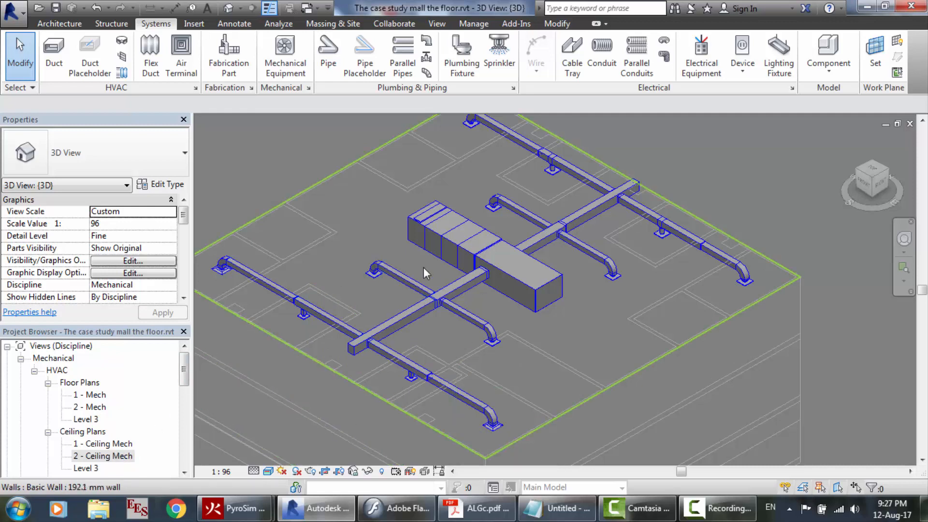
Open the 2 - Ceiling Mech ceiling plan, check the airflow notes in Notepad, and return to Revit
double_click(108, 456)
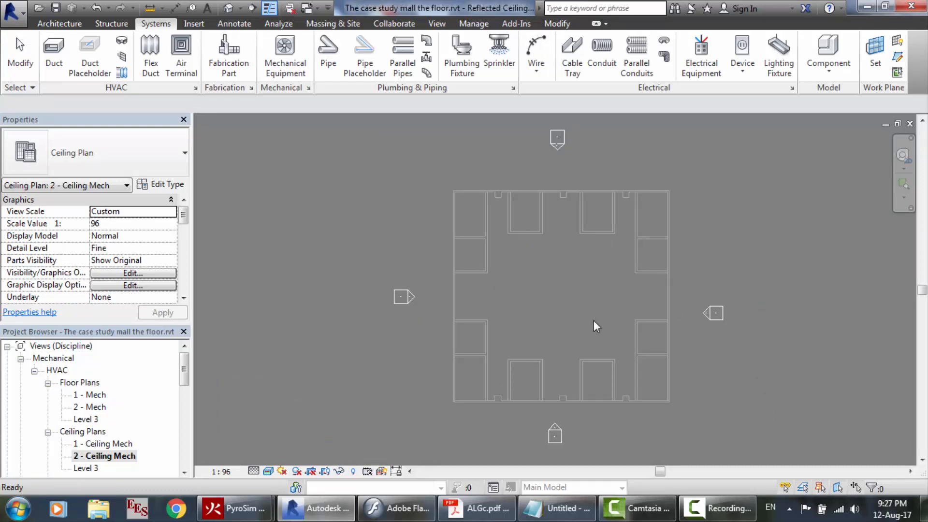
scroll(593, 320, up, 2)
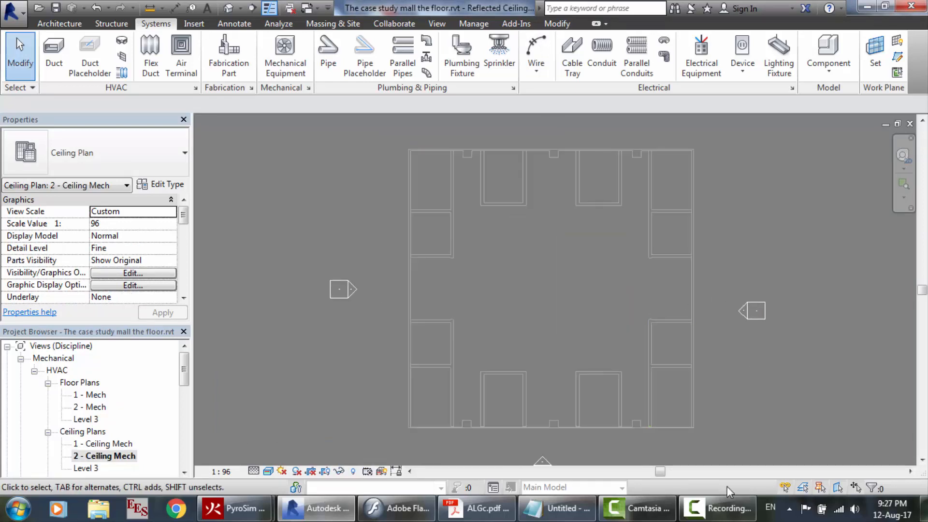
click(550, 519)
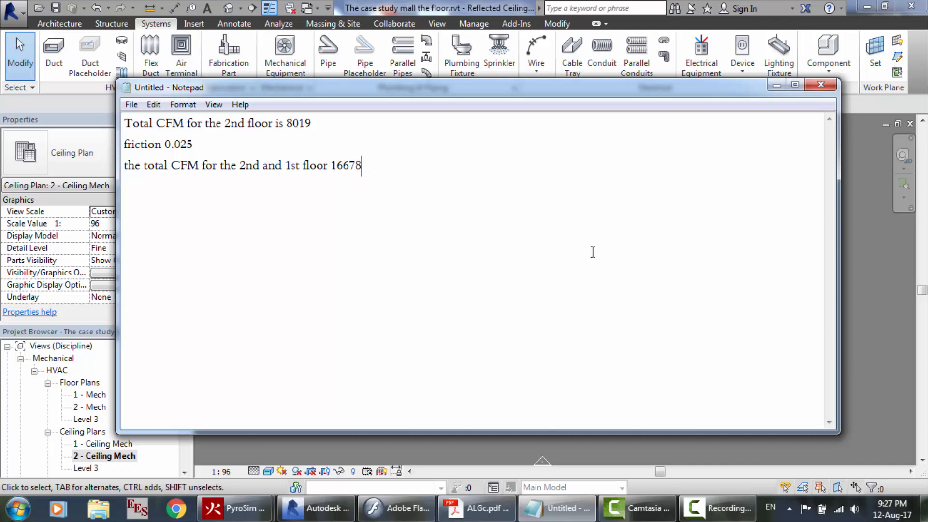
click(469, 516)
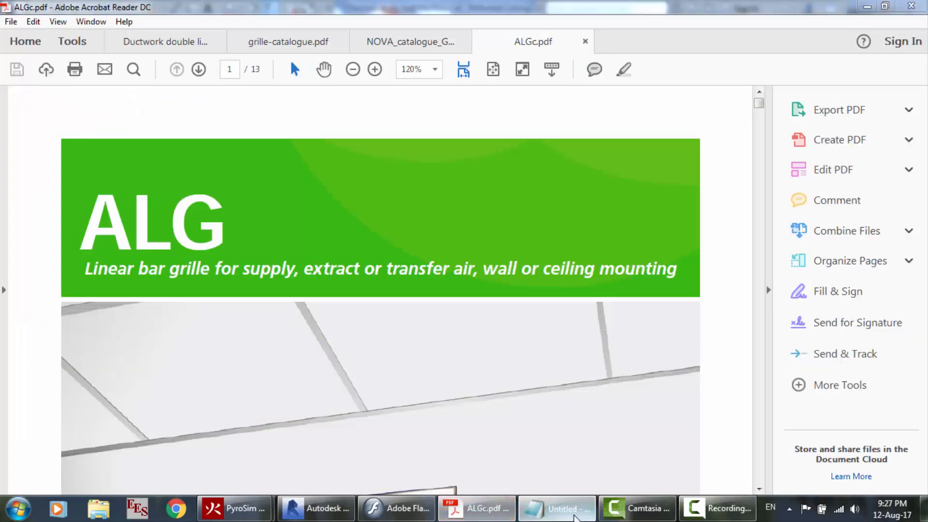
click(561, 509)
click(316, 509)
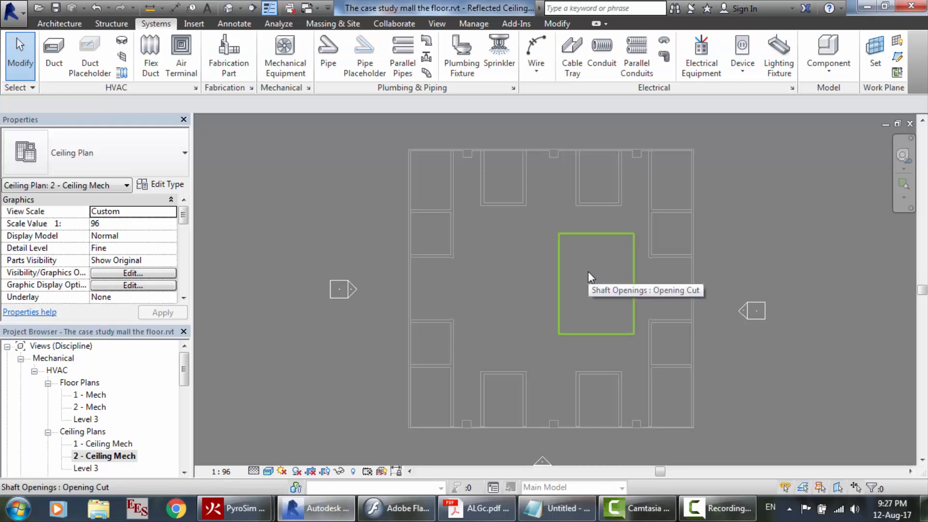
View the duct layout on the Level 3 ceiling plan and return to the 2 - Ceiling Mech plan
double_click(87, 468)
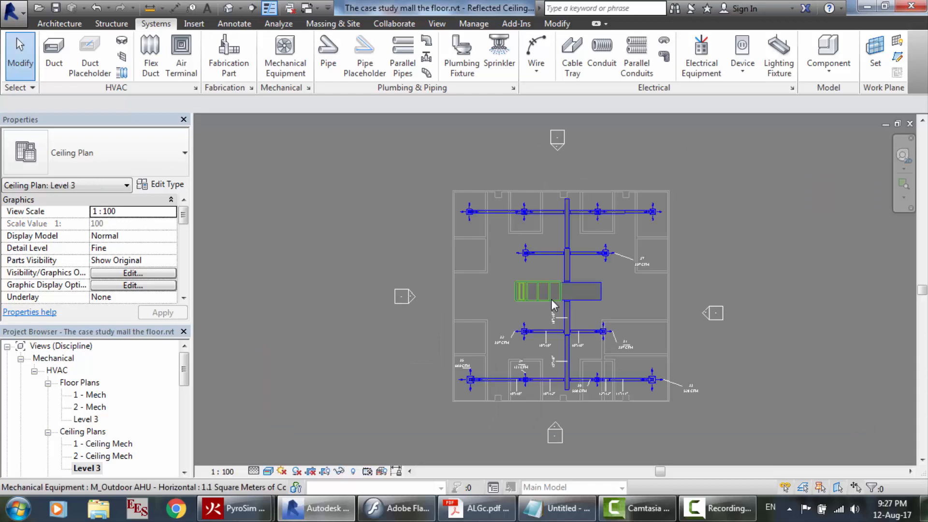
scroll(603, 272, up, 4)
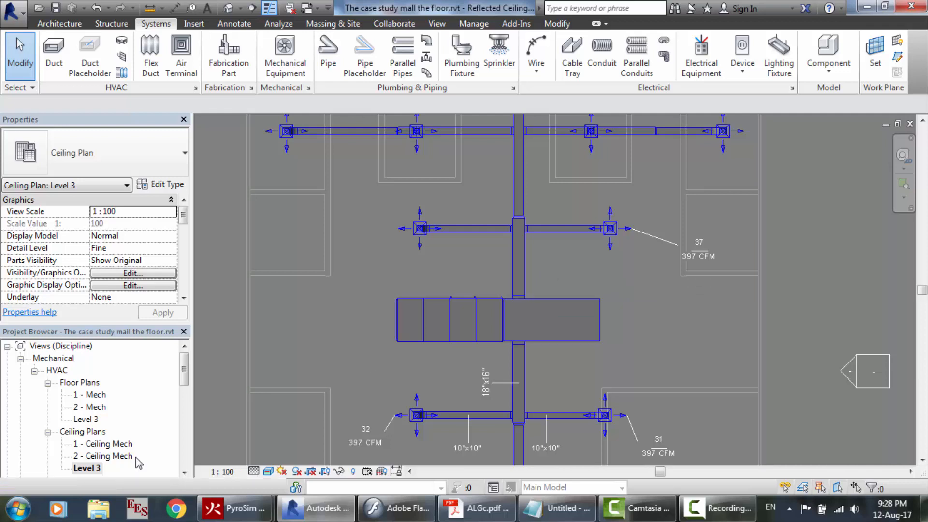
double_click(117, 457)
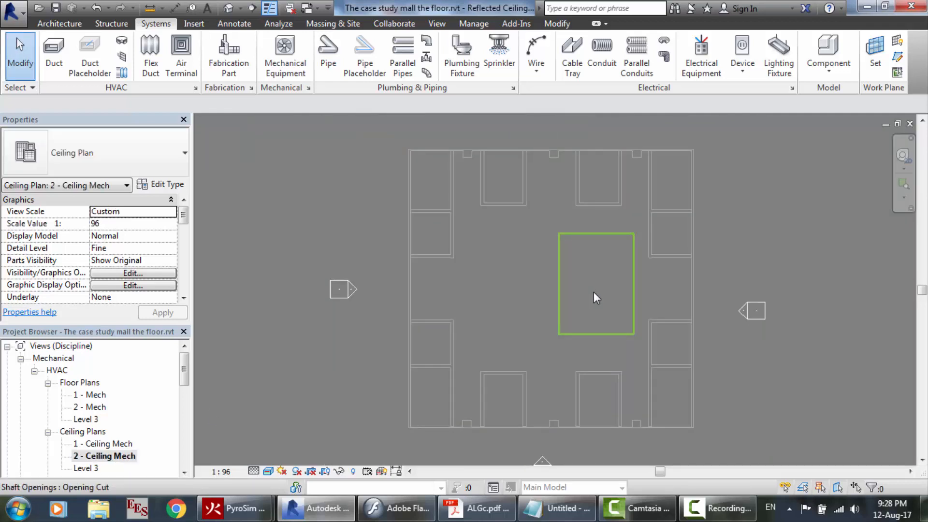
scroll(606, 276, up, 3)
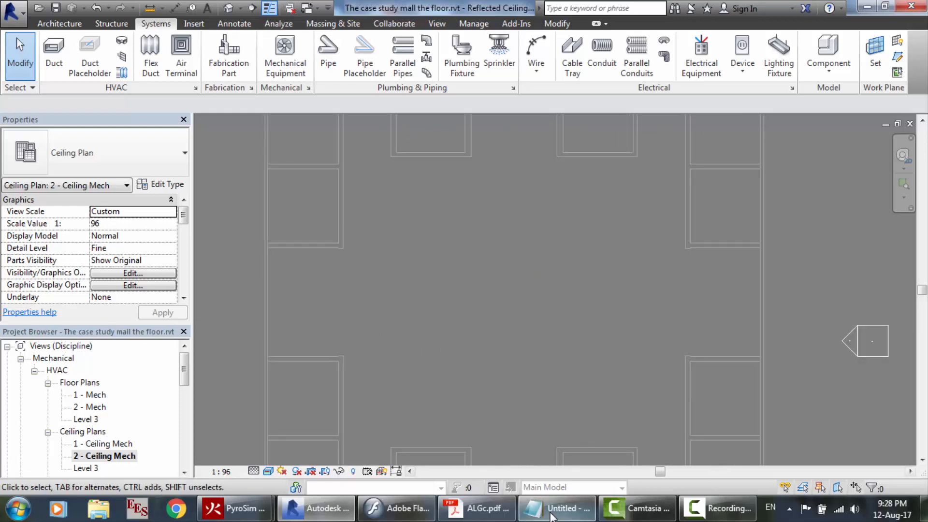
Switch to the Notepad notes and select the total CFM figure for the 2nd and 1st floors
mouse_move(551, 514)
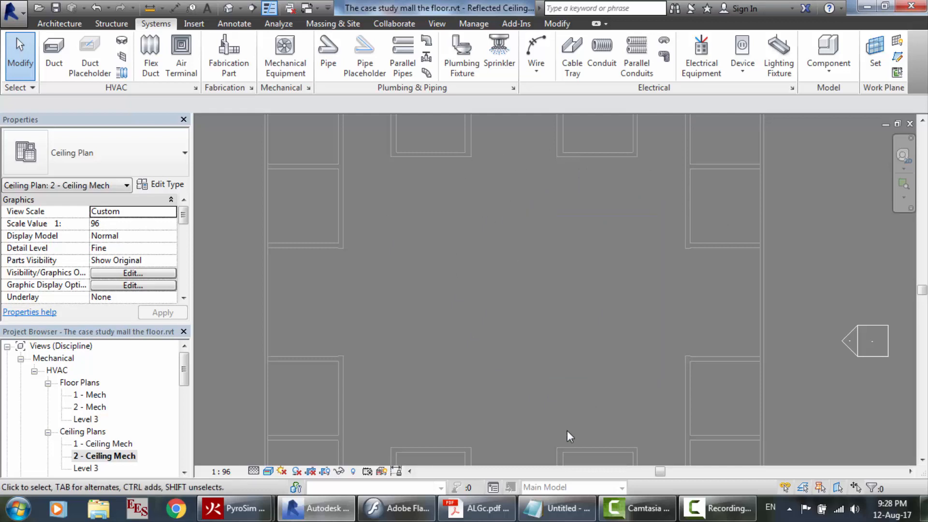
click(544, 506)
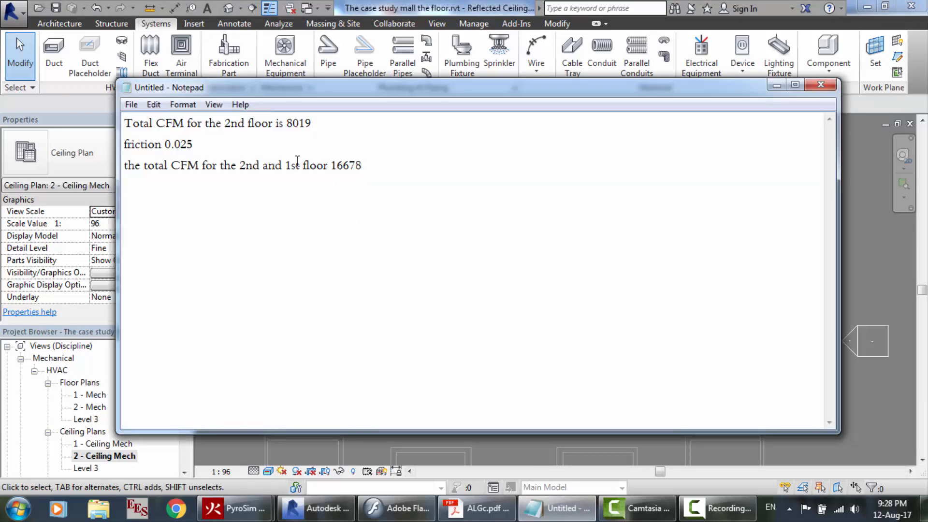
drag(369, 166, 331, 167)
Find and start DuctMate, and dismiss its startup notice
key(super)
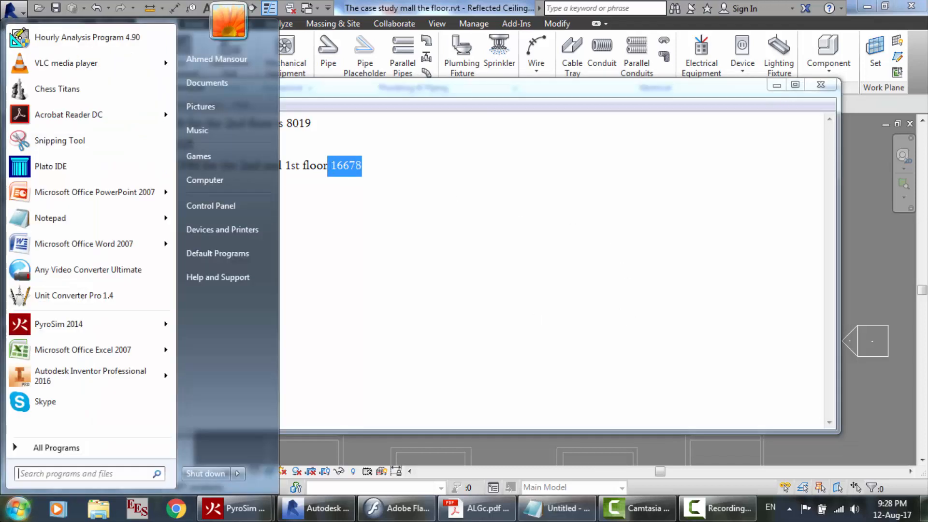
text(d)
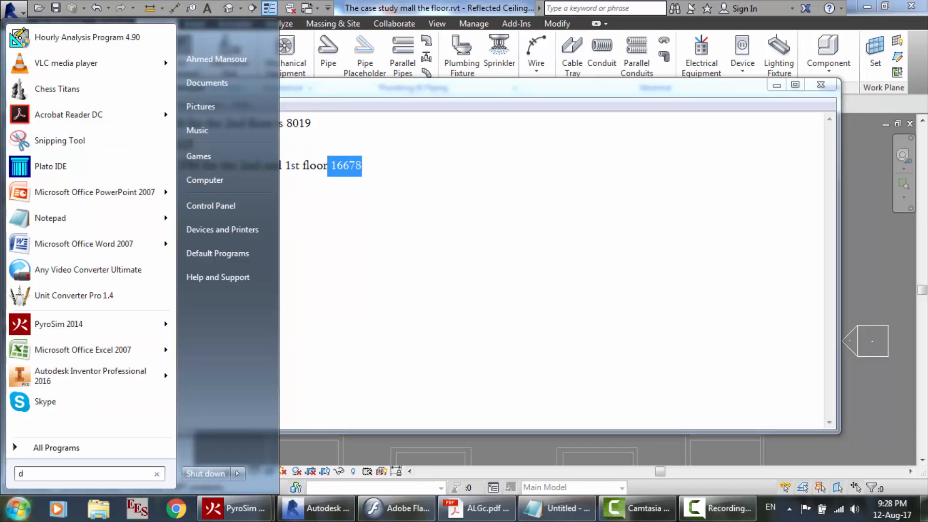
text(uctmate)
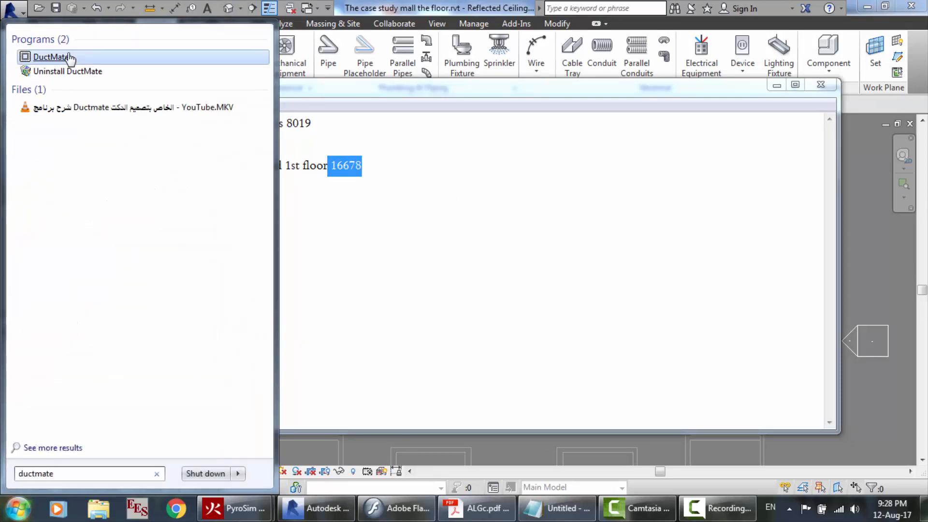
right_click(70, 58)
click(130, 150)
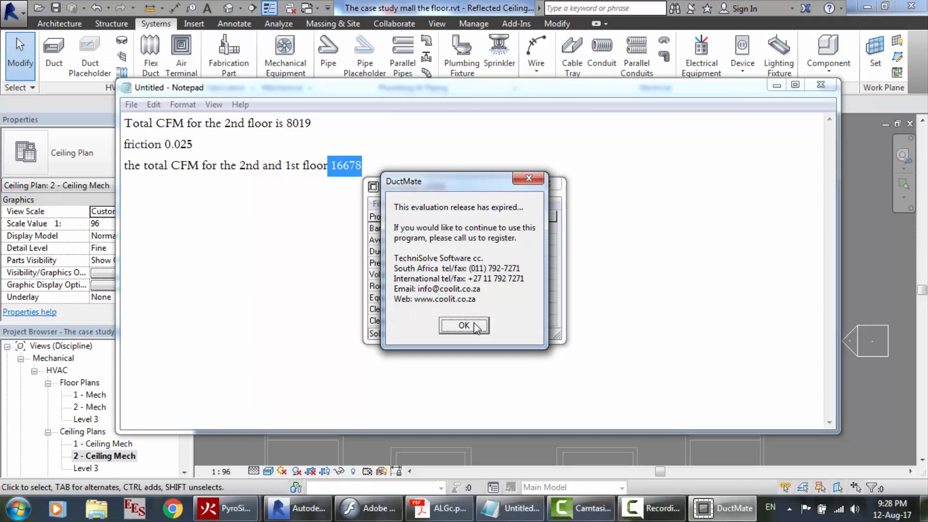
click(464, 325)
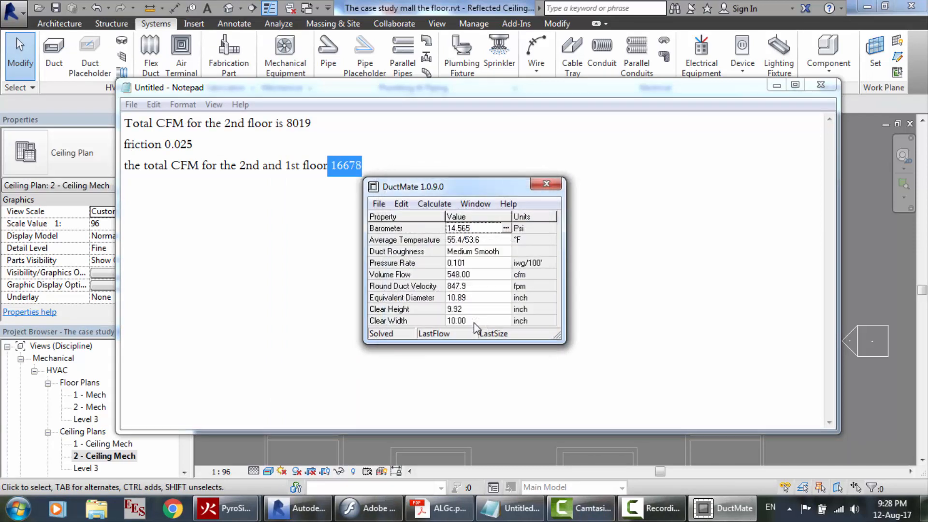
Set the pressure rate to 0.025 iwg/100' and the volume flow to 16678 cfm
click(483, 264)
click(473, 273)
click(458, 264)
text(.025)
key(Return)
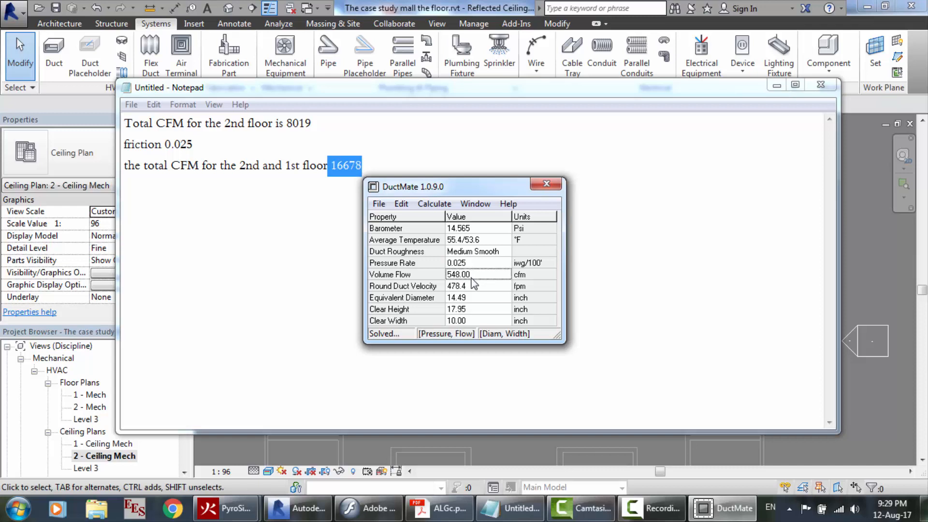
text(16678)
key(Return)
Try a round duct velocity of 1200 fpm, re-entering the 0.025 pressure rate and the 16678 cfm volume flow
text(1200)
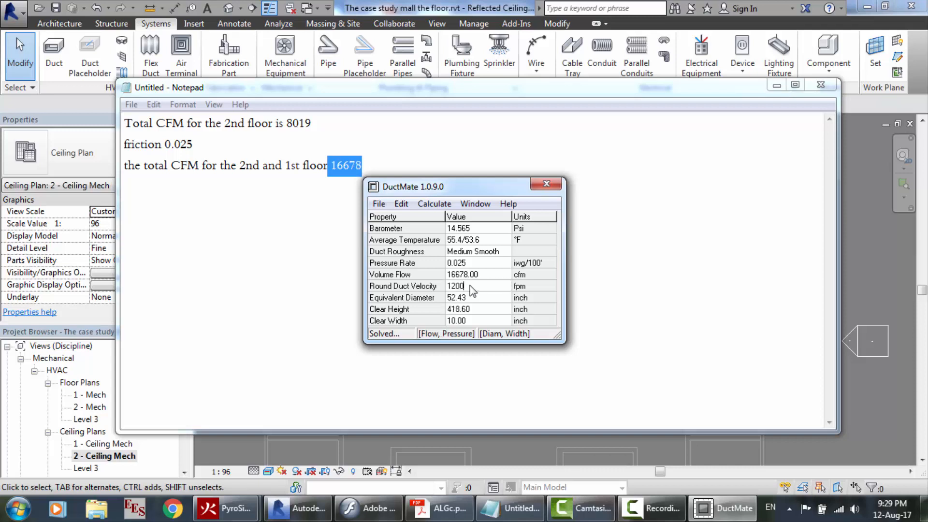
click(472, 274)
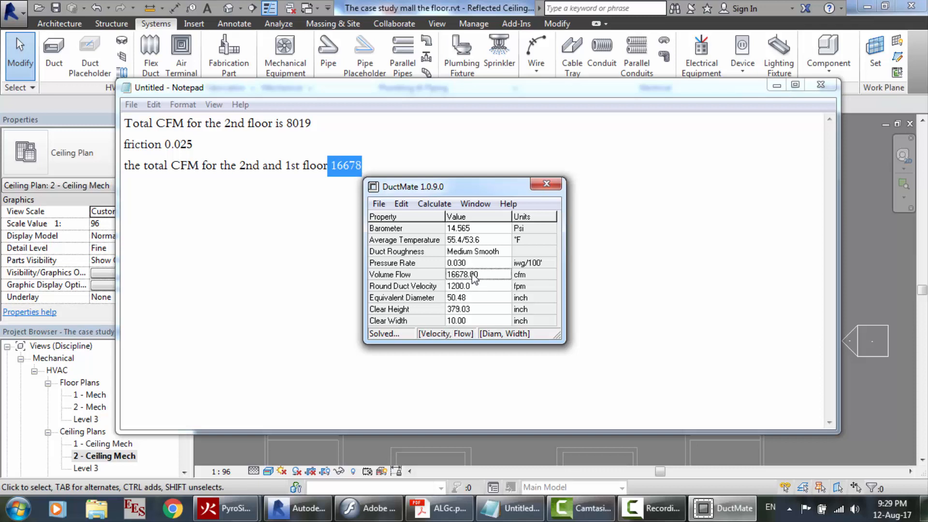
click(477, 262)
text(.025)
click(478, 278)
click(478, 274)
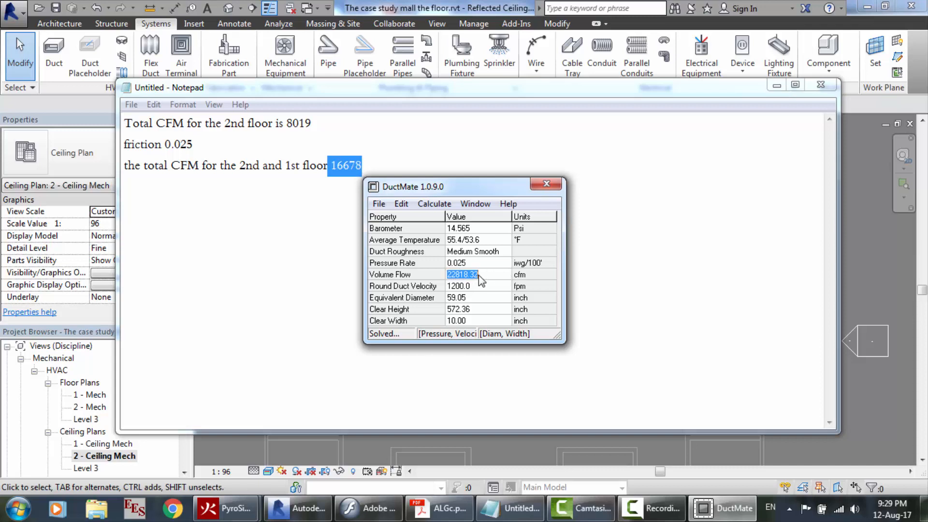
text(16678)
key(Return)
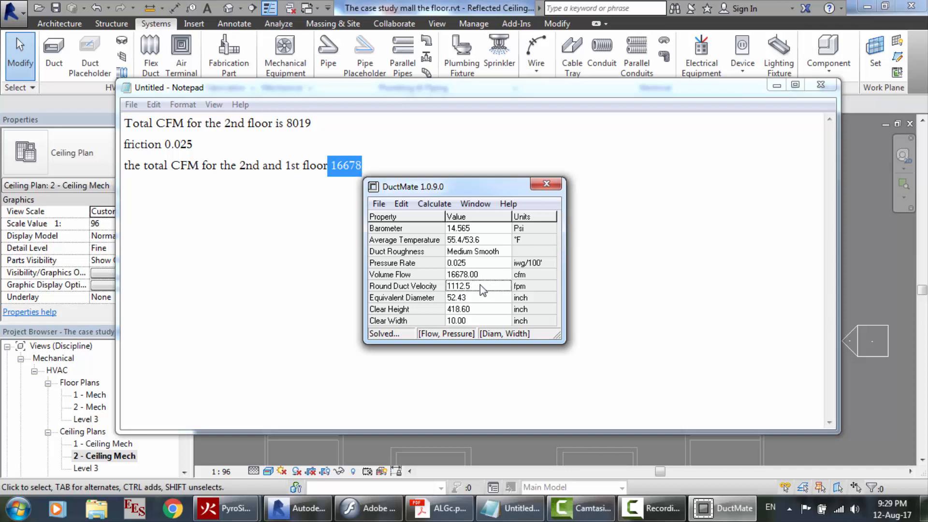
Set the duct's clear width to 94.49 inches and its clear height to 30 inches
click(464, 311)
click(458, 321)
text(300)
key(Return)
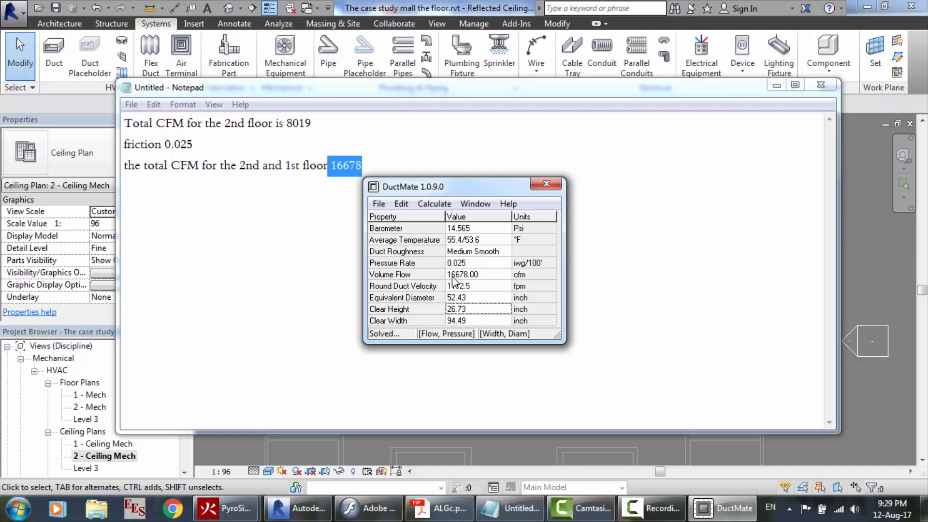
double_click(466, 312)
text(30)
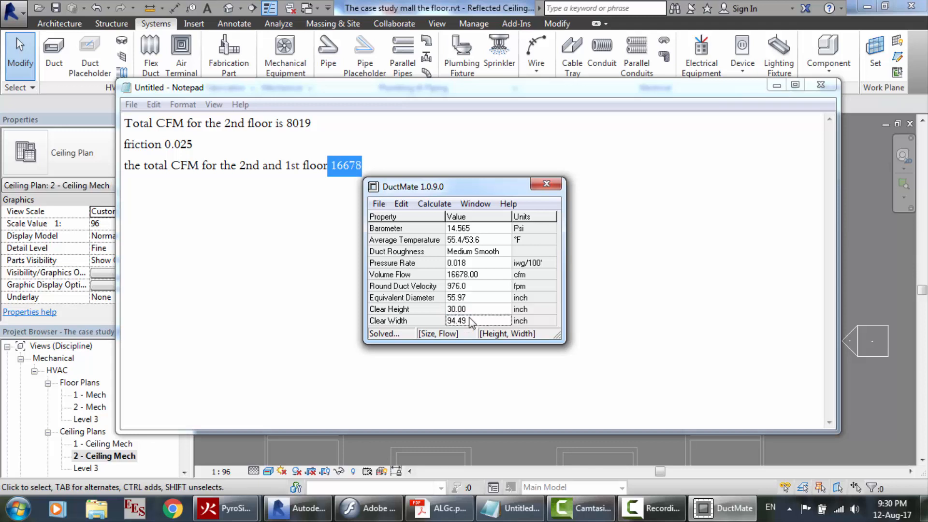
Re-enter the pressure rate as 0.025 iwg/100' and the volume flow as 16678 cfm for the 30-inch-high duct
click(468, 263)
click(469, 262)
click(469, 273)
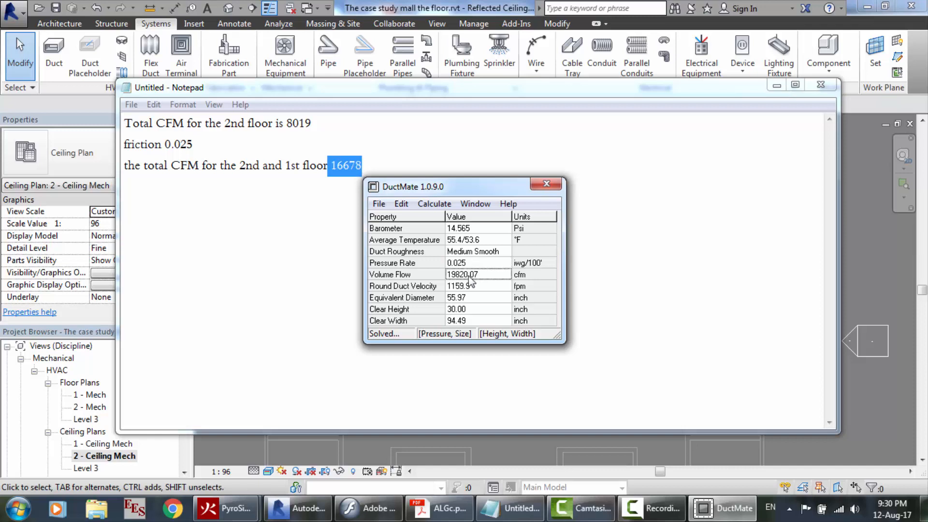
click(469, 278)
text(16678)
click(470, 286)
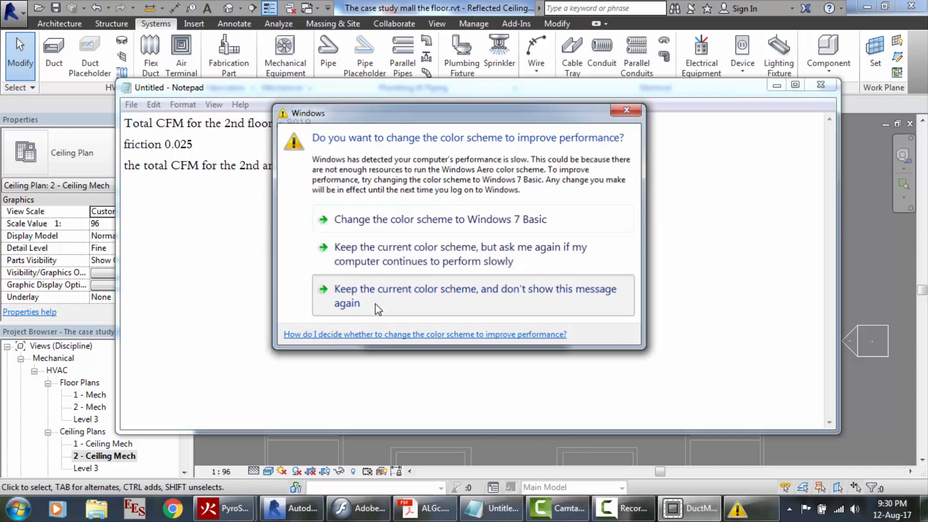
Keep the current Windows color scheme without showing the message again, and switch back to Revit
click(375, 303)
key(alt+Tab)
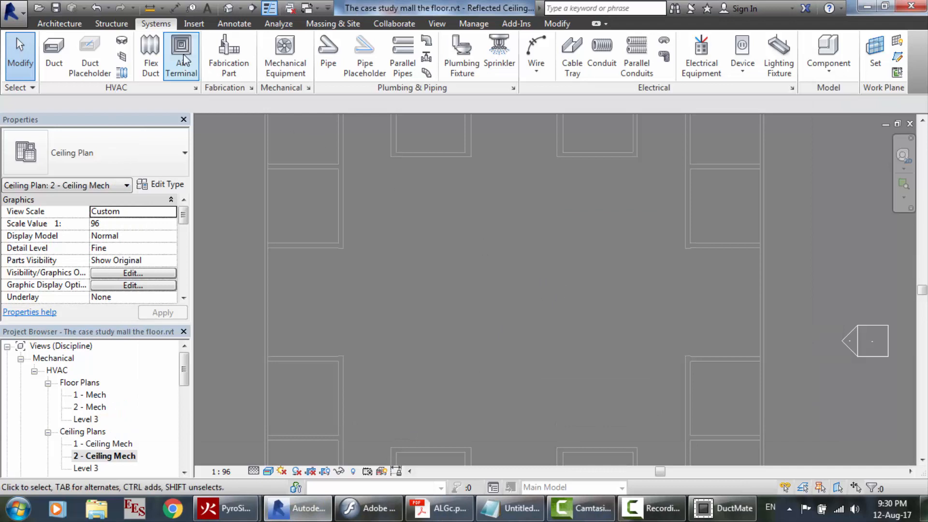
click(54, 65)
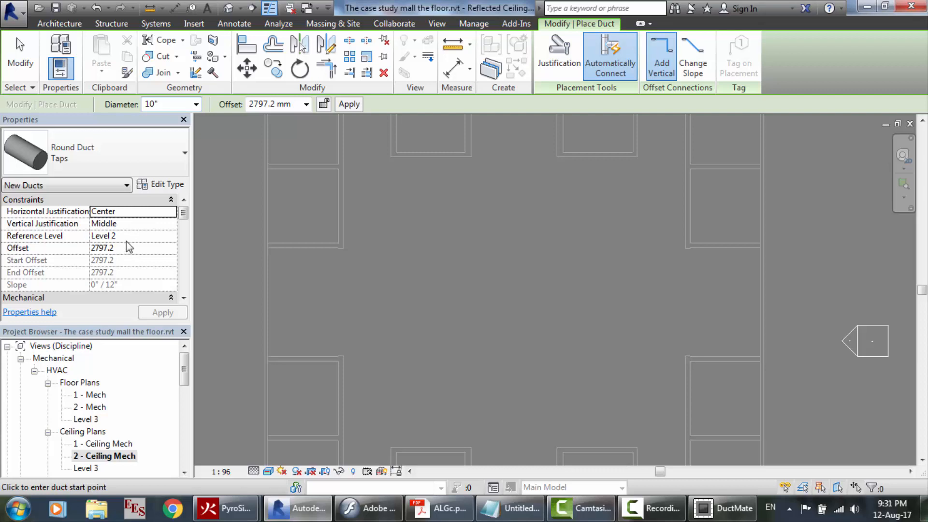
click(186, 138)
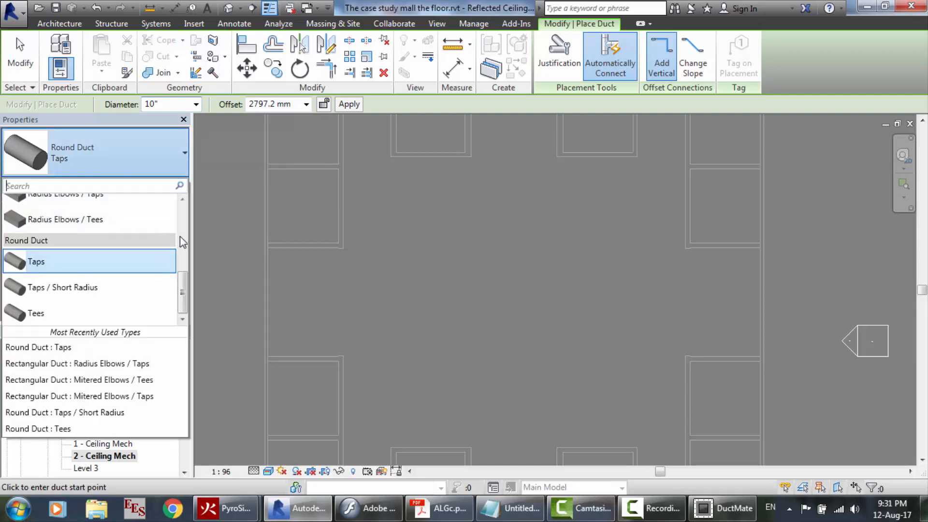
scroll(182, 237, up, 3)
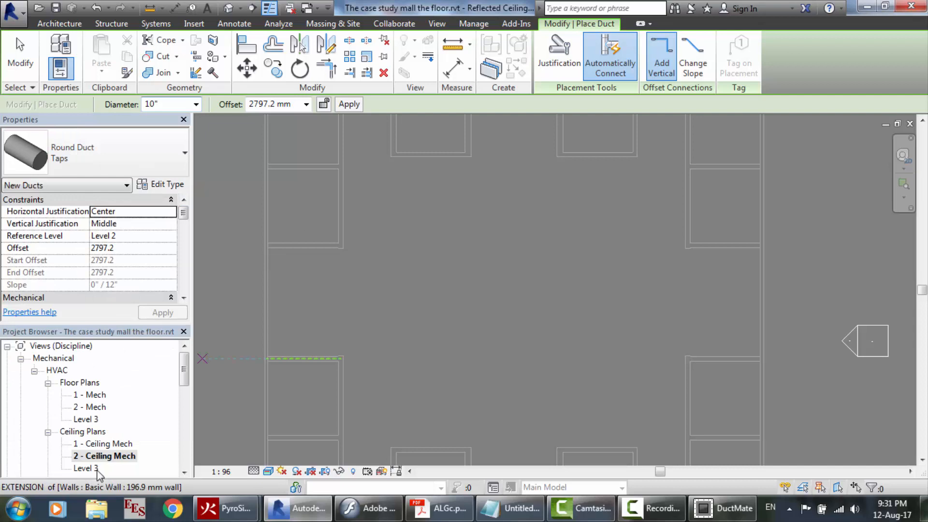
Inspect the type and size of the large duct beside the air handling unit on Level 3, and return to 2 - Ceiling Mech
double_click(85, 468)
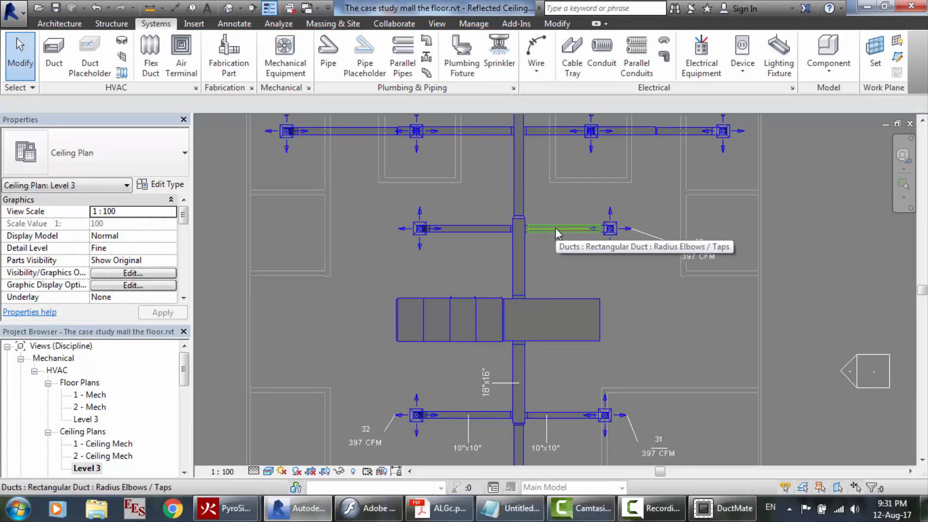
click(570, 317)
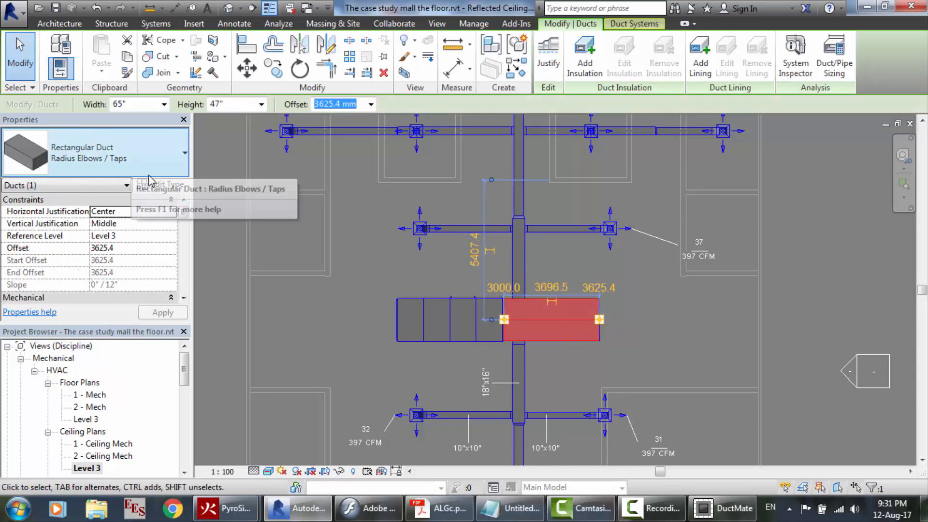
double_click(114, 458)
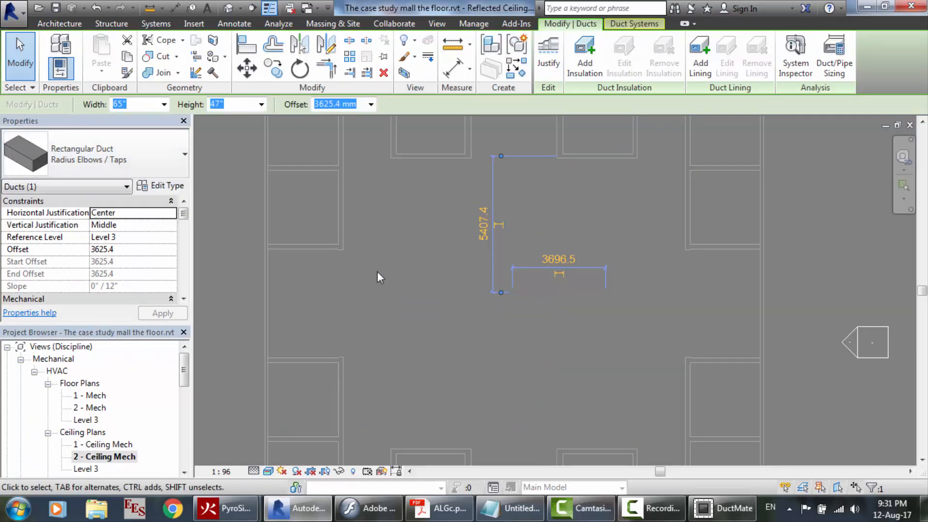
click(126, 236)
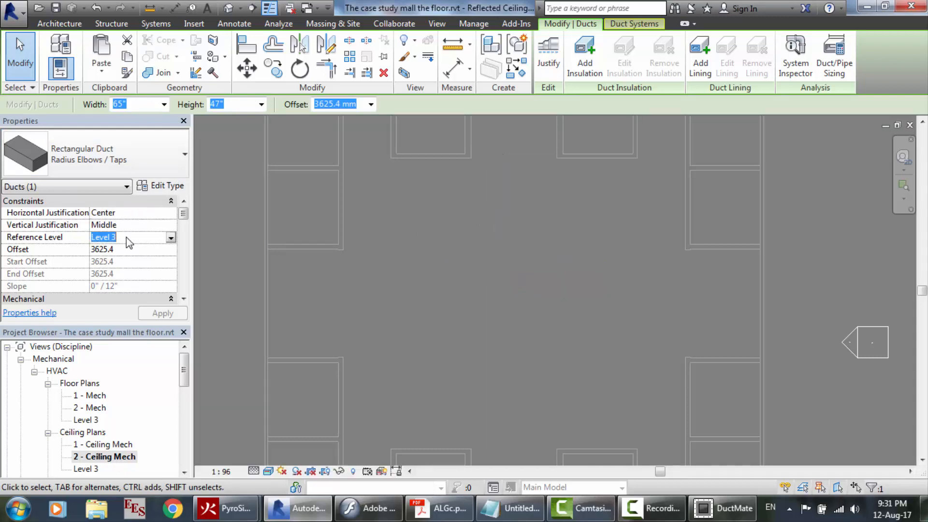
click(172, 238)
click(171, 239)
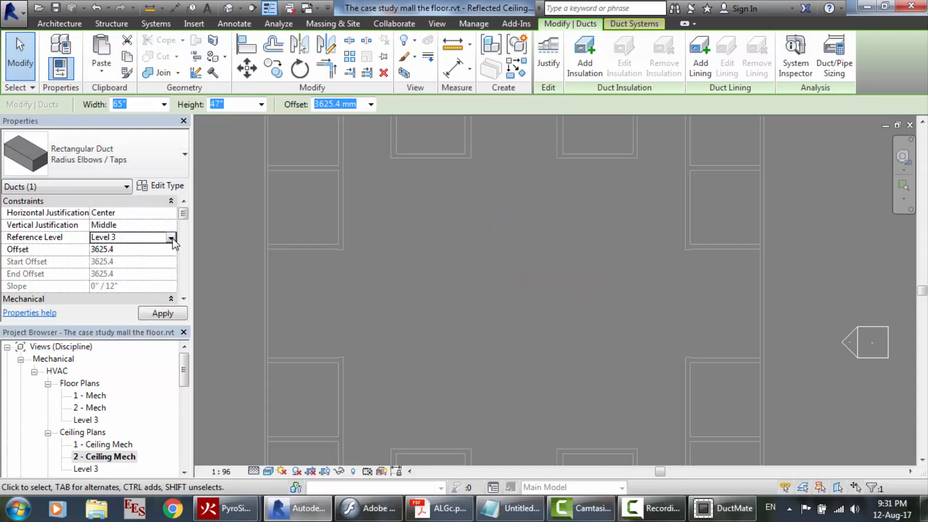
click(347, 293)
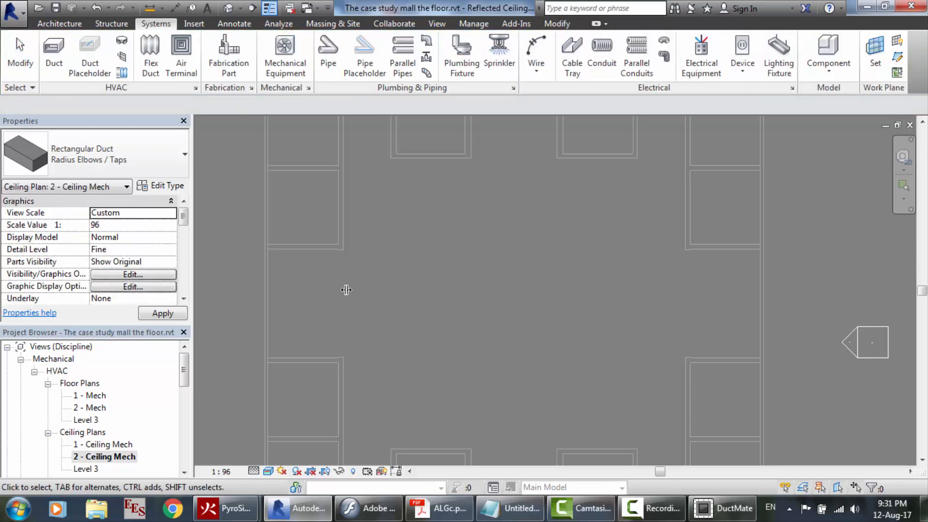
Start placing a duct on 2 - Ceiling Mech and choose the Rectangular Duct type Mitered Elbows / Taps
click(54, 54)
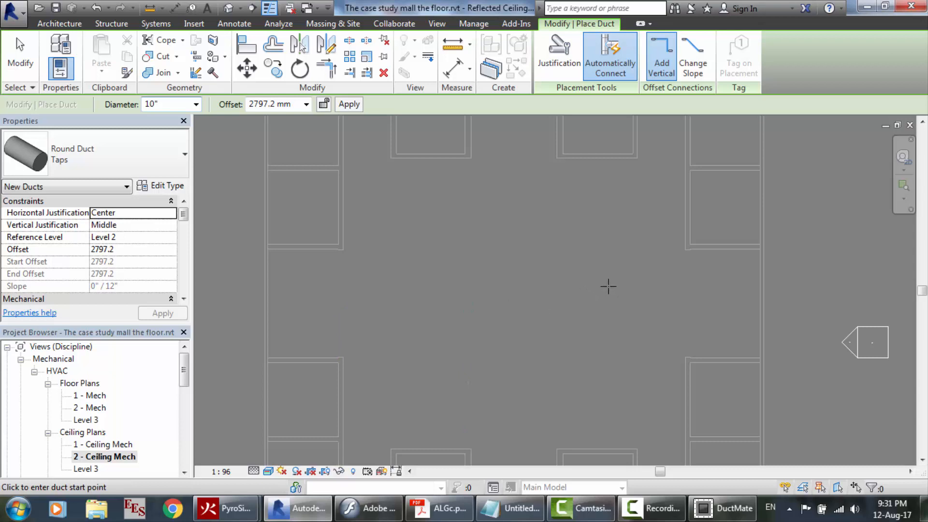
click(514, 289)
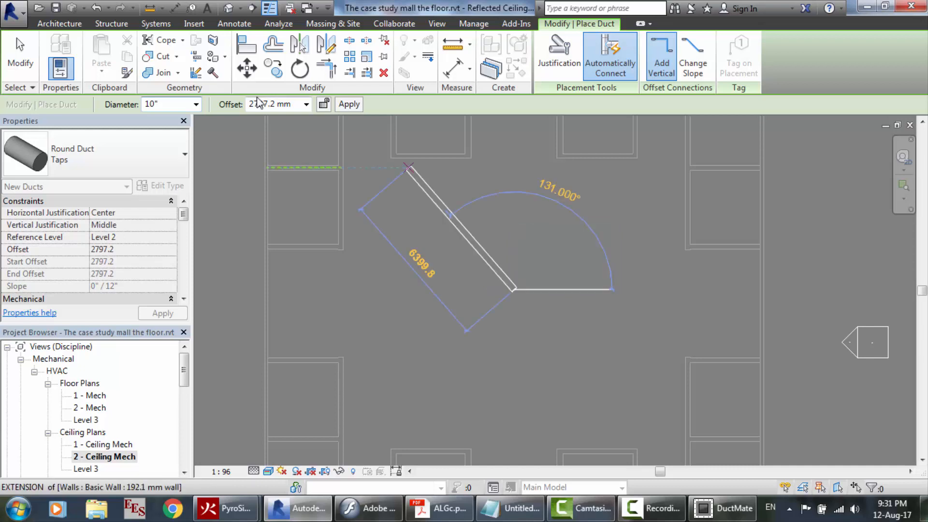
click(174, 103)
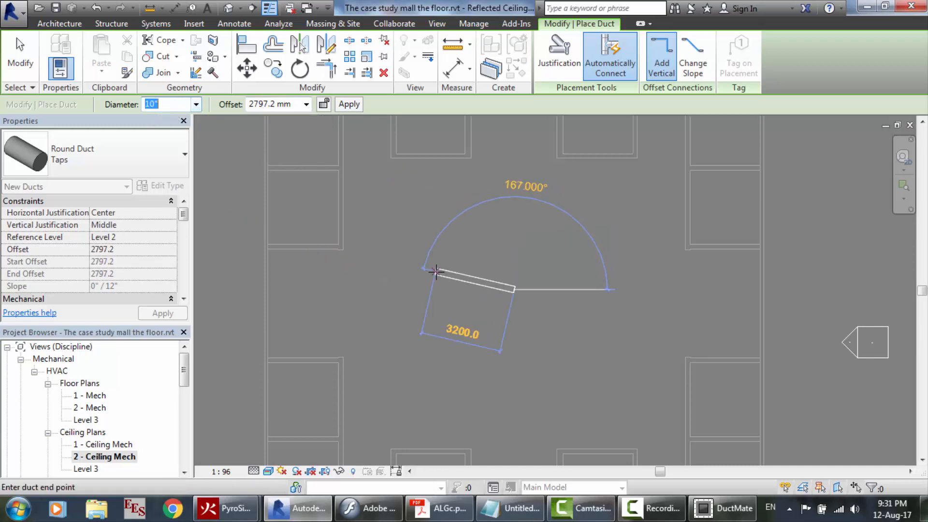
key(Escape)
click(157, 152)
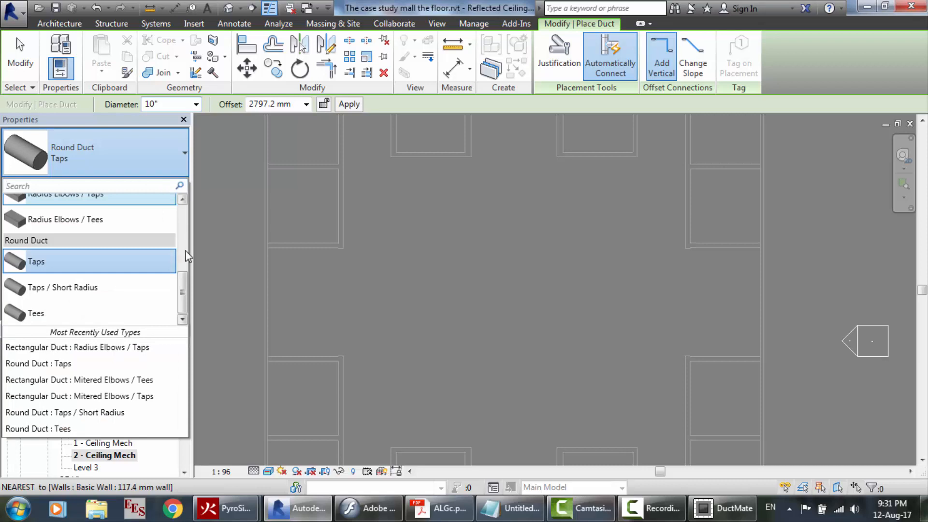
scroll(186, 254, up, 2)
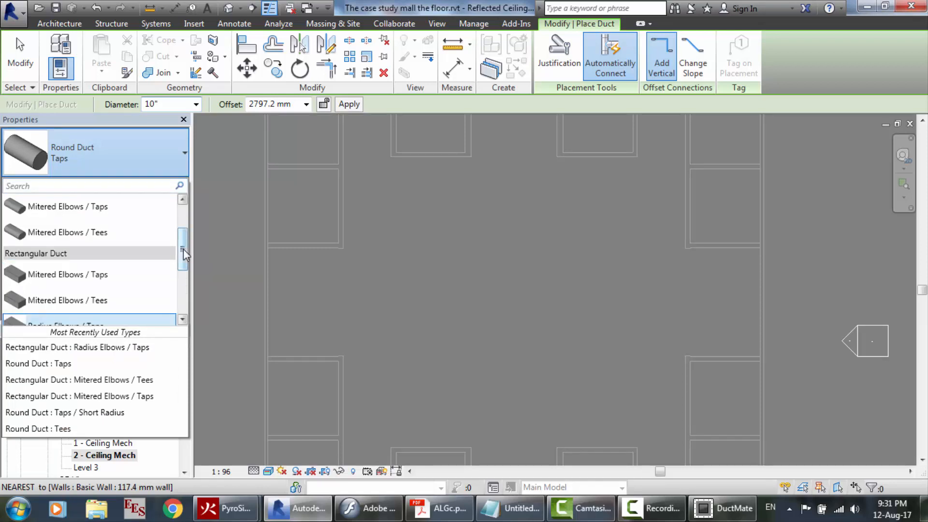
drag(184, 249, 189, 271)
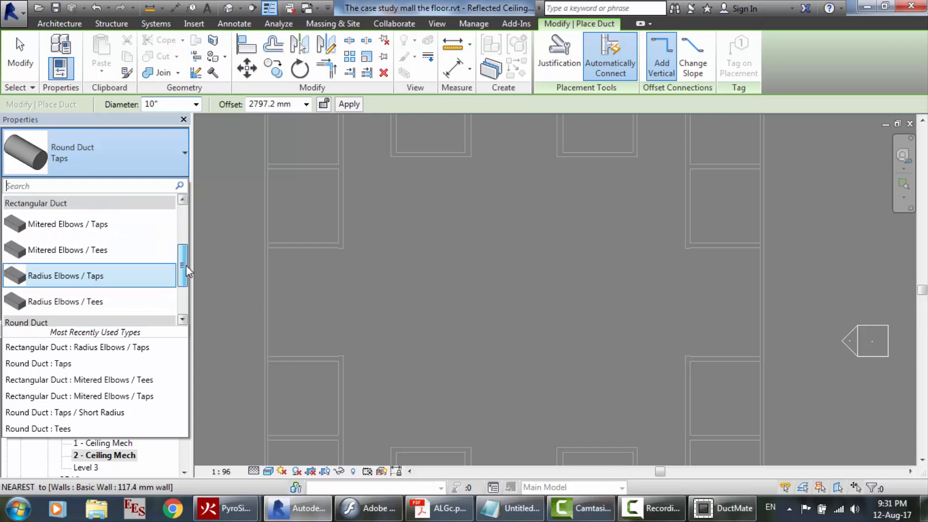
key(Escape)
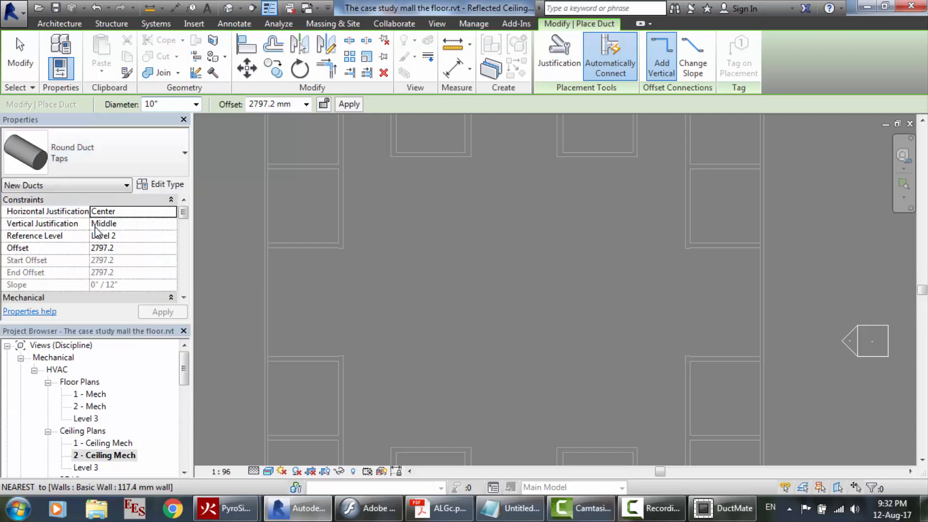
key(Escape)
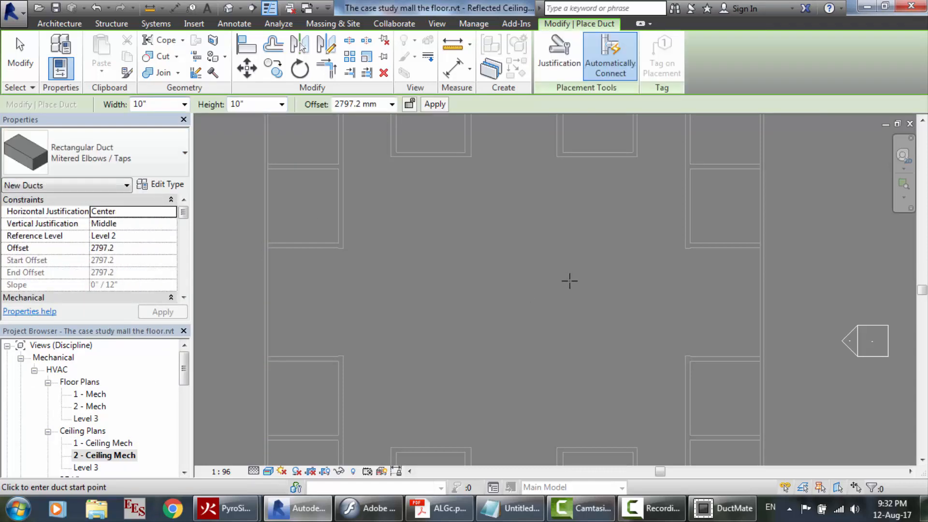
Check the calculated clear width in DuctMate and set the new duct's width in Revit to 82"
click(717, 515)
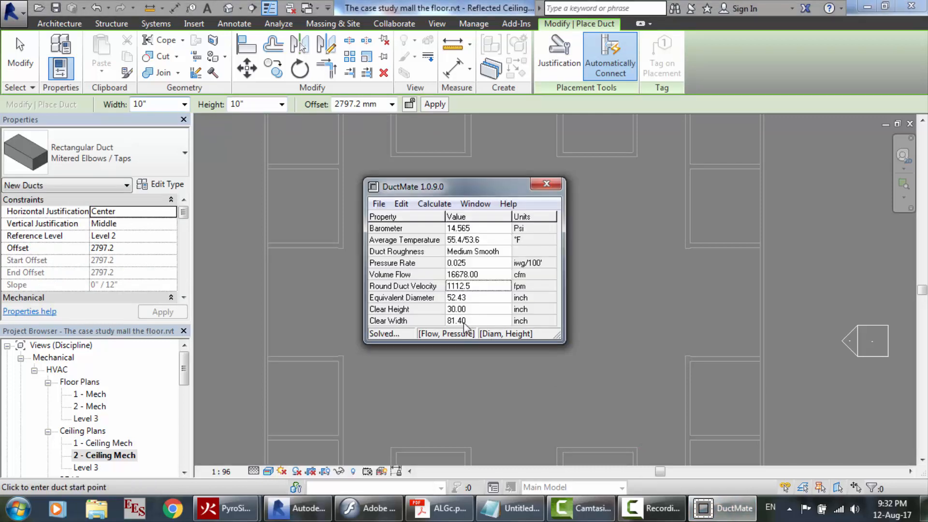
click(148, 104)
text(81.)
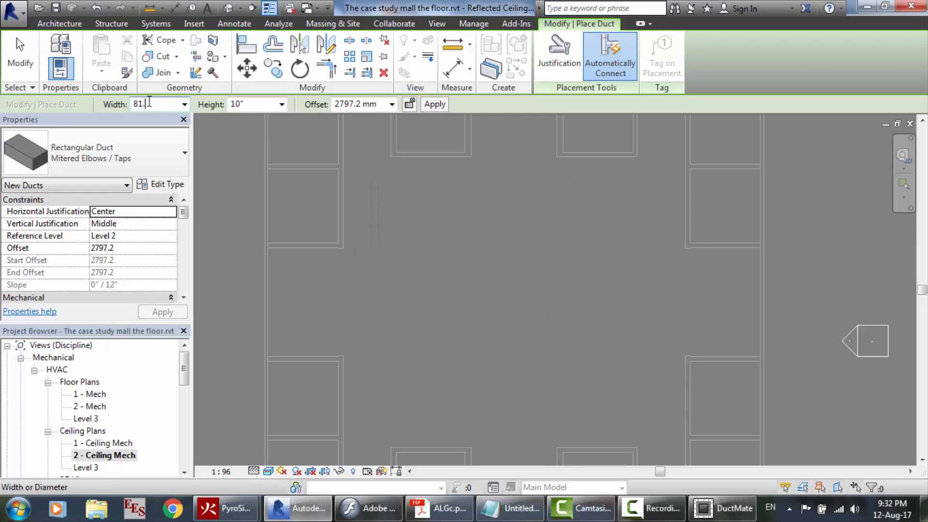
key(BackSpace)
key(BackSpace)
text(2)
key(Return)
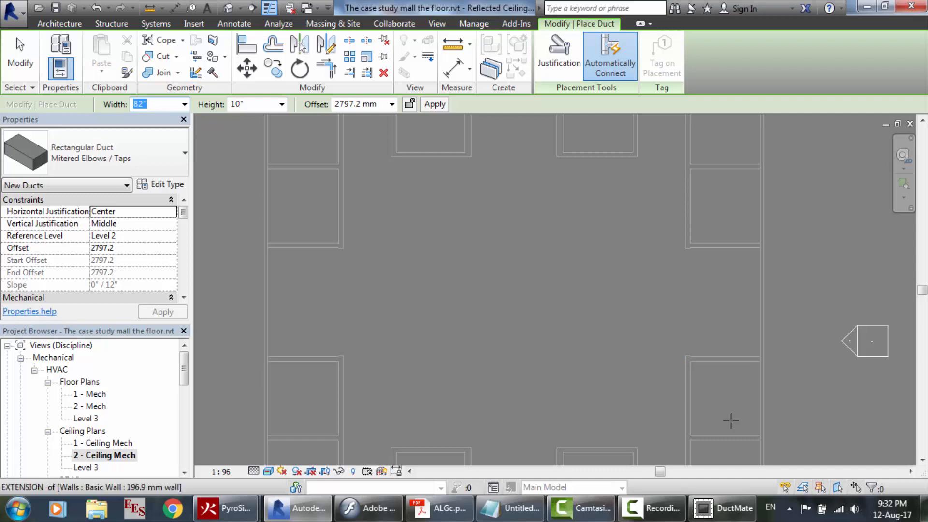
Check the clear height in DuctMate and set the new duct's height in Revit to 30"
click(724, 514)
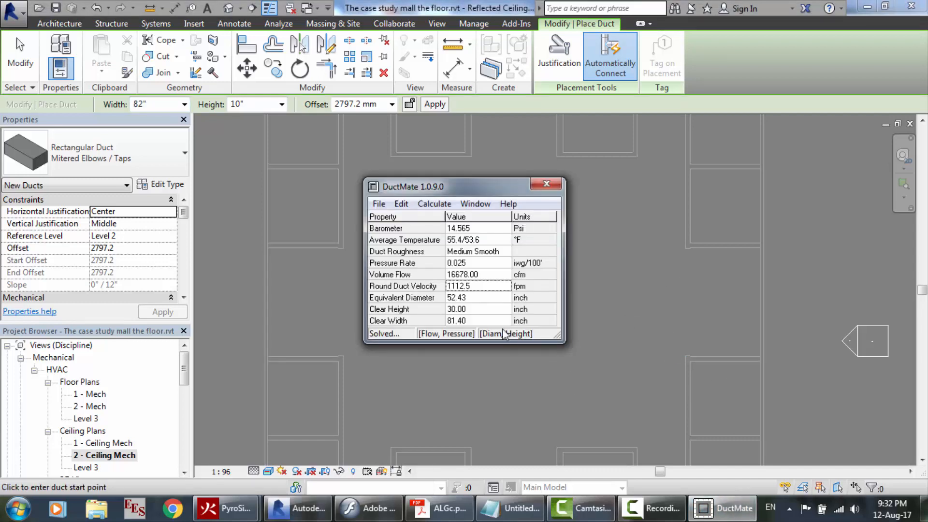
click(251, 104)
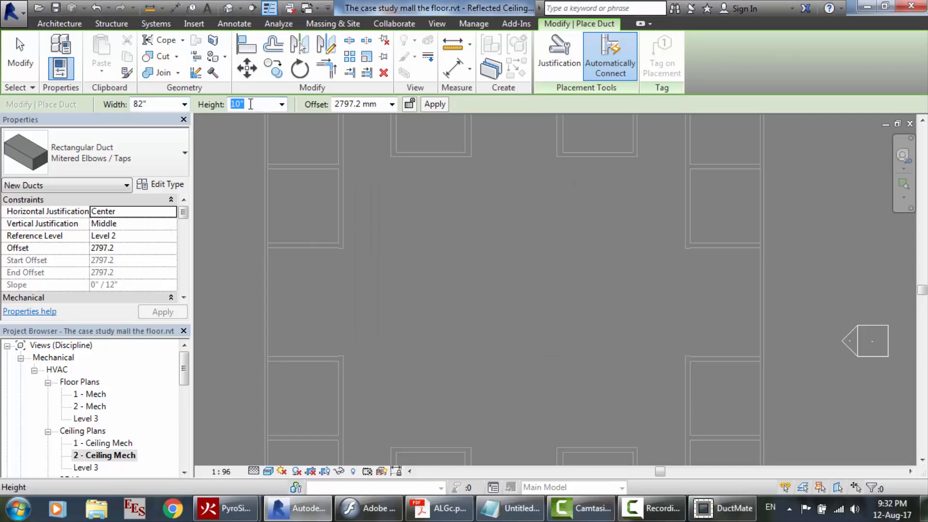
text(30)
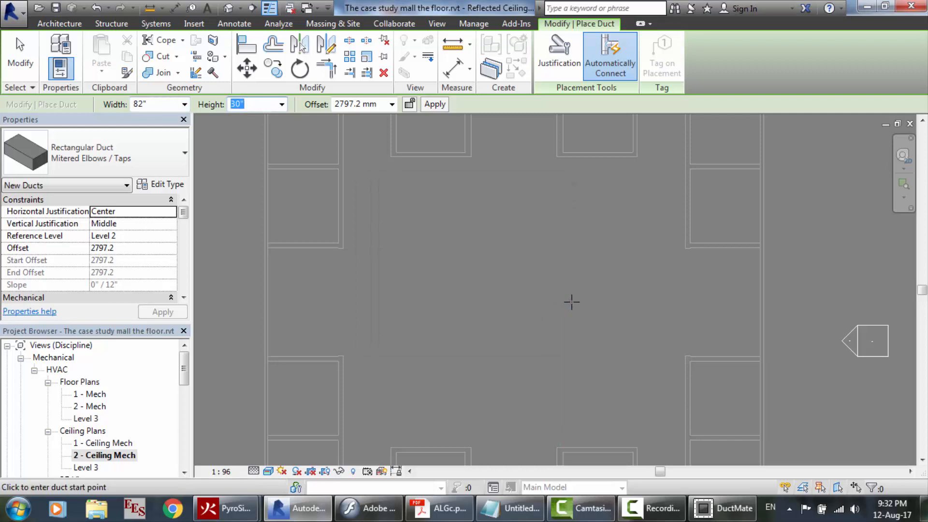
key(Return)
Draw a short horizontal segment of the rectangular duct in the open area at the plan's centre and finish duct placement
click(574, 282)
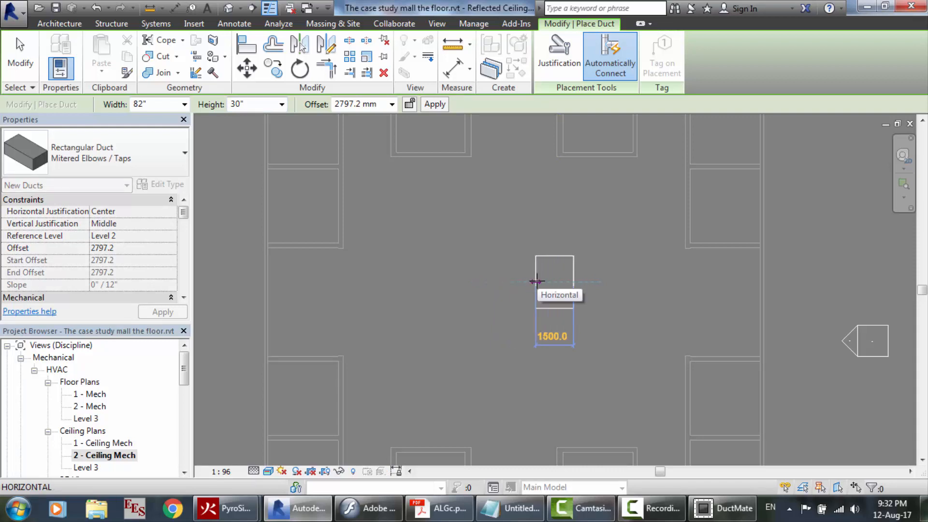
click(528, 281)
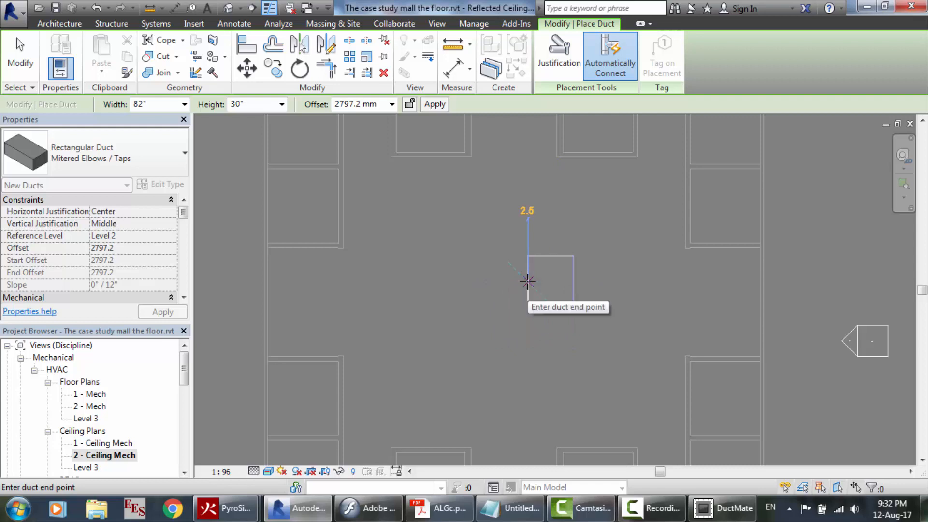
key(Escape)
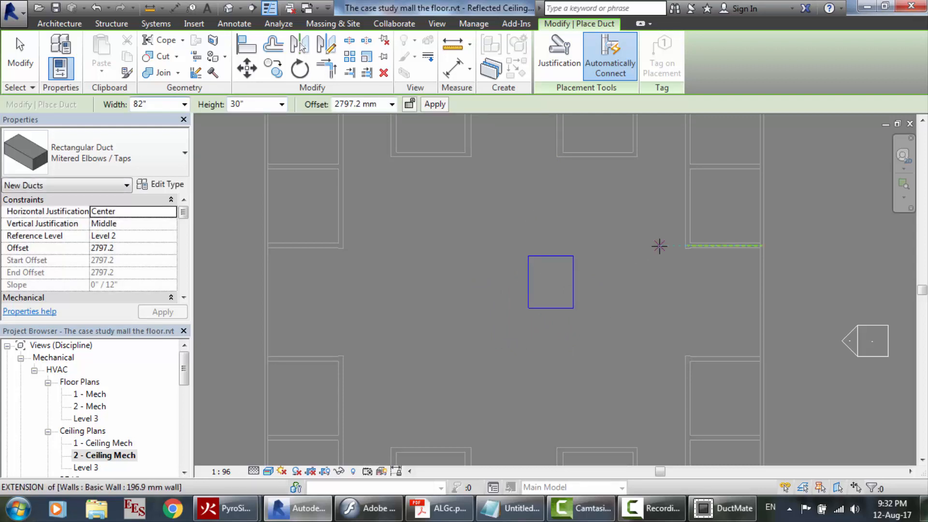
key(Escape)
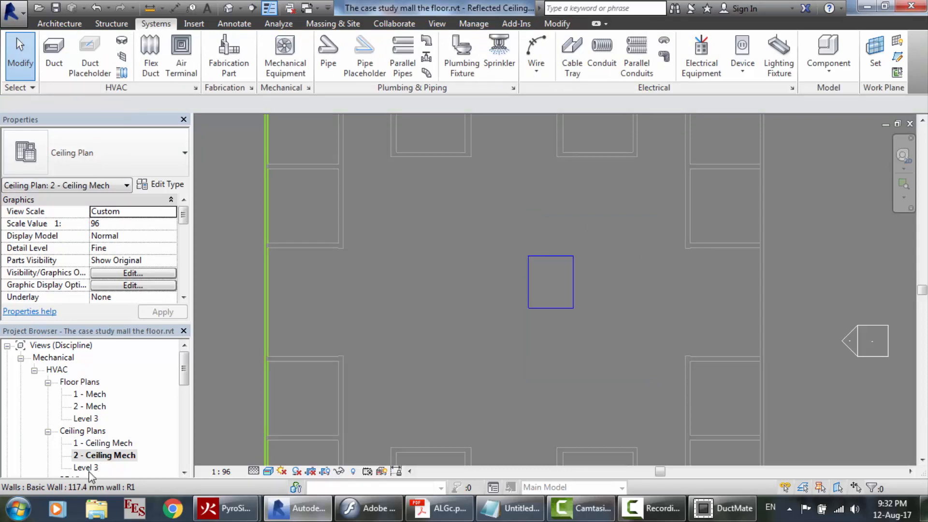
Try the Hidden Line visual style on the ceiling plan, and set the view to Realistic
click(268, 472)
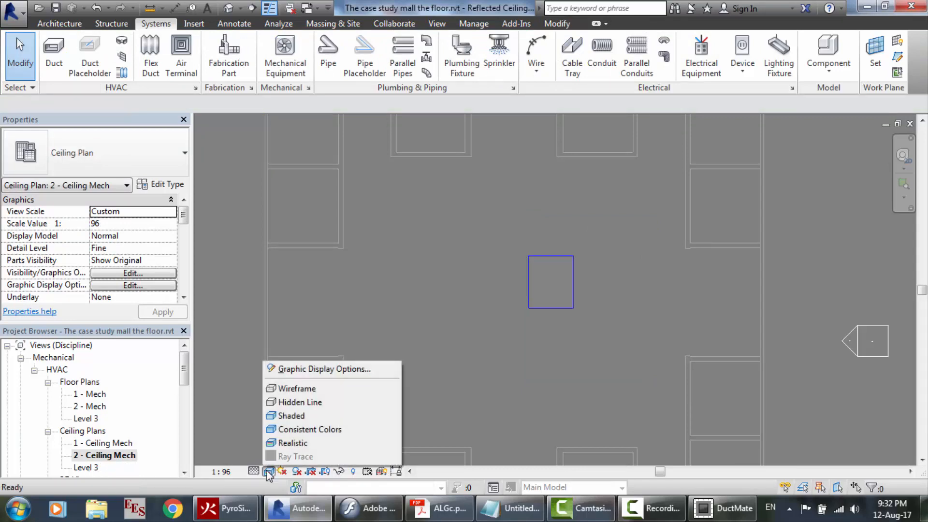
click(304, 402)
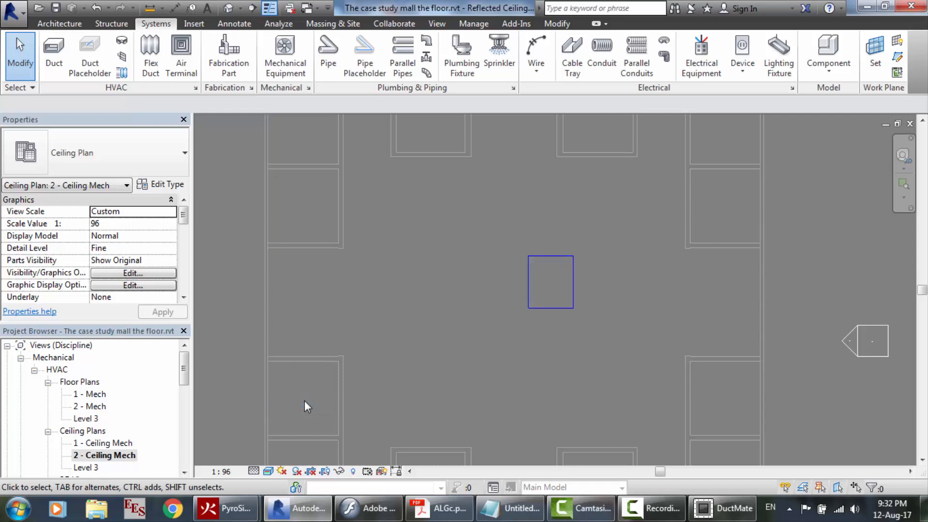
click(269, 473)
click(292, 441)
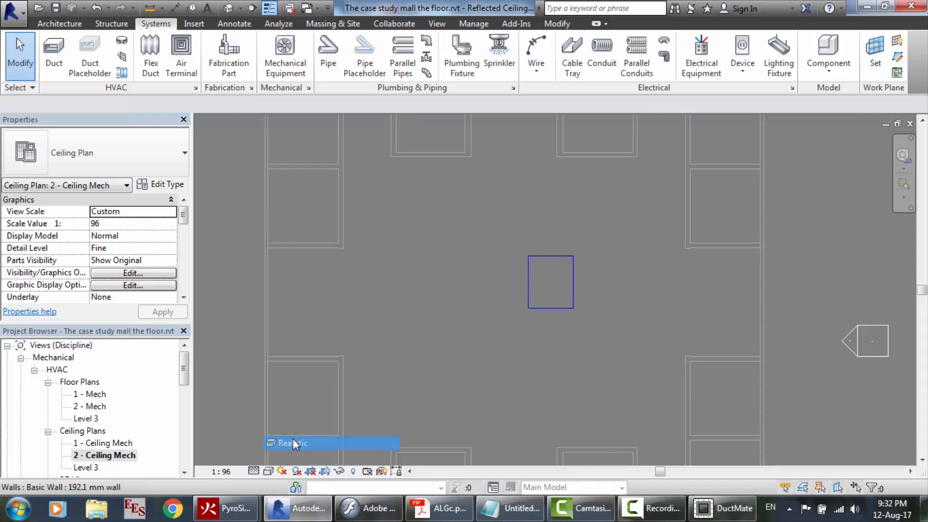
Look at the Level 3 ceiling plan for comparison, return to 2 - Ceiling Mech, and open its View Range settings
double_click(96, 468)
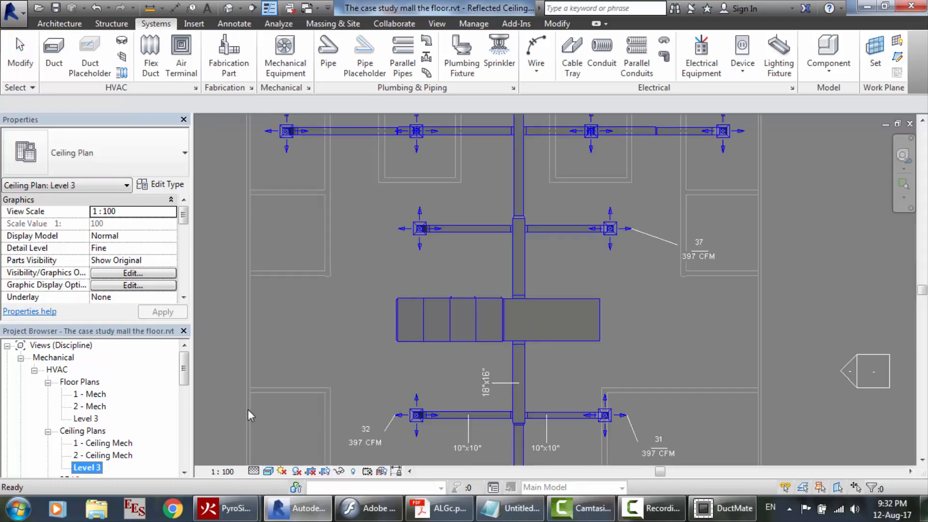
double_click(104, 455)
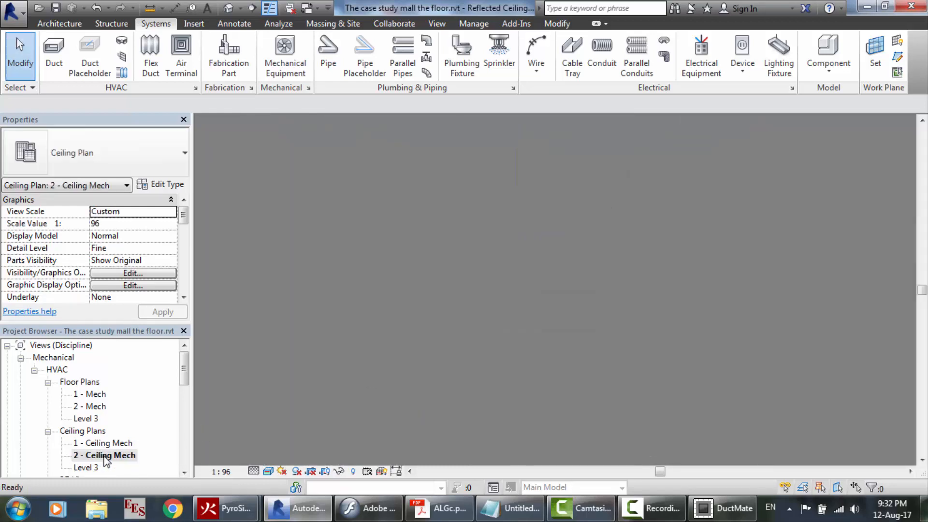
drag(183, 216, 183, 267)
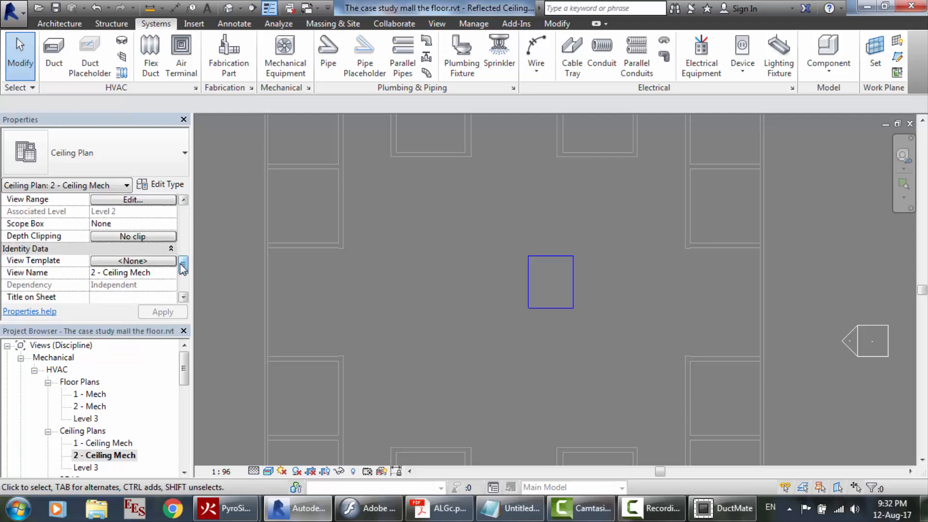
scroll(183, 283, down, 3)
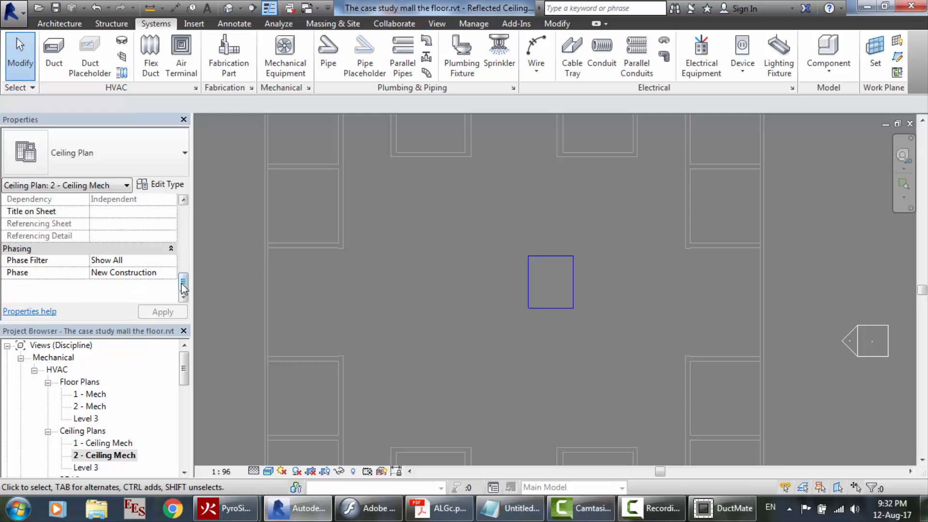
scroll(187, 242, up, 3)
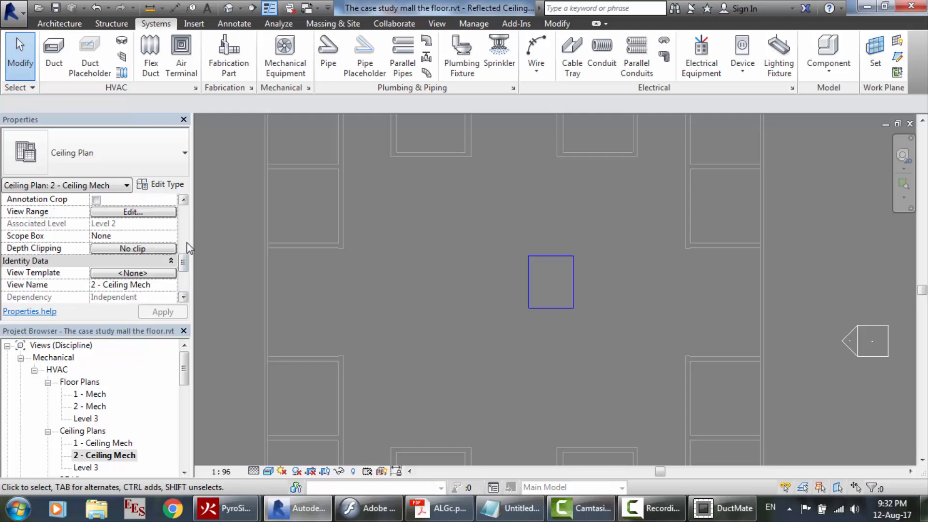
click(158, 213)
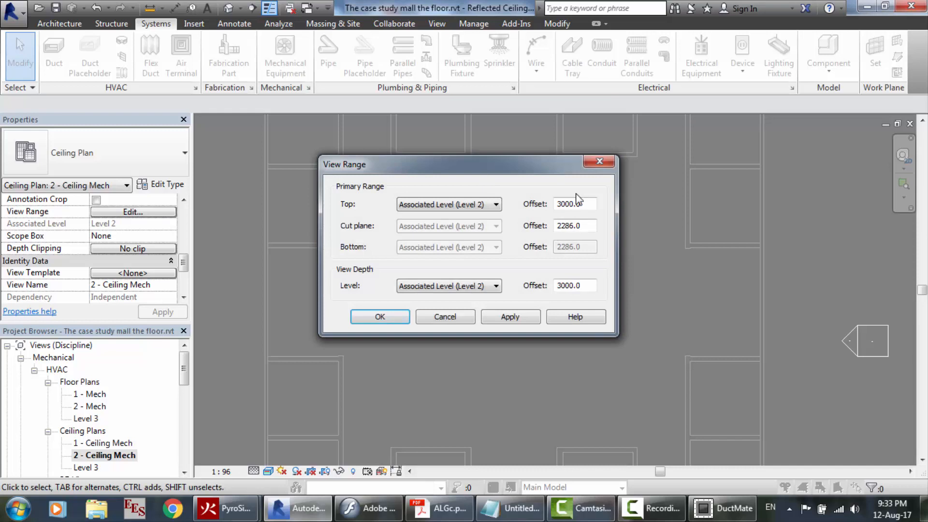
Try to apply Level Above (Level 3) as the top of the primary view range
click(495, 205)
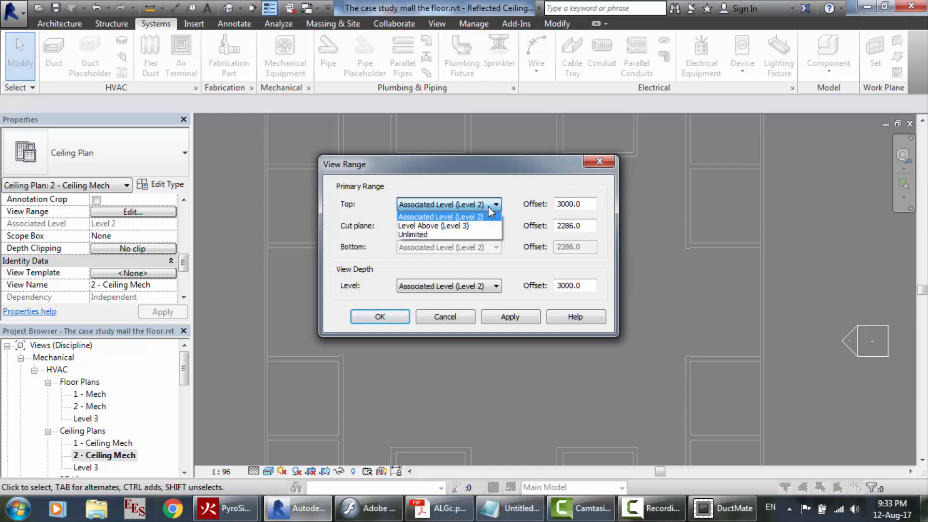
click(474, 227)
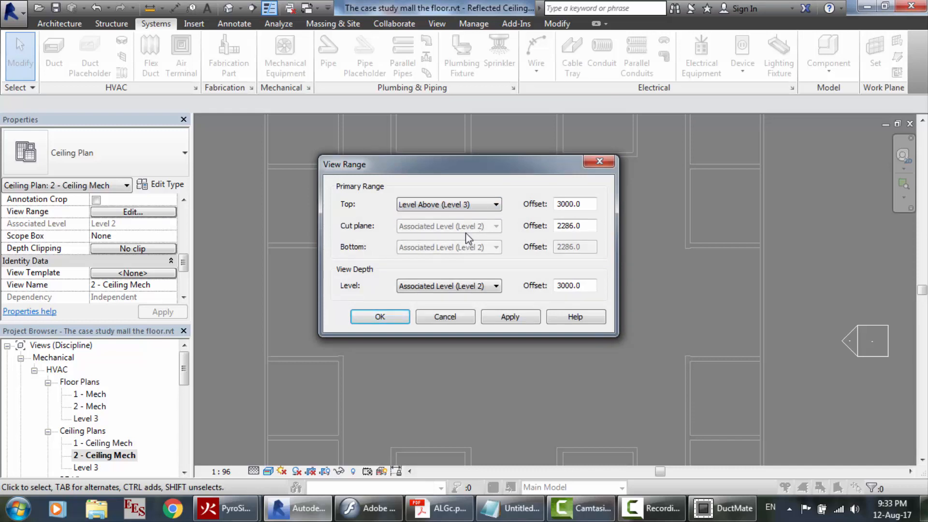
click(382, 318)
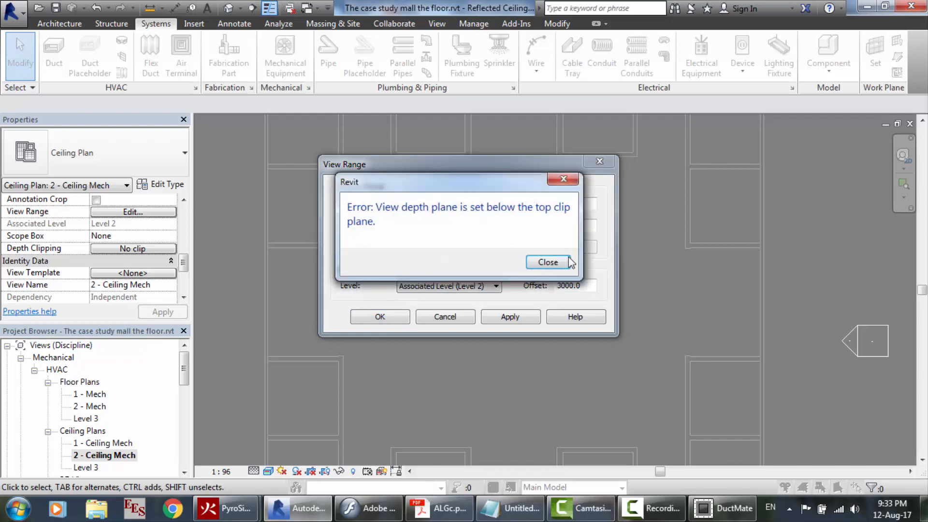
click(549, 262)
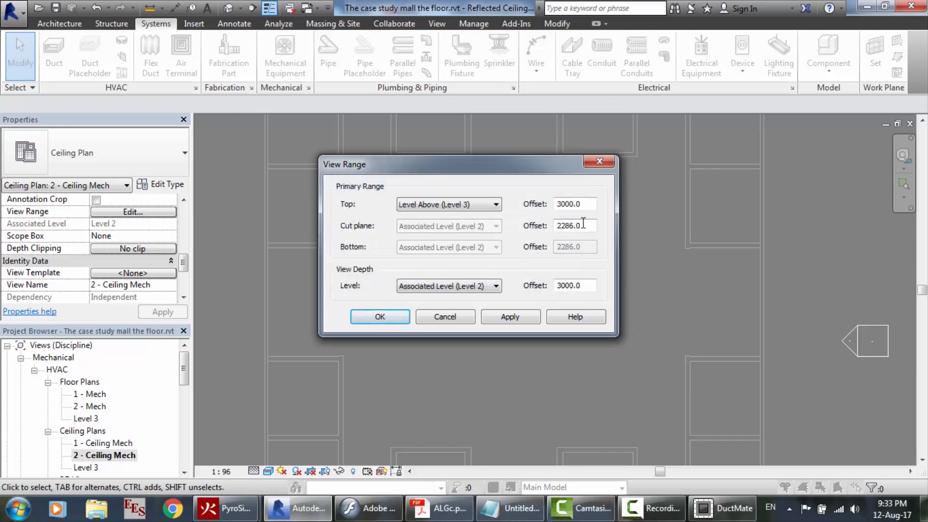
drag(591, 224, 532, 225)
Set the view range's top to Unlimited, the cut plane offset to 3500 and the view depth level to Unlimited, and apply it
click(474, 204)
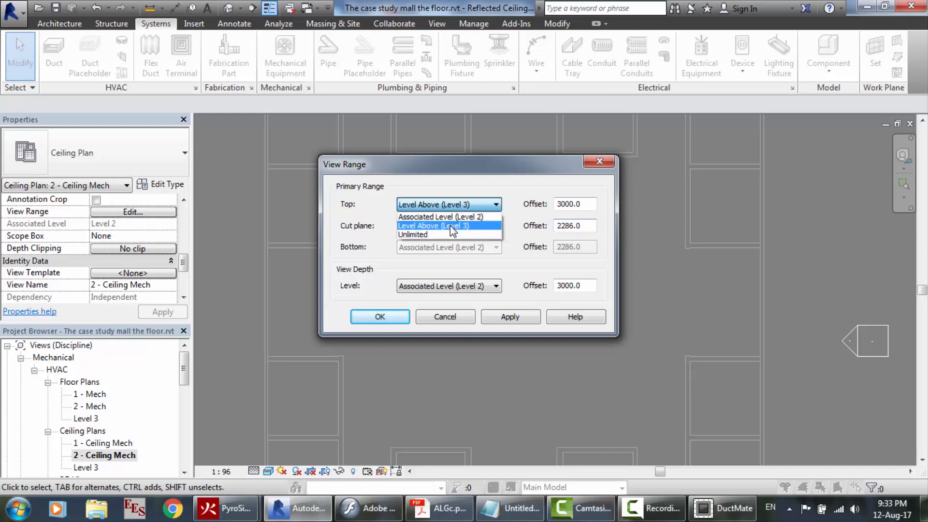
click(440, 236)
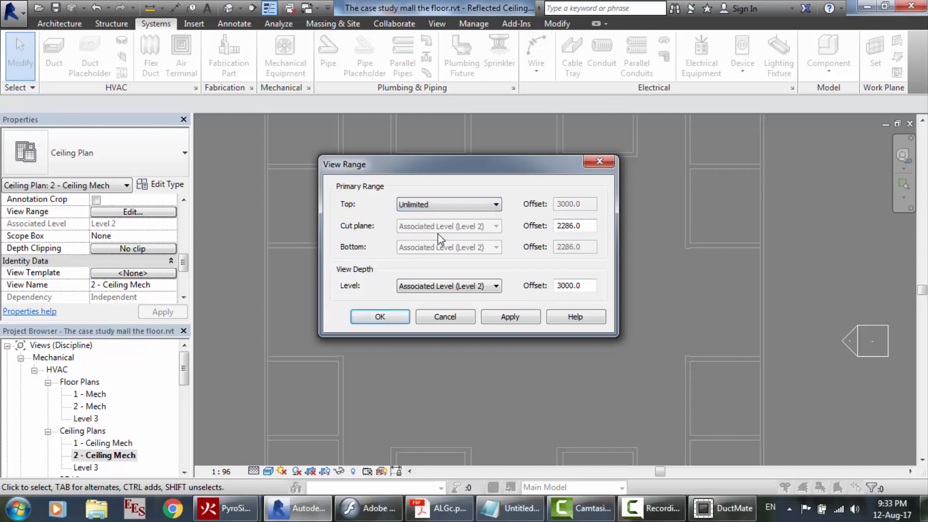
click(404, 318)
click(546, 263)
drag(586, 226, 546, 225)
text(3500)
click(472, 287)
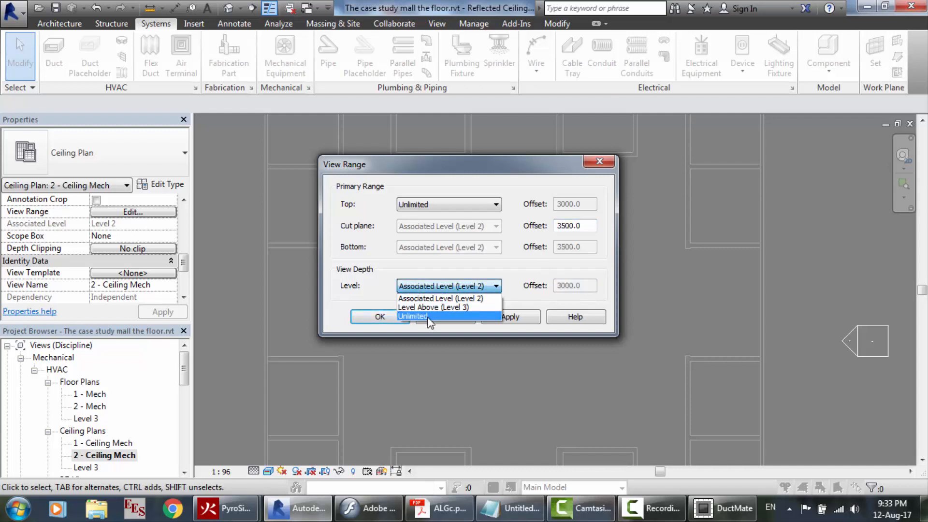
click(428, 316)
click(401, 317)
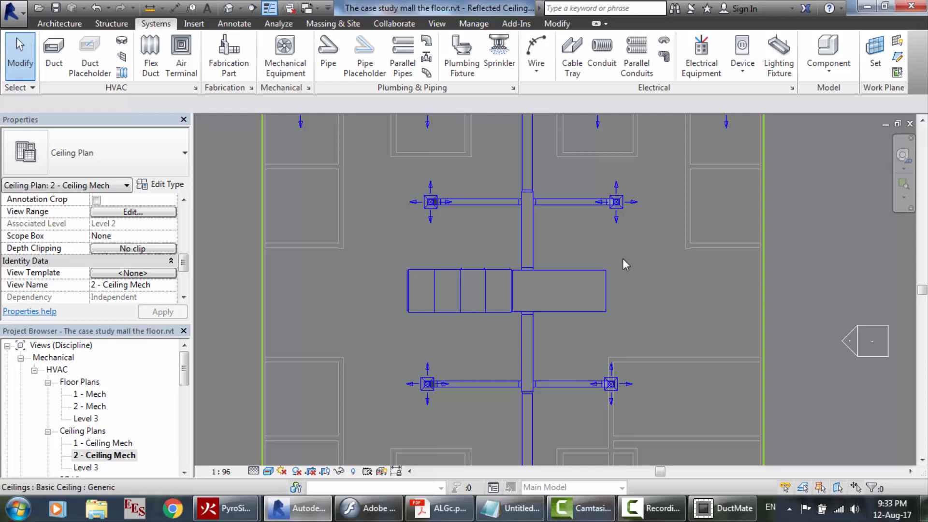
Try to draw an 82" x 30" duct at a 2797.2 mm offset along the centerline of the wide duct beside the air handling unit
scroll(623, 258, up, 2)
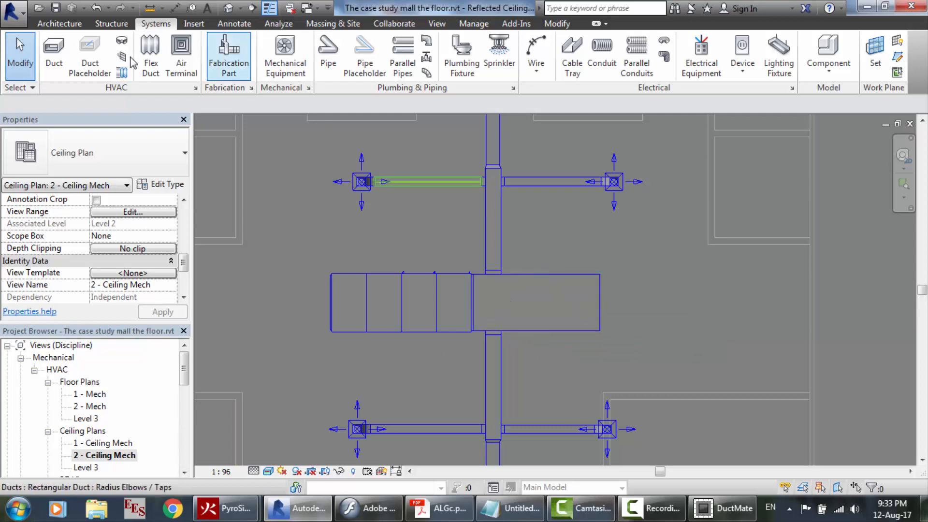
click(58, 69)
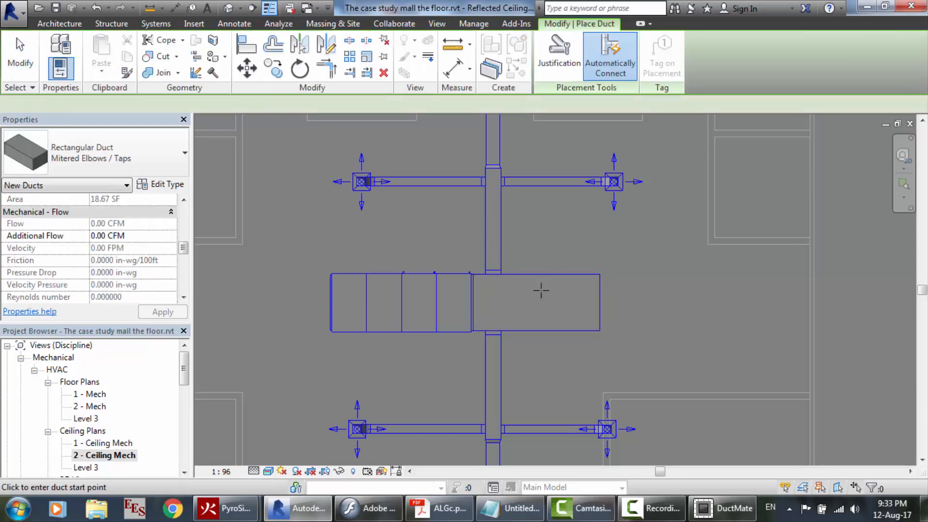
click(562, 302)
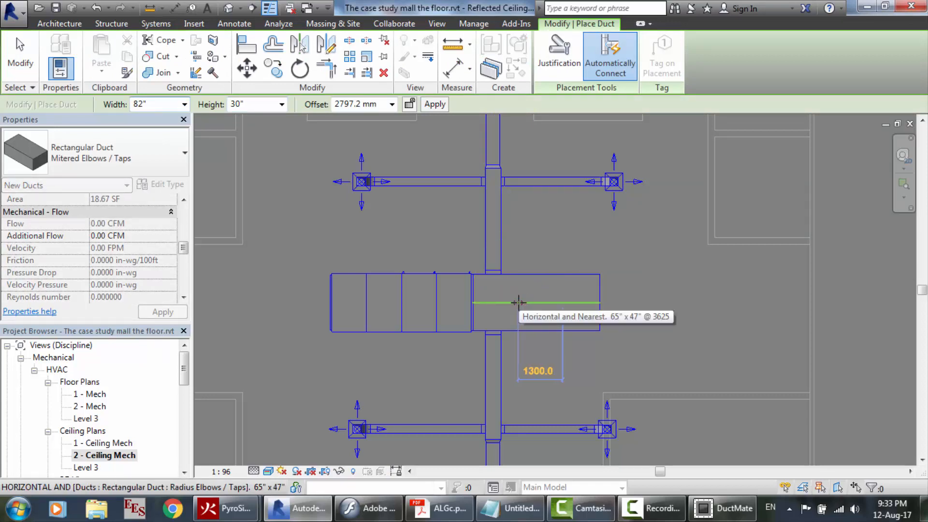
click(518, 302)
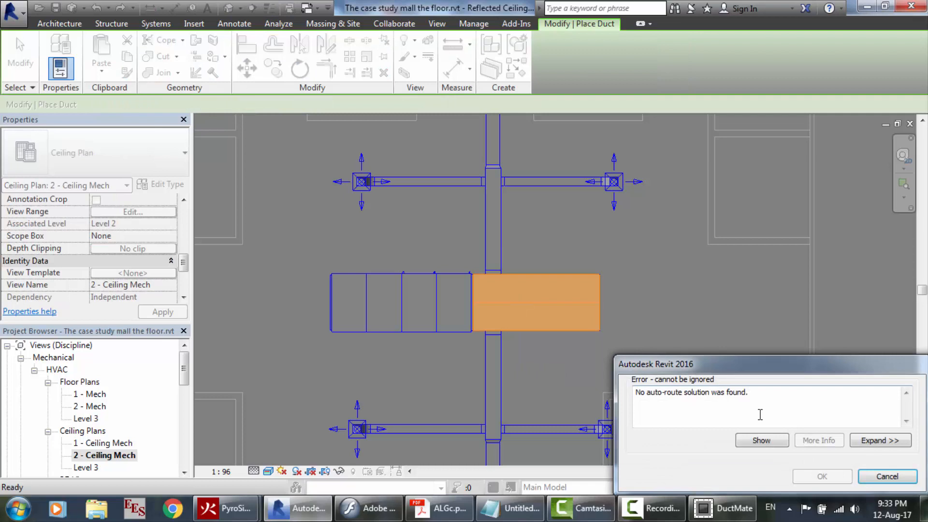
click(888, 476)
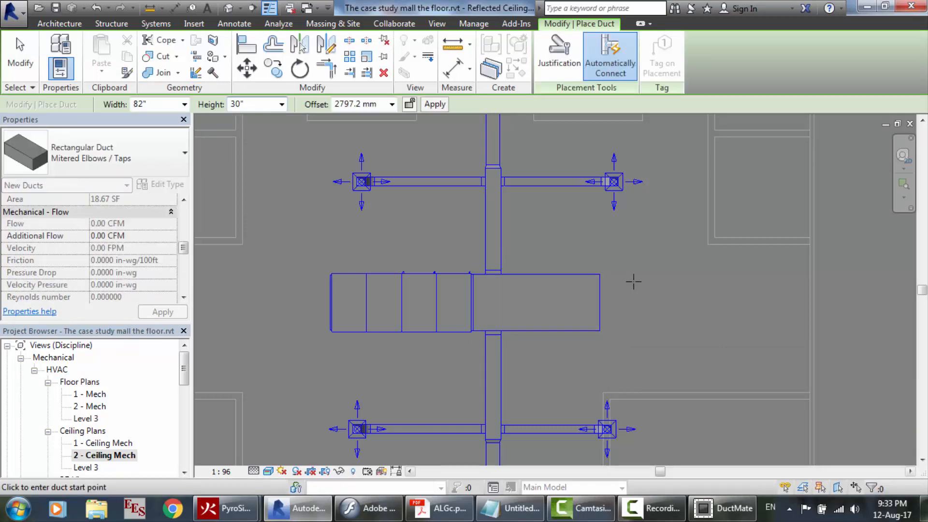
click(652, 301)
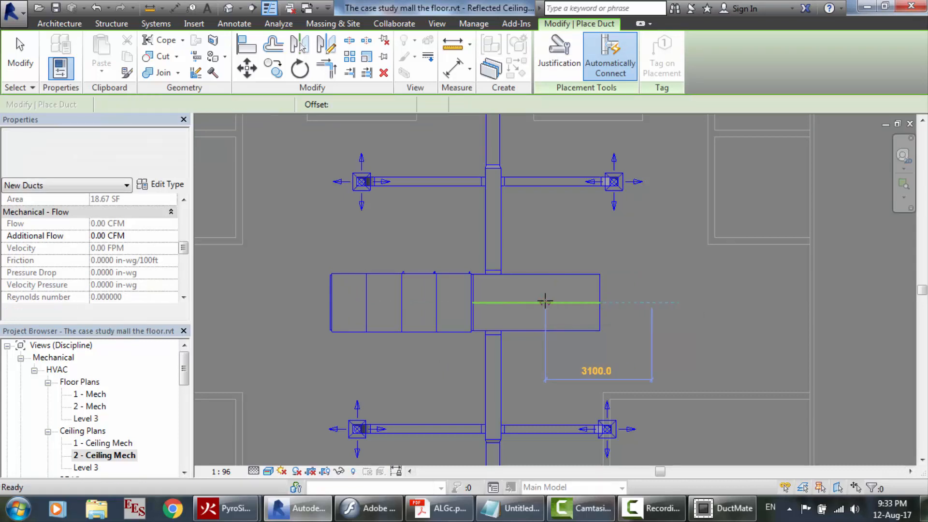
click(545, 302)
click(892, 473)
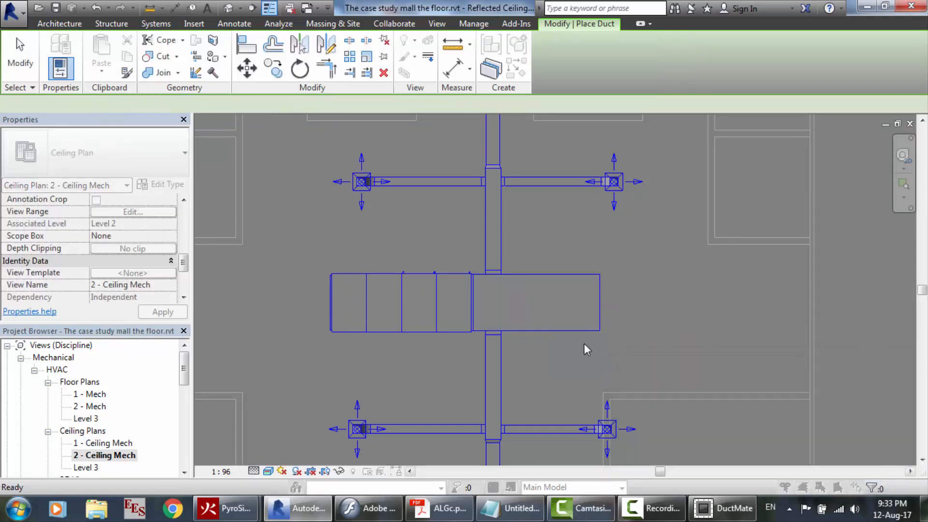
key(Escape)
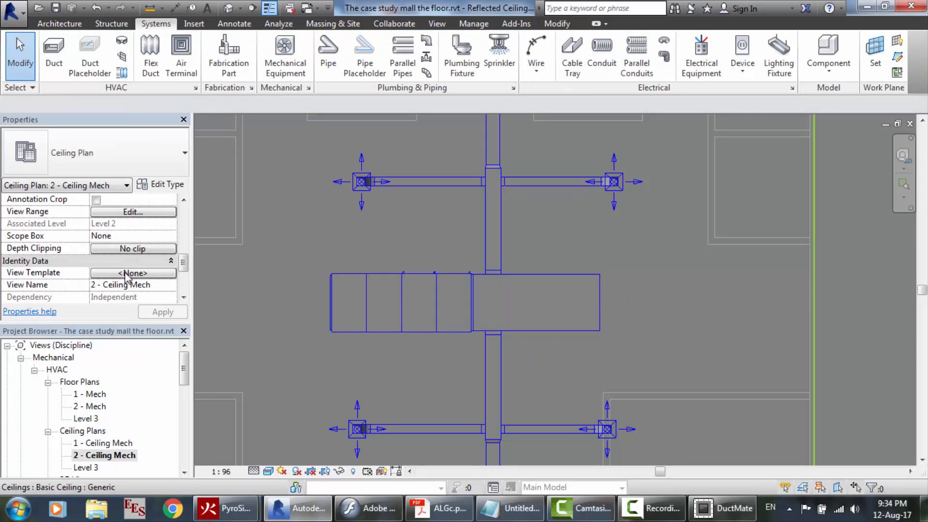
Undo the view range change, and shift the 82" x 30" duct horizontally to the right within the shaft opening
key(ctrl+z)
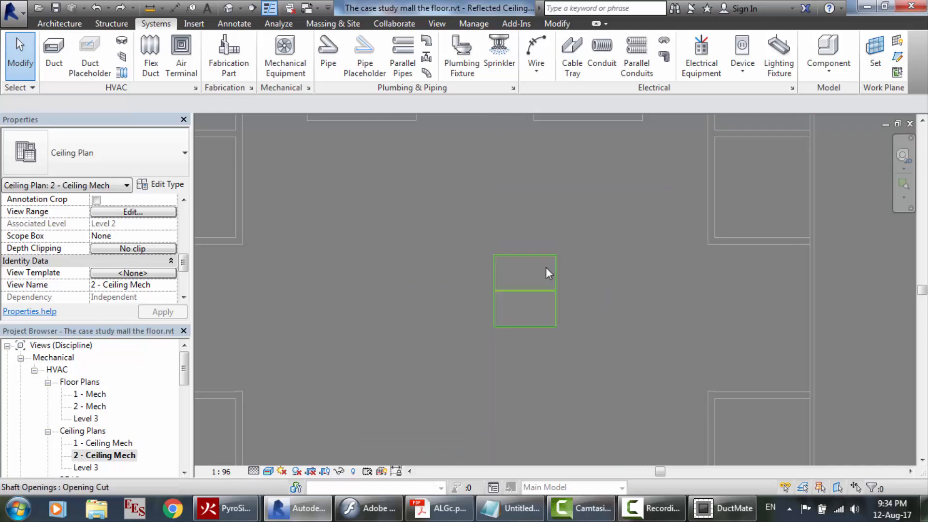
click(539, 254)
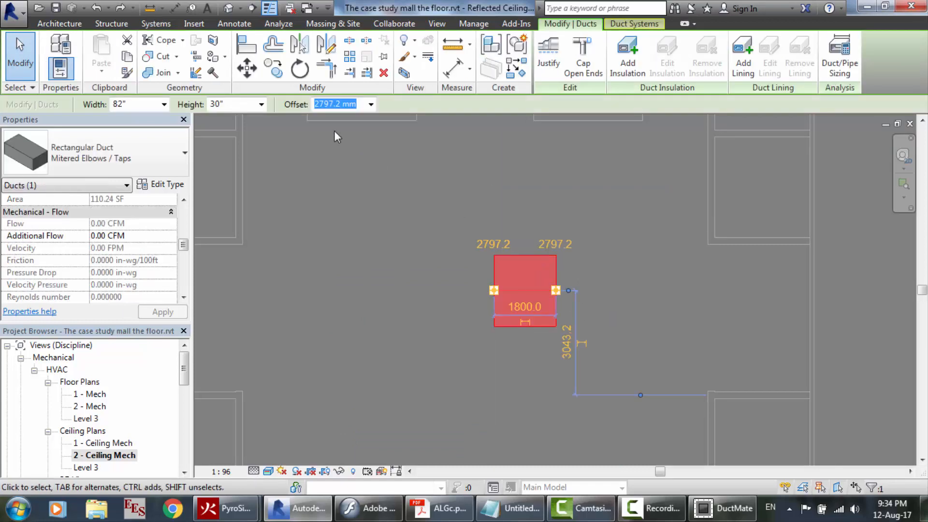
click(248, 69)
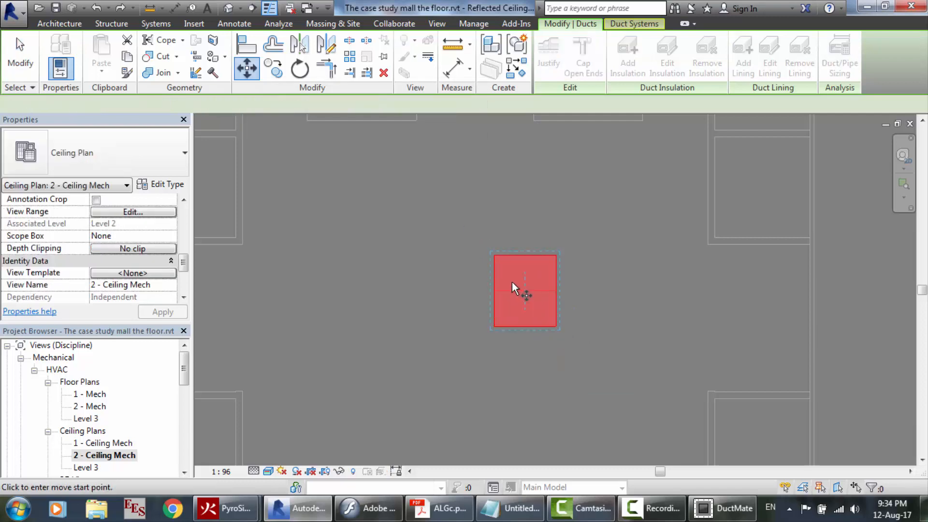
click(524, 286)
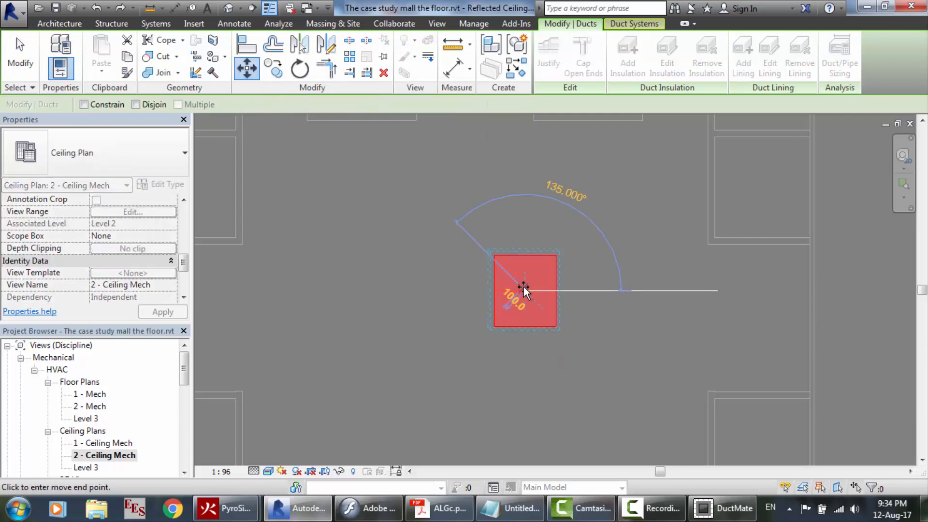
click(561, 288)
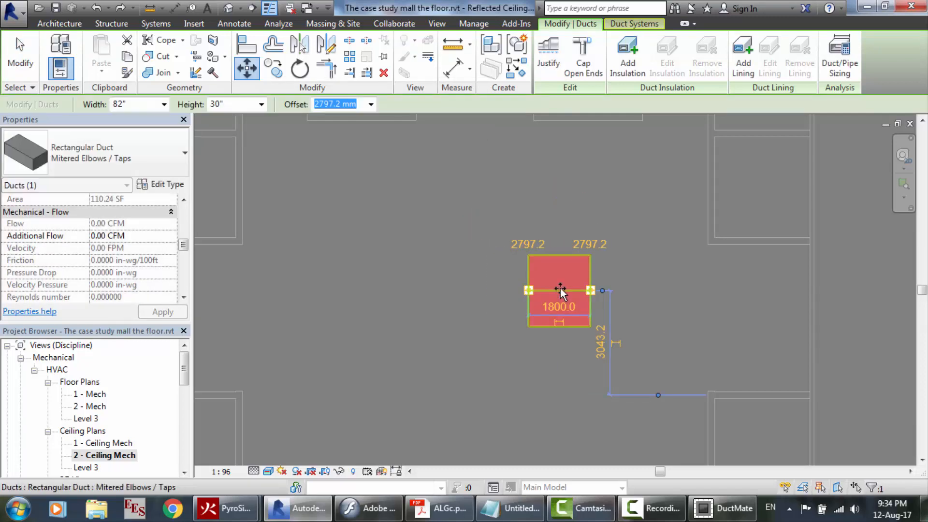
key(Escape)
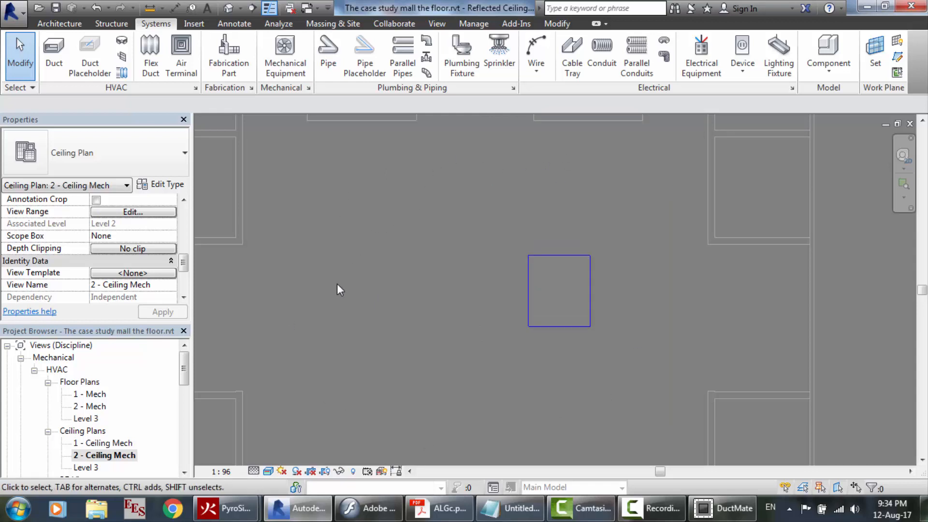
Examine the duct's position within the shaft opening on 2 - Ceiling Mech, comparing it with the equipment layout on the Level 3 ceiling plan
scroll(521, 201, down, 4)
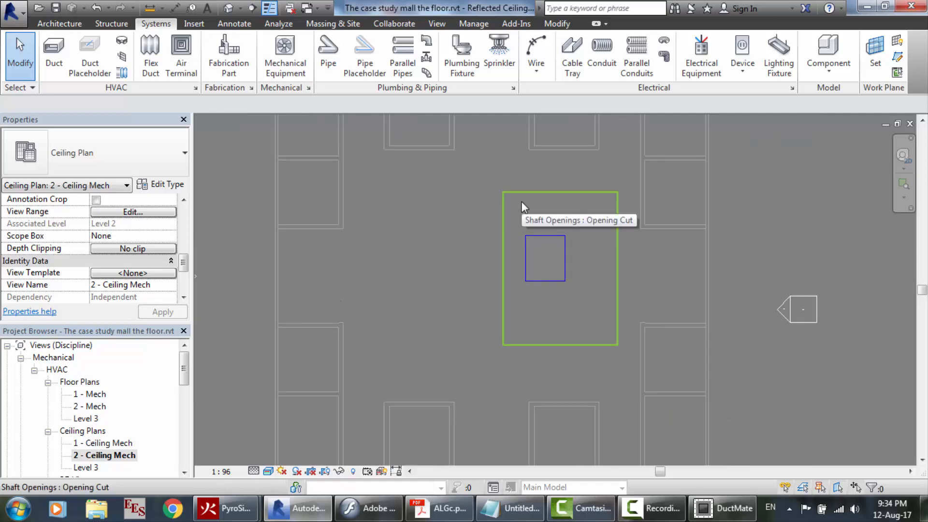
scroll(538, 115, up, 2)
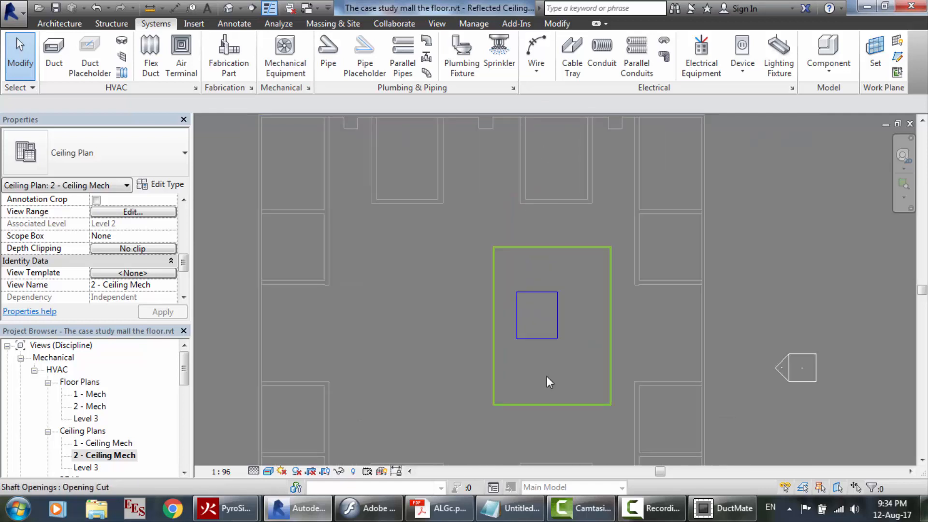
scroll(547, 376, up, 3)
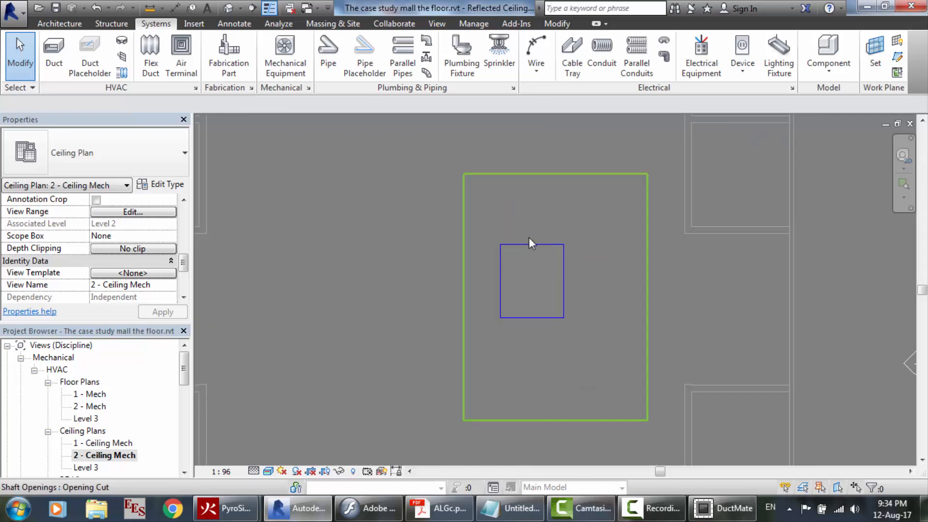
key(alt+Tab)
click(91, 469)
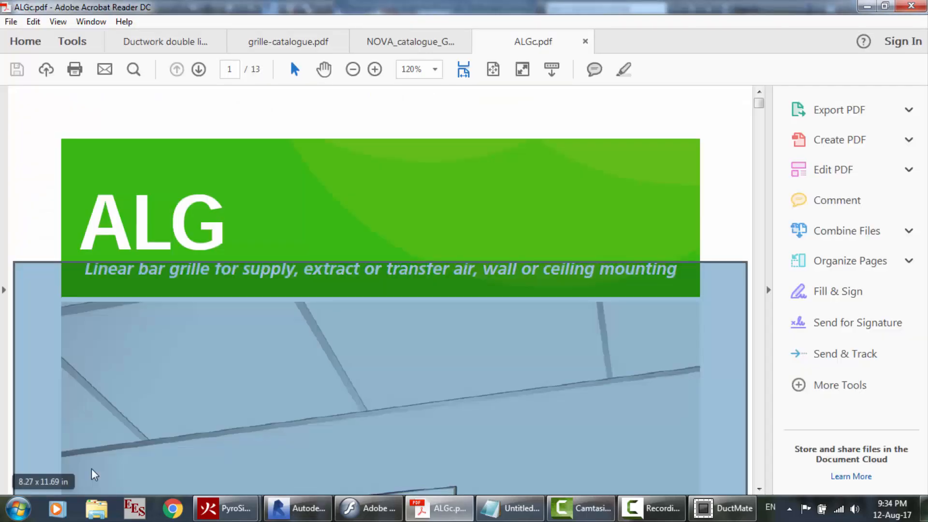
click(310, 510)
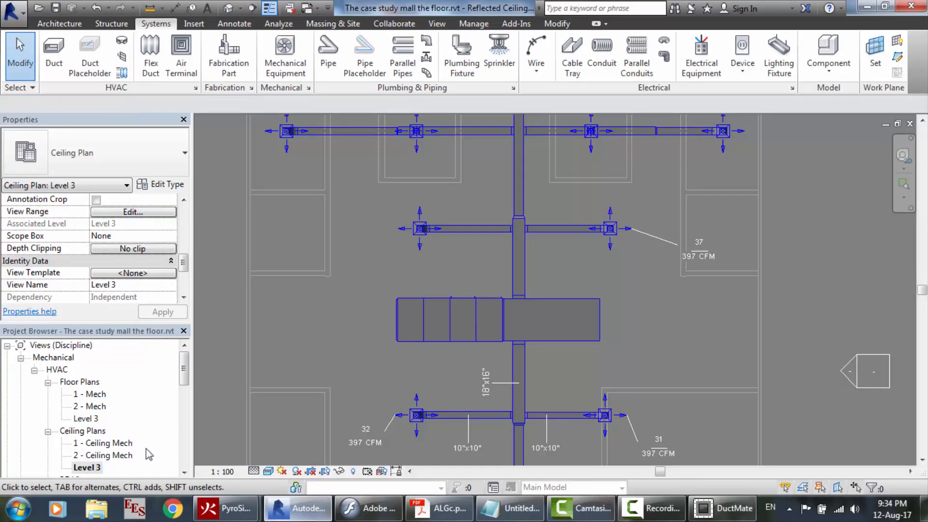
double_click(87, 468)
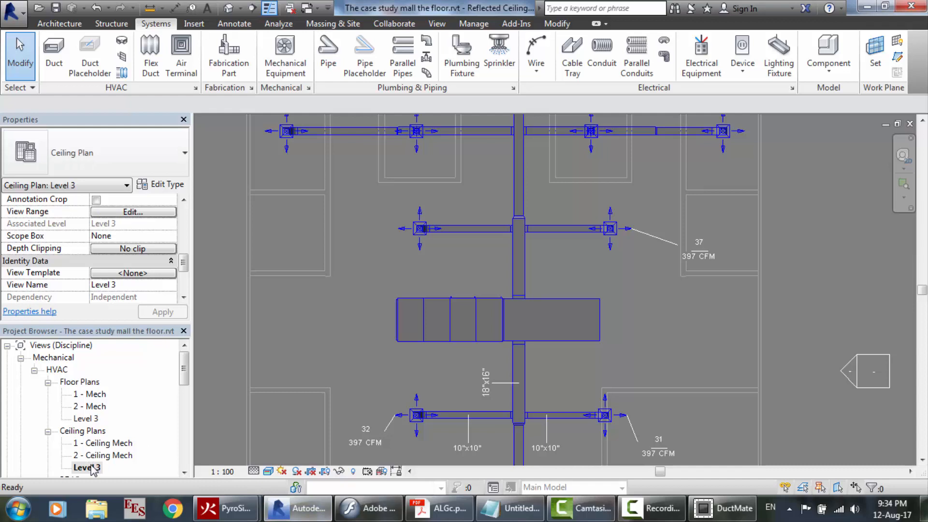
double_click(103, 455)
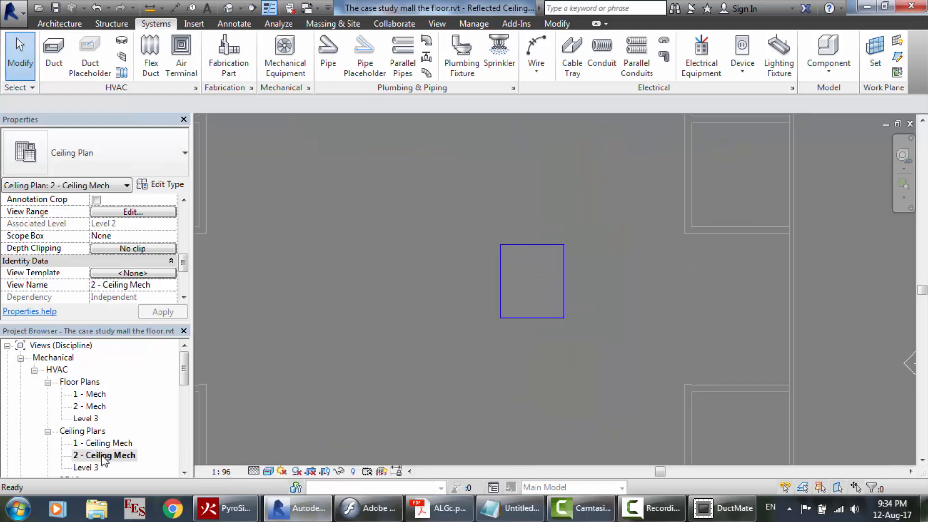
scroll(459, 274, down, 3)
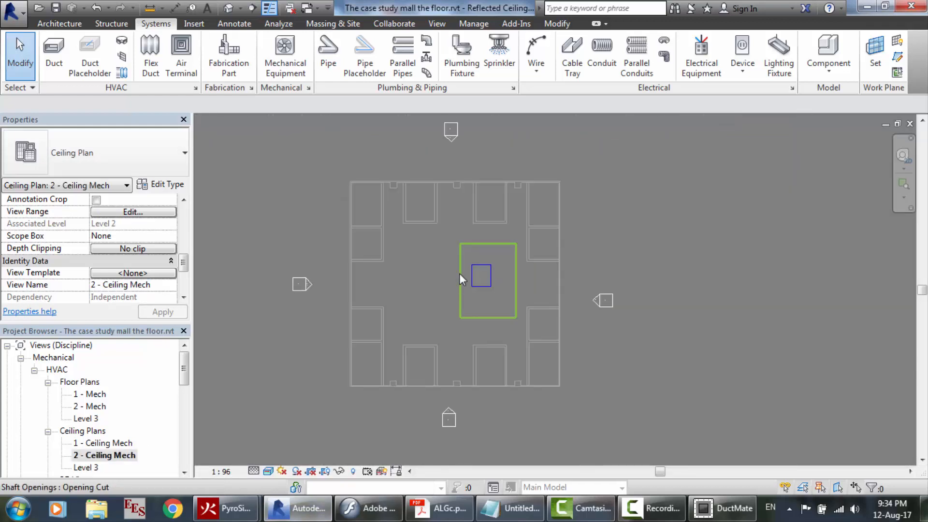
scroll(460, 202, up, 1)
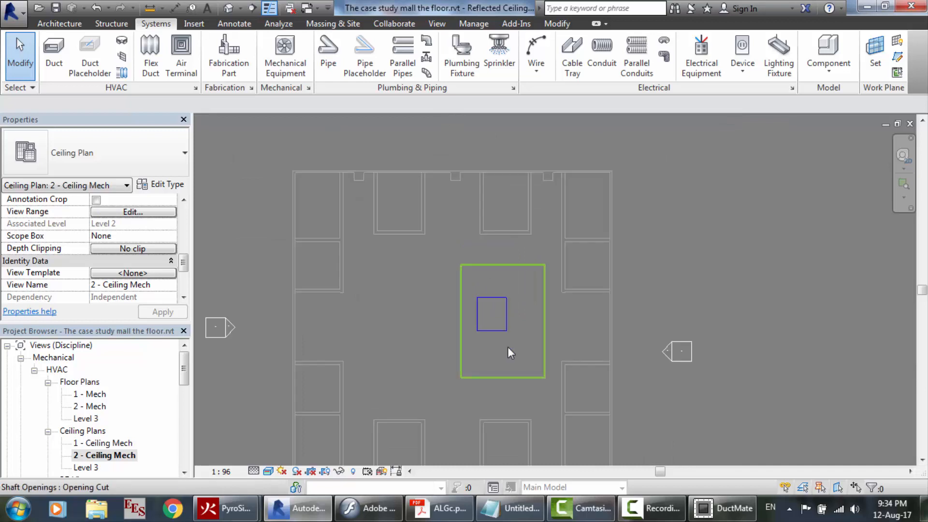
scroll(482, 291, up, 1)
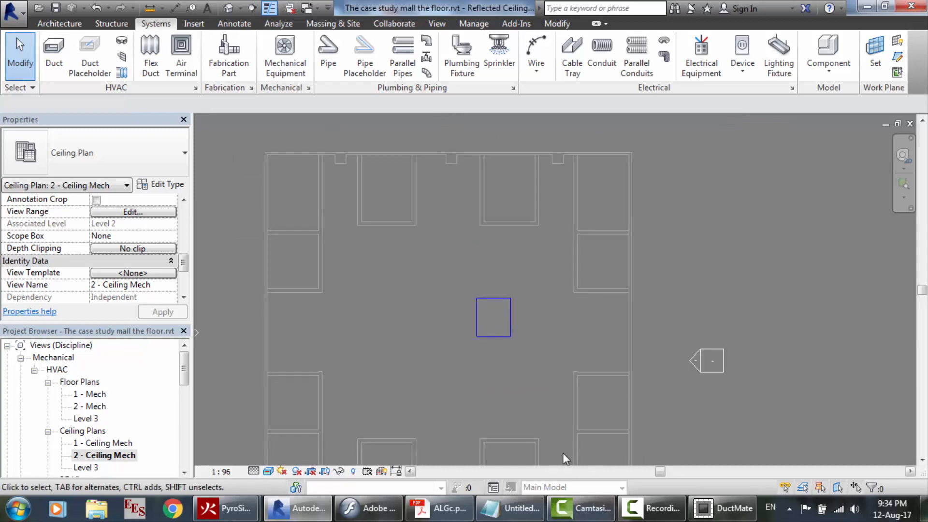
click(636, 514)
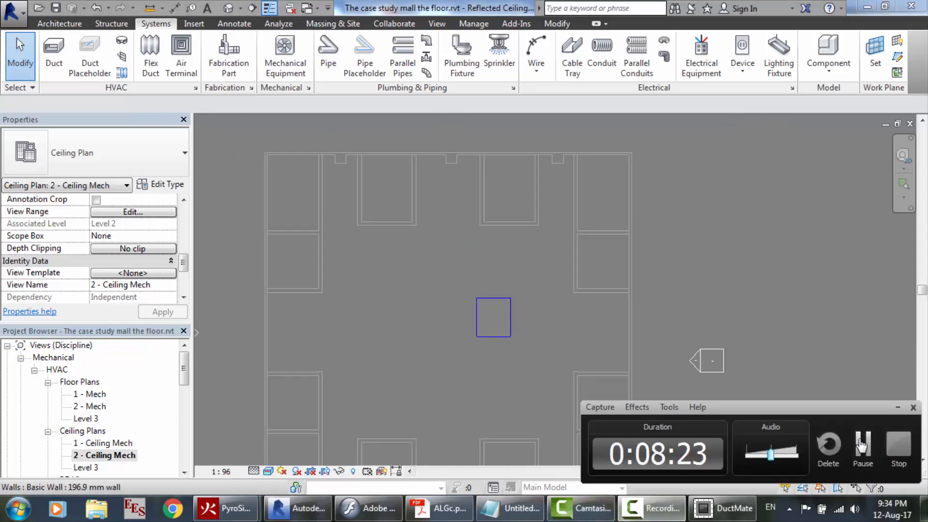
click(863, 445)
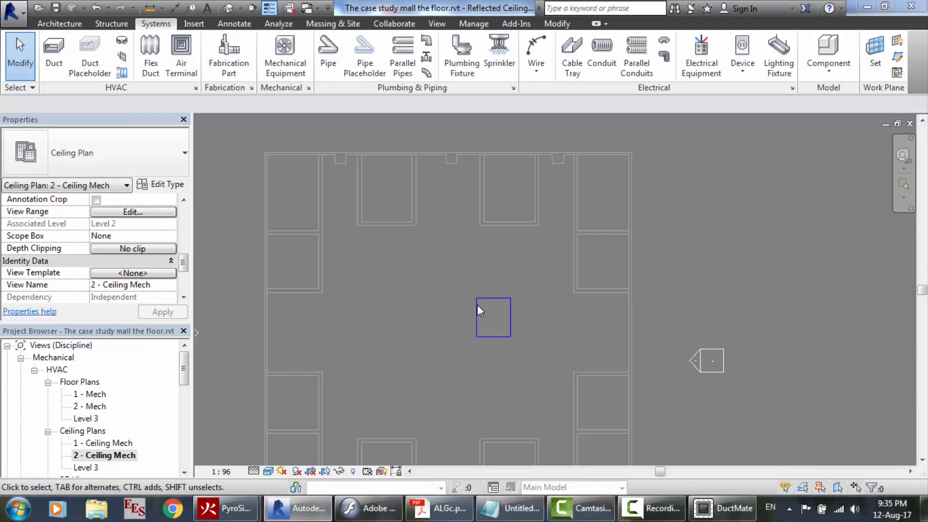
Delete the 82" x 30" duct from the 2 - Ceiling Mech plan
click(487, 298)
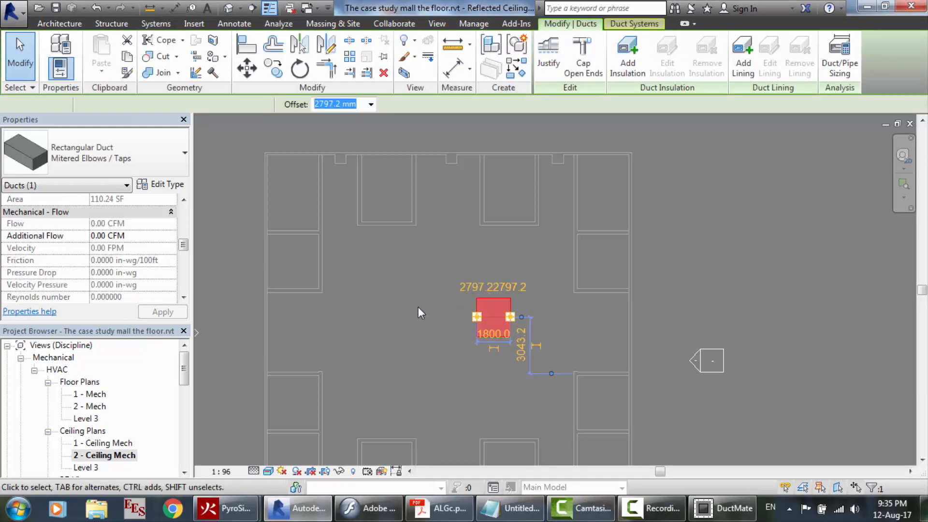
key(Delete)
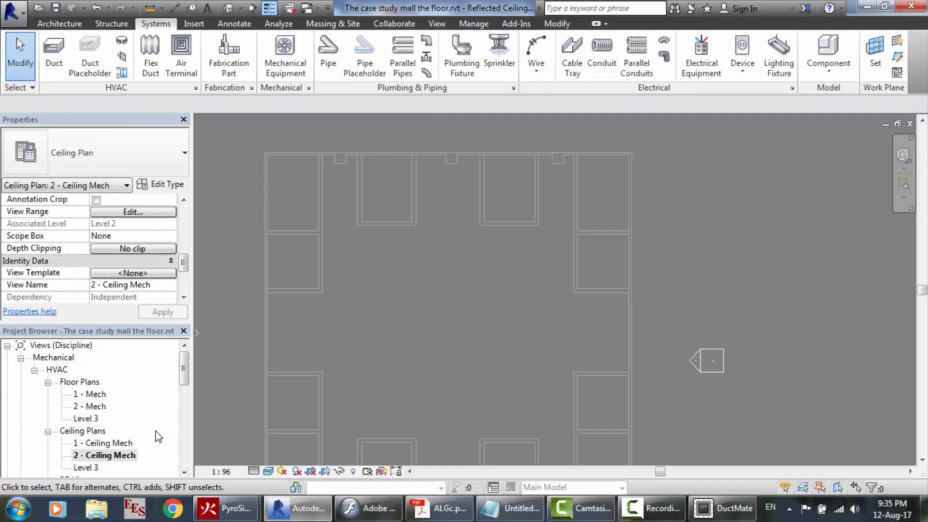
On the Level 3 ceiling plan, measure the perpendicular distance from the wide duct's centerline beside the air handling unit to the upper exterior wall
double_click(95, 468)
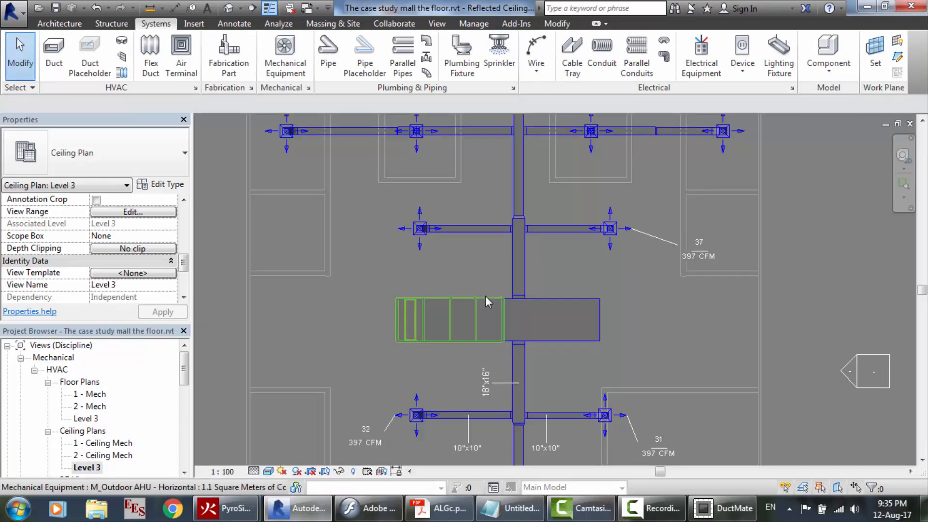
scroll(541, 157, down, 3)
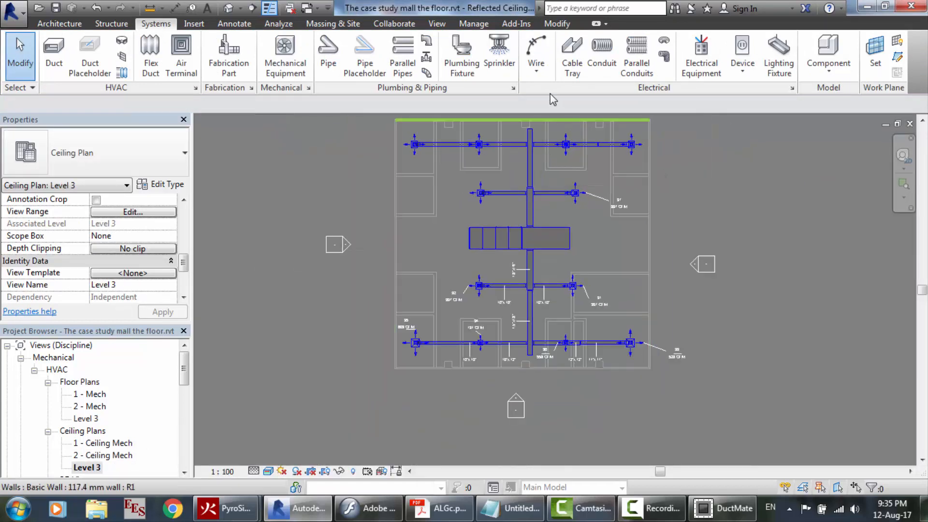
scroll(552, 116, up, 2)
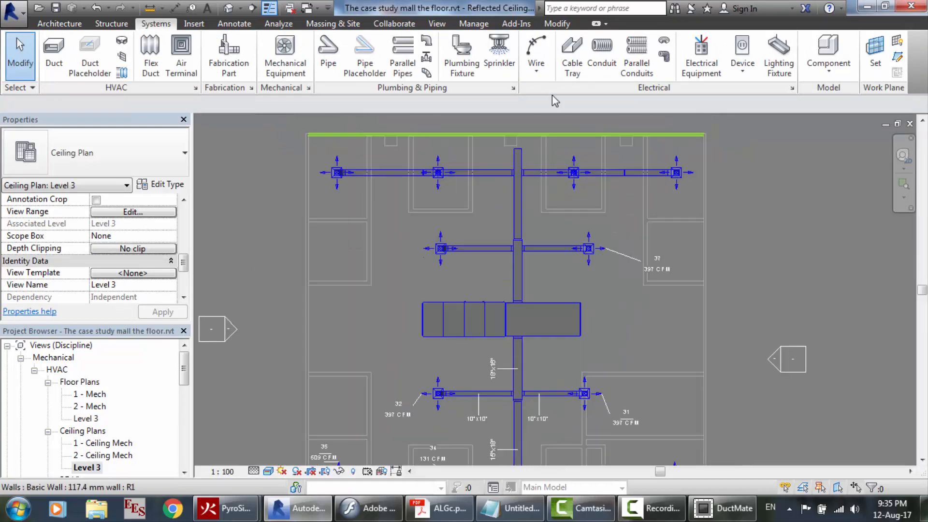
click(150, 7)
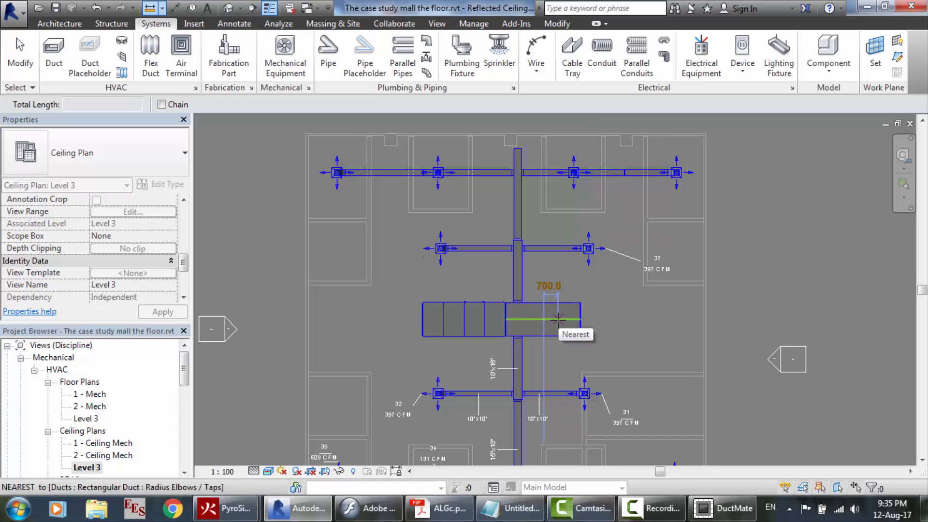
click(558, 320)
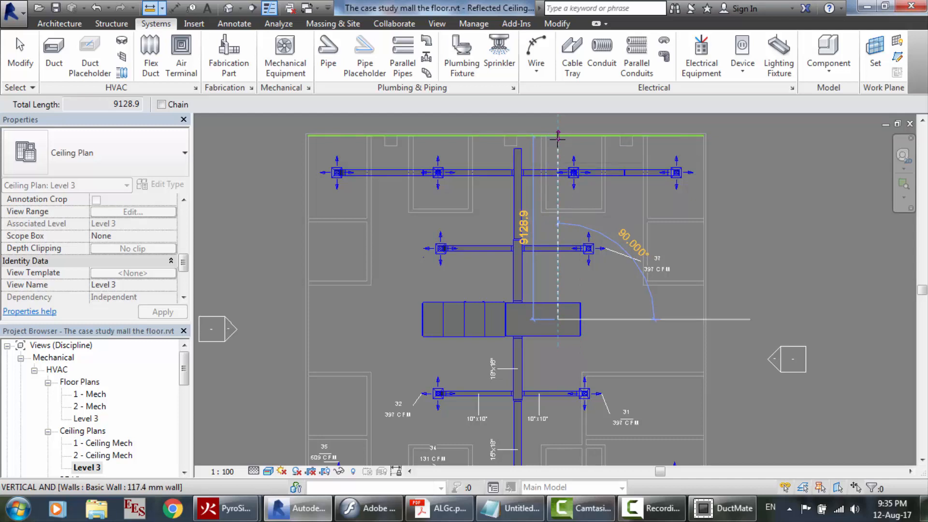
key(Escape)
key(Escape)
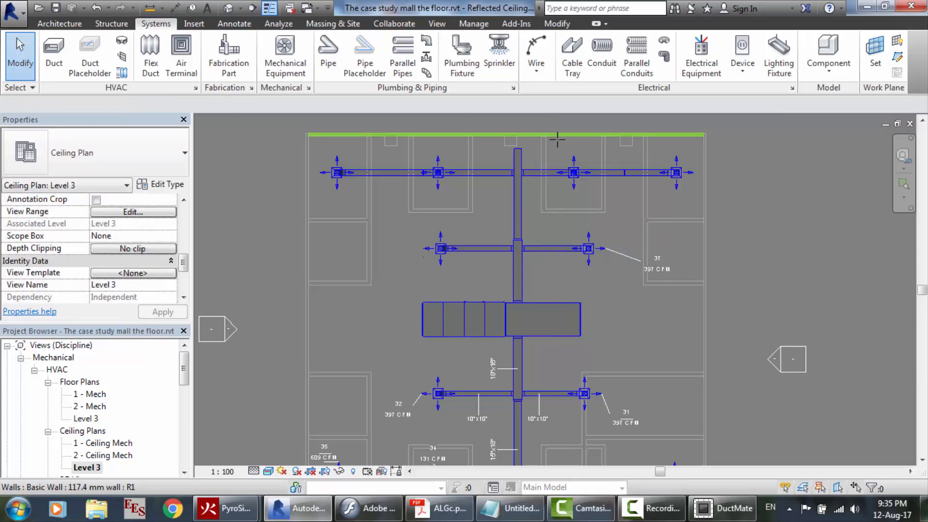
On the 2 - Ceiling Mech plan, measure a vertical distance of 9128.9 mm down from the upper exterior wall to locate the duct centerline
double_click(112, 456)
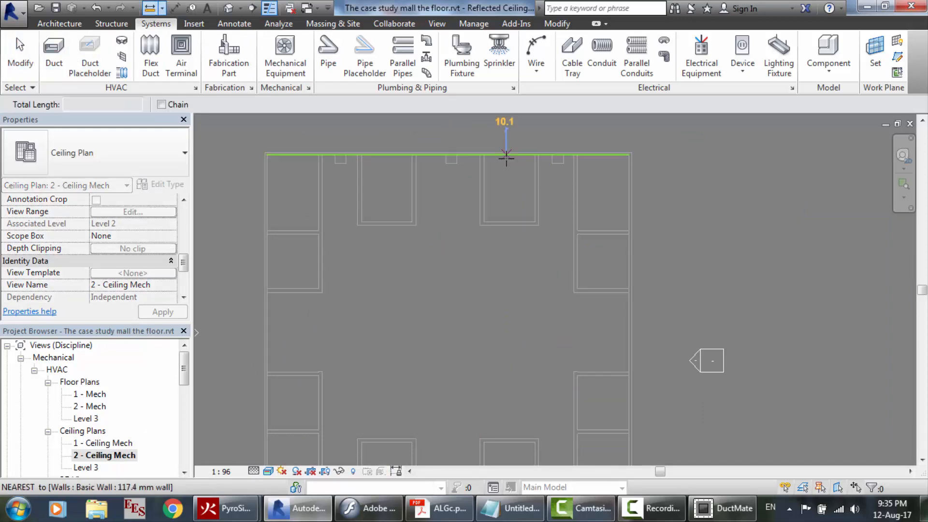
click(506, 155)
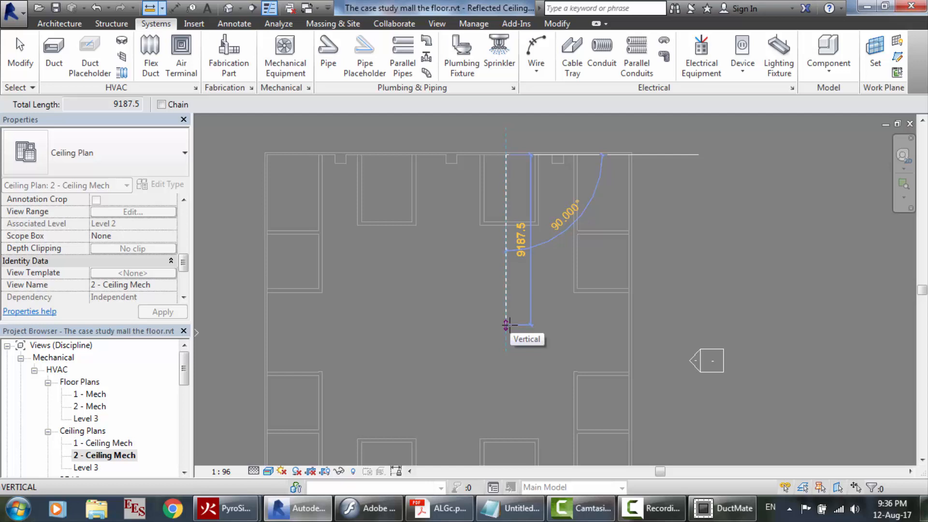
text(91)
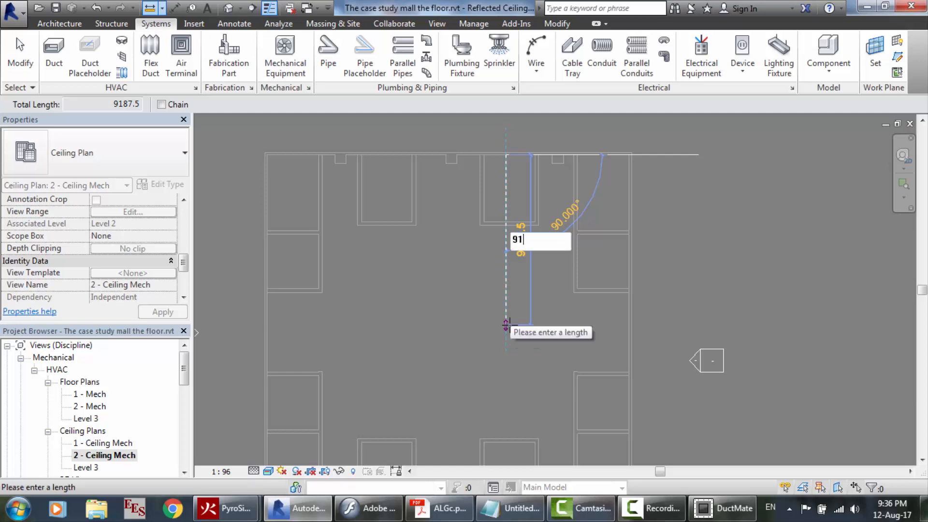
text(28)
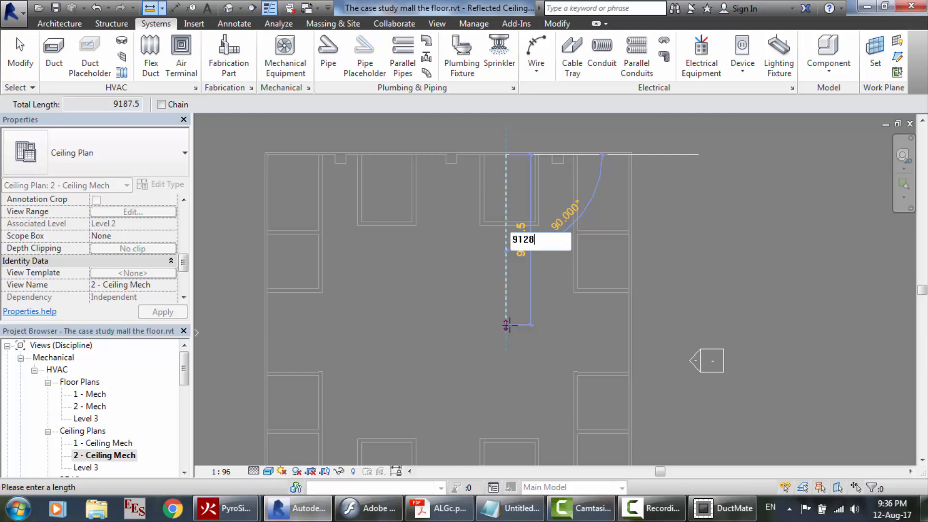
text(.9)
key(Return)
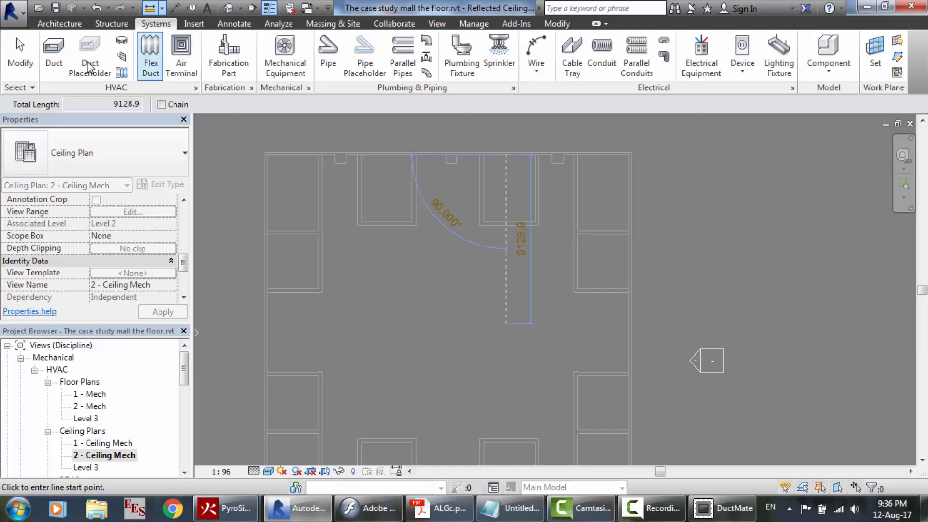
Draw a short horizontal 82" x 30" rectangular duct, about 1457 mm long, at the measured distance below the upper exterior wall
click(53, 54)
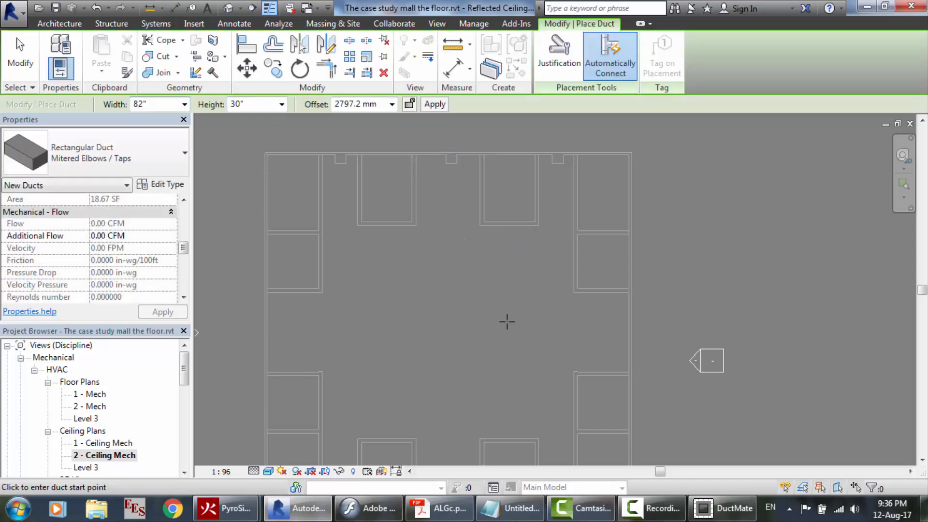
click(495, 323)
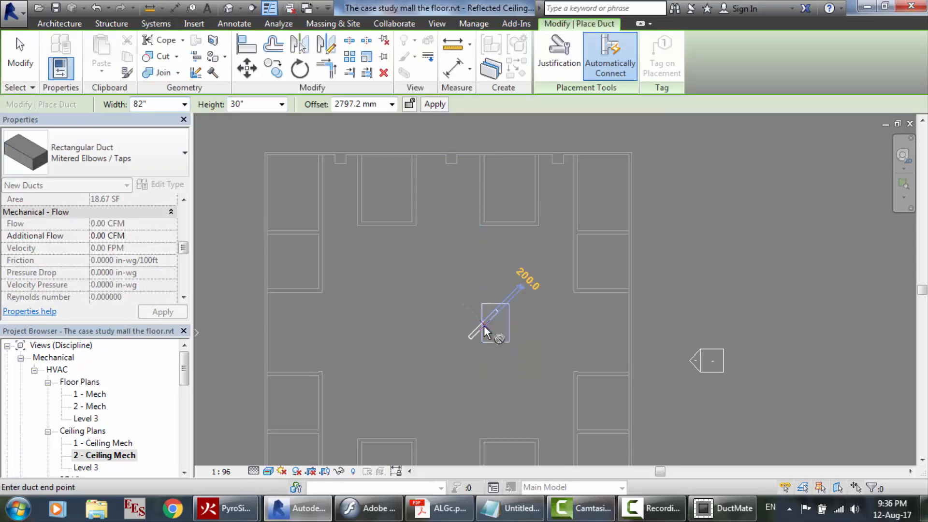
key(Escape)
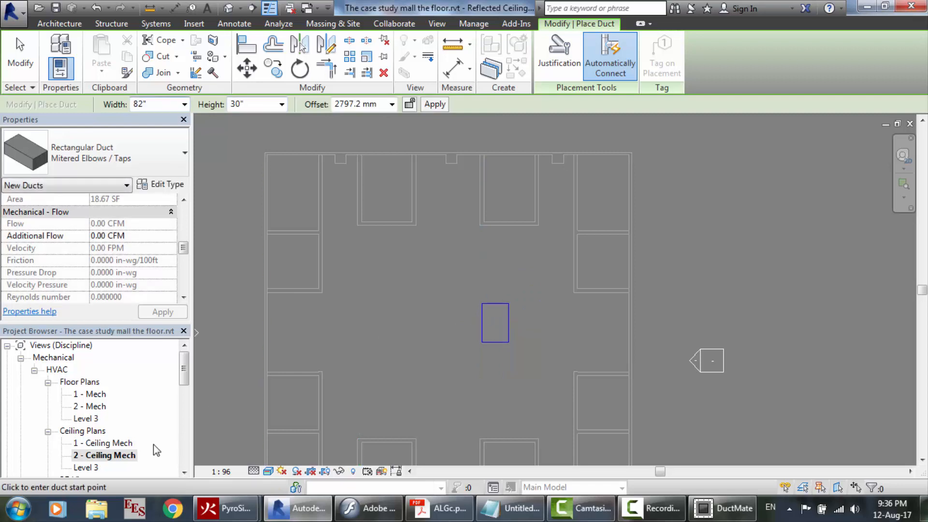
Compare the new duct's position with the wide duct on the Level 3 ceiling plan, and inspect it within the shaft opening on 2 - Ceiling Mech
double_click(87, 468)
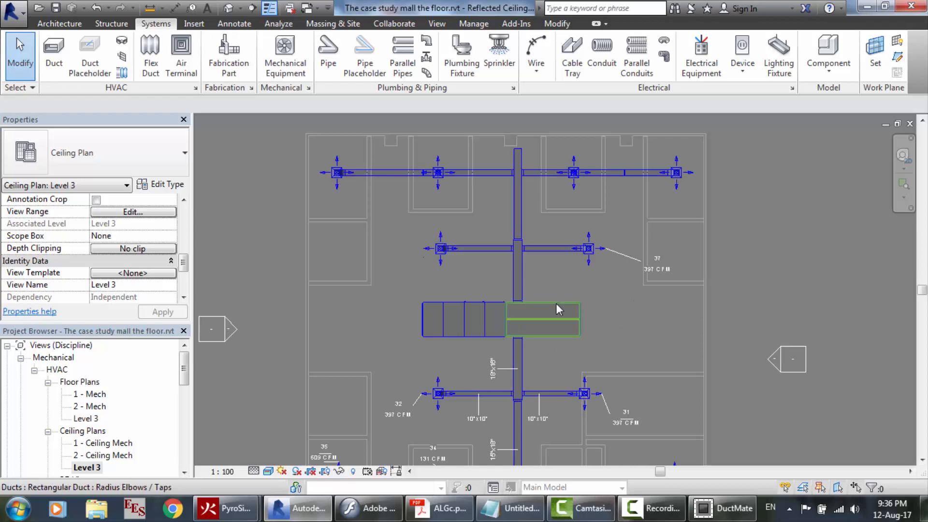
double_click(105, 456)
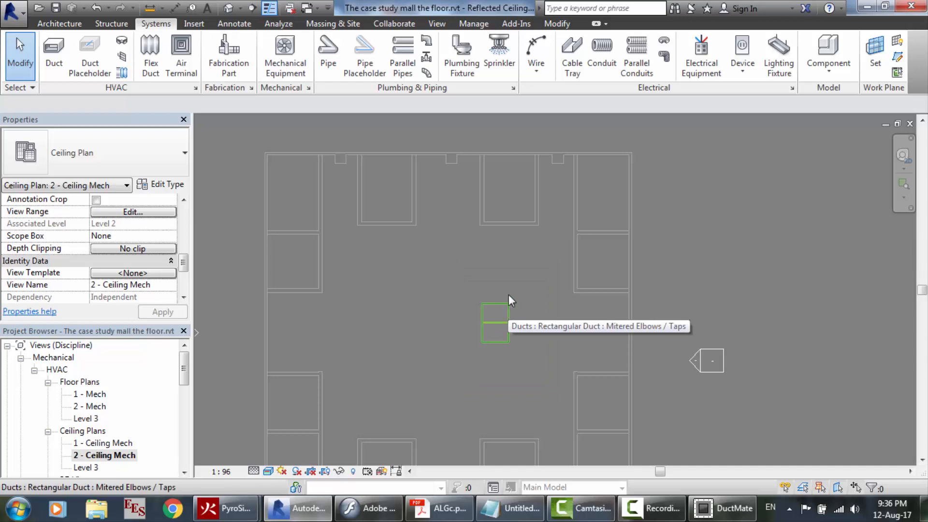
scroll(507, 265, up, 2)
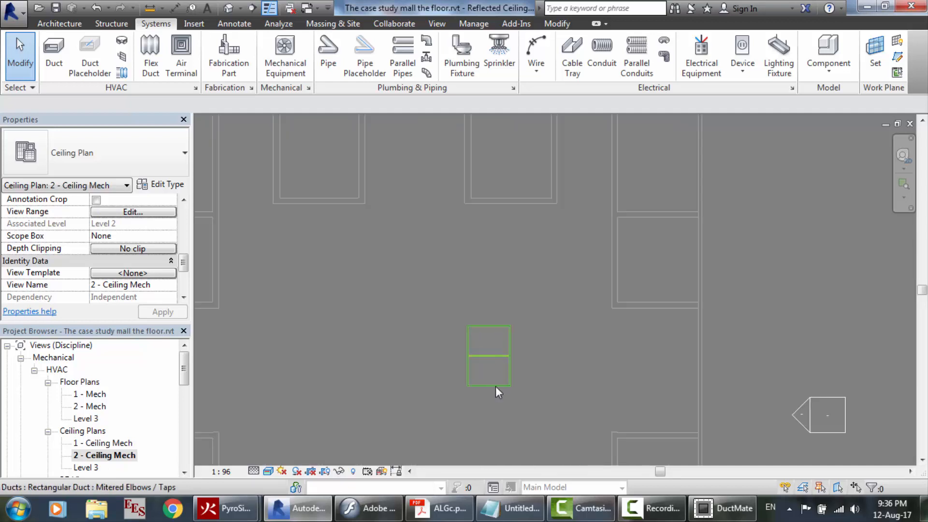
scroll(488, 394, up, 3)
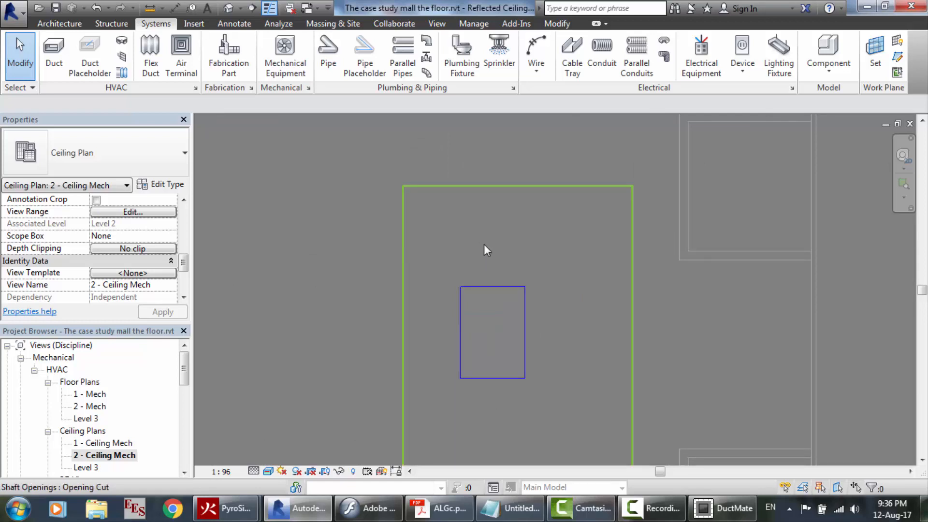
scroll(512, 251, down, 2)
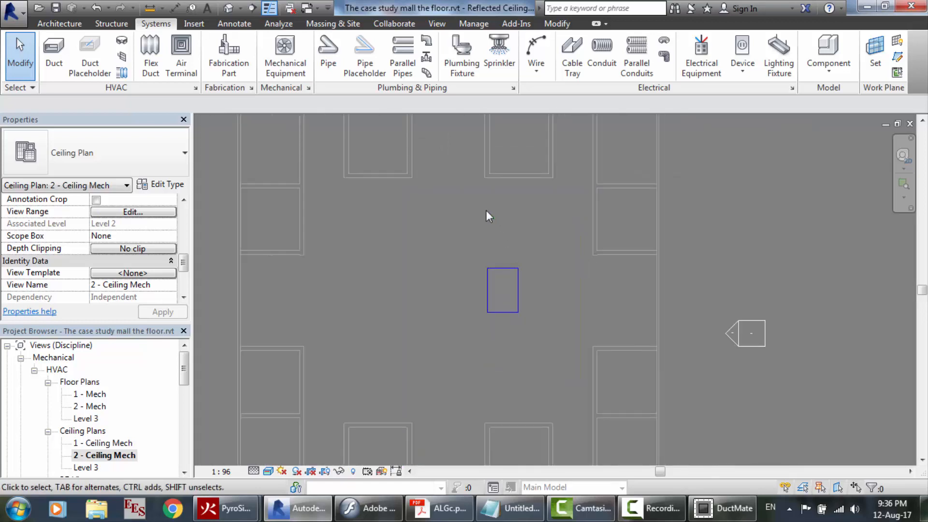
scroll(488, 213, up, 2)
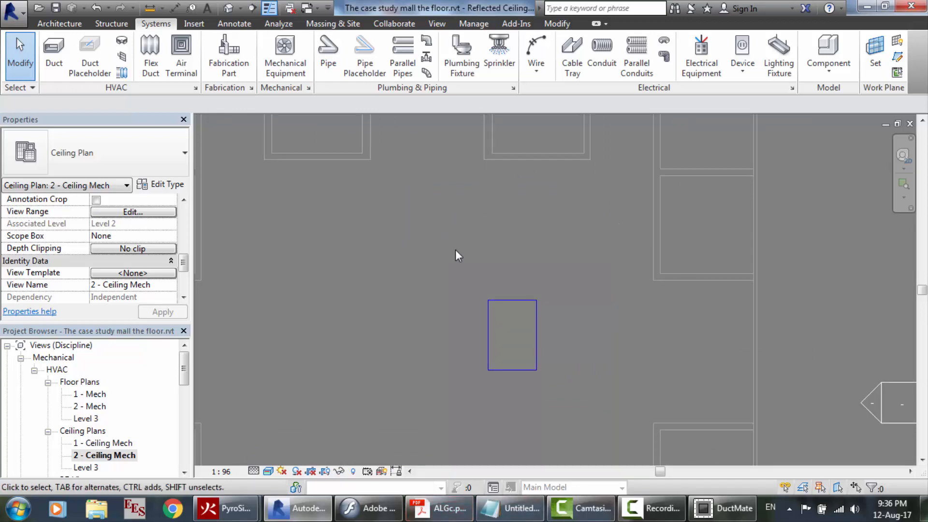
click(512, 332)
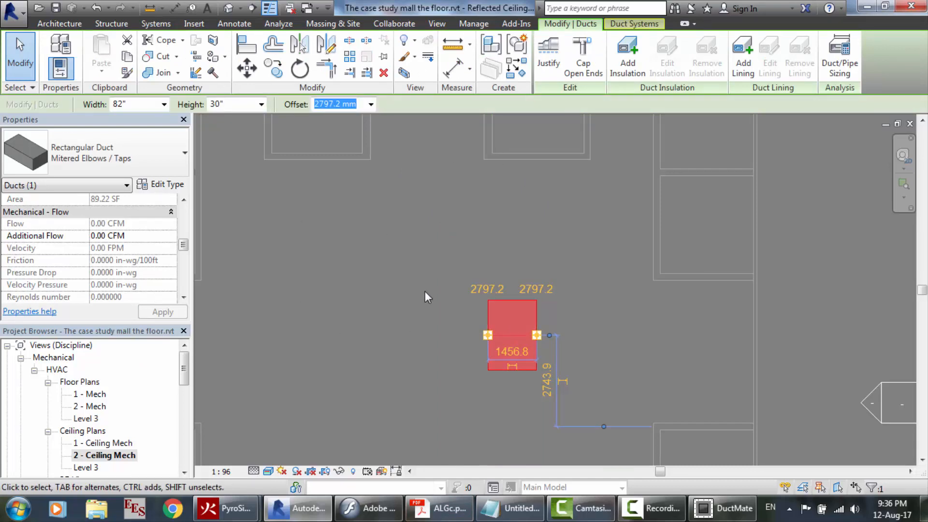
click(811, 224)
scroll(543, 271, down, 5)
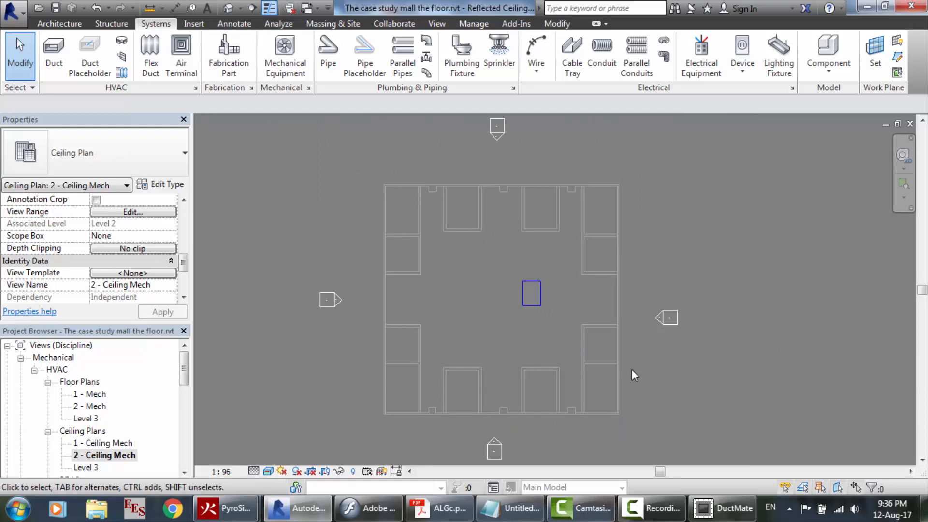
scroll(631, 369, up, 2)
scroll(207, 369, up, 2)
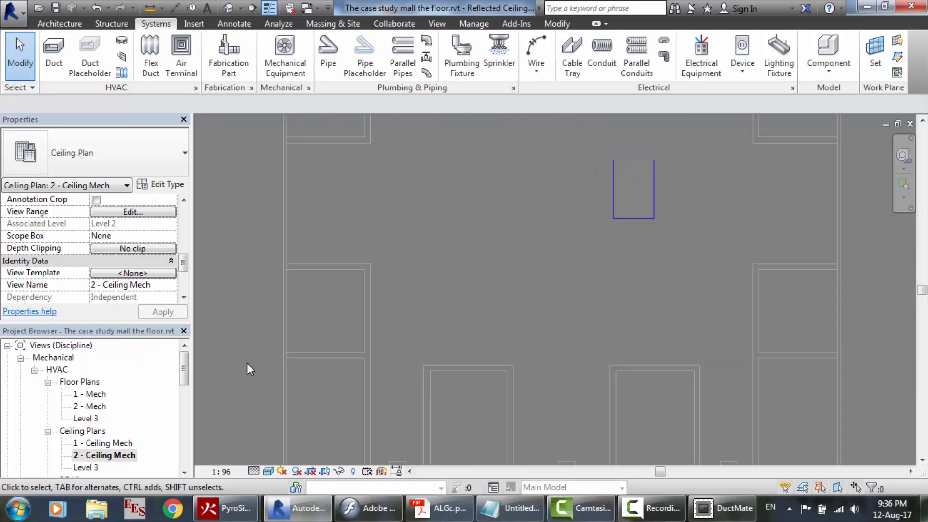
scroll(477, 341, down, 1)
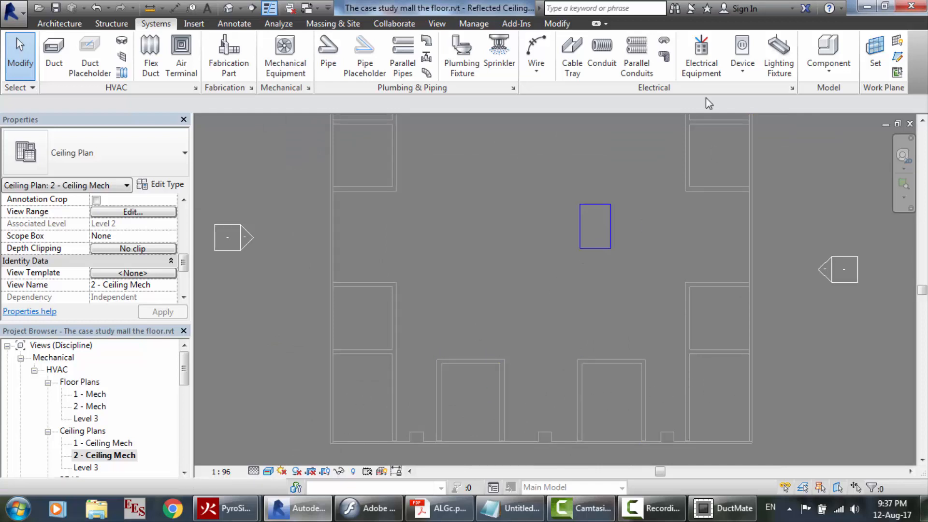
scroll(602, 198, down, 4)
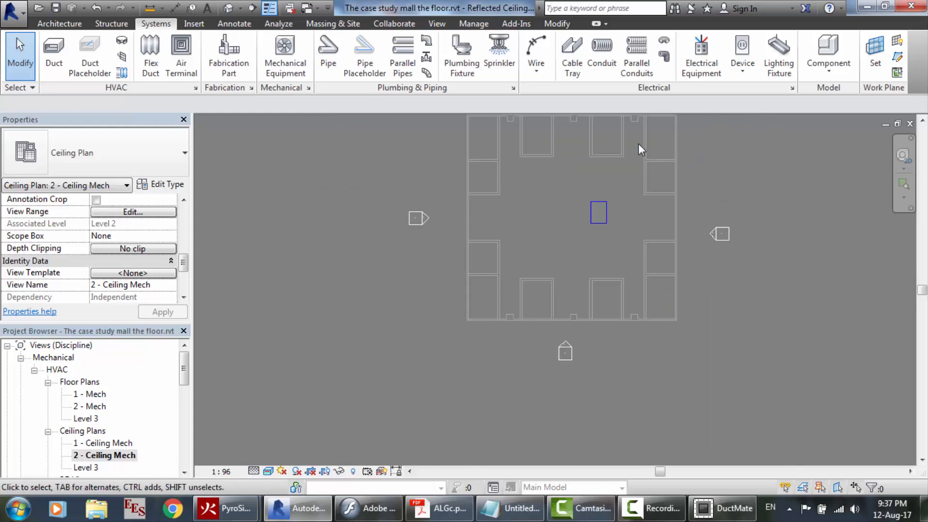
scroll(668, 181, up, 3)
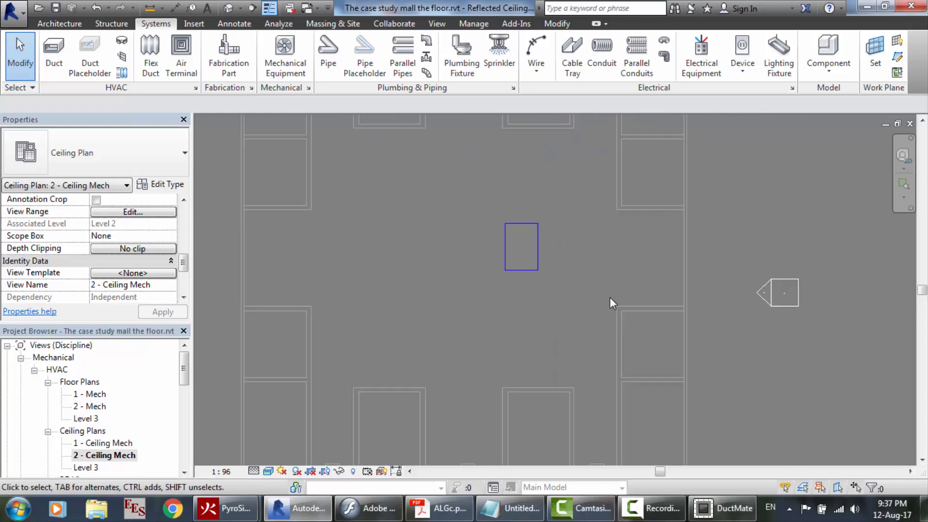
scroll(607, 308, down, 2)
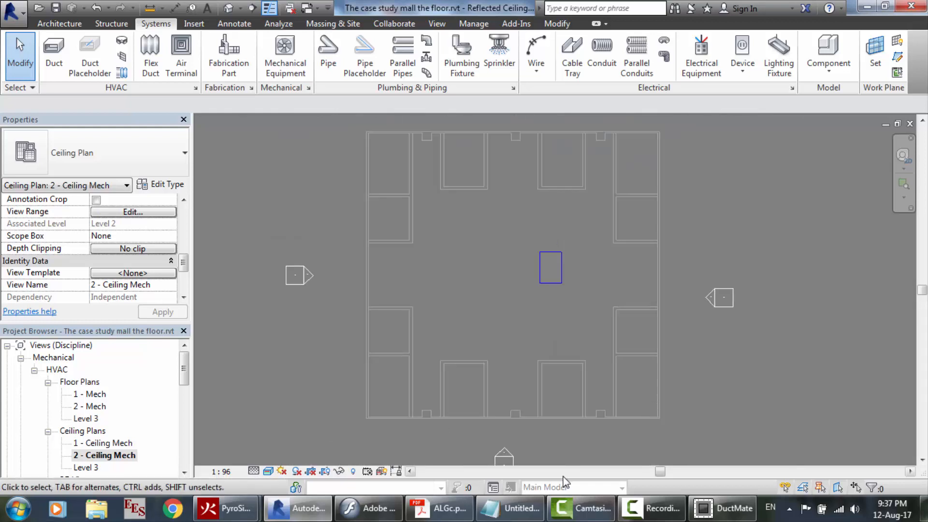
Switch to Adobe Acrobat Reader and examine the room airflow labels across the Ductwork double line2F_supply.pdf drawing
click(437, 508)
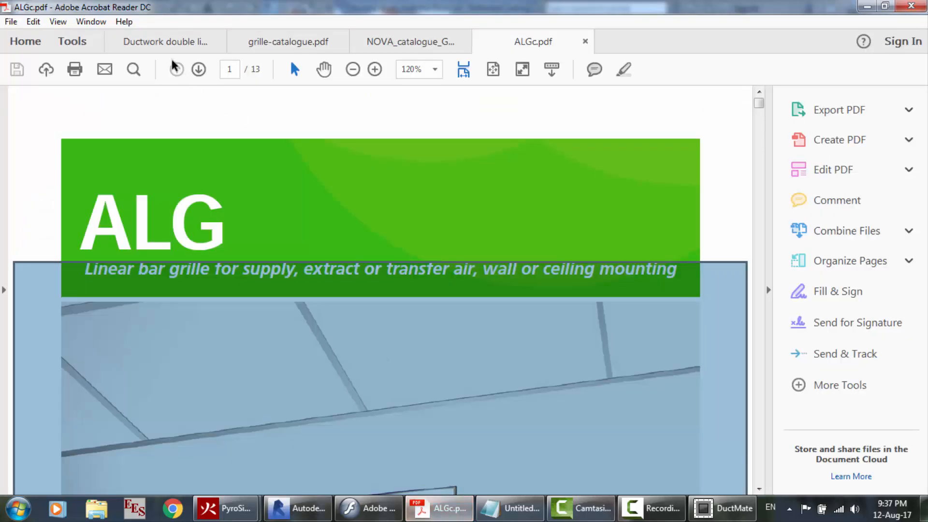
click(163, 43)
scroll(511, 250, down, 10)
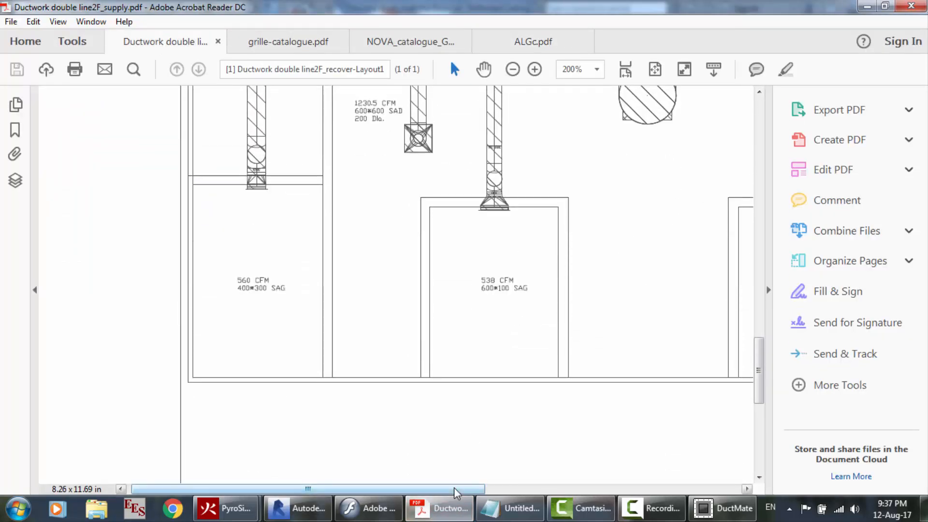
drag(457, 489, 668, 491)
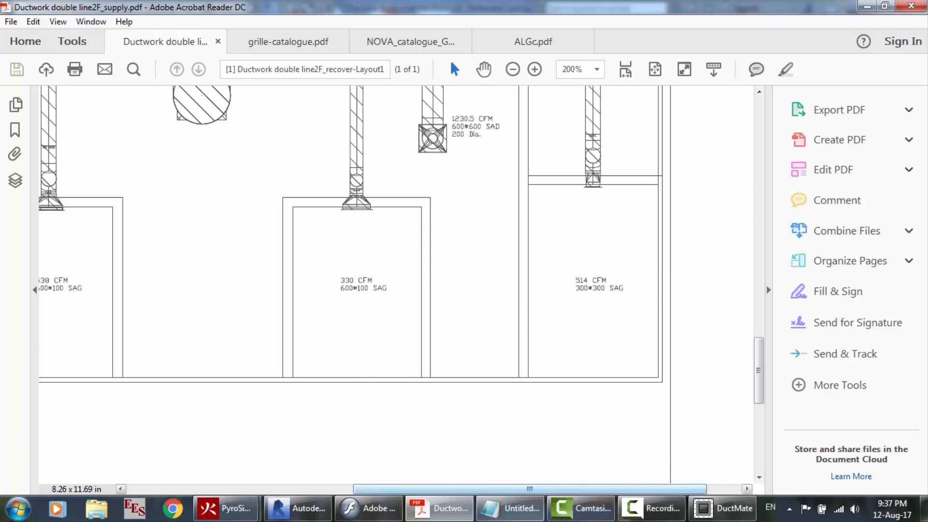
Look up the 2nd-floor total CFM in the Notepad notes, and set DuctMate's volume flow to 8019 cfm to size the duct
click(507, 508)
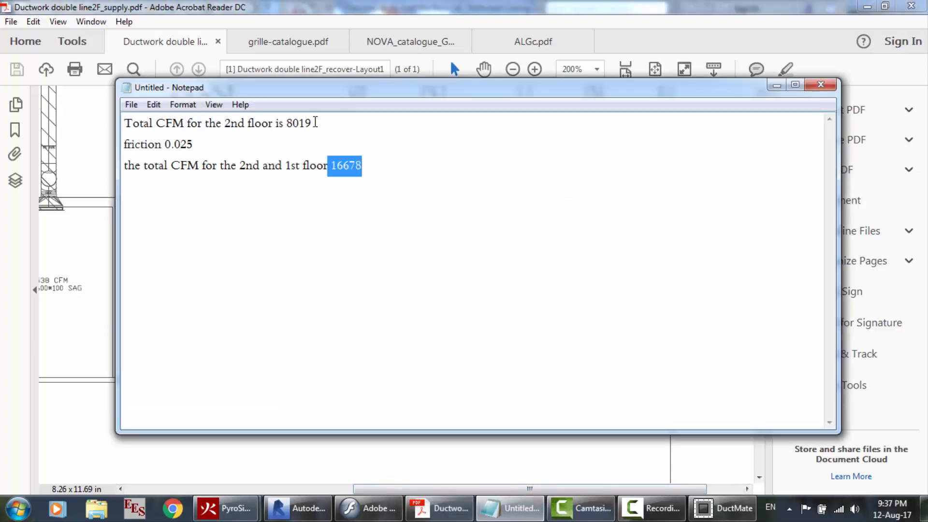
drag(313, 123, 278, 122)
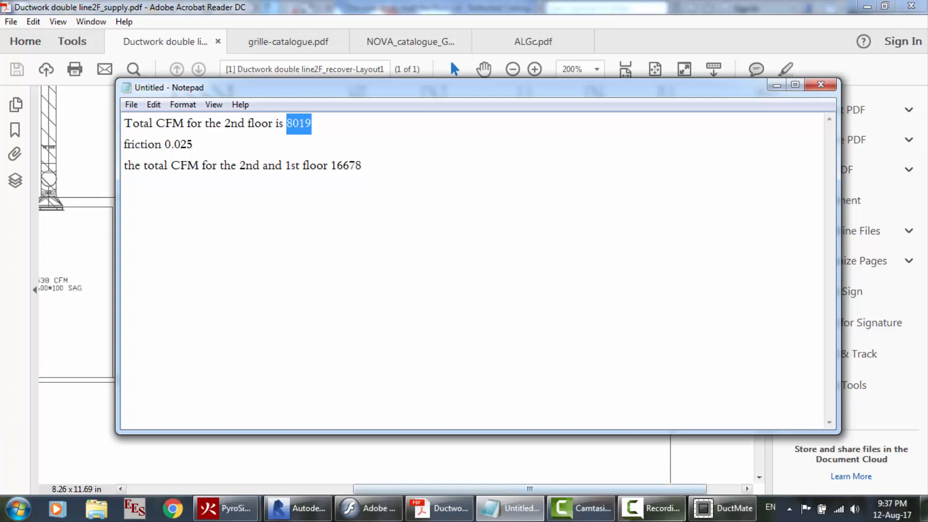
click(653, 508)
click(734, 512)
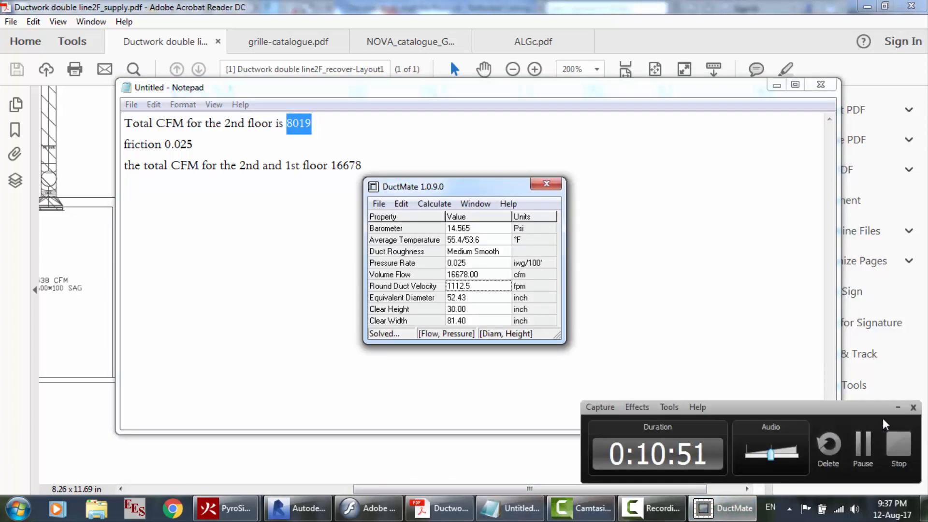
click(897, 409)
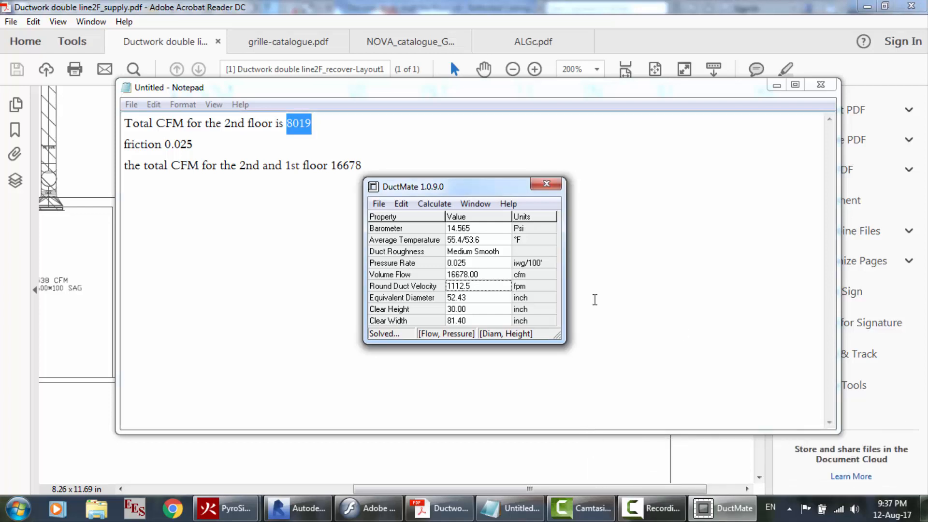
click(478, 275)
click(478, 275)
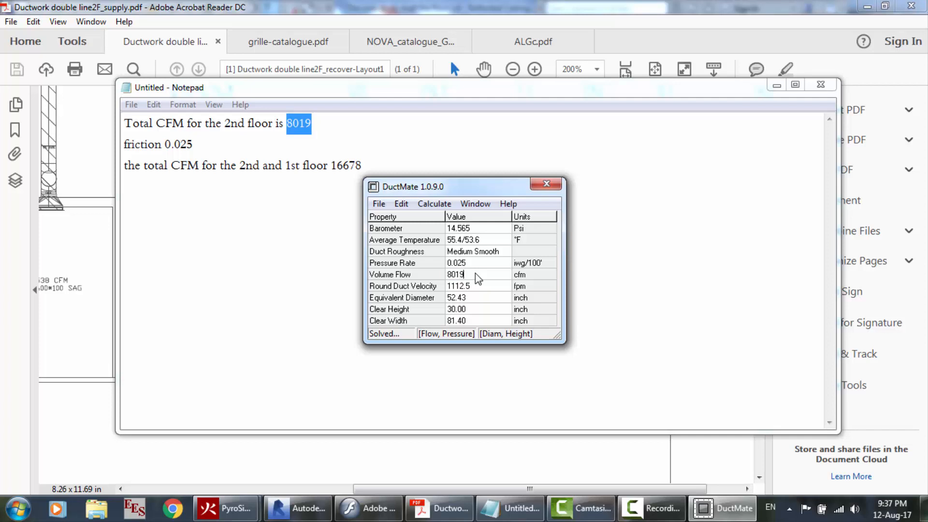
click(478, 264)
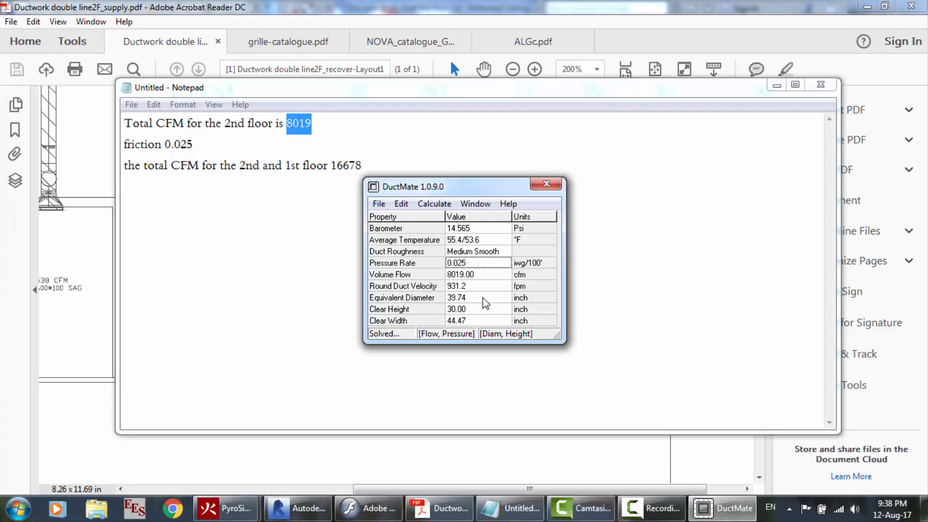
click(483, 297)
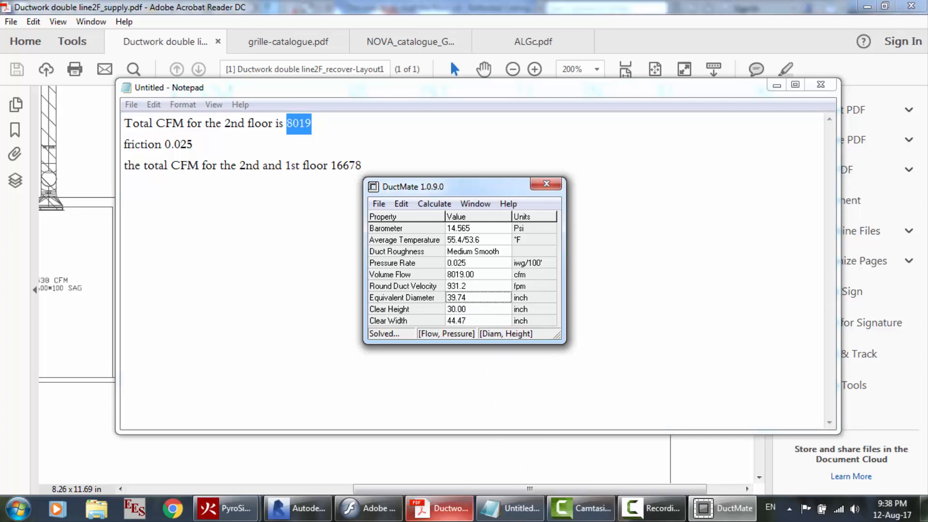
Switch to Revit and set up a new duct on 2 - Ceiling Mech using the Round Duct Taps type
click(440, 509)
click(304, 517)
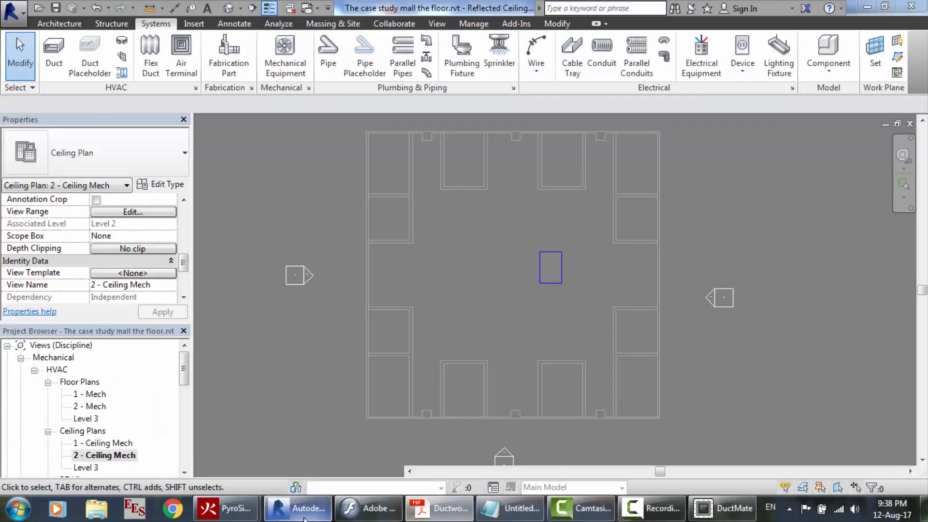
scroll(558, 237, up, 1)
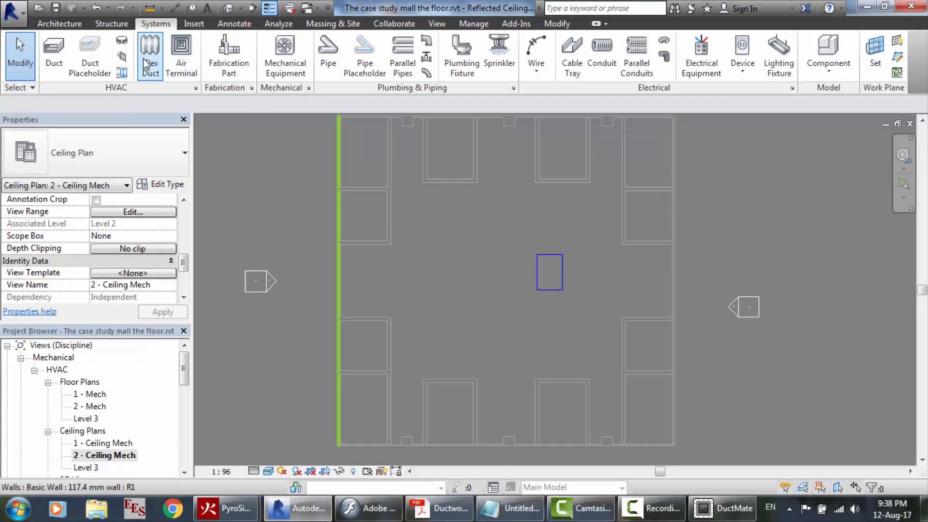
click(56, 68)
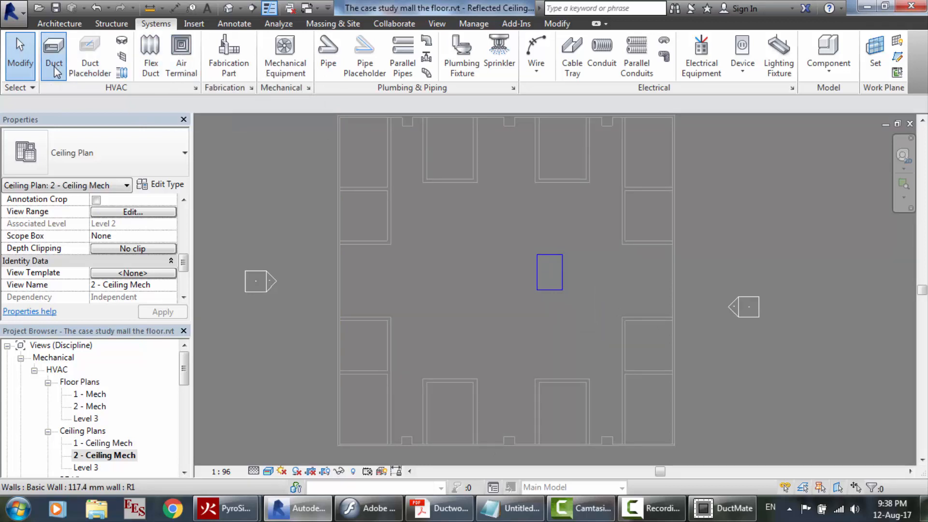
click(172, 153)
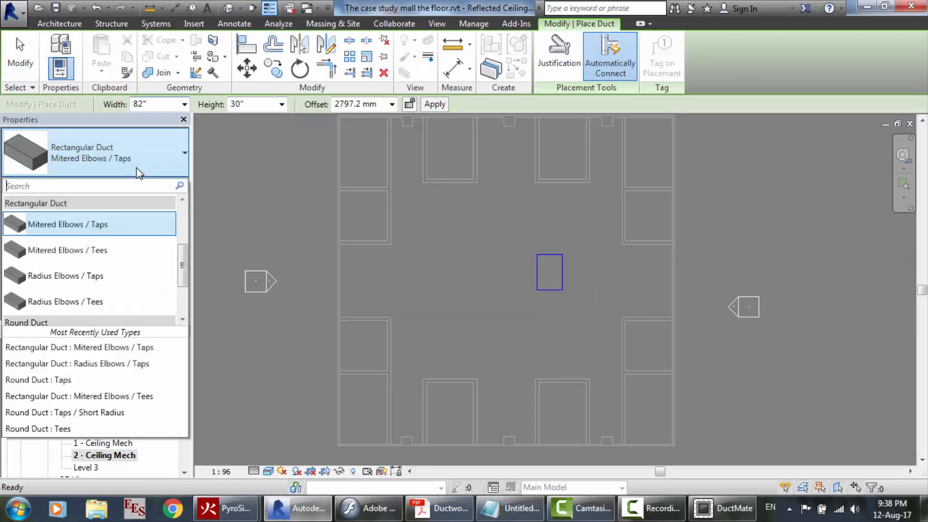
click(183, 295)
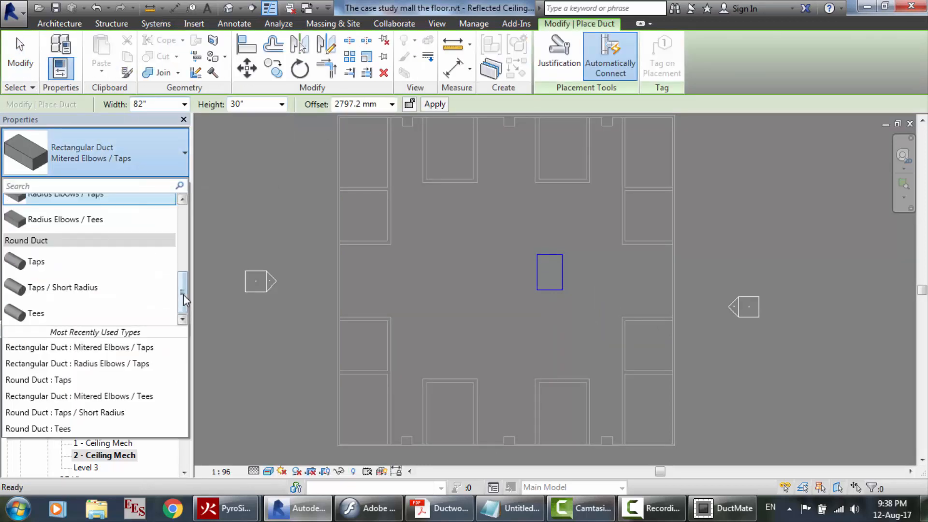
click(85, 265)
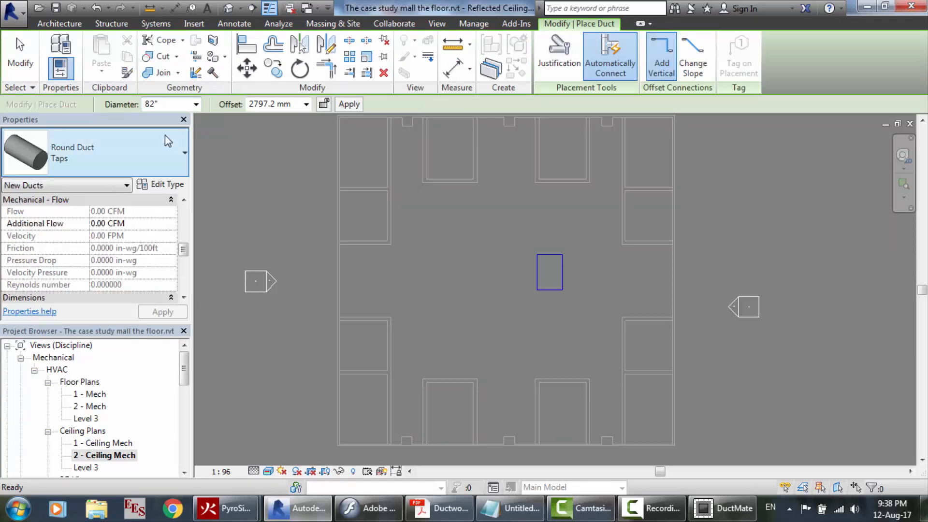
click(139, 150)
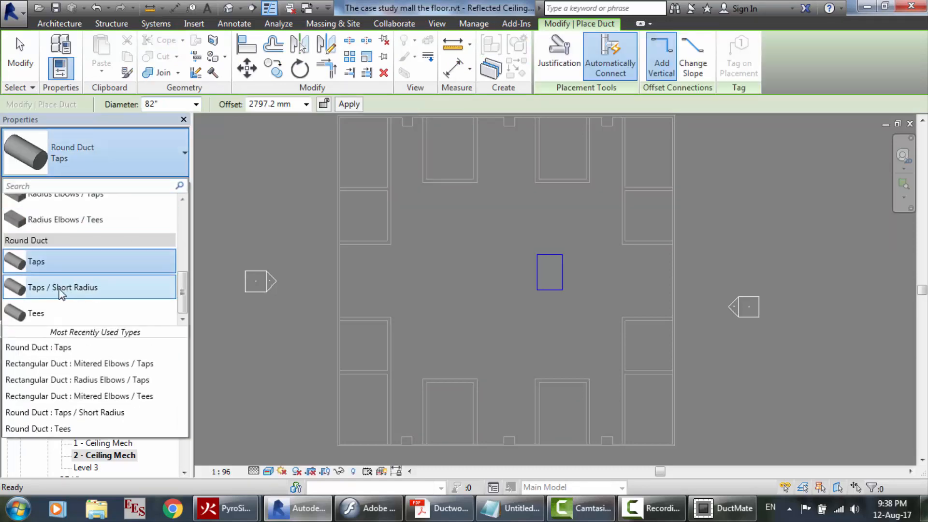
click(67, 263)
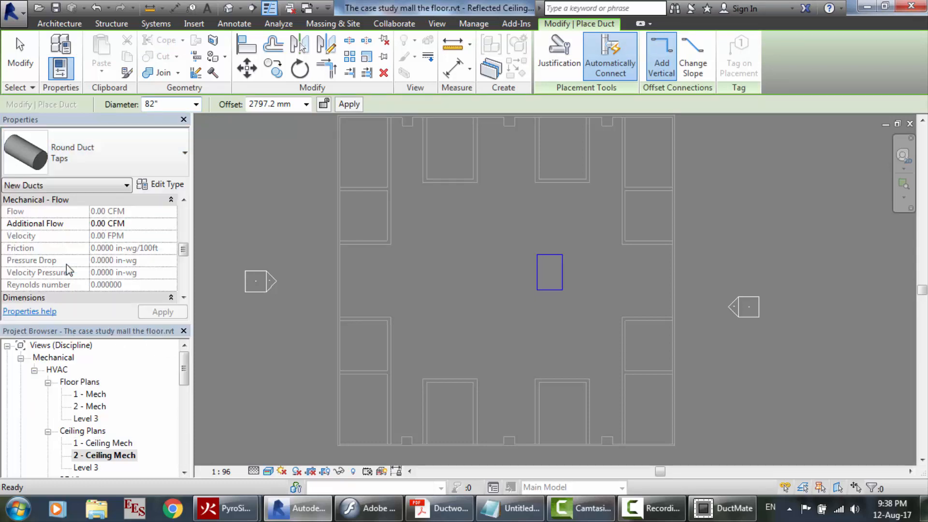
Draw a 40" diameter round duct horizontally from the rectangular duct's end facing the plan's centre, ending about 2400 mm away
click(536, 272)
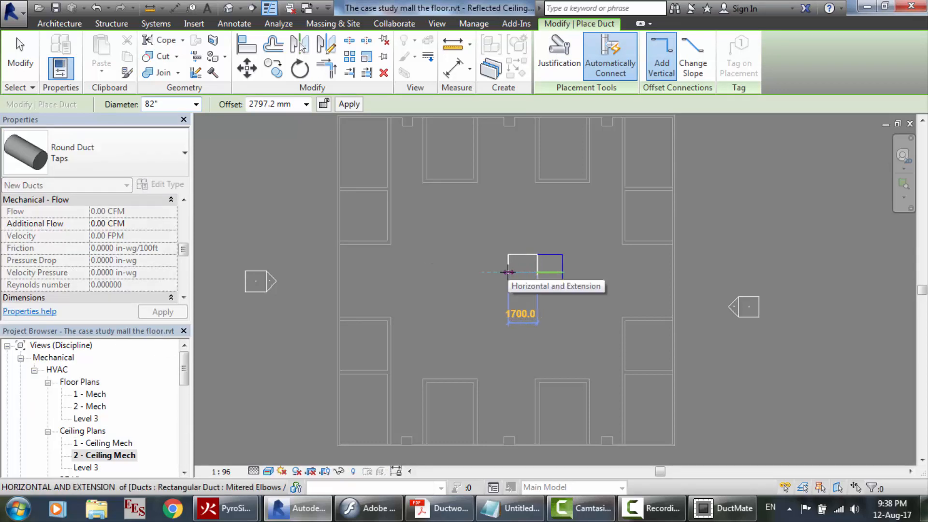
click(156, 105)
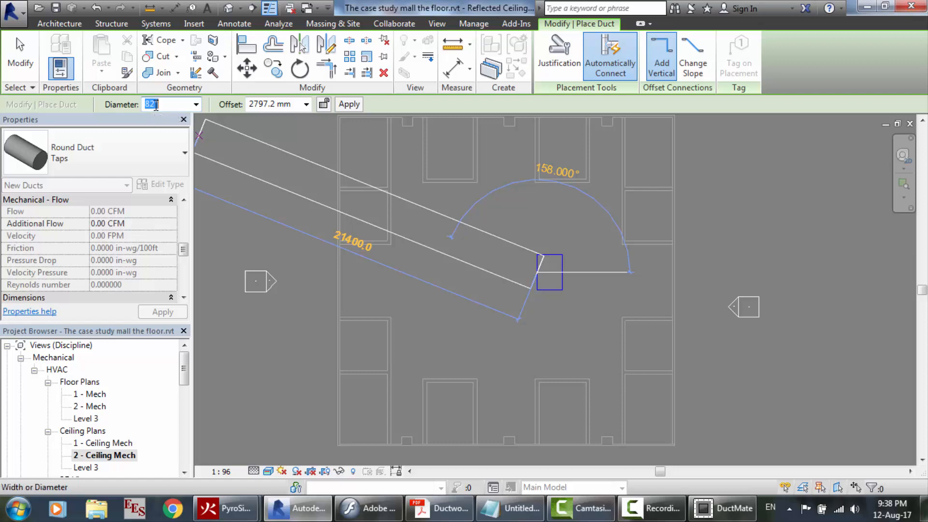
mouse_move(740, 516)
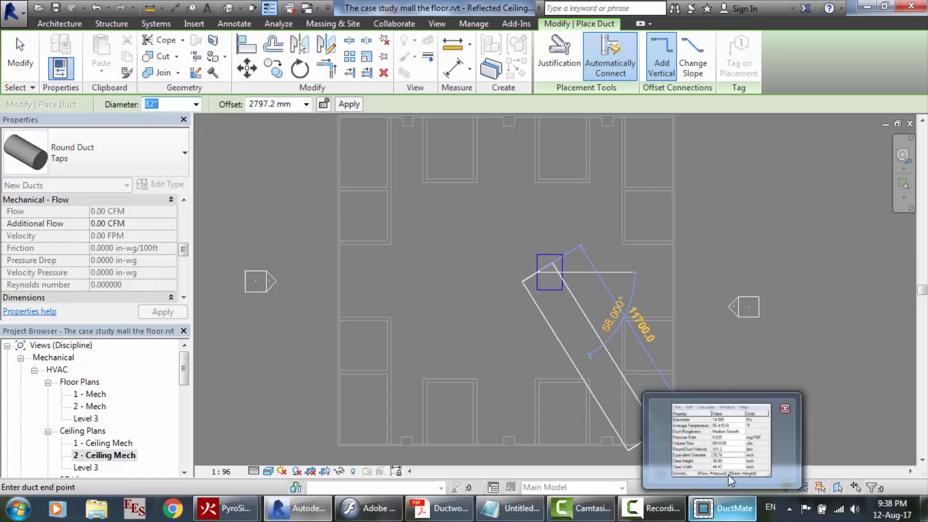
mouse_move(728, 474)
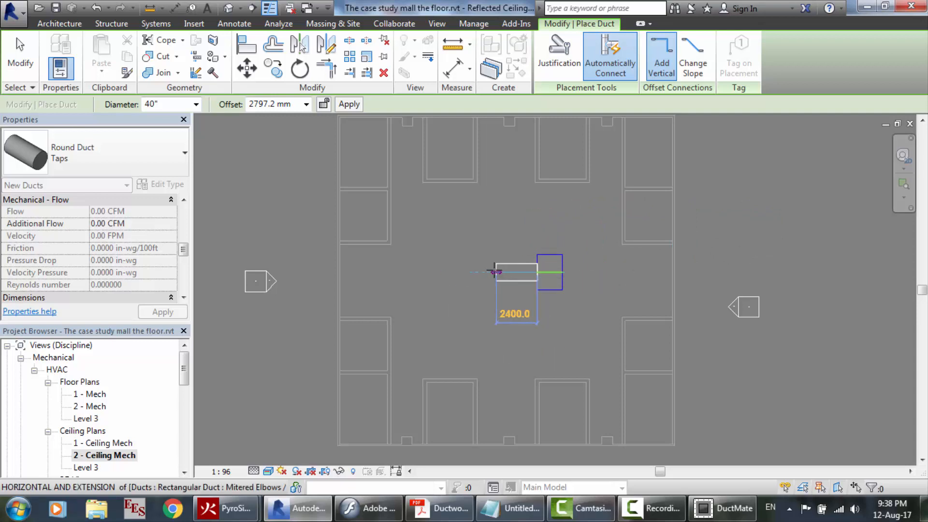
click(494, 272)
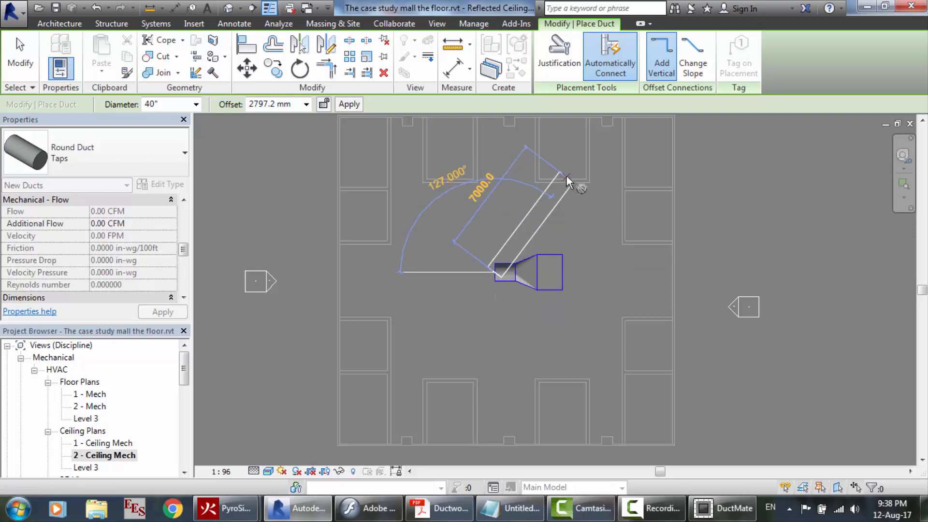
key(Escape)
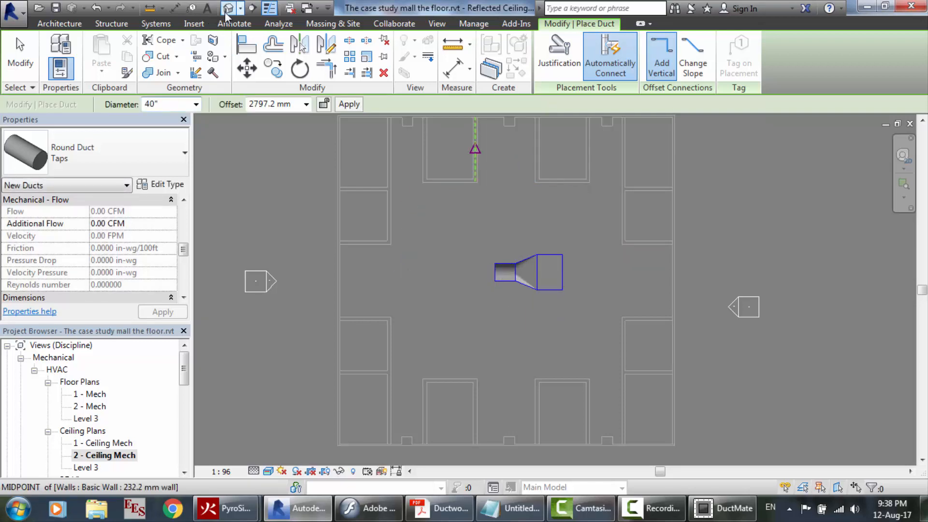
Open the 3D view and examine the second-floor duct and its rectangular-to-round transition relative to the large equipment duct
click(228, 8)
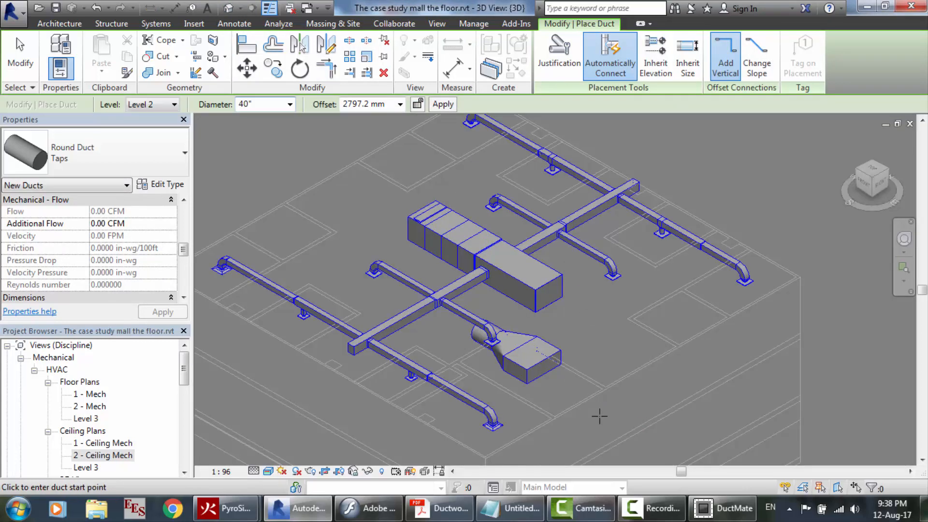
key(Escape)
key(Escape)
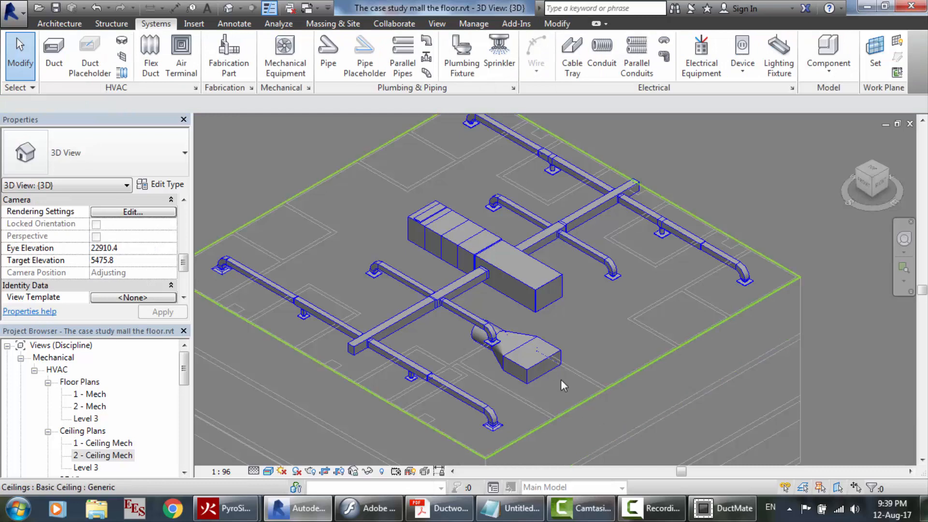
scroll(561, 381, up, 2)
scroll(480, 386, up, 2)
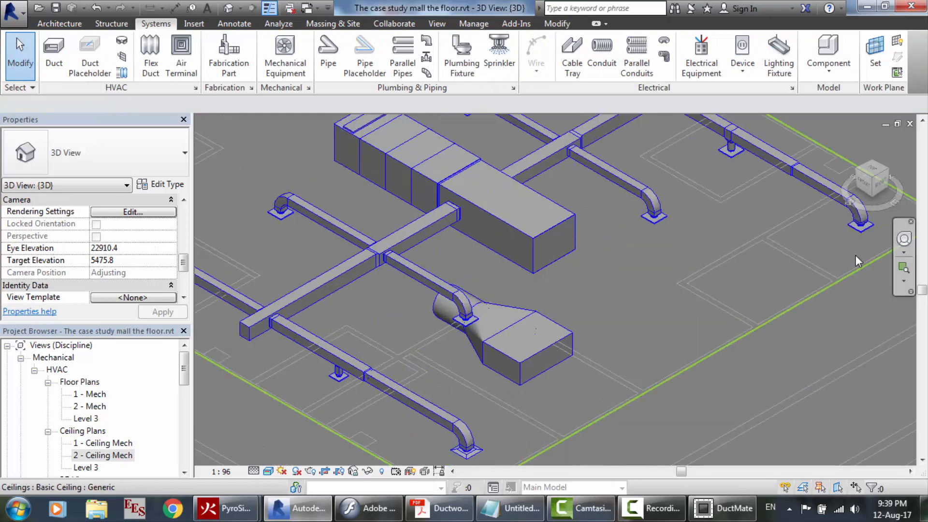
click(905, 240)
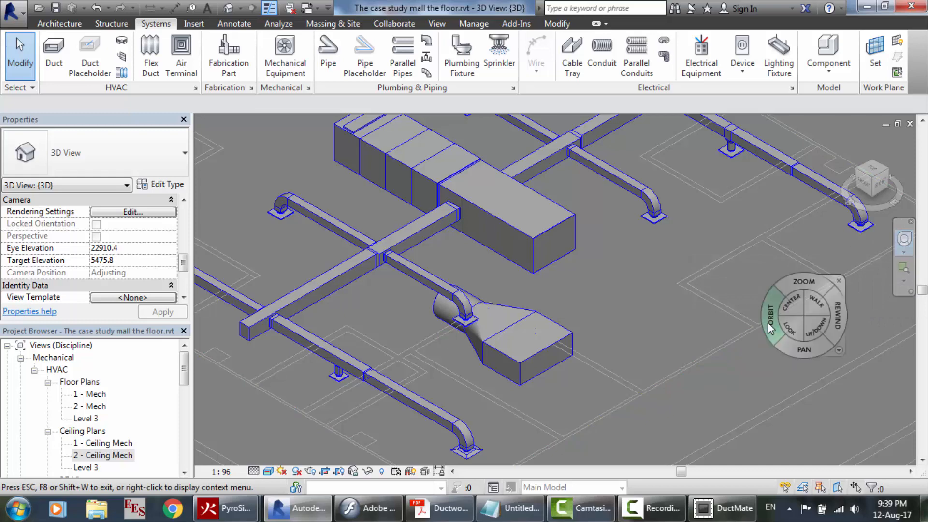
mouse_move(768, 323)
mouse_down()
mouse_move(816, 351)
mouse_move(835, 391)
mouse_move(859, 359)
mouse_move(886, 394)
mouse_move(761, 306)
mouse_move(706, 313)
mouse_up()
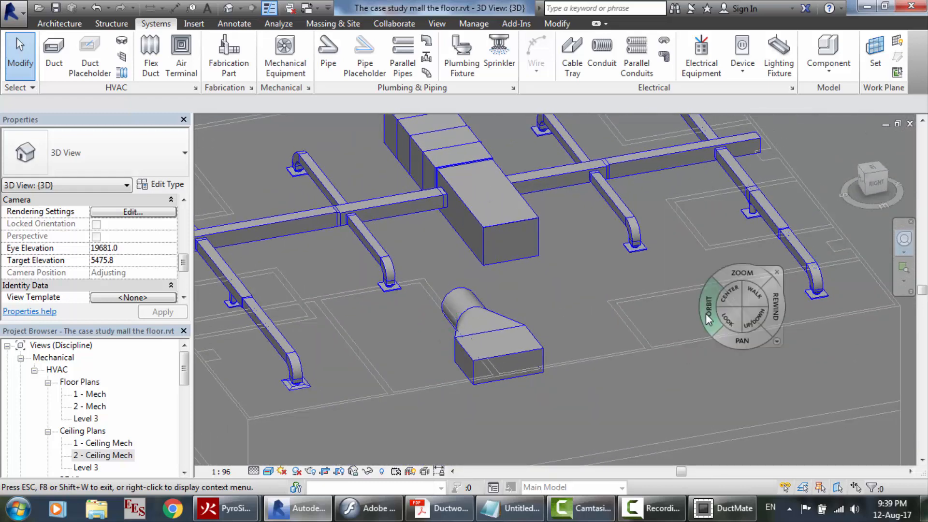
key(Escape)
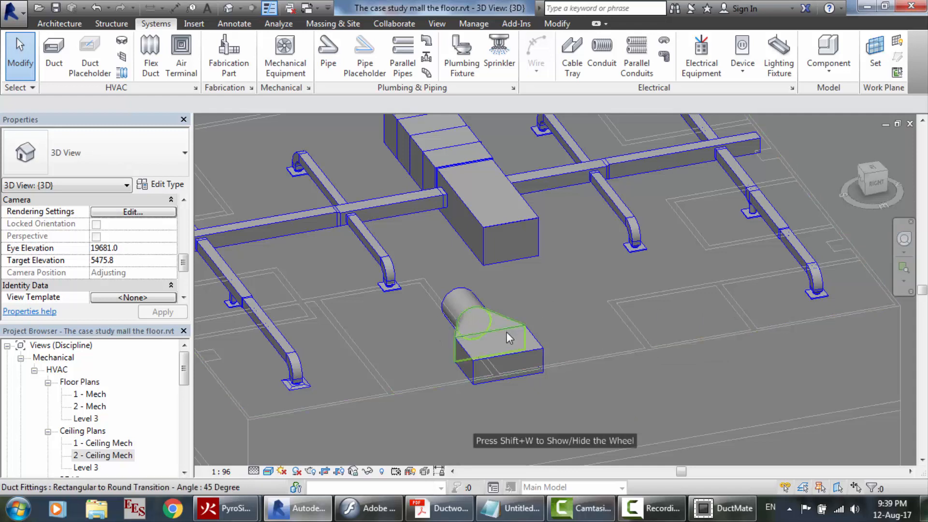
Stretch the short rectangular duct's end toward the round transition to a length of about 1600 mm
click(511, 347)
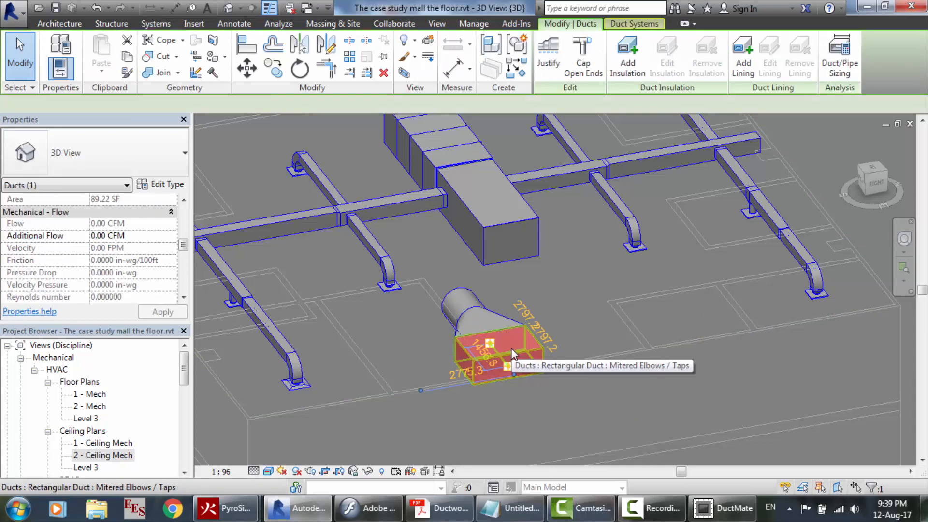
drag(491, 345, 492, 341)
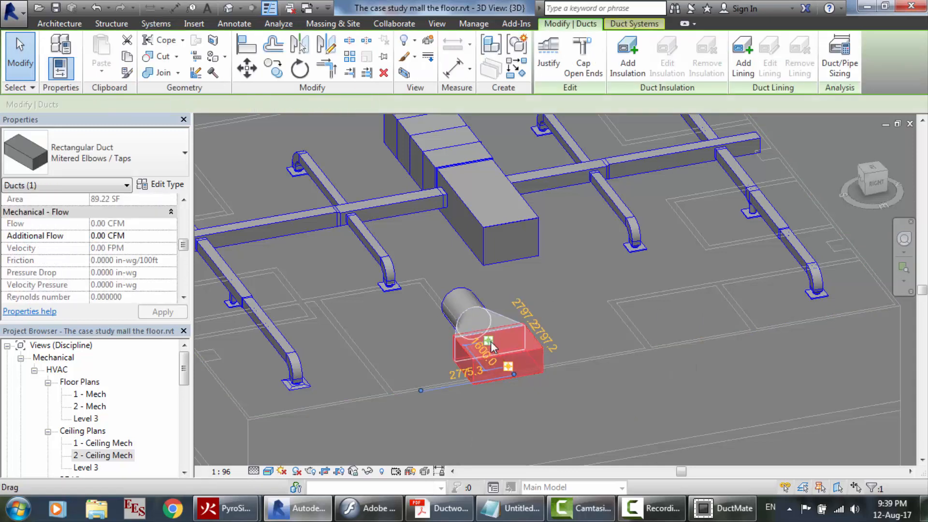
key(Escape)
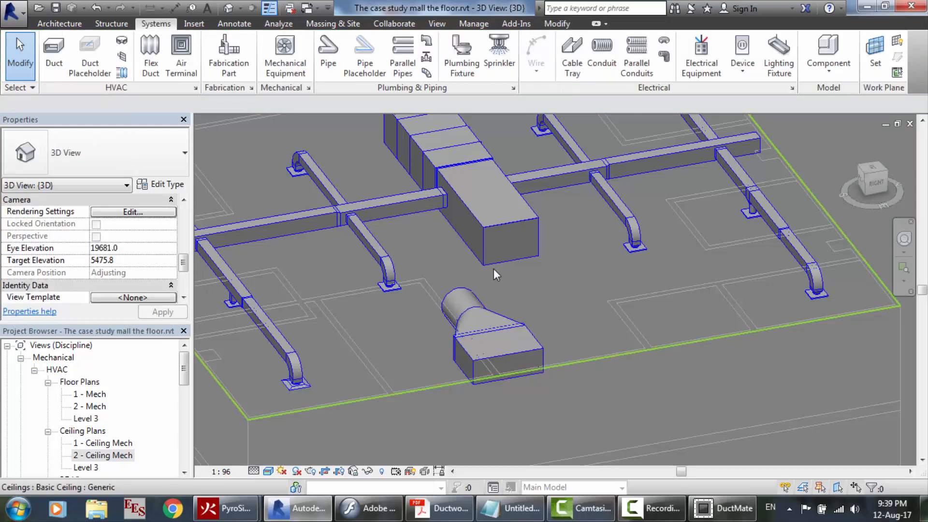
click(488, 240)
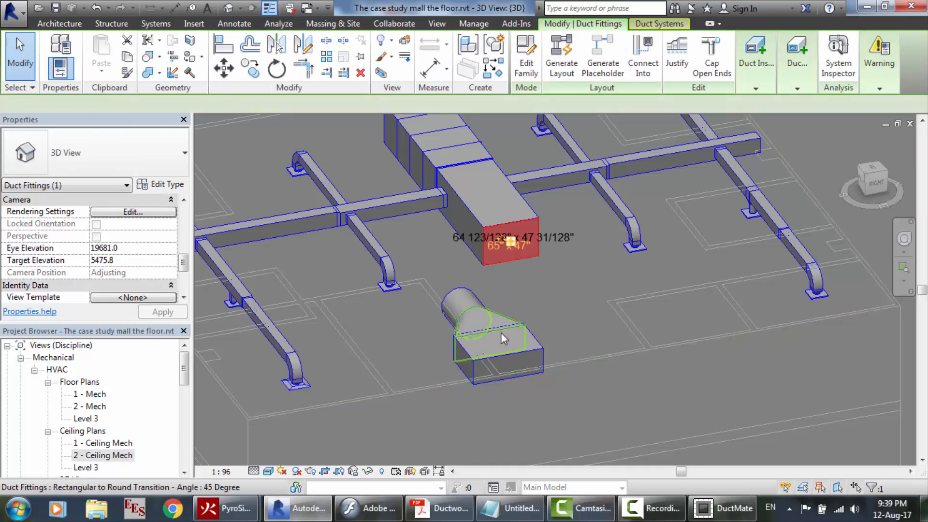
key(Escape)
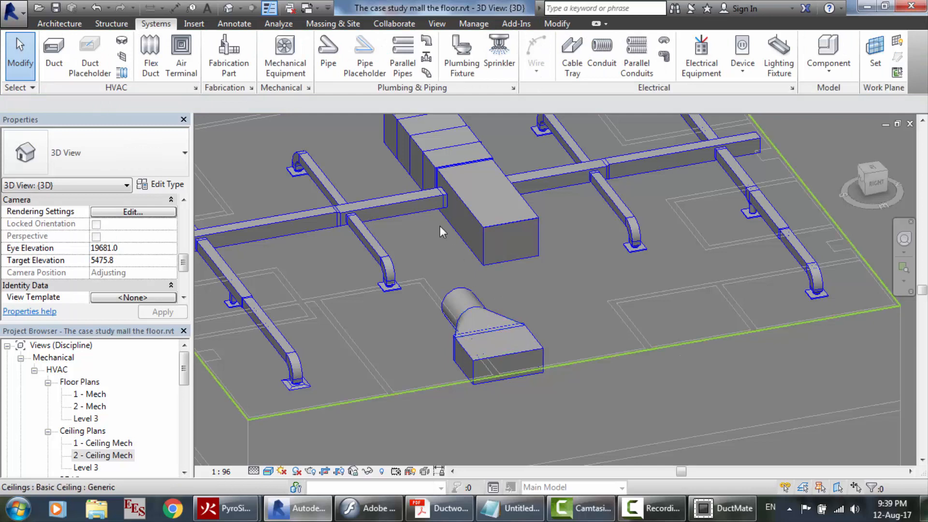
click(54, 53)
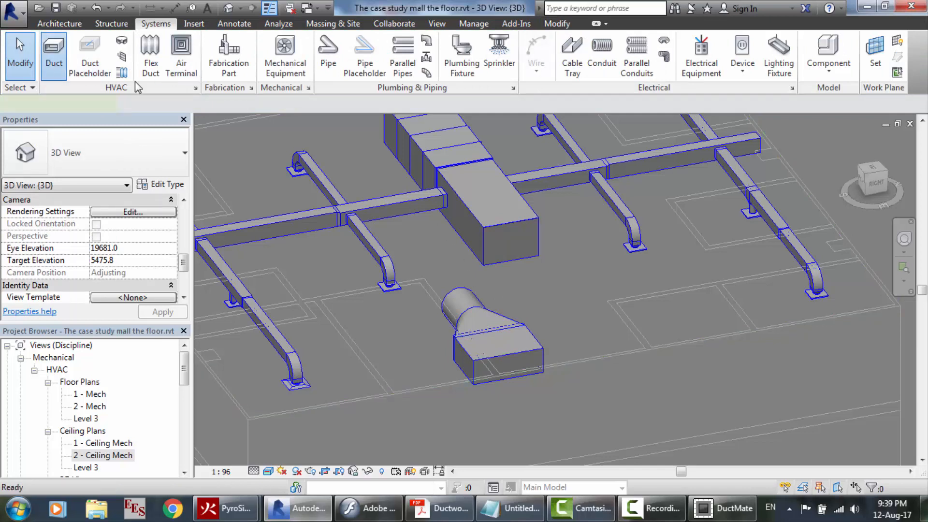
click(503, 355)
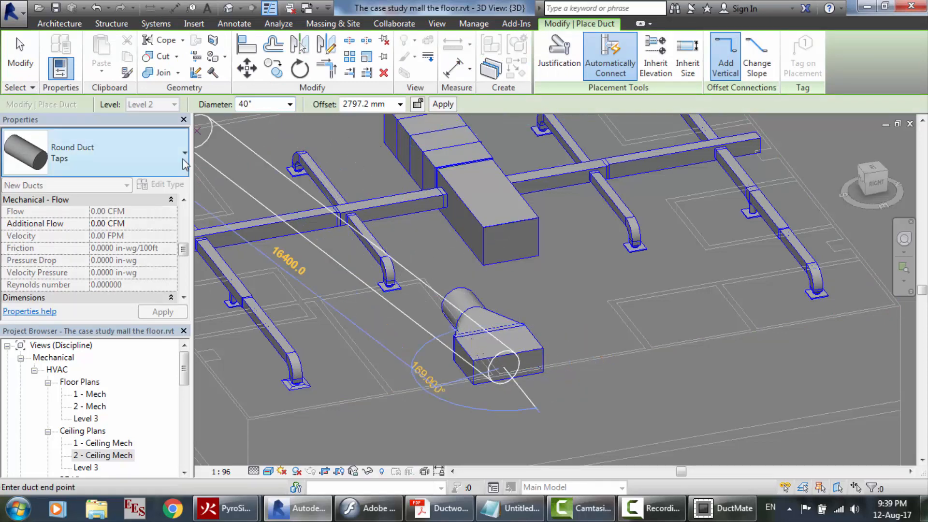
key(Escape)
key(Escape)
key(Escape)
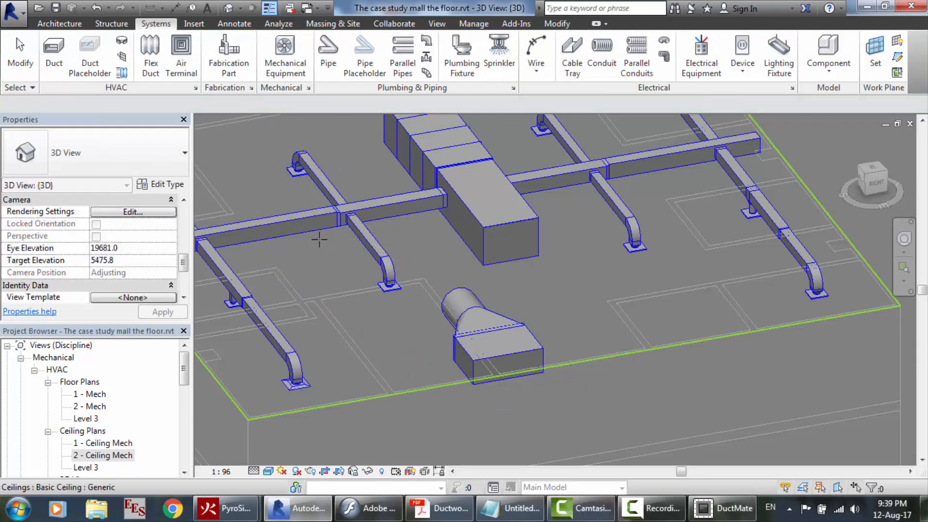
Try to draw a 40" x 40" Mitered Elbows / Taps rectangular duct from the short lower duct up to the large upper duct
click(60, 57)
click(140, 159)
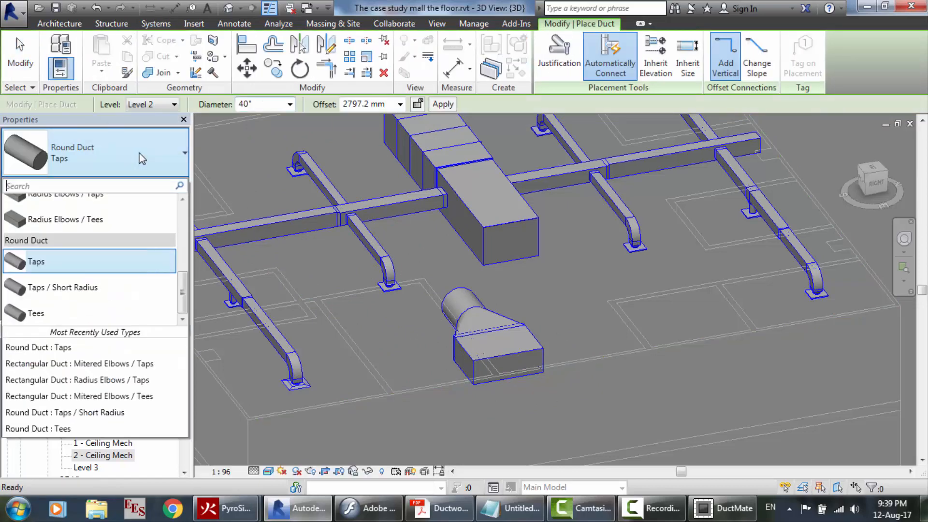
scroll(182, 237, up, 3)
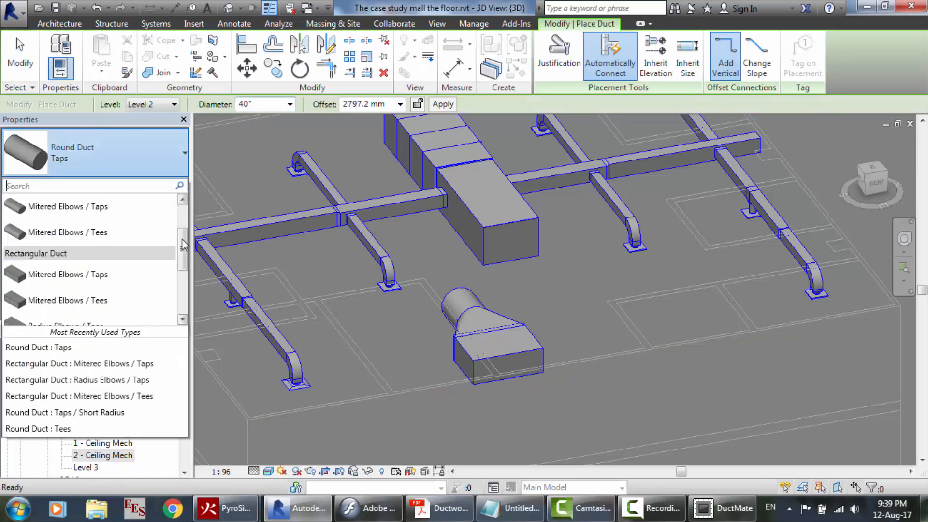
click(111, 277)
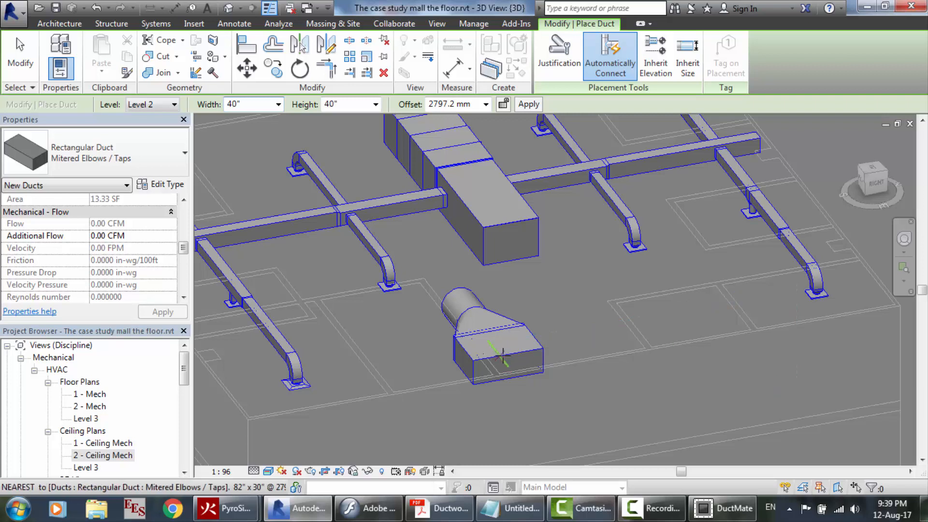
click(506, 350)
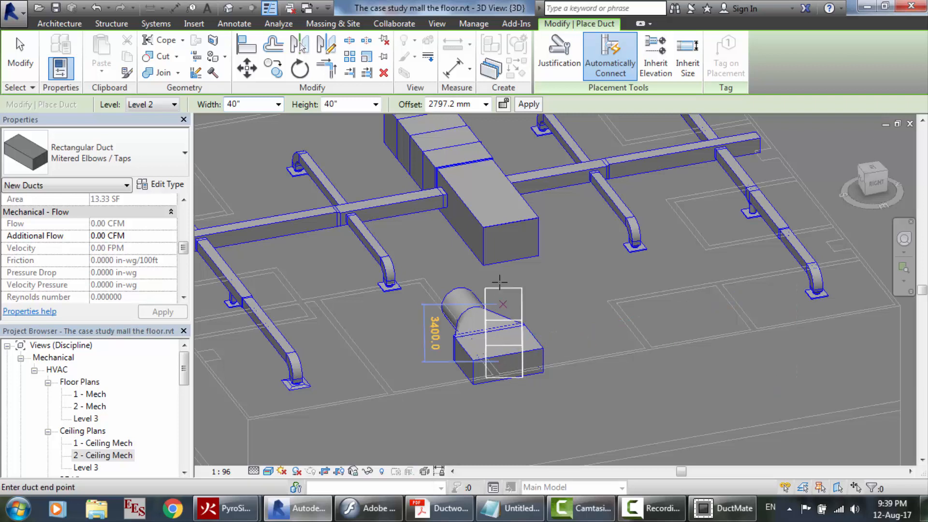
click(511, 241)
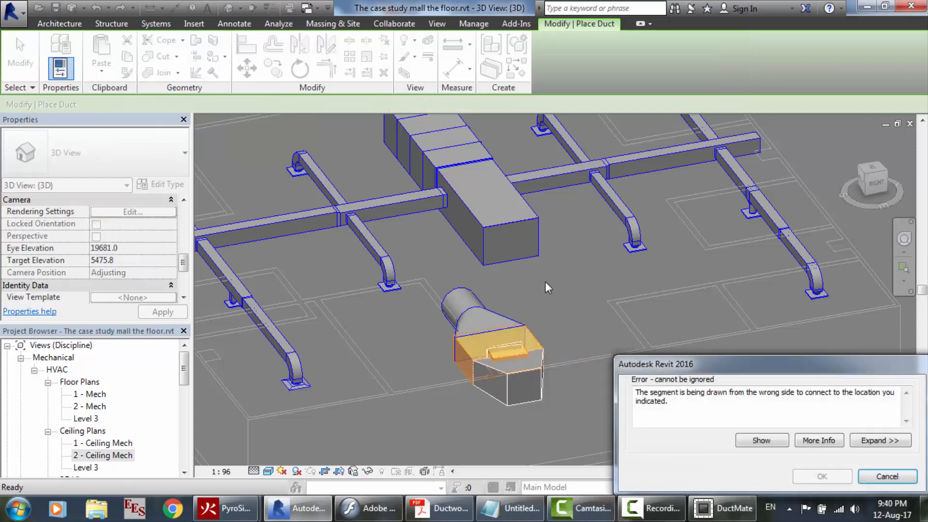
key(Escape)
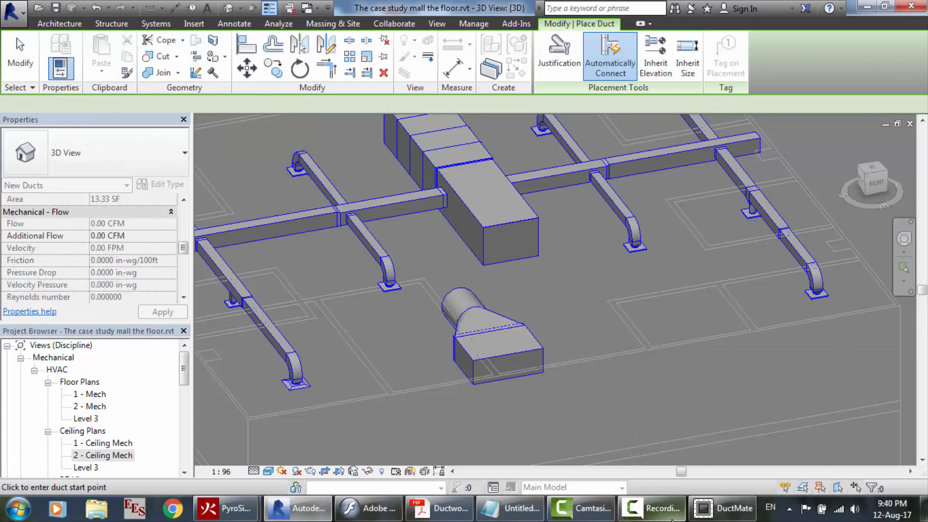
click(659, 510)
click(863, 445)
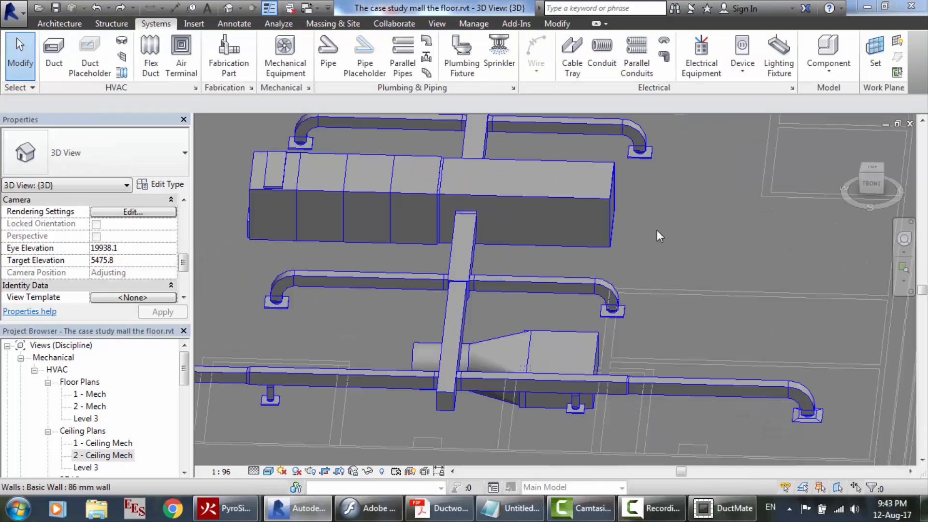
Draw an 82" x 30" Mitered Elbows / Taps duct from the upper duct's open end down to offset 2797.2 mm, ending about 3240 mm outward
click(902, 240)
mouse_move(797, 263)
mouse_down()
mouse_move(764, 255)
mouse_move(749, 270)
mouse_up()
key(Escape)
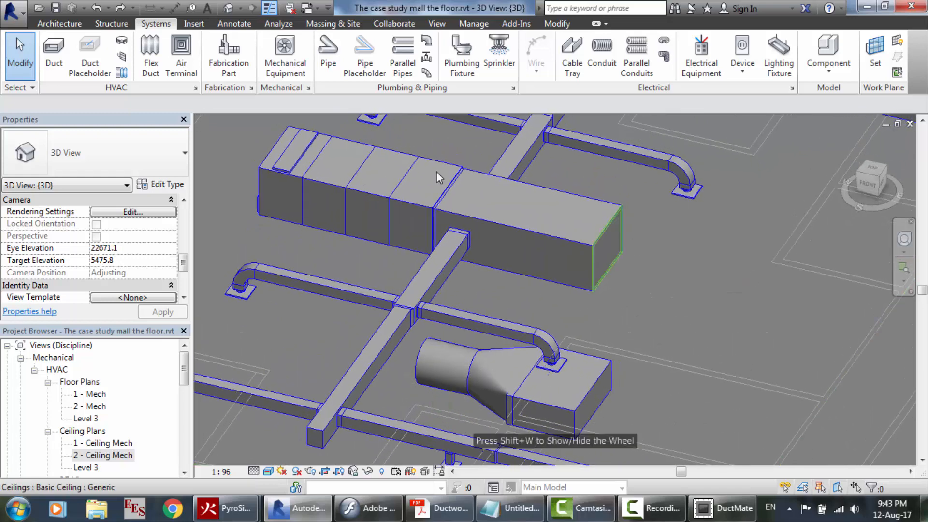
click(579, 396)
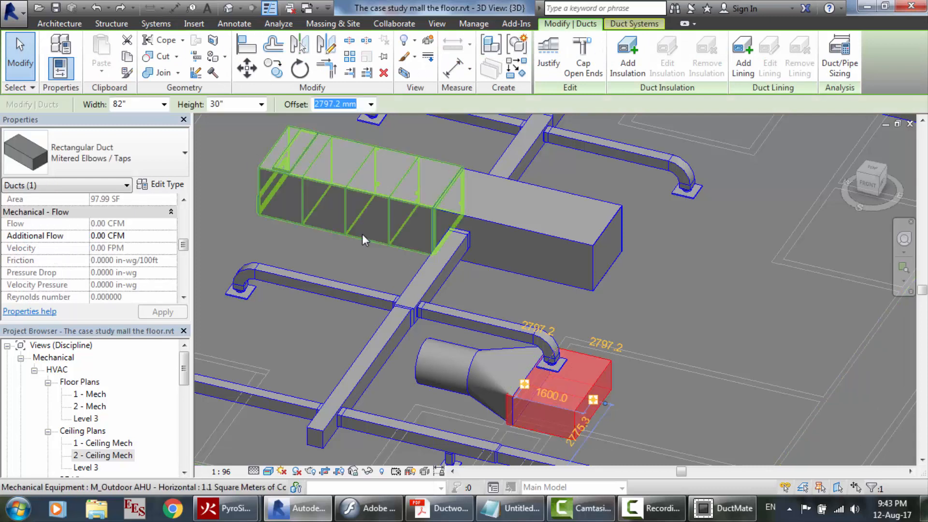
key(Escape)
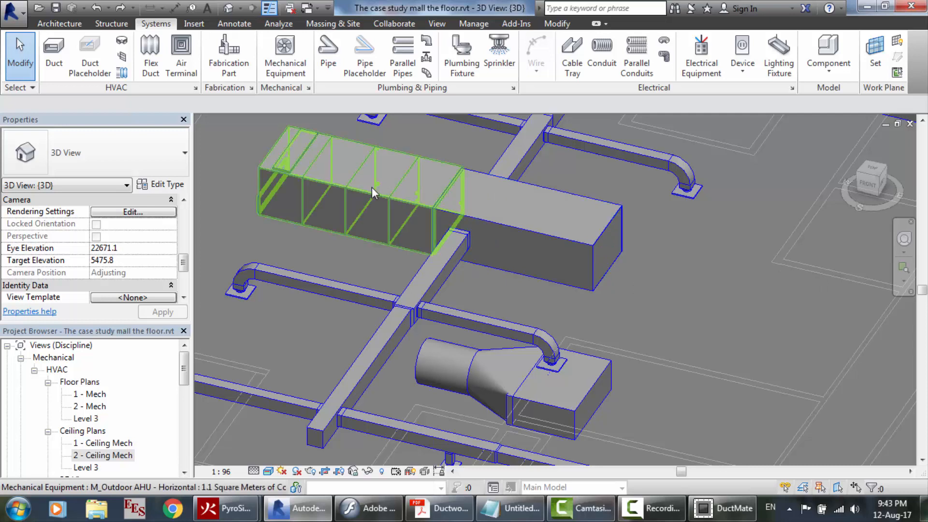
click(56, 61)
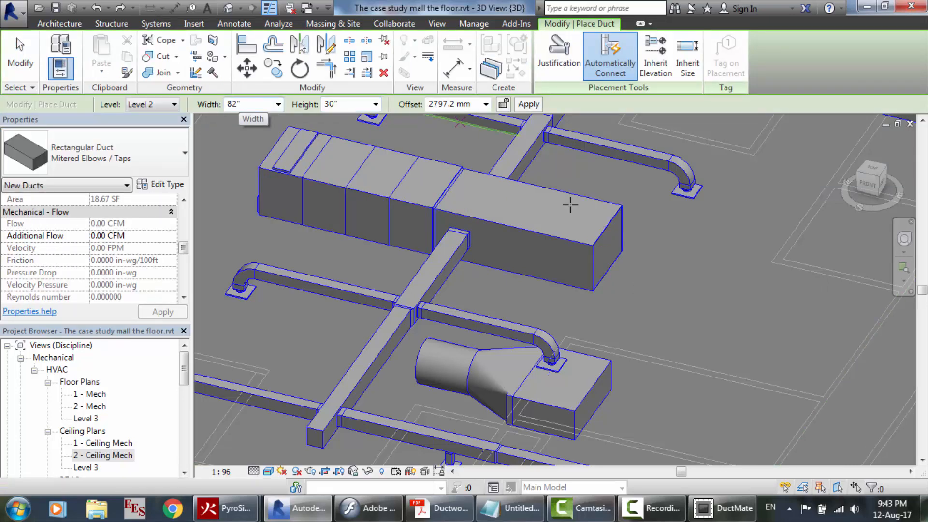
click(608, 248)
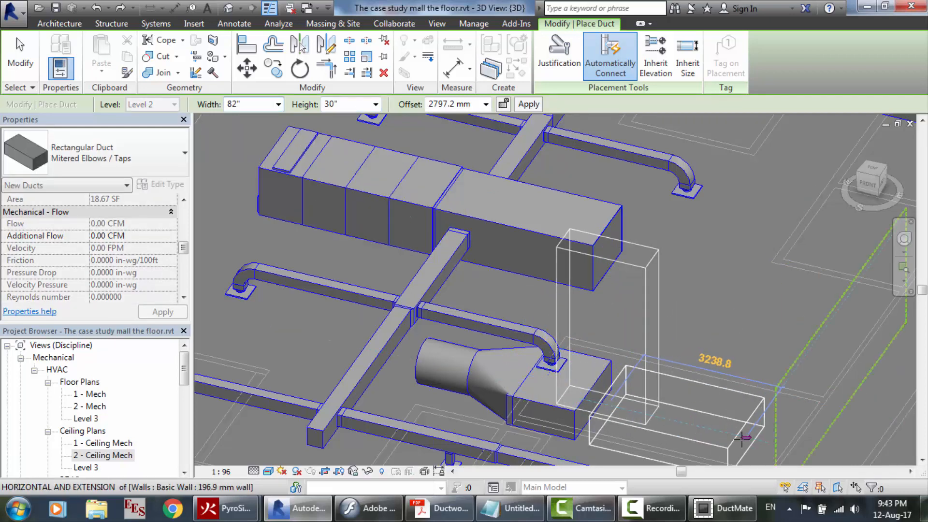
click(744, 438)
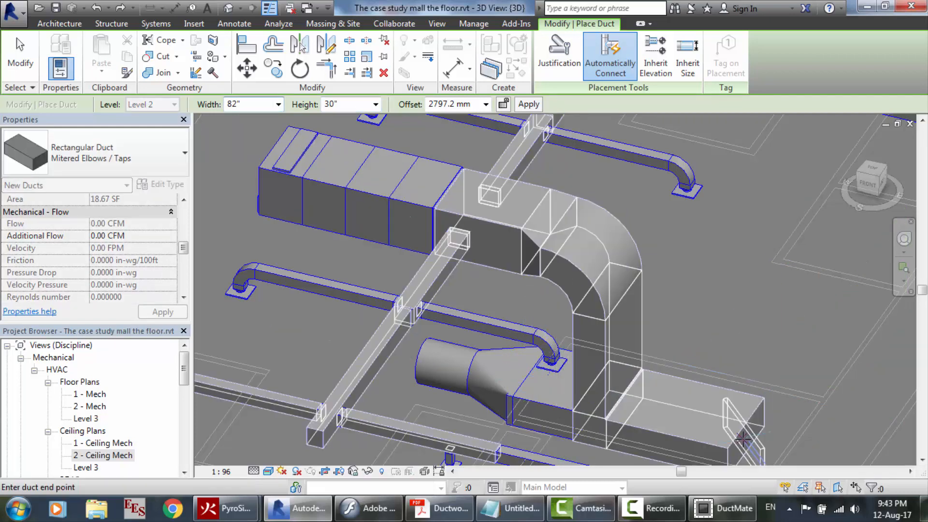
key(Escape)
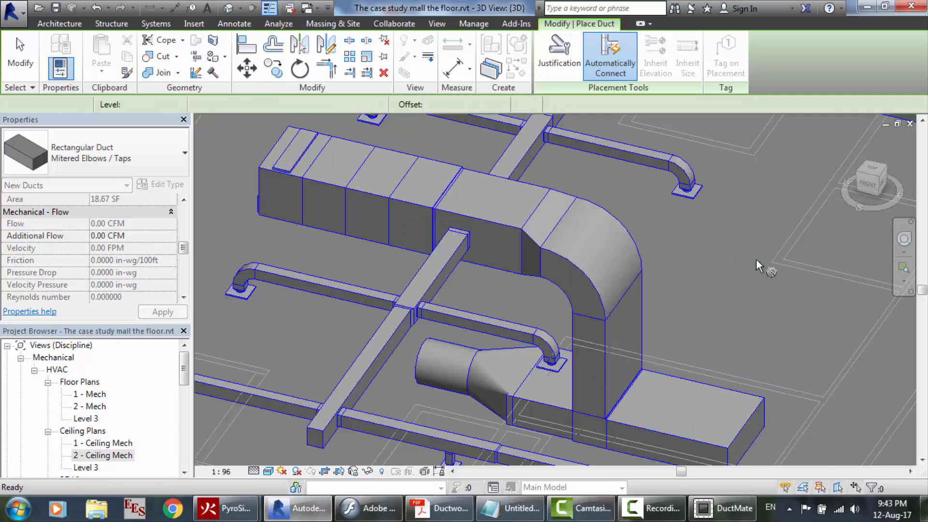
scroll(757, 259, up, 3)
scroll(756, 259, down, 2)
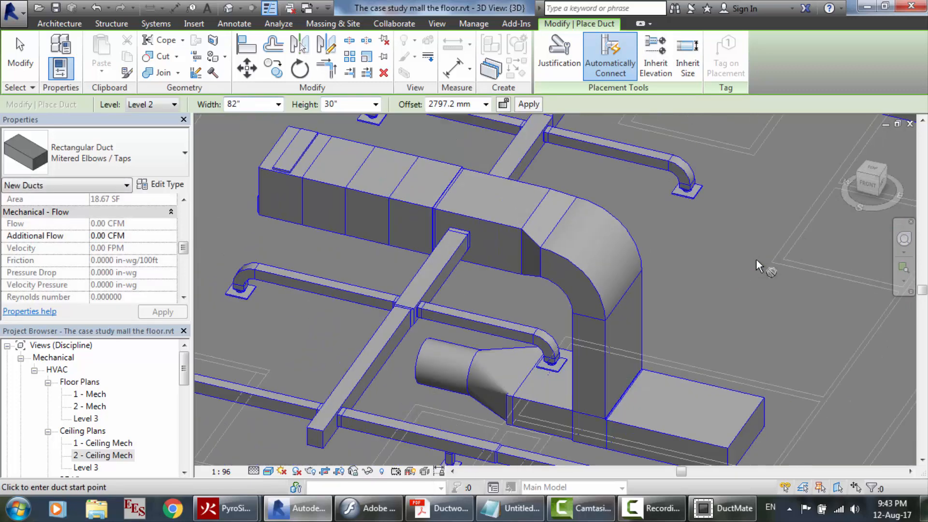
key(Escape)
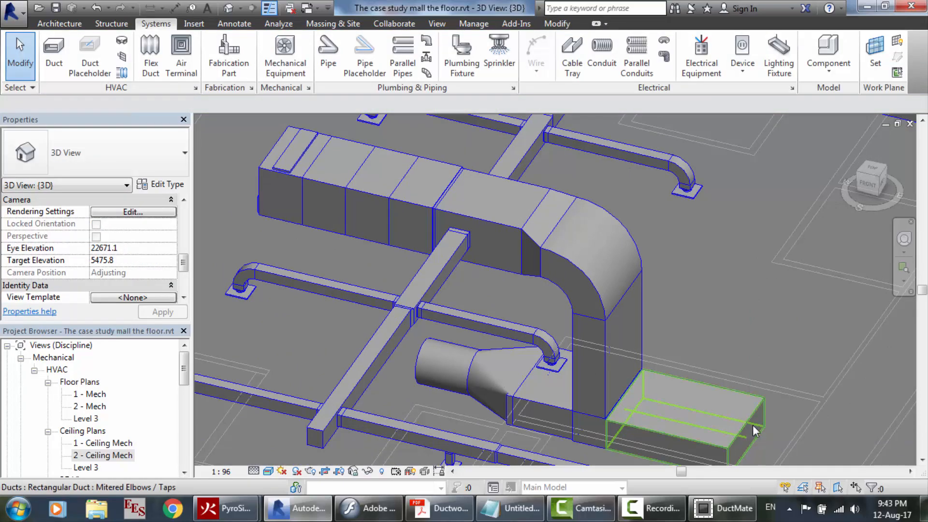
Delete the outward horizontal duct, the short lower rectangular duct and the mitered elbow at the foot of the vertical duct
click(743, 428)
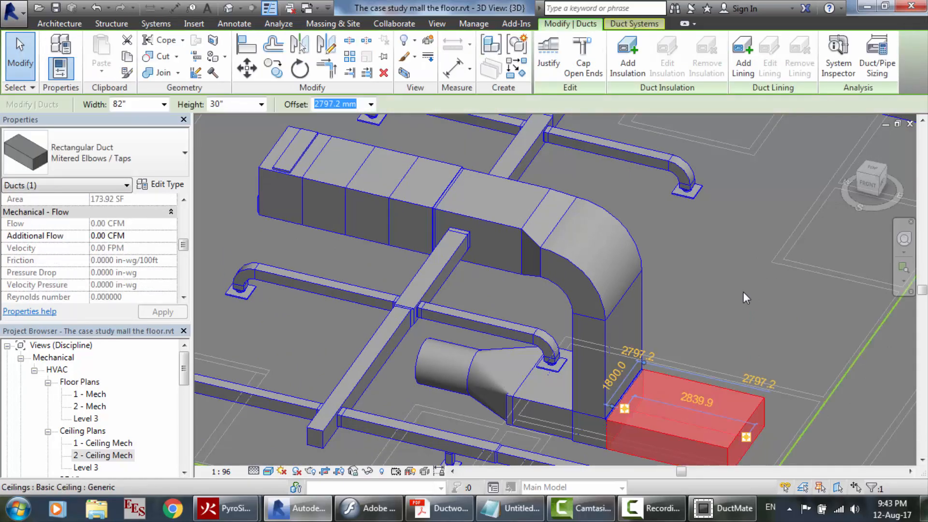
key(Delete)
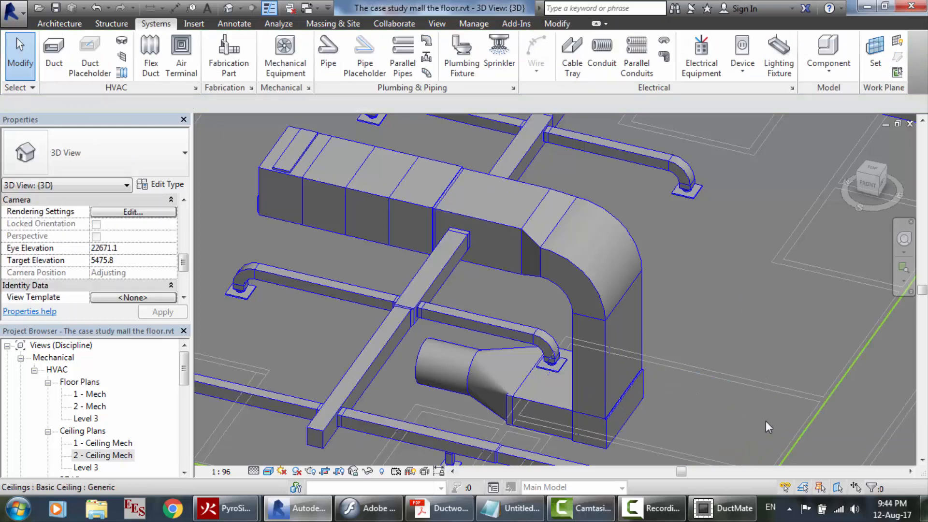
click(903, 241)
drag(822, 278, 801, 268)
key(Escape)
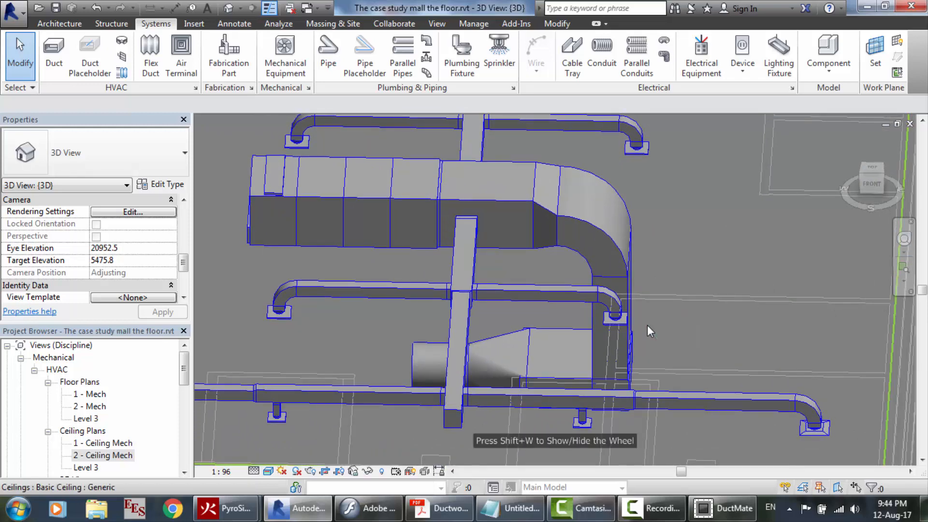
click(562, 388)
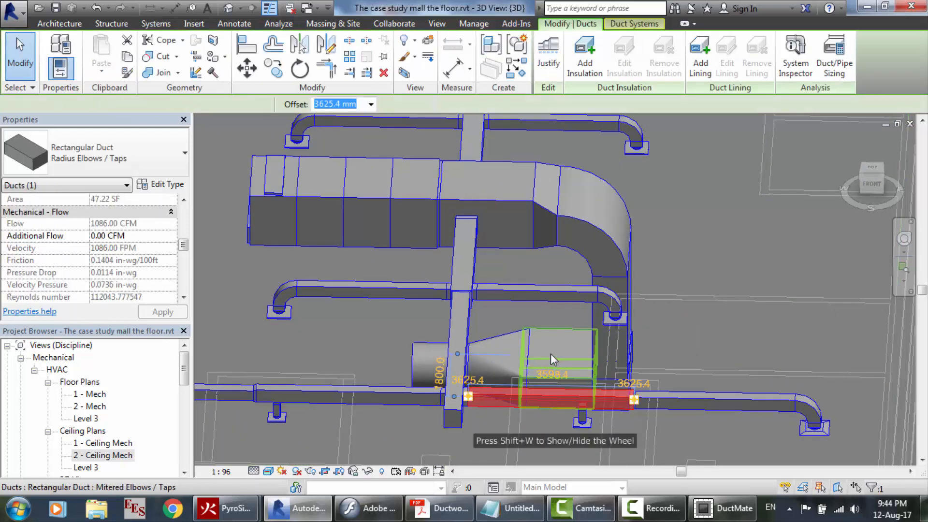
key(Escape)
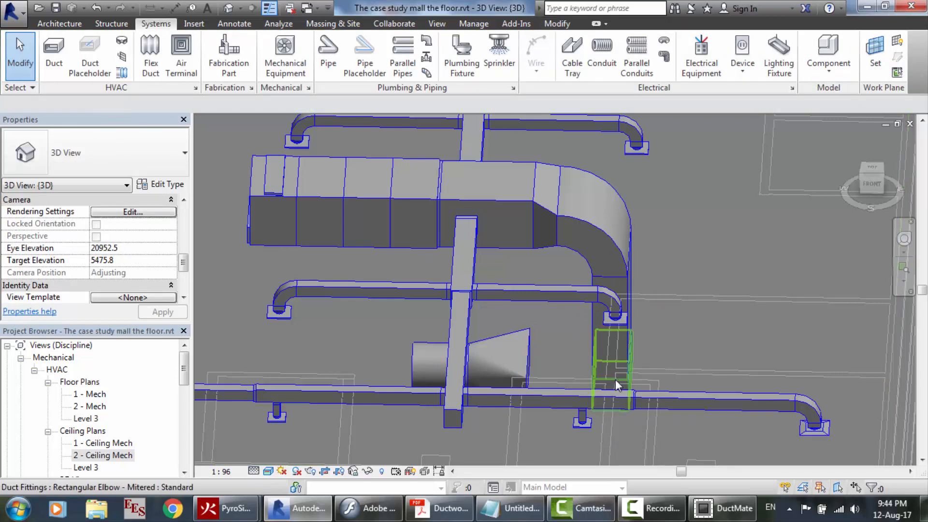
scroll(636, 415, up, 5)
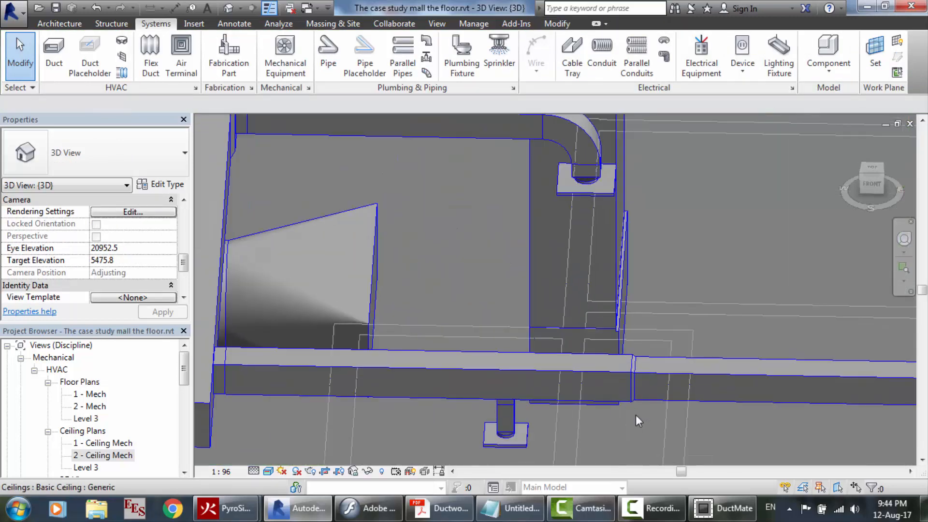
click(609, 344)
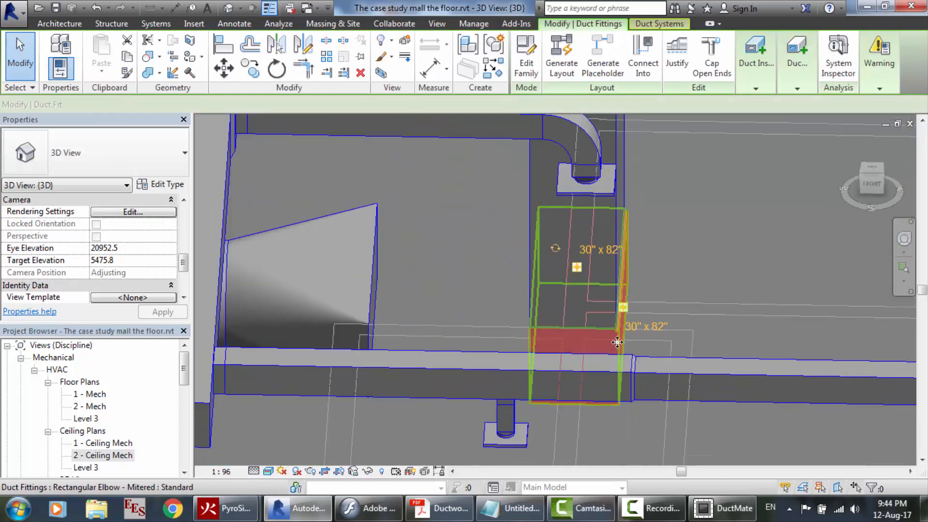
key(Escape)
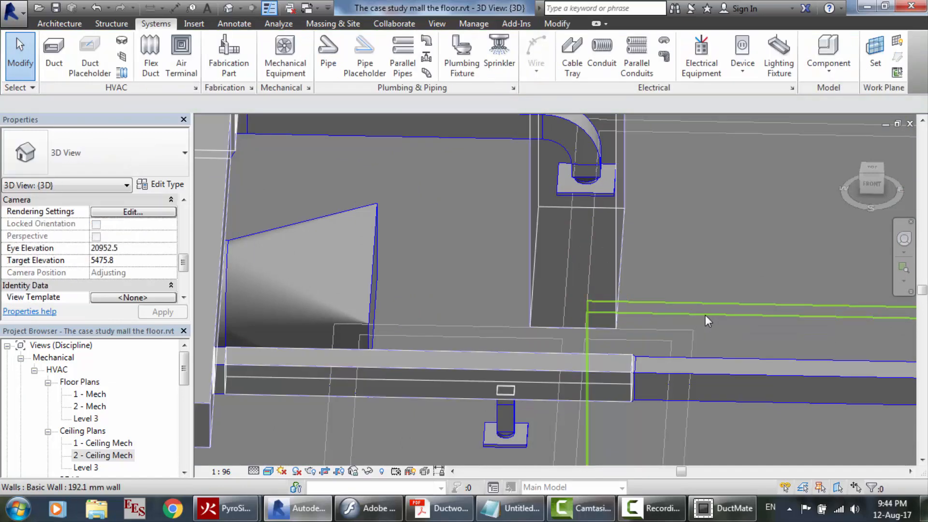
Try to draw an 82" x 30" duct at offset 2797.2 mm from the transition's rectangular end to the vertical duct's lower end
scroll(622, 226, down, 5)
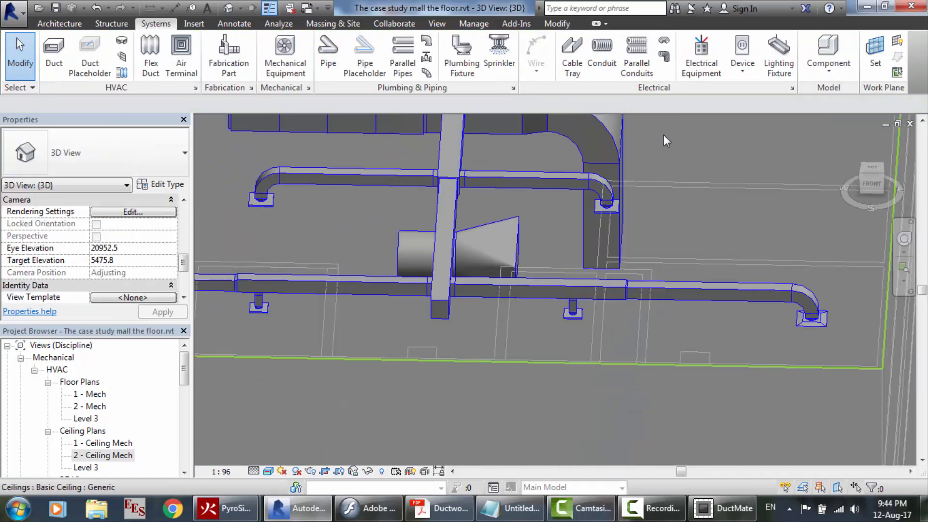
scroll(663, 135, up, 4)
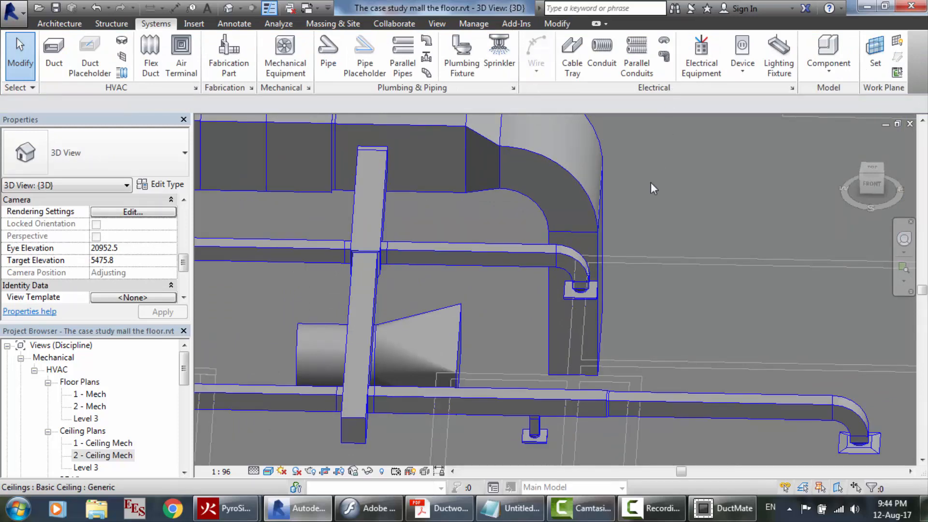
click(900, 245)
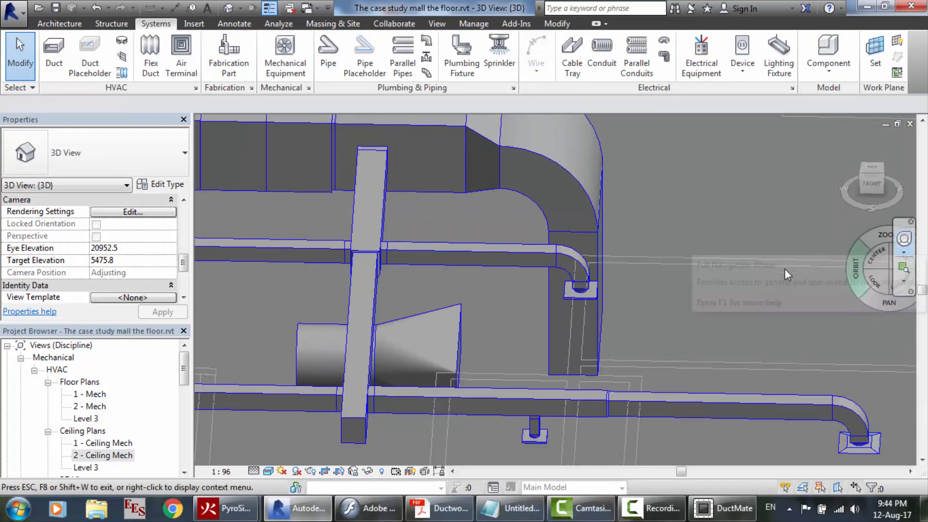
drag(750, 272, 729, 234)
key(Escape)
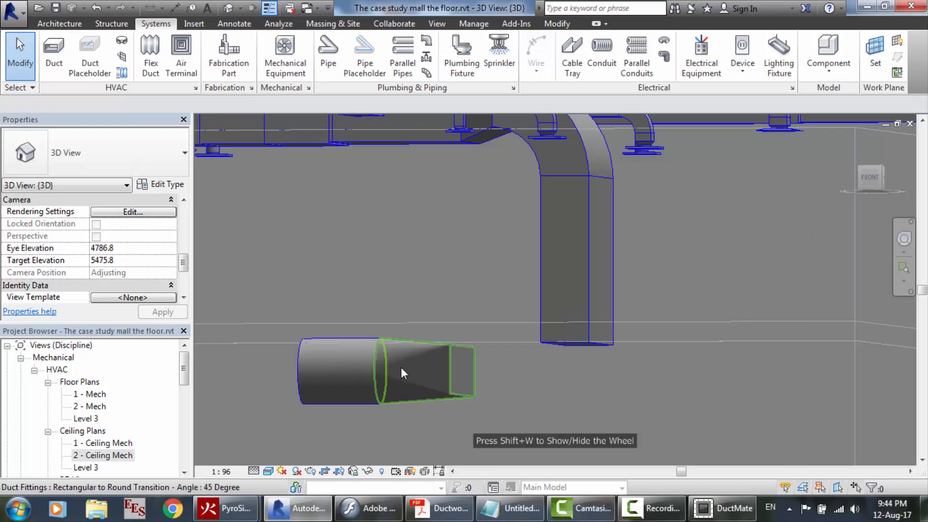
click(51, 63)
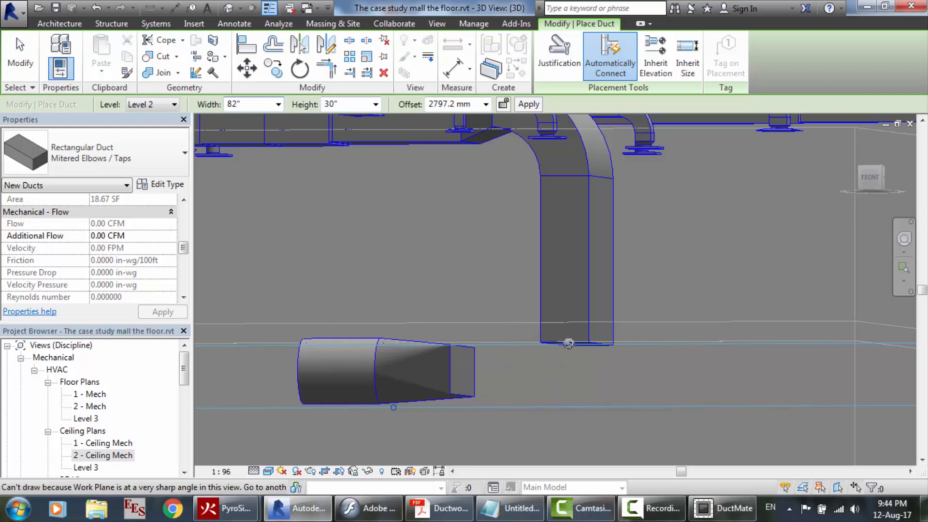
click(899, 240)
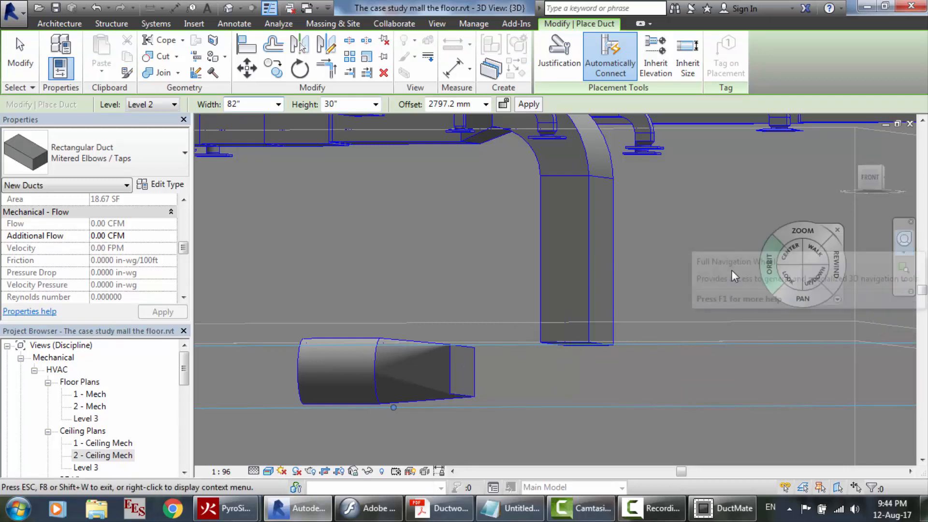
drag(702, 283, 692, 313)
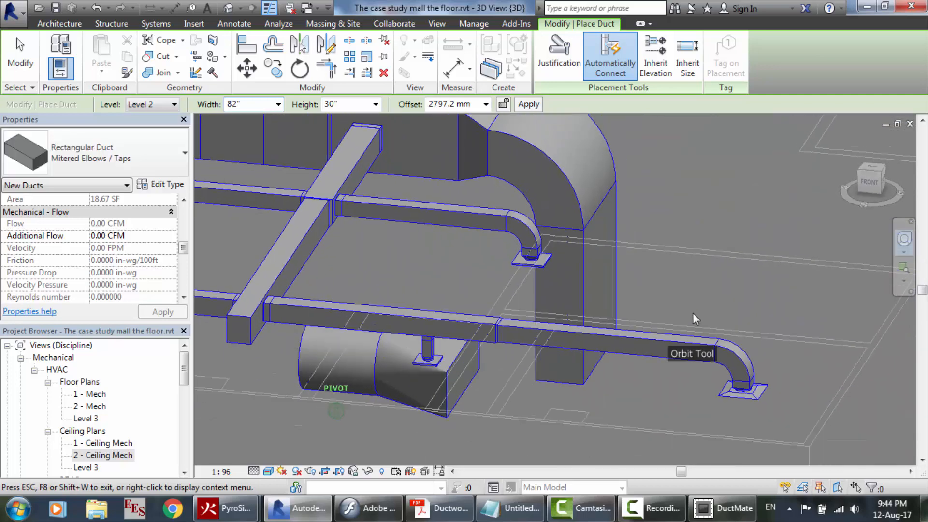
key(Escape)
key(Escape)
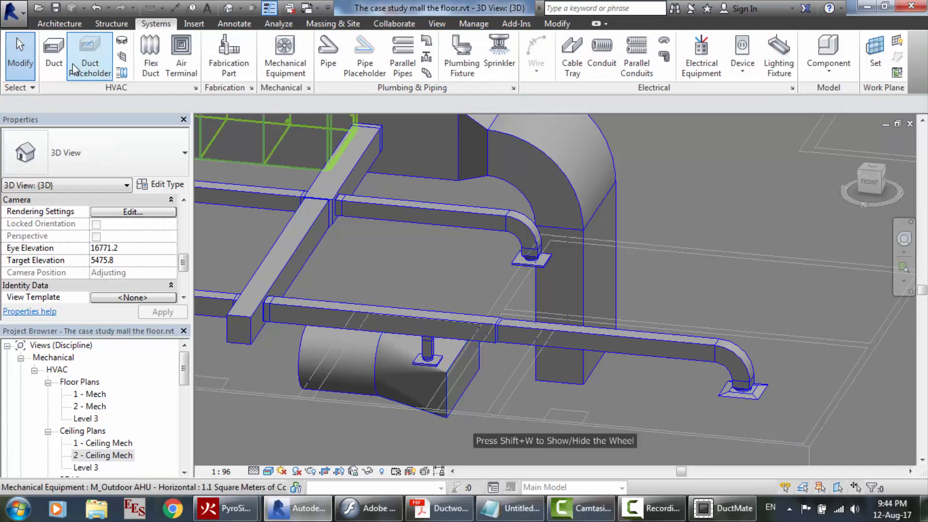
click(54, 53)
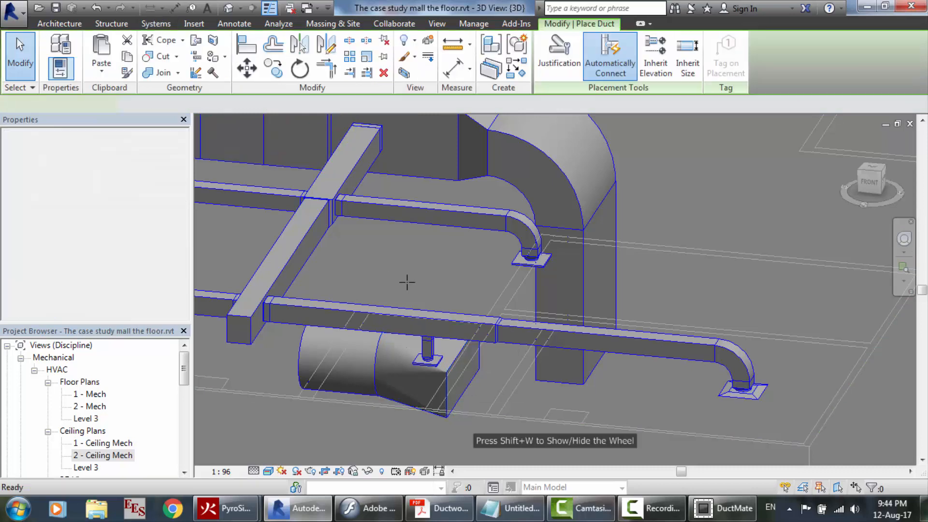
click(462, 371)
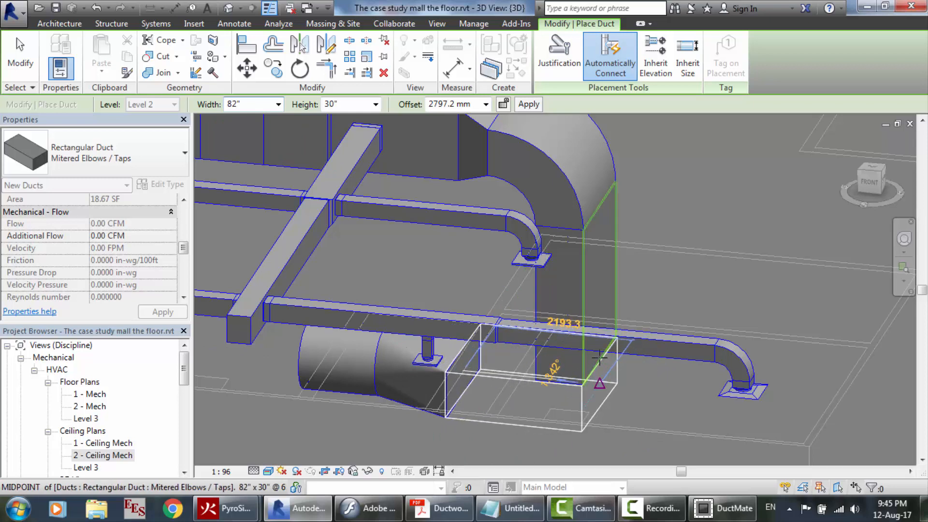
click(599, 361)
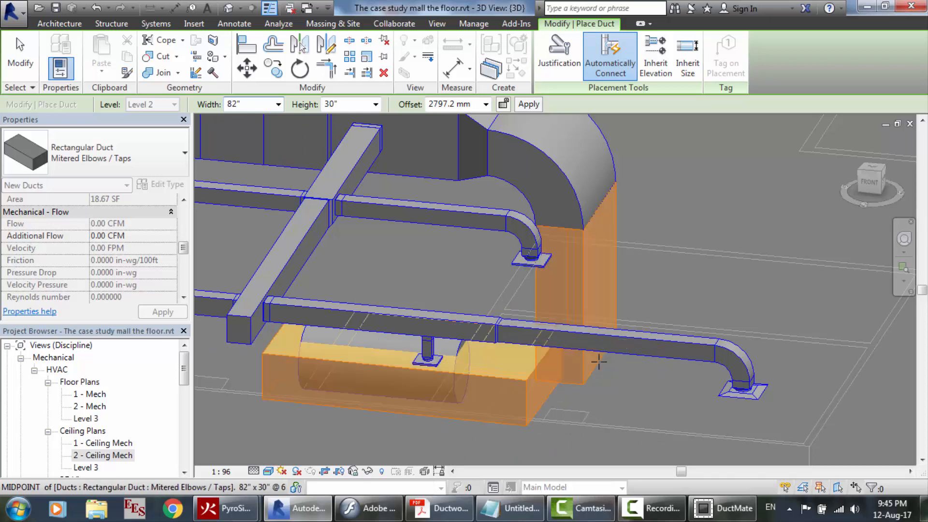
key(Escape)
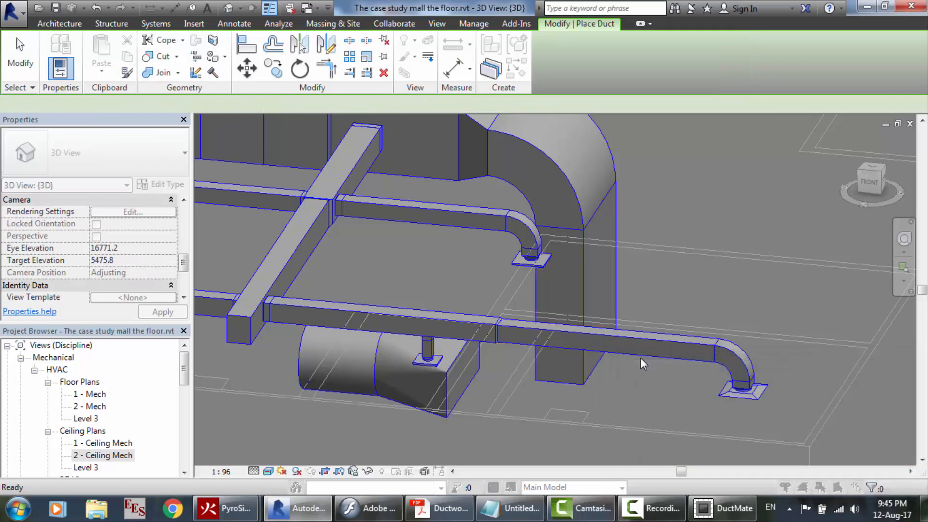
key(Escape)
Set the lower end offset of the 82" x 30" vertical duct to 3000 mm
click(894, 242)
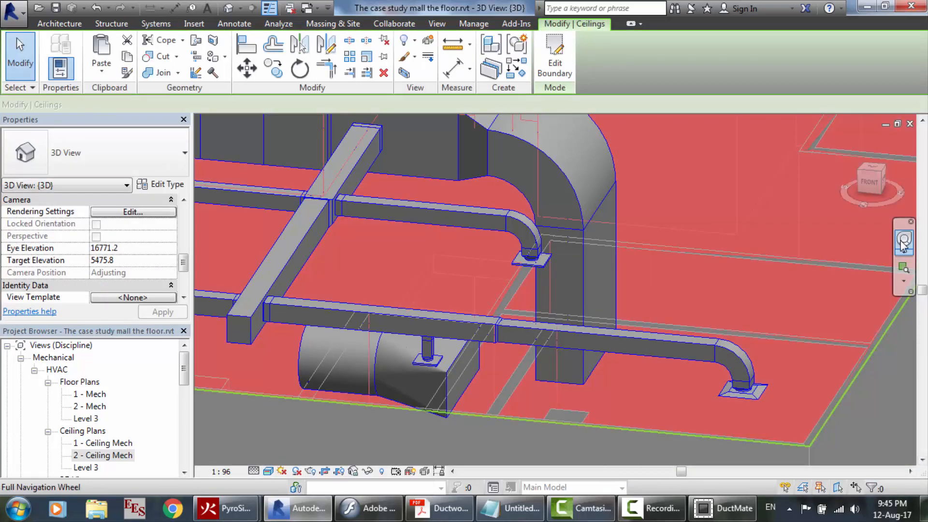
click(902, 240)
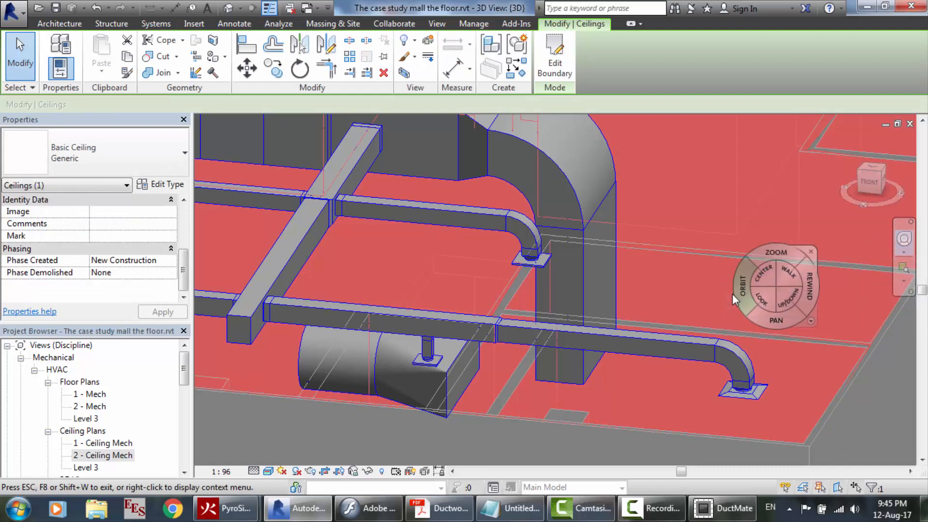
drag(734, 287, 794, 270)
key(Escape)
key(Escape)
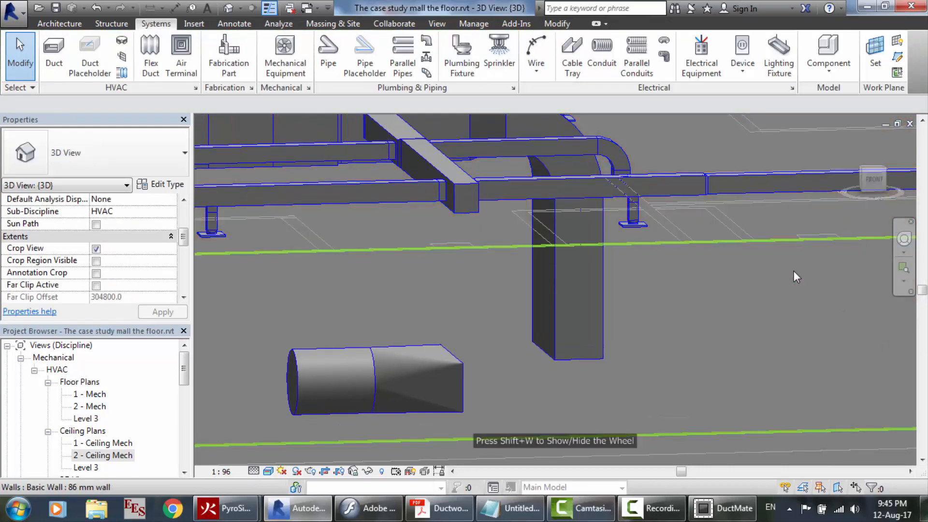
click(579, 329)
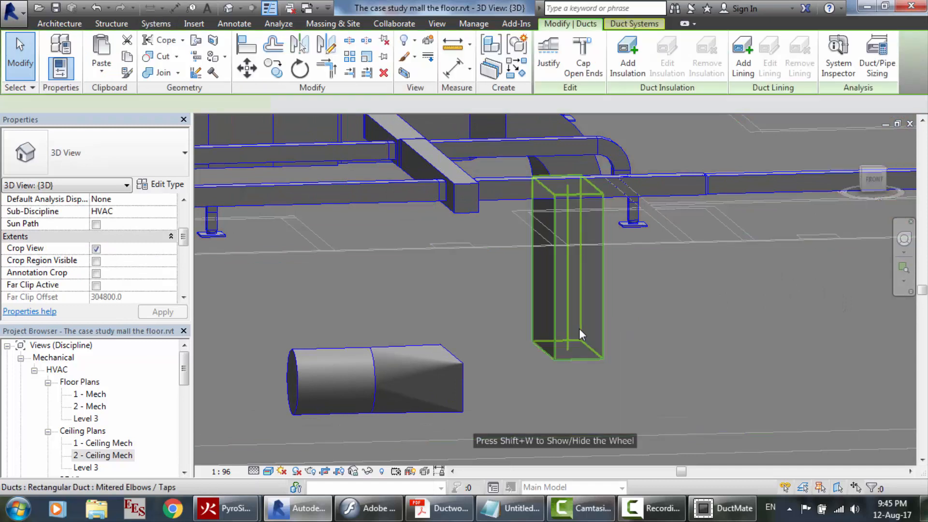
drag(567, 350, 570, 301)
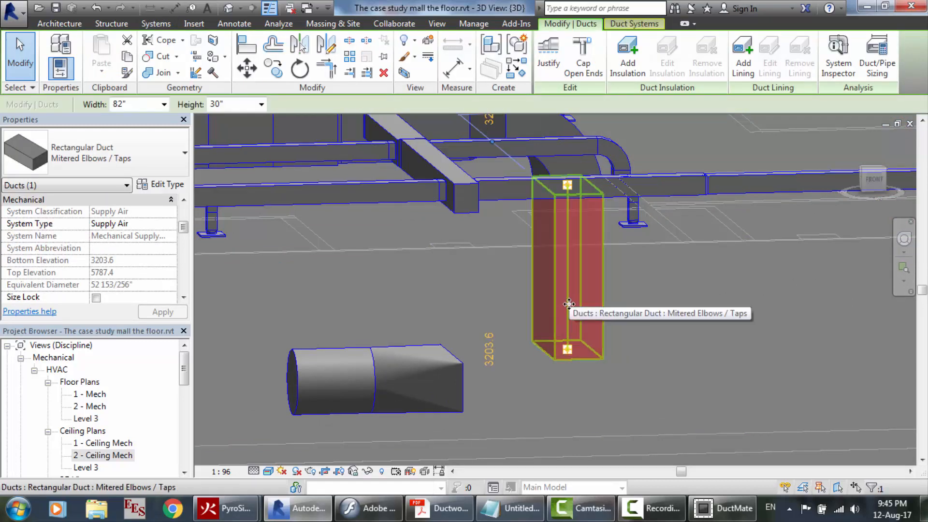
click(486, 348)
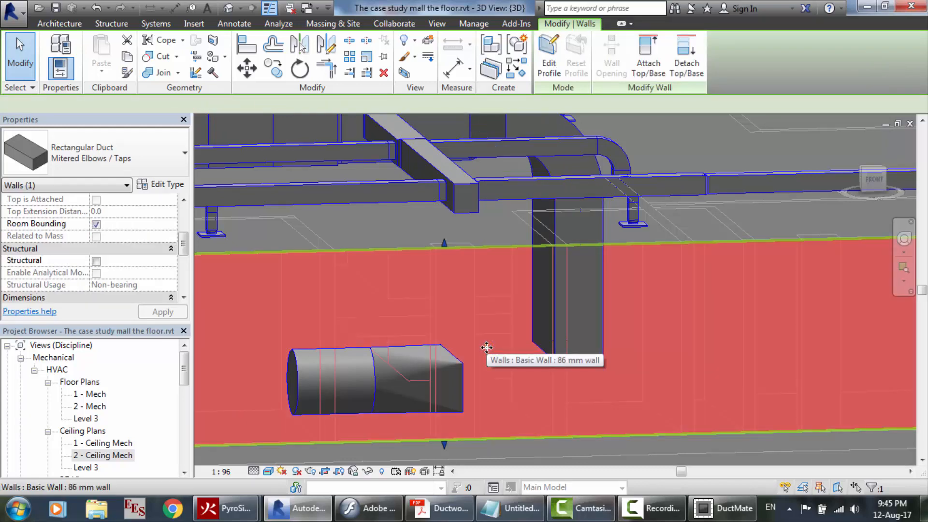
key(Escape)
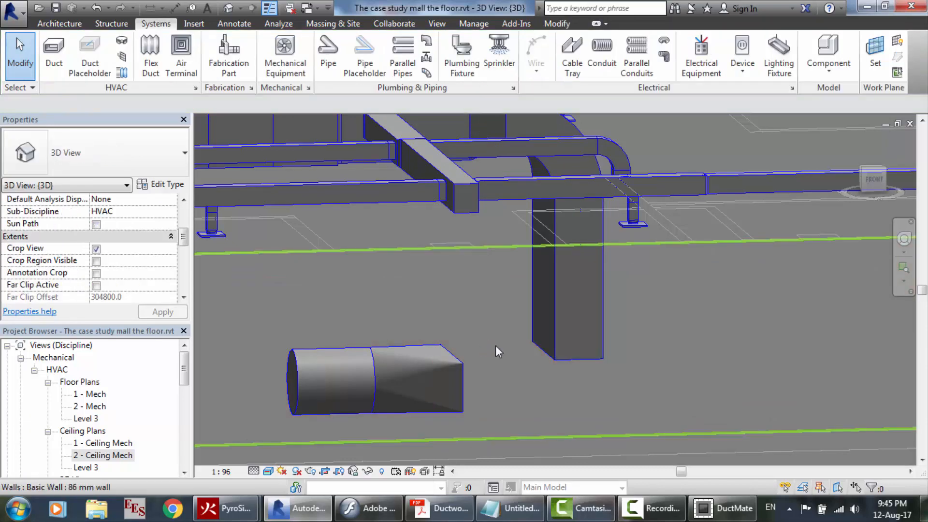
click(549, 338)
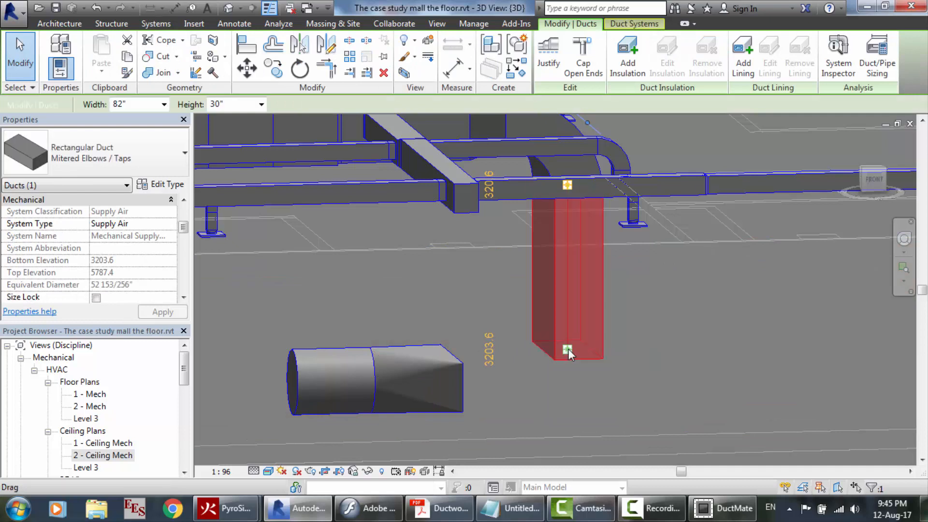
drag(567, 350, 569, 310)
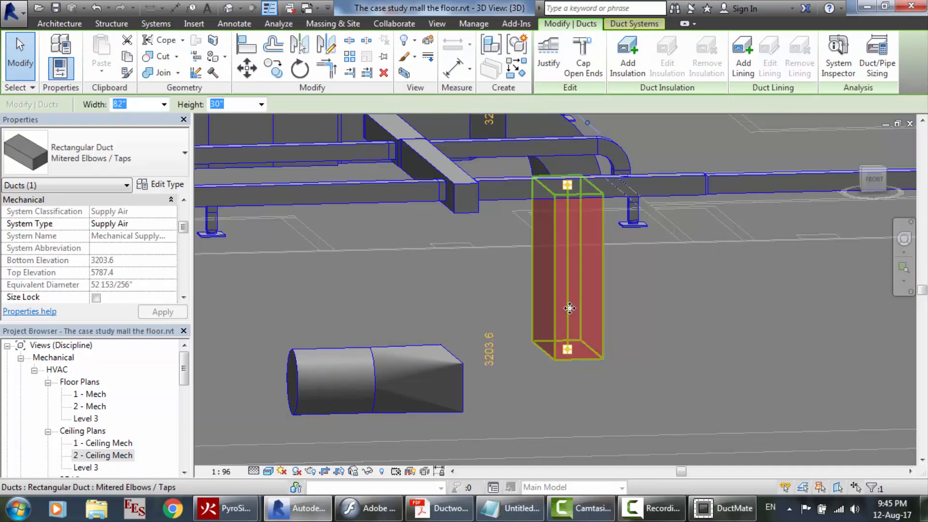
click(490, 349)
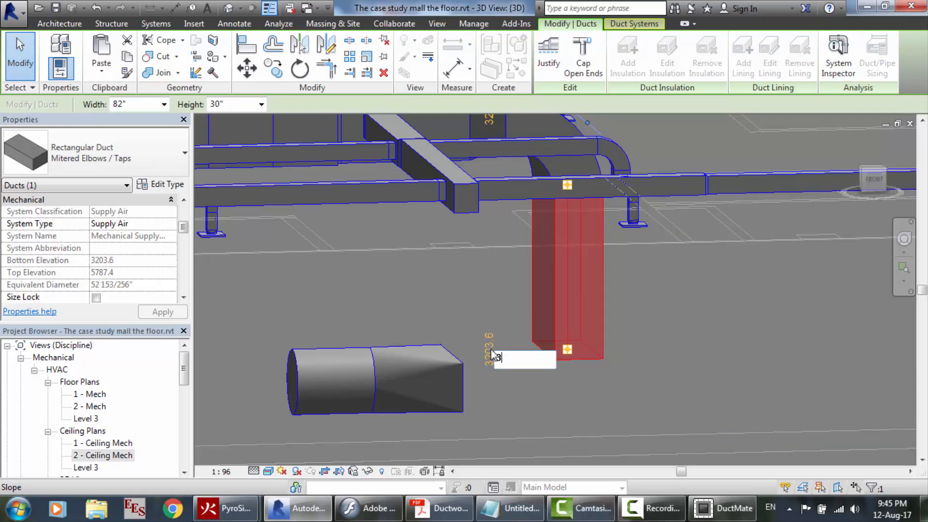
key(Return)
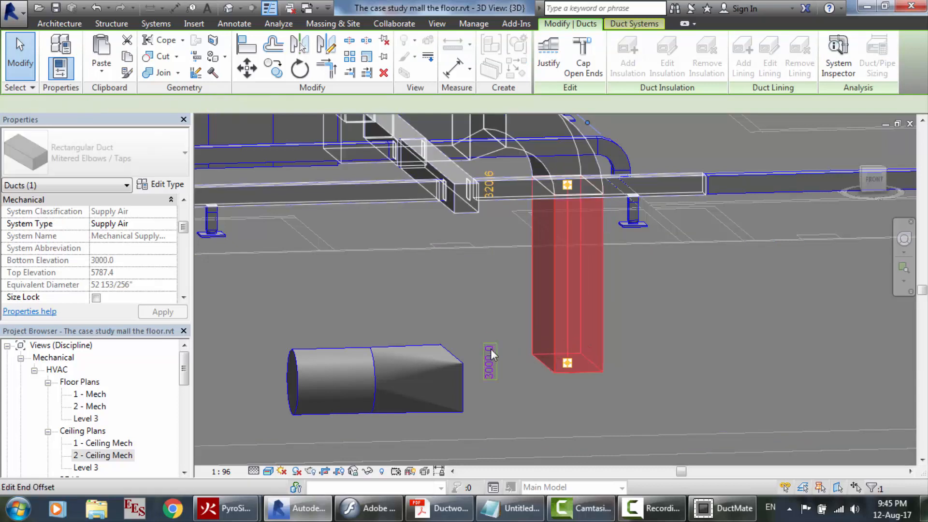
Extend the vertical duct downward by setting its lower end offset to 2000 mm
click(490, 353)
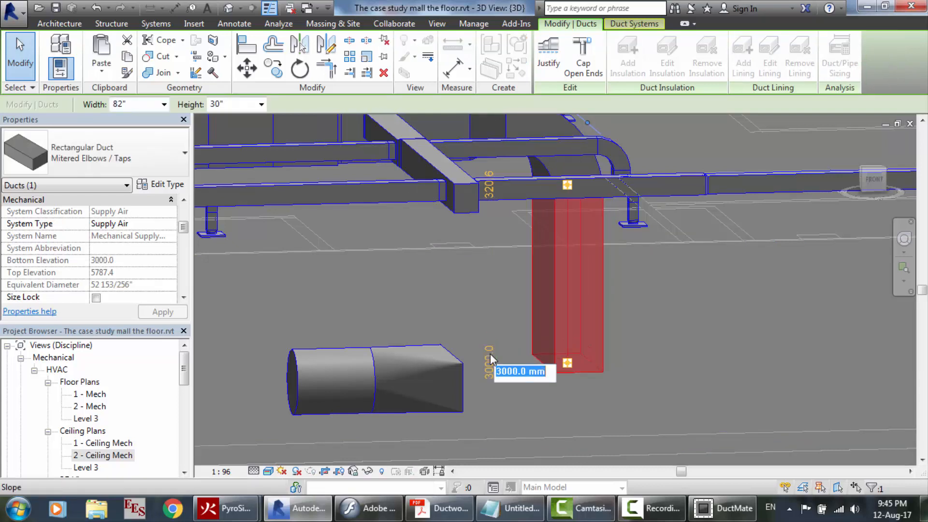
text(2000)
key(Return)
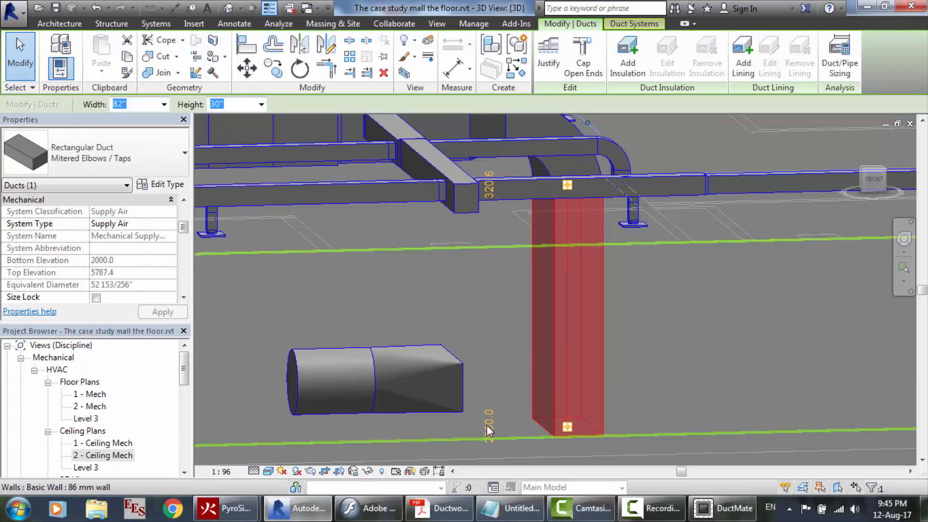
Shorten the vertical duct by raising its lower end offset to 3800 mm
click(486, 425)
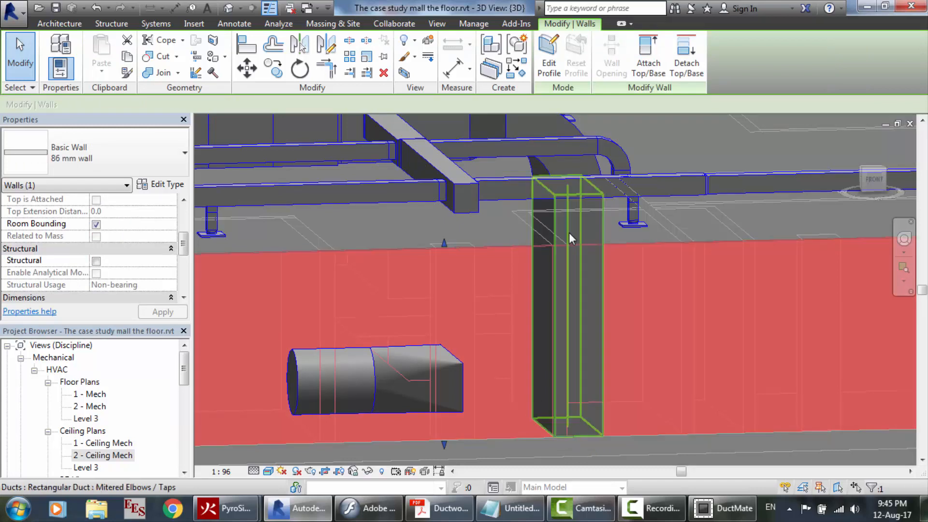
click(571, 227)
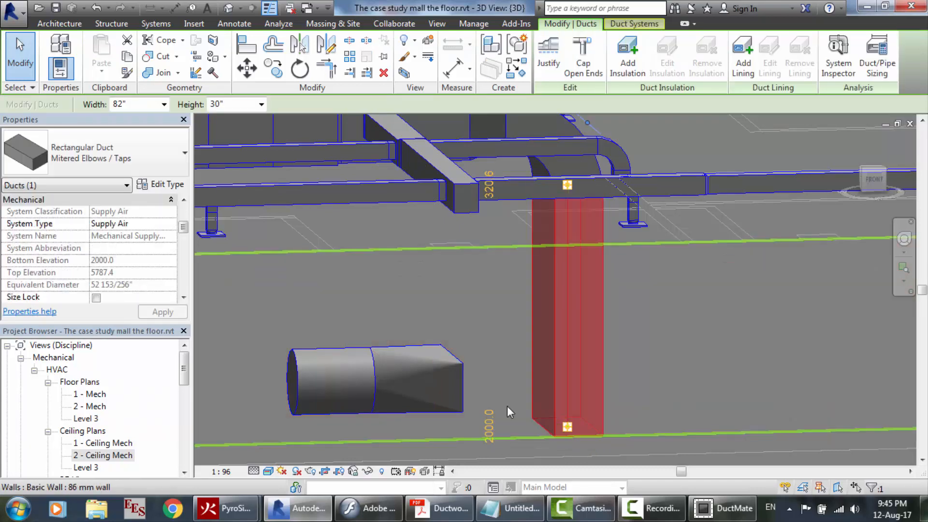
click(486, 422)
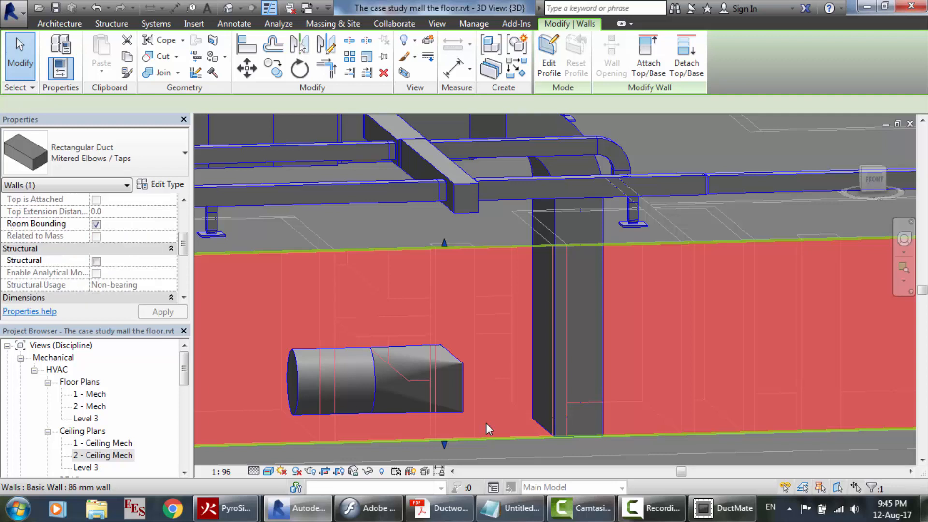
click(573, 208)
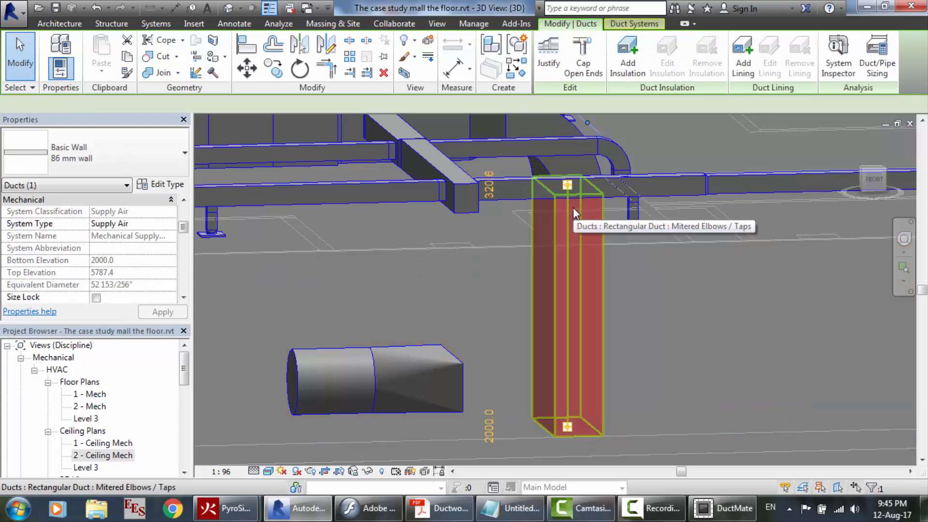
click(490, 430)
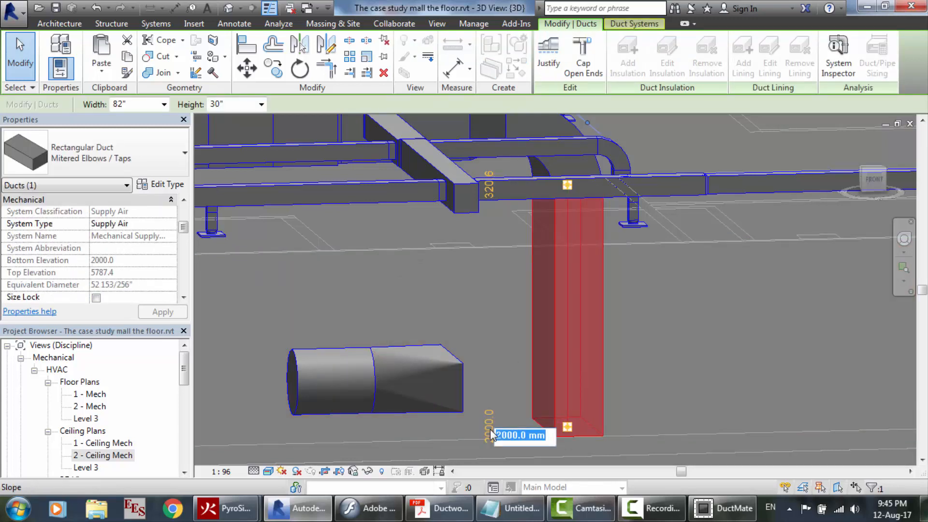
text(3800)
key(Return)
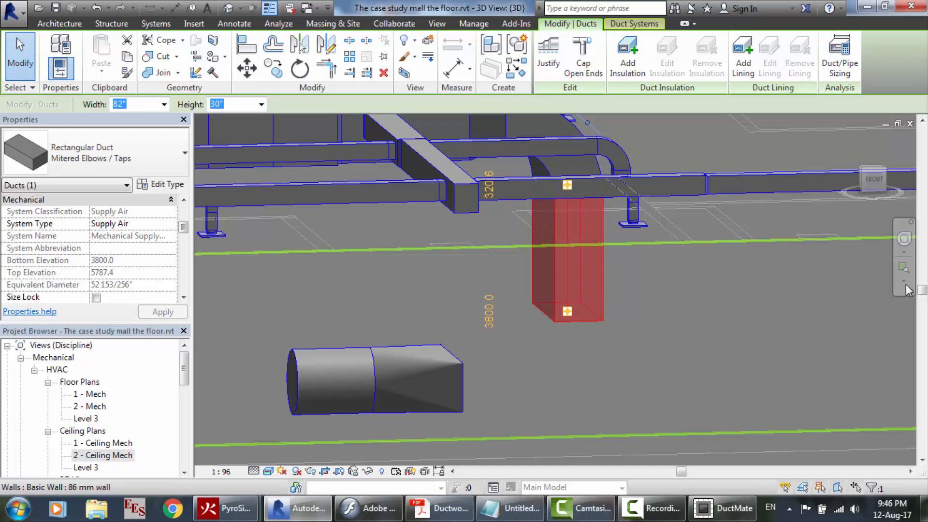
Delete the vertical rectangular duct below the large upper radius elbow, keeping the elbow
click(904, 240)
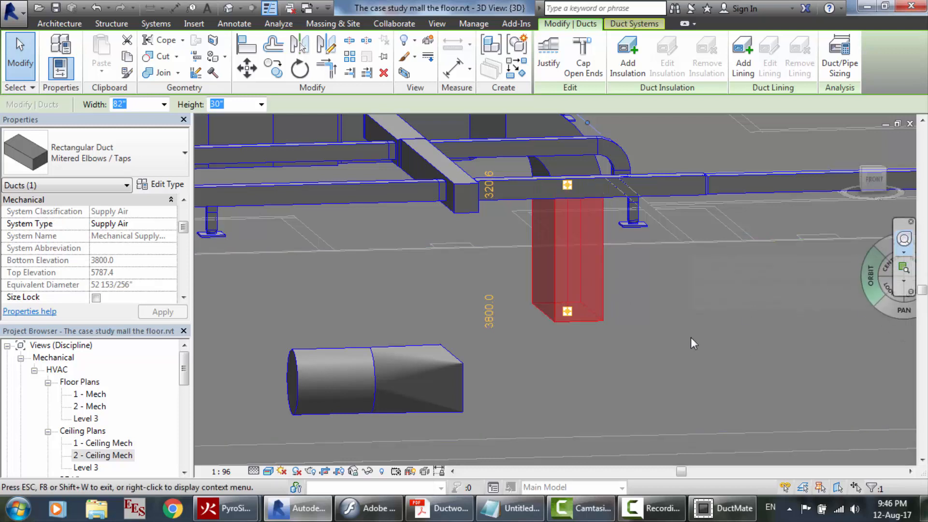
mouse_move(703, 324)
mouse_down()
mouse_move(654, 313)
mouse_move(666, 317)
mouse_up()
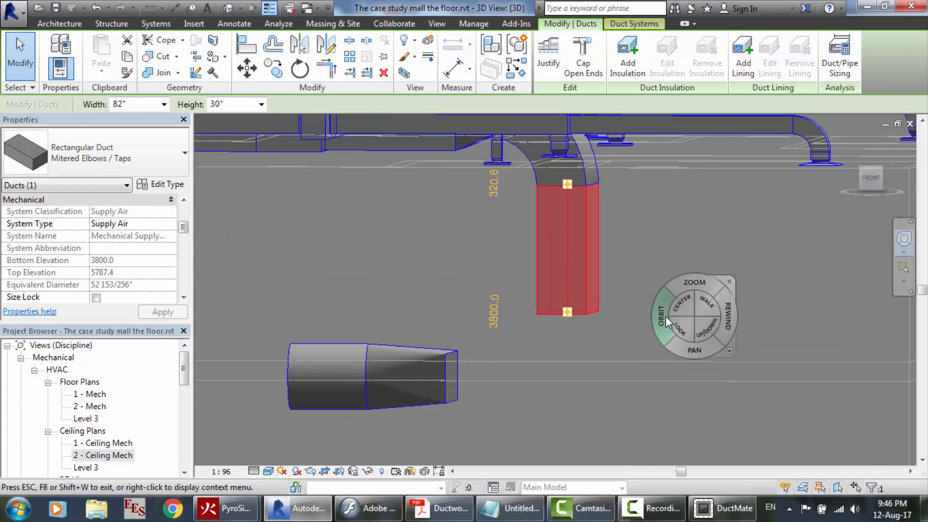
key(Escape)
key(Escape)
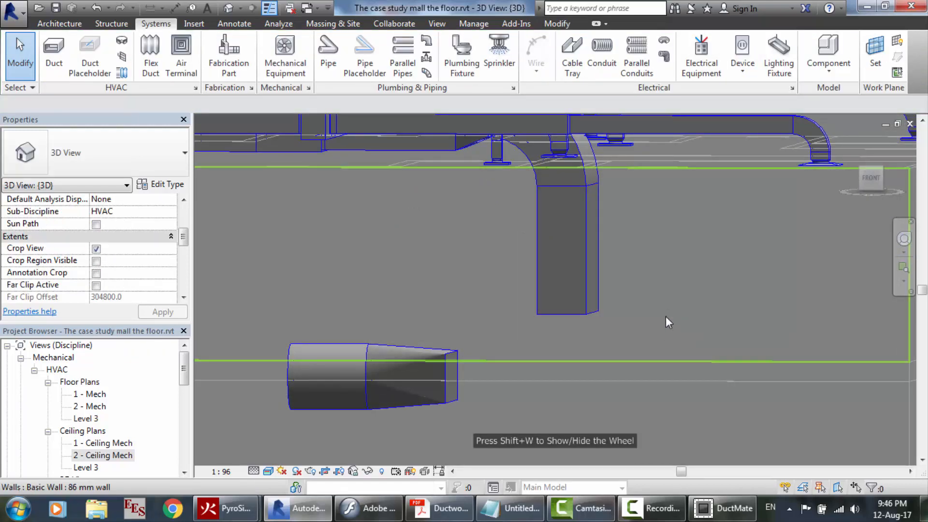
click(585, 263)
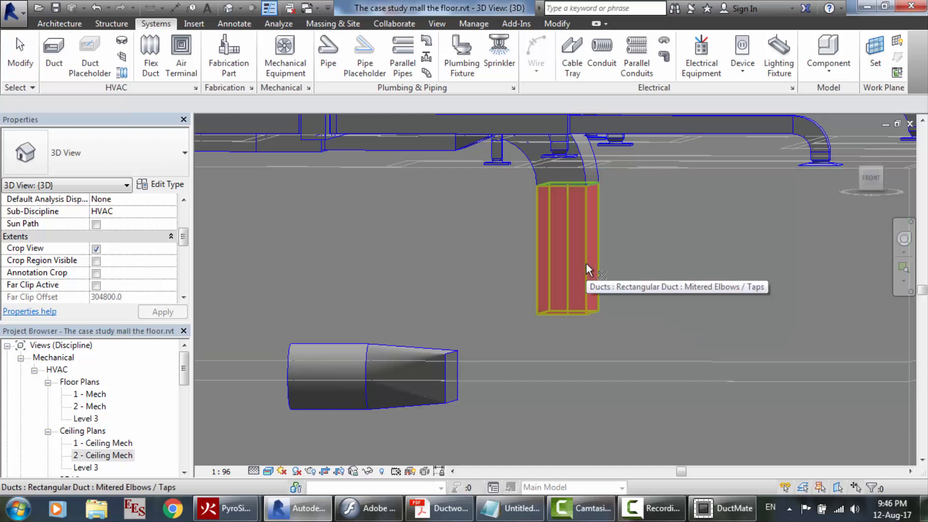
key(Delete)
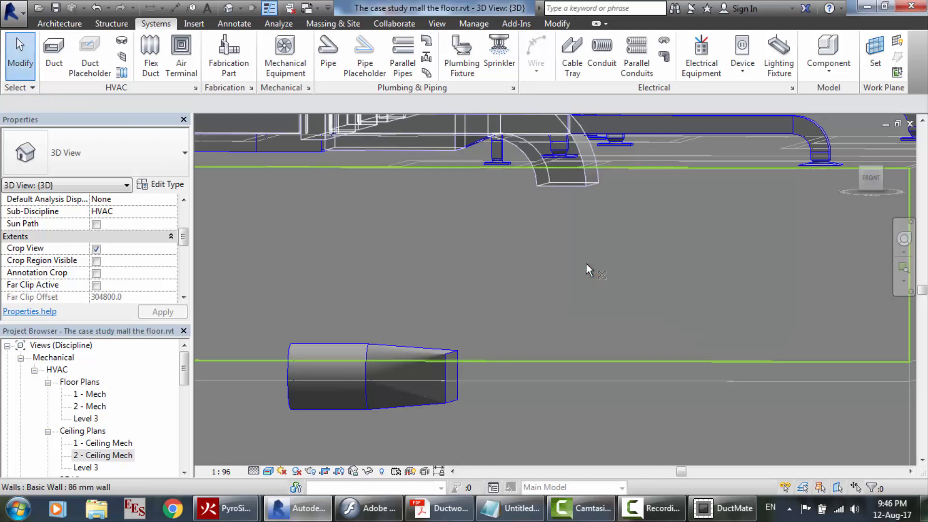
Draw an 82" x 30" Mitered Elbows / Taps duct about 1400 mm straight out from the transition's rectangular end at offset 2797.2 mm
click(570, 181)
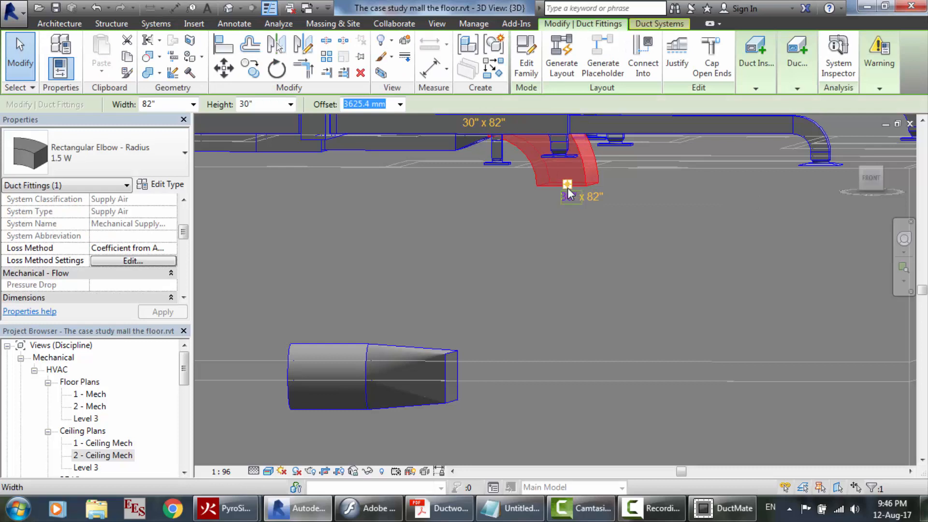
click(153, 24)
click(54, 53)
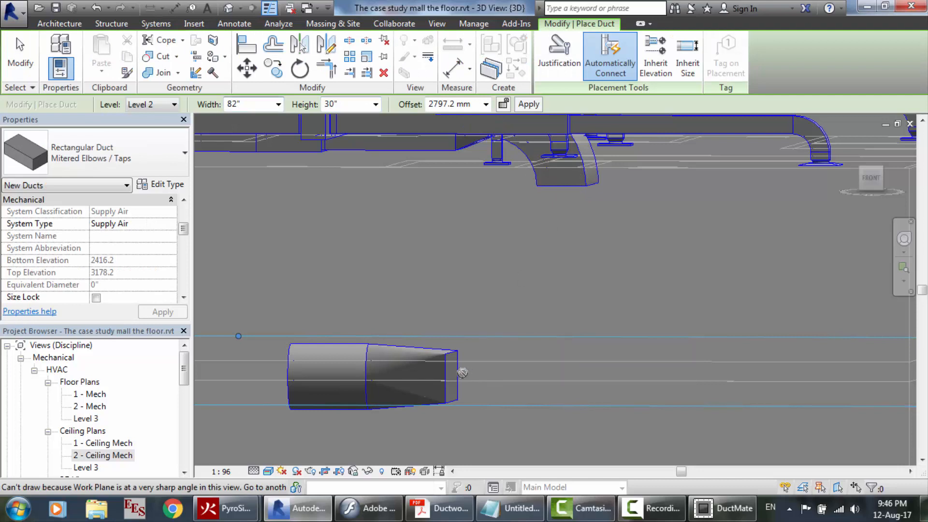
click(902, 244)
drag(669, 325, 622, 356)
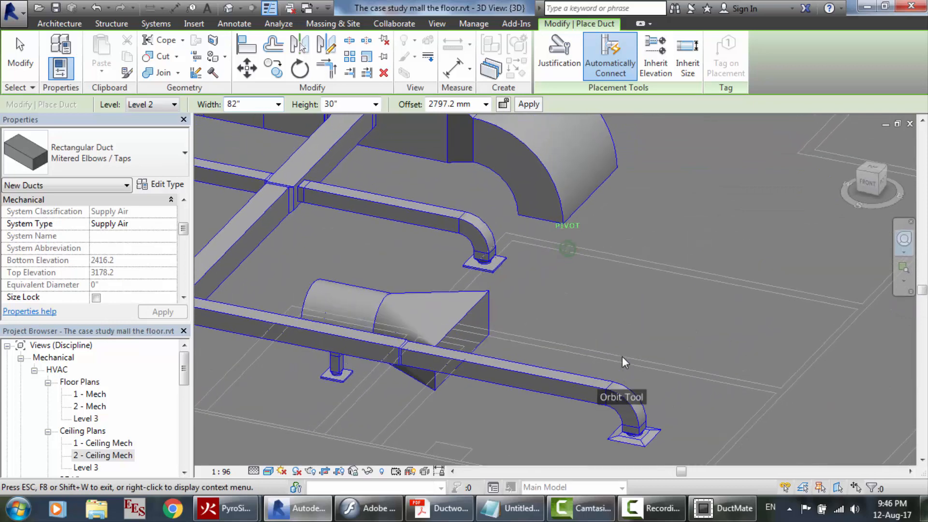
key(Escape)
key(Escape)
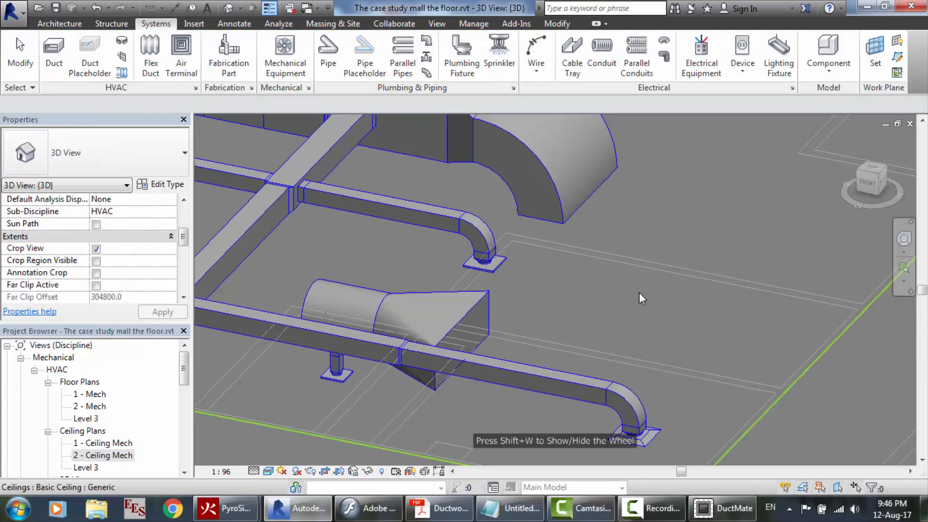
click(60, 72)
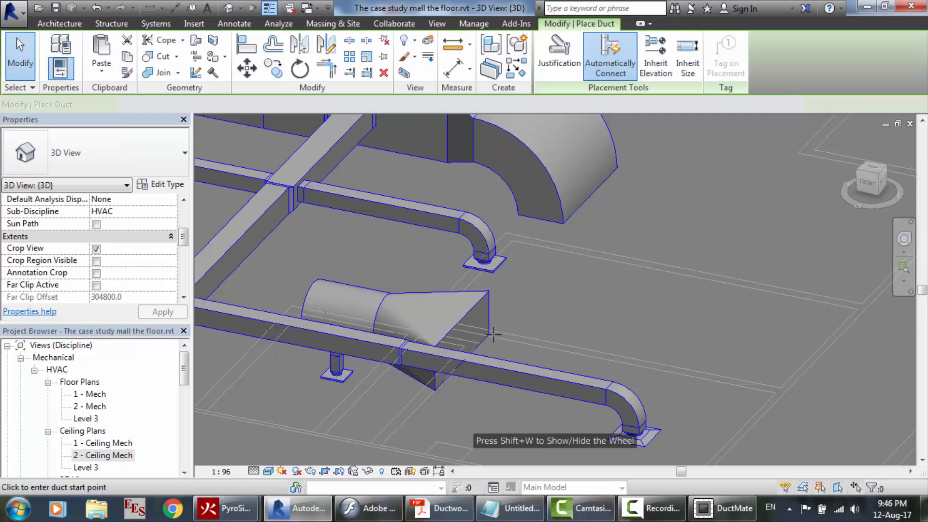
click(461, 341)
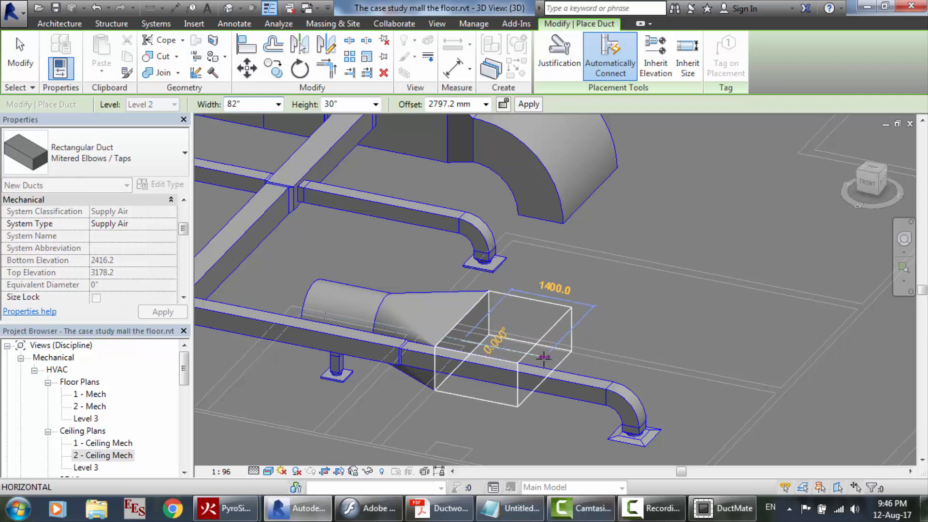
click(544, 357)
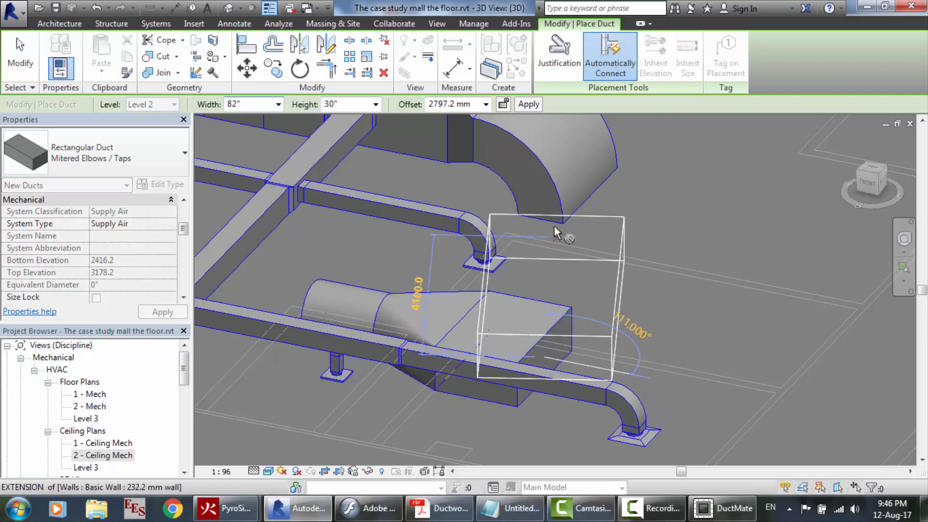
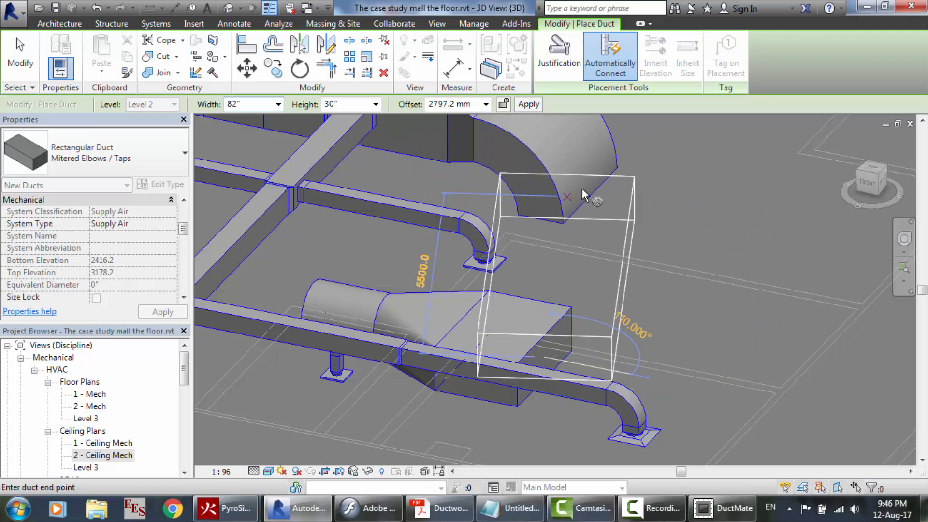
click(904, 239)
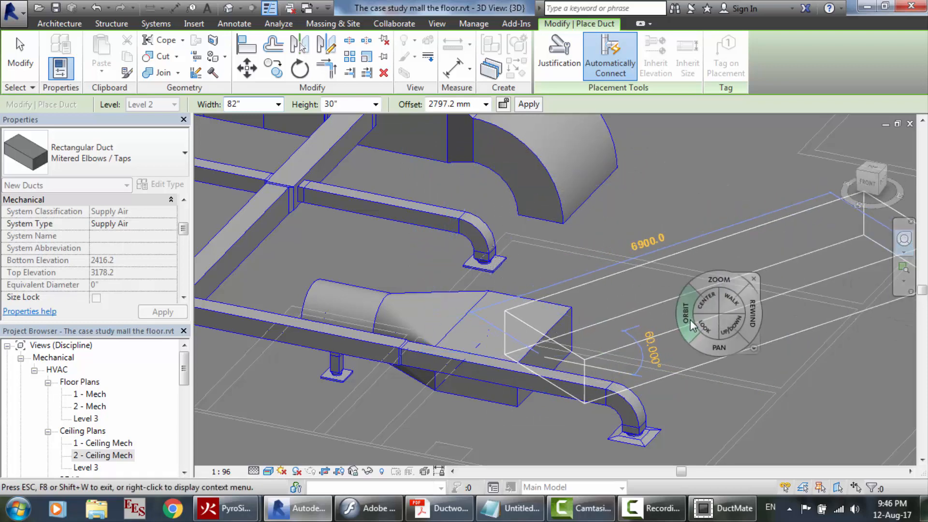
drag(691, 321, 770, 277)
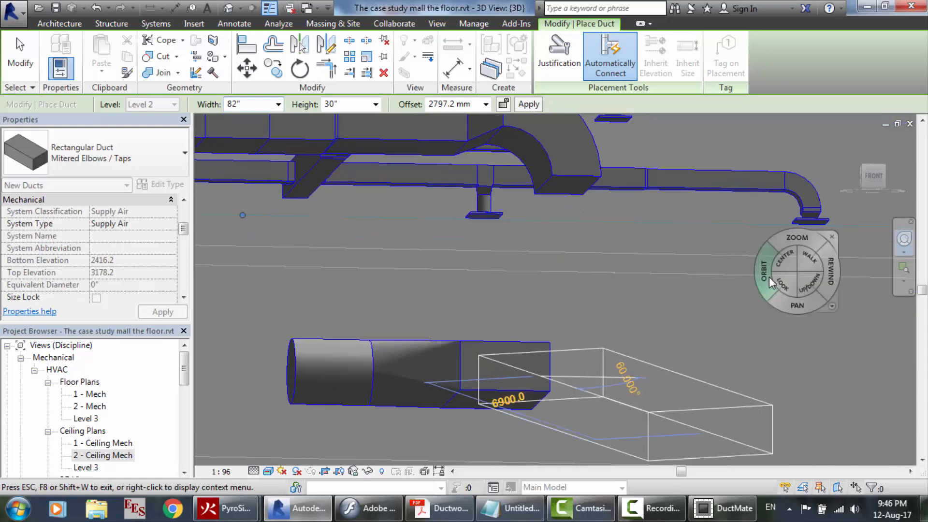
right_click(769, 277)
click(654, 278)
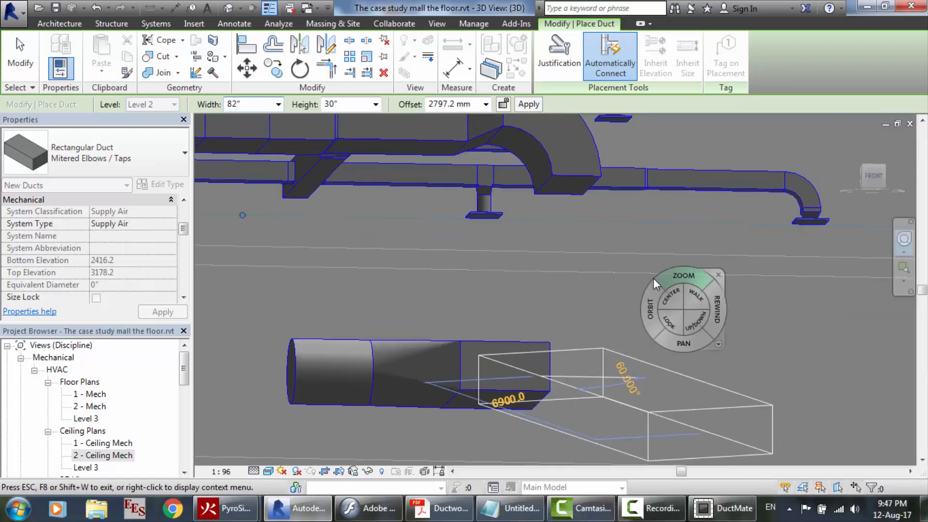
key(Escape)
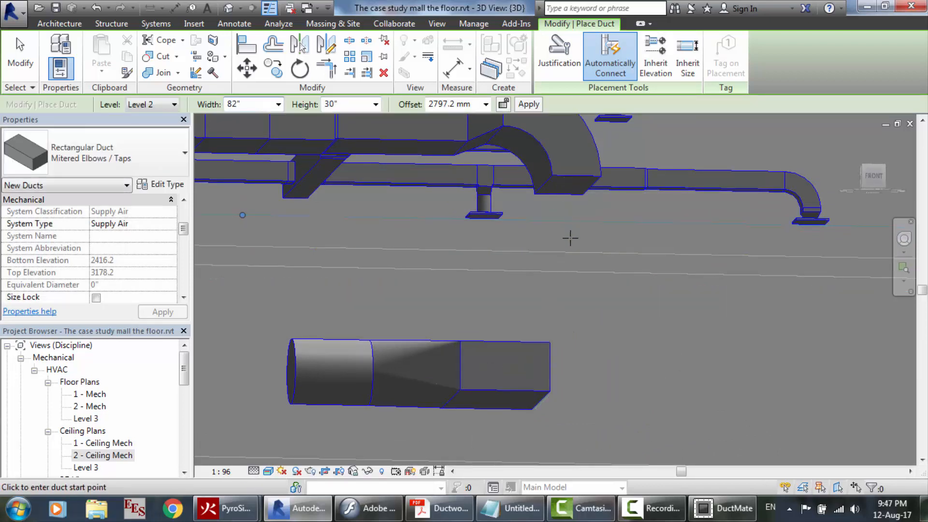
Try to draw an 82" x 30" duct at offset 2797.2 mm from the large radius elbow's open end to the lower rectangular duct
click(568, 185)
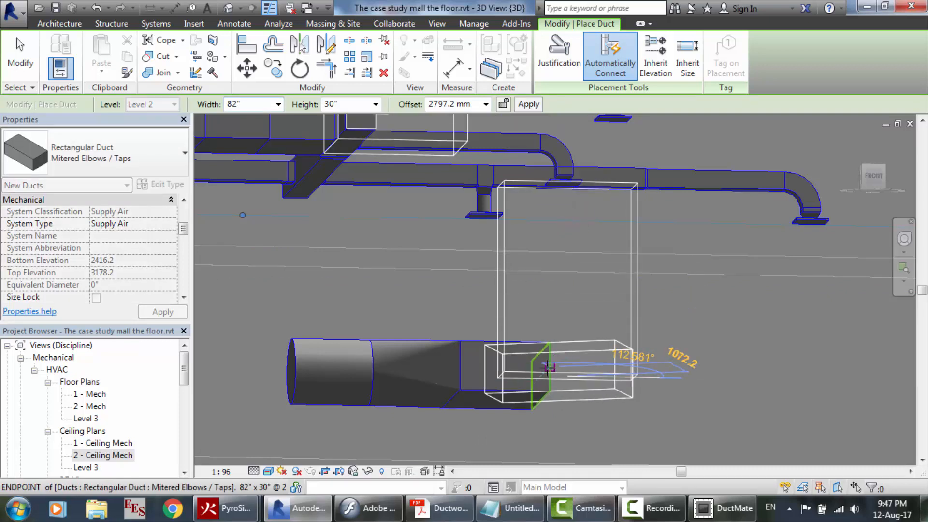
click(549, 367)
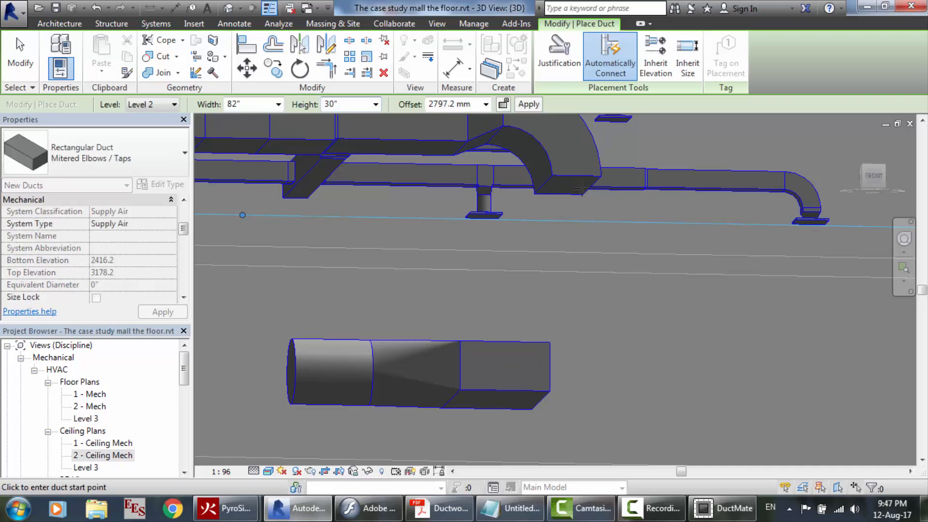
click(570, 217)
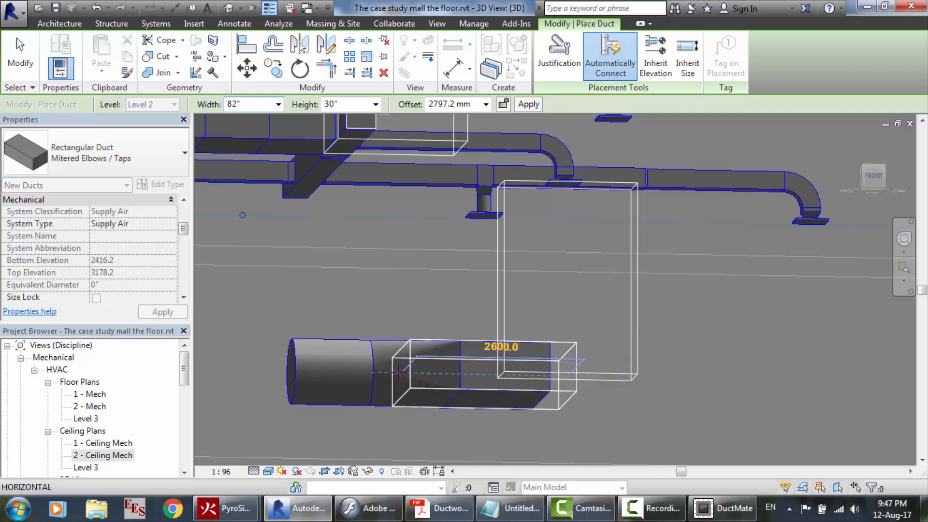
click(398, 372)
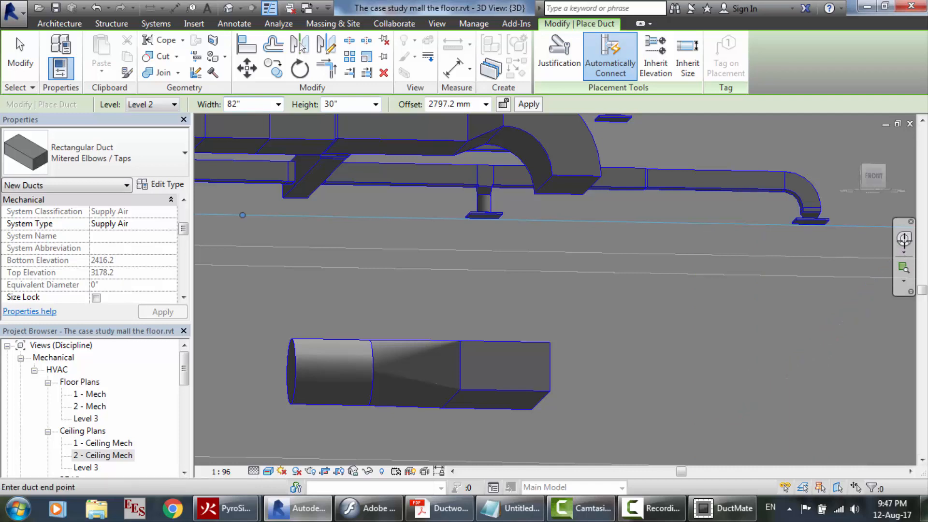
Try to run the 82" x 30" duct from the elbow's underside back over the lower rectangular duct toward the transition
click(912, 241)
drag(714, 355, 622, 355)
key(Escape)
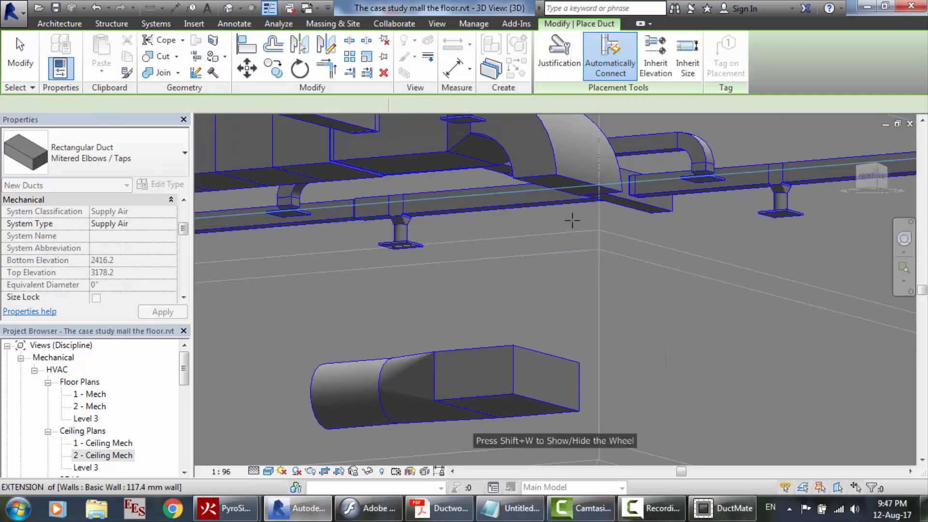
click(567, 185)
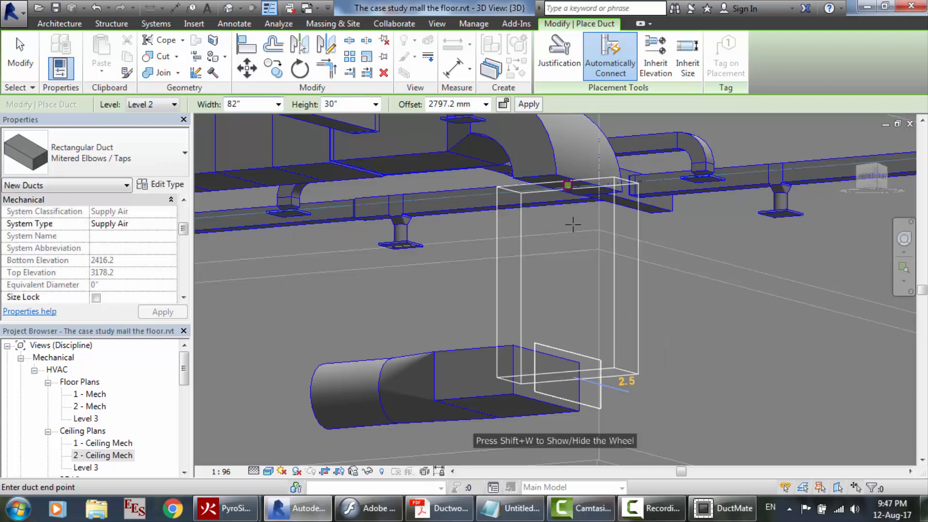
click(556, 338)
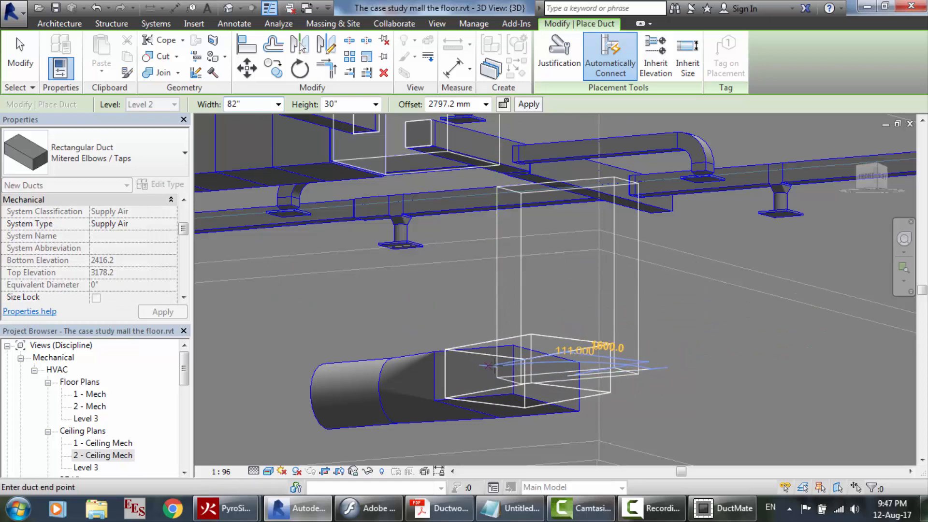
click(498, 363)
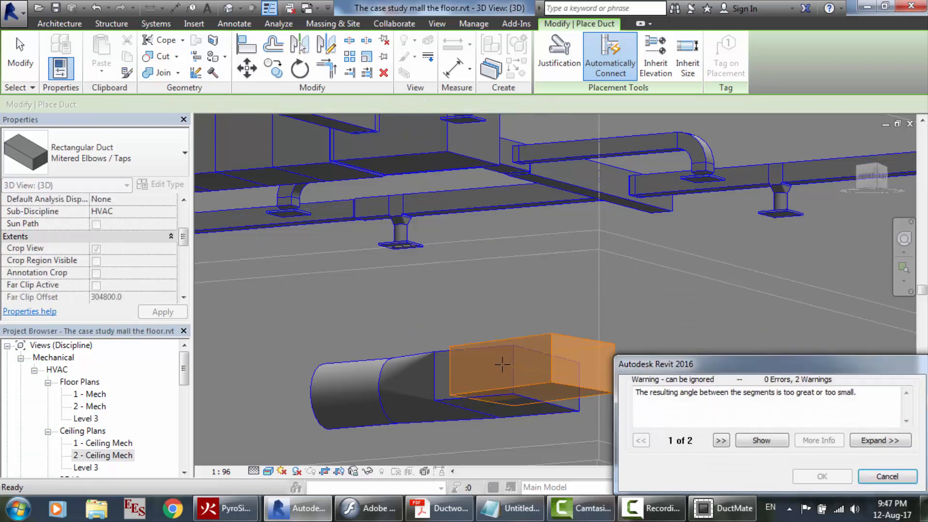
key(Escape)
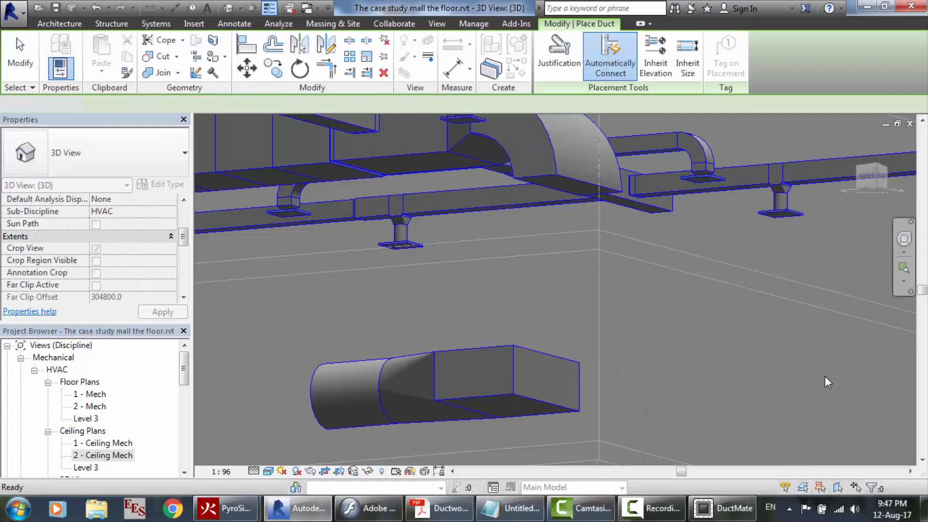
key(Escape)
Look up the lower rectangular duct's offset and note 2797.2 below the CFM notes in Notepad
click(800, 280)
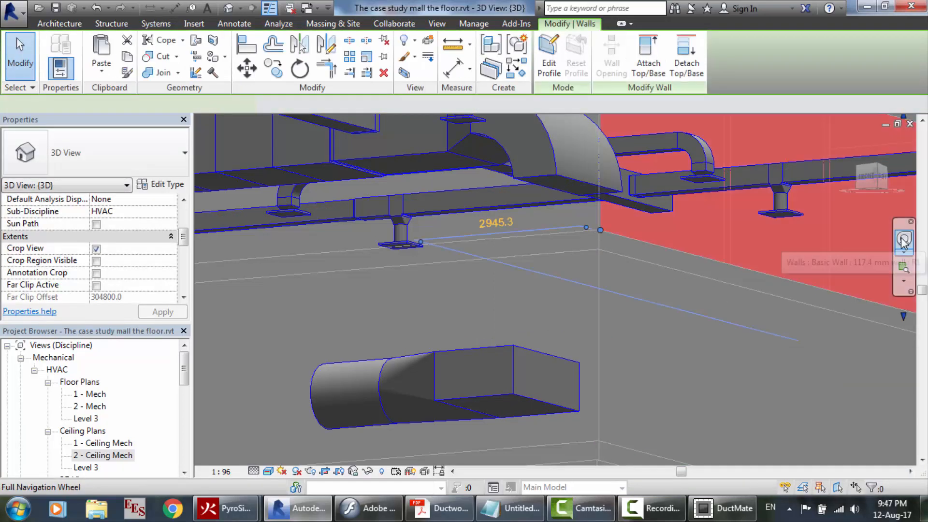
click(745, 309)
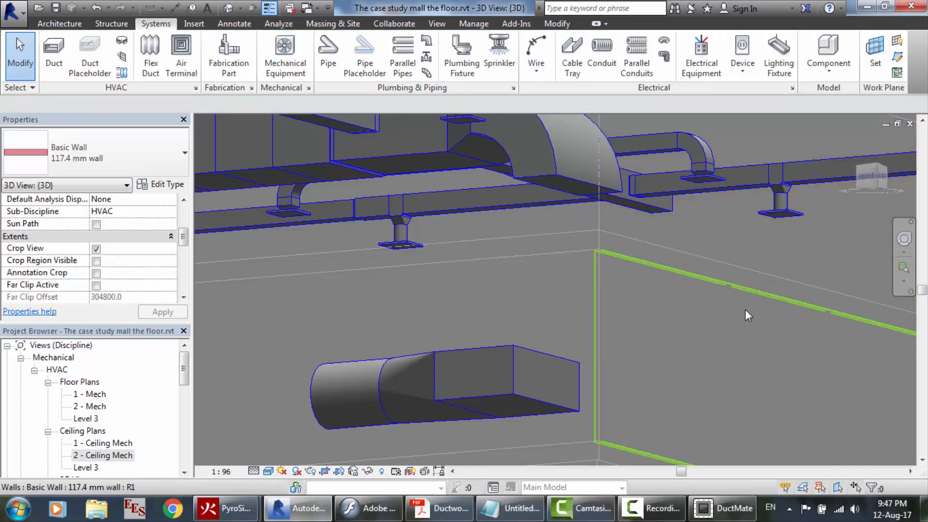
click(901, 242)
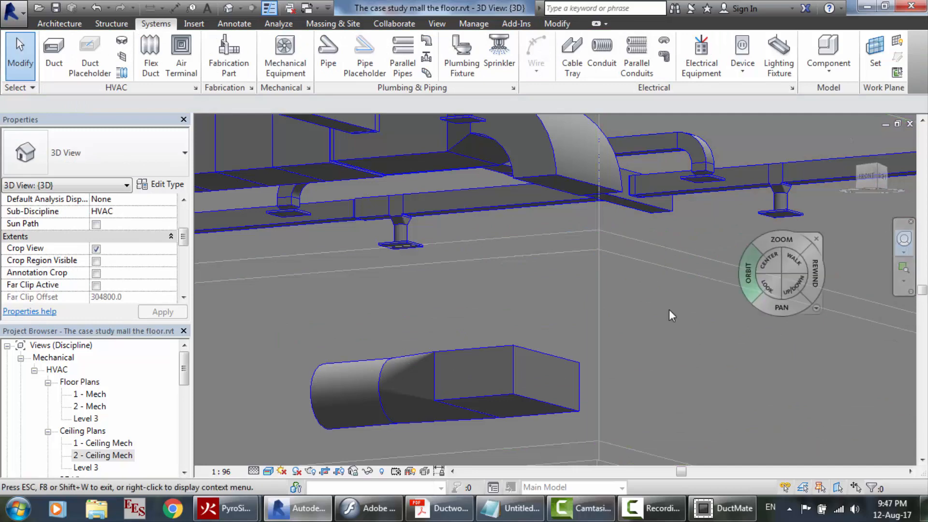
drag(602, 327, 677, 356)
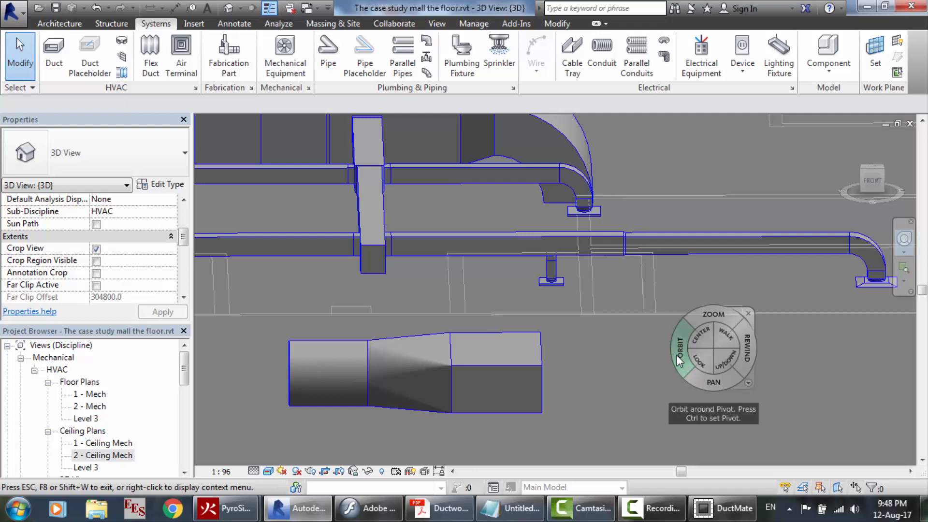
key(Escape)
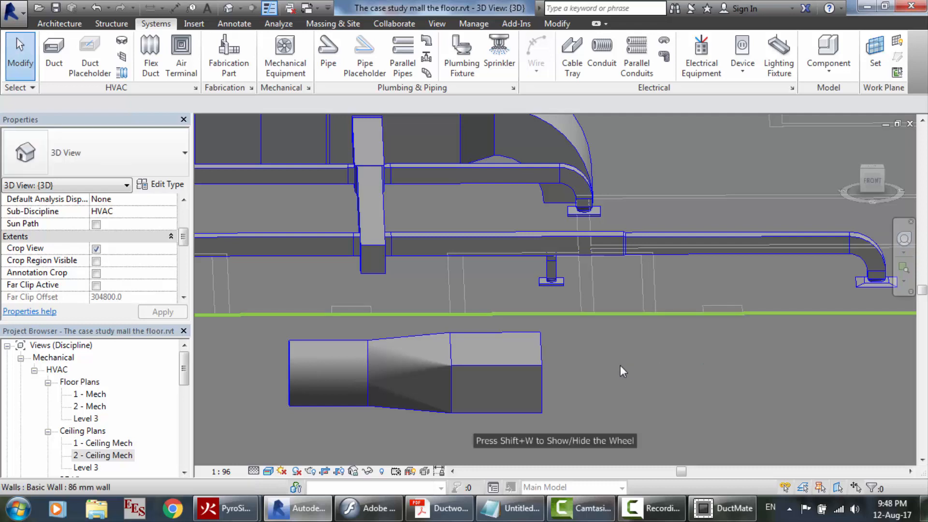
click(544, 391)
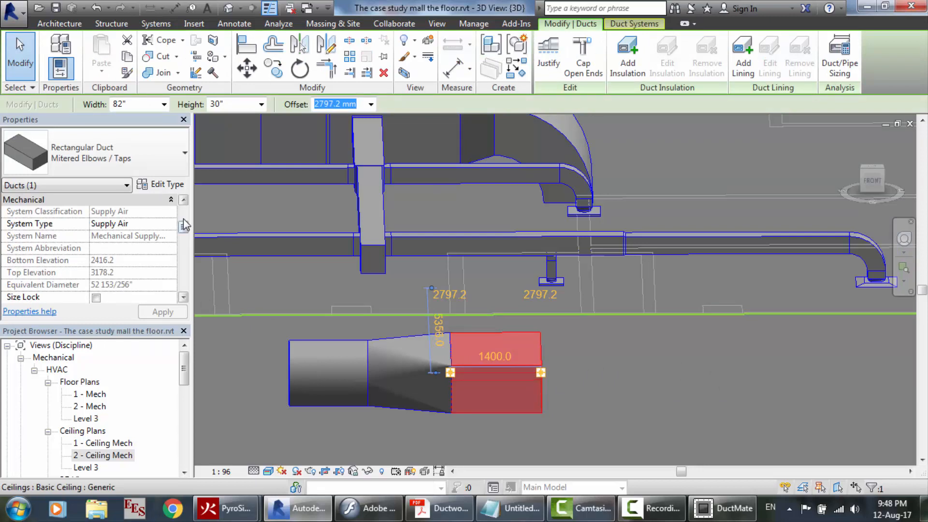
scroll(184, 225, up, 3)
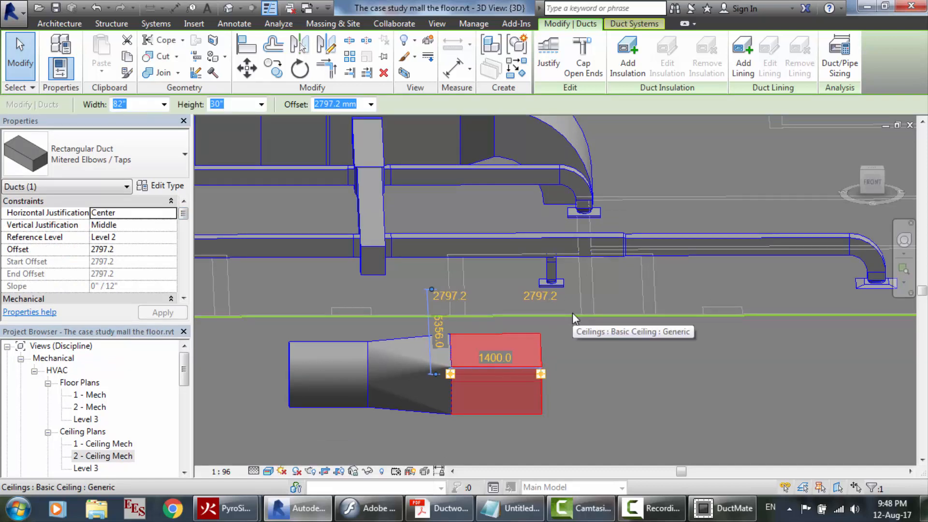
click(531, 515)
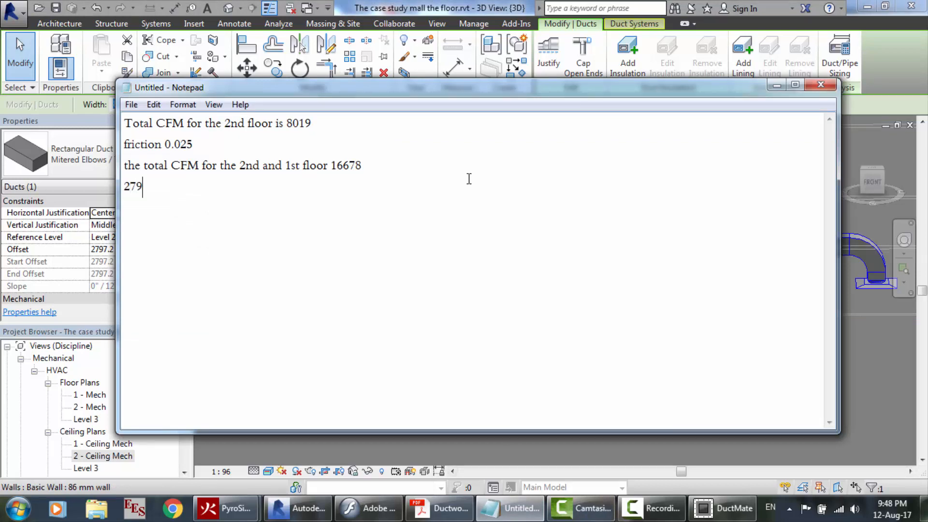
click(779, 86)
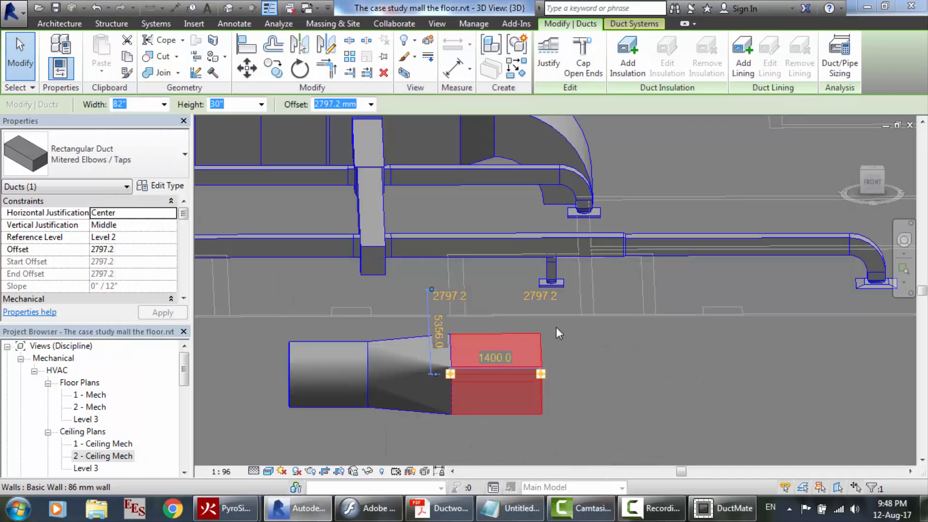
Delete the lower 82" x 30" rectangular duct together with its transition and the 40" round duct
key(Delete)
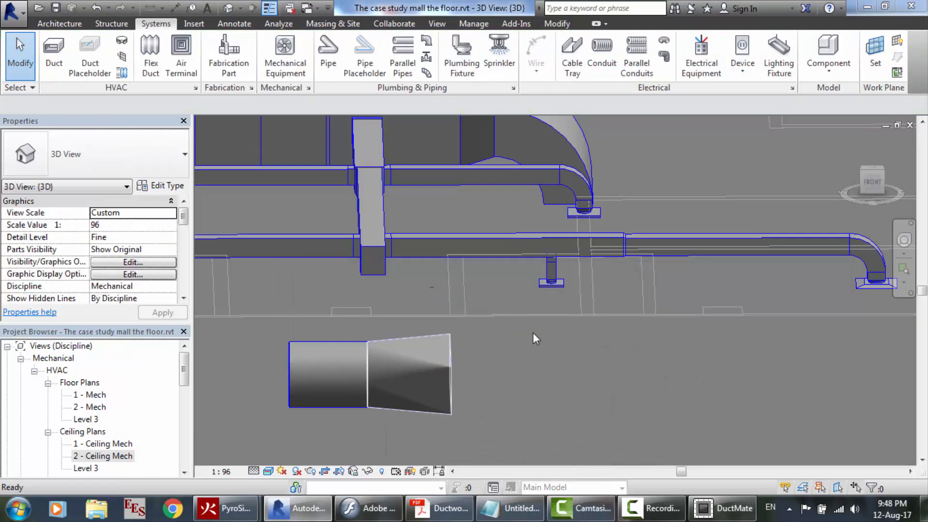
click(389, 361)
key(Delete)
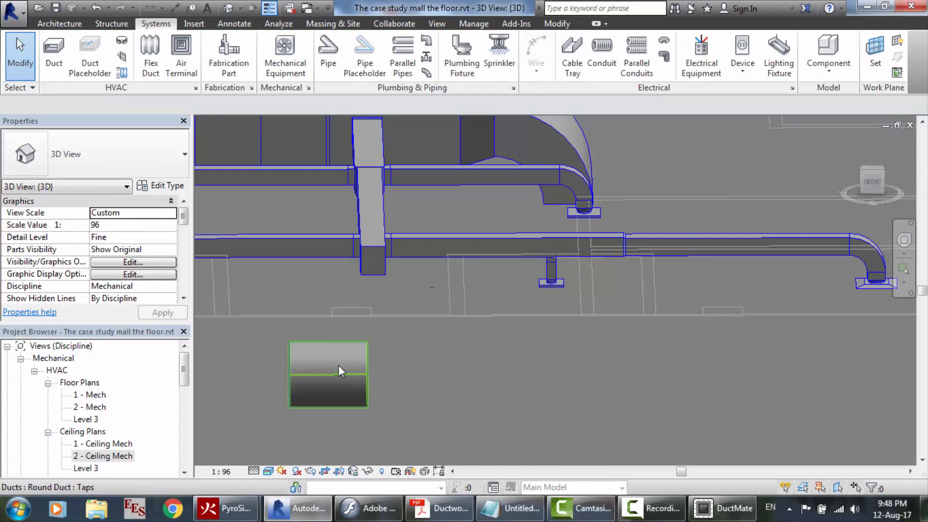
click(339, 370)
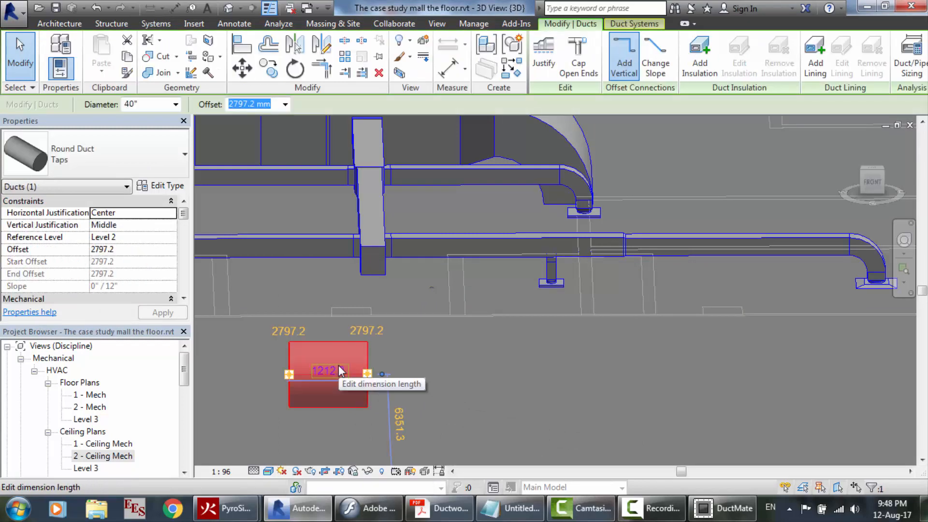
key(Delete)
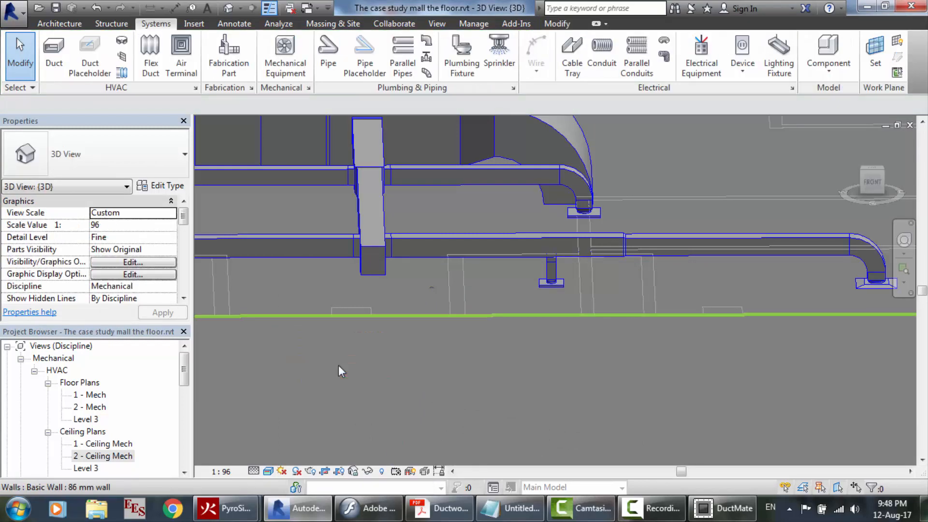
Draw an 82" x 30" duct from the large radius elbow's open end down to offset 2797.2 mm, running 3000 mm horizontally along the equipment's axis
click(903, 244)
drag(627, 330, 610, 304)
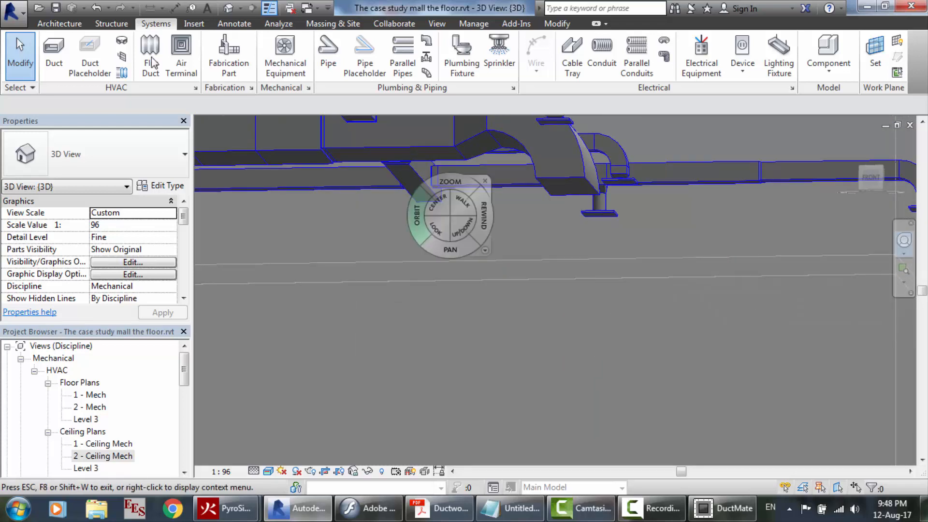
click(53, 57)
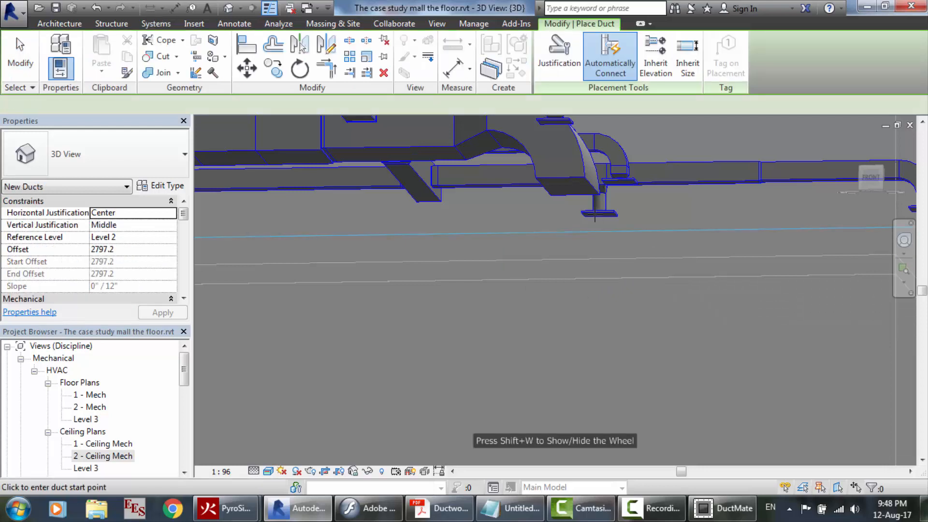
click(568, 186)
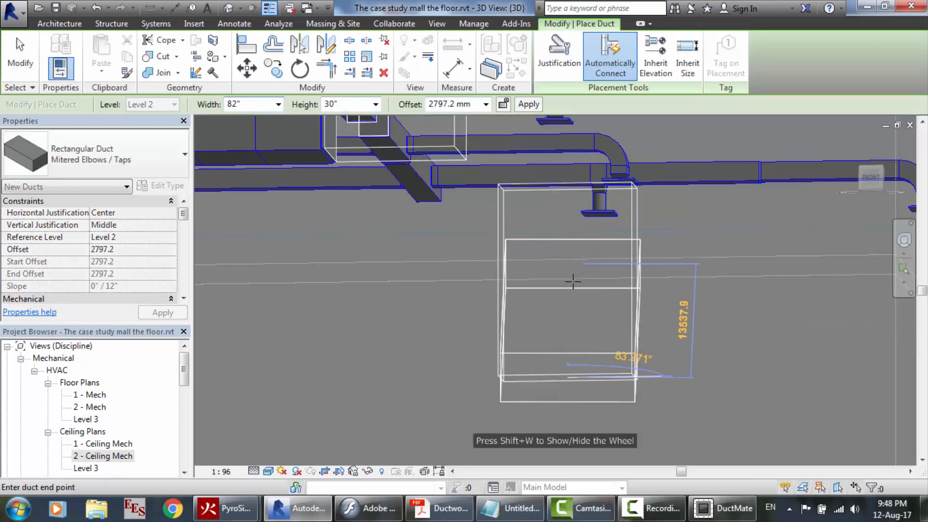
click(904, 240)
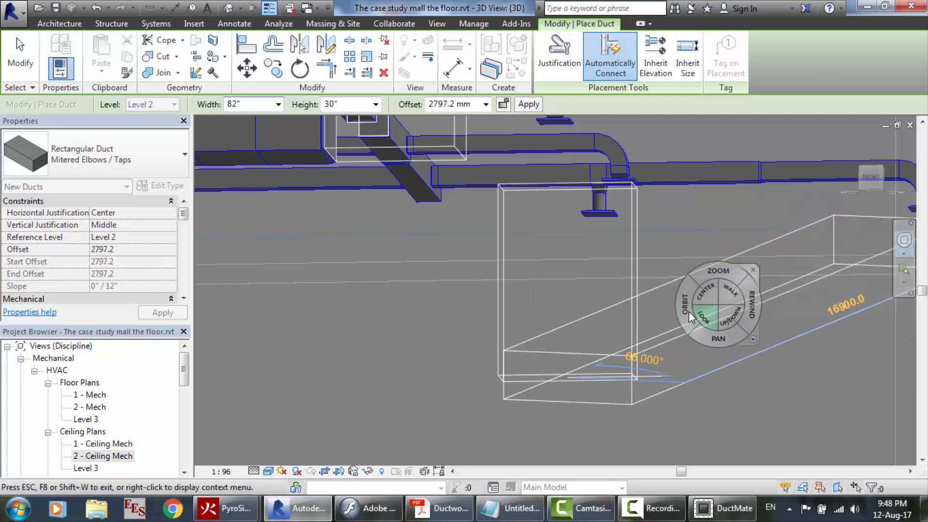
drag(689, 311, 599, 378)
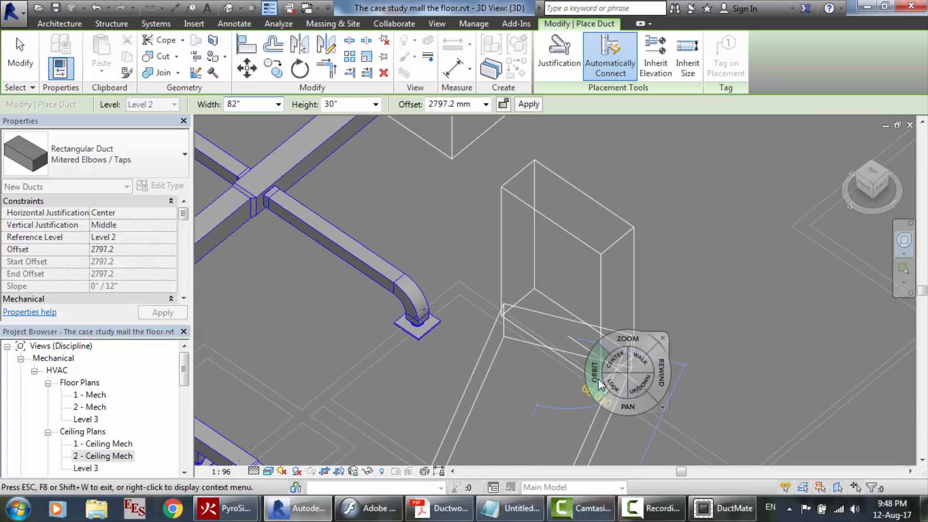
click(664, 339)
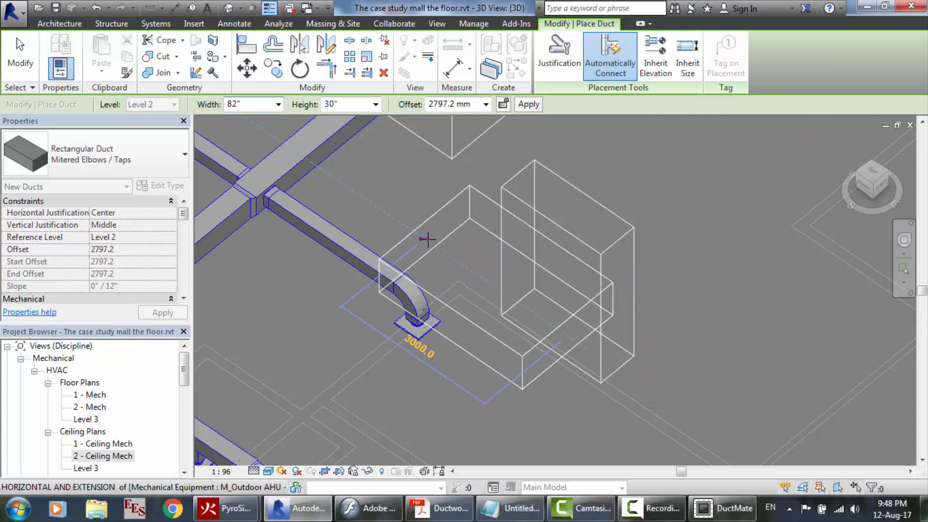
click(427, 238)
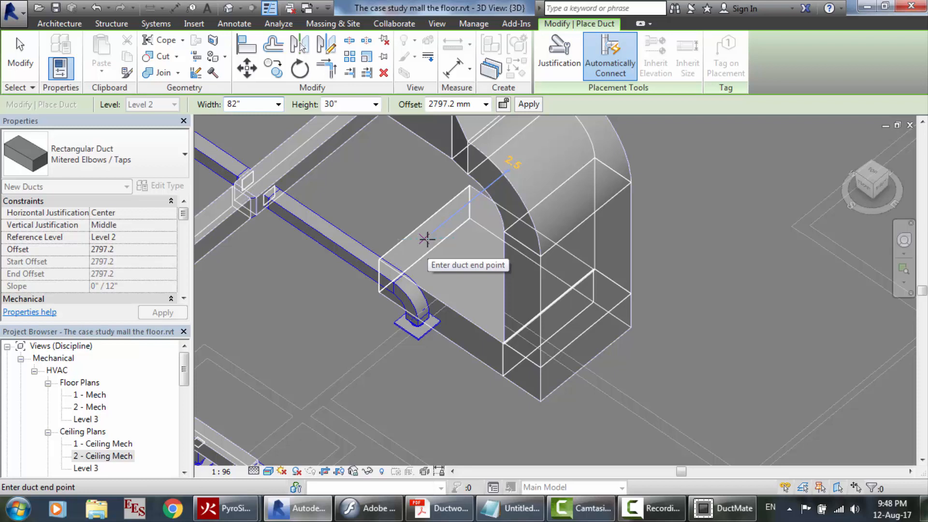
key(Escape)
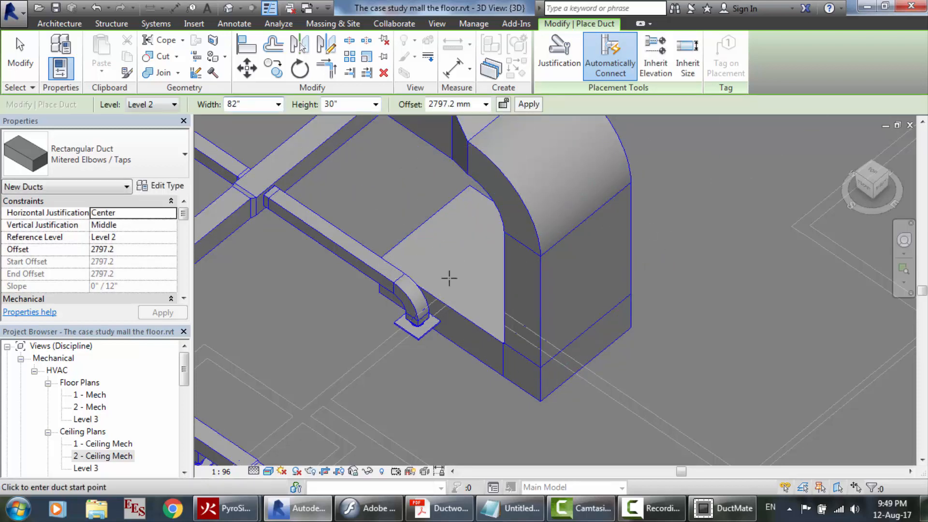
key(Escape)
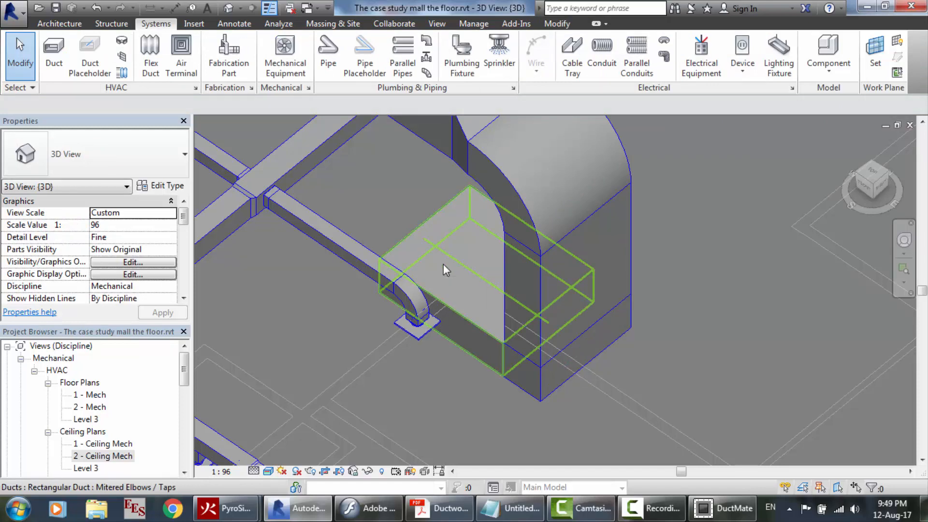
Change the vertical drop duct's type to Mitered Elbows / Tees, and finally to Radius Elbows / Taps
click(443, 264)
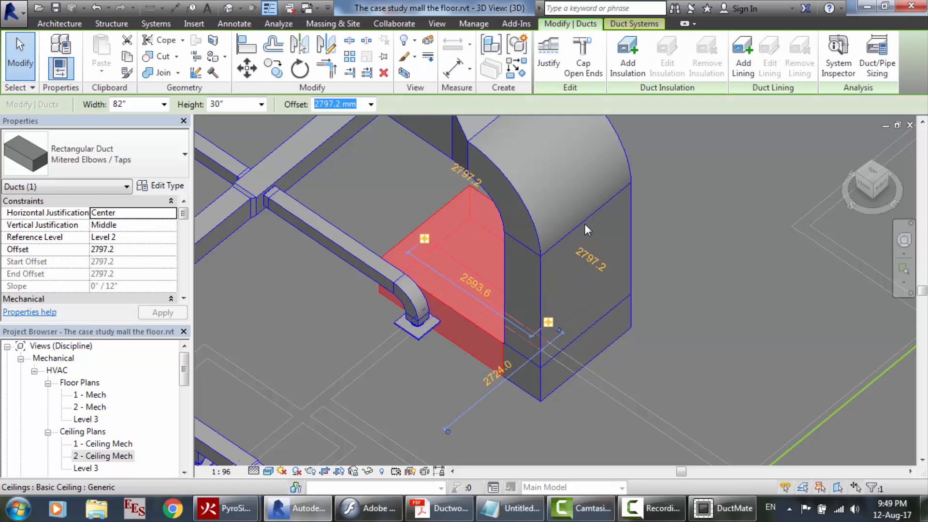
click(903, 241)
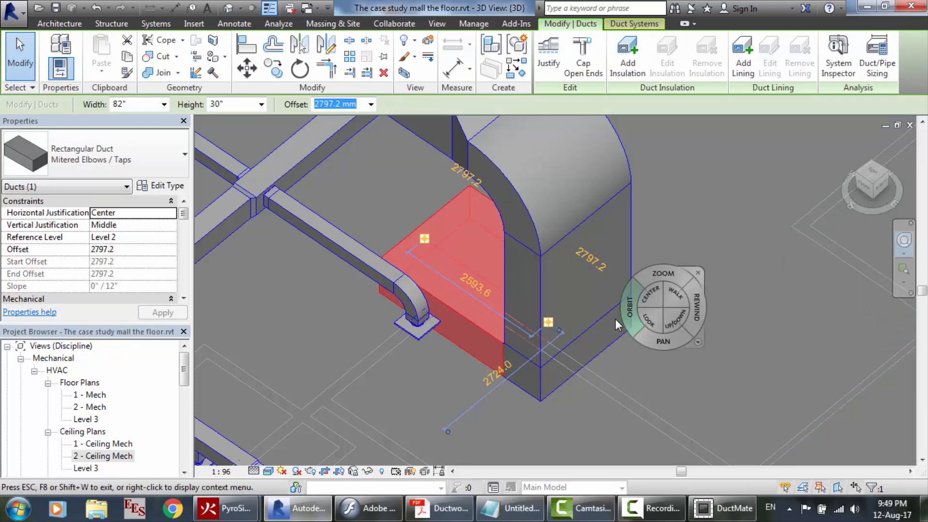
mouse_move(613, 320)
mouse_down()
mouse_move(660, 283)
mouse_move(696, 280)
mouse_move(711, 262)
mouse_move(742, 294)
mouse_move(712, 299)
mouse_move(689, 336)
mouse_move(709, 305)
mouse_up()
key(Escape)
key(Escape)
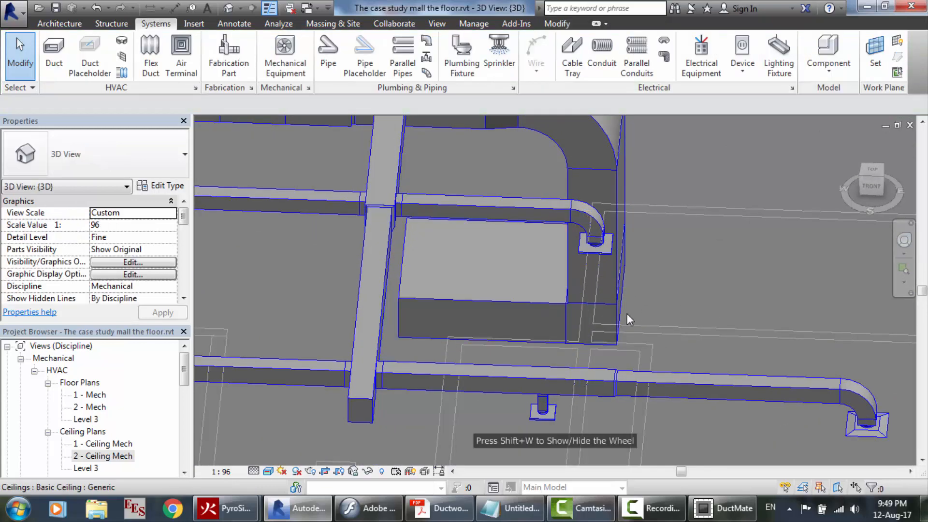
click(599, 178)
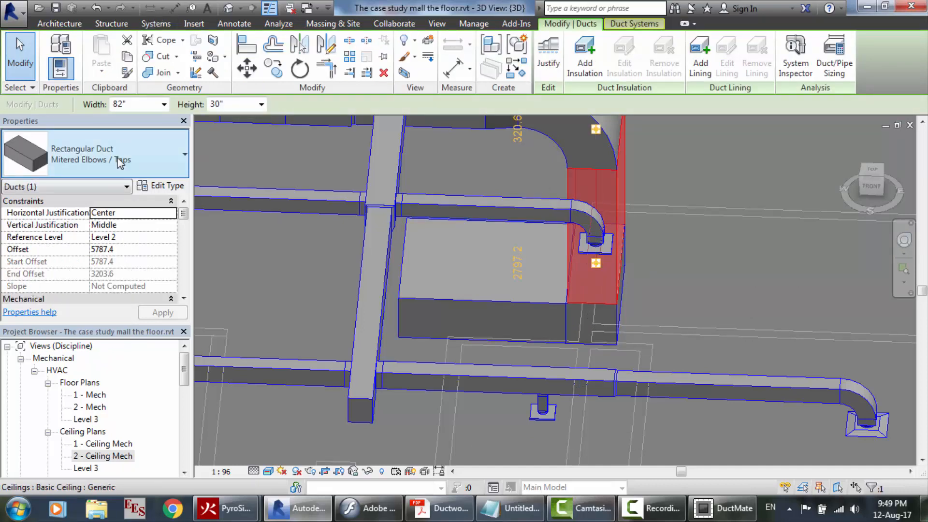
click(120, 162)
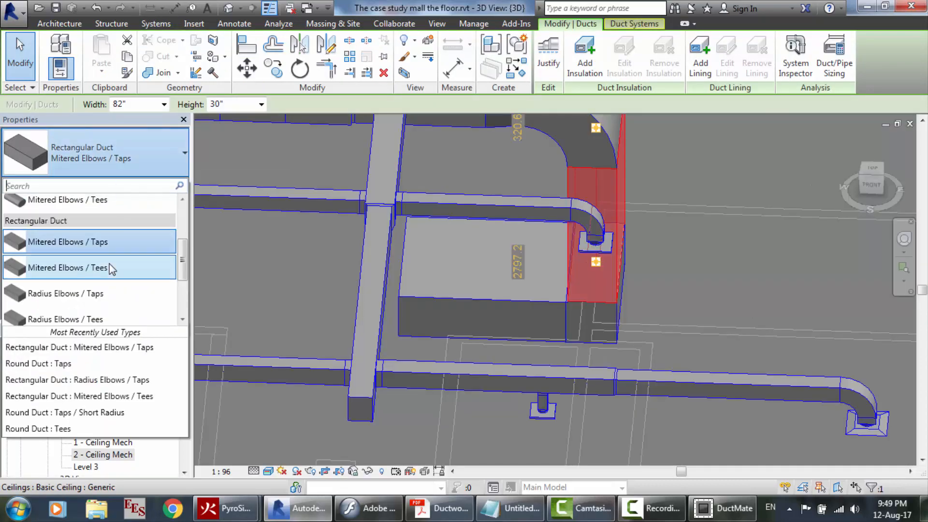
click(184, 319)
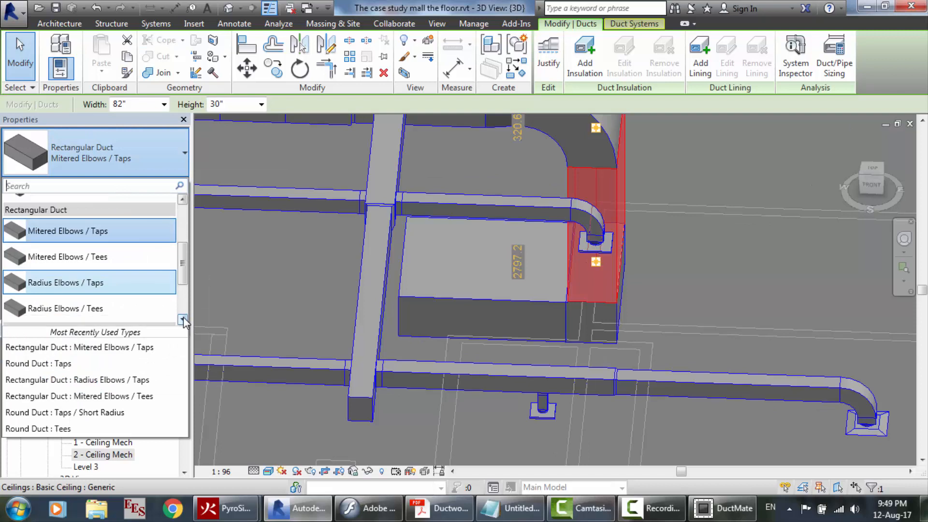
click(183, 320)
click(184, 319)
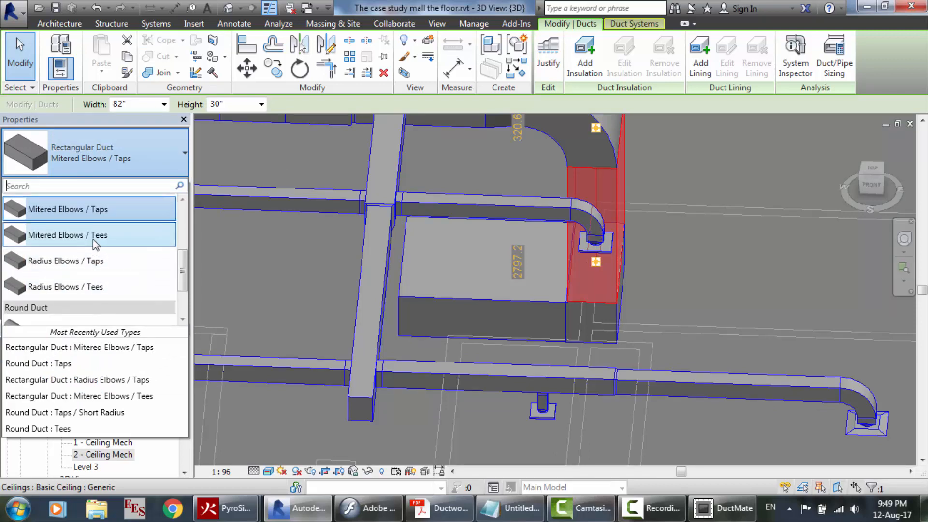
click(182, 199)
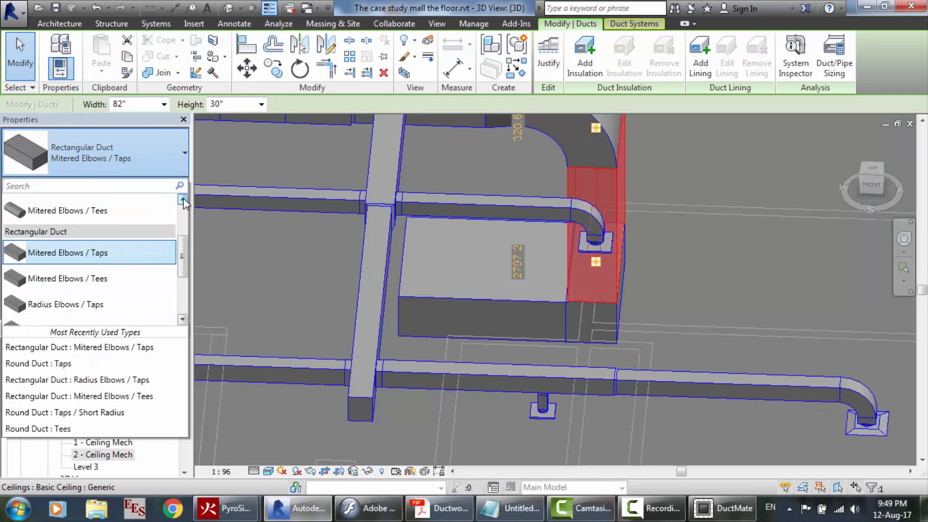
click(183, 199)
click(182, 199)
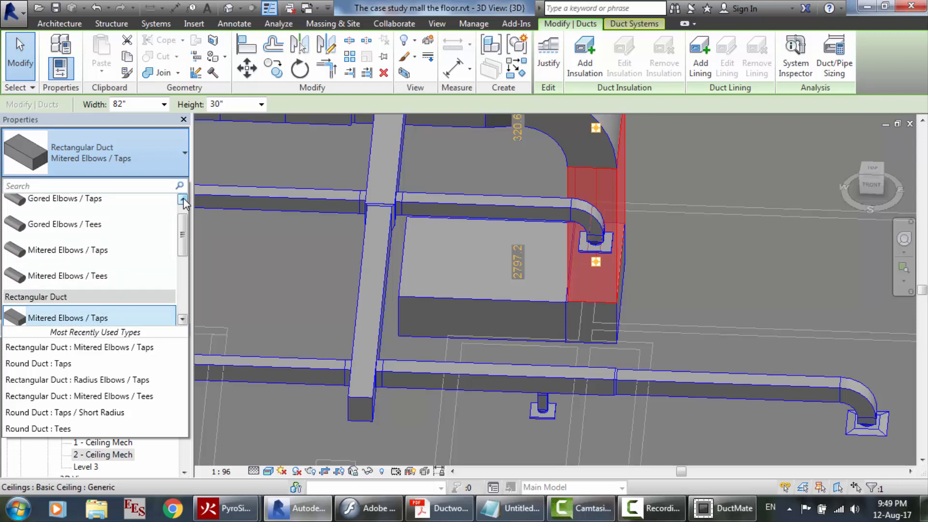
click(182, 199)
drag(186, 233, 184, 273)
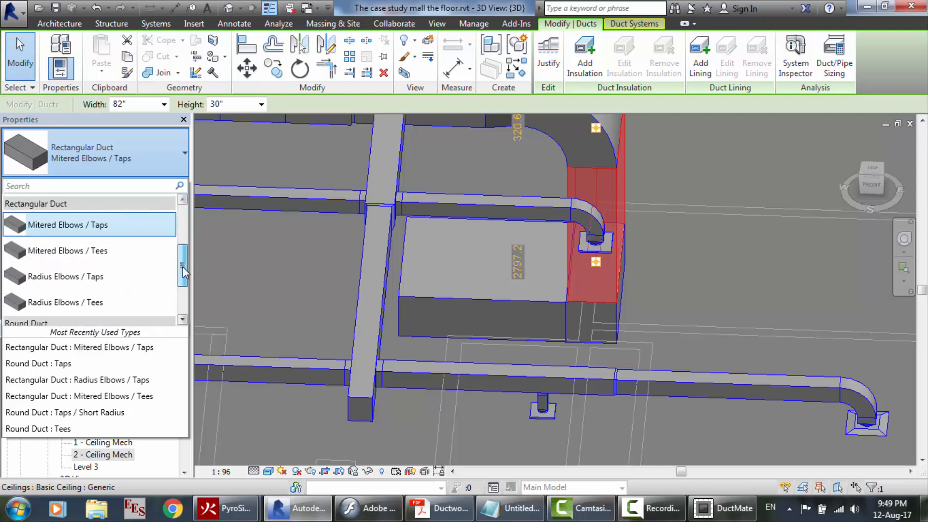
click(94, 251)
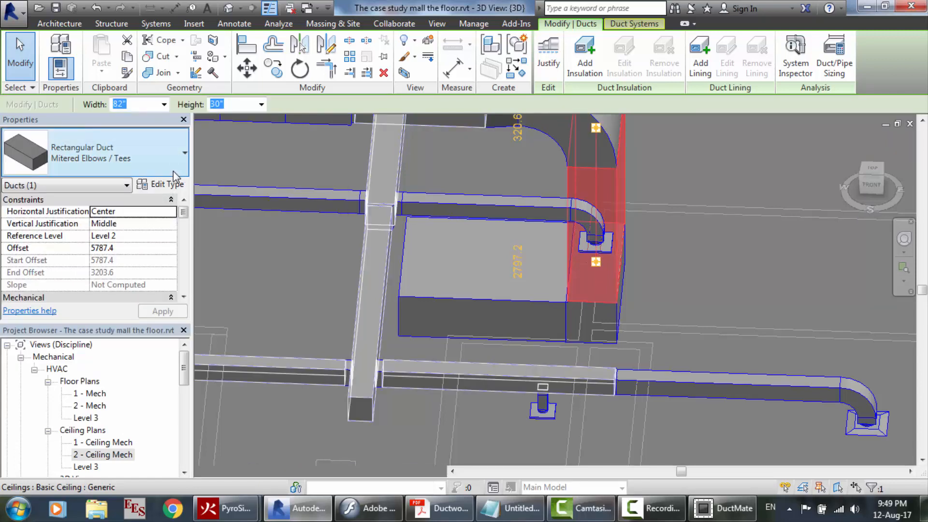
click(175, 175)
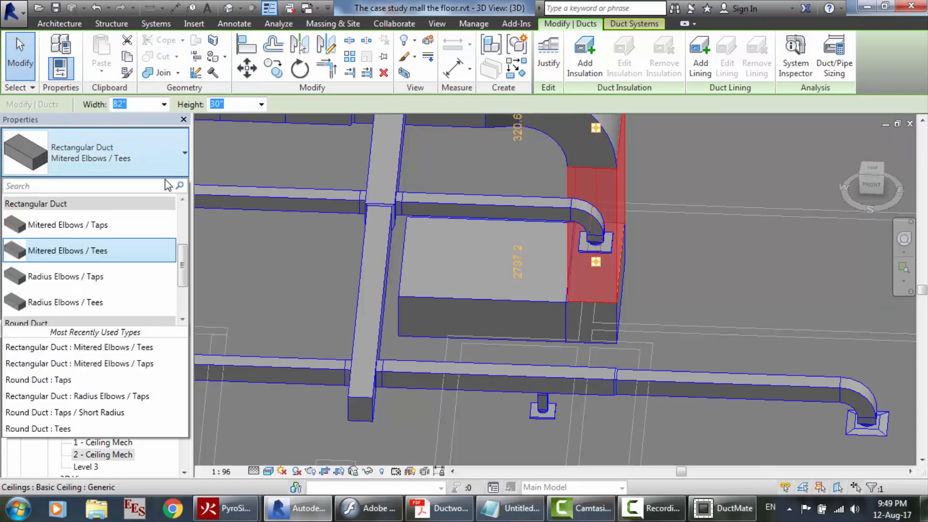
click(77, 276)
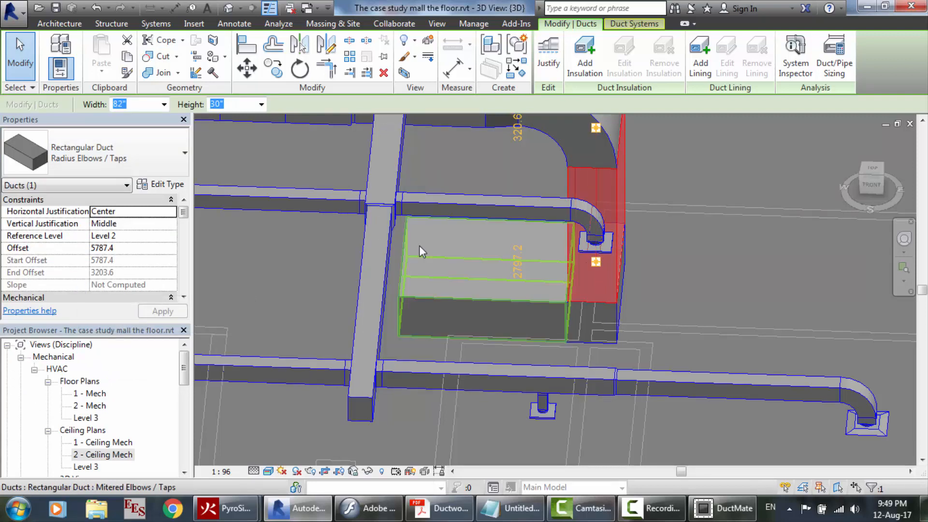
Try the Radius Elbows / Tees type on the lower horizontal duct, and delete that duct together with the vertical drop
click(548, 317)
click(133, 154)
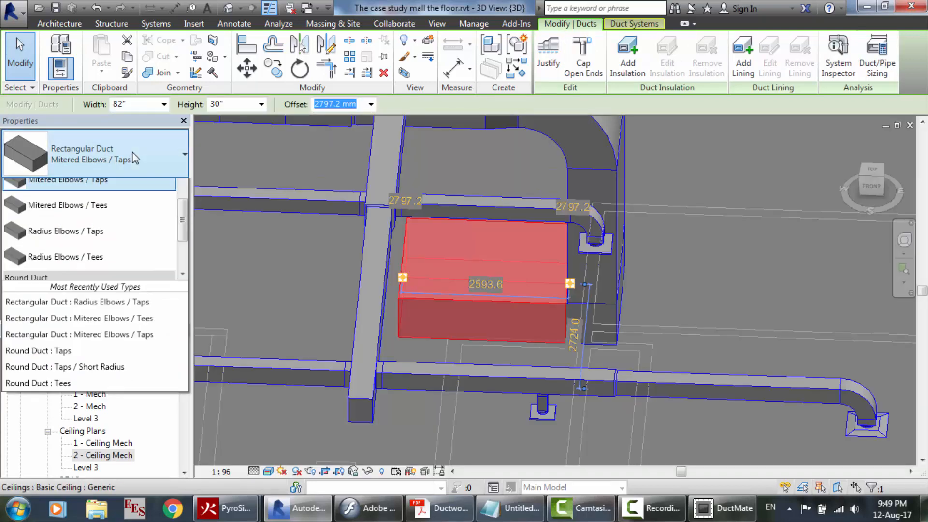
click(101, 304)
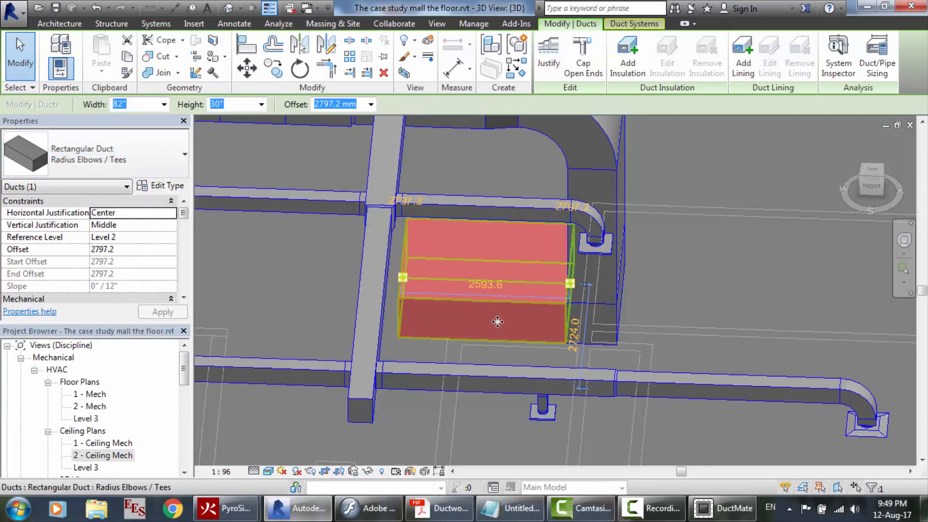
key(Delete)
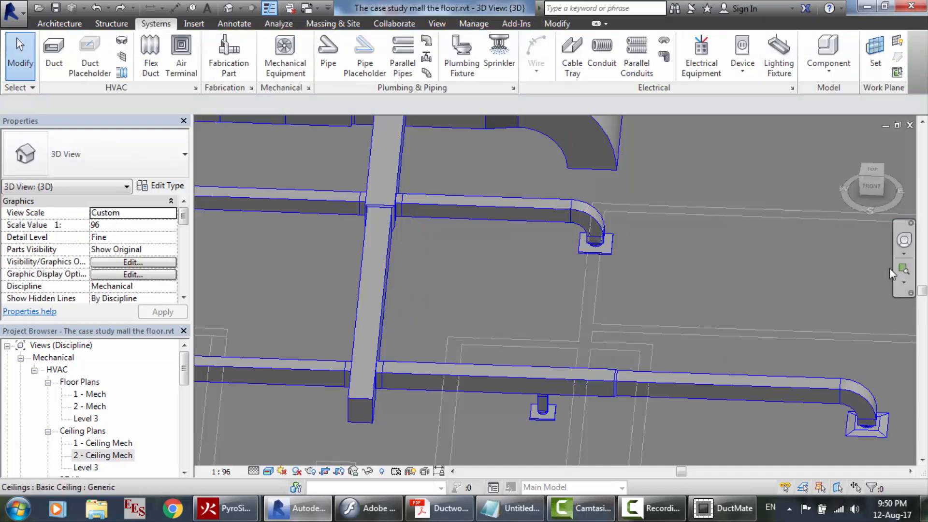
Start a new duct with the Rectangular Duct type Radius Elbows / Taps
click(902, 245)
drag(724, 283, 687, 221)
scroll(641, 277, down, 4)
scroll(642, 277, down, 2)
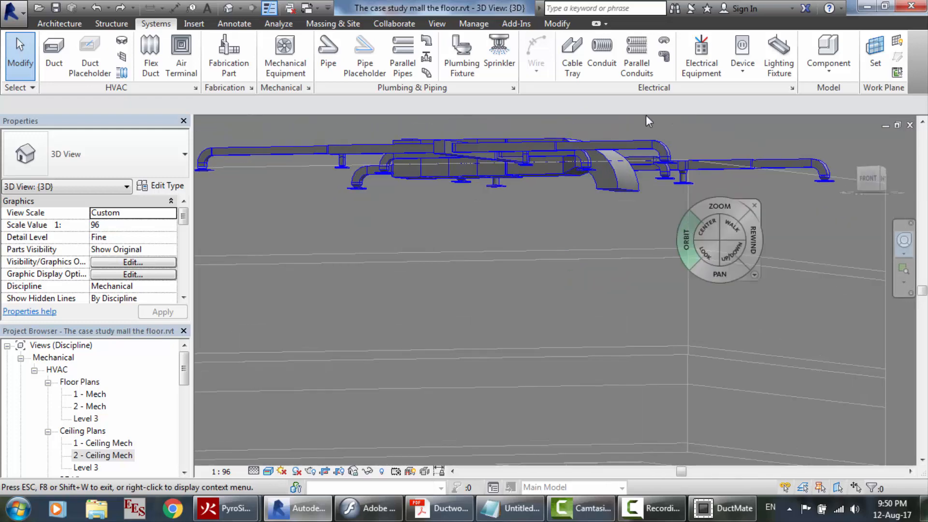
scroll(646, 114, up, 4)
scroll(646, 111, up, 1)
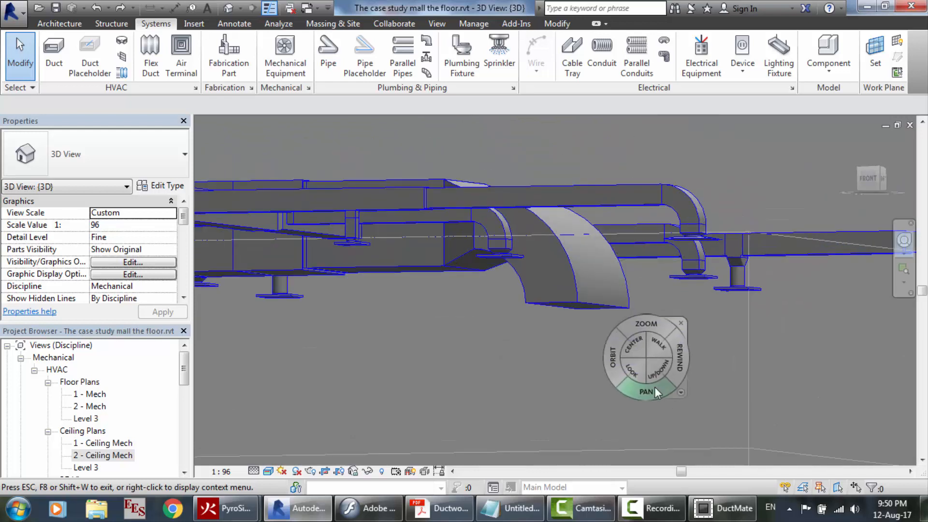
mouse_move(613, 361)
mouse_down()
mouse_move(623, 352)
mouse_move(624, 360)
mouse_up()
click(54, 53)
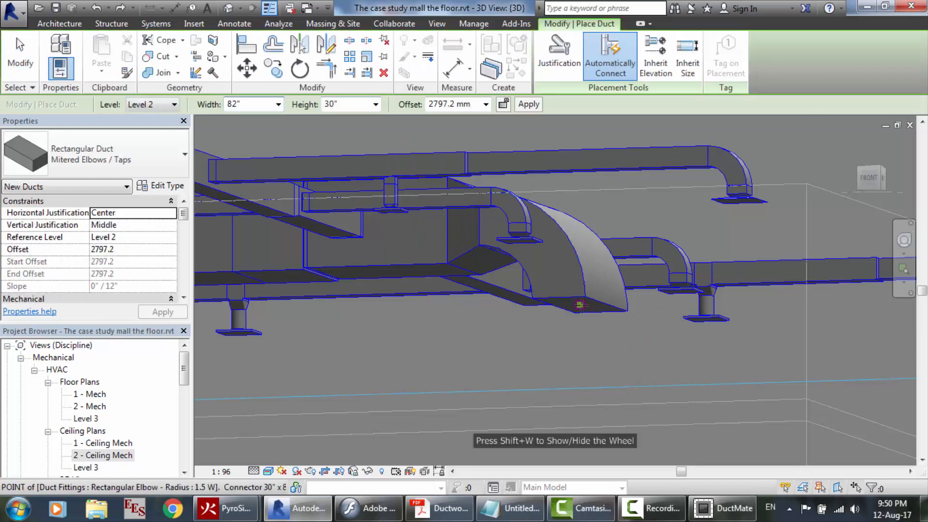
click(110, 154)
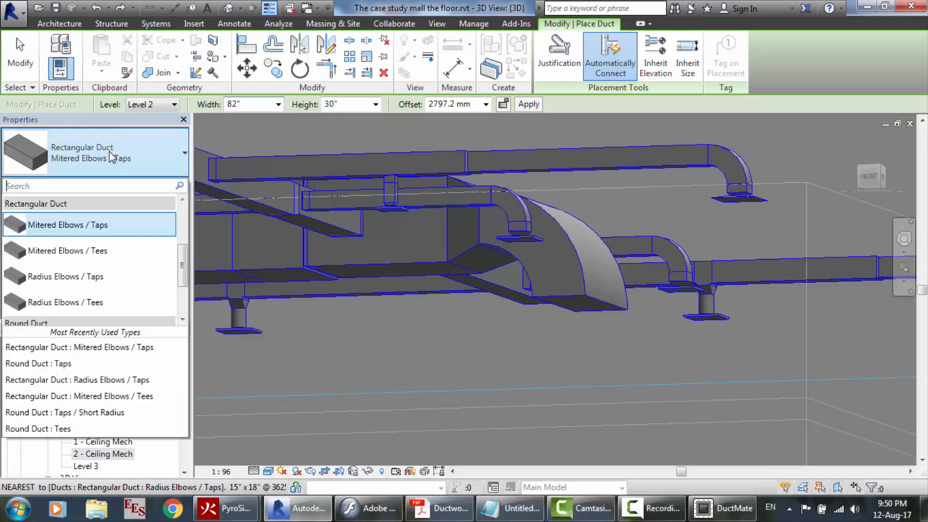
click(93, 278)
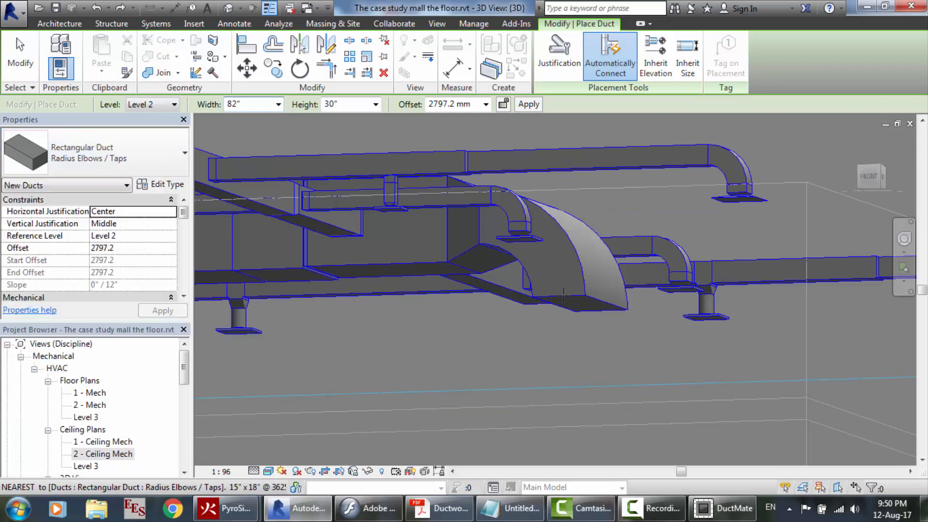
key(Escape)
Draw an 82" x 30" duct from the large elbow's open end down to offset 2797.2 mm, running 3900 mm horizontally back beneath the equipment
click(579, 304)
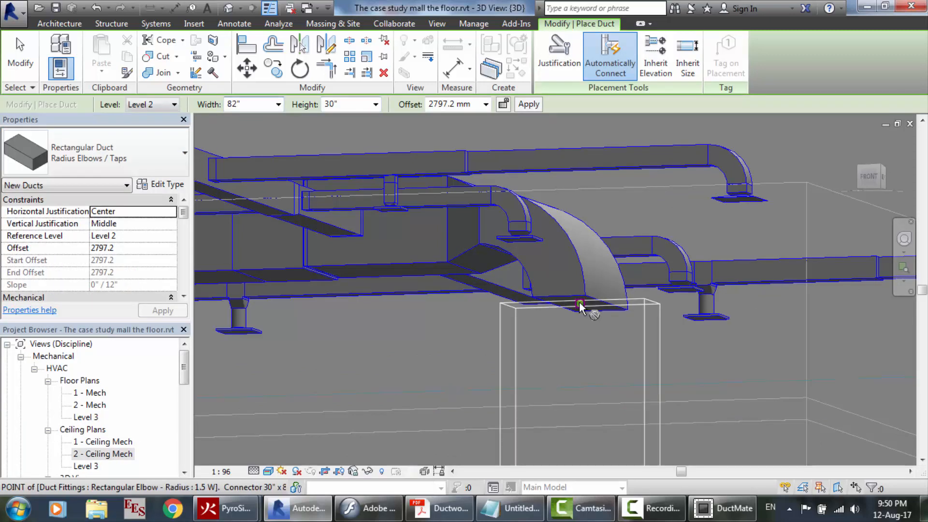
scroll(581, 357, down, 5)
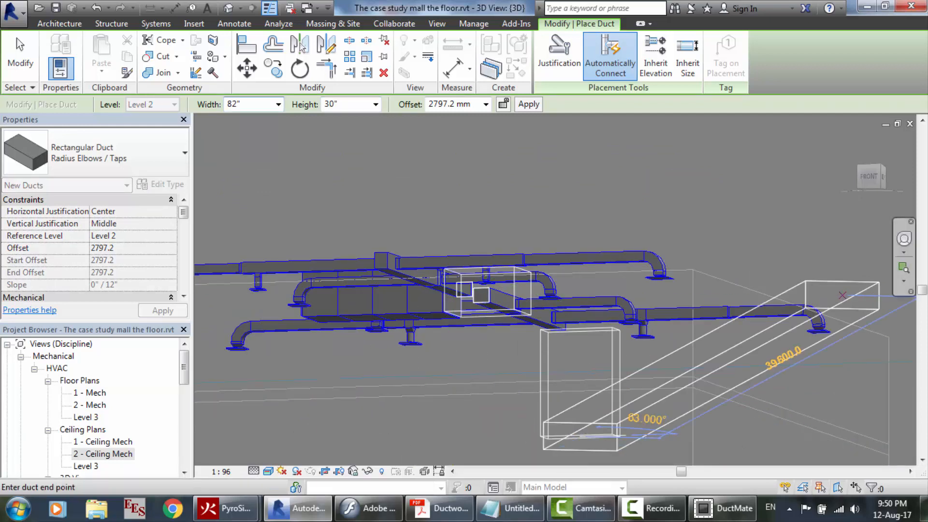
click(905, 239)
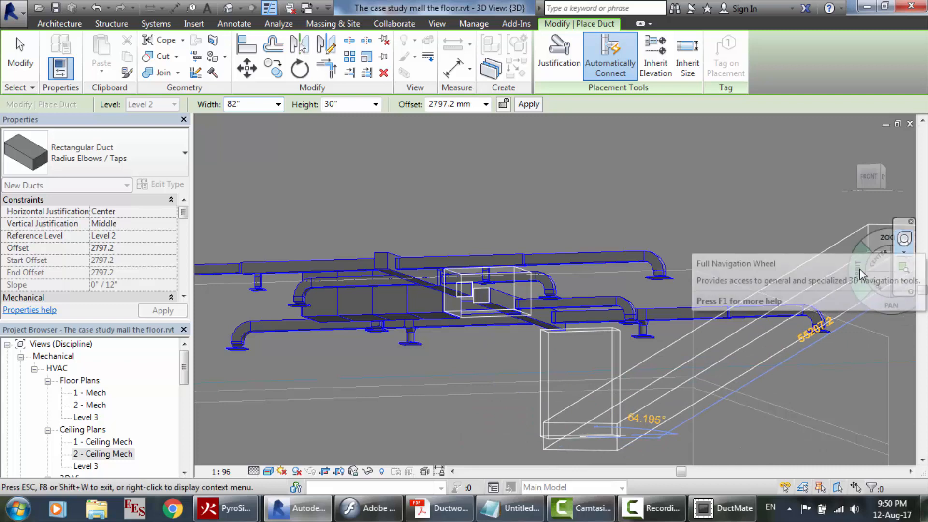
mouse_move(714, 335)
mouse_down()
mouse_move(714, 372)
mouse_move(697, 391)
mouse_up()
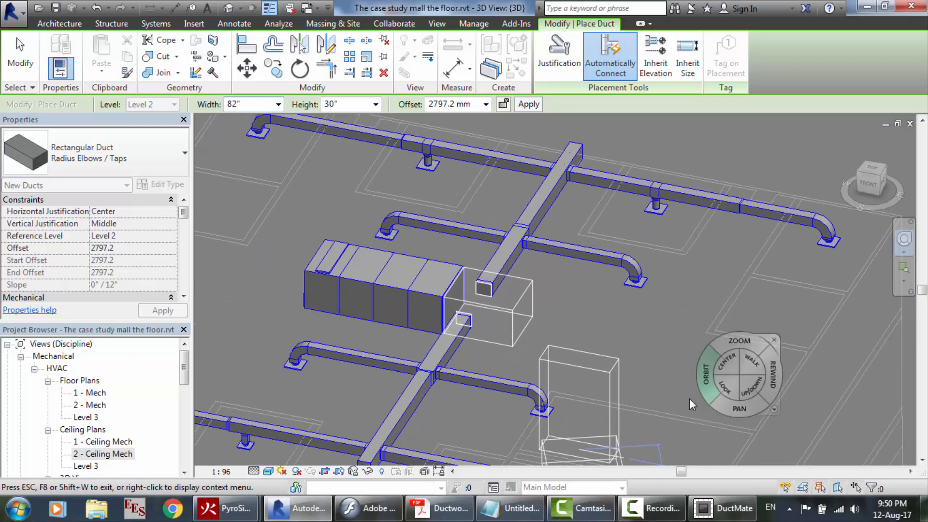
scroll(633, 444, down, 3)
scroll(620, 479, up, 3)
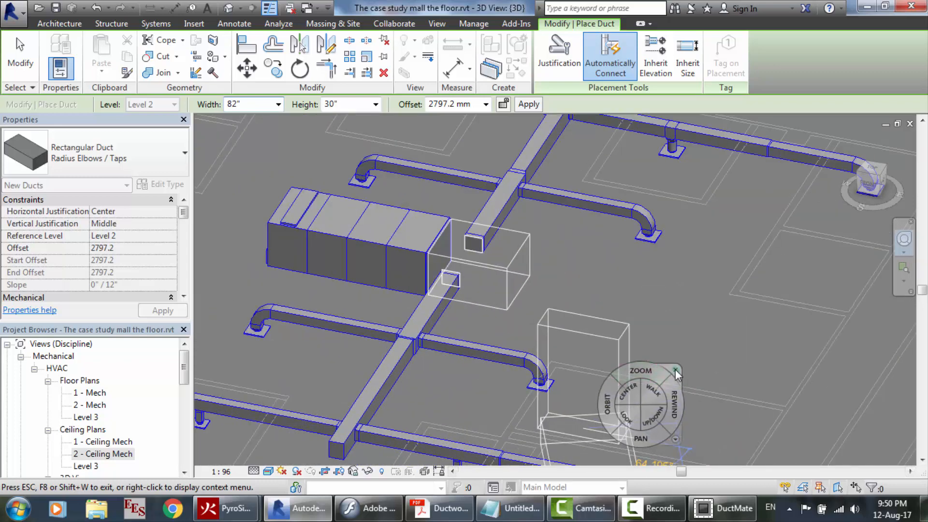
click(676, 370)
click(541, 382)
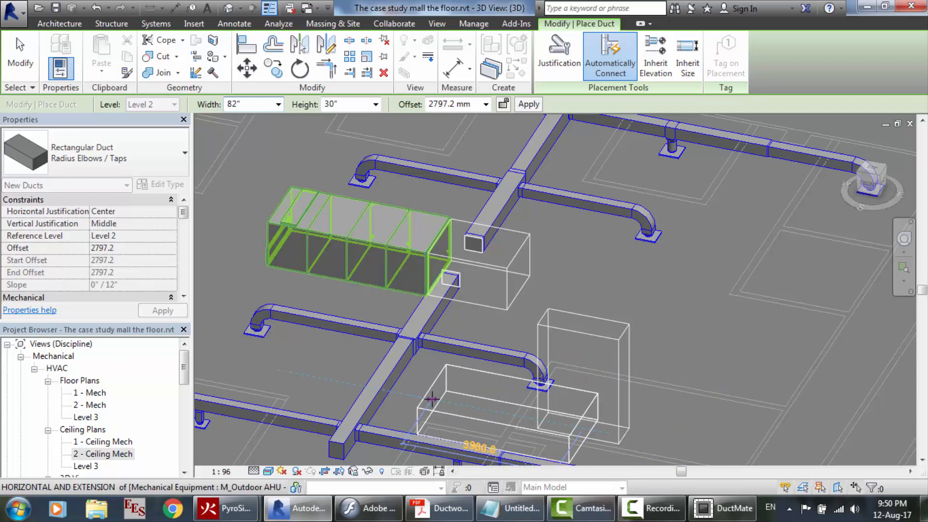
click(432, 399)
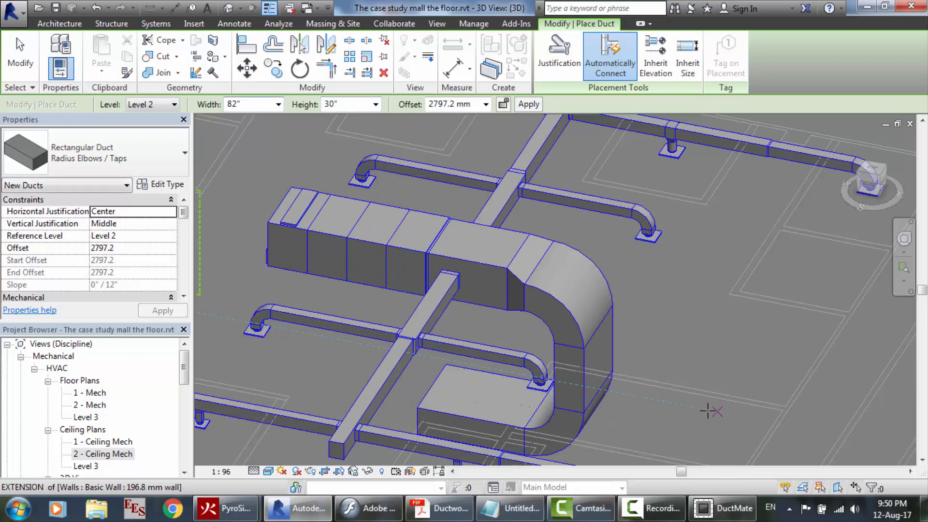
key(Escape)
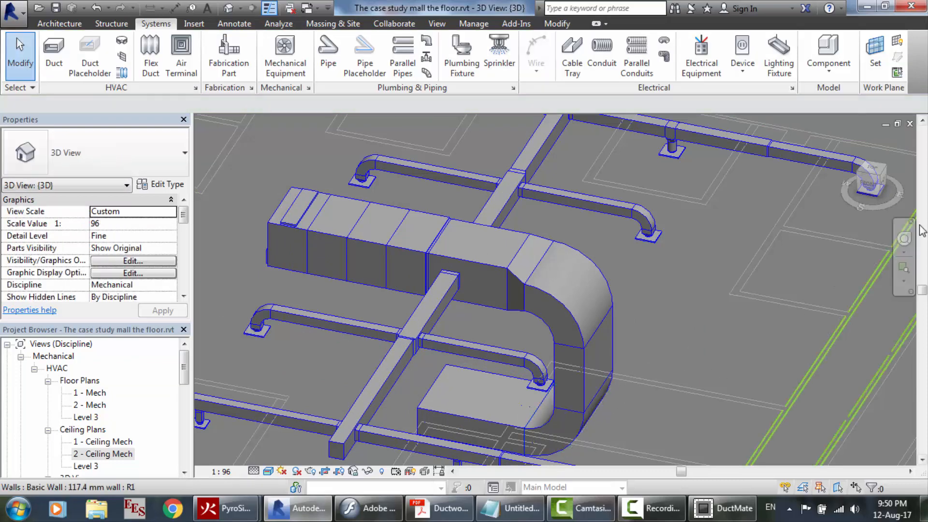
Examine the redrawn vertical drop, its lower radius elbow and the horizontal 82" x 30" duct from several angles
click(904, 239)
drag(715, 311, 757, 313)
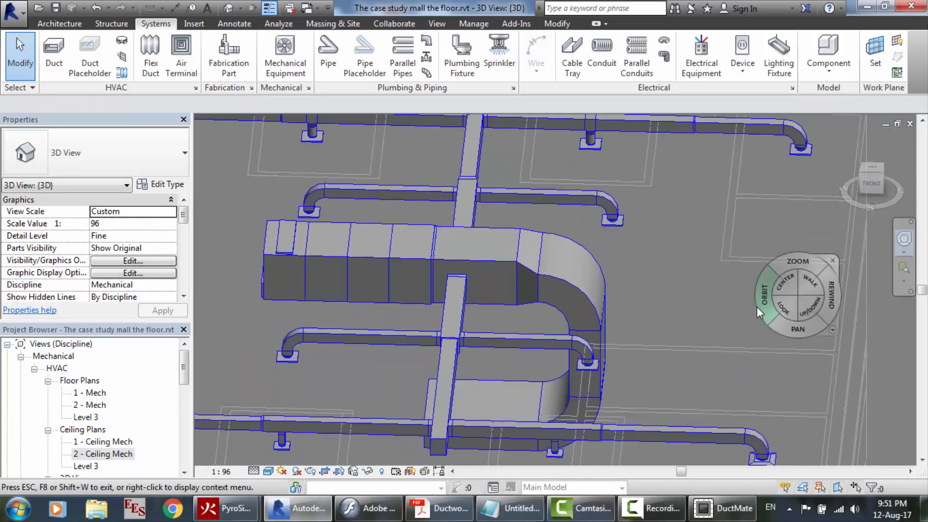
key(Escape)
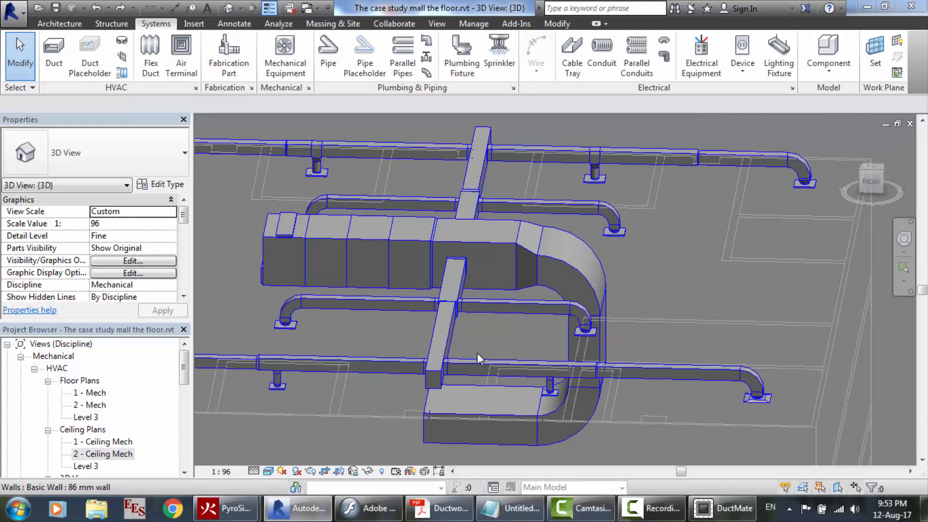
click(455, 405)
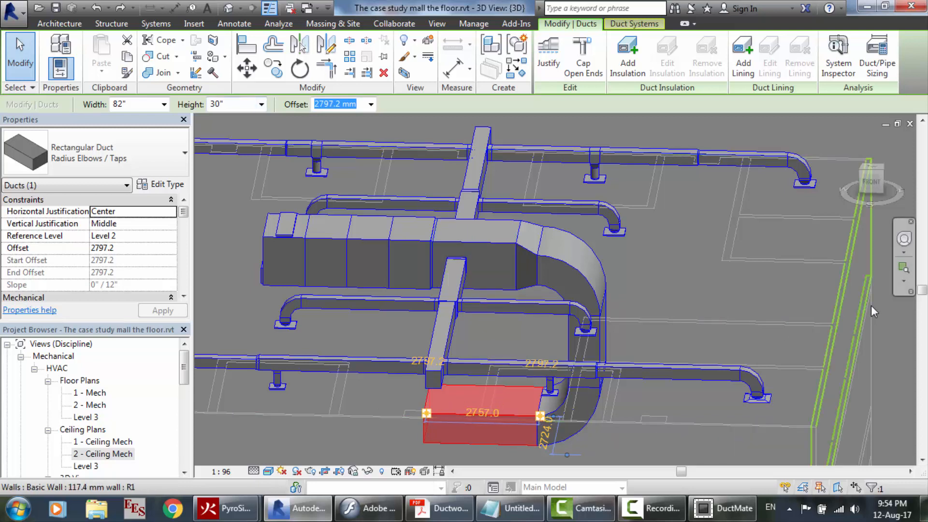
click(911, 243)
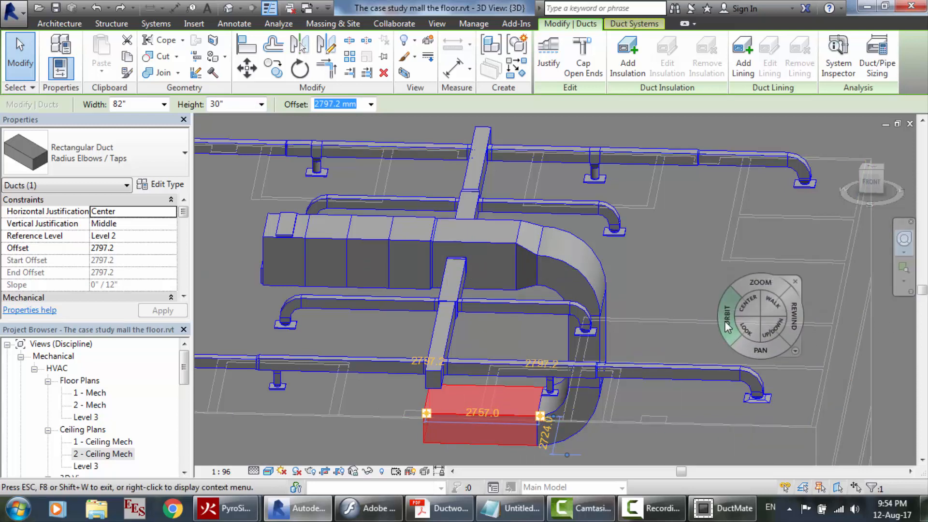
drag(732, 322, 765, 315)
key(Escape)
key(Escape)
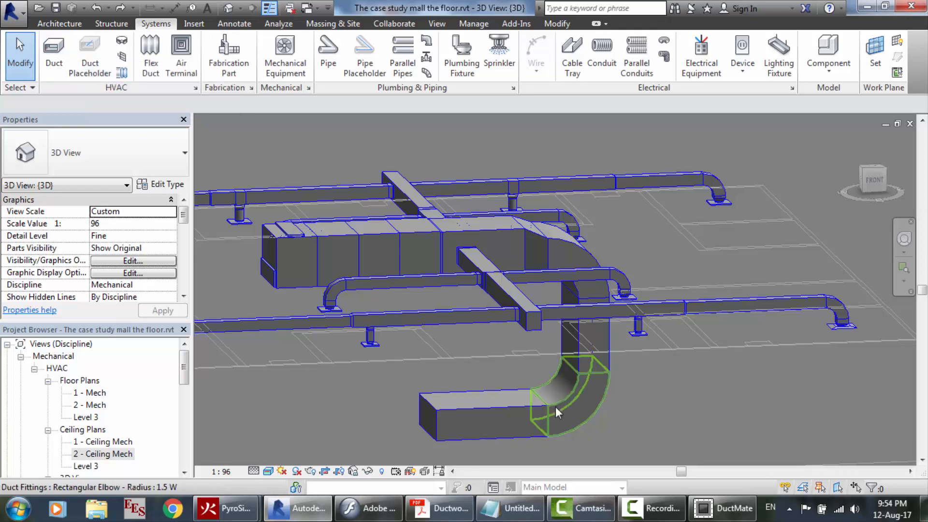
Check the equivalent diameter in DuctMate and draw a 40" round duct 1700 mm straight out from the lower rectangular duct's open end in Revit
click(723, 508)
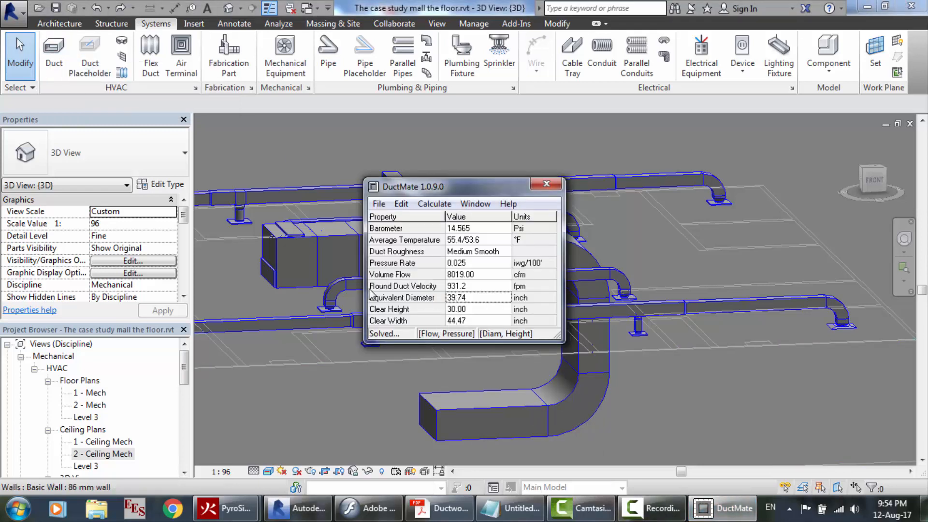
click(54, 57)
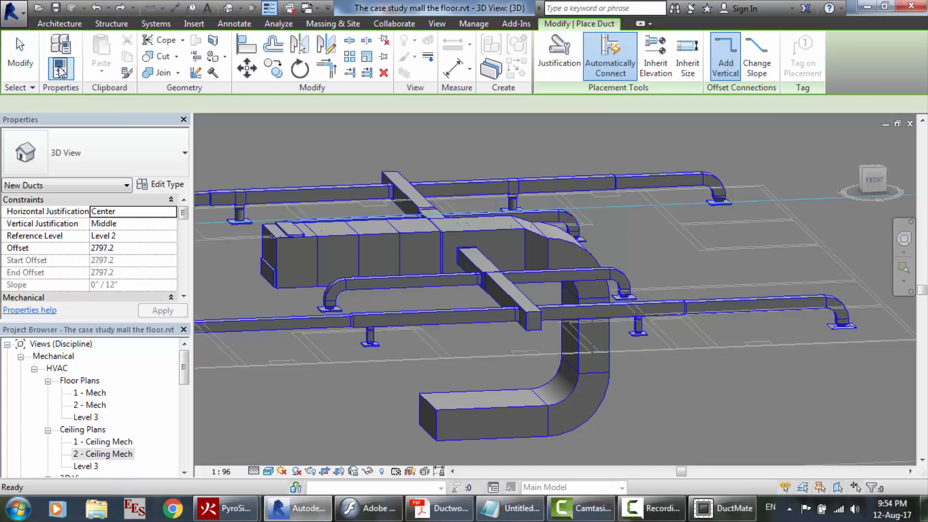
click(427, 416)
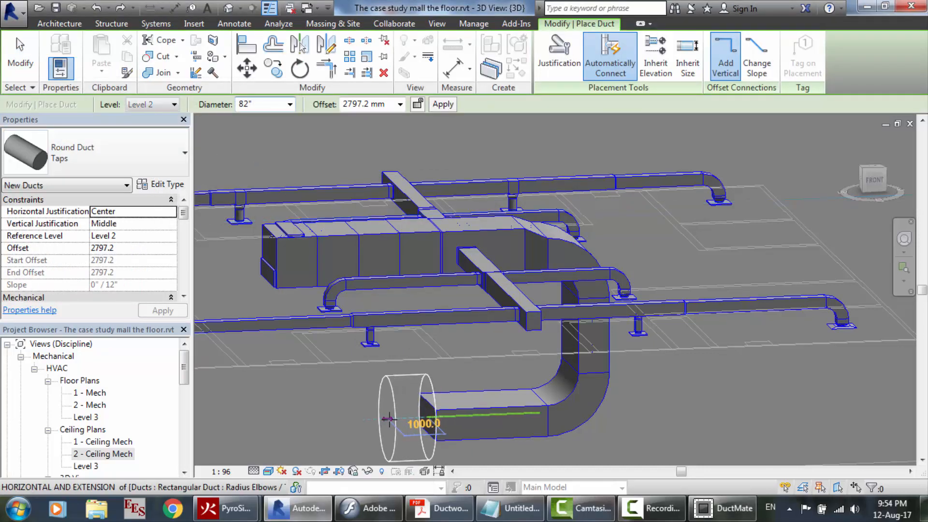
click(260, 104)
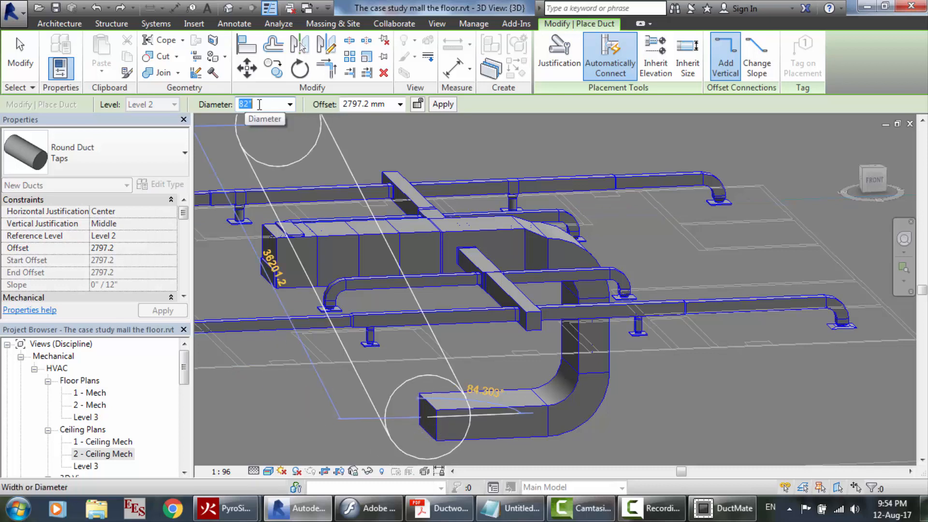
text(40)
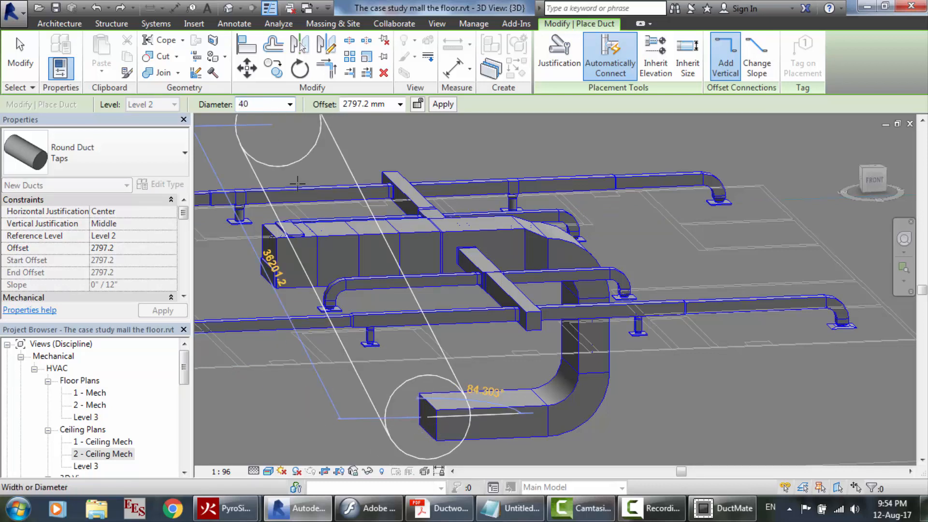
key(Return)
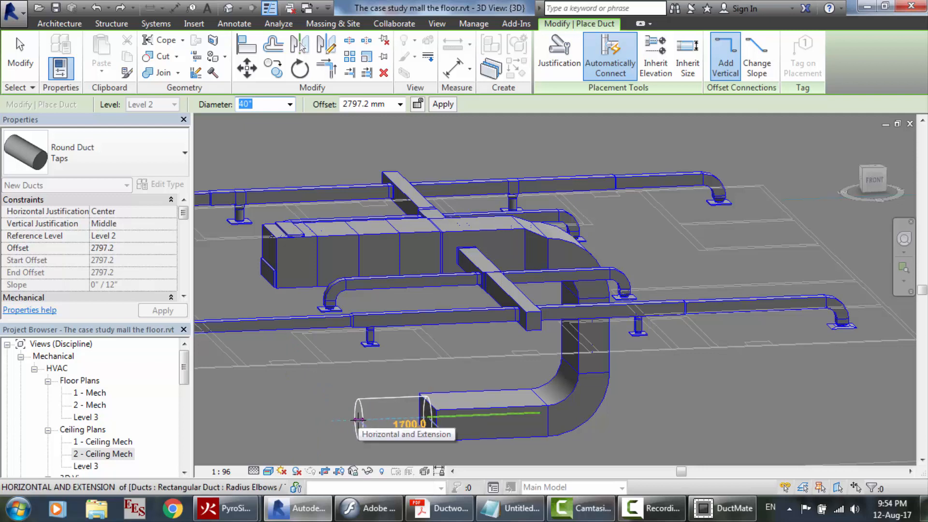
click(358, 420)
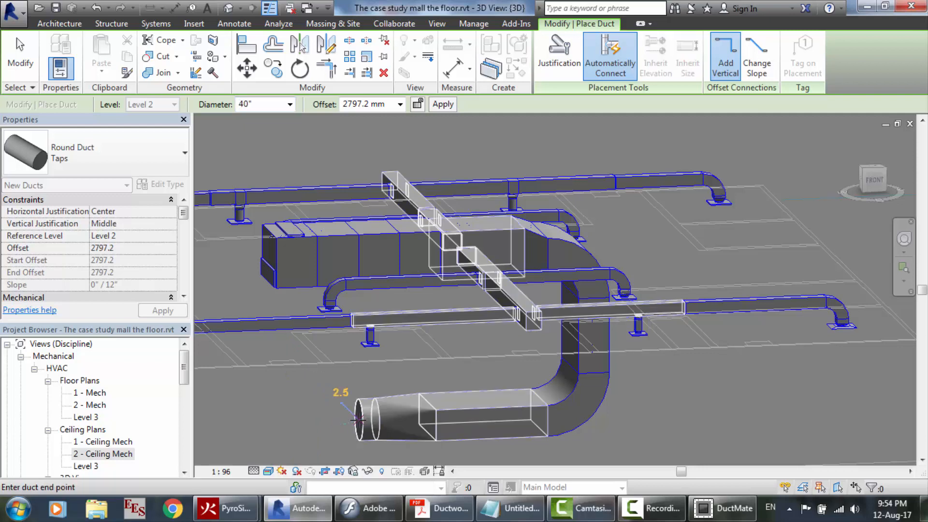
key(Escape)
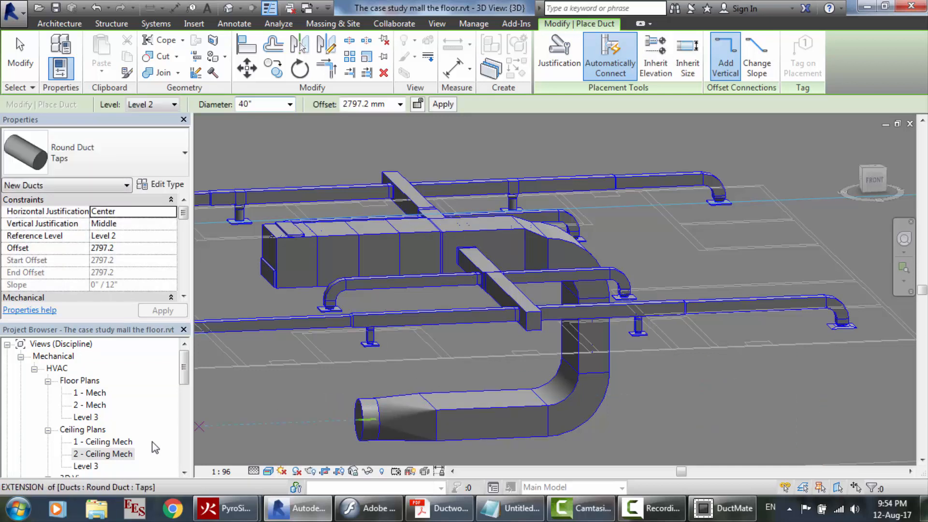
Open the 2 - Ceiling Mech ceiling plan and set the short round duct's length to 1000 mm
double_click(124, 454)
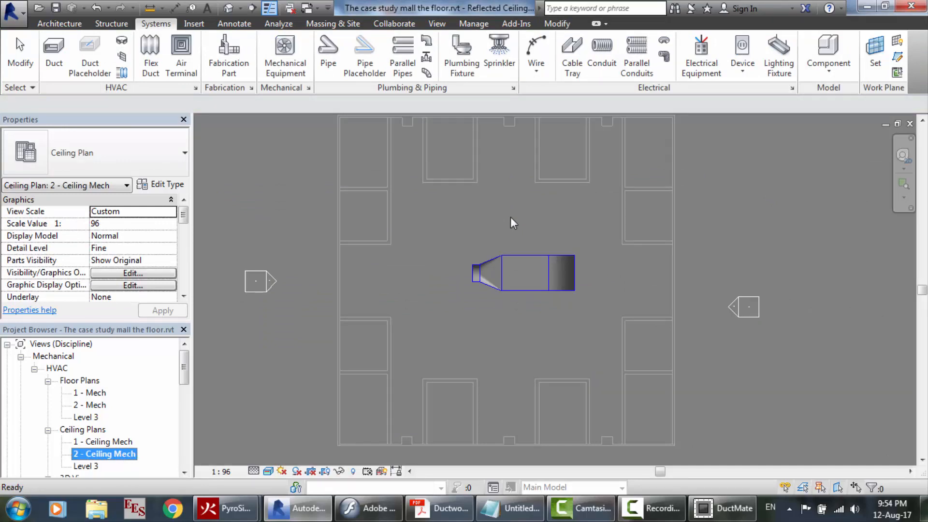
scroll(547, 243, up, 5)
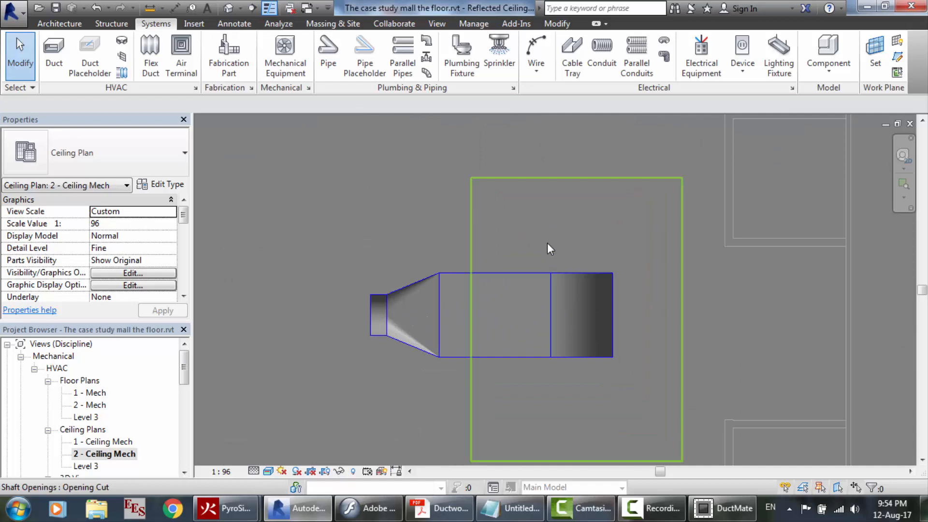
scroll(380, 317, down, 2)
click(380, 319)
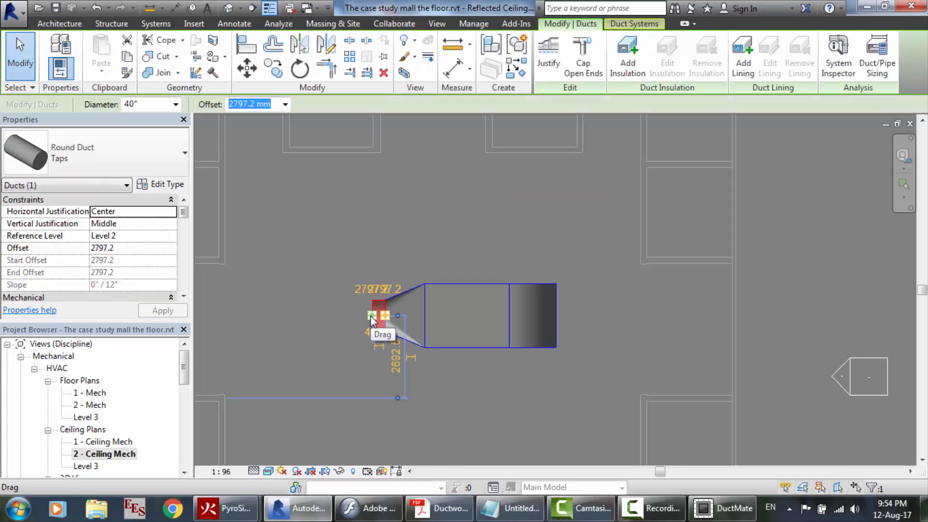
drag(371, 315, 349, 316)
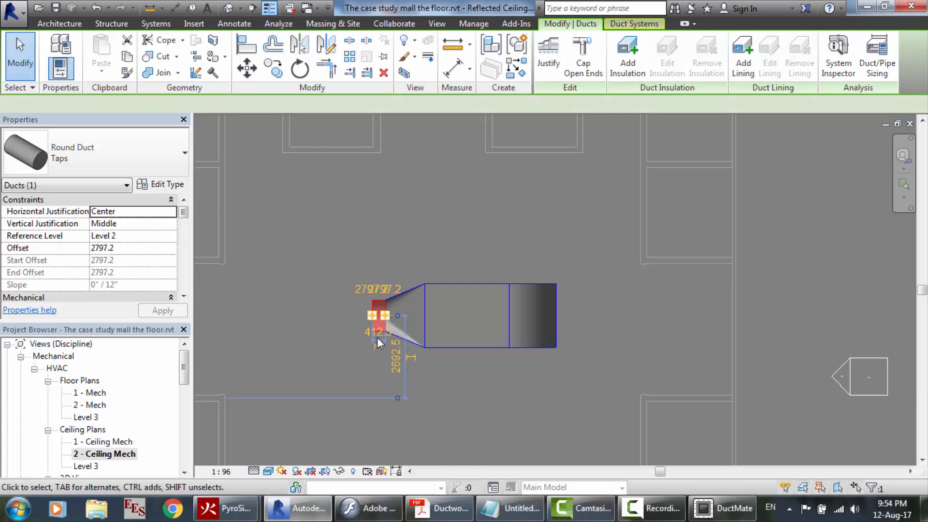
scroll(377, 339, up, 3)
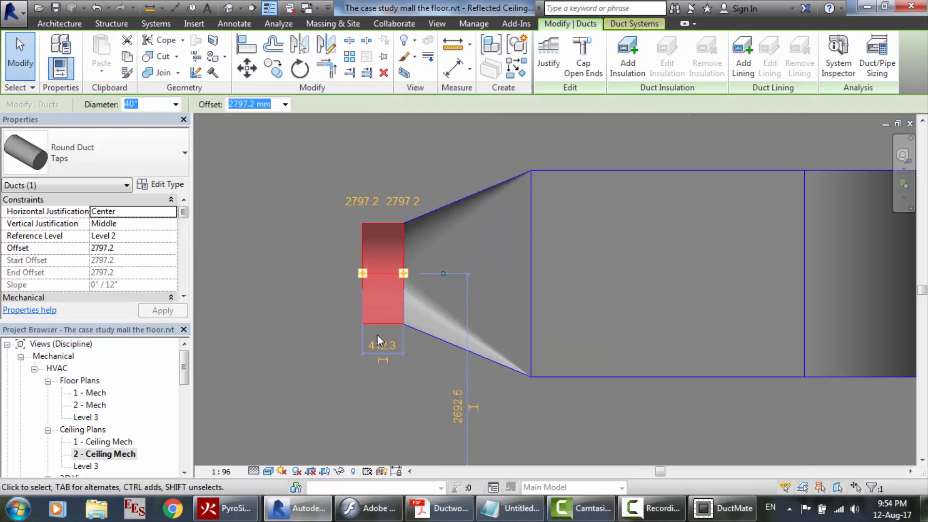
click(380, 348)
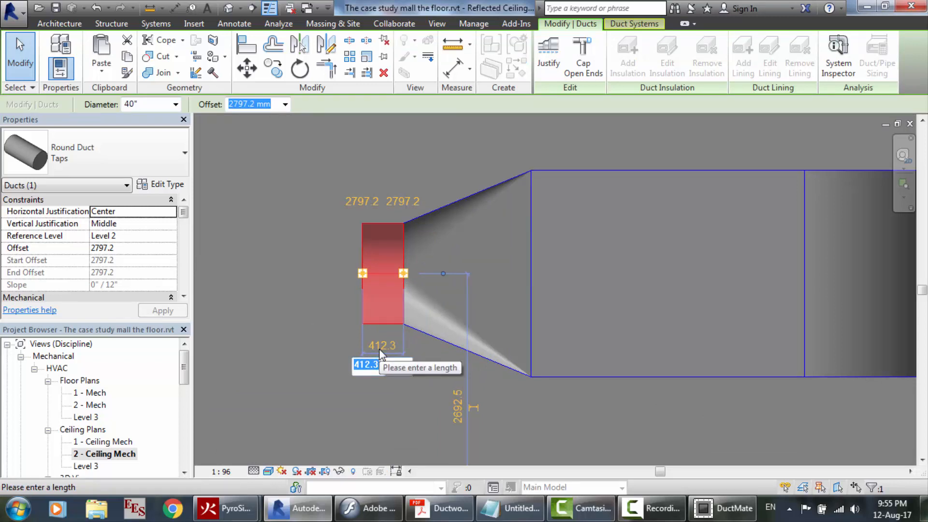
text(1000)
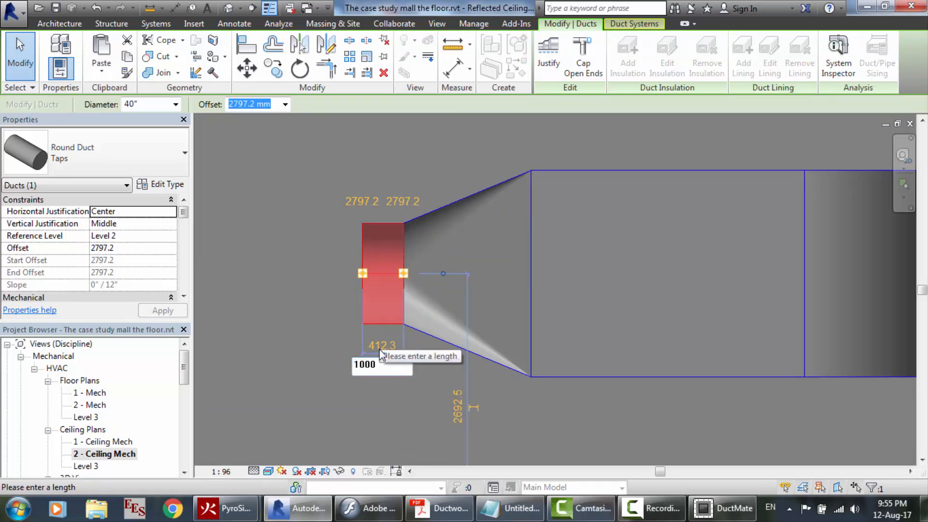
key(Return)
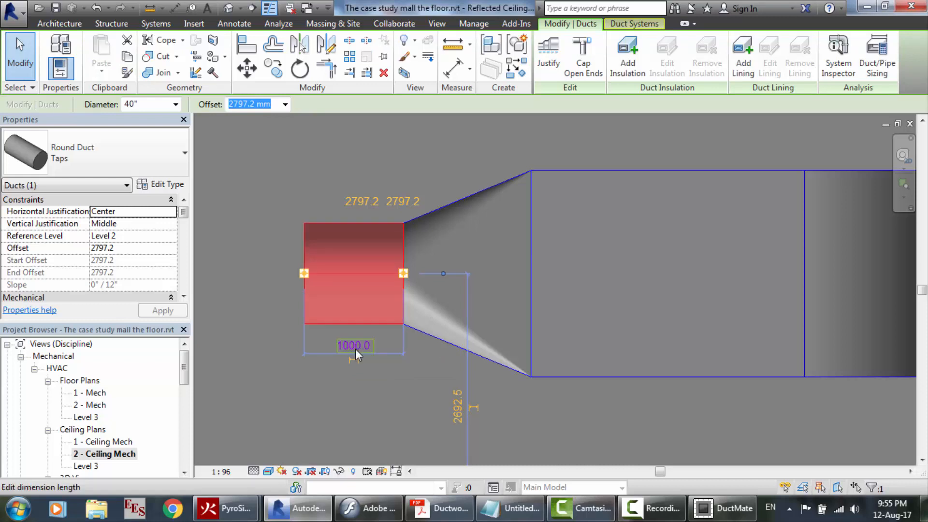
click(305, 274)
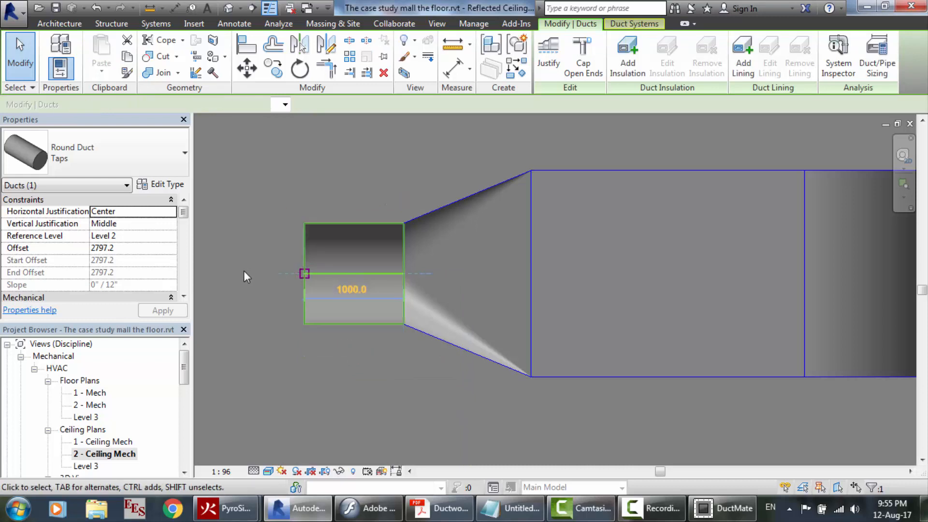
Extend the 40" round duct from its open end by about 2224 mm at offset 2797.2 mm, aligned with the upper room's wall
scroll(263, 269, down, 4)
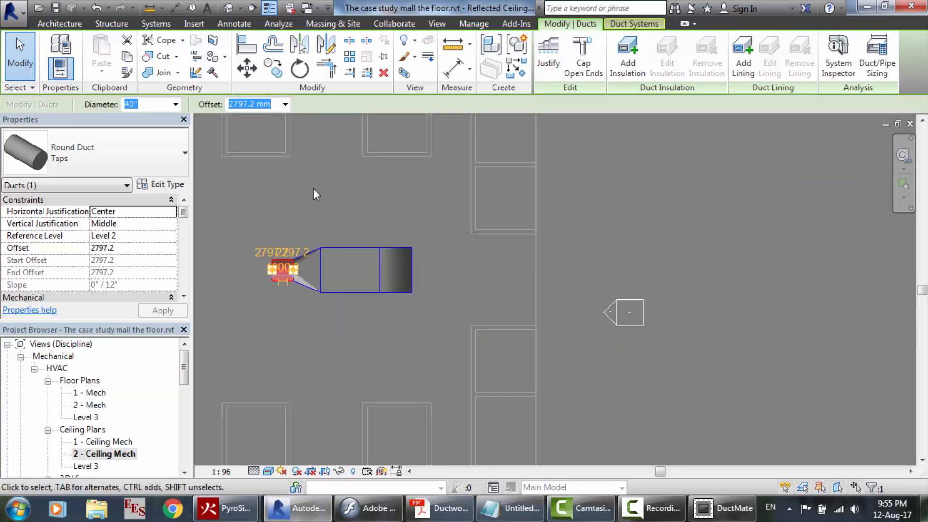
scroll(314, 189, down, 4)
scroll(244, 170, up, 3)
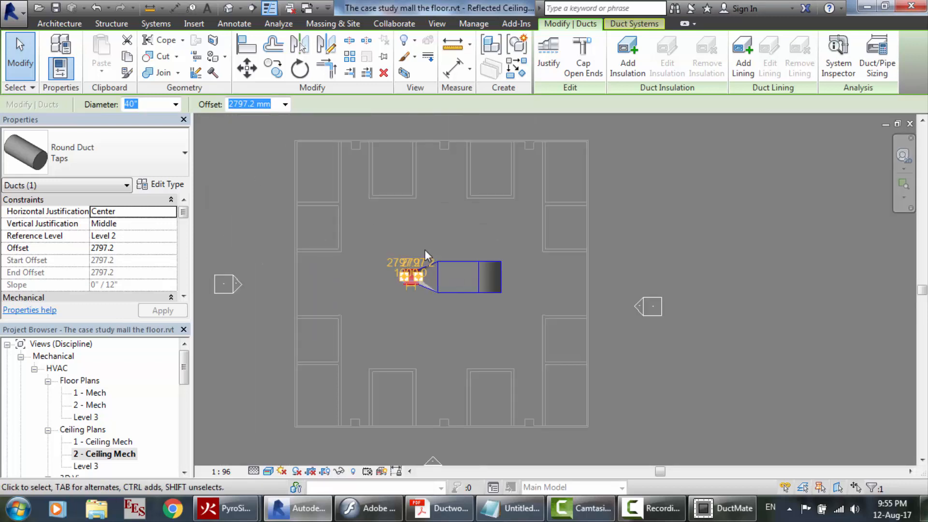
scroll(424, 249, up, 2)
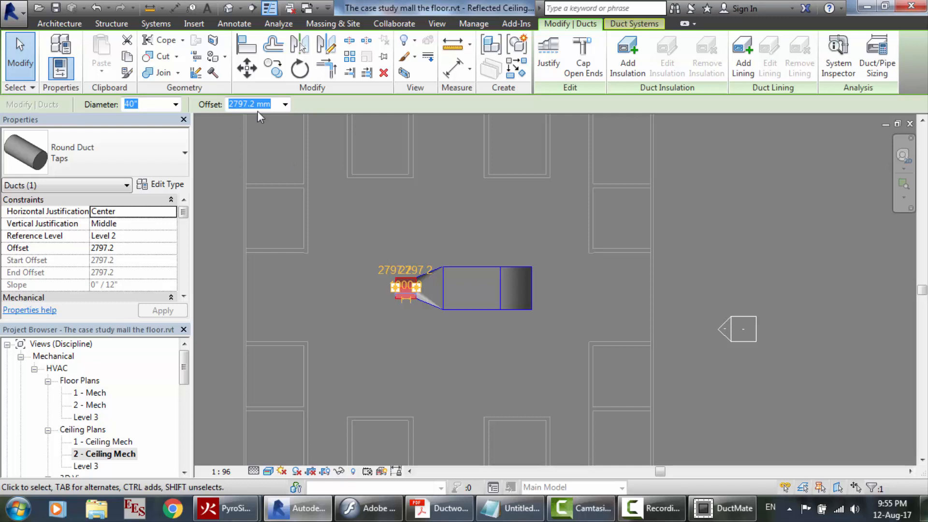
key(Escape)
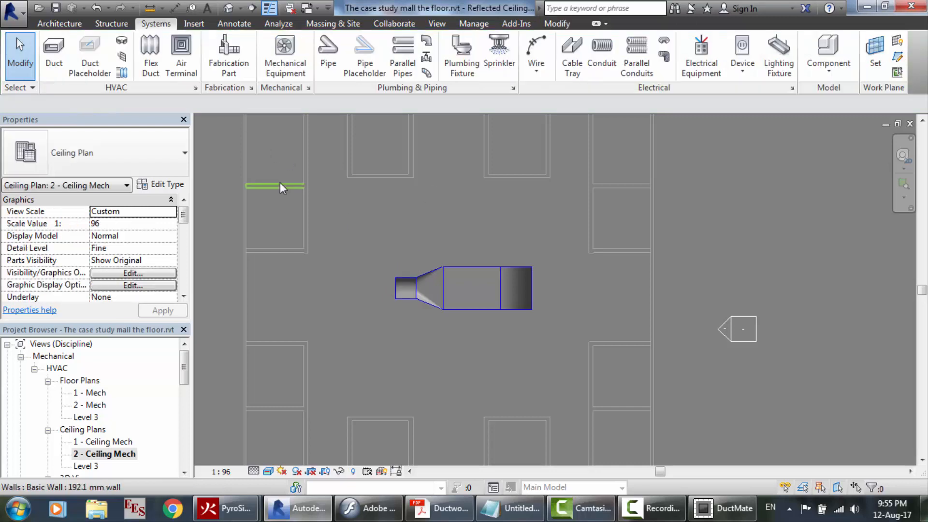
click(53, 51)
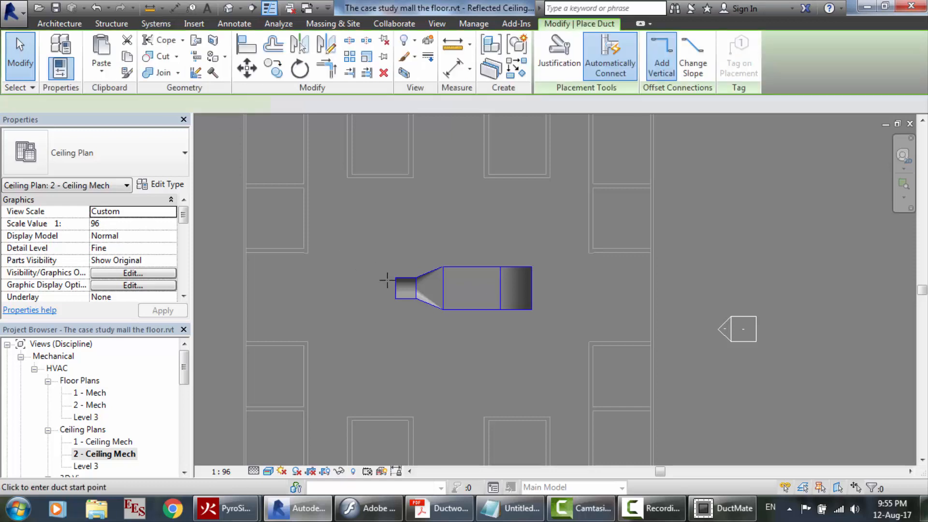
click(395, 288)
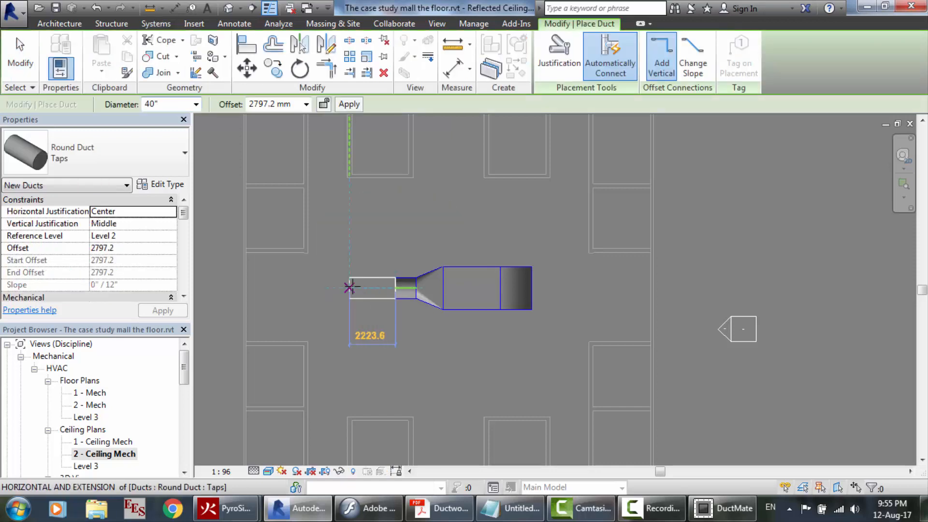
click(350, 288)
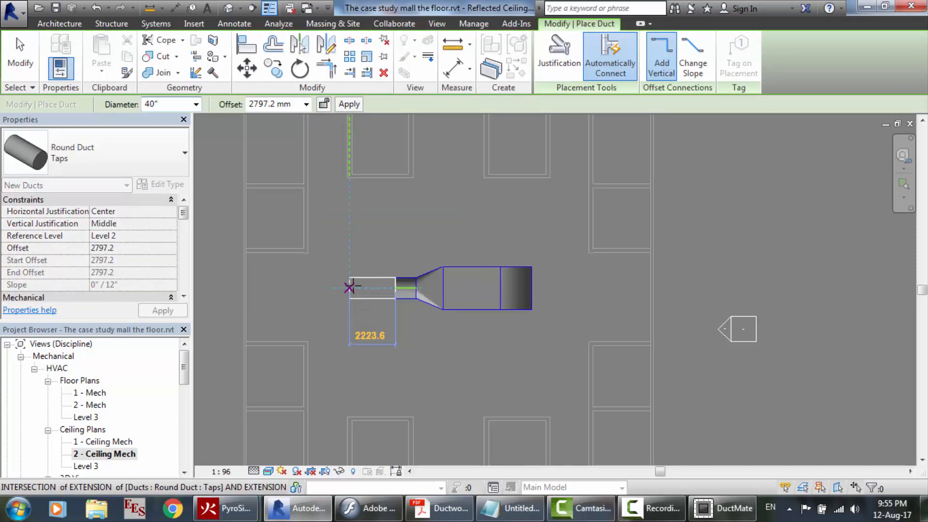
key(Escape)
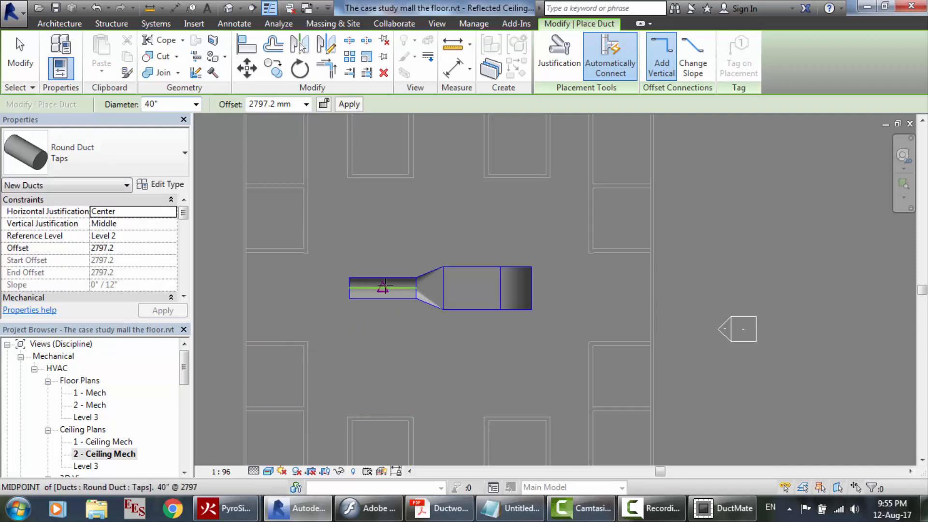
click(659, 508)
click(865, 452)
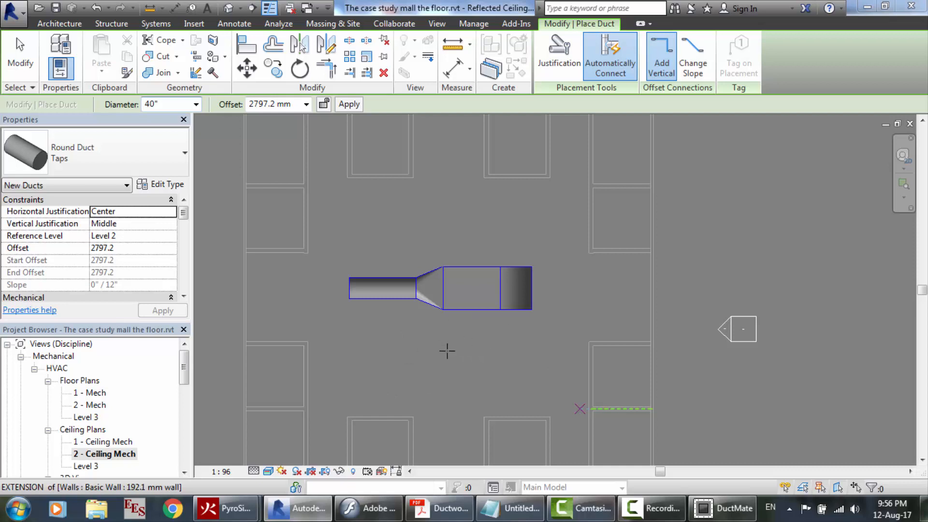
mouse_move(572, 500)
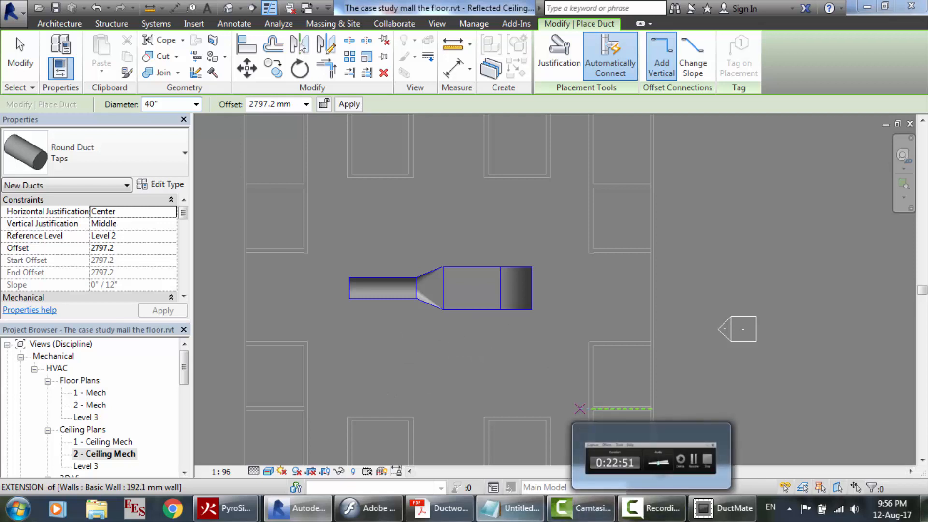
Review the room airflow labels in the second-floor supply ductwork PDF and add 4403 as a new line below 2797.2 in the Notepad notes
click(453, 513)
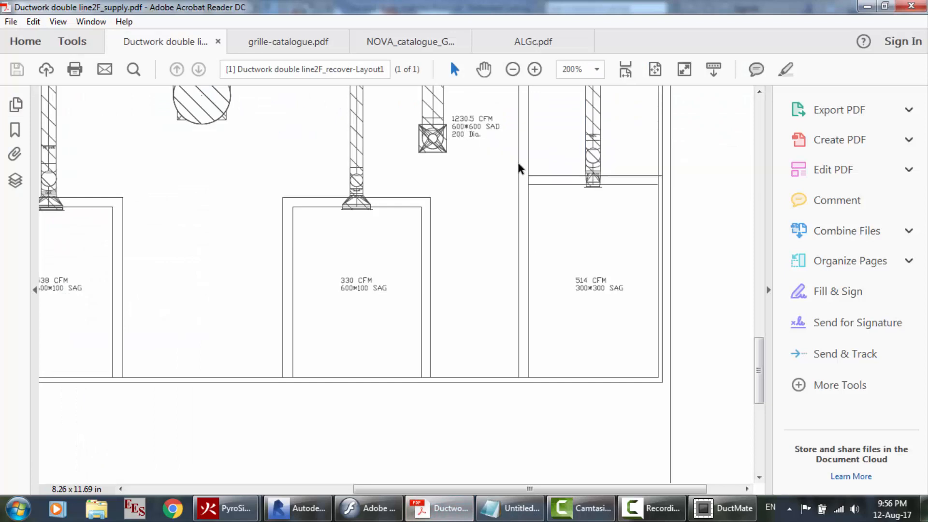
mouse_move(619, 303)
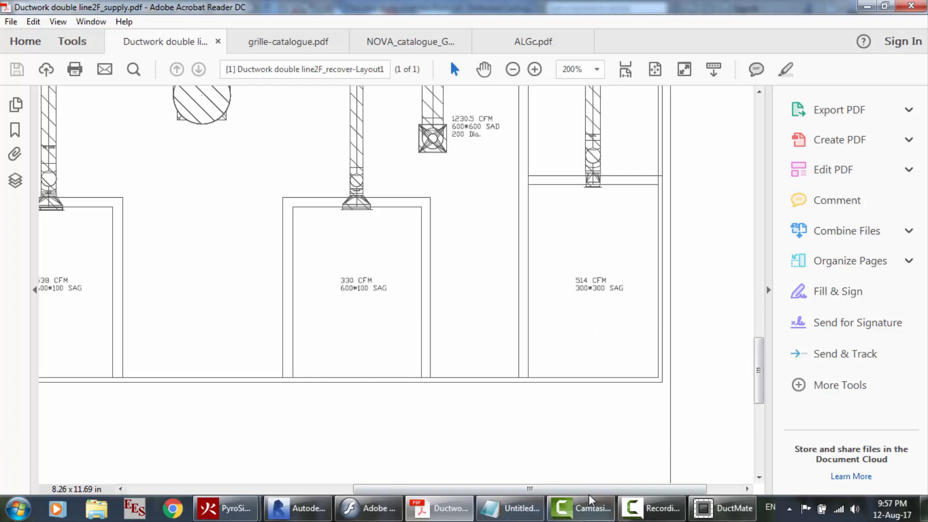
drag(583, 489, 416, 469)
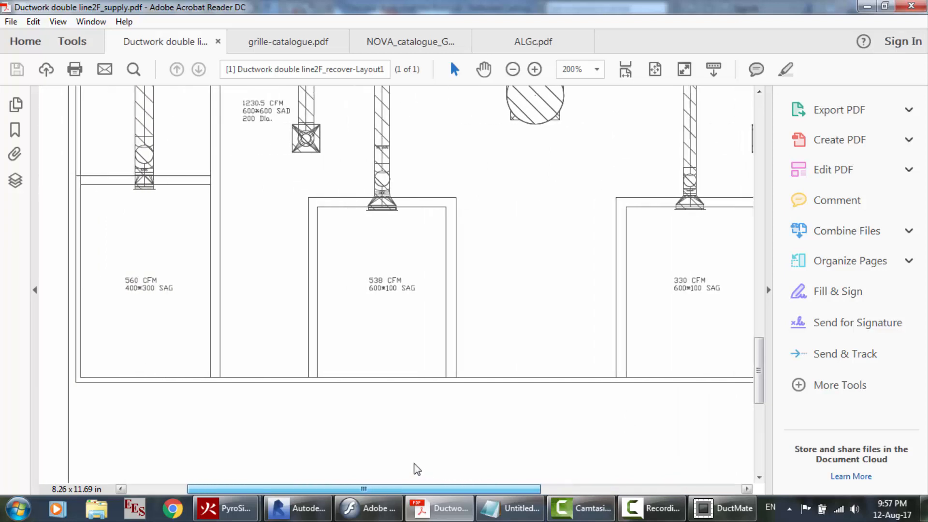
mouse_move(366, 283)
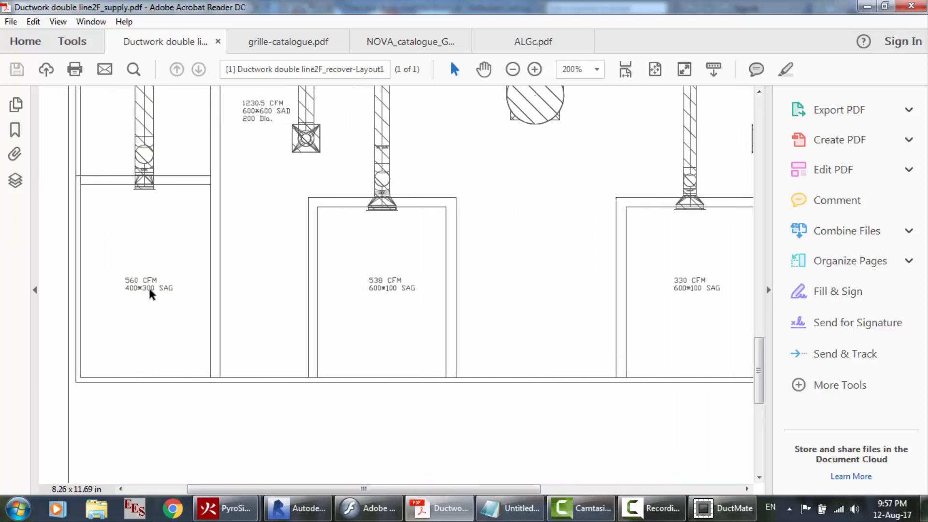
mouse_move(162, 302)
click(526, 517)
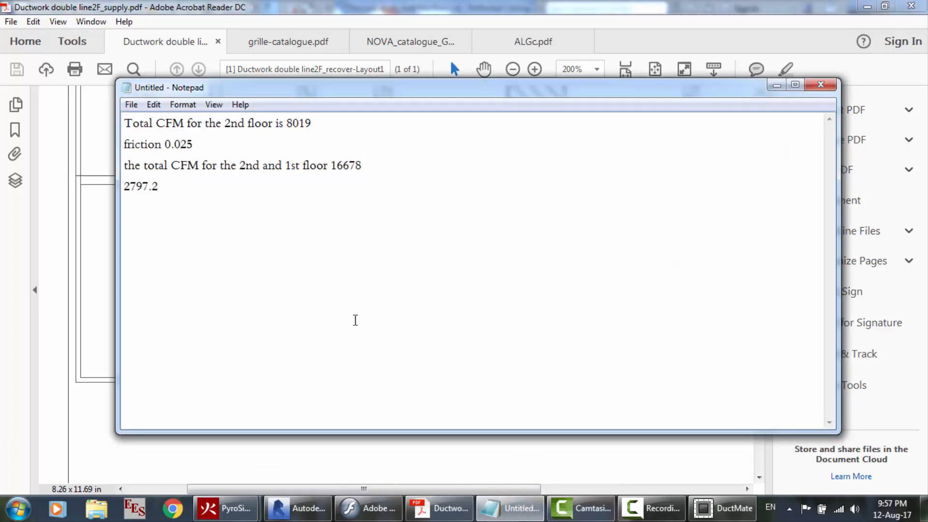
click(319, 128)
click(193, 202)
key(Return)
text(4403)
key(Return)
Switch to DuctMate and recalculate the duct size with the volume flow set to 4403 cfm
click(653, 509)
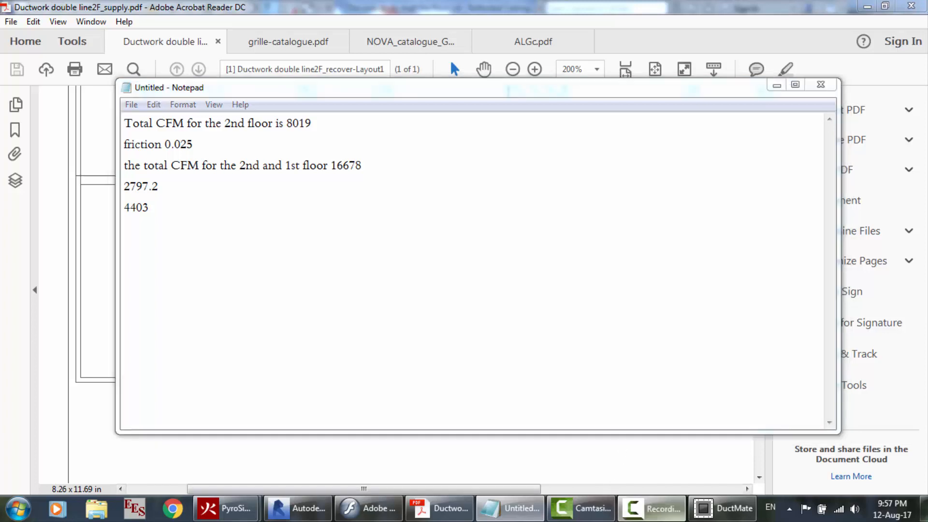
click(735, 509)
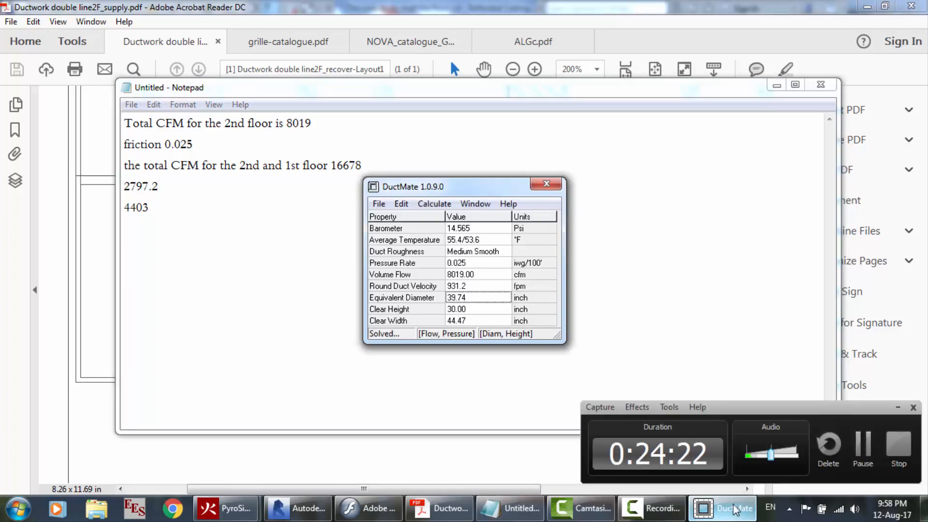
click(898, 407)
click(483, 274)
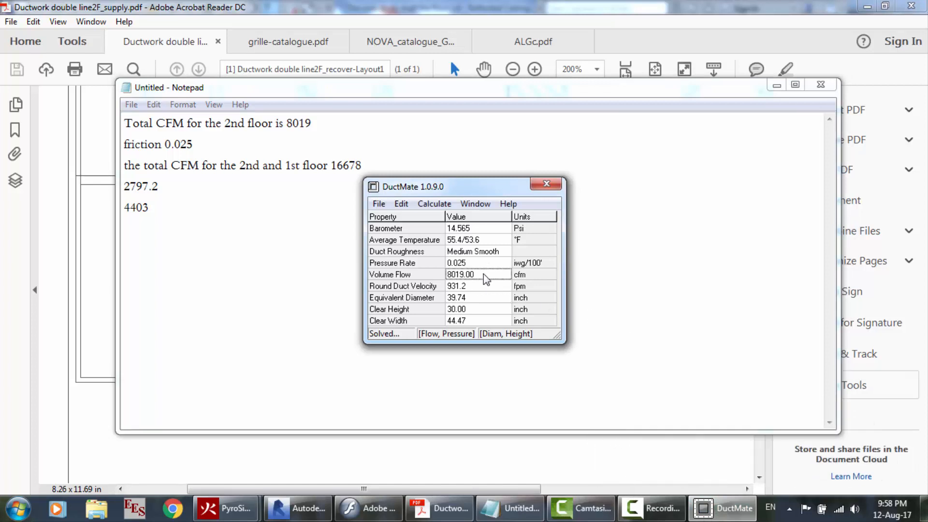
click(483, 275)
text(4403)
click(480, 260)
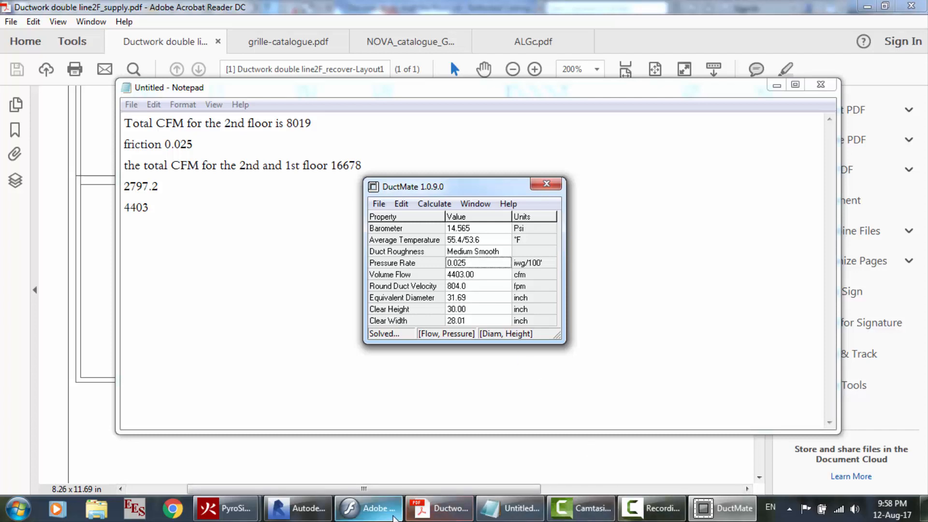
Switch to Revit, consult the equivalent diameter in DuctMate, and set the new round duct's diameter to 32"
click(297, 508)
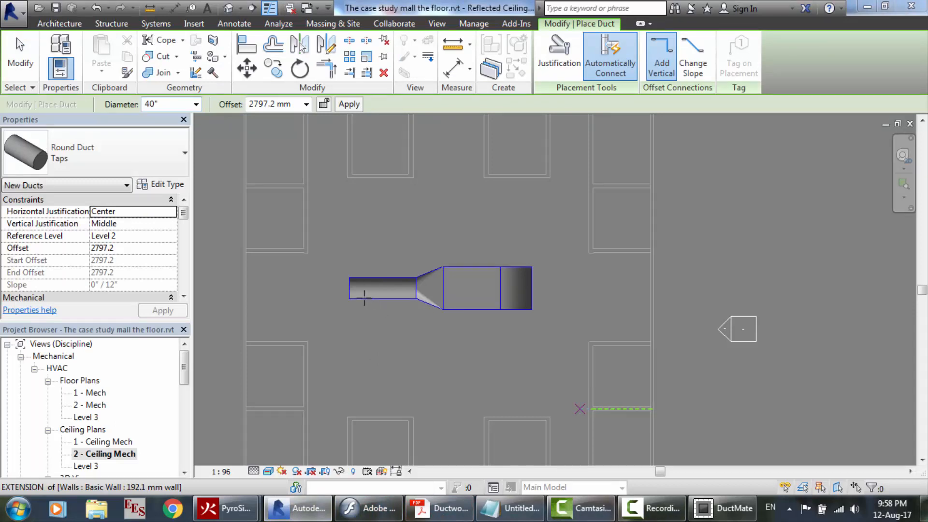
click(162, 104)
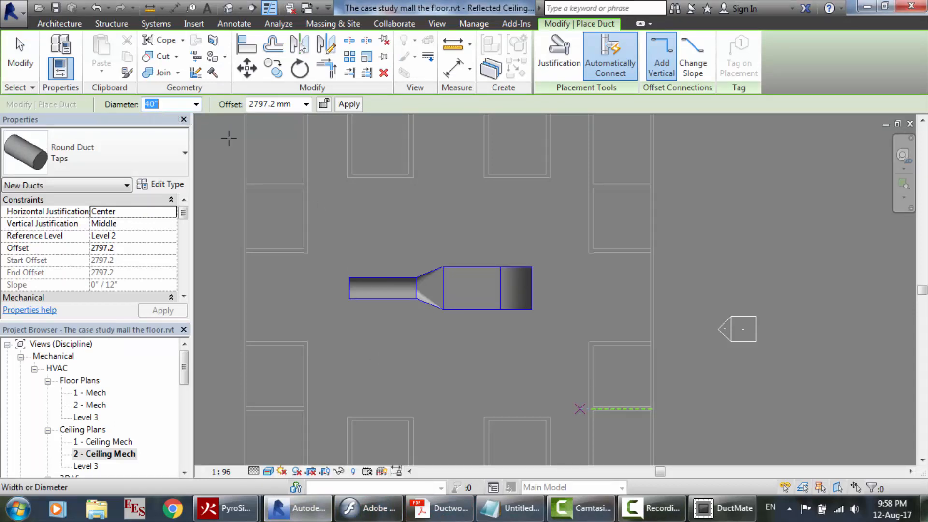
click(731, 517)
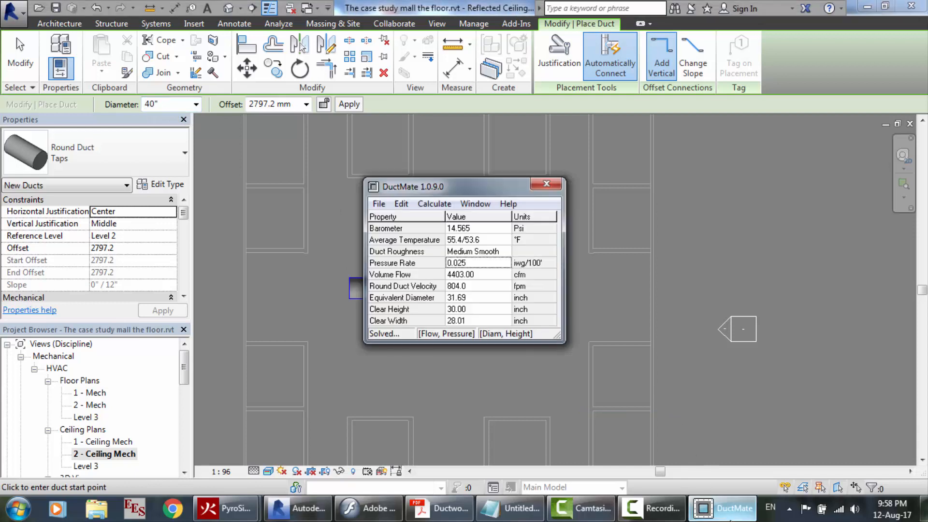
click(165, 103)
text(3)
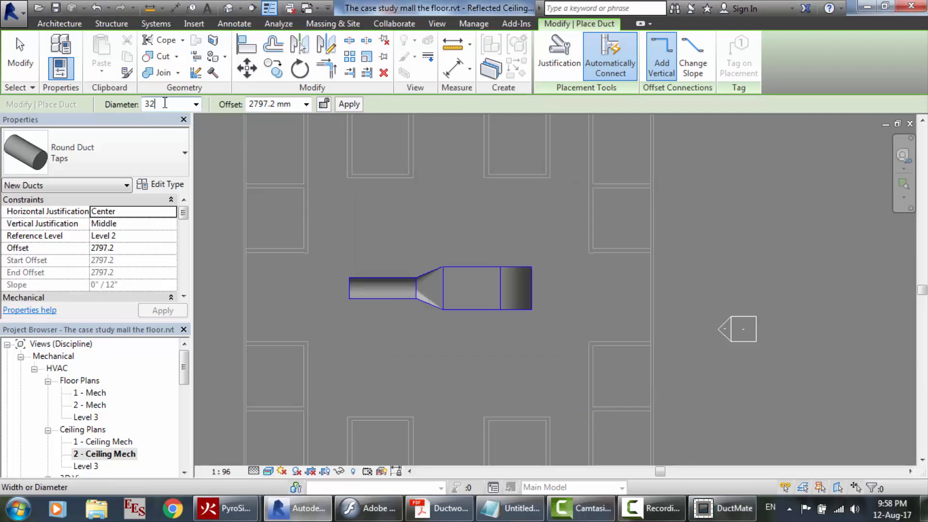
text(2)
key(Return)
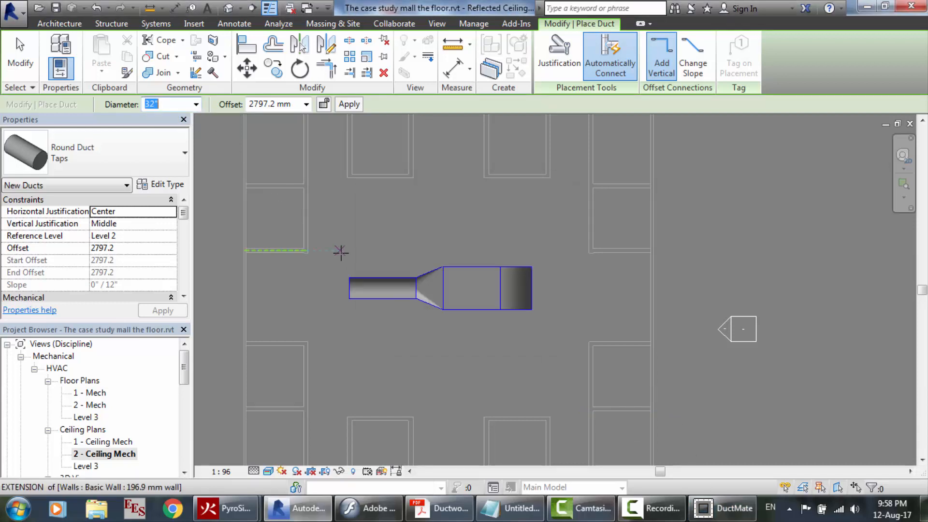
Draw a round branch duct about 3900 mm long, perpendicular from the lower edge of the narrow main duct
click(374, 298)
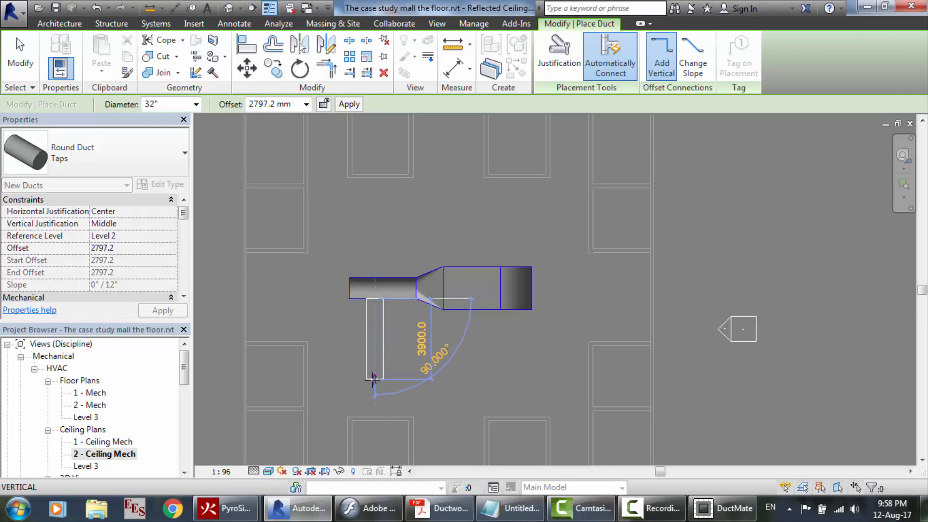
click(374, 379)
key(Escape)
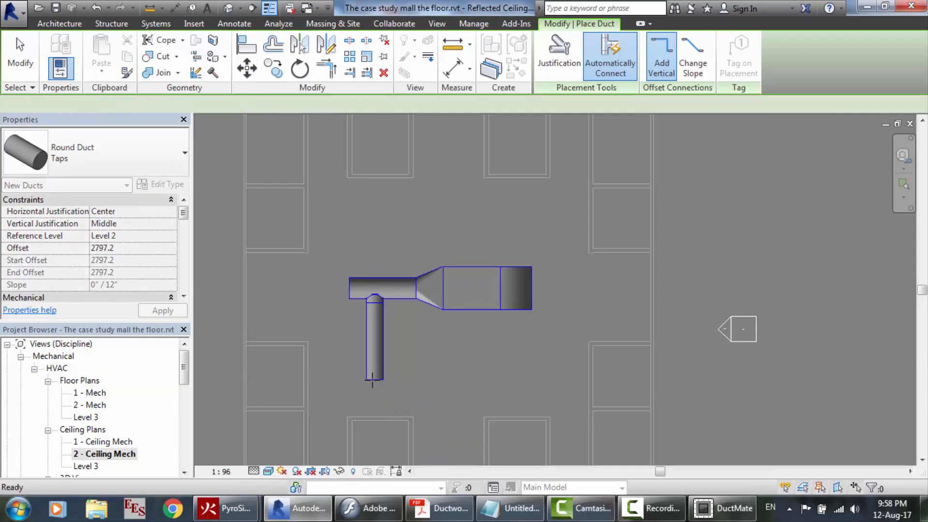
key(Escape)
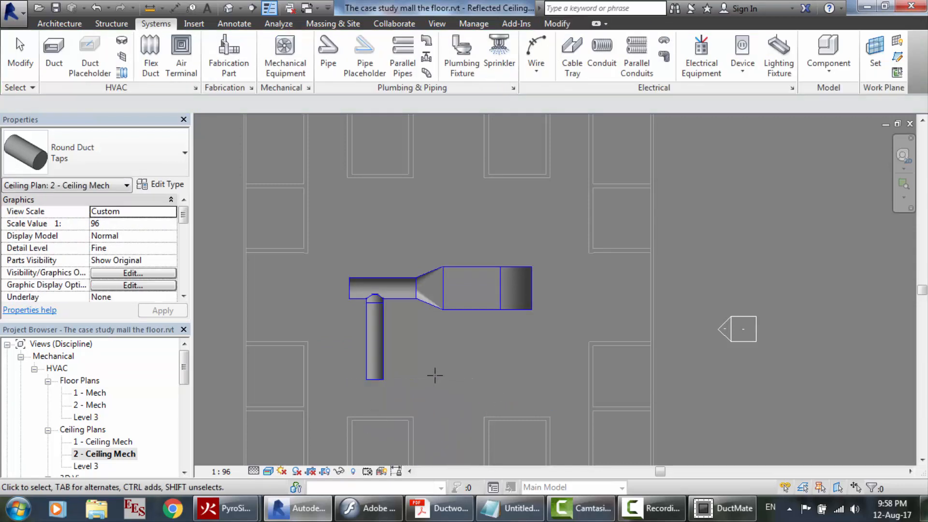
scroll(327, 440, up, 1)
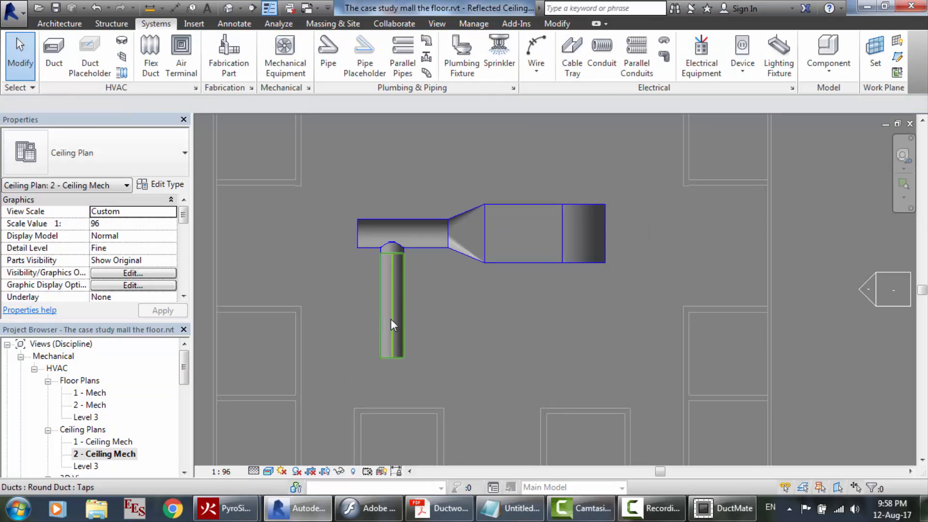
scroll(391, 309, down, 2)
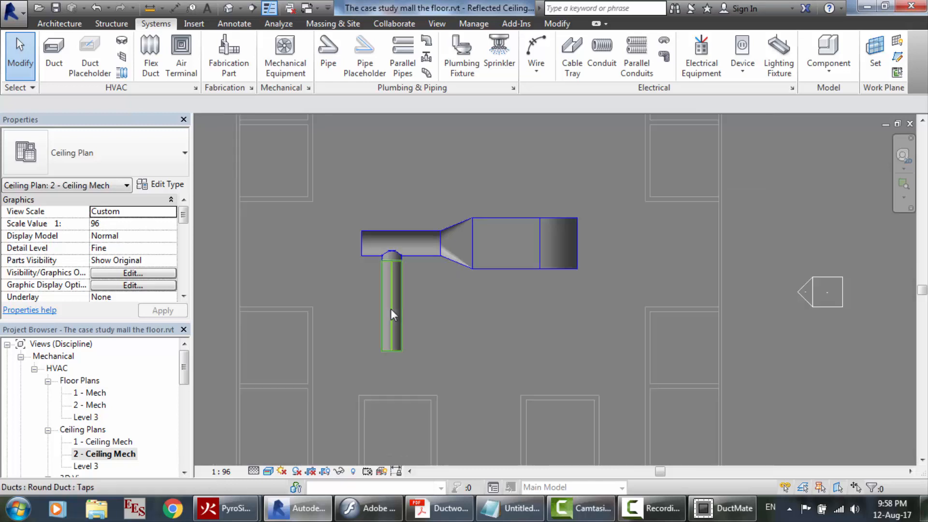
scroll(340, 402, up, 1)
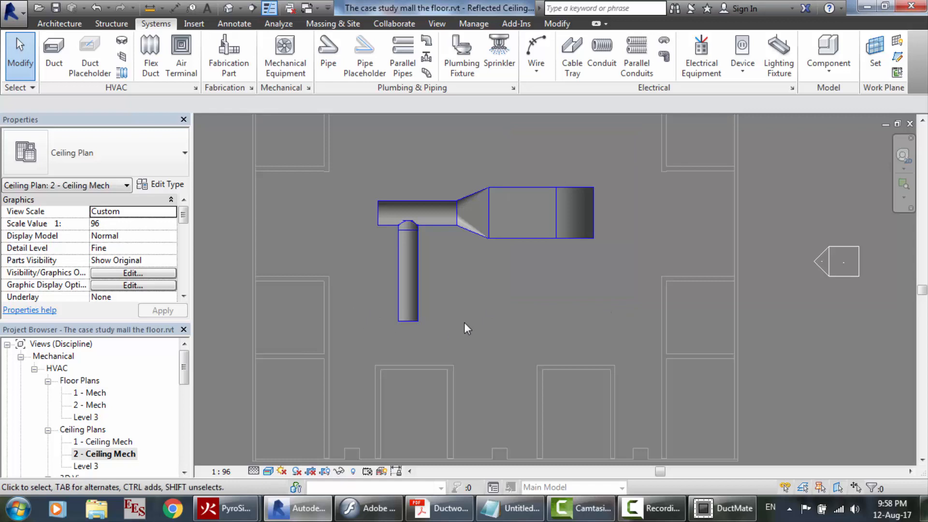
scroll(386, 326, up, 1)
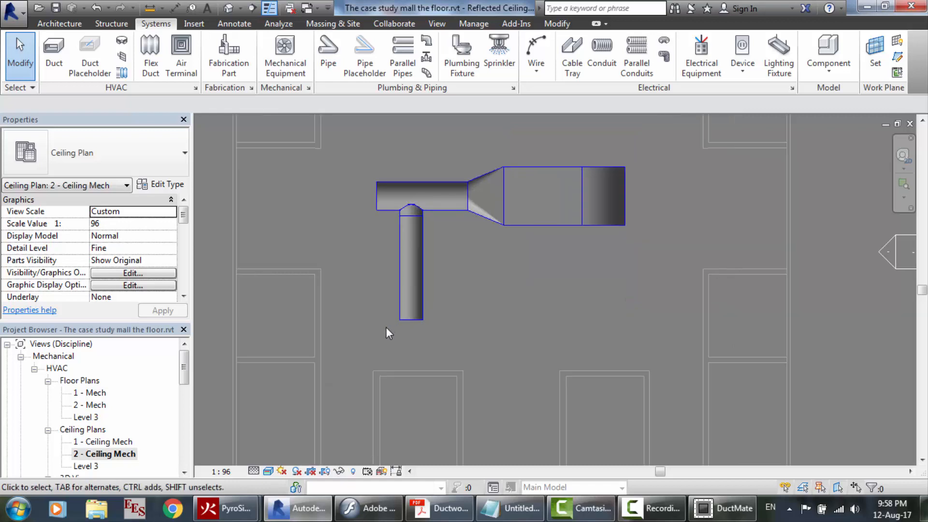
click(662, 512)
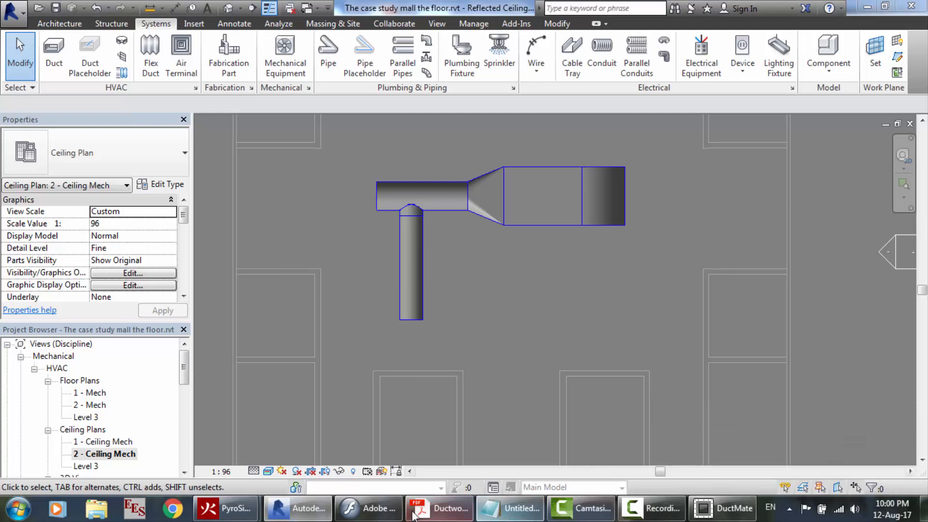
Start placing an air terminal of type M_Supply Diffuser - Rectangular Face Round Neck 600x600 - 200 Neck, checking the size in the supply ductwork PDF
click(431, 519)
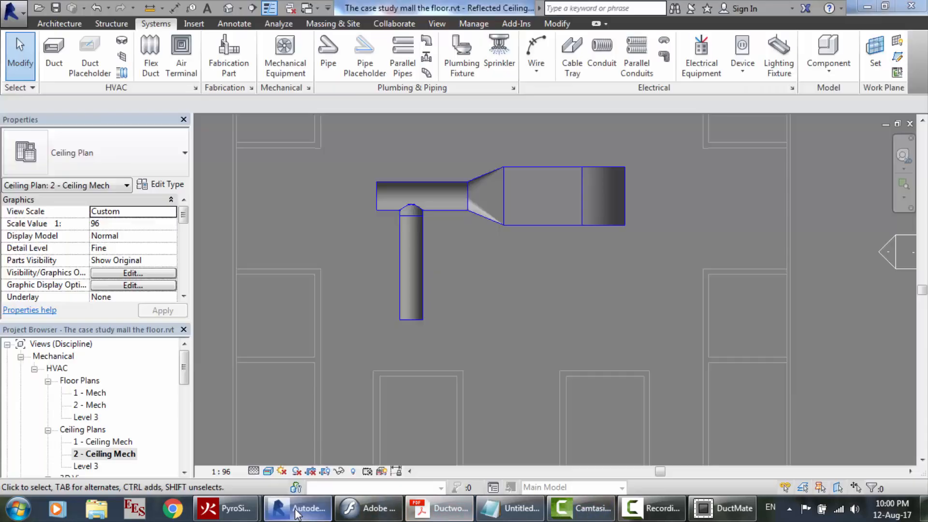
click(296, 509)
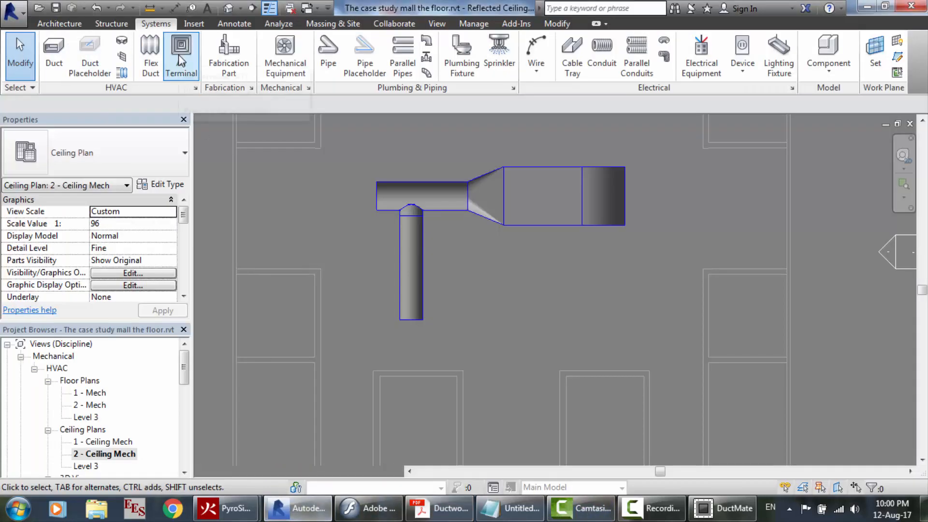
click(182, 54)
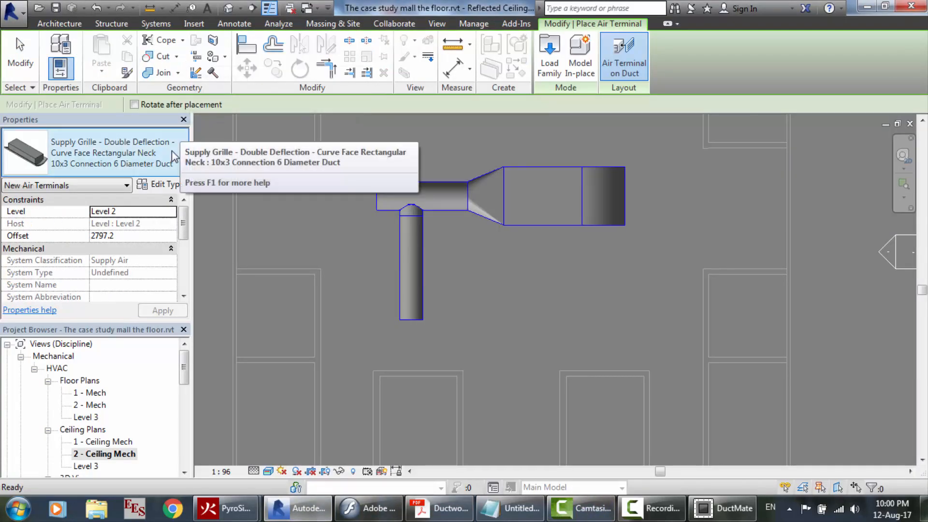
click(173, 155)
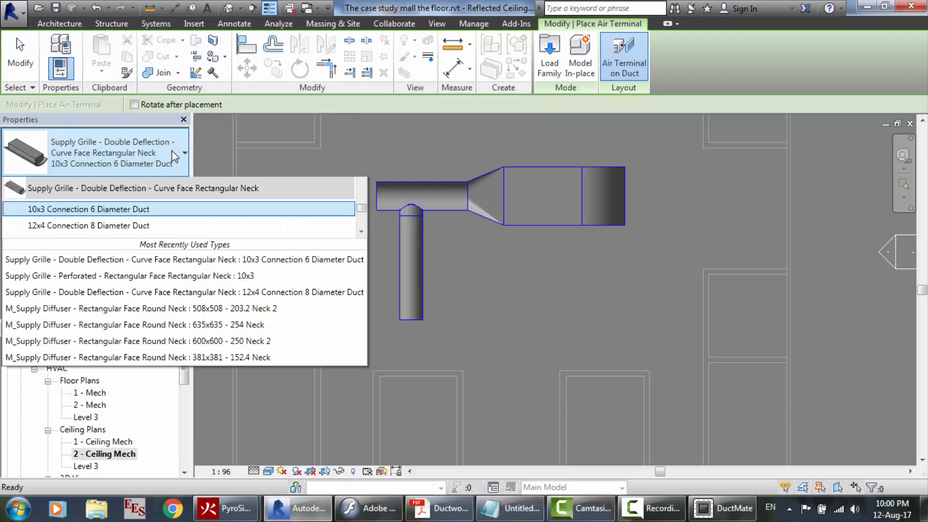
scroll(265, 227, down, 5)
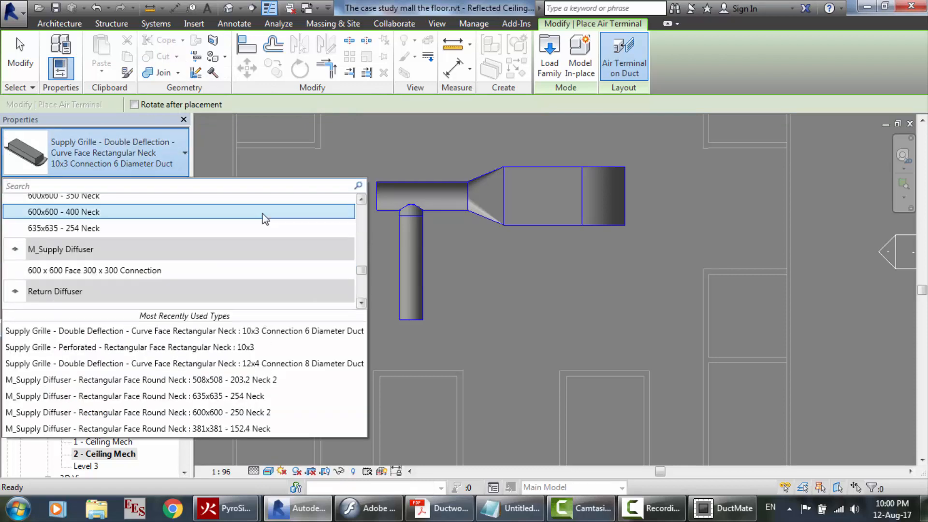
click(362, 241)
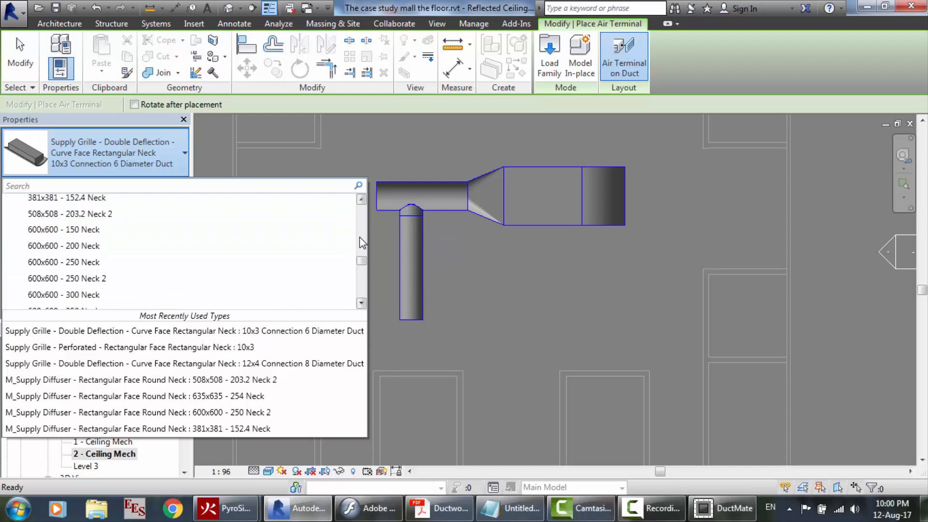
click(159, 249)
click(439, 508)
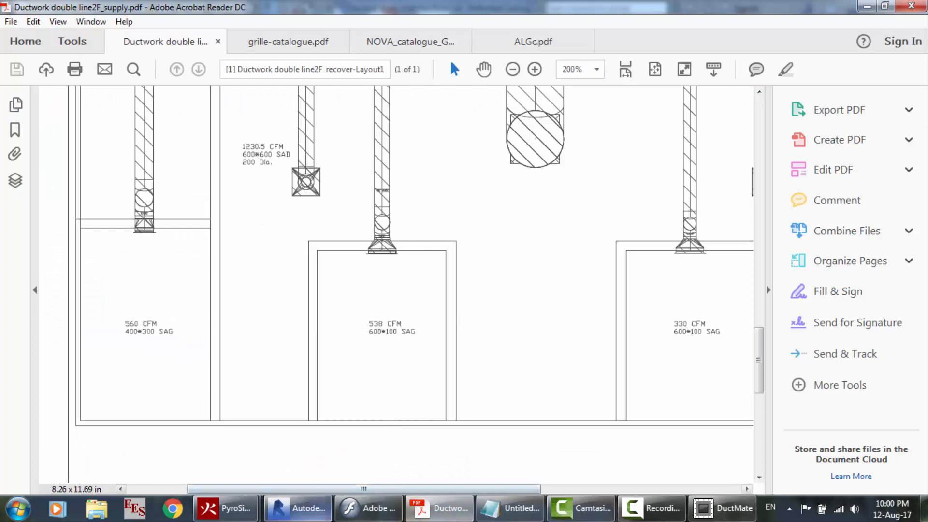
click(297, 509)
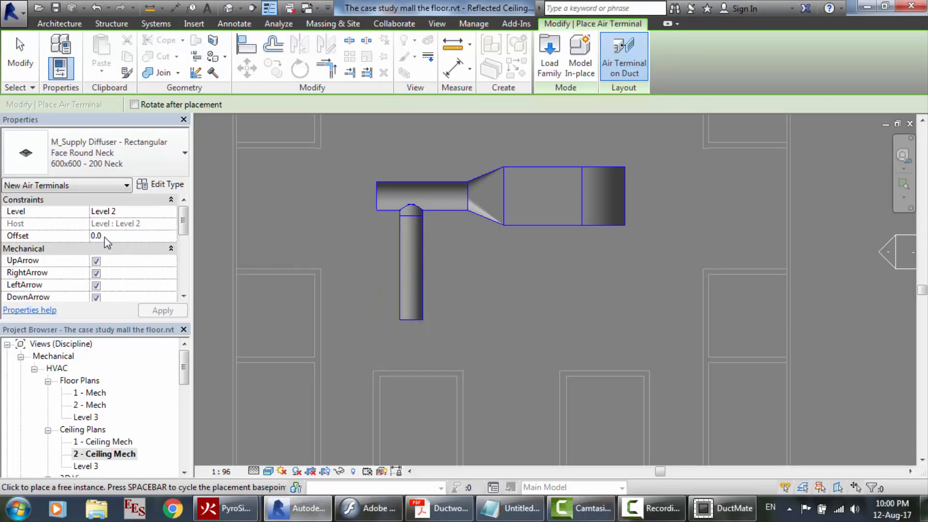
Set the new supply diffuser's offset above Level 2 to 2797.2 mm
key(BackSpace)
key(BackSpace)
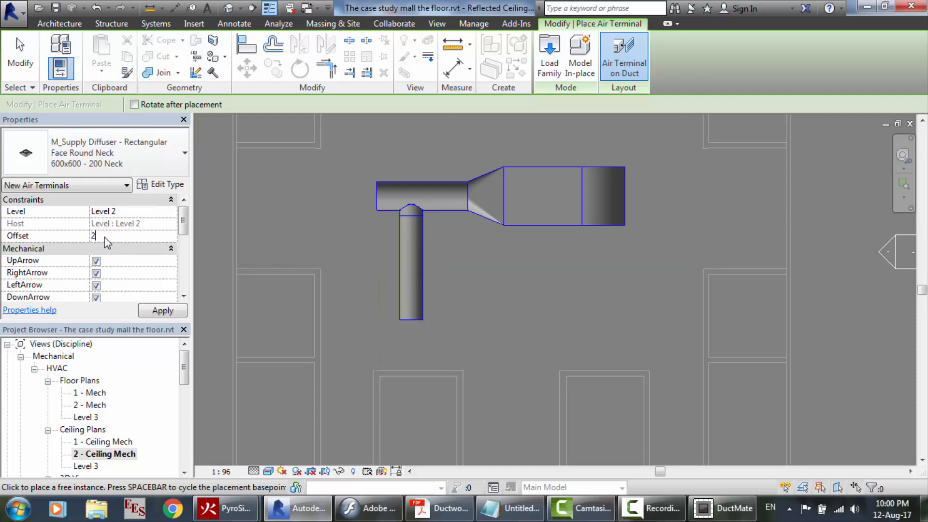
key(Return)
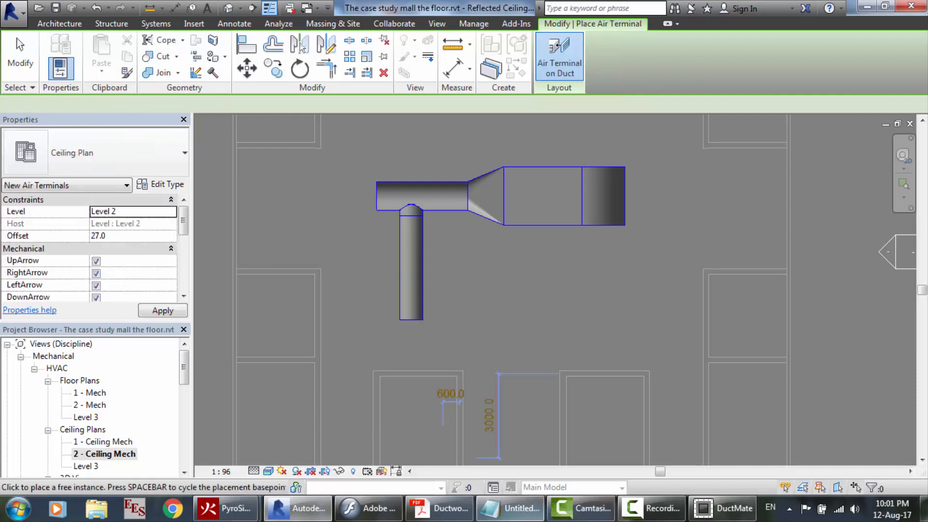
mouse_move(510, 508)
mouse_move(533, 480)
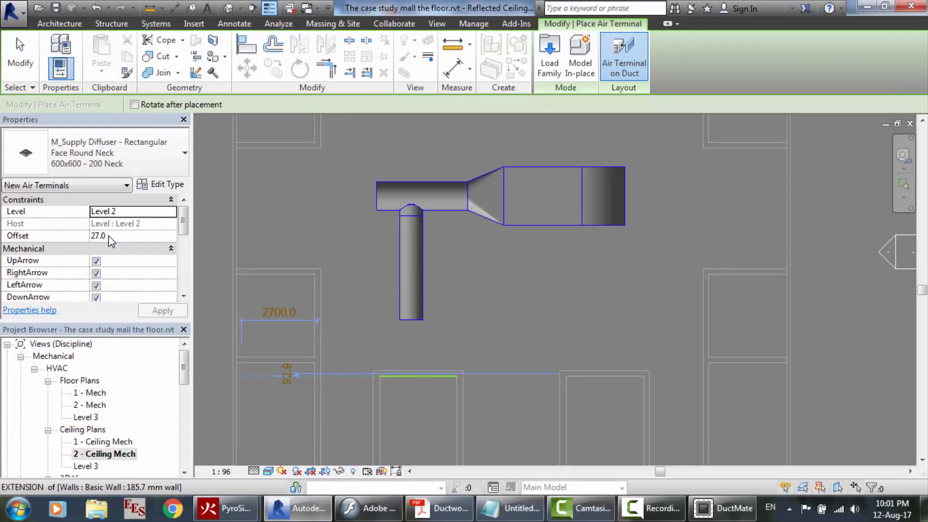
click(111, 240)
key(BackSpace)
key(BackSpace)
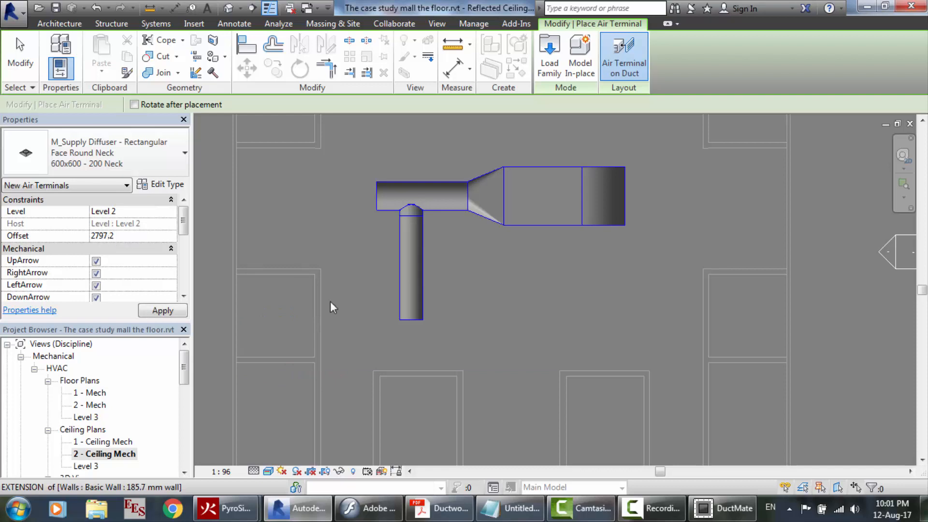
Place one supply diffuser beside the branch duct's open end and a second aligned with it, 1700 mm from the opposite room wall
click(356, 334)
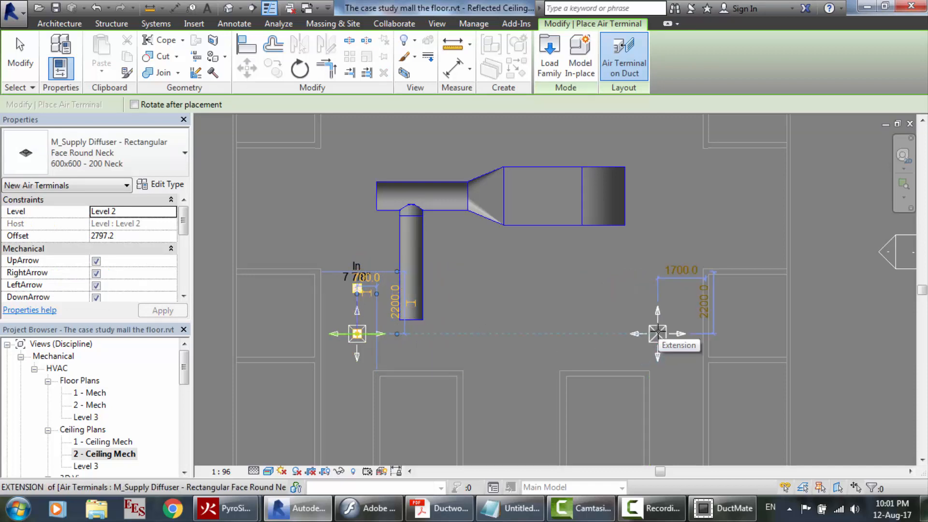
click(657, 333)
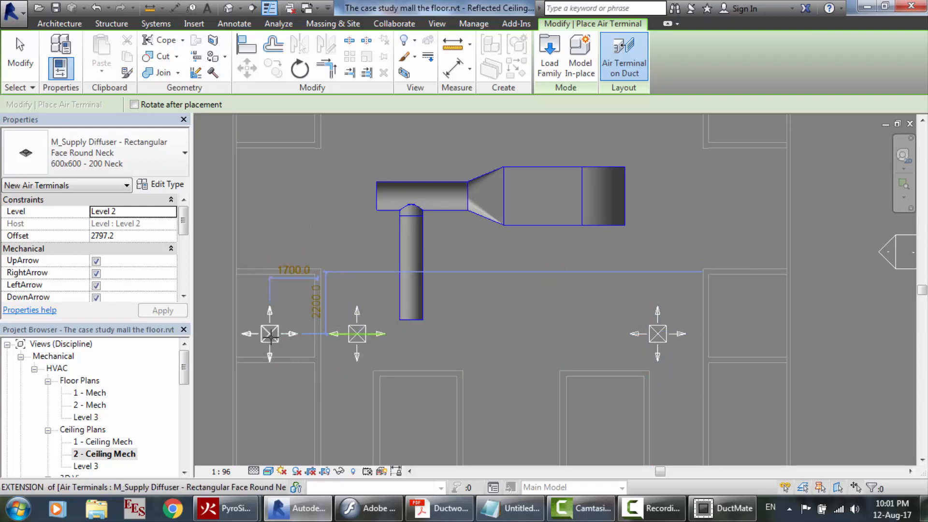
key(Escape)
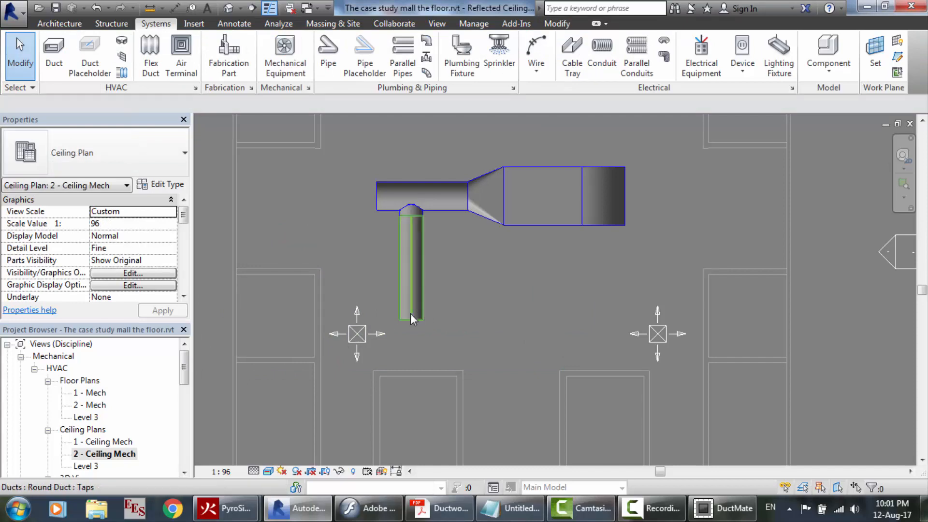
scroll(390, 306, up, 2)
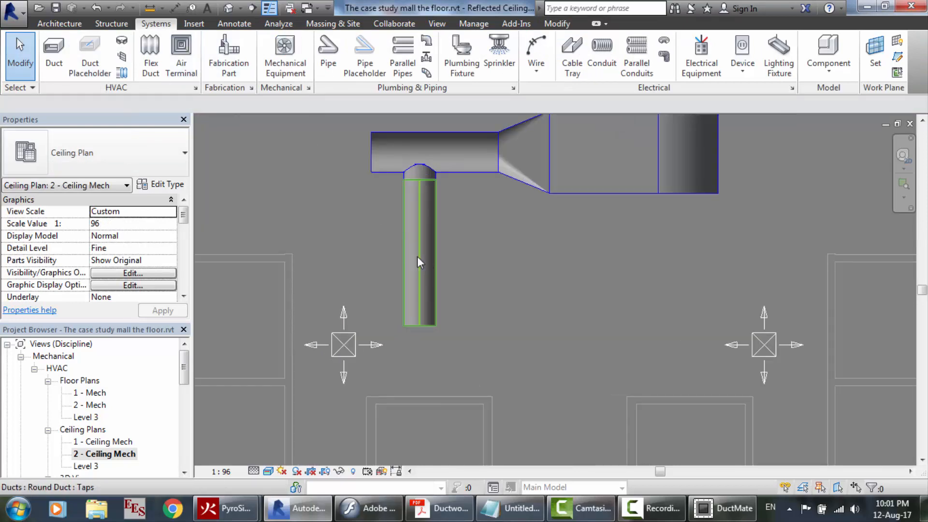
scroll(389, 251, down, 2)
scroll(361, 394, up, 2)
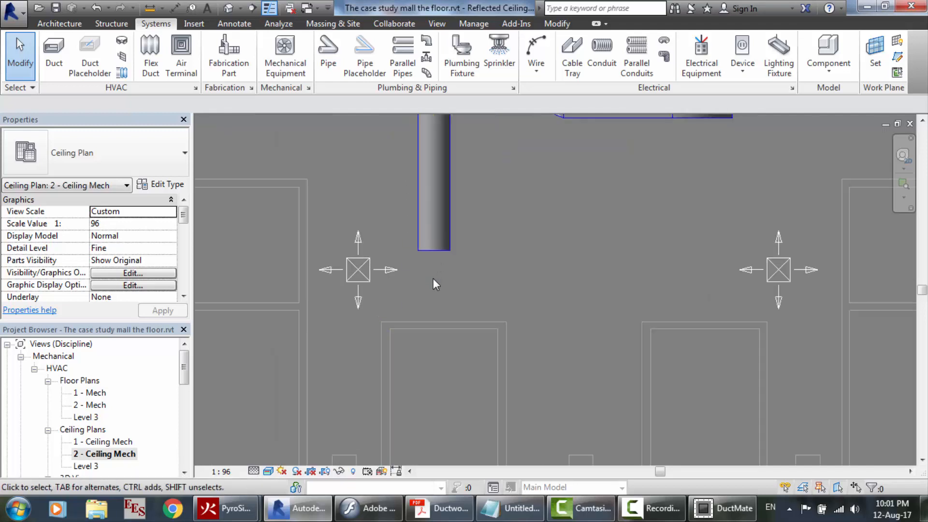
scroll(282, 347, down, 2)
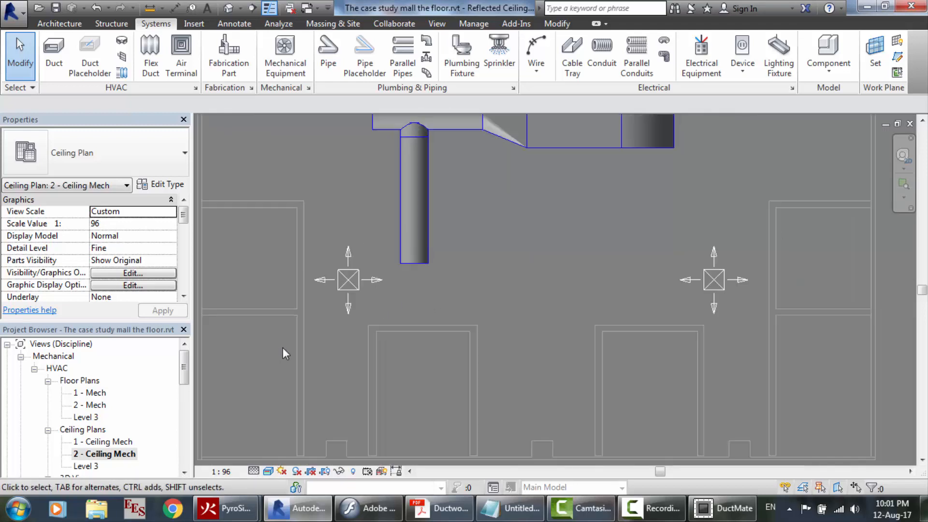
scroll(266, 369, up, 2)
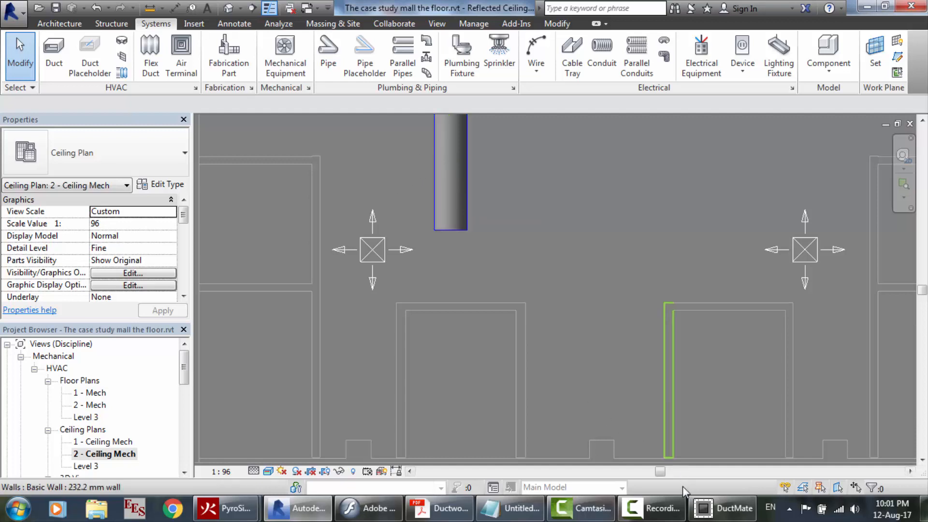
Read the branch airflows in the supply ductwork PDF and set the volume flow in DuctMate to 2328.5 cfm
click(723, 508)
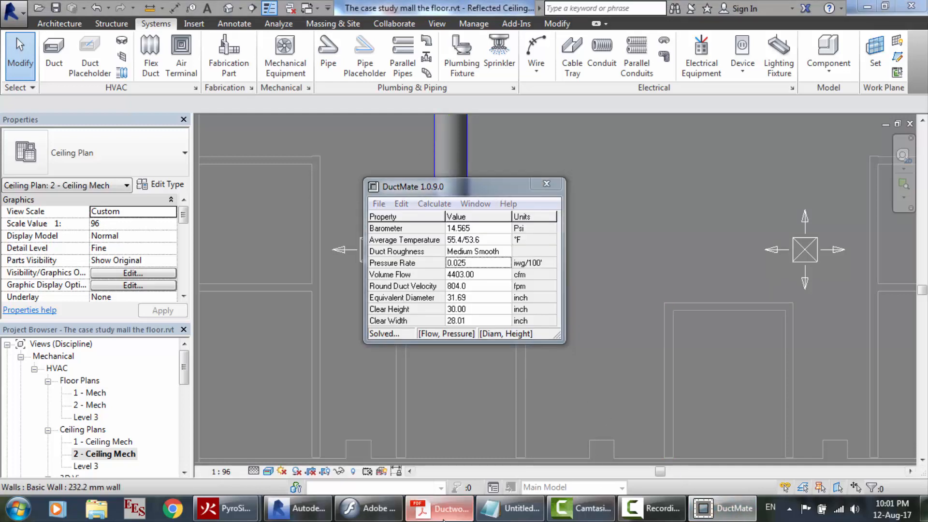
click(439, 508)
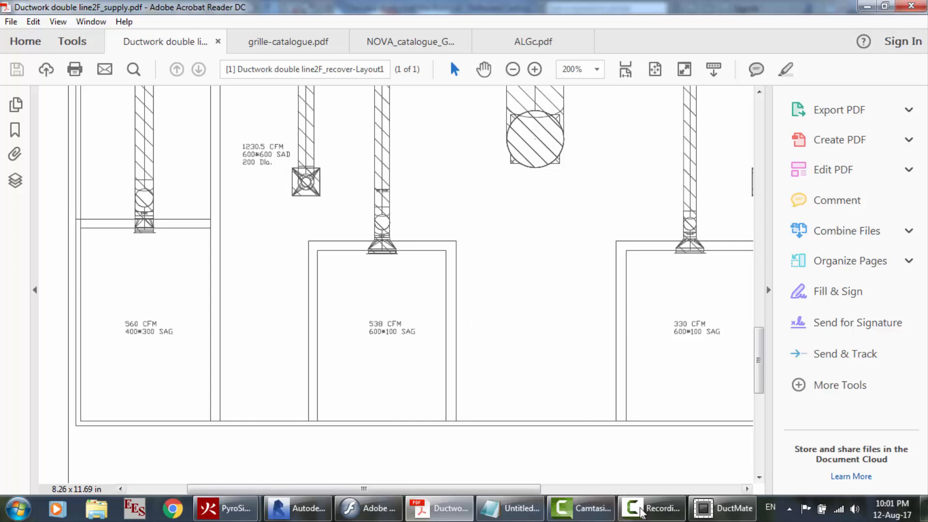
click(724, 508)
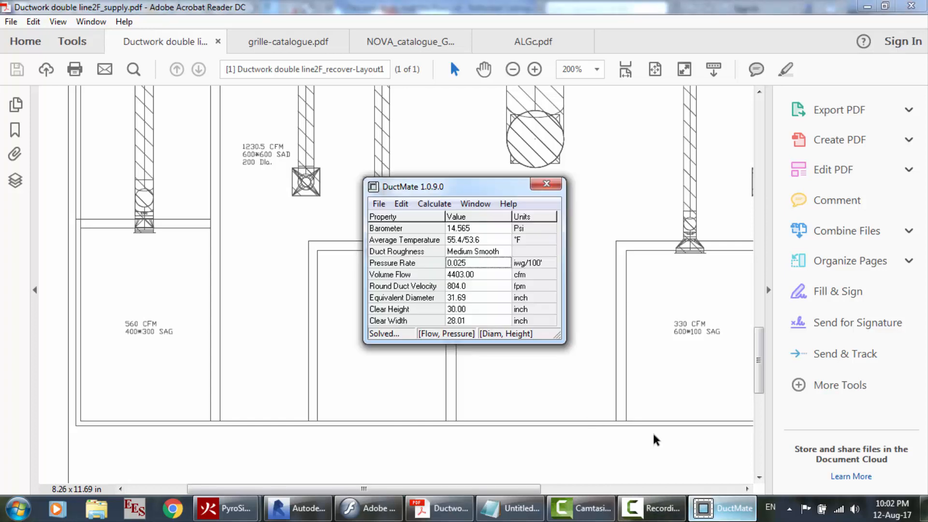
click(476, 275)
click(475, 275)
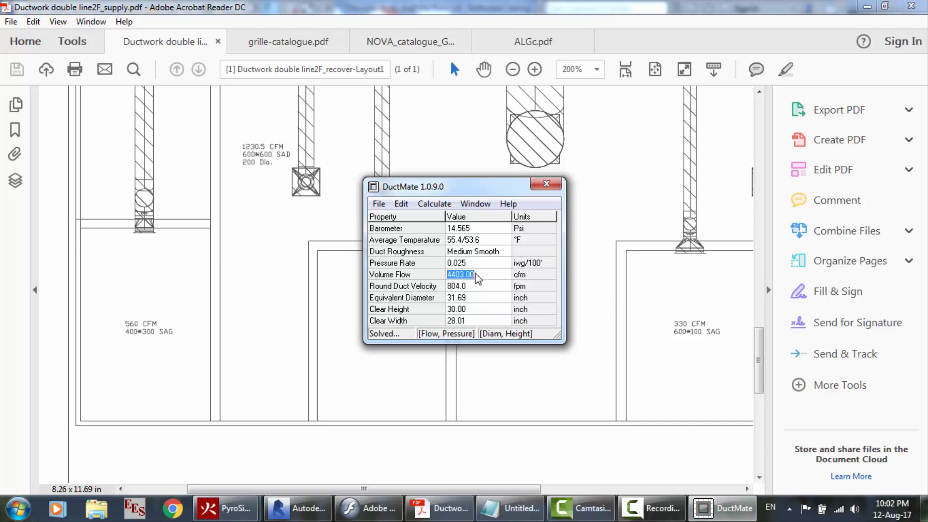
text(2328.5)
click(478, 265)
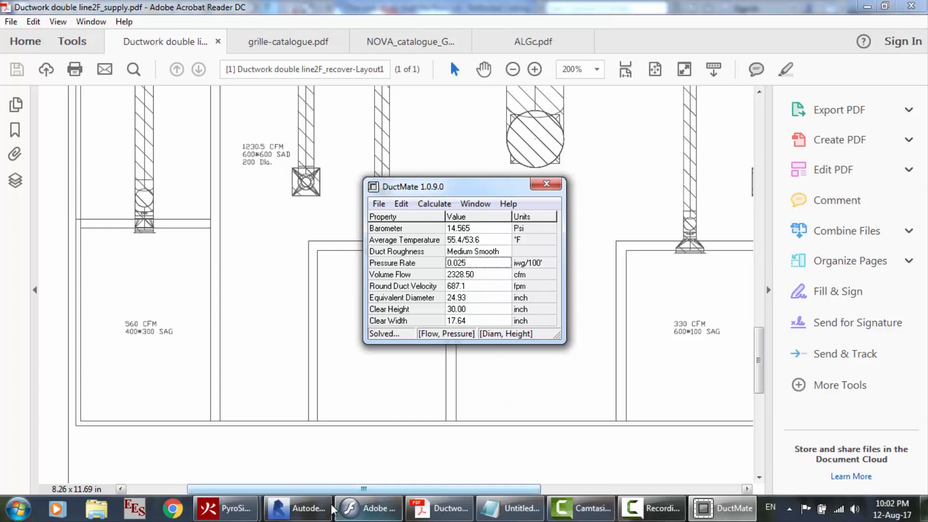
Back in Revit, save the project and draw a 32" round duct from the branch's side, turning 90° over the nearby diffuser and extending past it
click(297, 508)
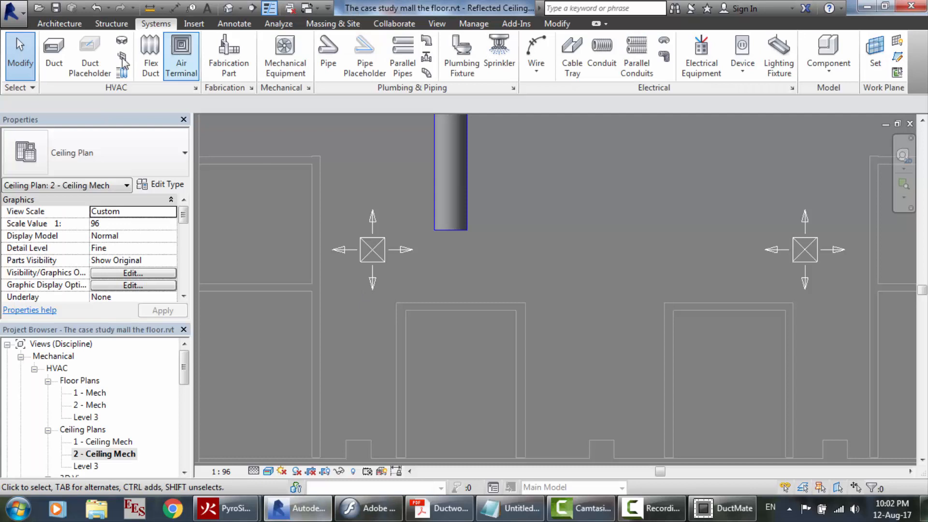
click(56, 65)
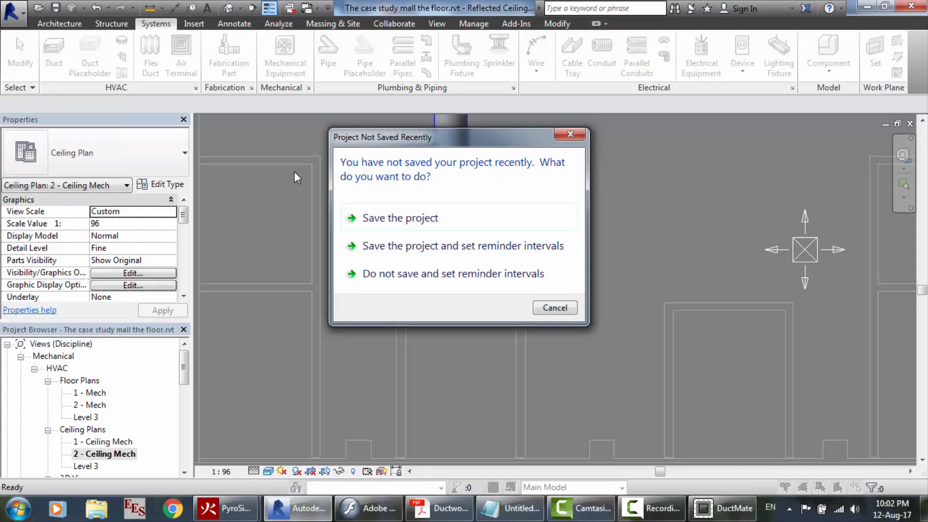
click(411, 218)
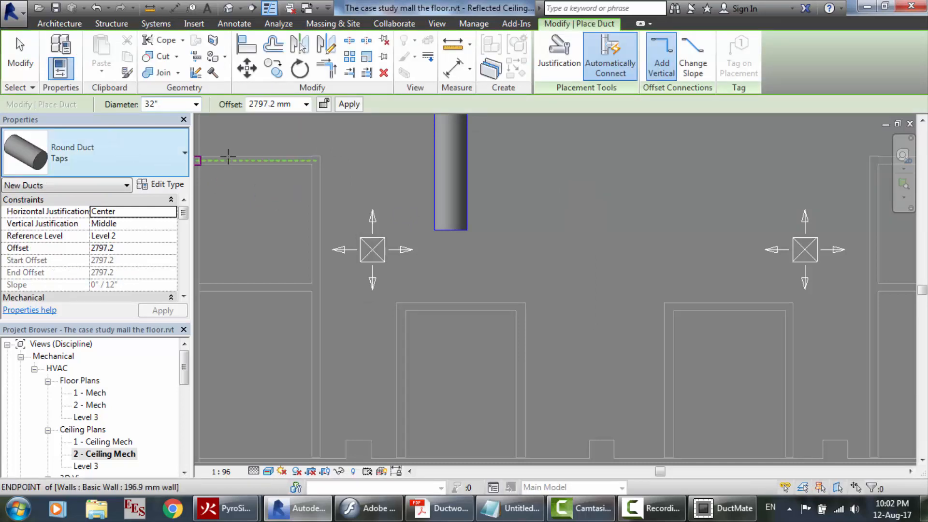
click(433, 173)
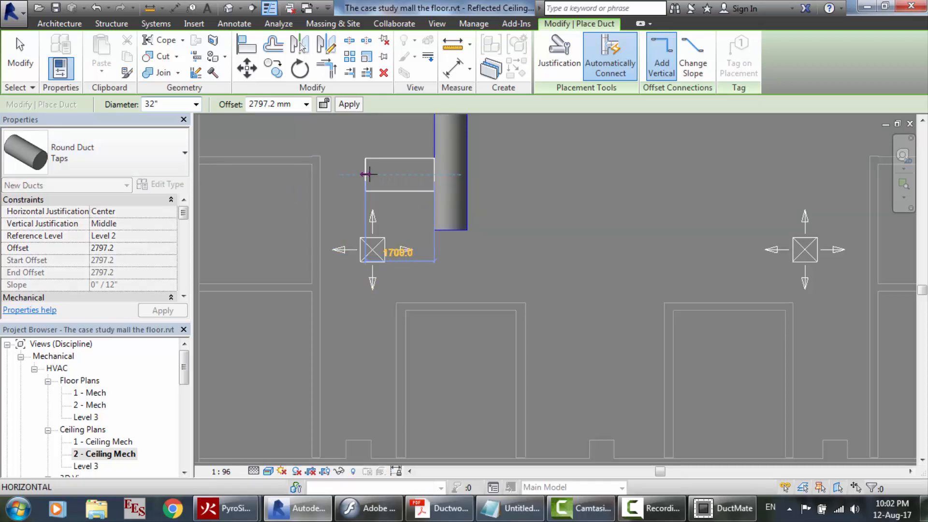
click(370, 175)
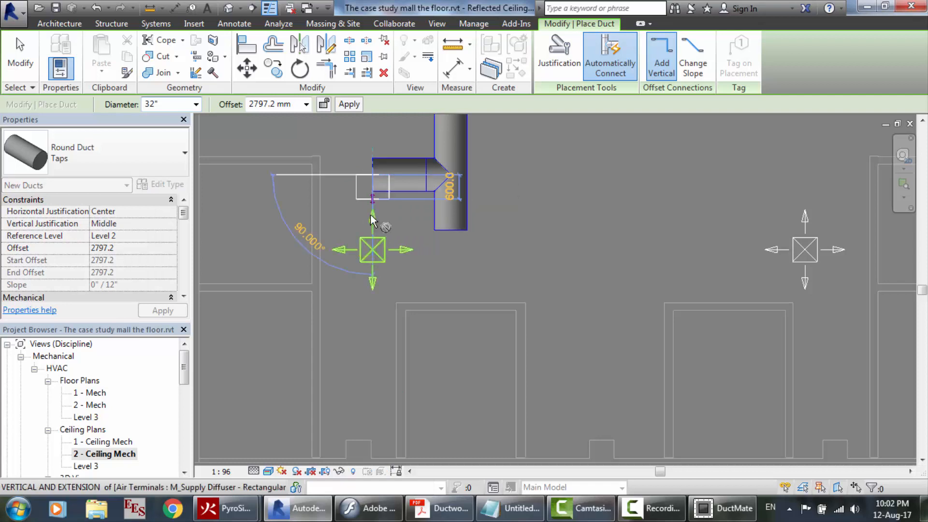
click(373, 297)
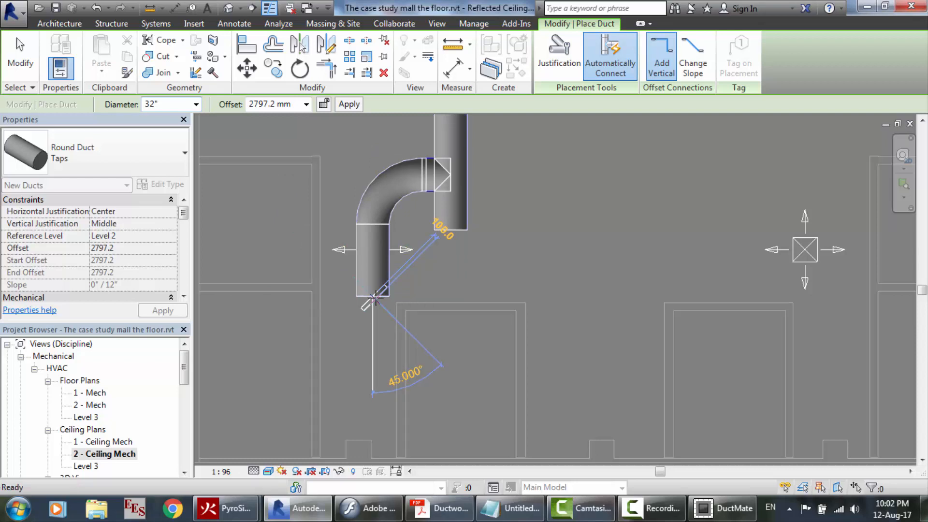
key(Escape)
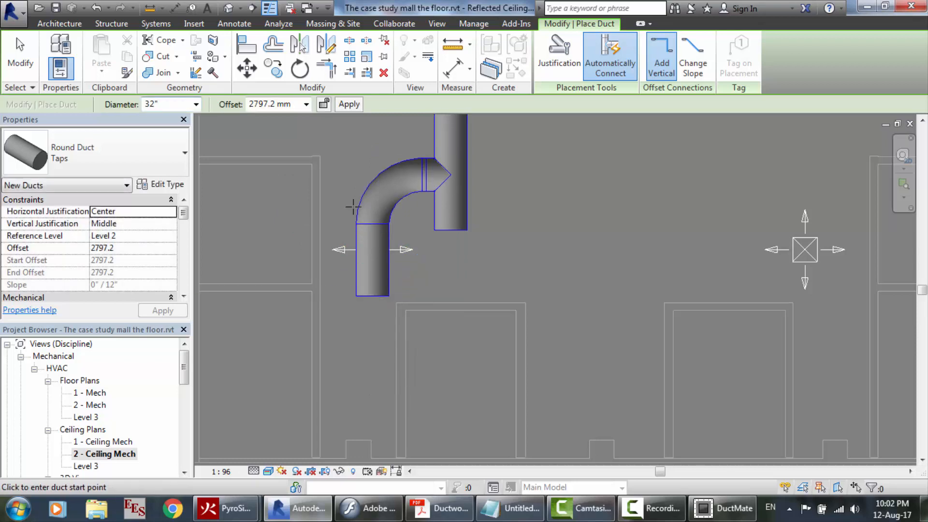
scroll(353, 207, up, 3)
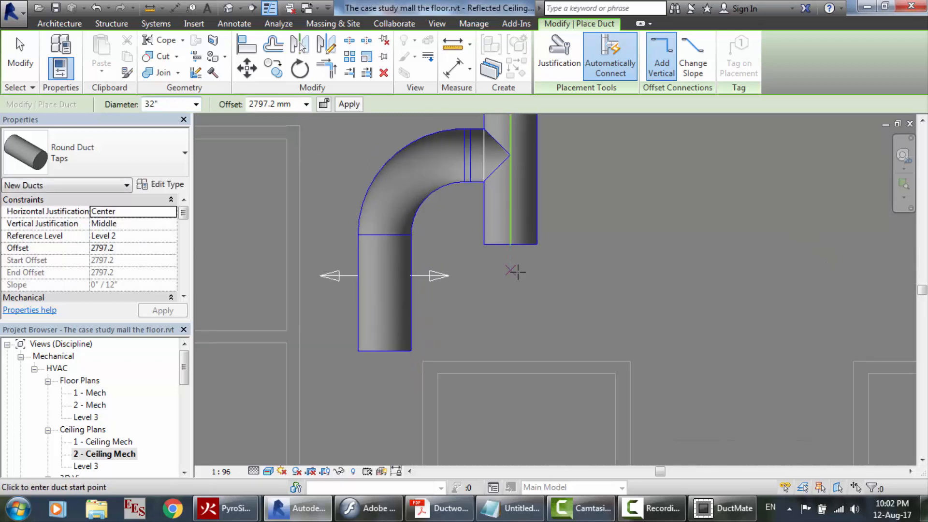
key(Escape)
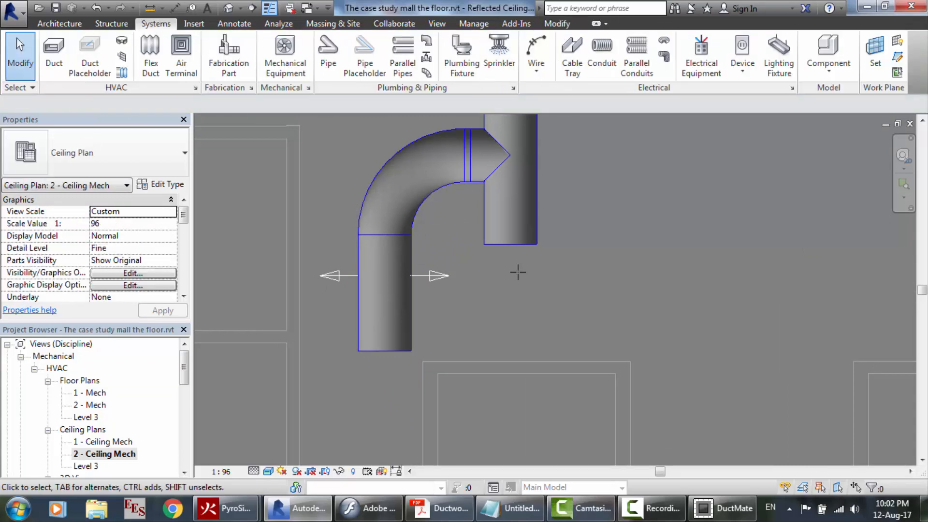
Try to lower the open end of the round duct above the diffuser to an end offset of 500 mm
click(393, 321)
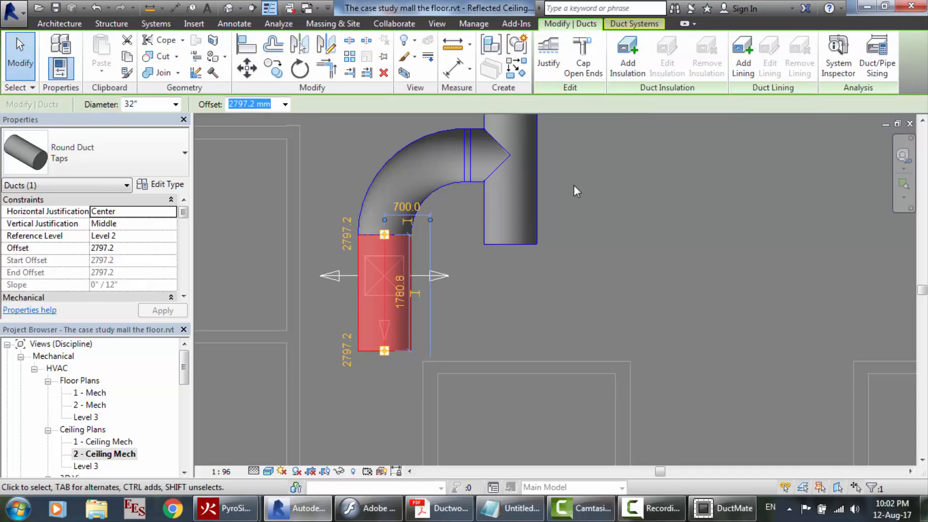
click(489, 301)
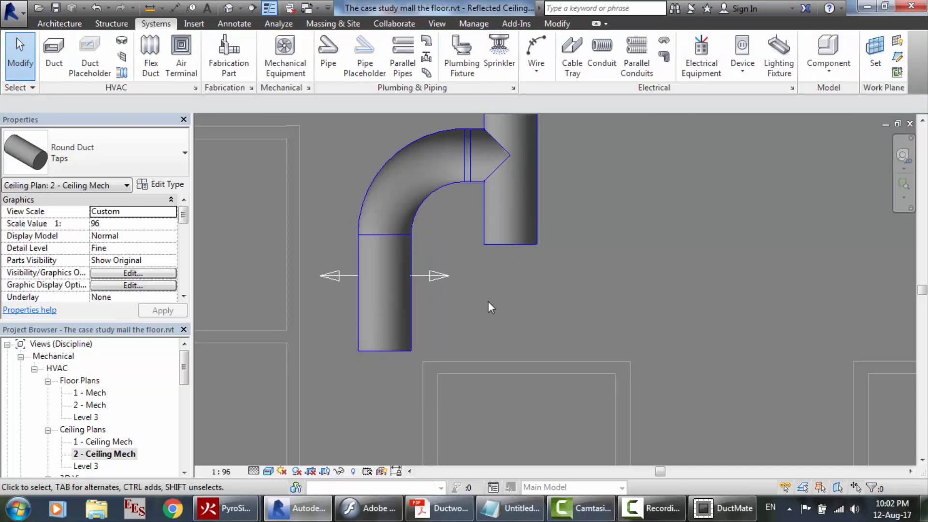
click(390, 348)
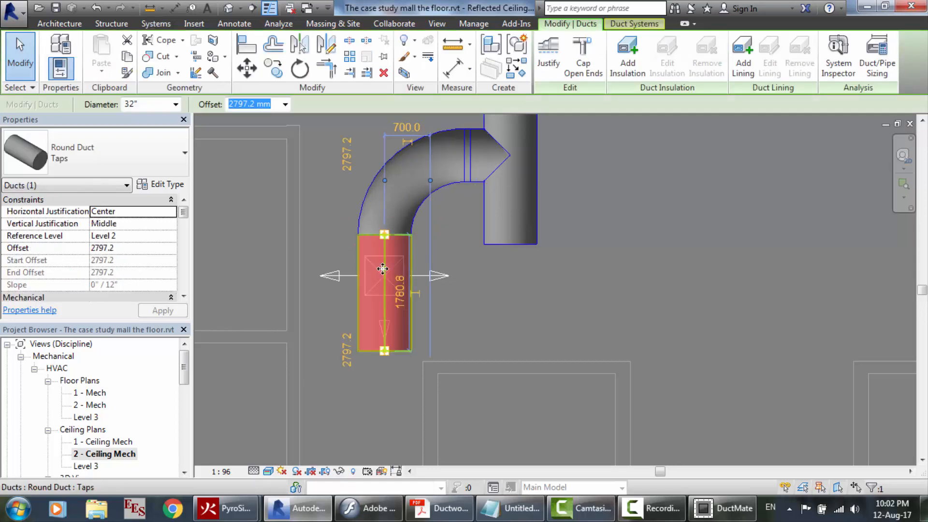
click(347, 352)
click(373, 344)
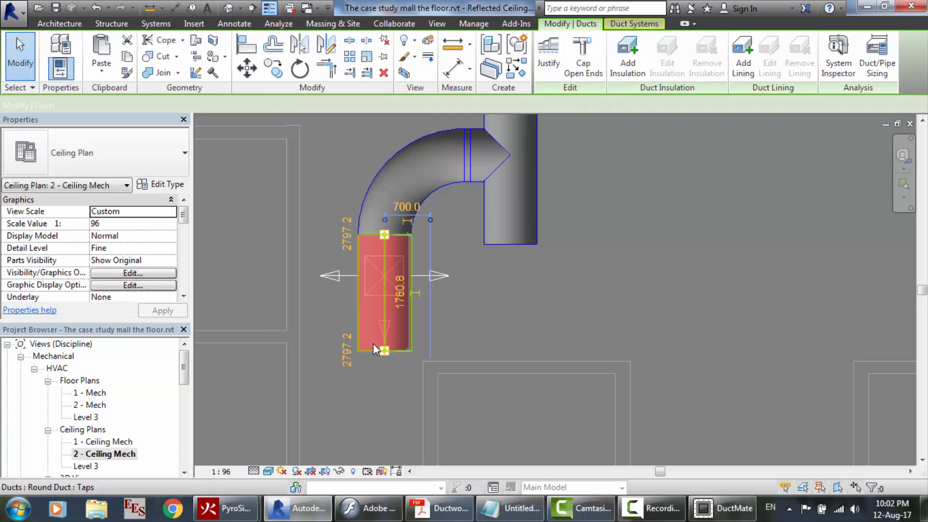
click(347, 358)
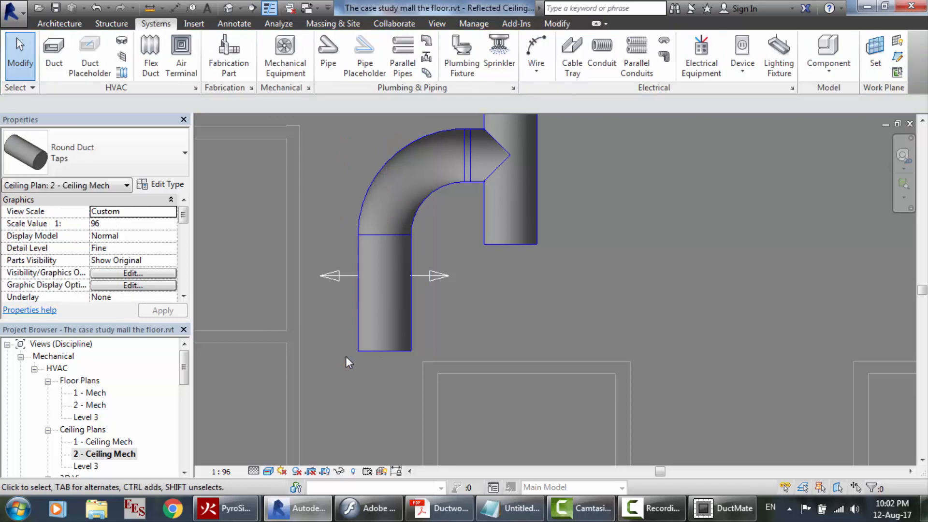
click(382, 348)
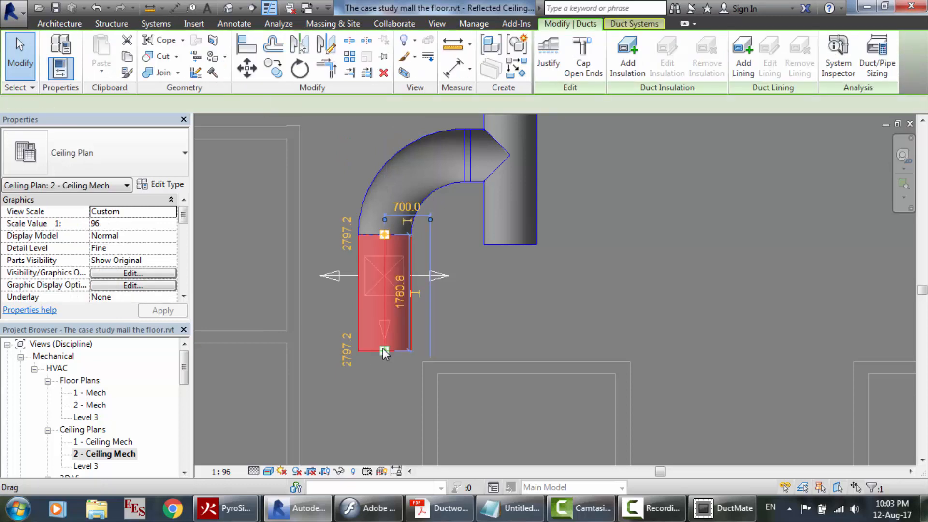
click(348, 347)
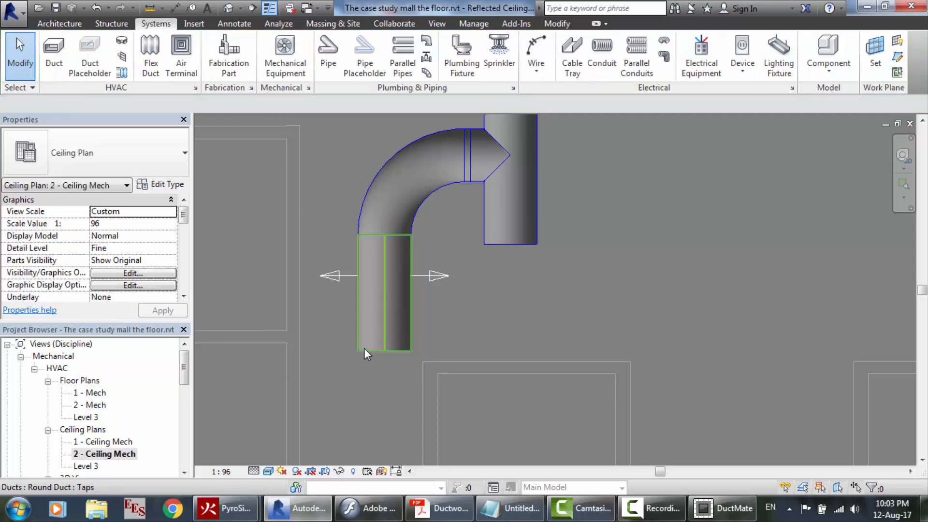
click(364, 348)
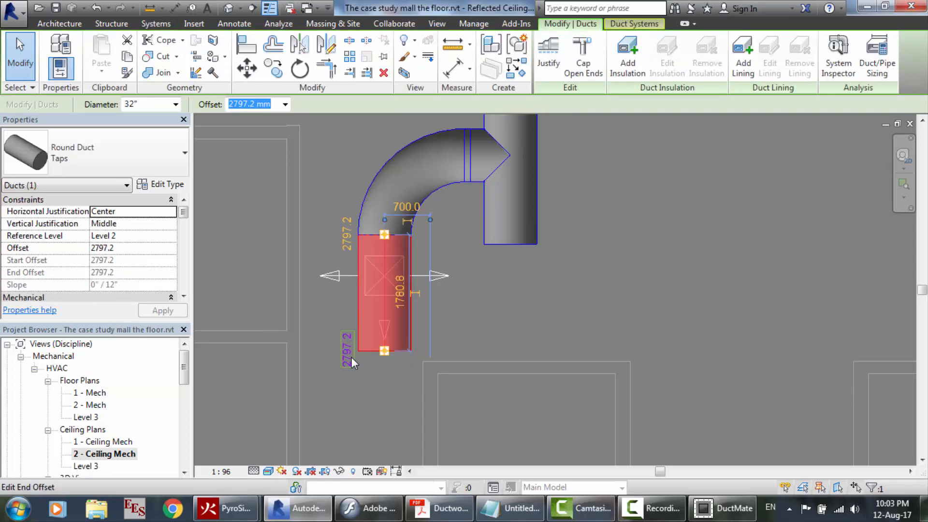
click(350, 358)
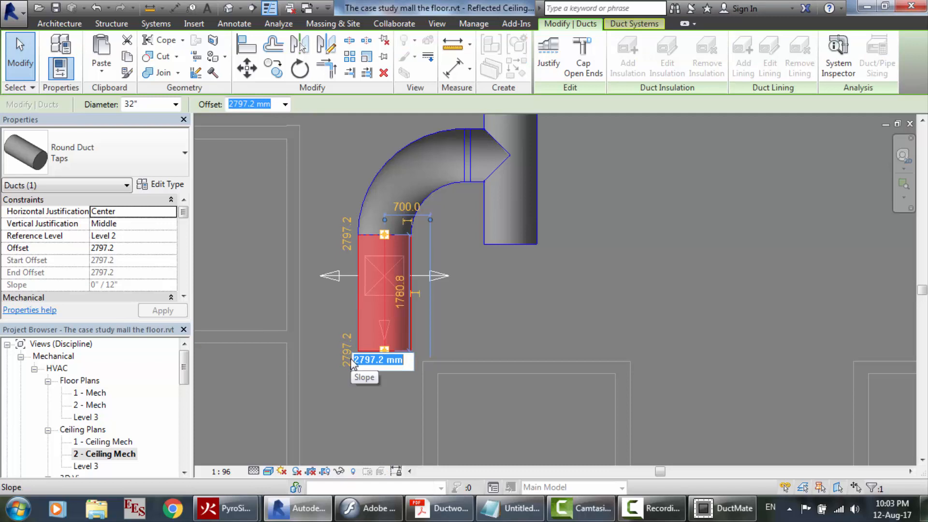
text(1000)
key(Return)
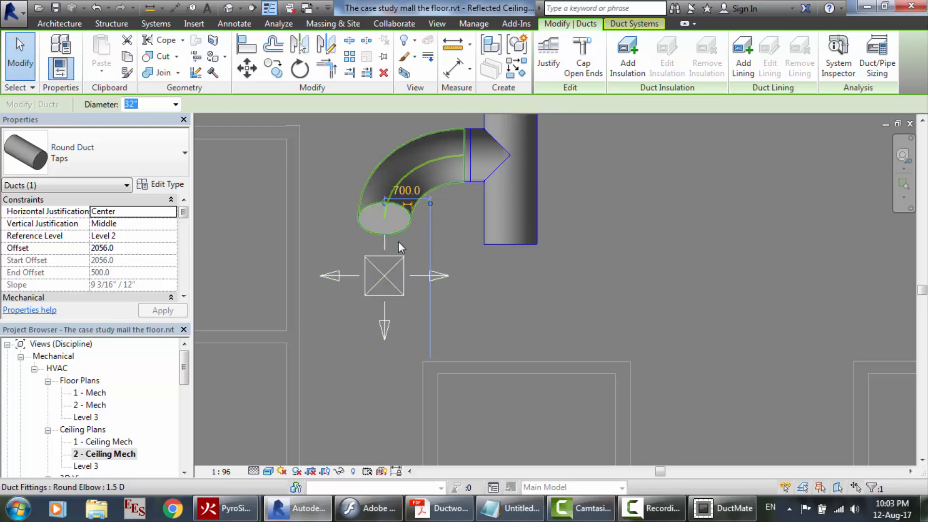
click(384, 275)
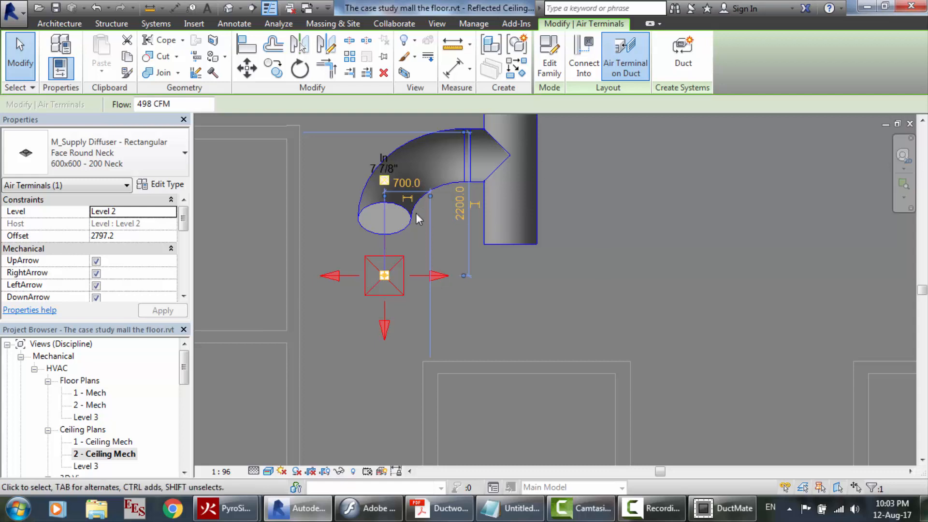
ctrl+click(393, 221)
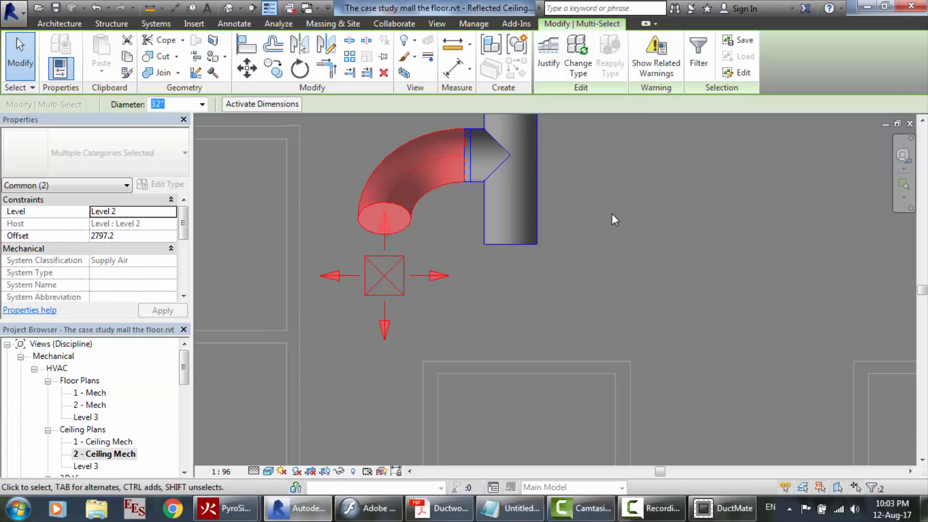
click(652, 508)
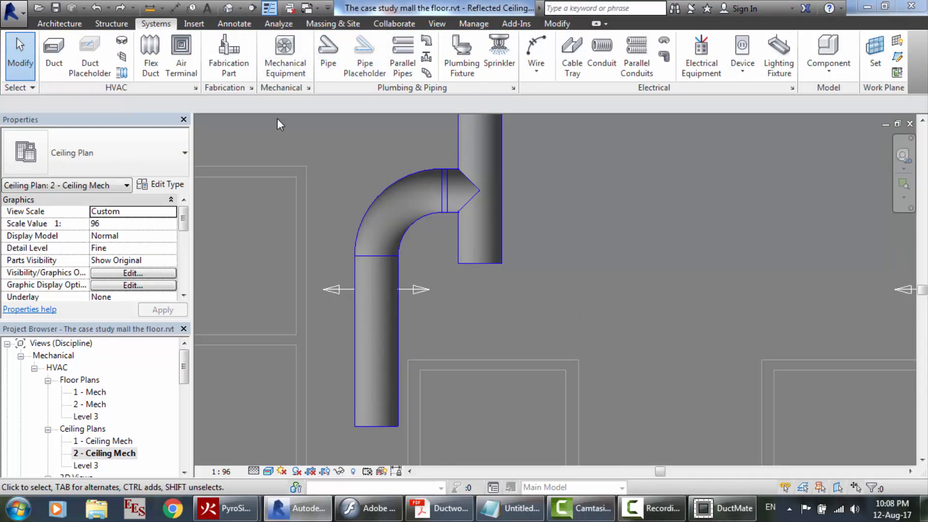
In the 3D view, set the offset of the horizontal rectangular duct between the transition and the lower radius elbow to 2500 mm
click(228, 9)
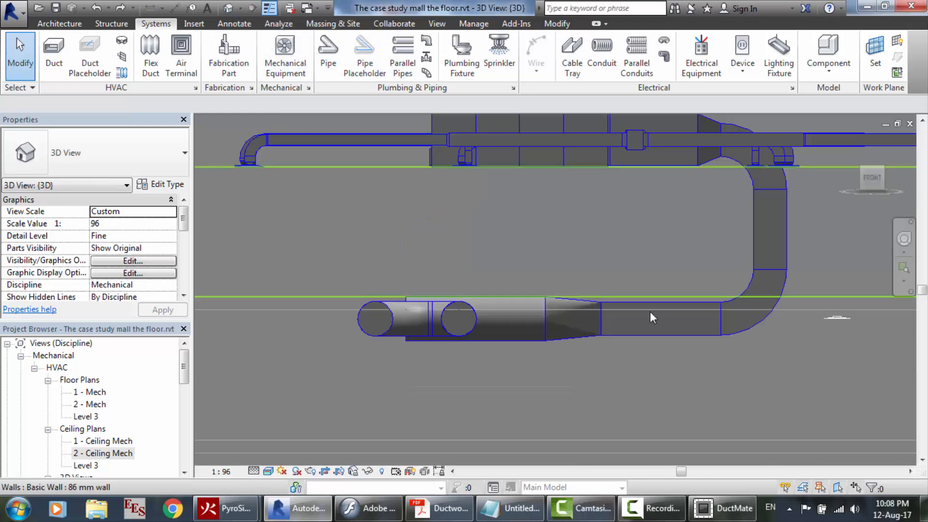
scroll(693, 326, down, 4)
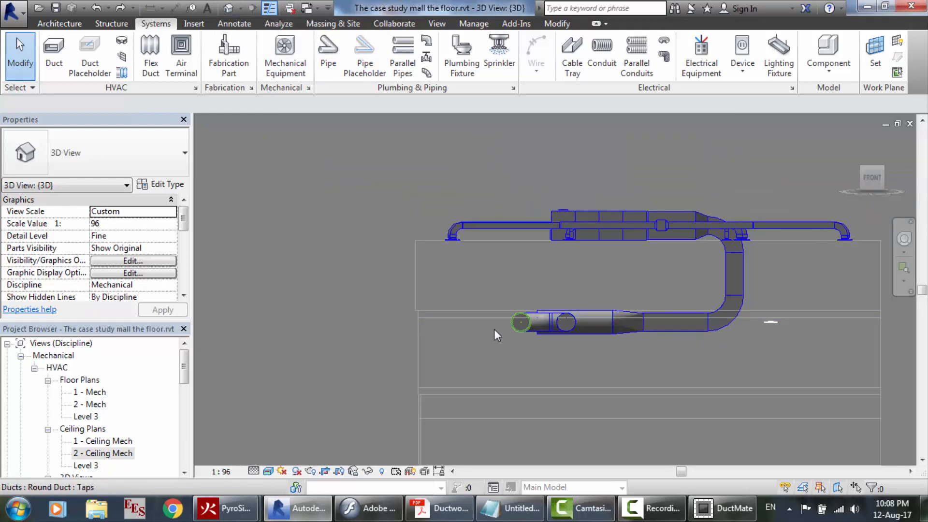
scroll(743, 312, up, 3)
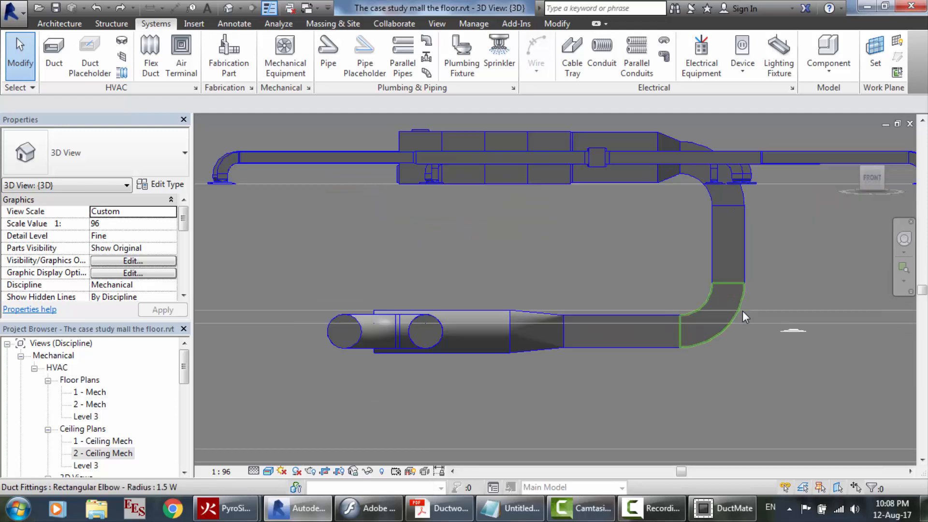
scroll(485, 302, up, 2)
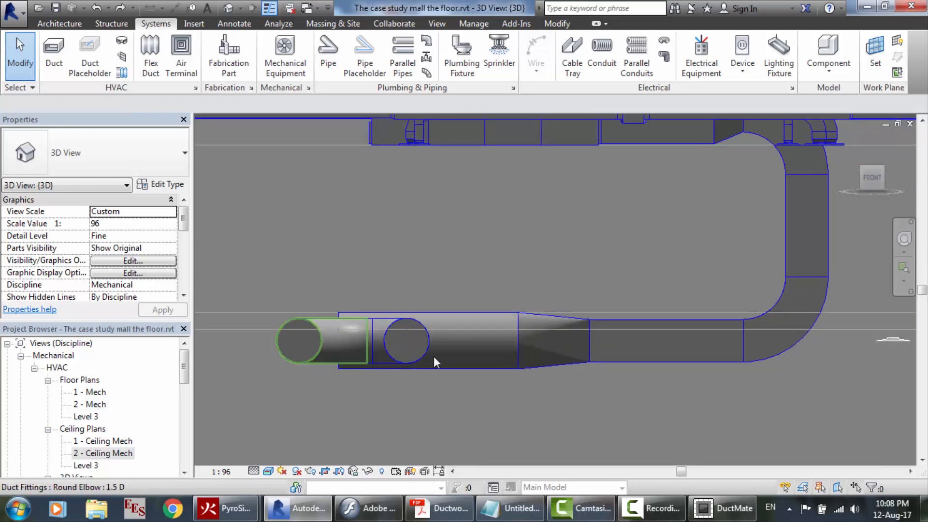
click(697, 349)
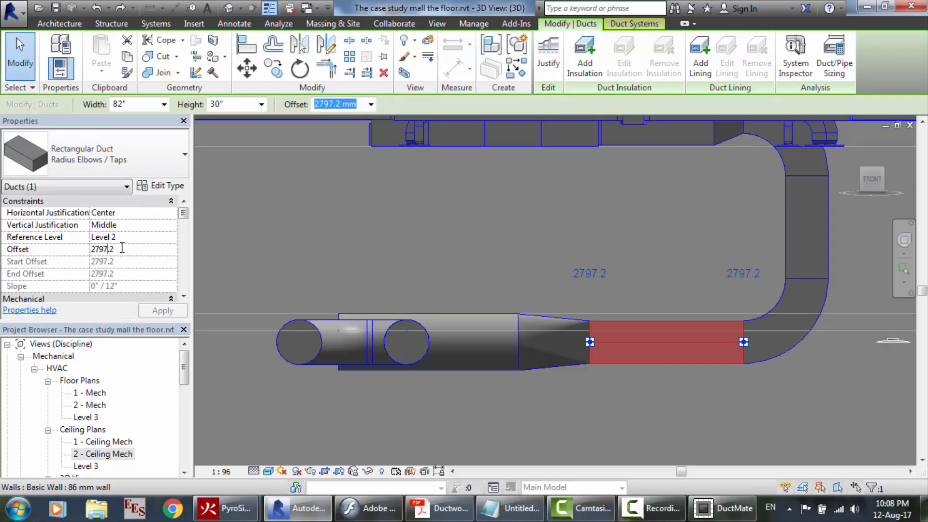
drag(121, 248, 84, 247)
text(2500)
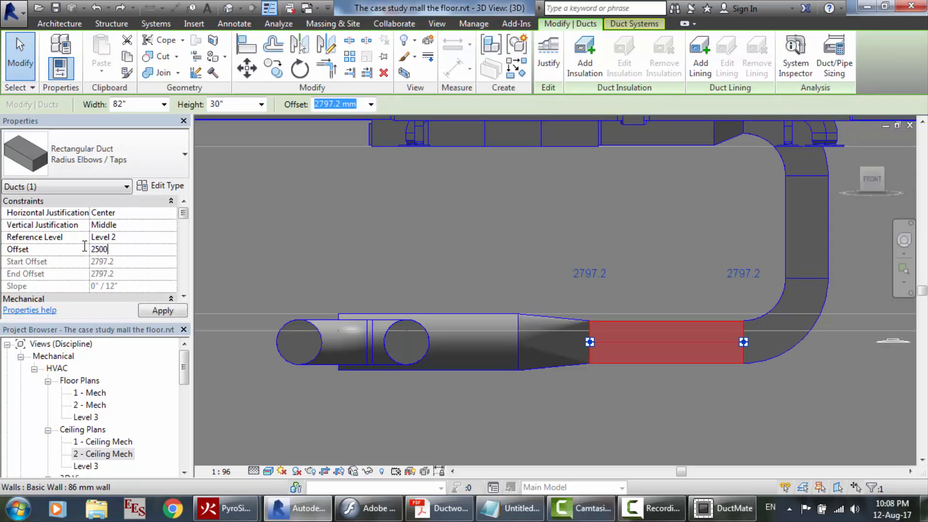
key(Return)
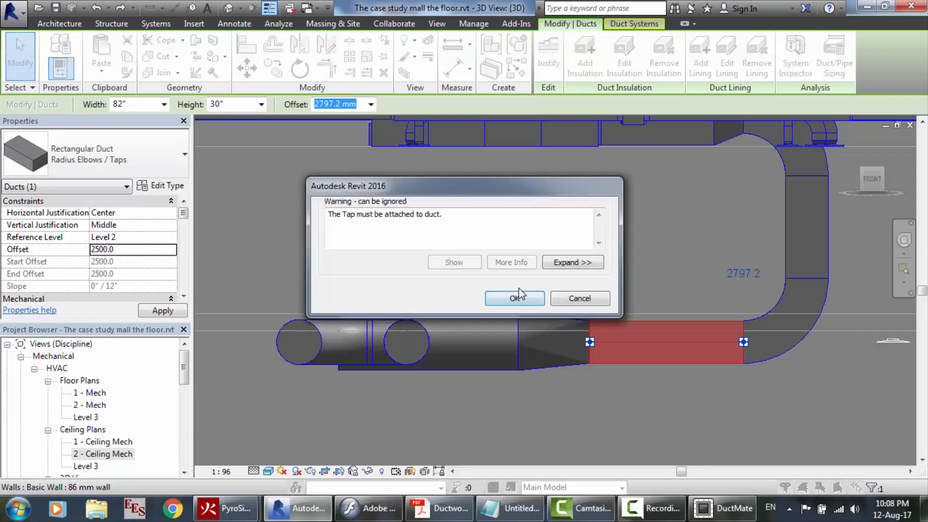
click(516, 299)
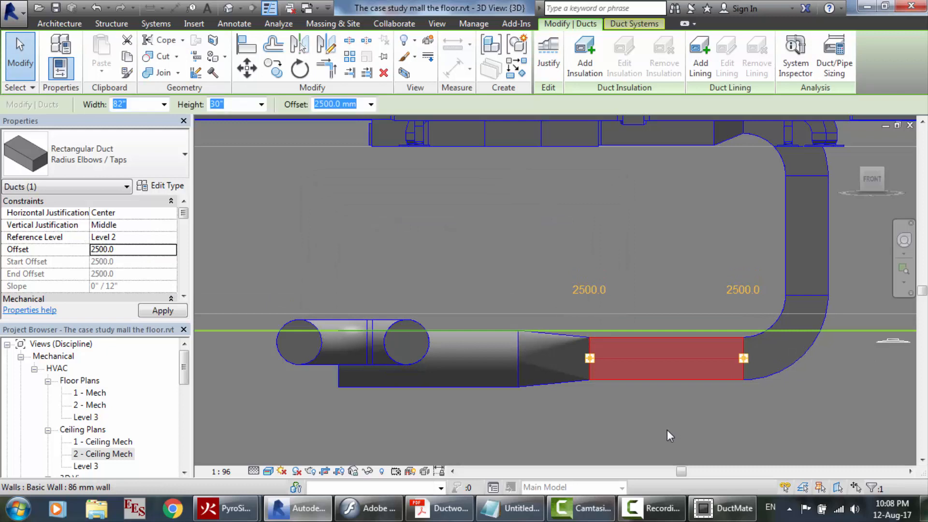
click(652, 508)
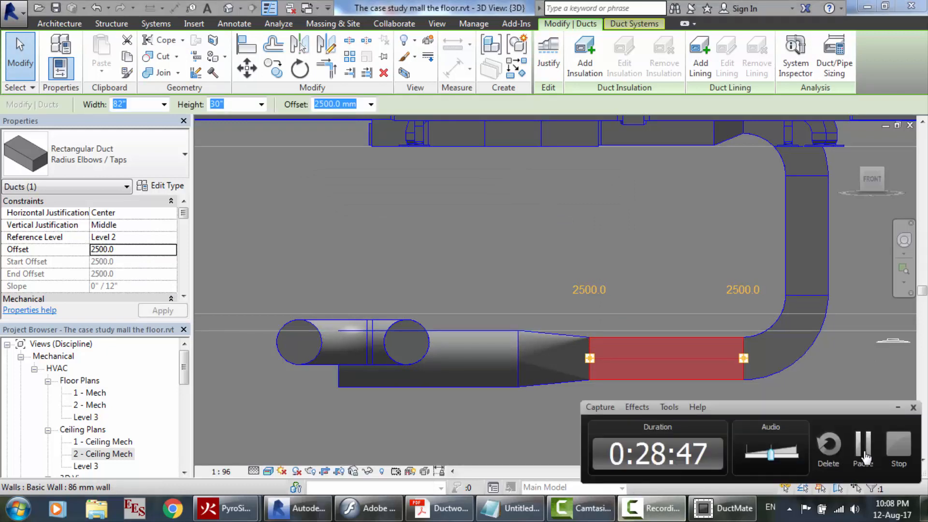
click(841, 449)
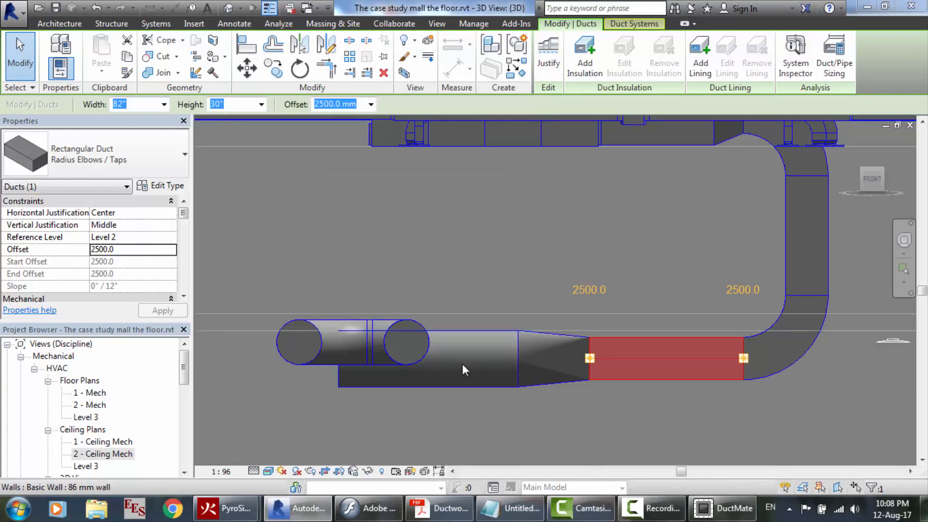
Set the offset of the horizontal rectangular duct beside the transition to 2400 mm, accepting the tap warning
click(120, 250)
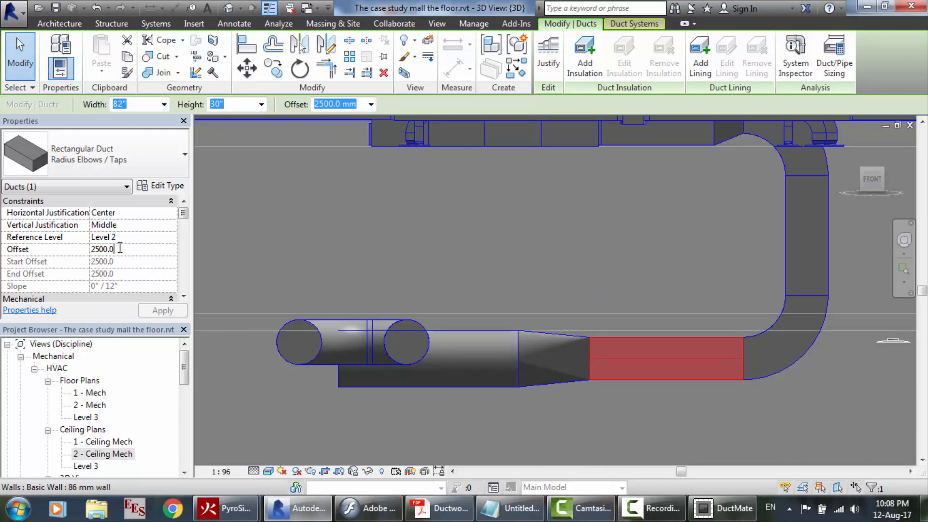
drag(129, 249, 87, 247)
text(2400)
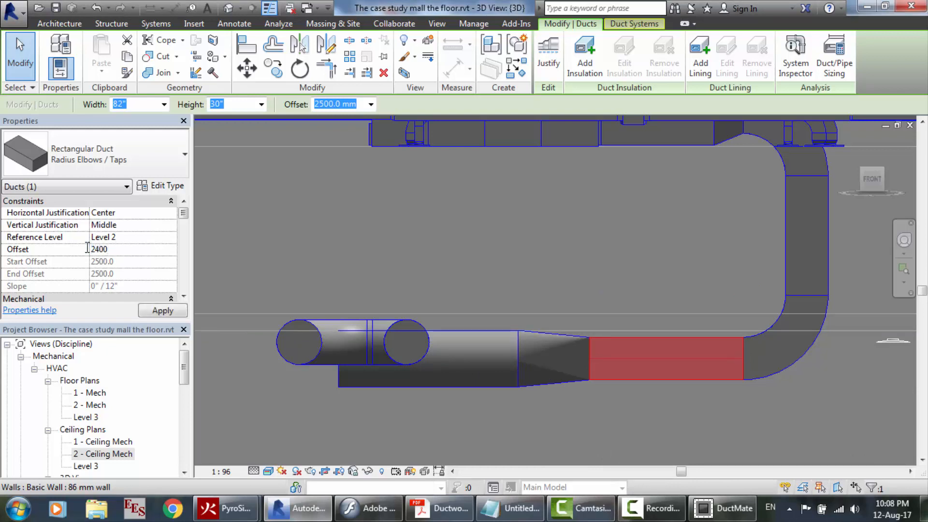
key(Return)
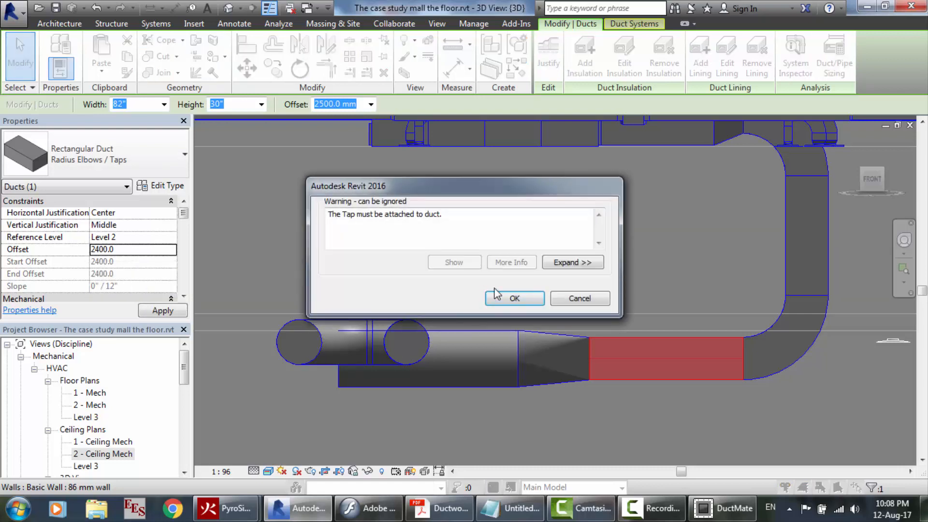
click(513, 297)
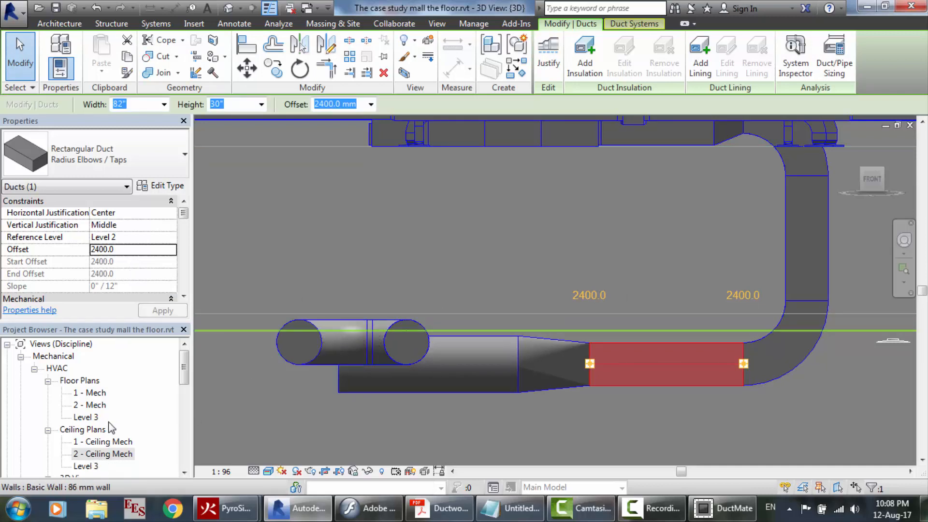
Open the 2 - Ceiling Mech plan at the main round duct and its 32" branch
double_click(97, 455)
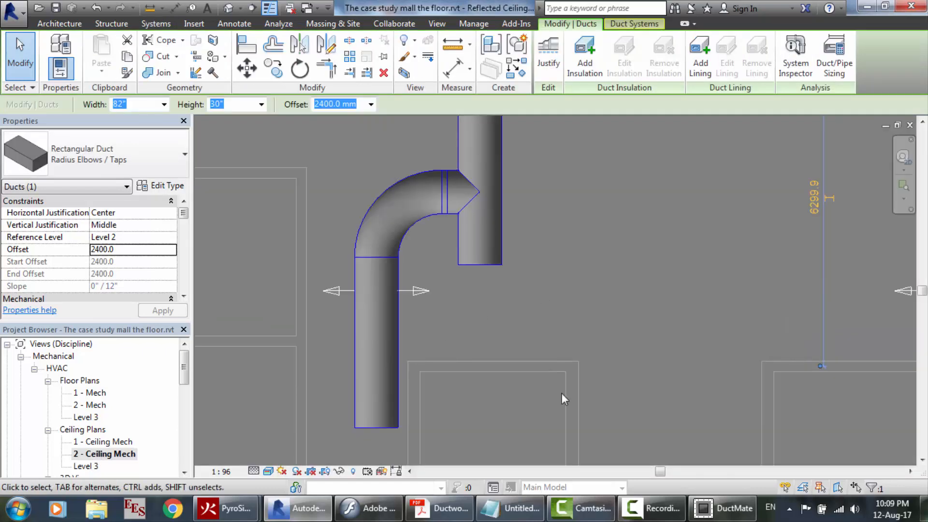
scroll(561, 395, down, 5)
scroll(538, 213, up, 3)
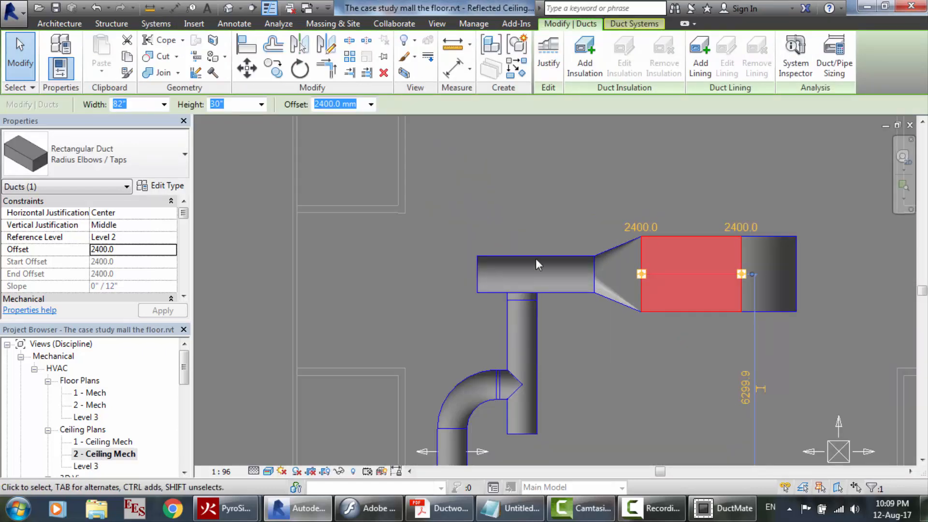
click(526, 321)
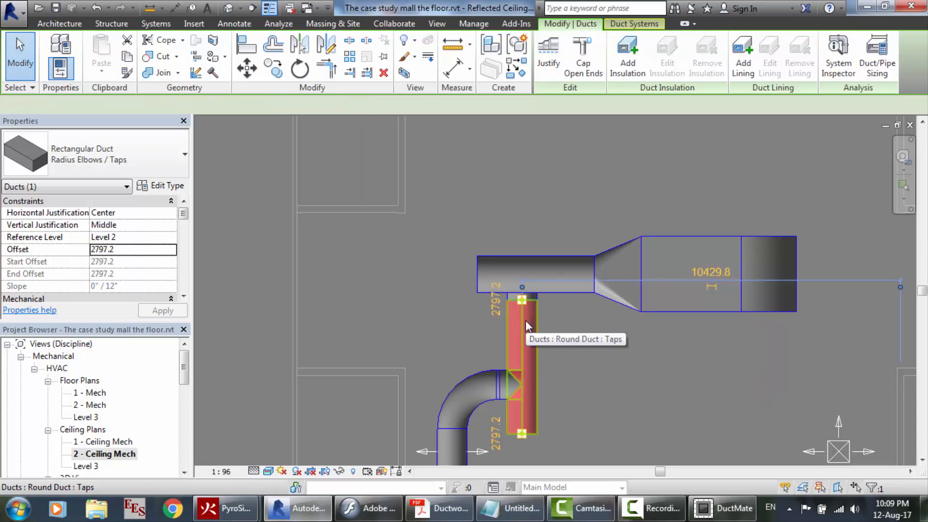
drag(531, 299, 538, 265)
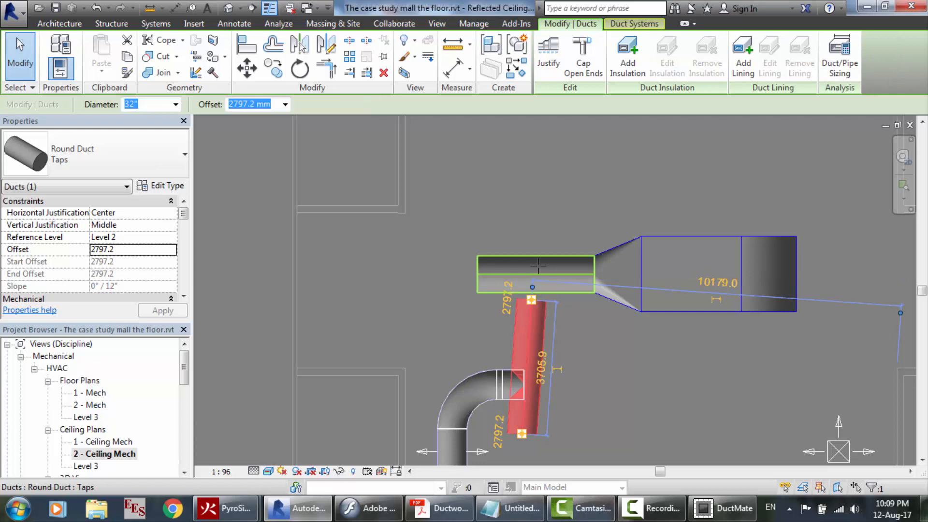
key(Escape)
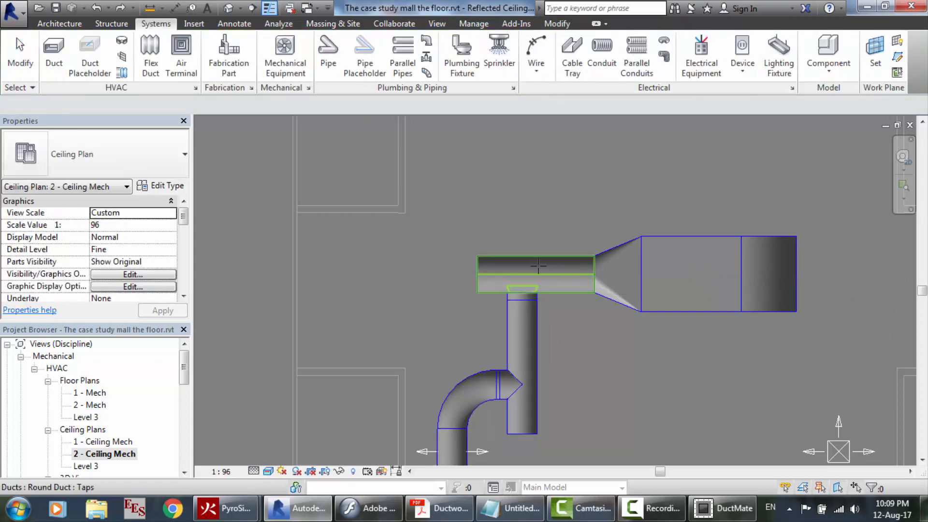
Set the offset of the round takeoff joining the 32" branch to the 40" main duct to 2400 mm and check the branch's offset
click(538, 266)
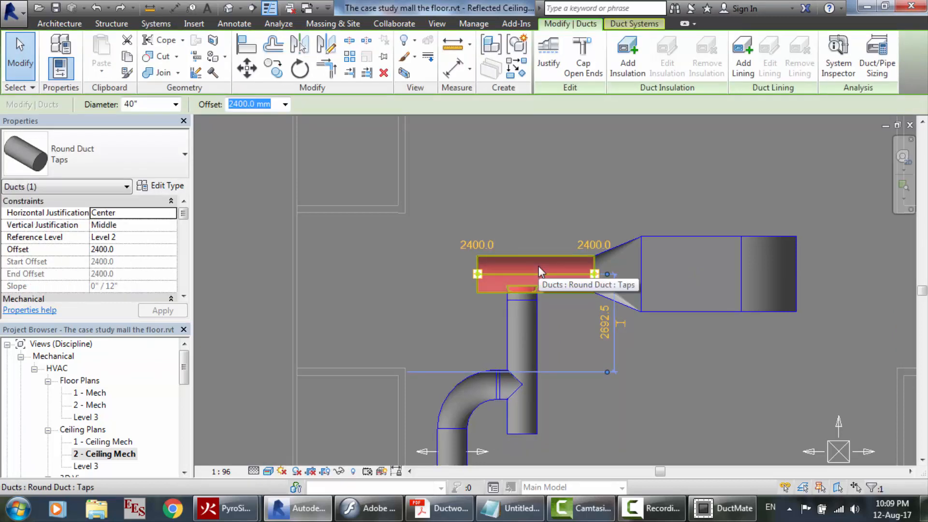
scroll(538, 295, up, 3)
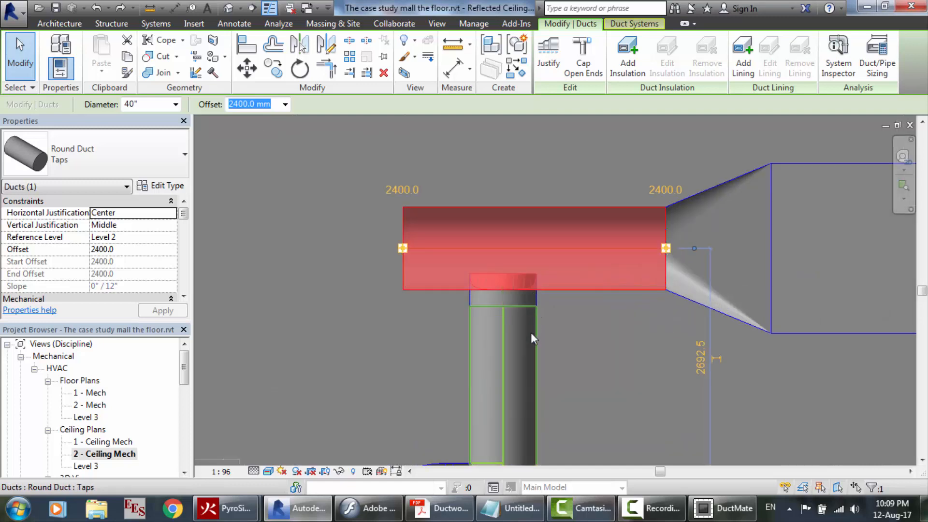
click(492, 300)
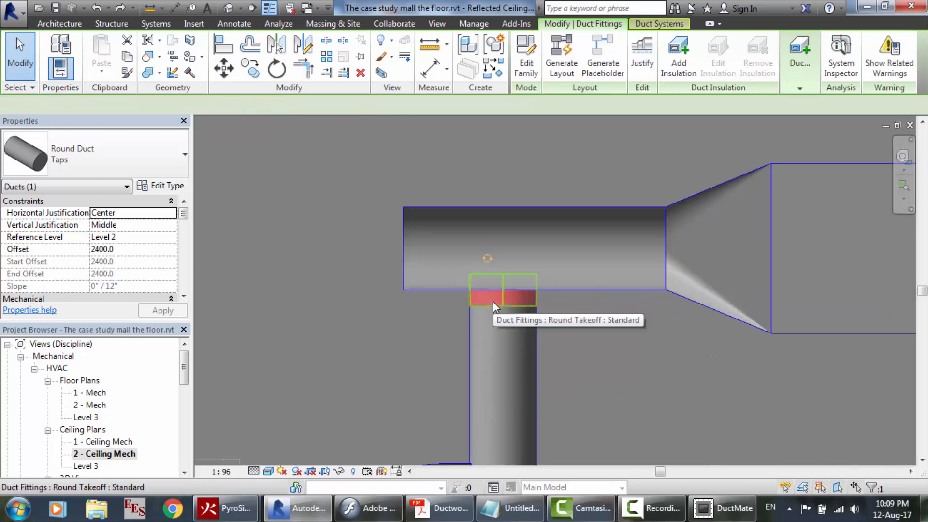
click(109, 239)
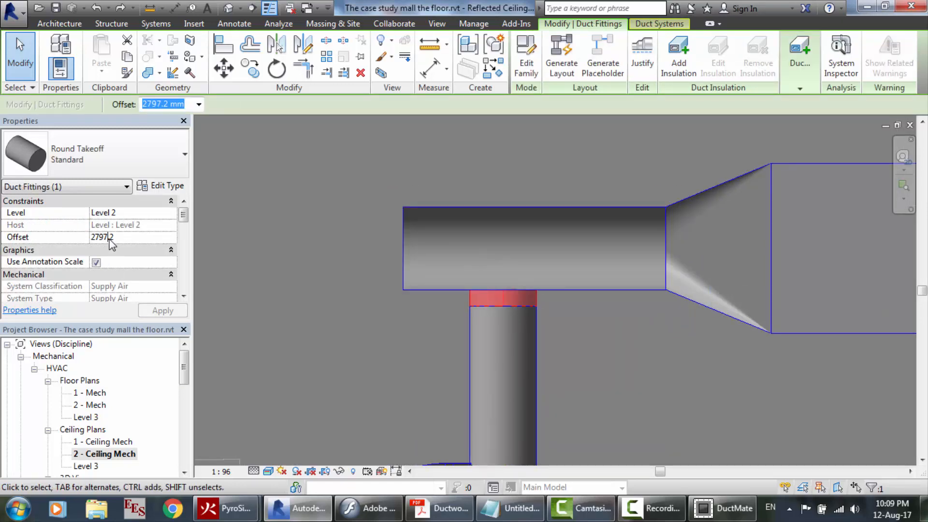
key(BackSpace)
key(BackSpace)
key(BackSpace)
key(BackSpace)
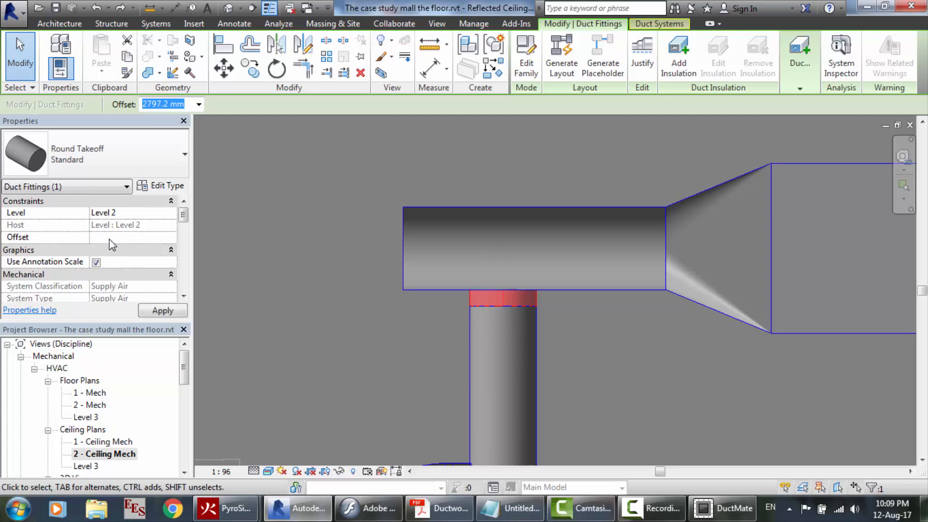
text(2400)
key(Return)
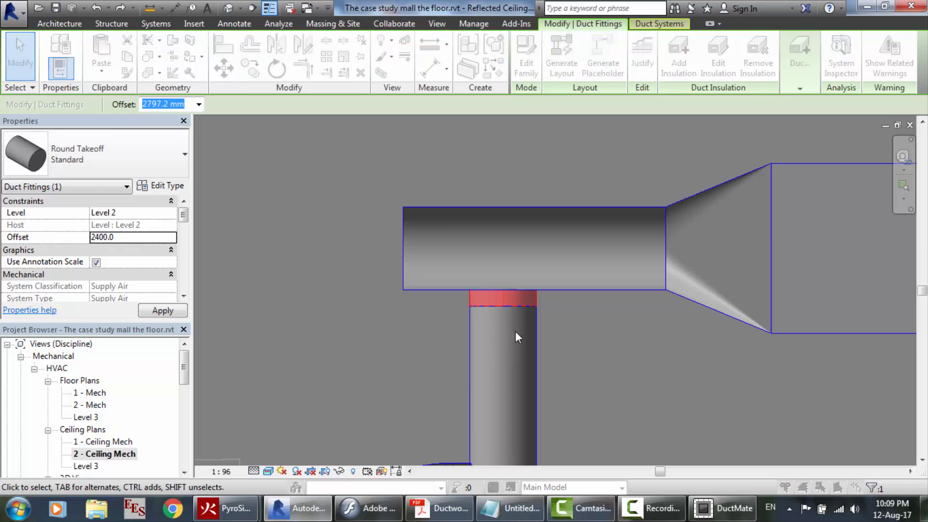
click(516, 297)
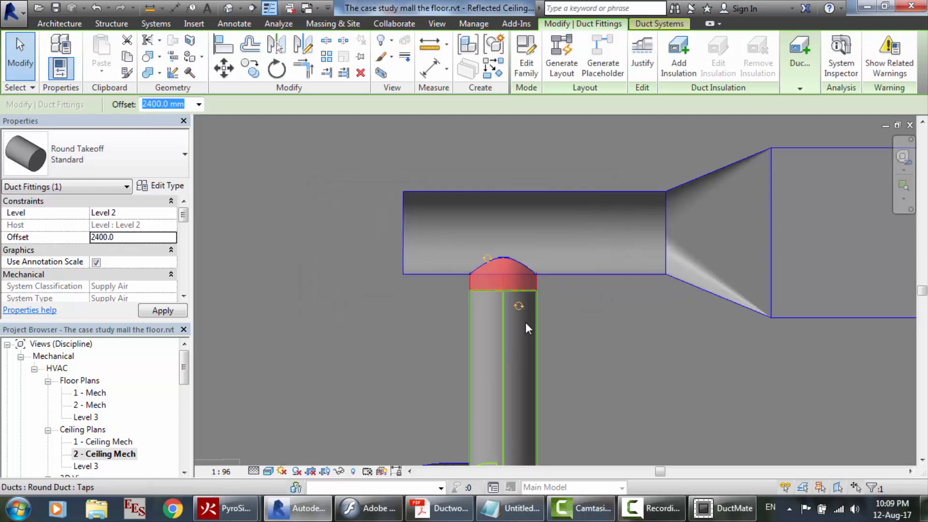
click(527, 329)
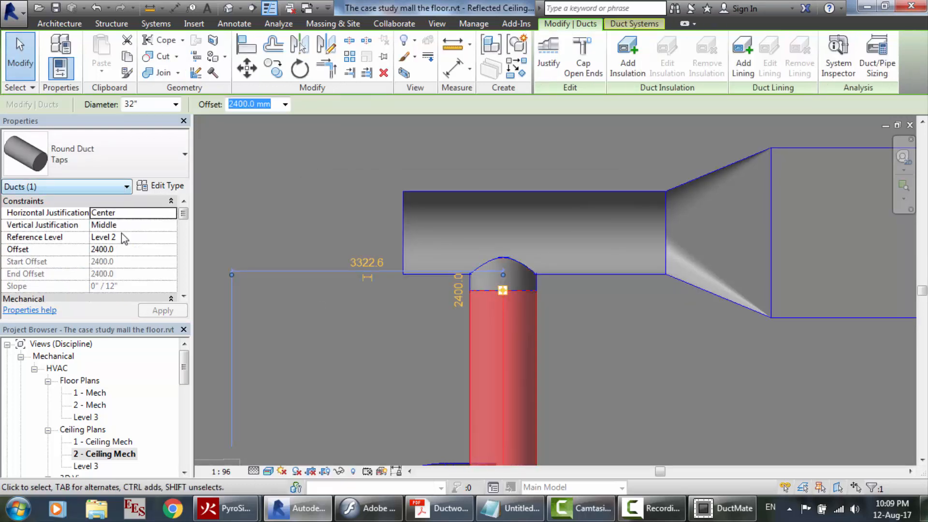
Set the offset of the round takeoff between the 32" branch and the elbow to 2400 mm, and check the ducts' alignment in the 3D view
scroll(439, 422, down, 5)
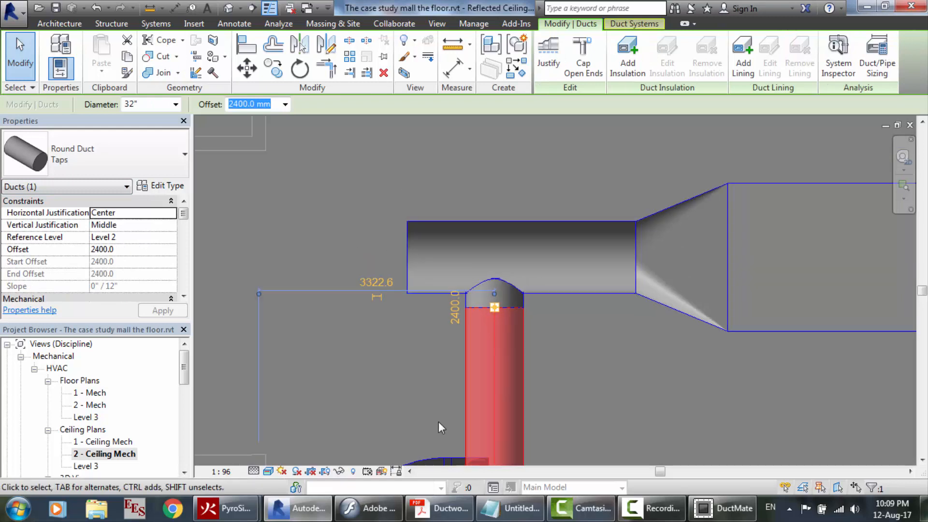
scroll(439, 422, up, 5)
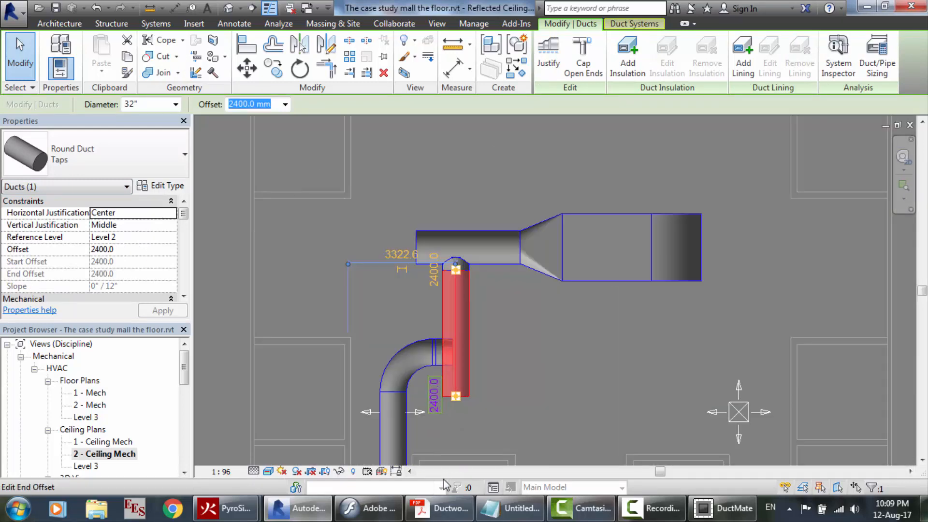
scroll(419, 327, up, 2)
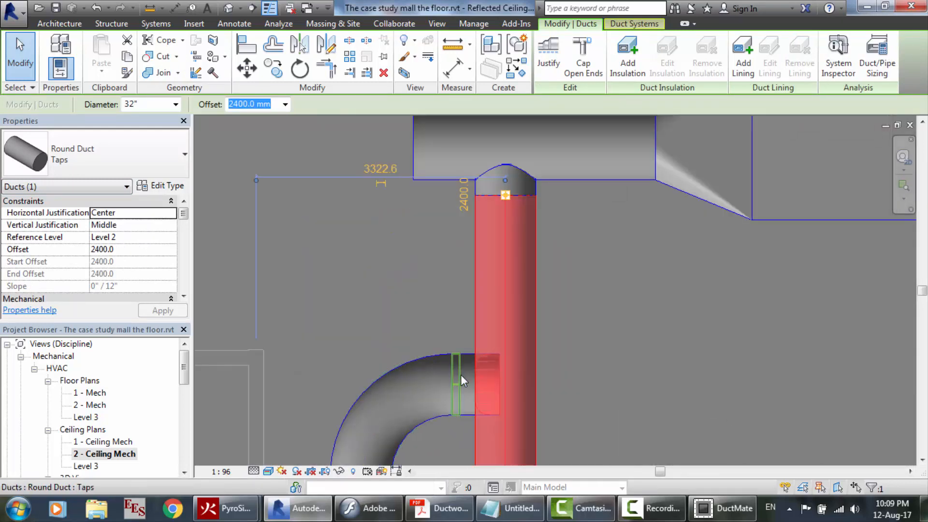
click(468, 375)
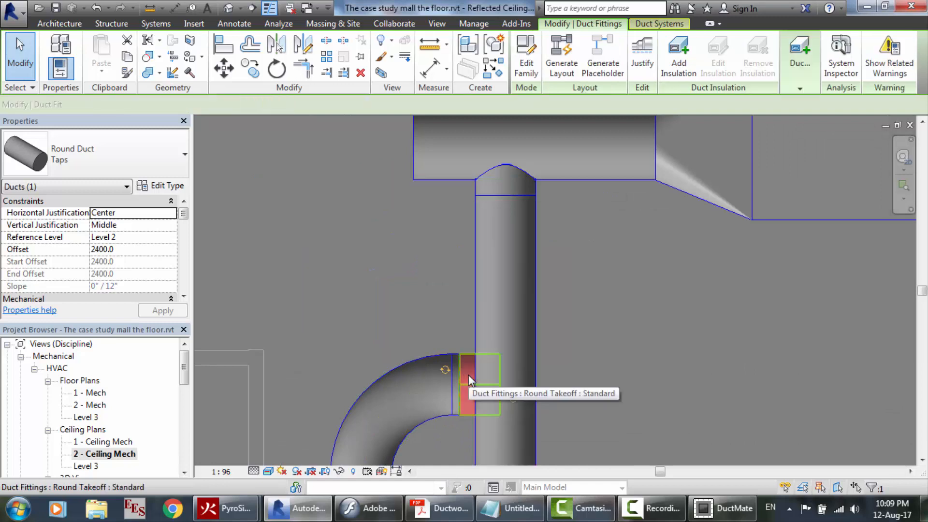
click(113, 238)
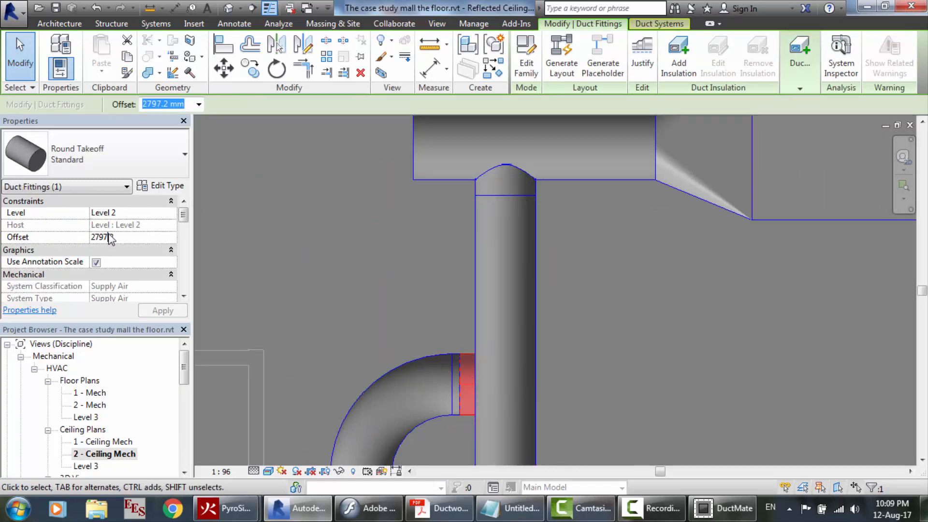
text(2400)
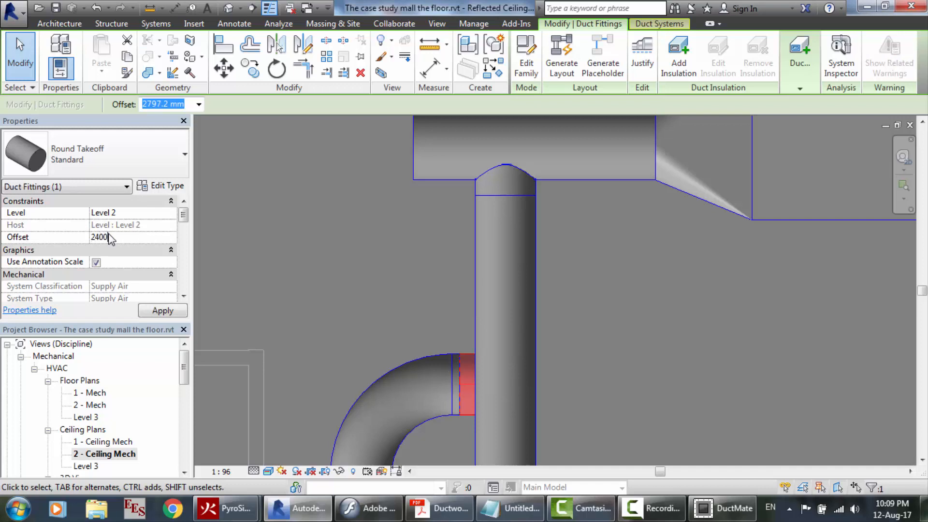
key(Return)
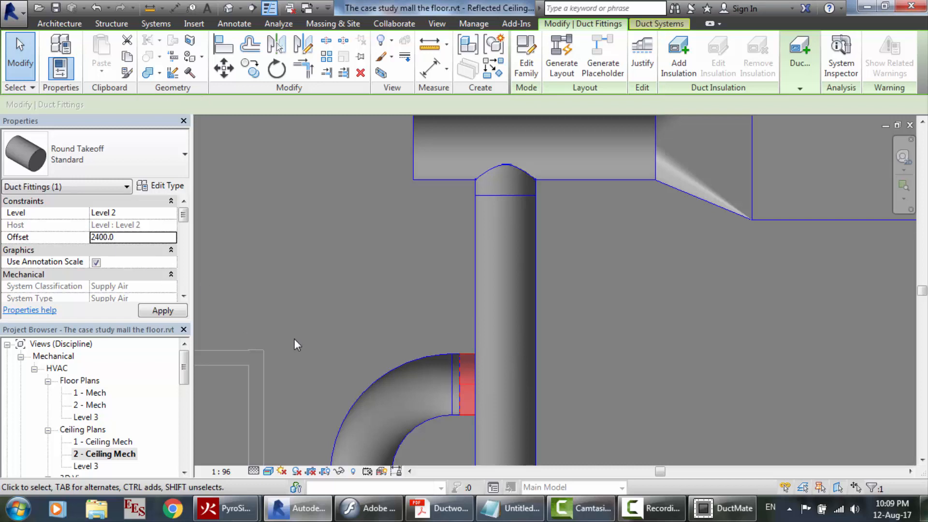
scroll(445, 265, down, 1)
scroll(445, 265, down, 5)
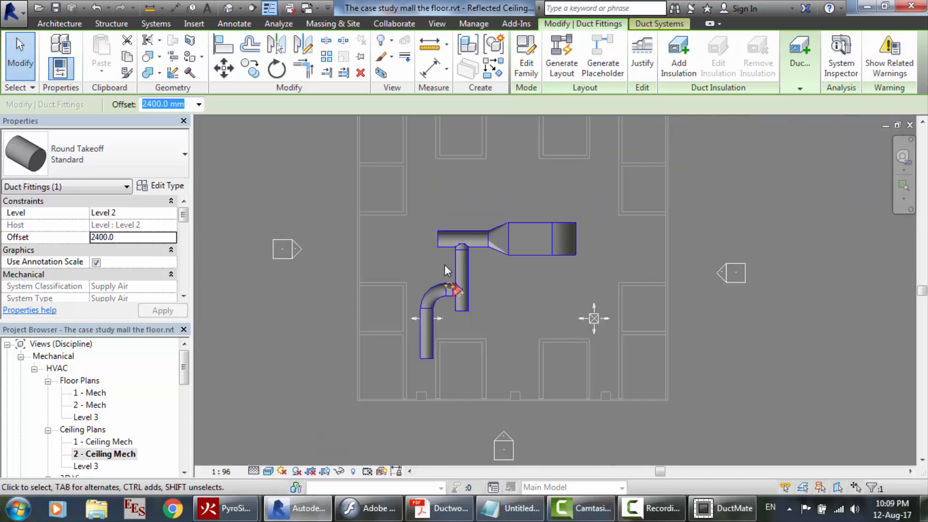
click(229, 8)
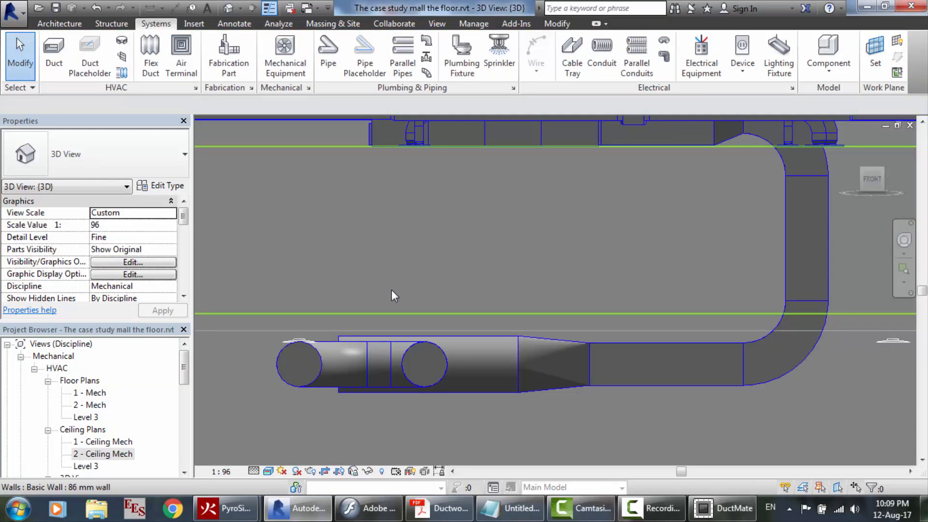
scroll(380, 331, up, 1)
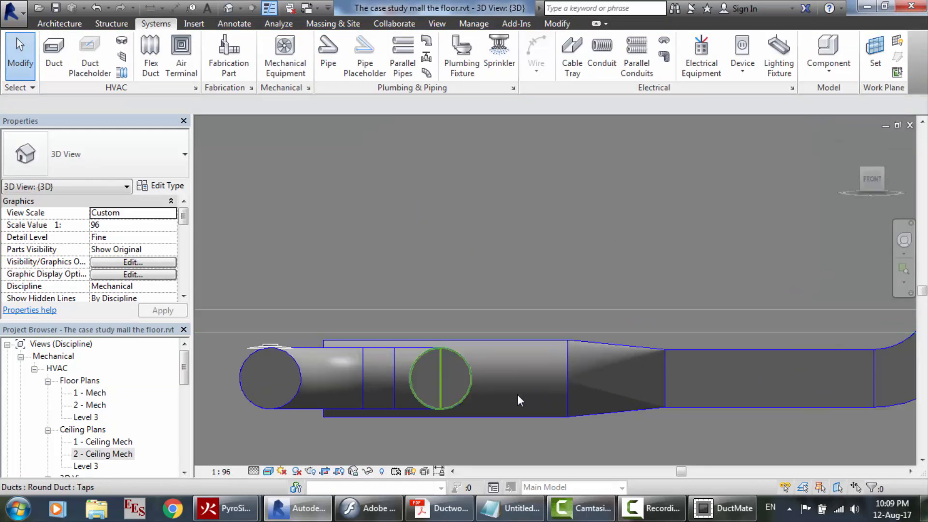
In the 2 - Ceiling Mech plan, set the offset of the supply diffuser under the elbowed round duct to 2000 mm
double_click(98, 456)
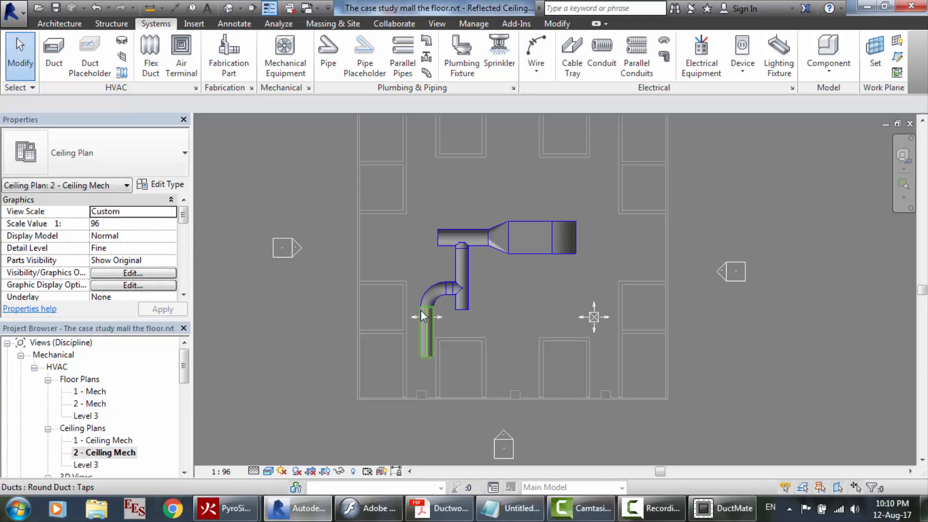
scroll(423, 317, up, 3)
click(471, 329)
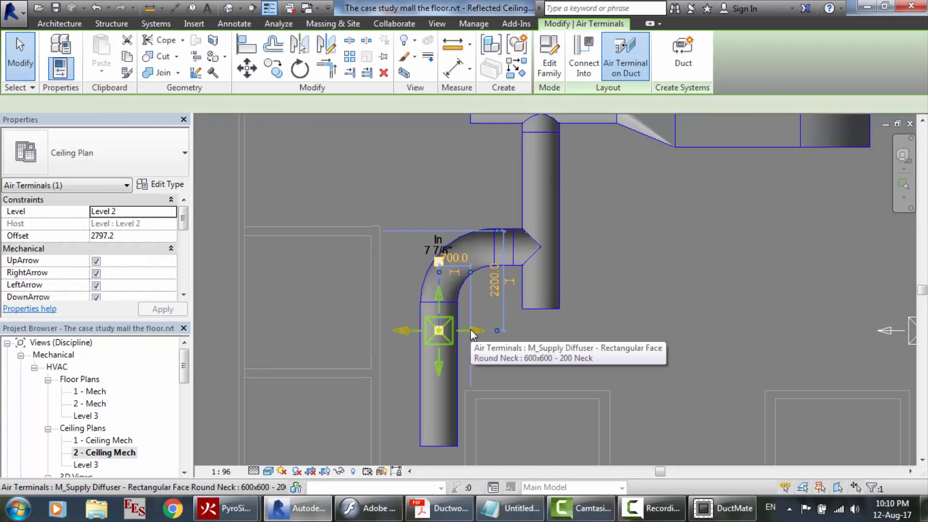
click(124, 237)
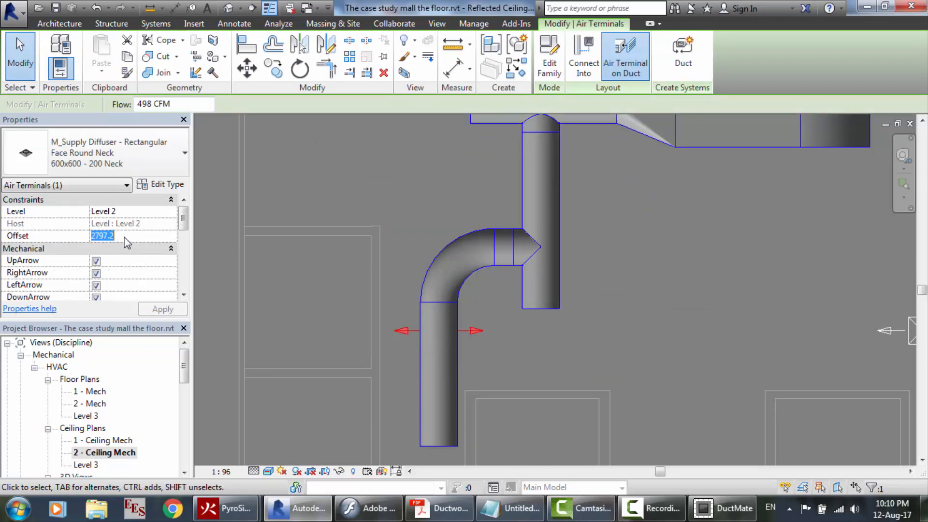
text(2000)
key(Return)
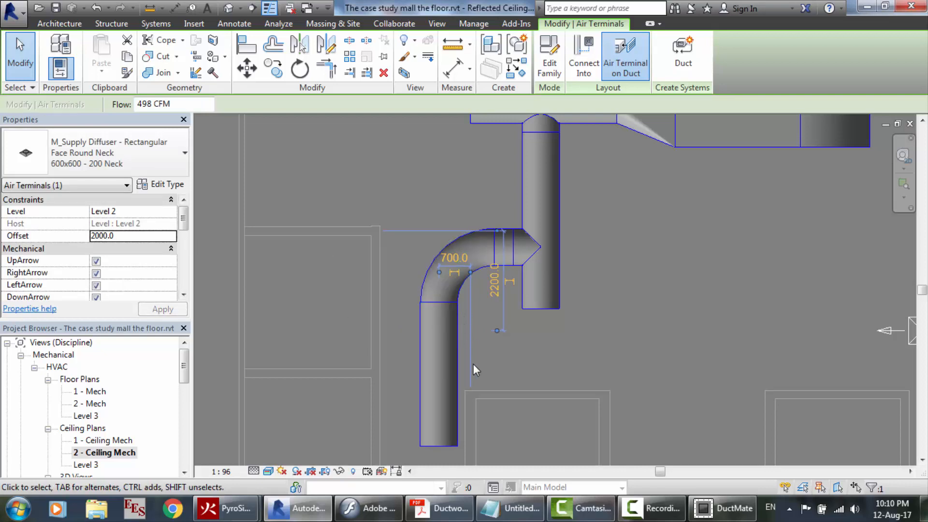
In the 3D view, set the offset of the supply diffuser beneath the elbowed round duct to 1800 mm
click(229, 8)
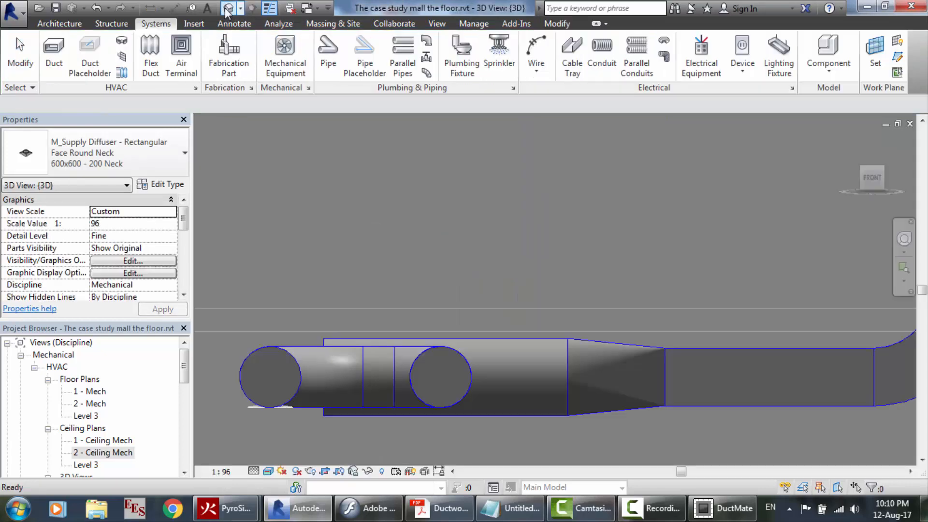
click(257, 410)
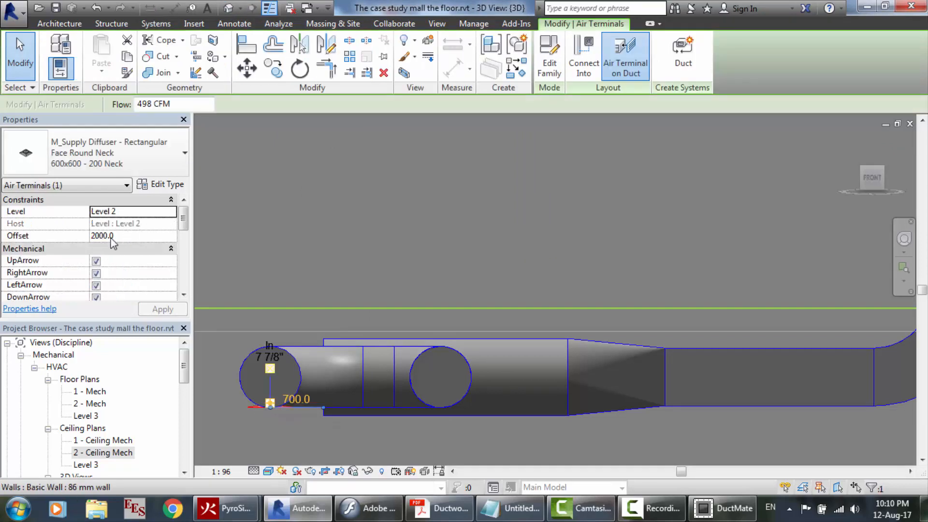
click(111, 236)
drag(119, 237, 81, 235)
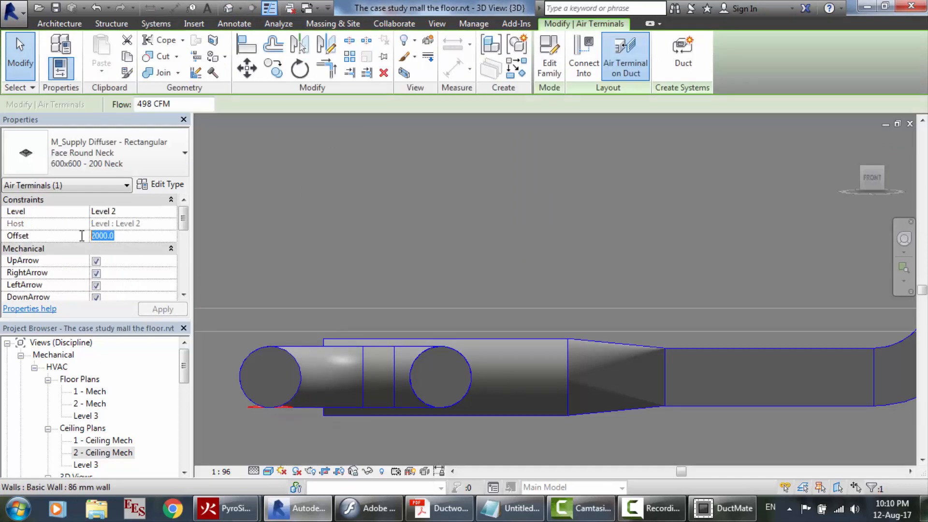
click(903, 239)
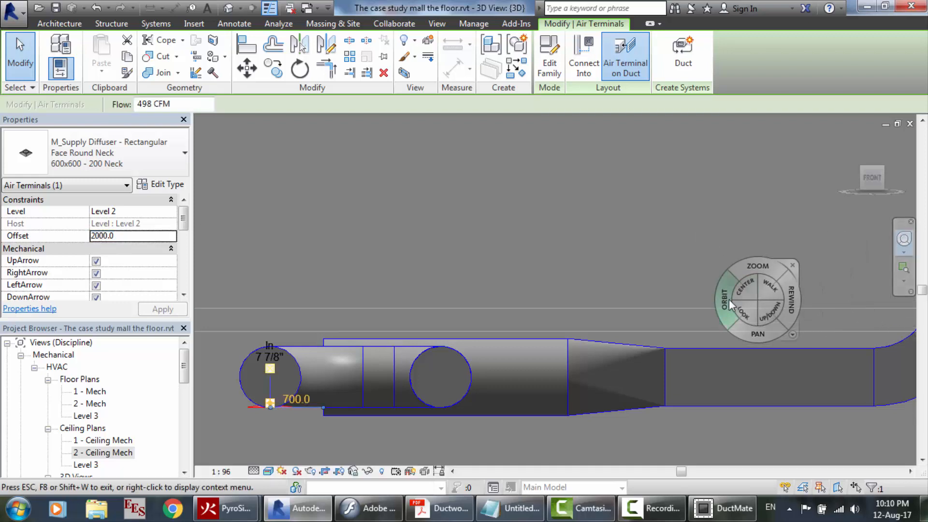
mouse_move(731, 300)
mouse_down()
mouse_move(741, 291)
mouse_move(746, 304)
mouse_move(764, 300)
mouse_move(707, 302)
mouse_up()
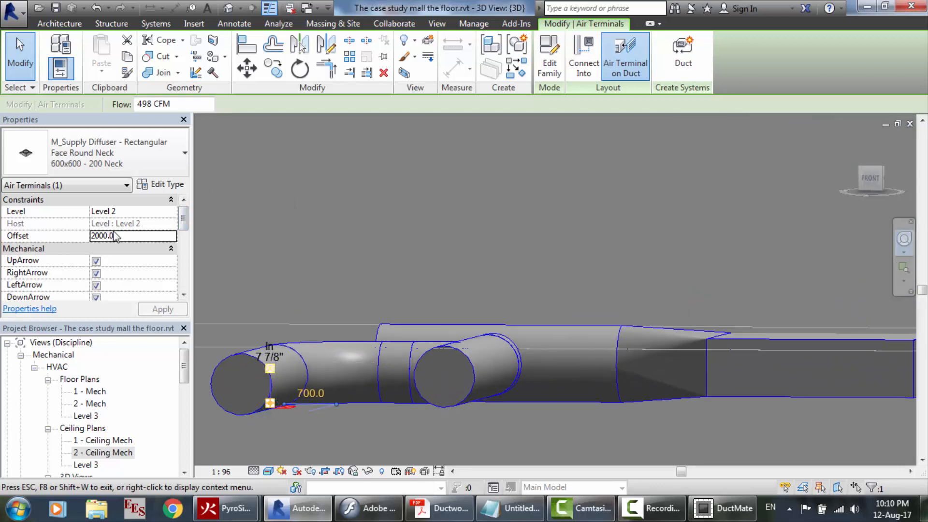
key(Return)
drag(126, 234, 86, 234)
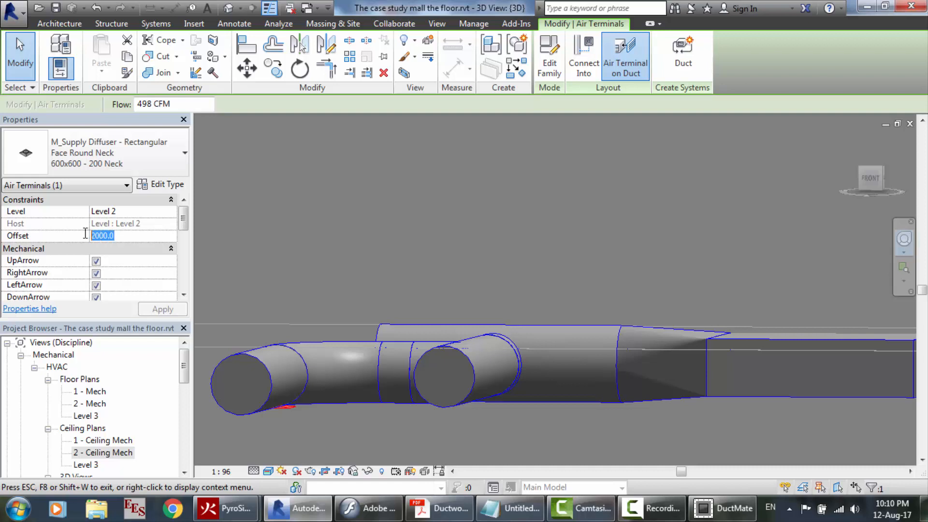
text(1800)
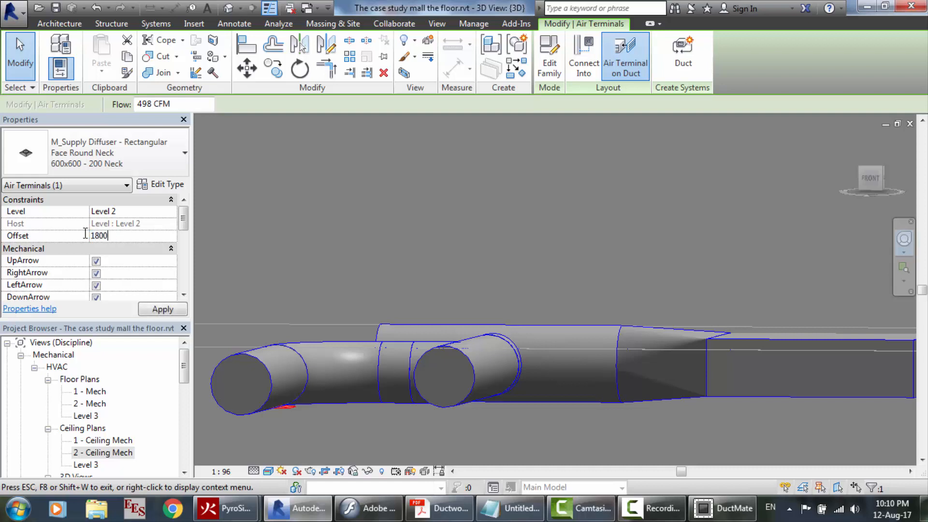
key(Return)
key(shift+w)
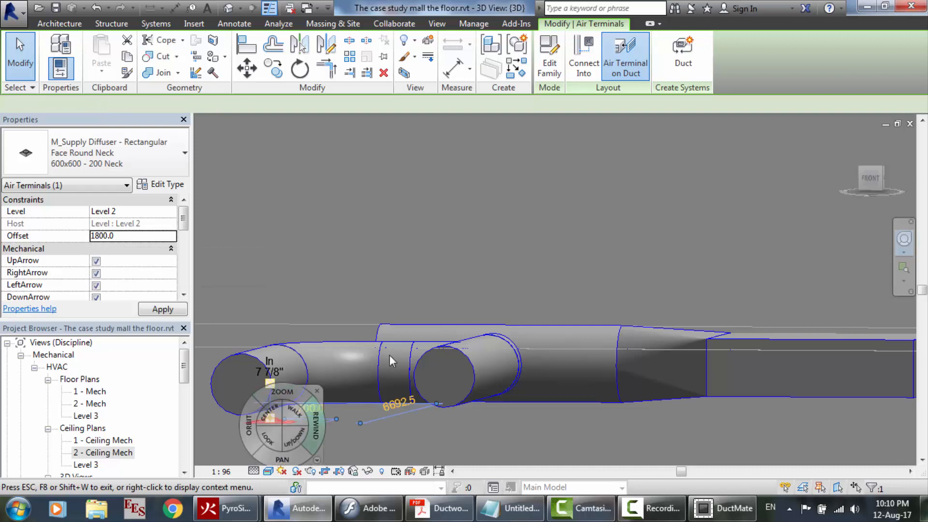
key(Escape)
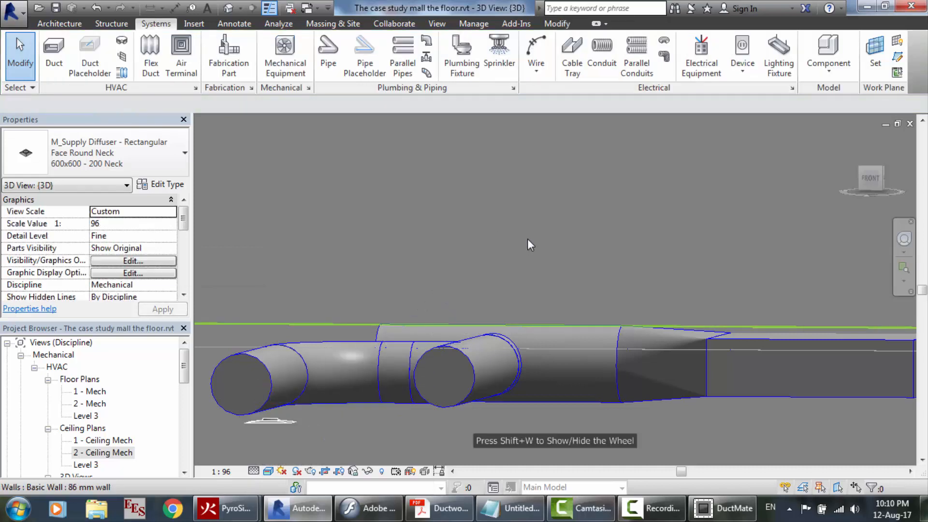
Connect the supply diffuser into the elbowed 32" round duct above it
click(281, 419)
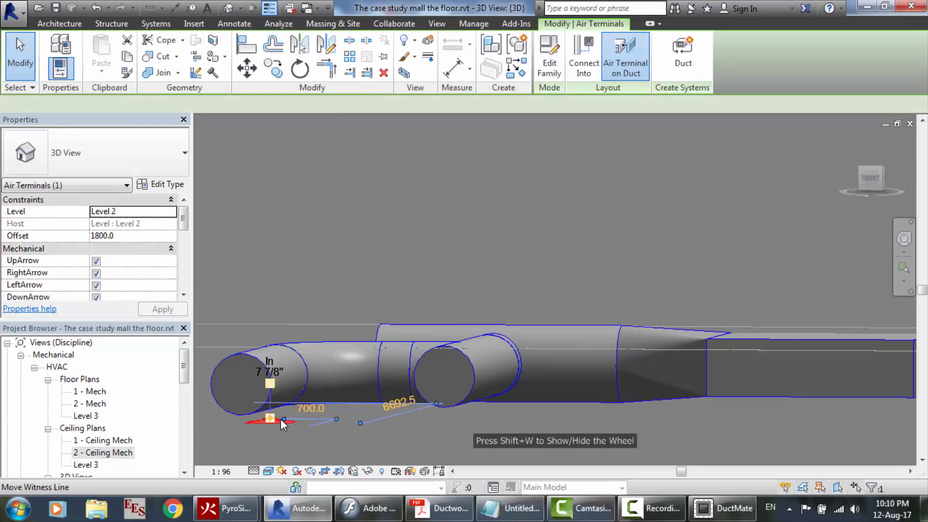
click(585, 67)
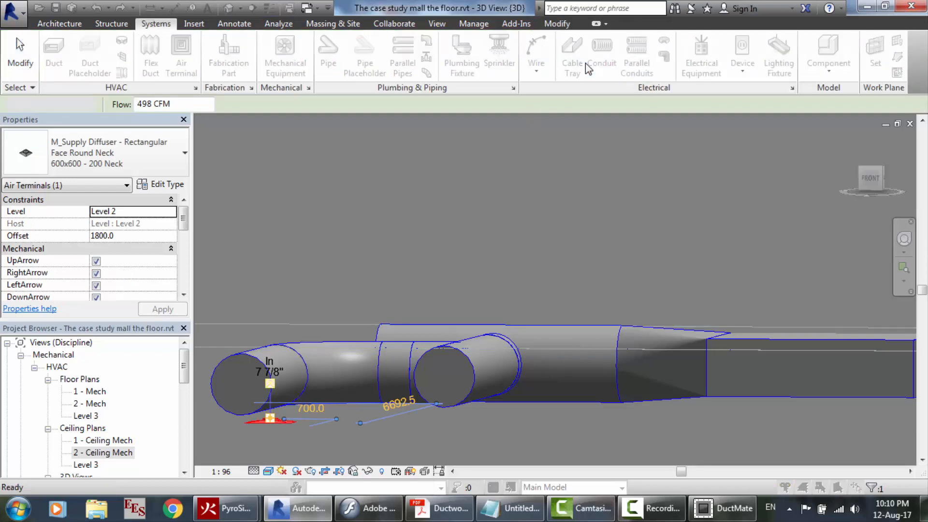
click(252, 392)
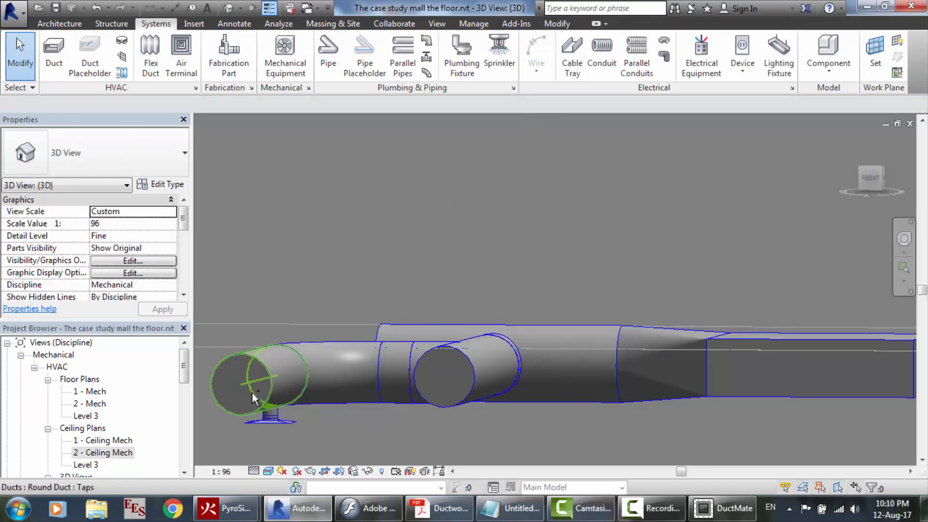
Open the 2 - Ceiling Mech plan at the straight round duct below the elbow
double_click(98, 455)
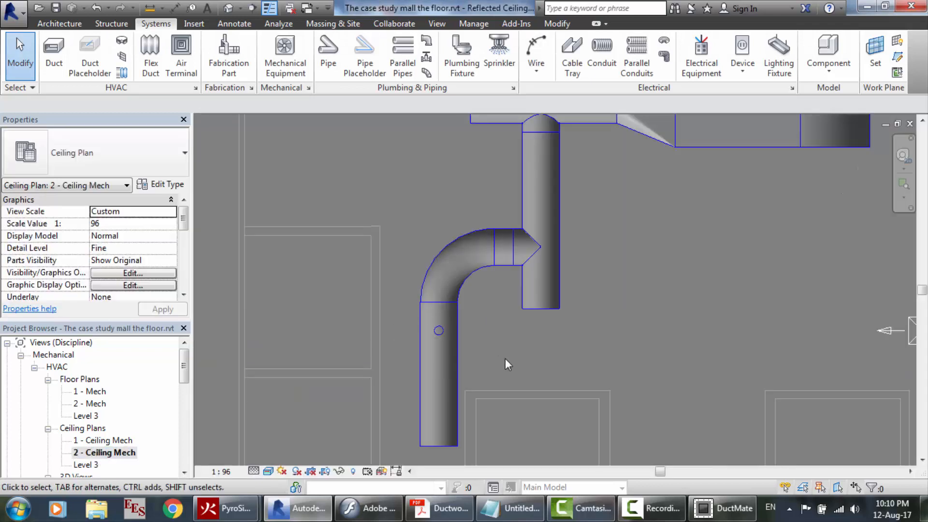
scroll(421, 300, up, 2)
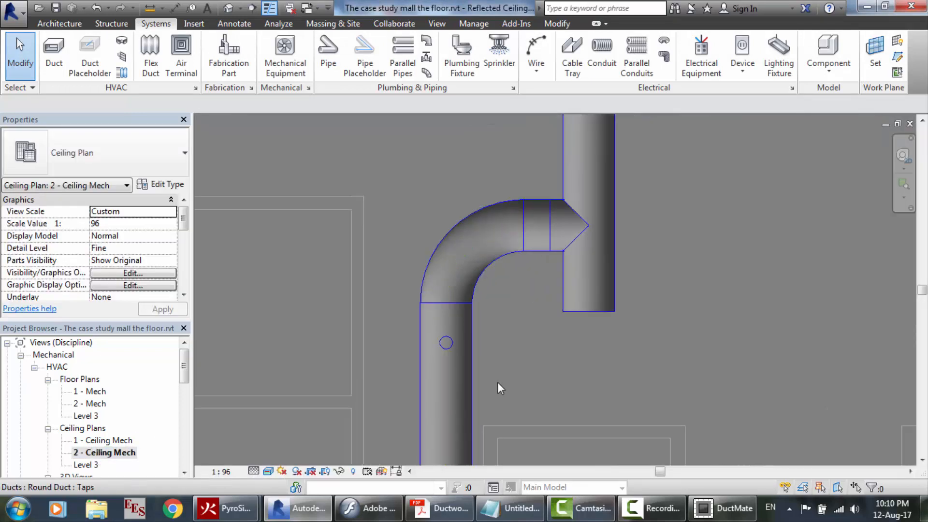
scroll(498, 382, up, 3)
scroll(361, 274, down, 5)
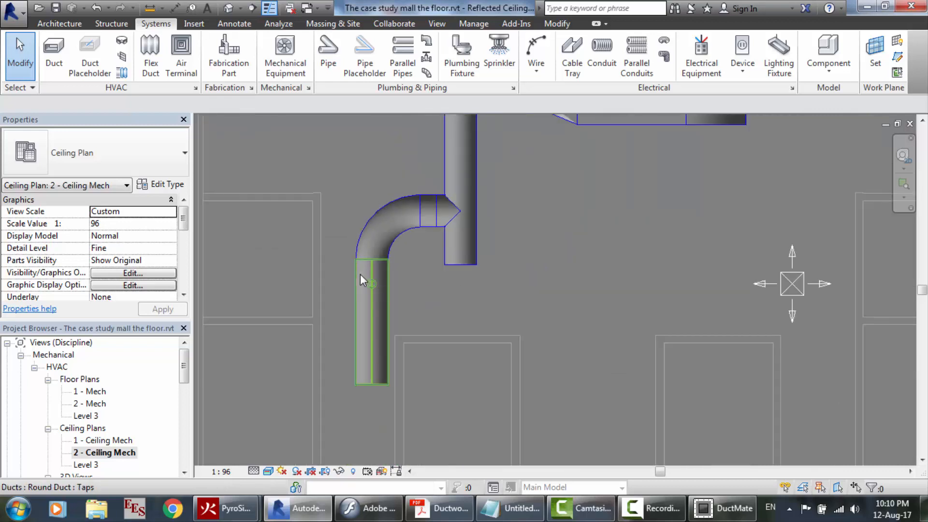
scroll(338, 341, up, 4)
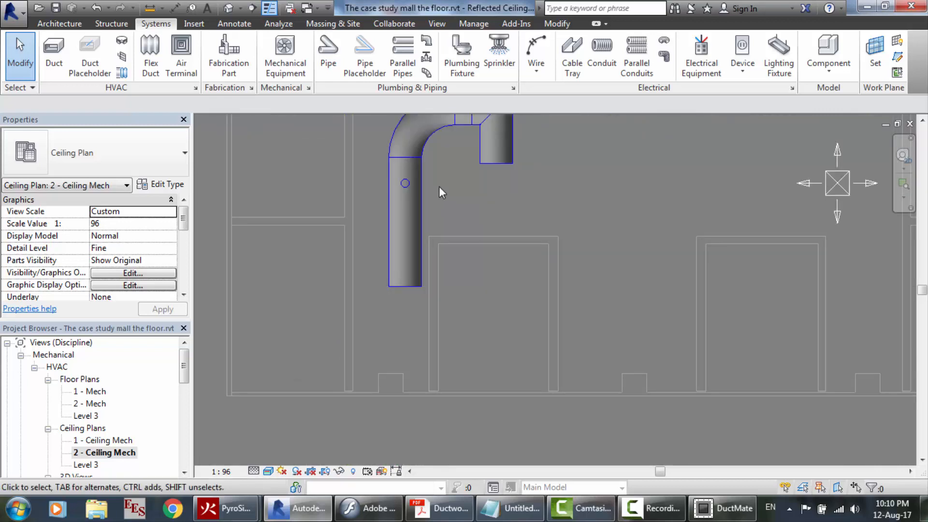
scroll(443, 225, up, 2)
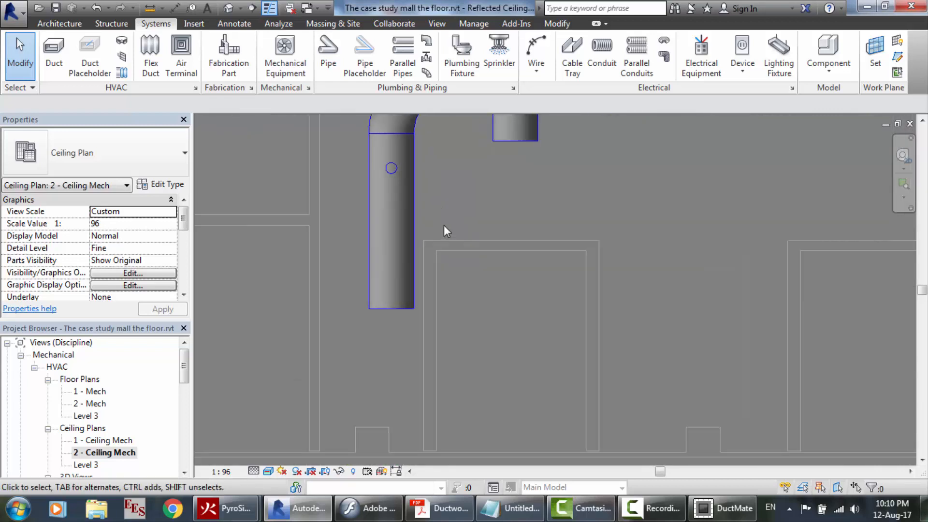
Try to set the end offset of the 32" round duct below the elbow to 2000 mm at its open end
click(410, 209)
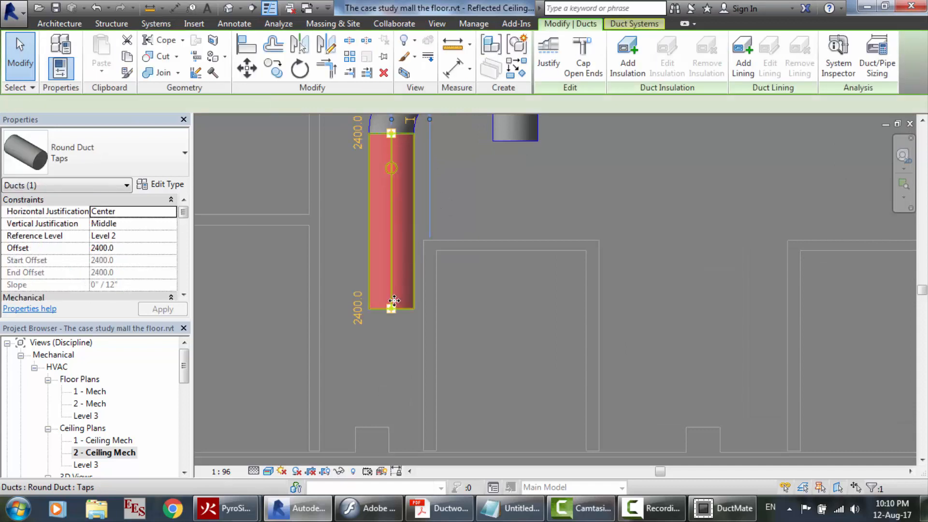
click(358, 308)
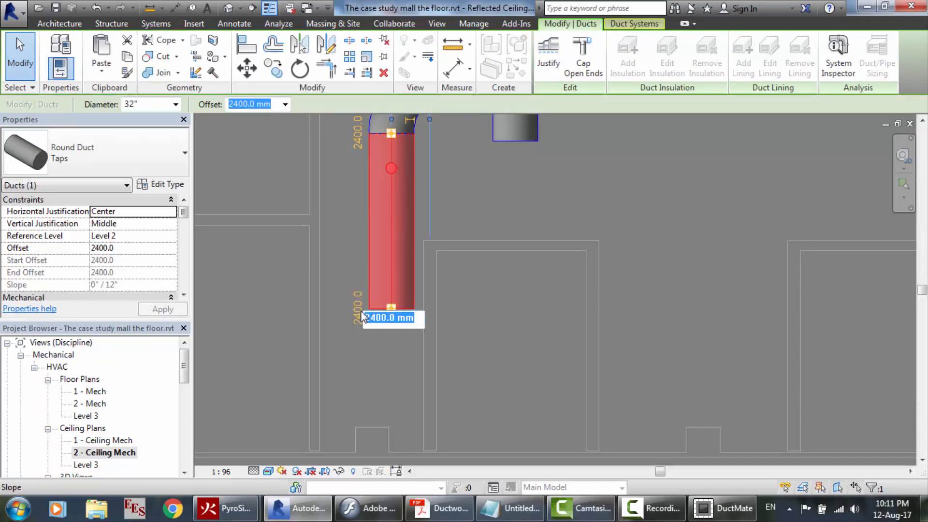
text(200)
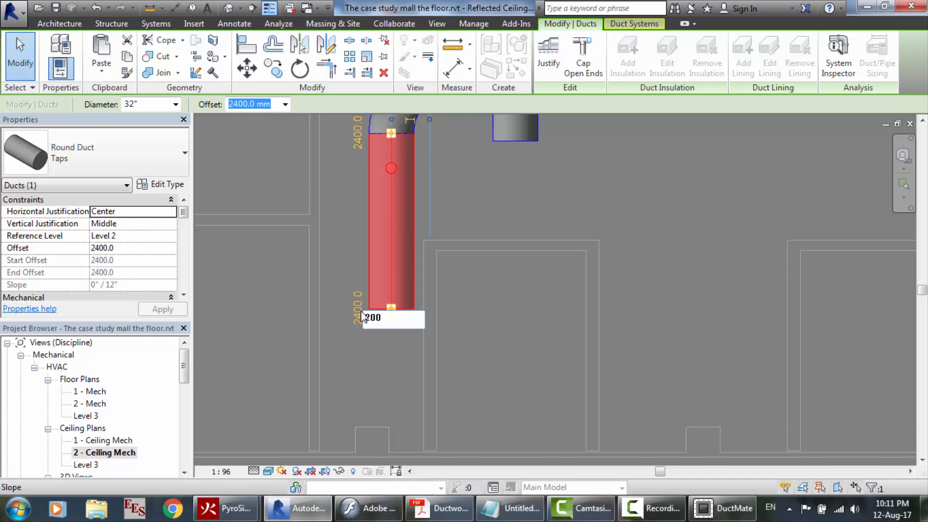
text(0)
key(Return)
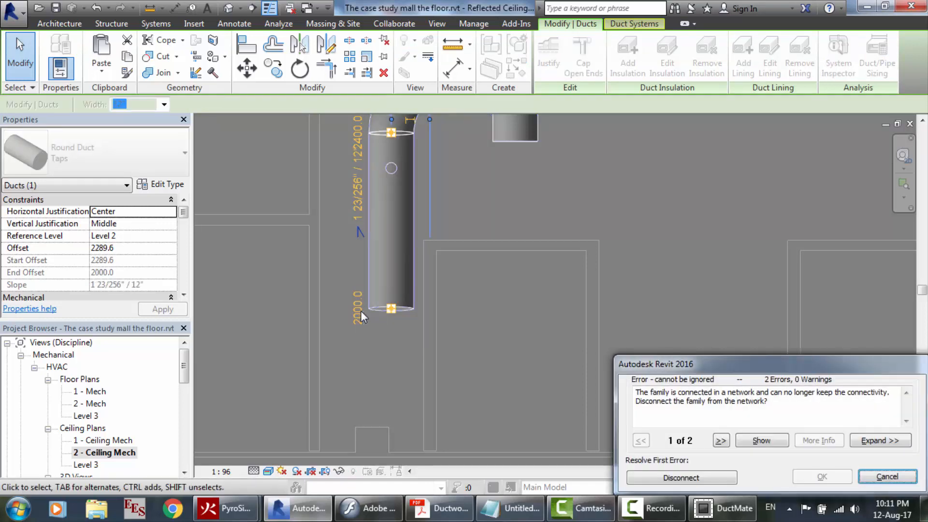
click(888, 478)
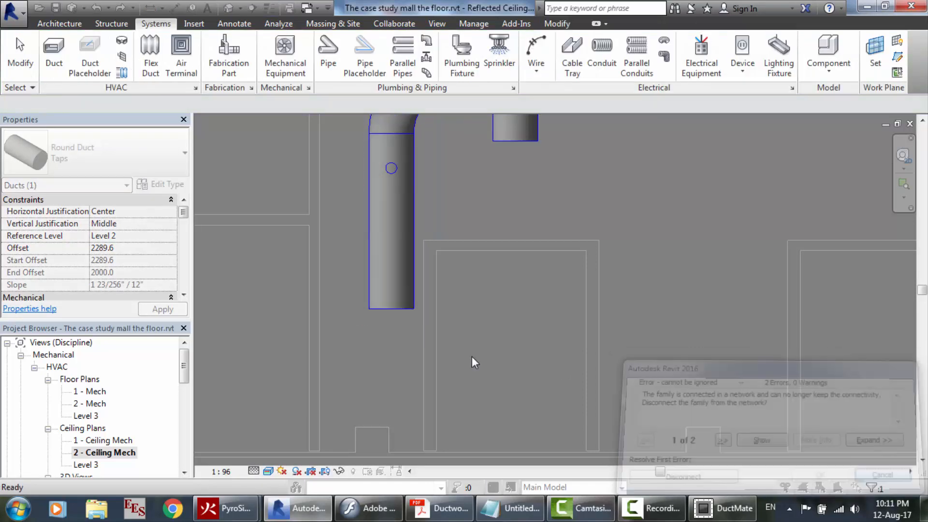
Try an end offset of 2100 mm at the open end of the 32" round duct below the elbow
click(374, 301)
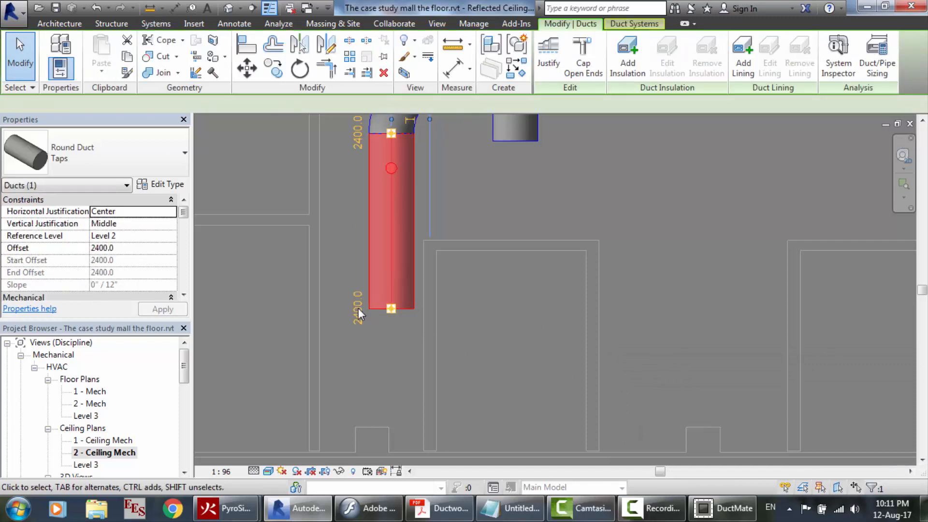
click(379, 313)
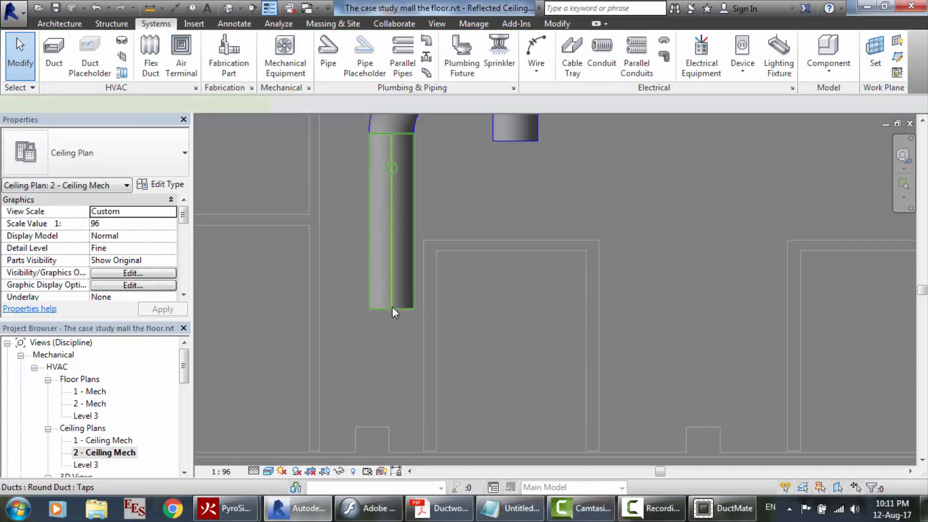
click(392, 306)
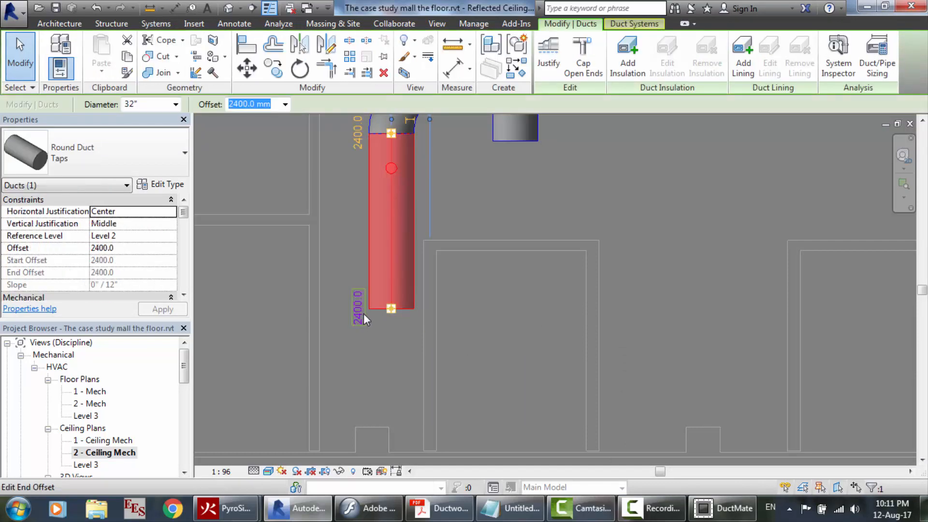
click(363, 314)
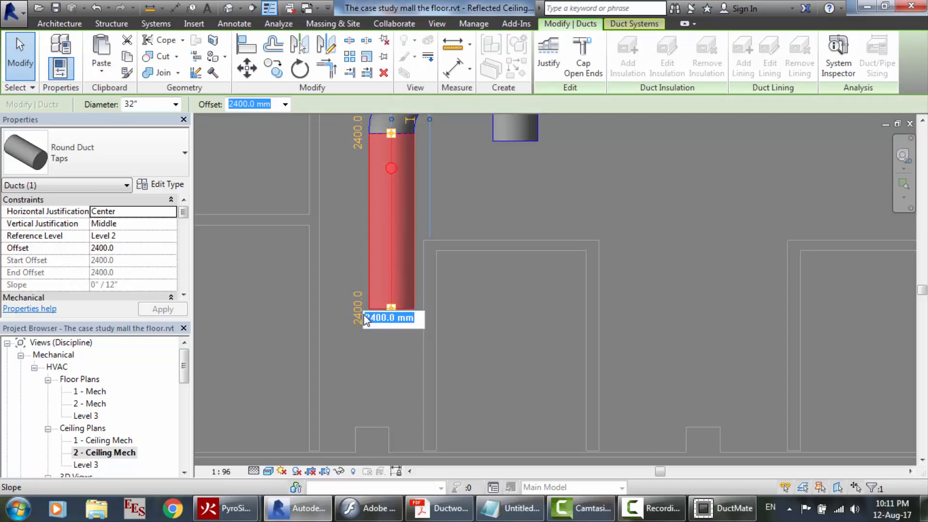
text(2100)
key(Return)
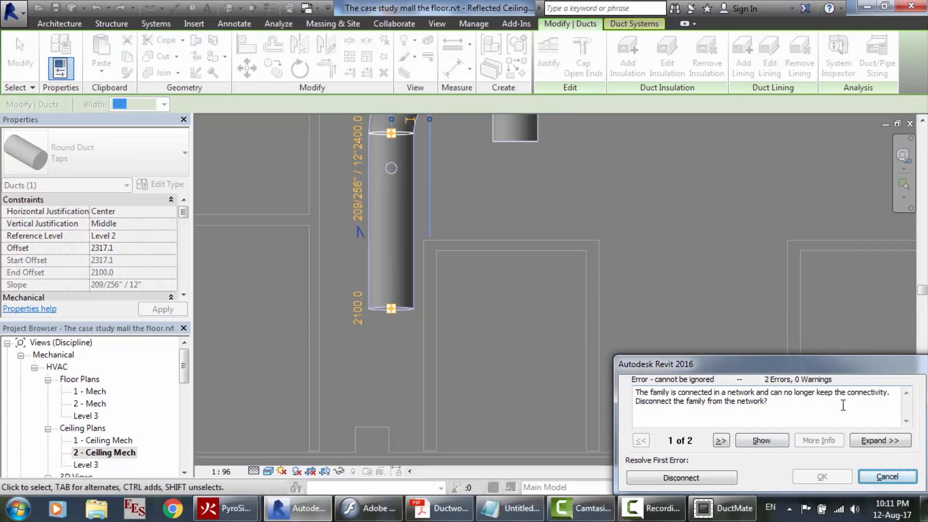
click(887, 477)
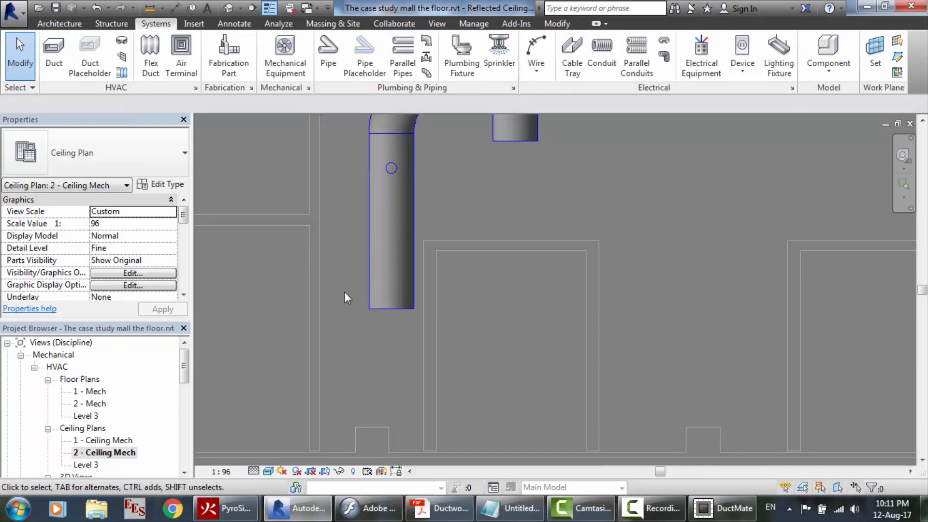
Set the end offset at the open end of the elbowed 32" round duct to 2800 mm
click(390, 294)
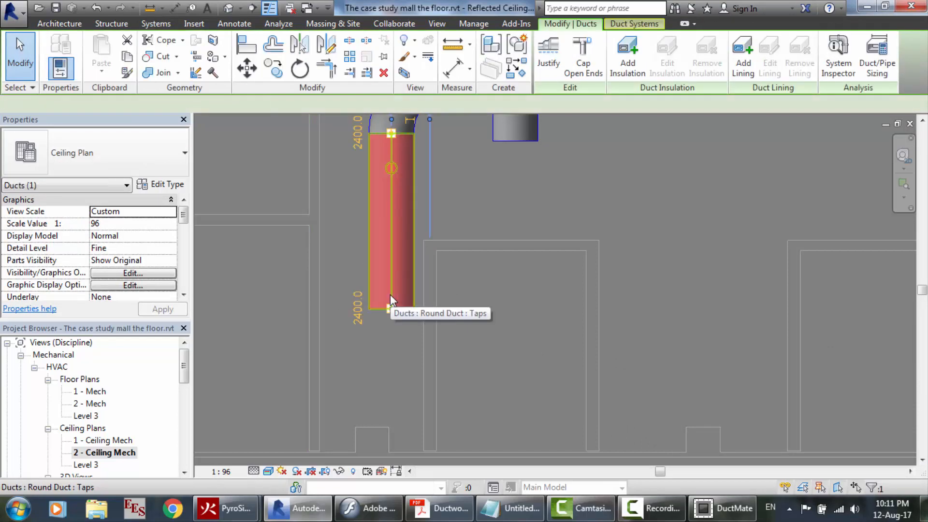
click(358, 313)
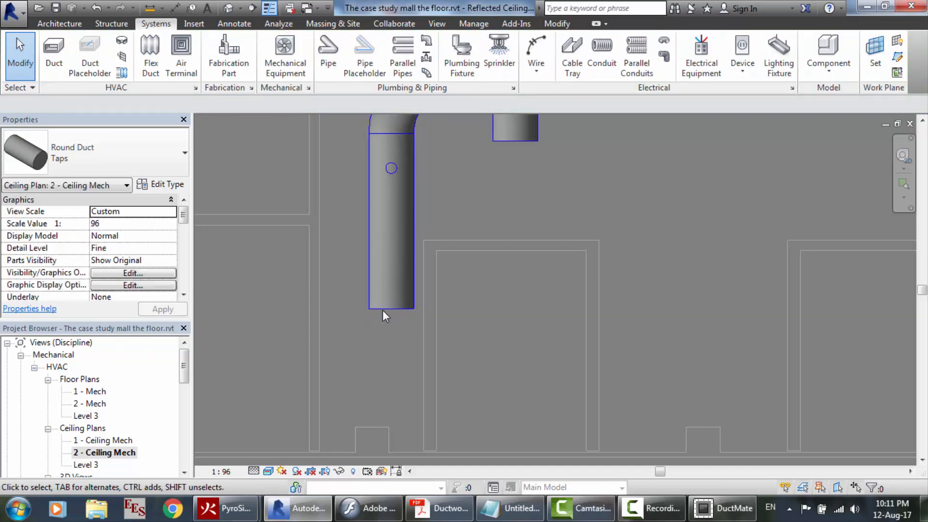
click(383, 307)
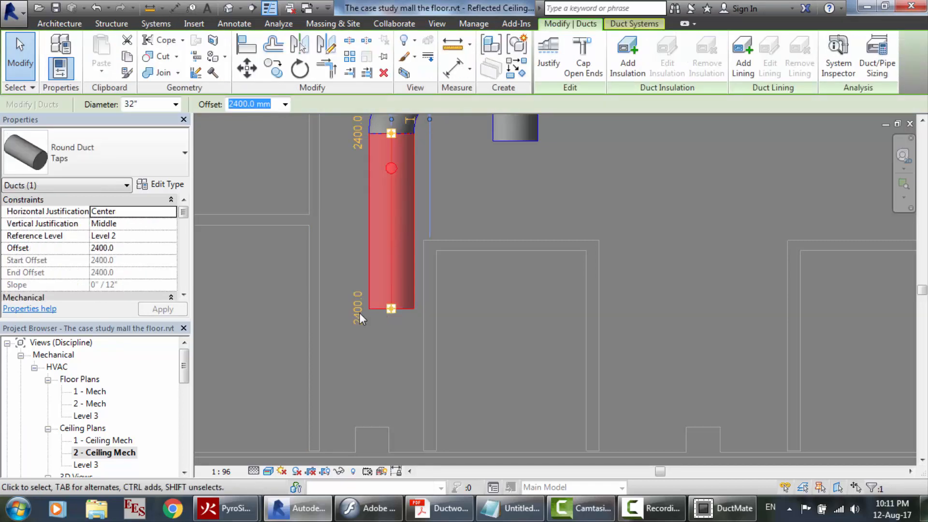
click(362, 315)
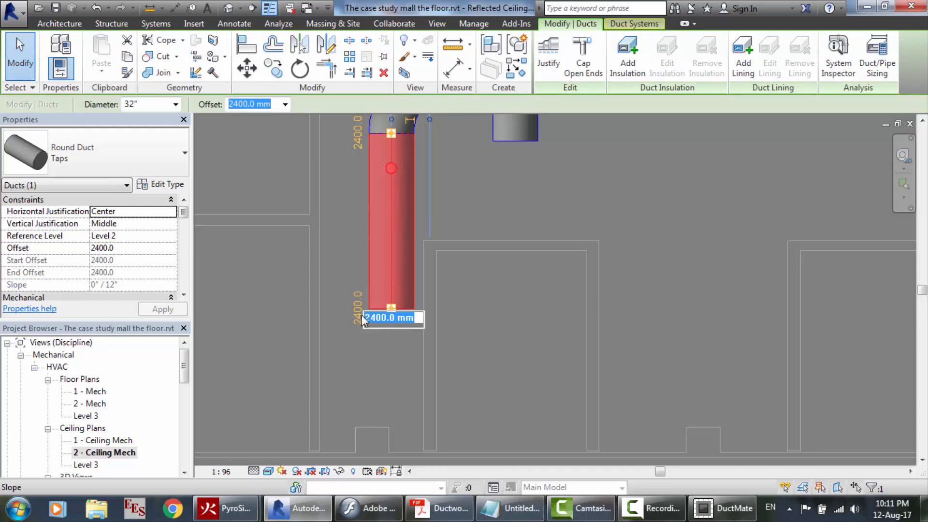
text(2800)
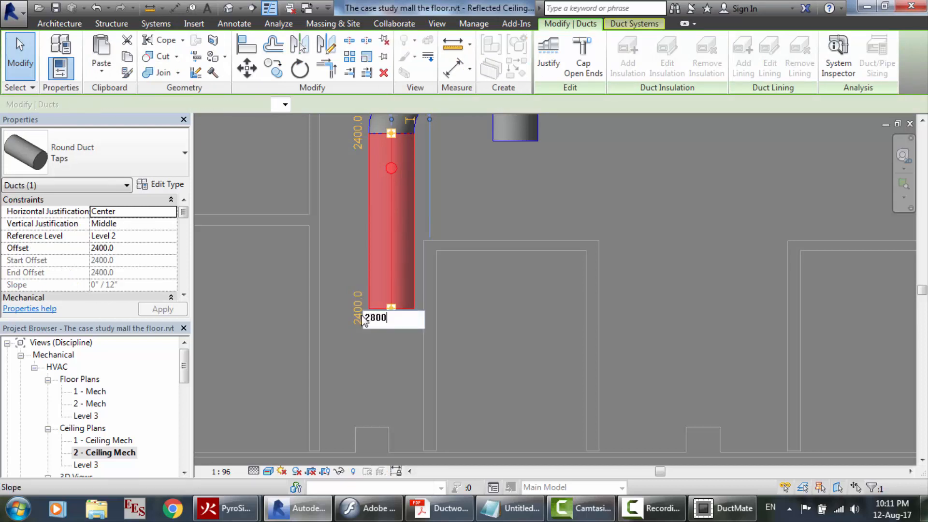
key(Return)
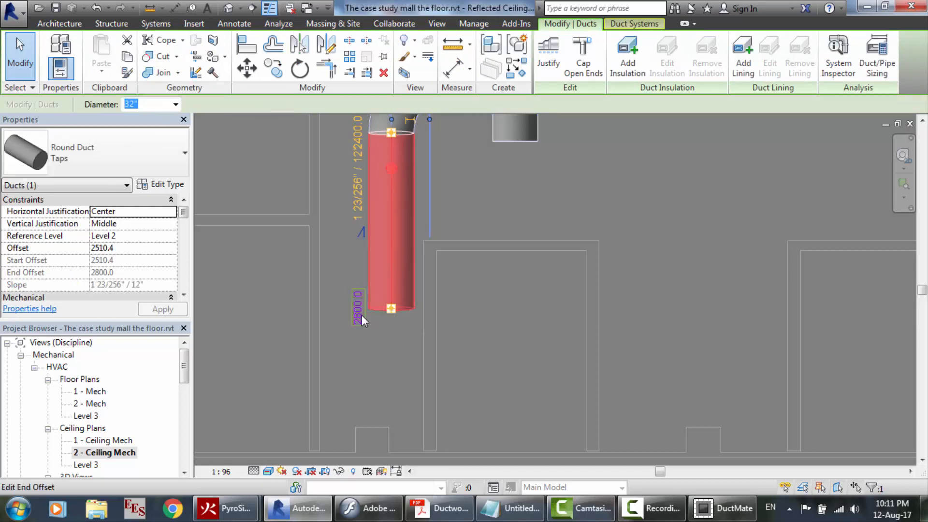
scroll(427, 214, down, 3)
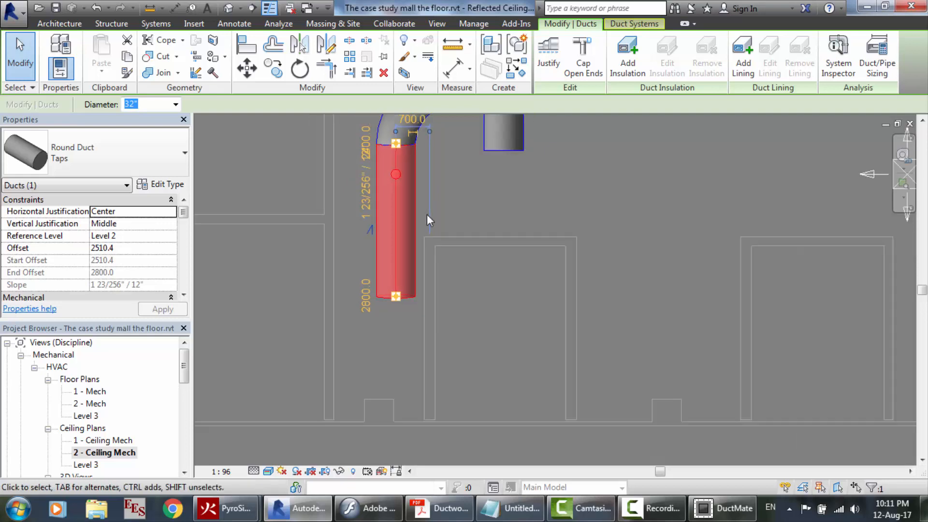
Start placing a new round duct to extend the 32" duct below the elbow
scroll(427, 214, down, 2)
scroll(410, 153, up, 2)
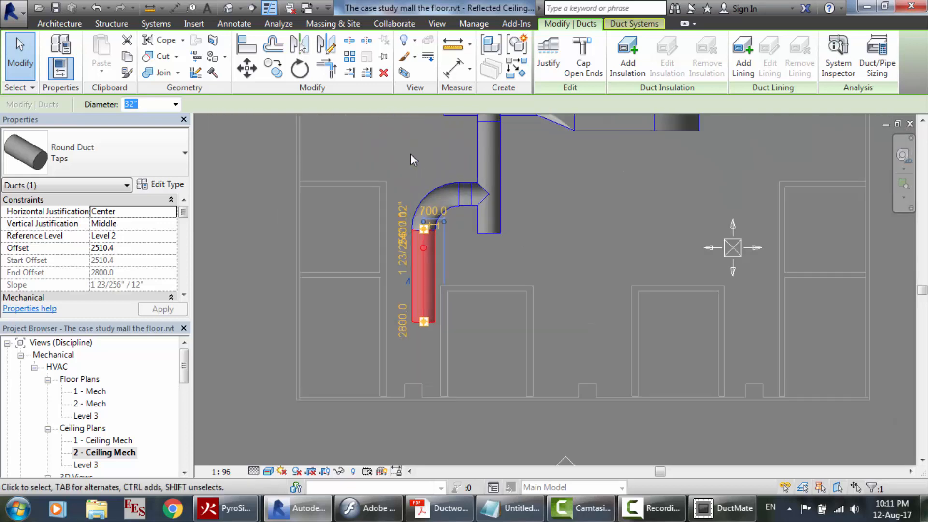
scroll(501, 266, up, 2)
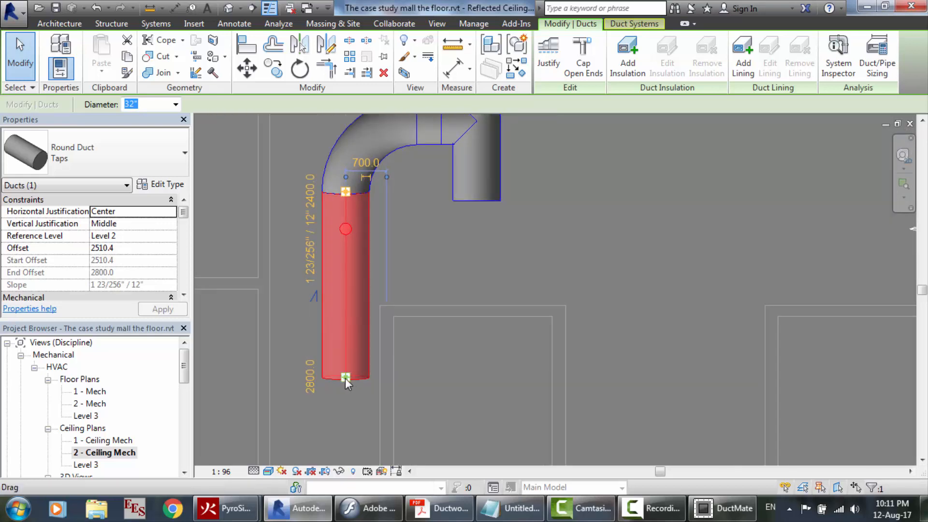
drag(345, 378, 344, 380)
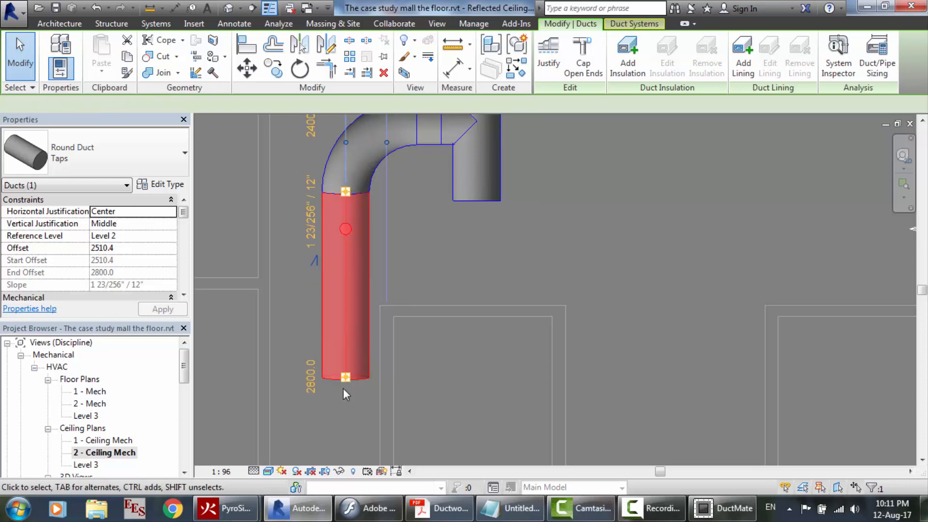
click(76, 24)
click(156, 24)
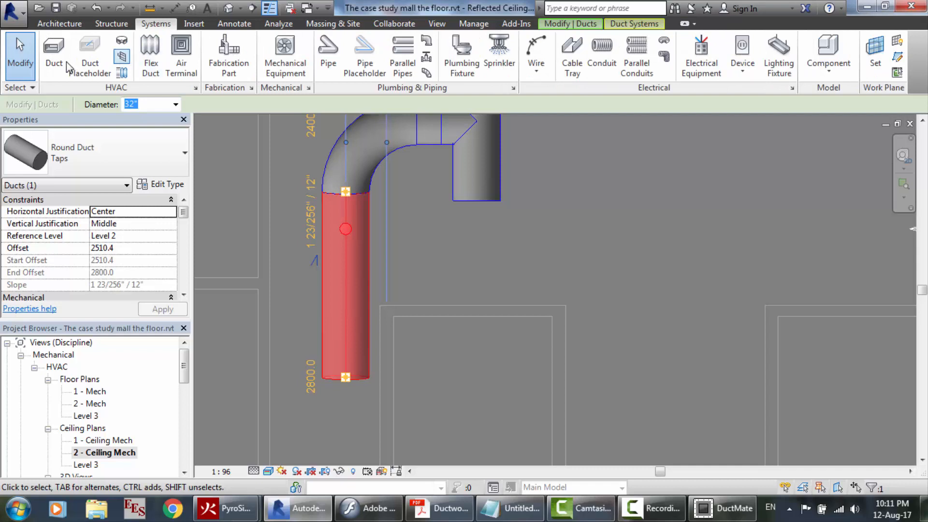
click(54, 56)
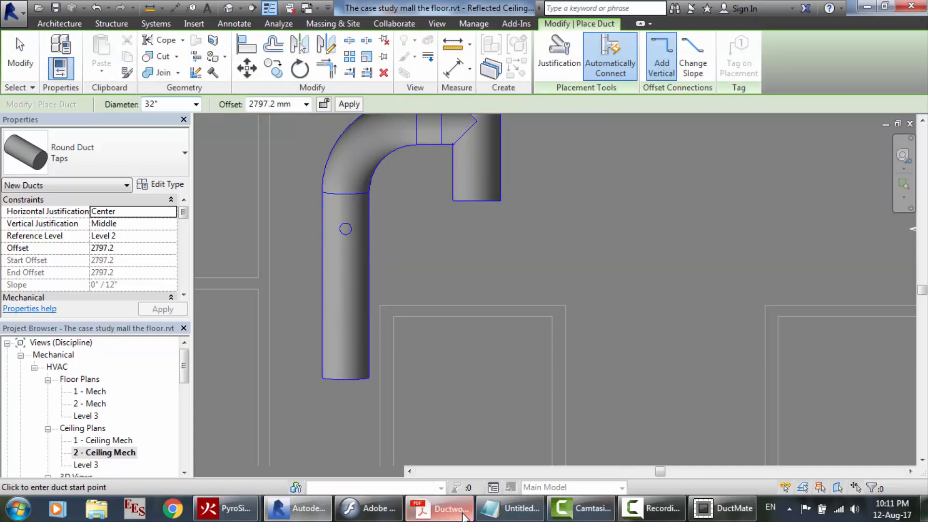
Check the supply layout PDF and size the next duct section in DuctMate for a volume flow of 1098 cfm
click(437, 508)
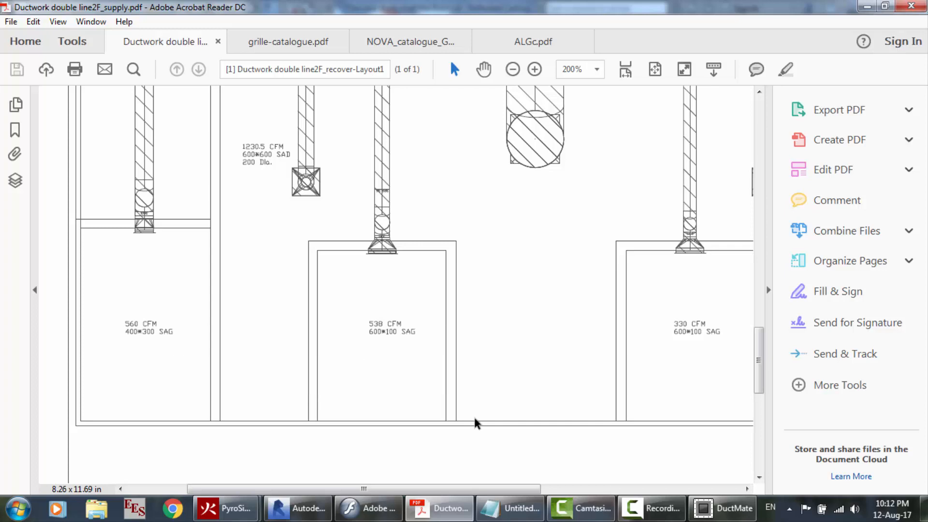
click(710, 507)
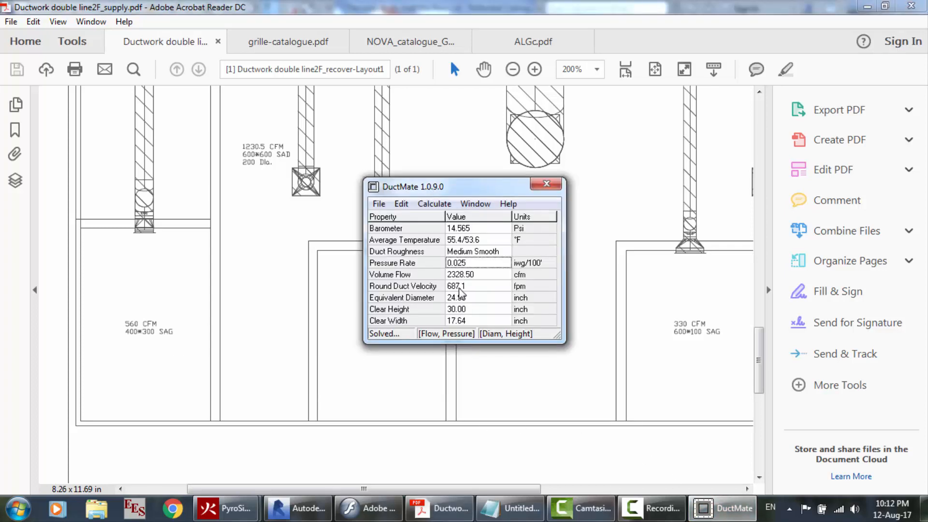
click(476, 274)
click(475, 274)
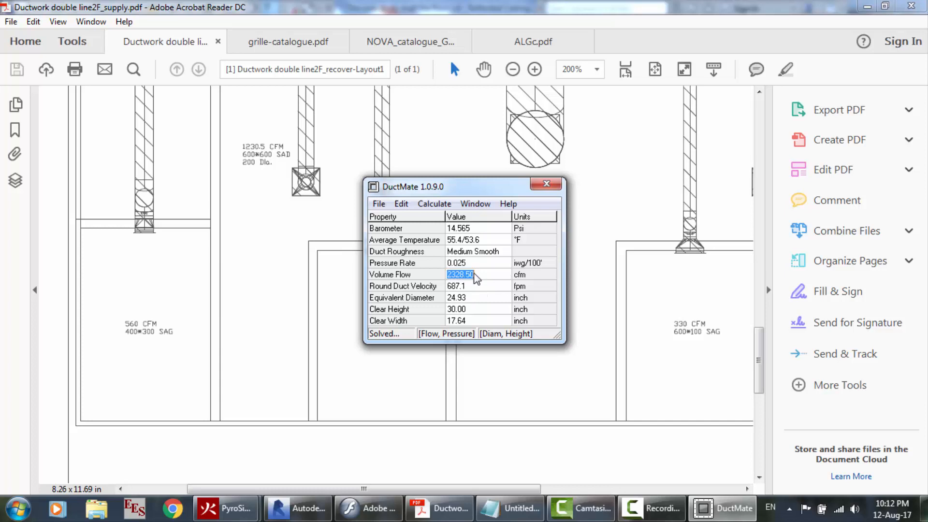
text(1098)
key(Return)
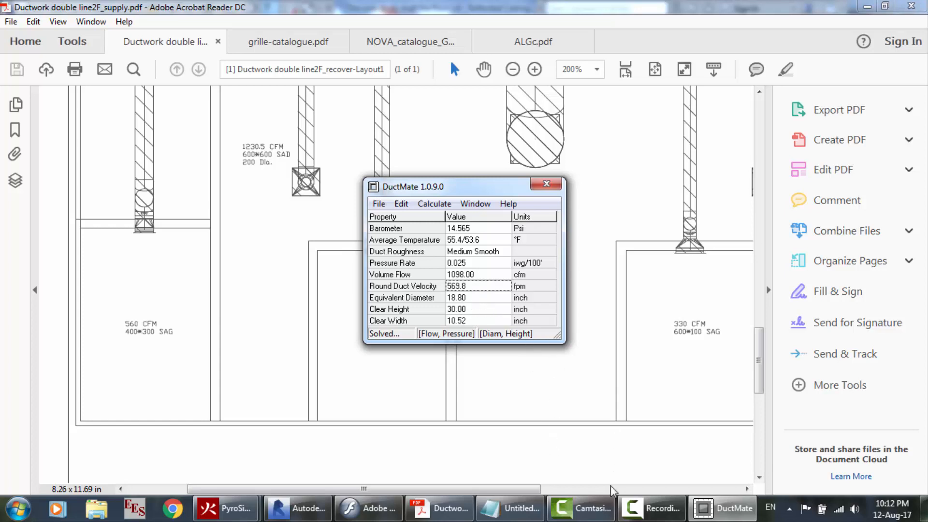
In Revit, extend the open end of the 32" round duct straight down with a 20" round duct, stopping short of the outer wall
click(306, 509)
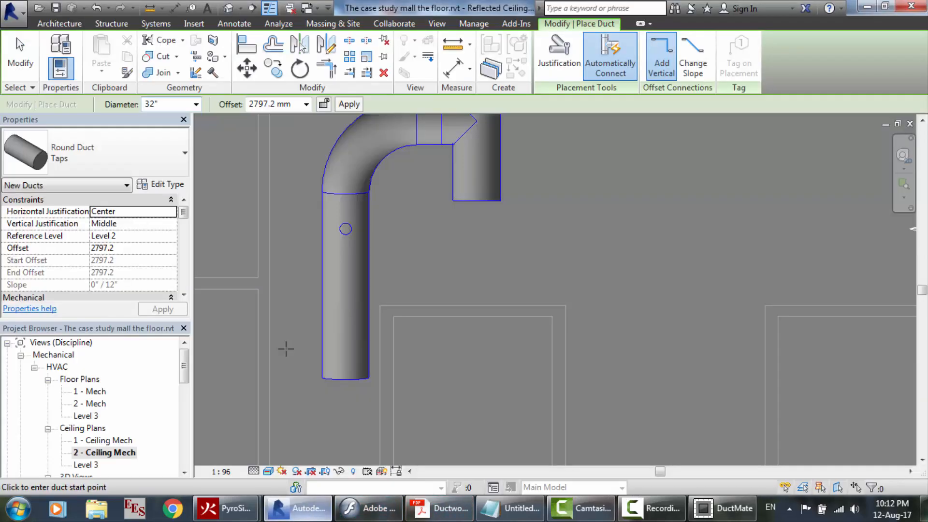
click(174, 105)
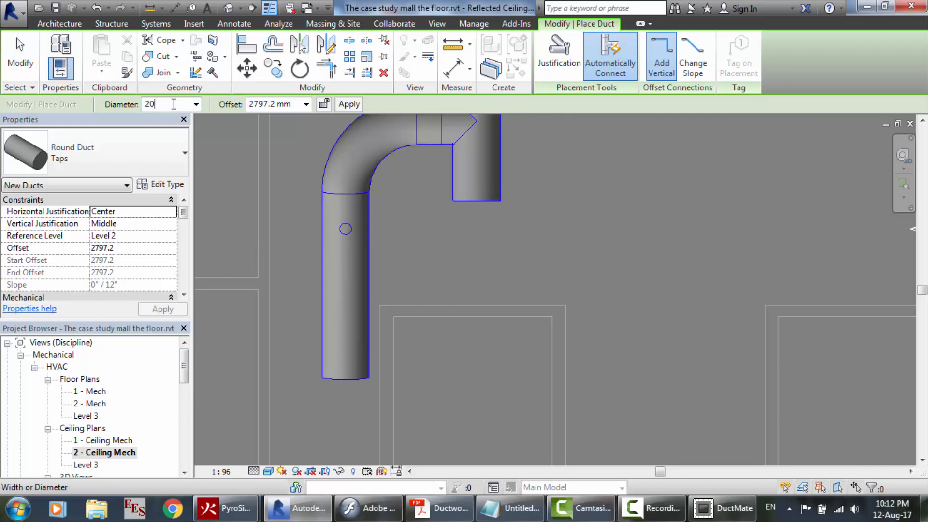
text(20)
key(Return)
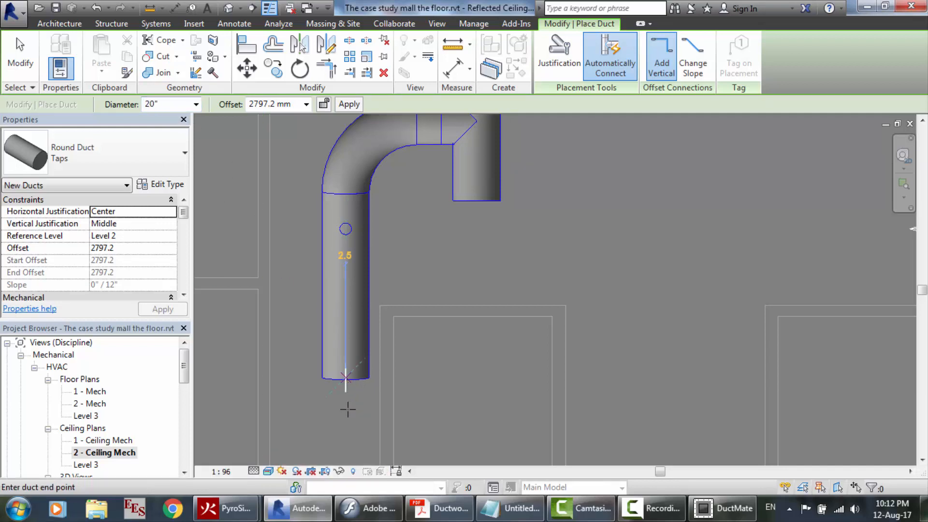
click(346, 377)
scroll(345, 436, down, 5)
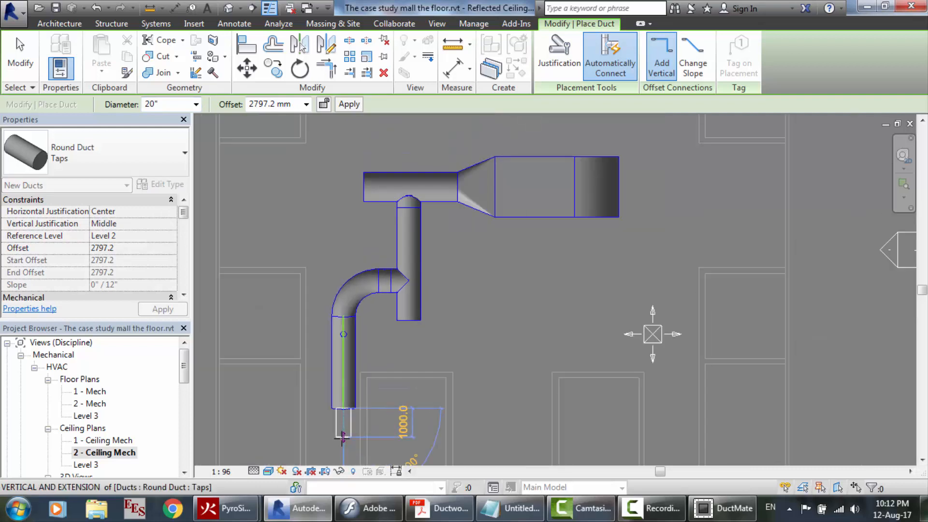
scroll(343, 456, up, 4)
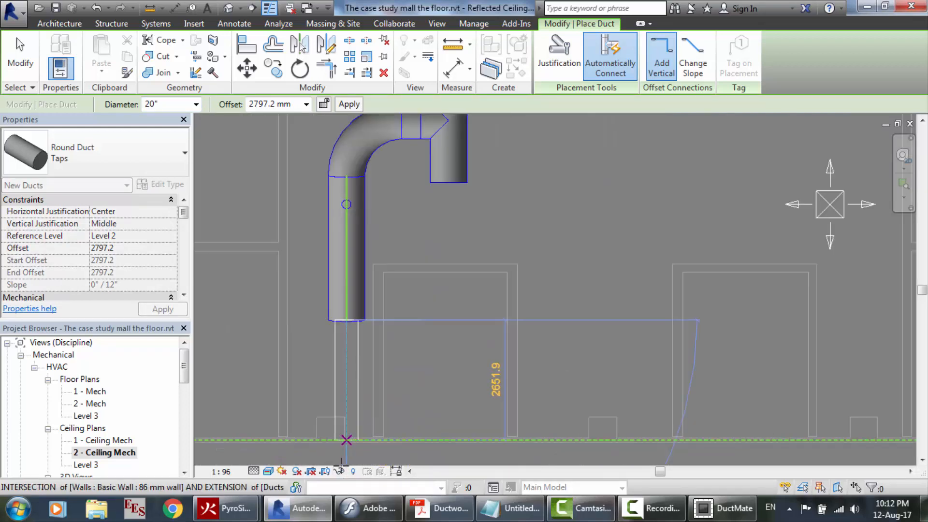
click(345, 396)
key(Escape)
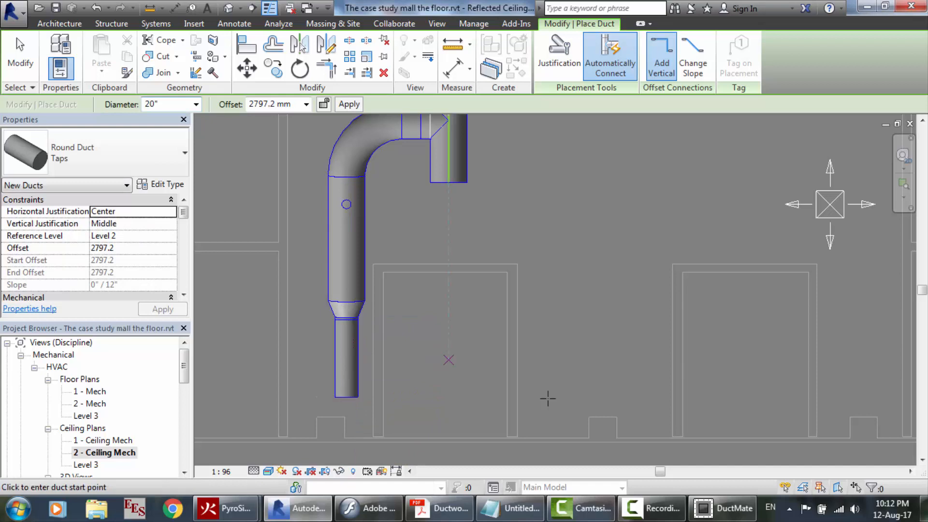
Check the layout PDF and size the first branch in DuctMate for a volume flow of 538 cfm
click(437, 508)
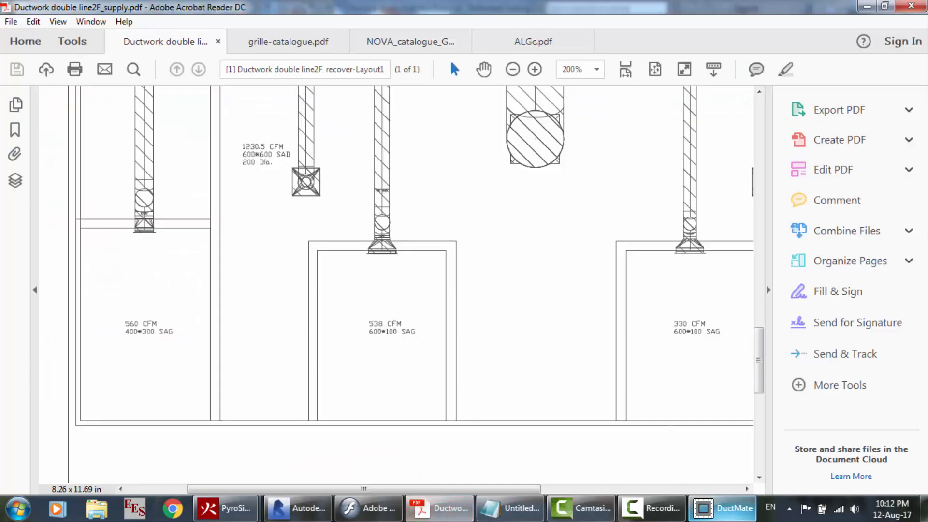
click(710, 508)
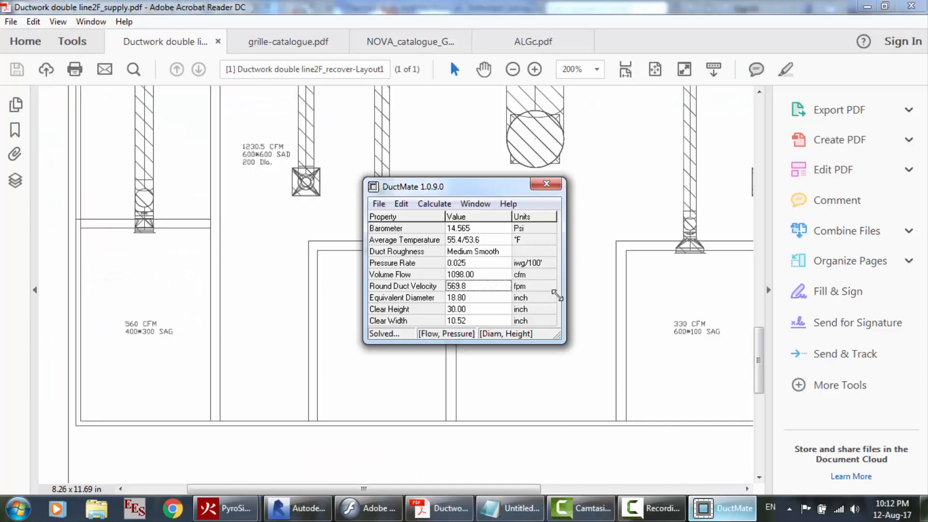
click(474, 277)
click(473, 276)
text(538)
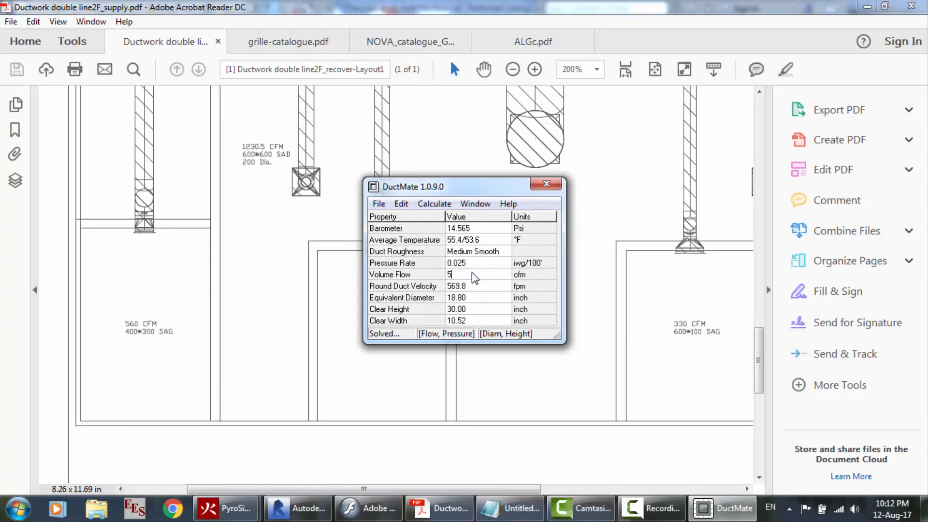
key(Return)
key(Return)
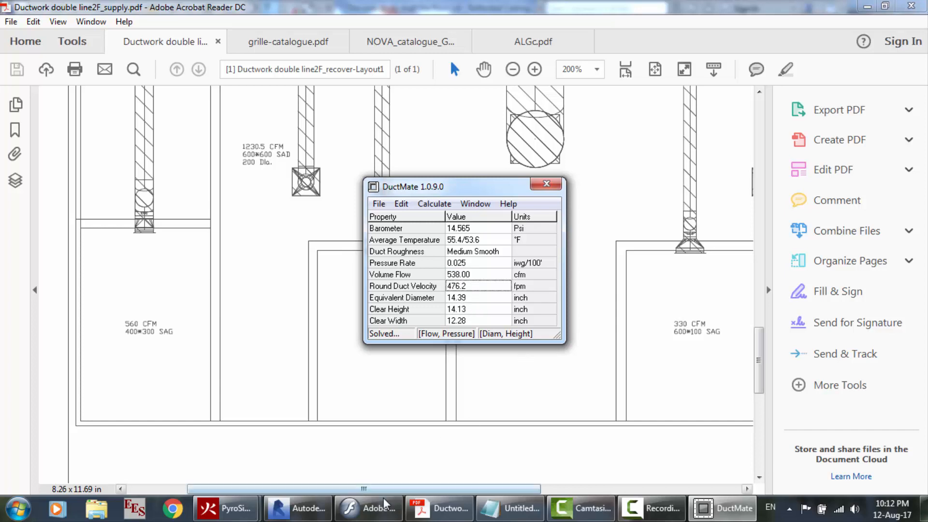
In Revit, draw a 16" round branch about 600 mm long from the 20" duct's right side into the adjacent room
click(298, 508)
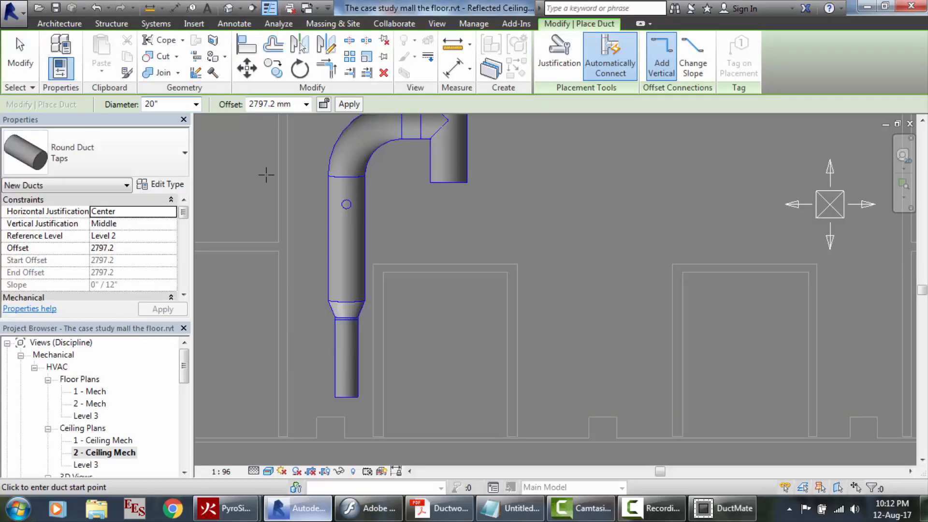
click(160, 107)
key(Return)
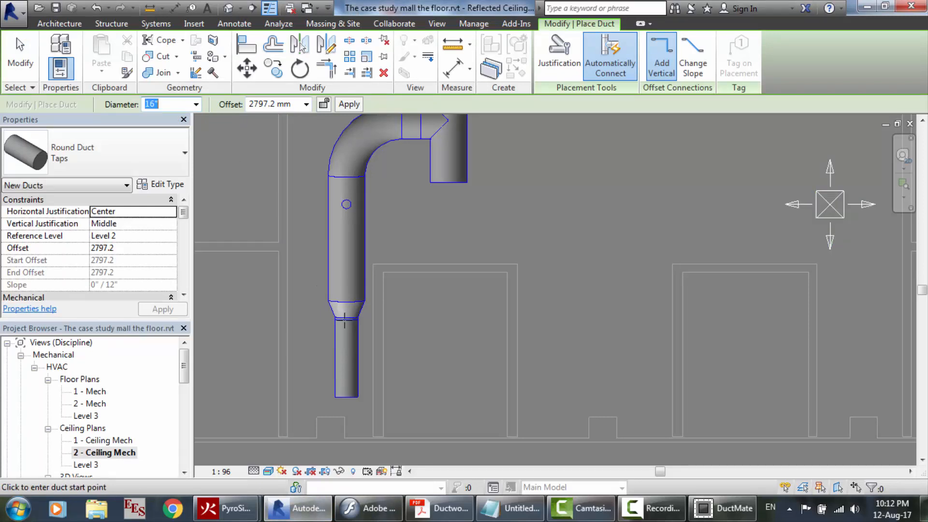
click(360, 359)
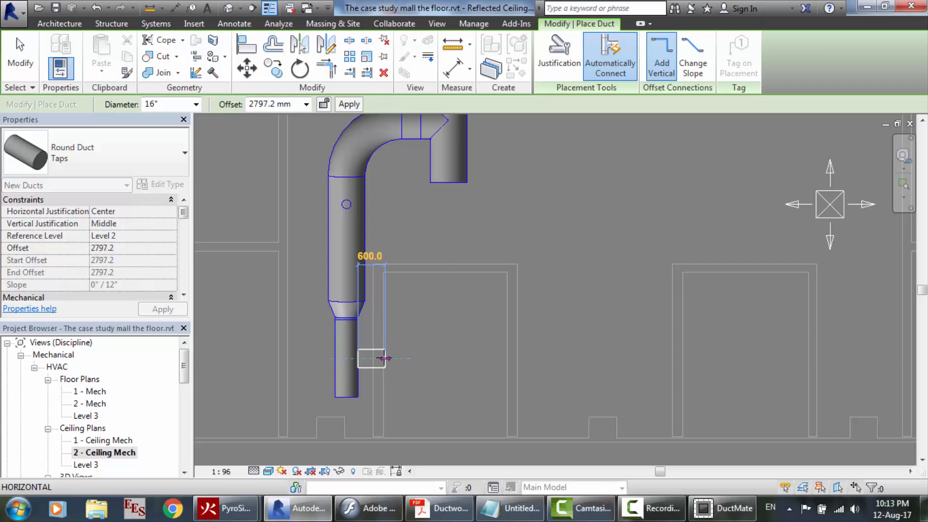
click(384, 359)
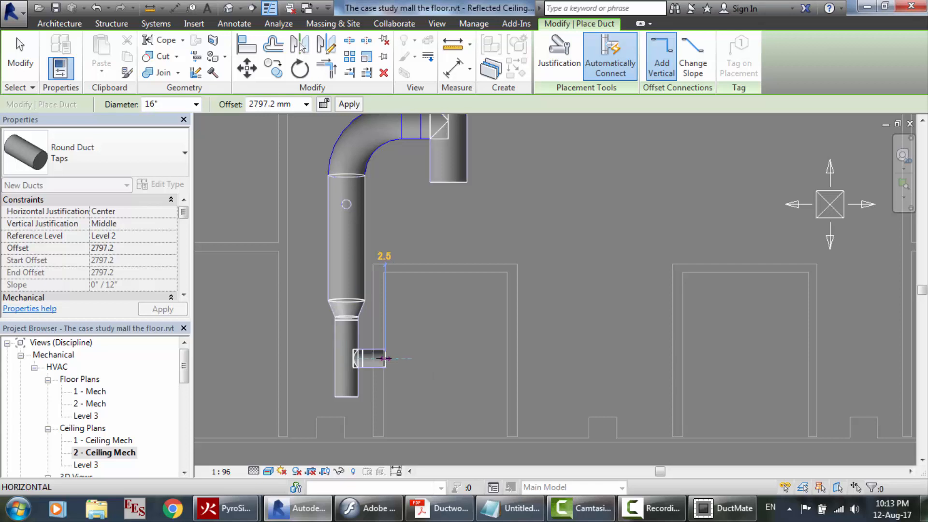
key(Escape)
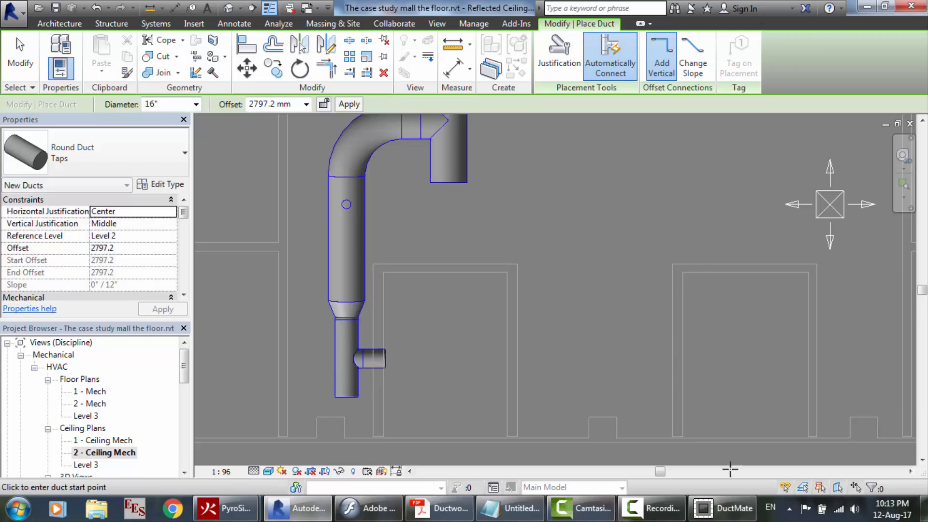
Check the layout PDF and size the opposite branch in DuctMate for a volume flow of 560 cfm
click(437, 508)
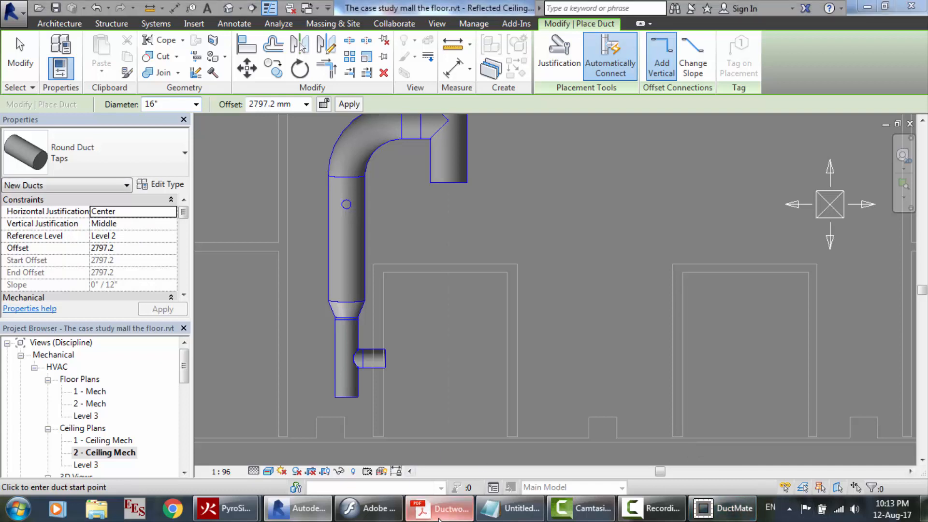
click(723, 508)
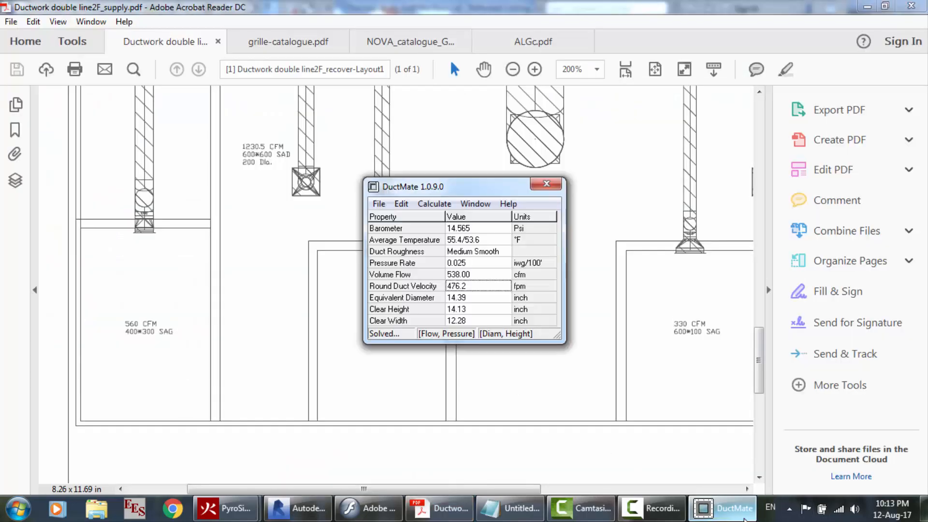
double_click(471, 274)
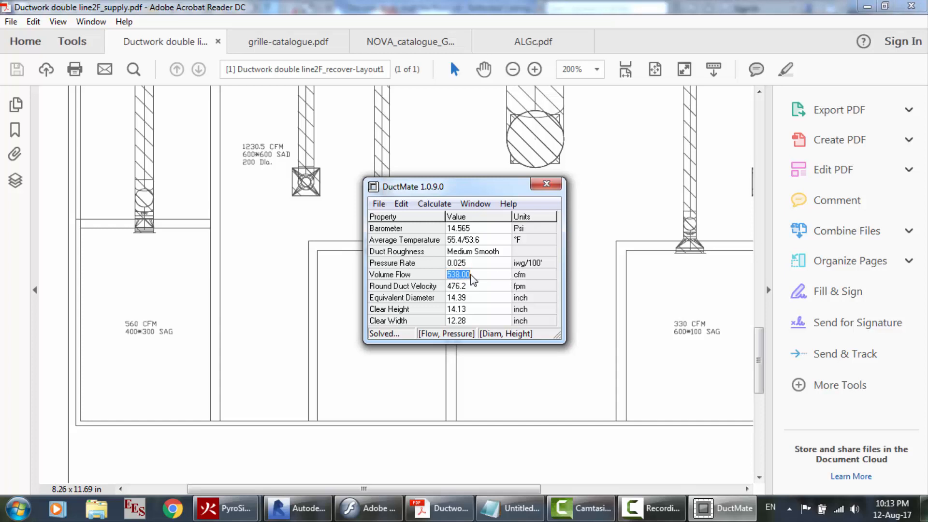
text(560)
key(Return)
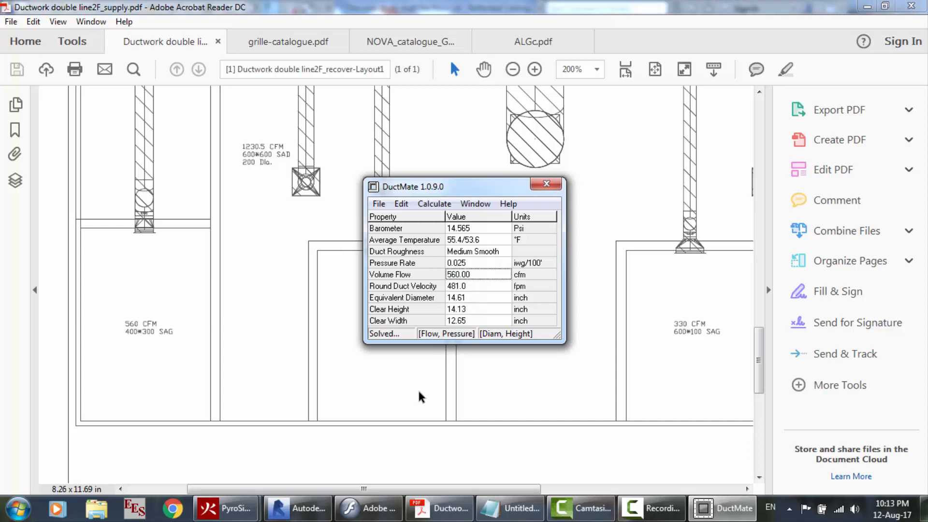
In Revit, draw a 16" round branch from the midpoint of the 20" duct's left side to the left-hand room, aligned with the opposite branch
click(305, 517)
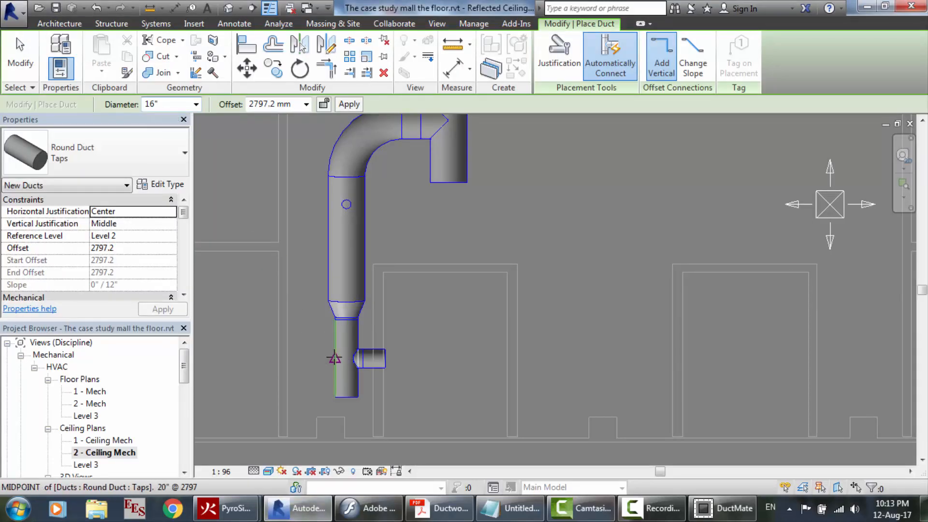
scroll(333, 359, up, 2)
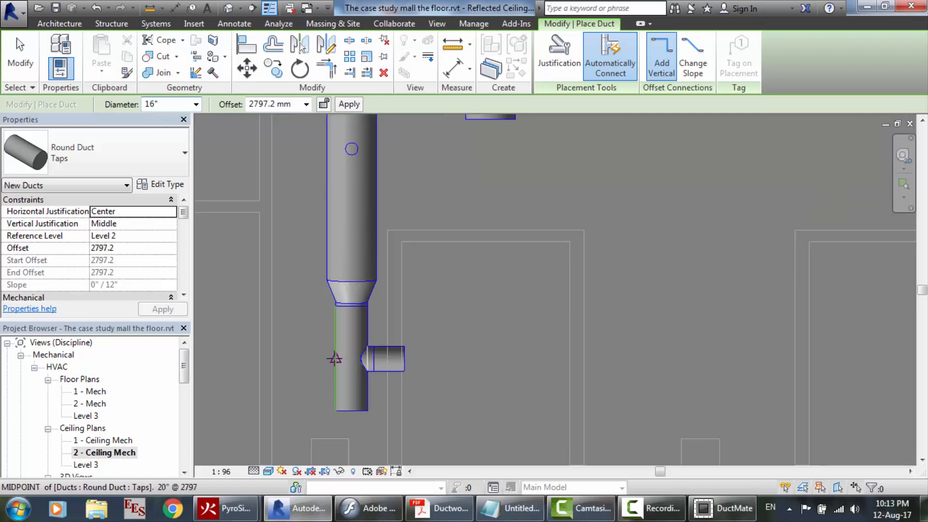
click(334, 359)
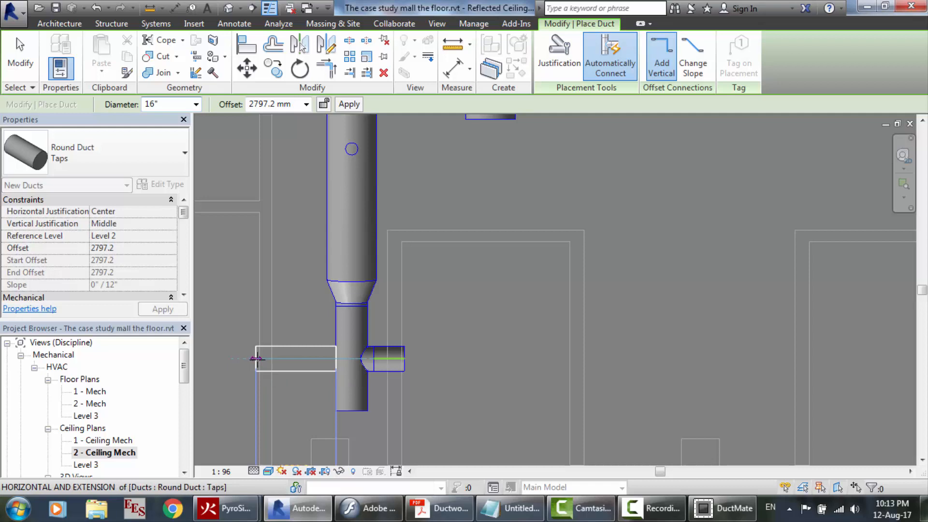
click(256, 359)
key(Escape)
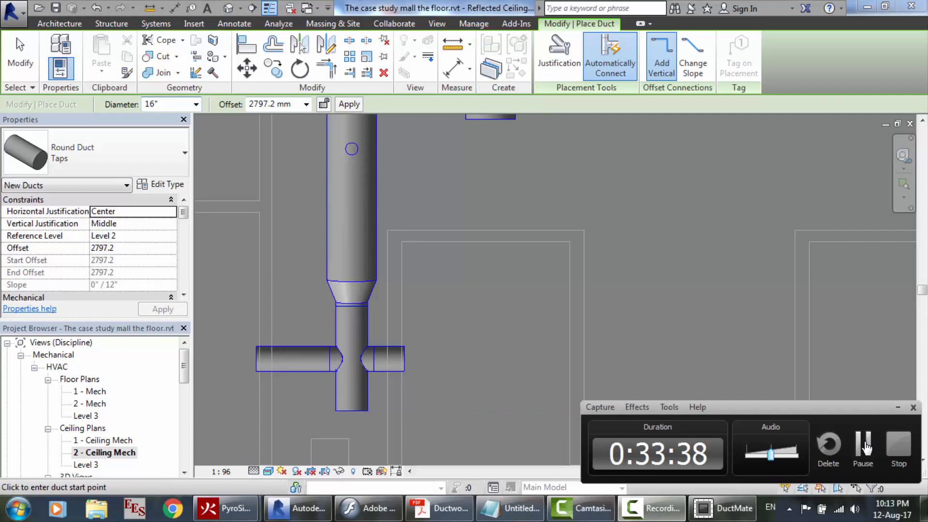
Switch to Acrobat Reader and open grille-catalogue.pdf
middle_drag(429, 341, 560, 353)
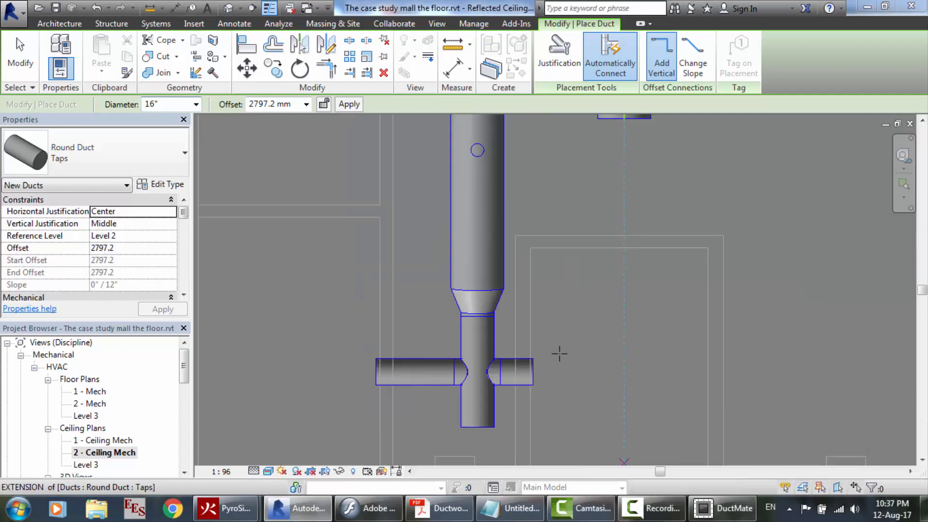
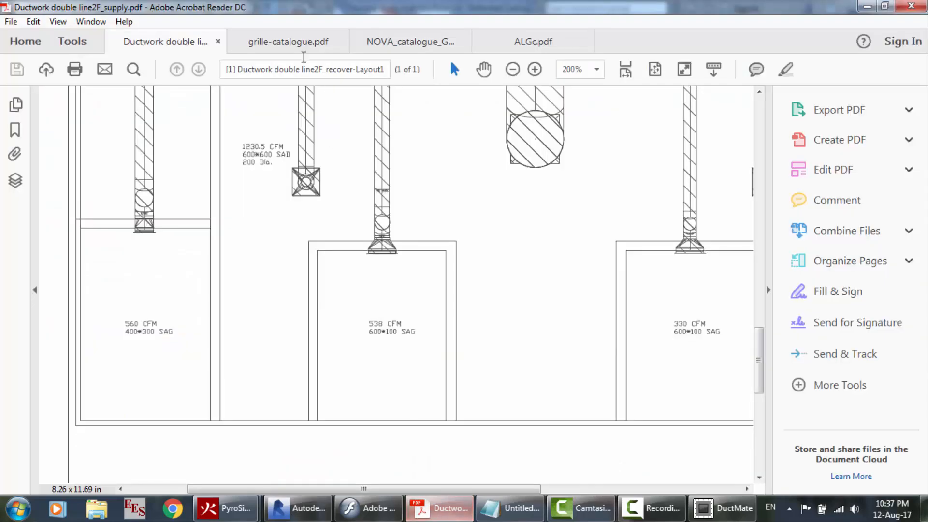
click(277, 48)
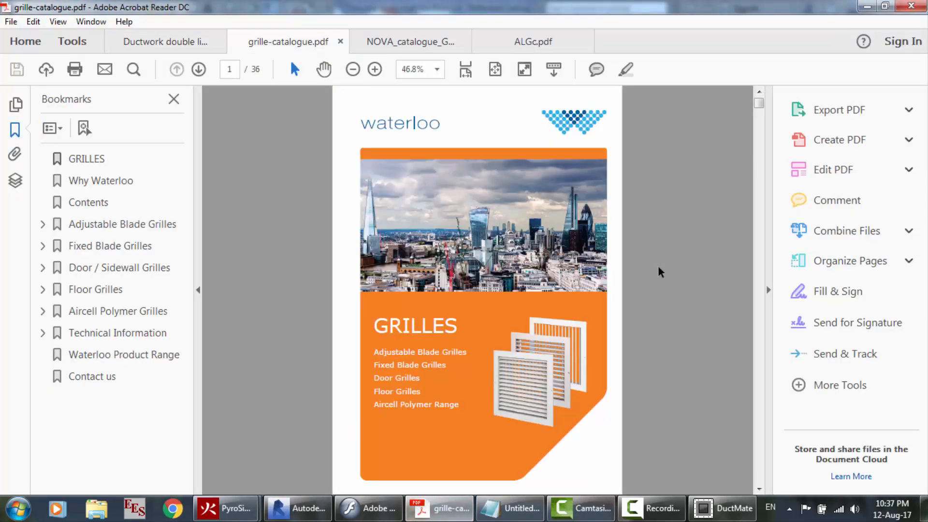
Compare the open grille catalogue PDFs and examine the Reversible Core Grilles performance tables in grille-catalogue.pdf
click(414, 44)
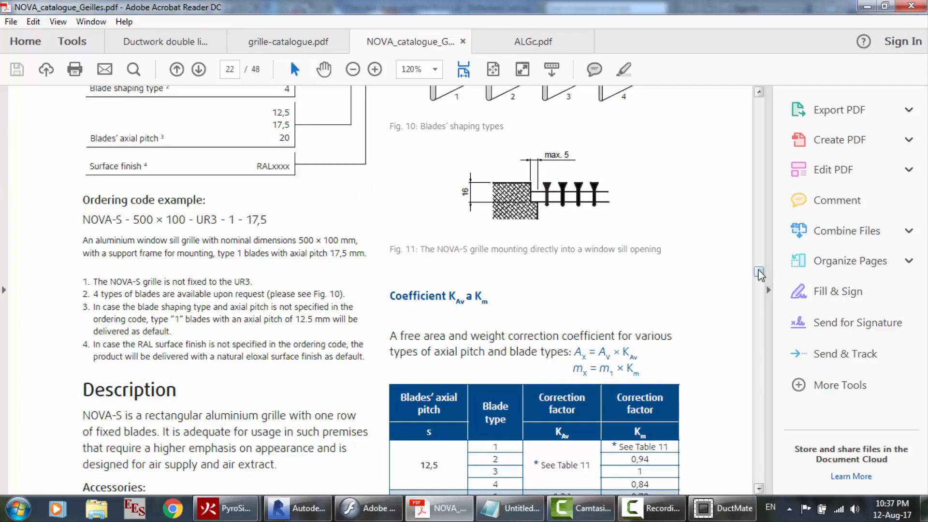
click(303, 43)
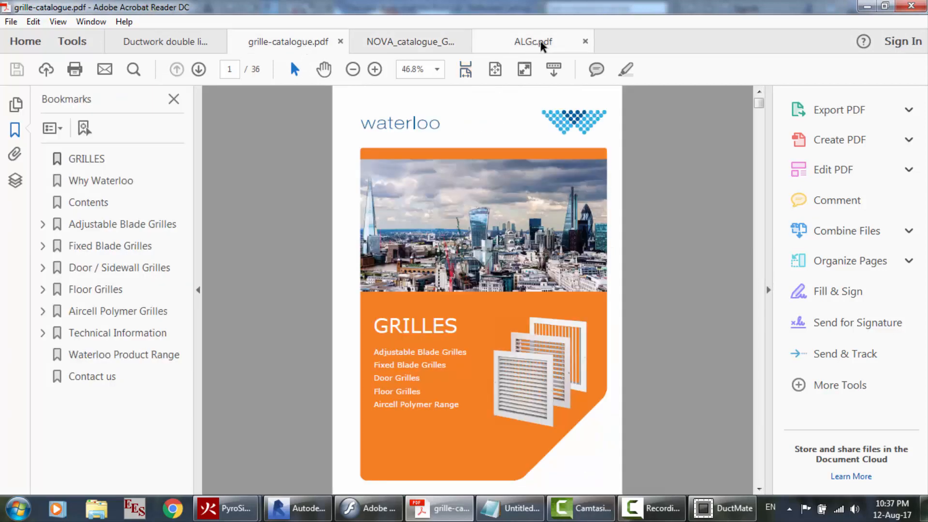
click(516, 43)
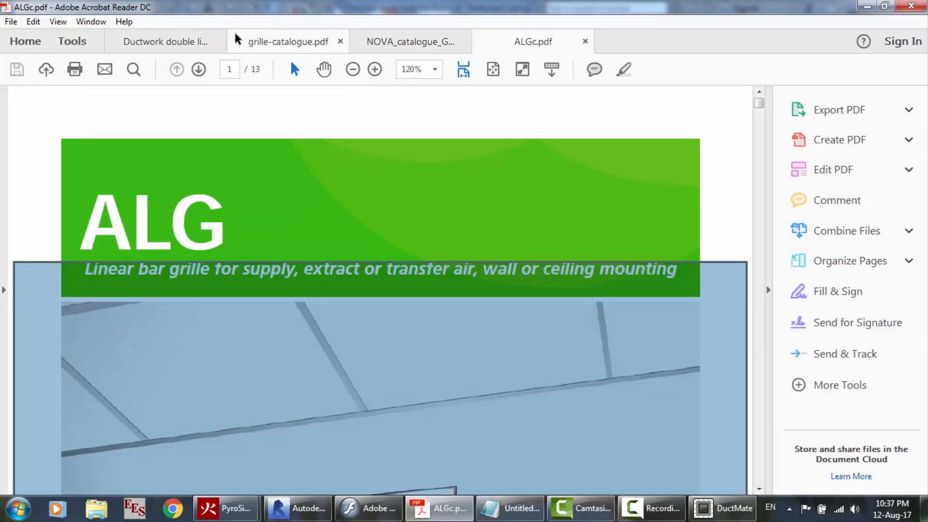
click(279, 48)
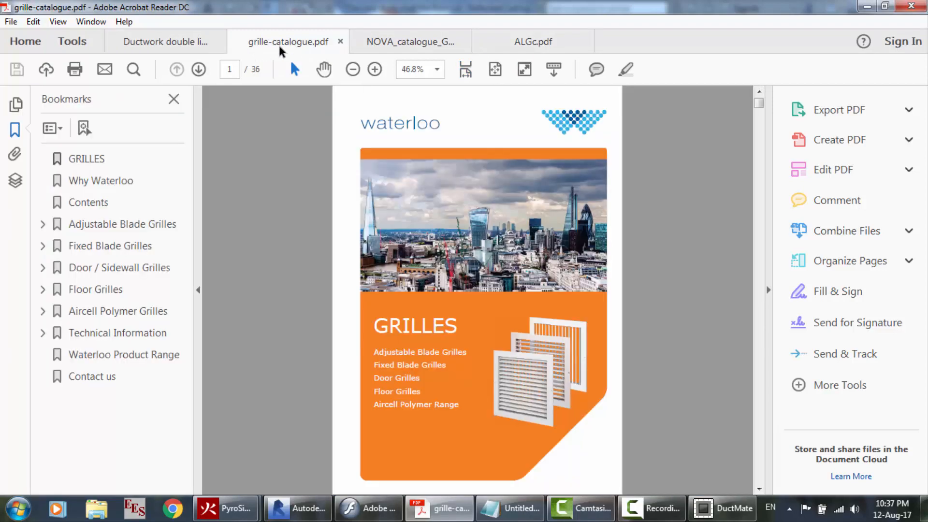
scroll(610, 210, down, 15)
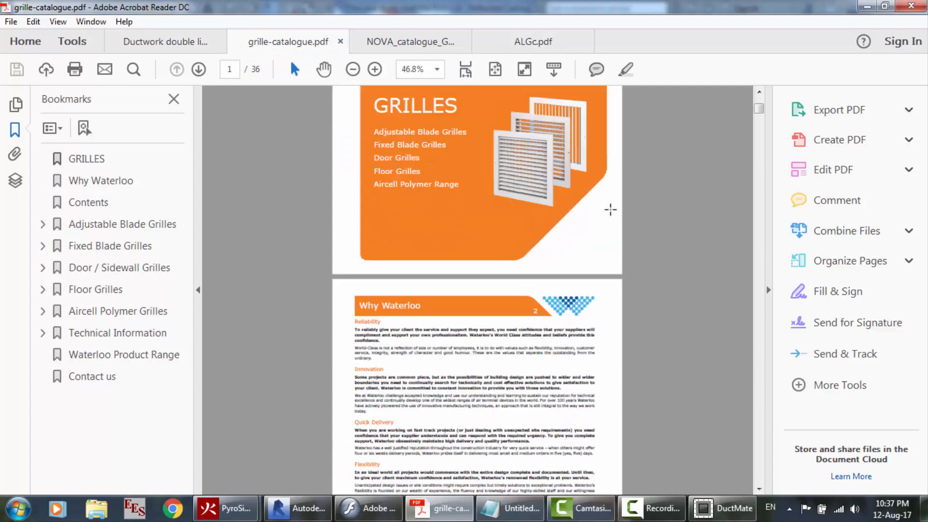
scroll(610, 209, down, 15)
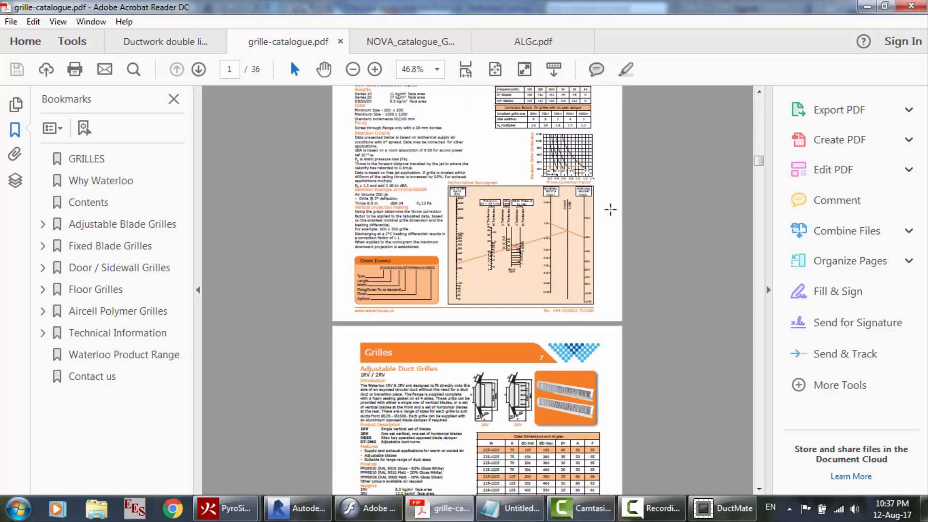
scroll(542, 331, down, 8)
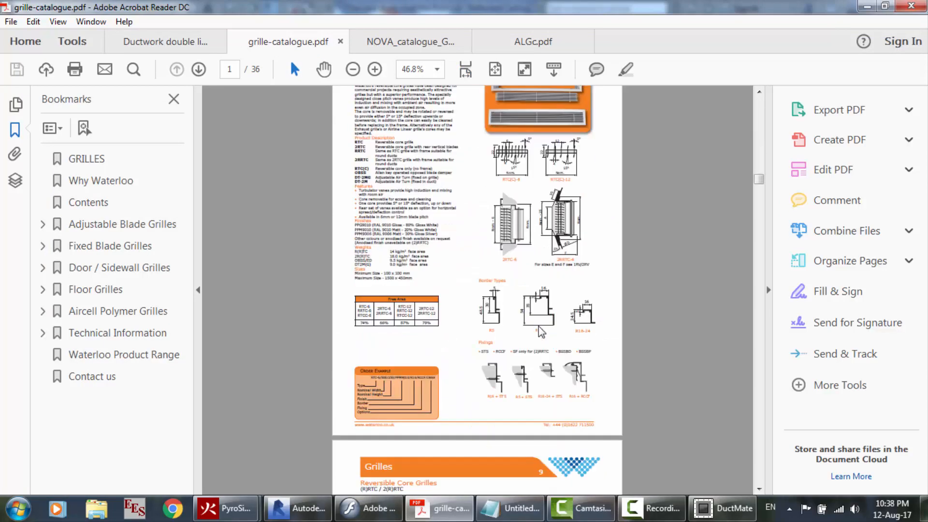
scroll(541, 332, down, 8)
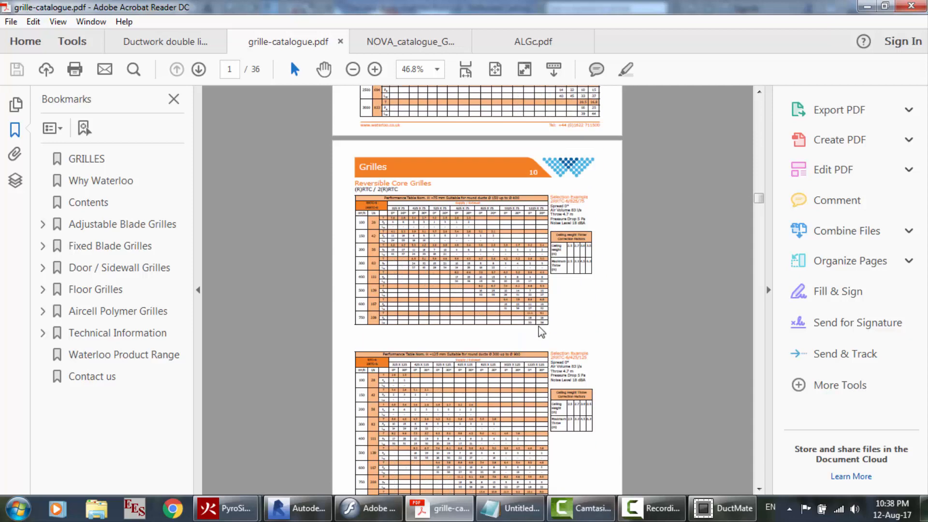
scroll(542, 331, up, 10)
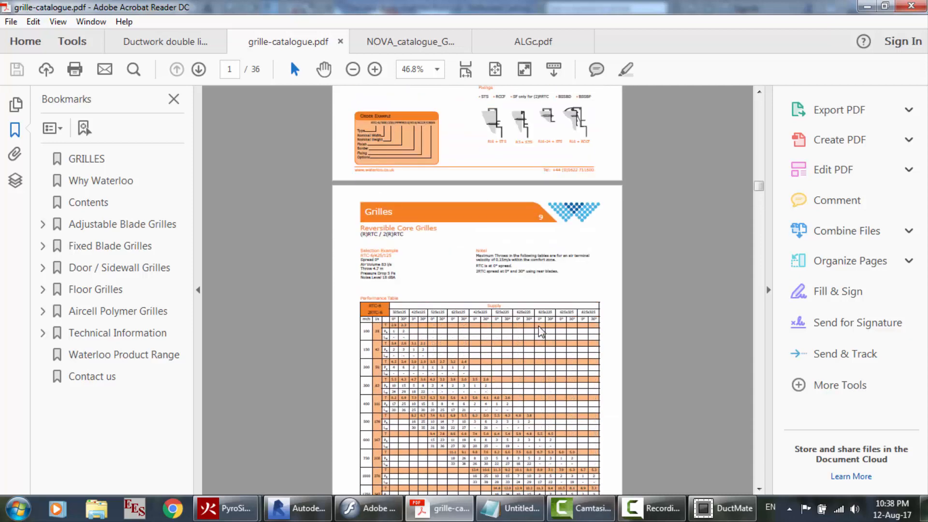
Examine the NOVA-S blade pitch and correction factor table in the NOVA grille catalogue
click(412, 48)
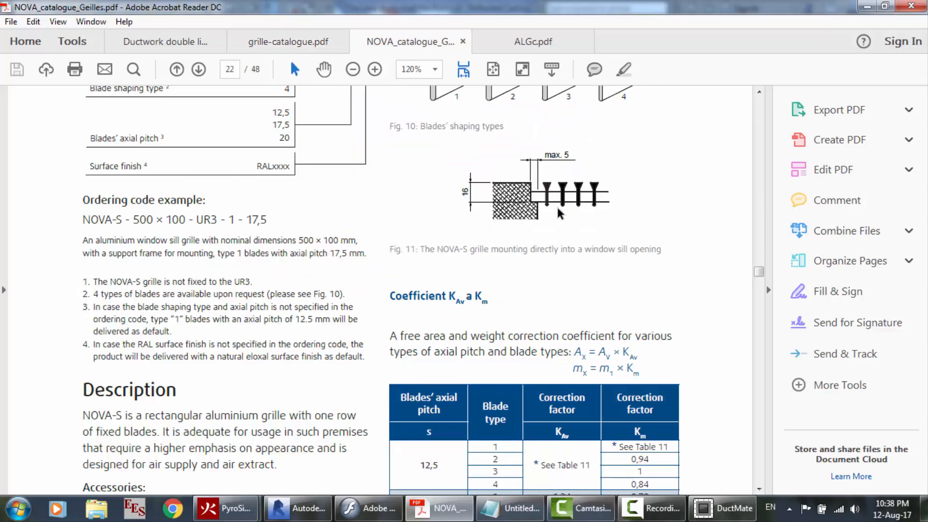
scroll(556, 208, down, 5)
scroll(559, 213, down, 3)
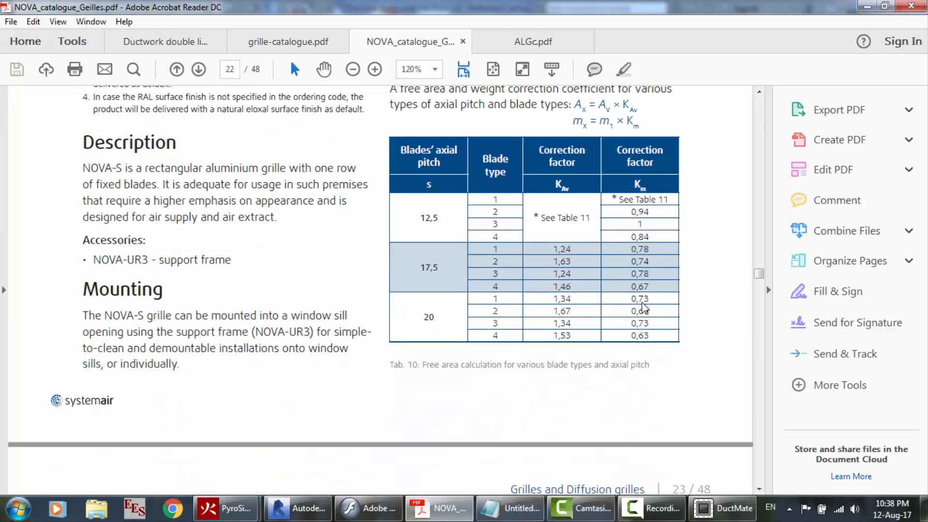
scroll(570, 222, up, 1)
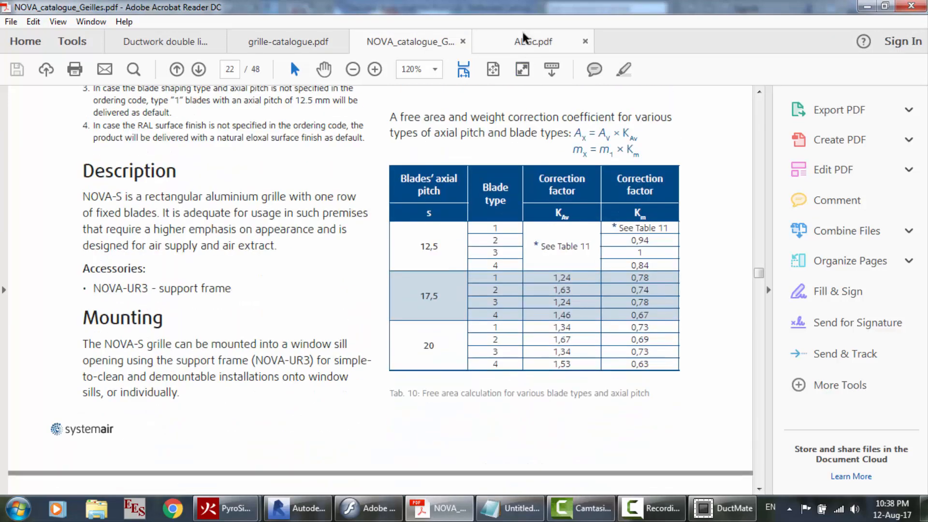
Examine the ALG sizes in the airflow and sound level table of ALGc.pdf
click(532, 42)
scroll(400, 194, down, 9)
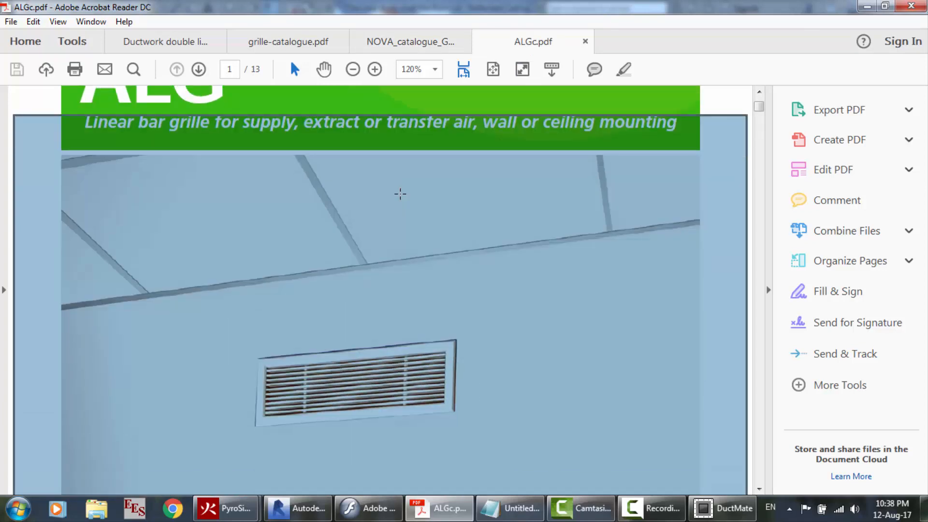
scroll(613, 279, down, 10)
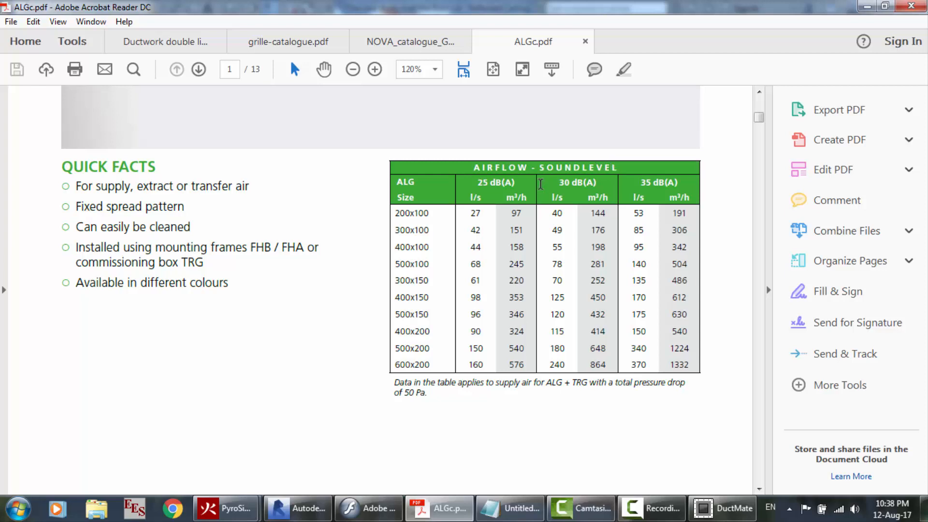
drag(388, 211, 466, 364)
click(555, 435)
Minimise Acrobat Reader and Notepad and open the 1.PNG image from the desktop
click(869, 6)
click(867, 6)
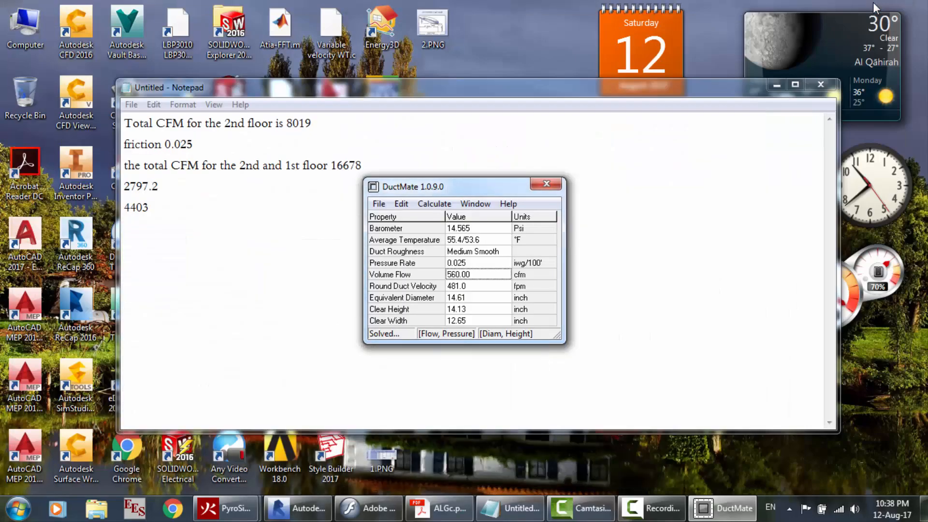
click(775, 88)
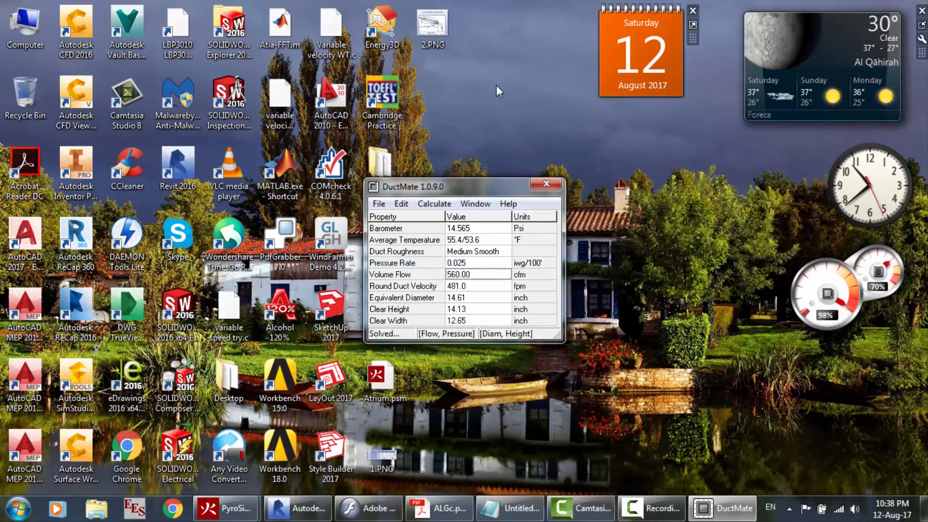
double_click(387, 440)
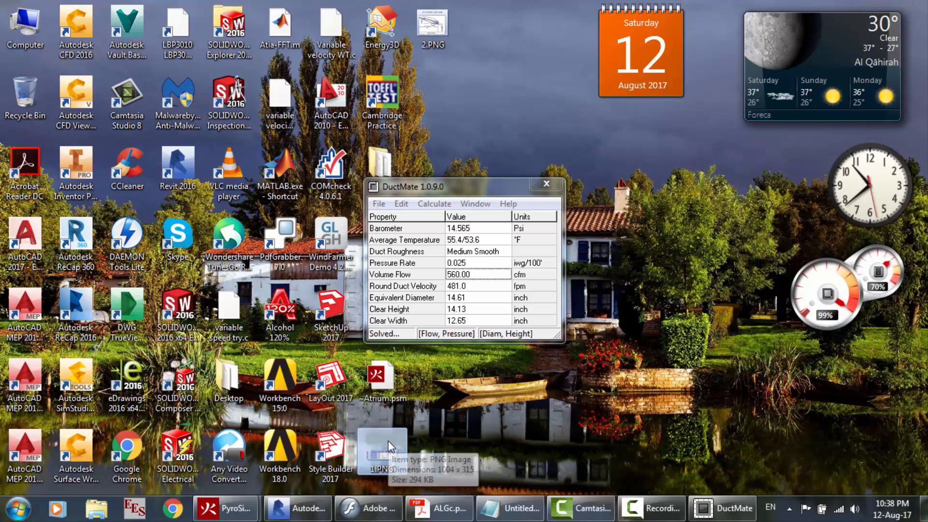
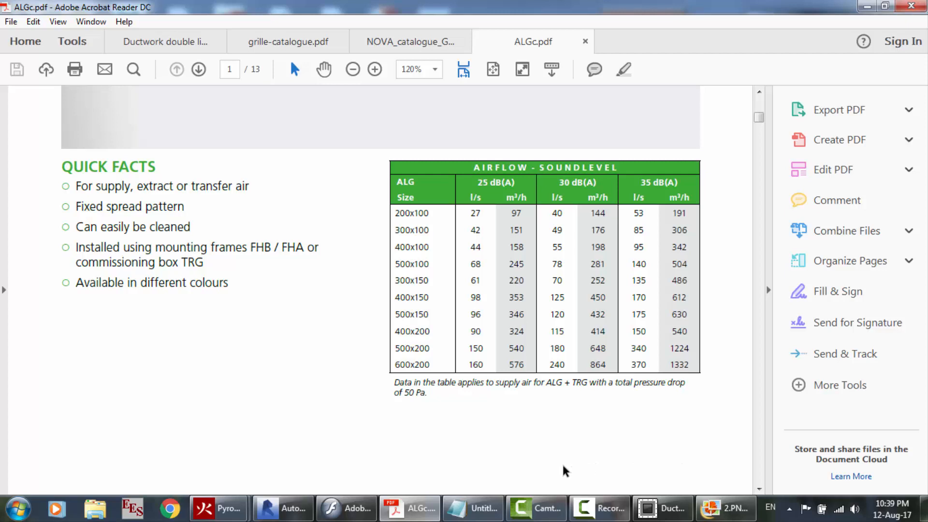
Check the layout PDF and the ALG table's units, and set the Flash Player flow converter from Feet³/min to Meter^3/hour
click(142, 42)
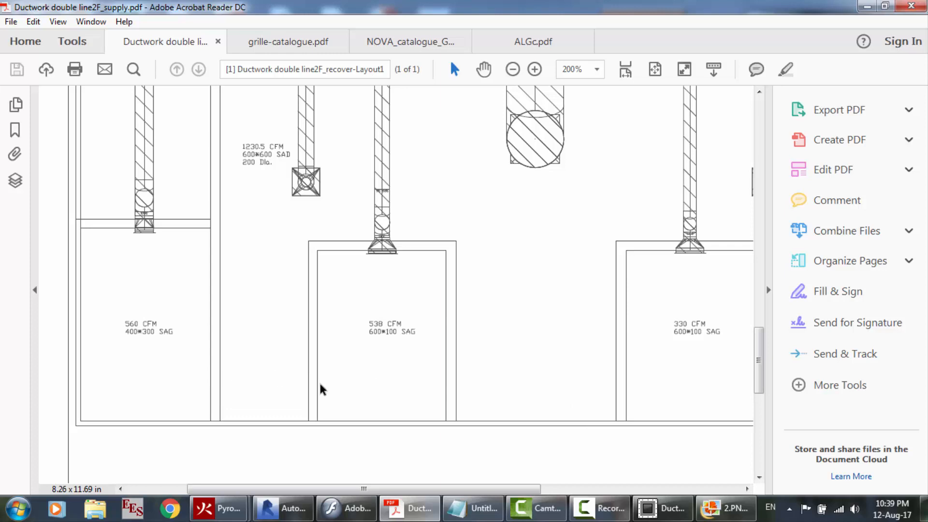
click(344, 507)
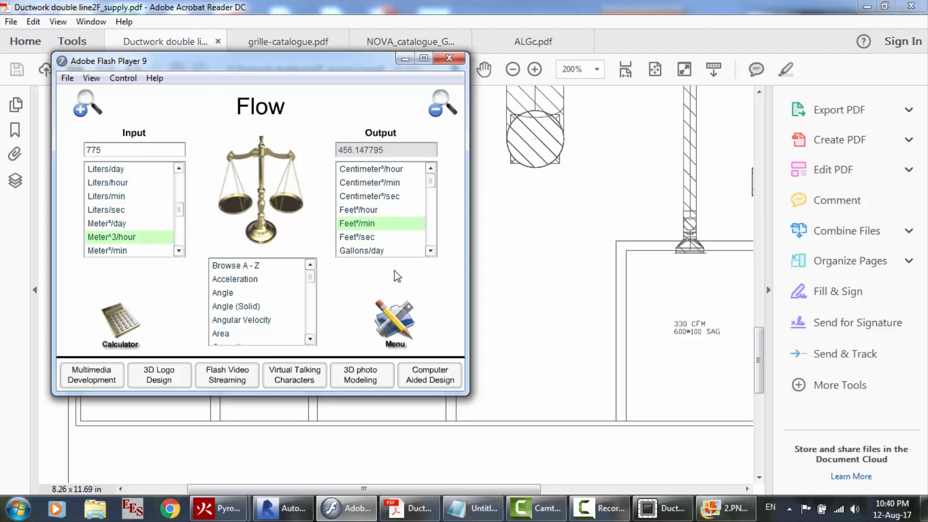
click(180, 193)
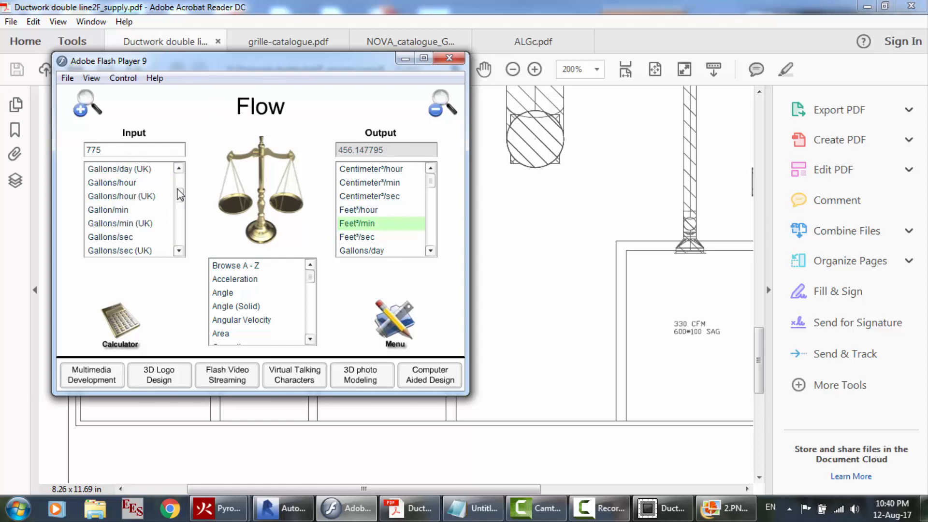
click(180, 190)
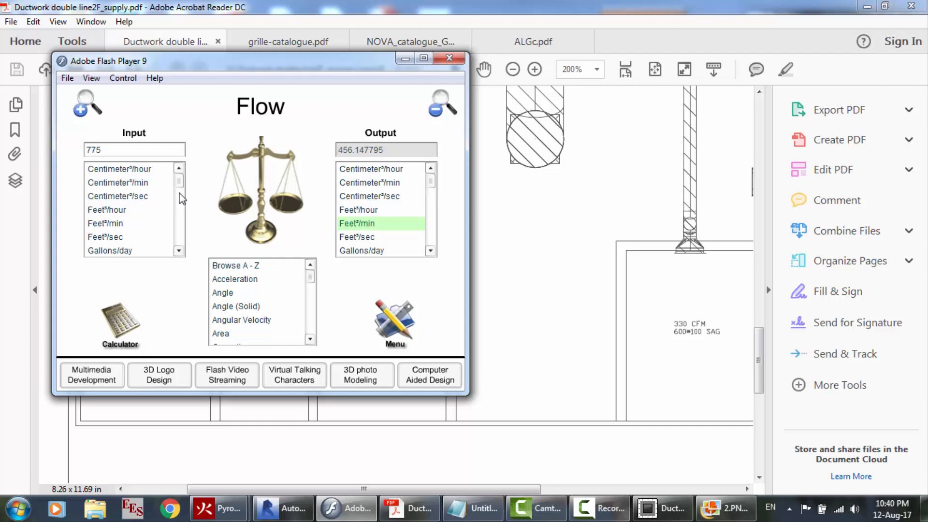
click(123, 224)
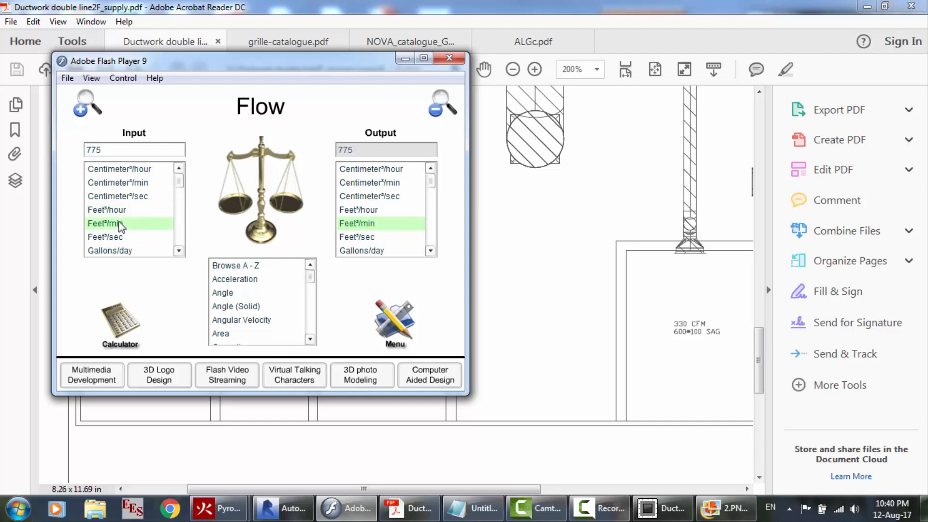
click(432, 217)
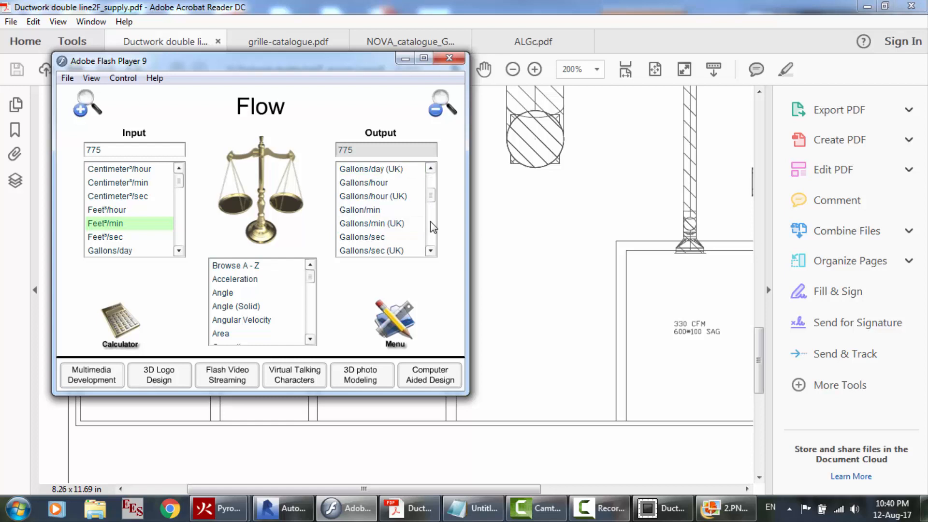
click(431, 227)
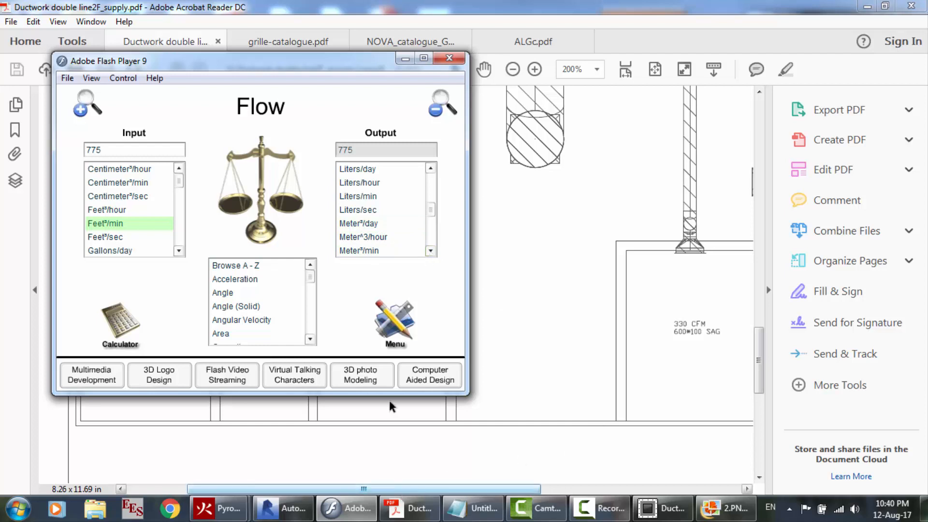
click(511, 46)
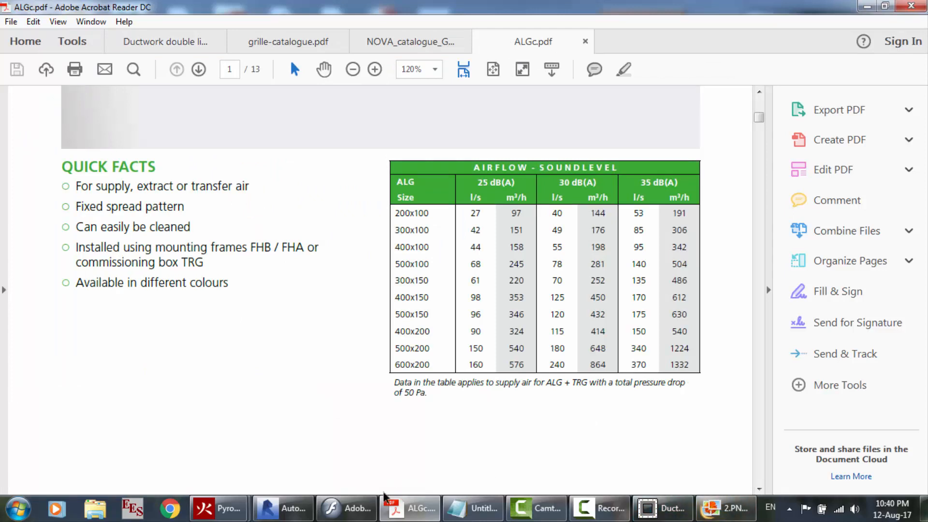
click(362, 506)
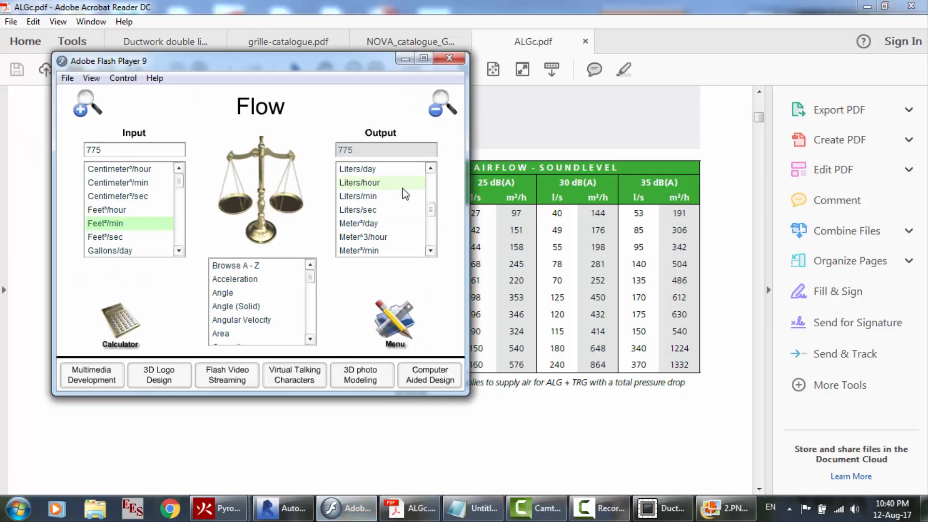
click(393, 239)
Convert the layout's 560 CFM grille airflow to Meter^3/hour and look up the 500x200 grille's 35 dB(A) airflow in ALGc.pdf
drag(112, 153, 72, 151)
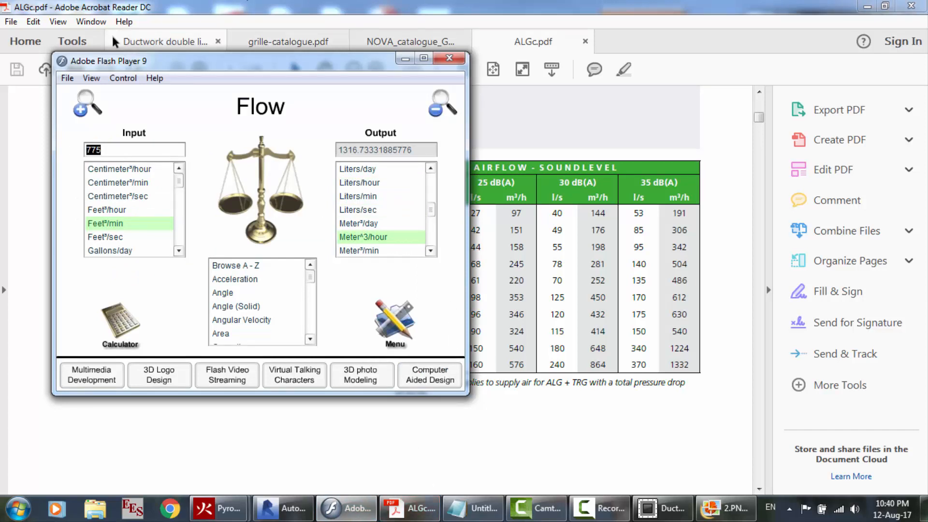
click(139, 43)
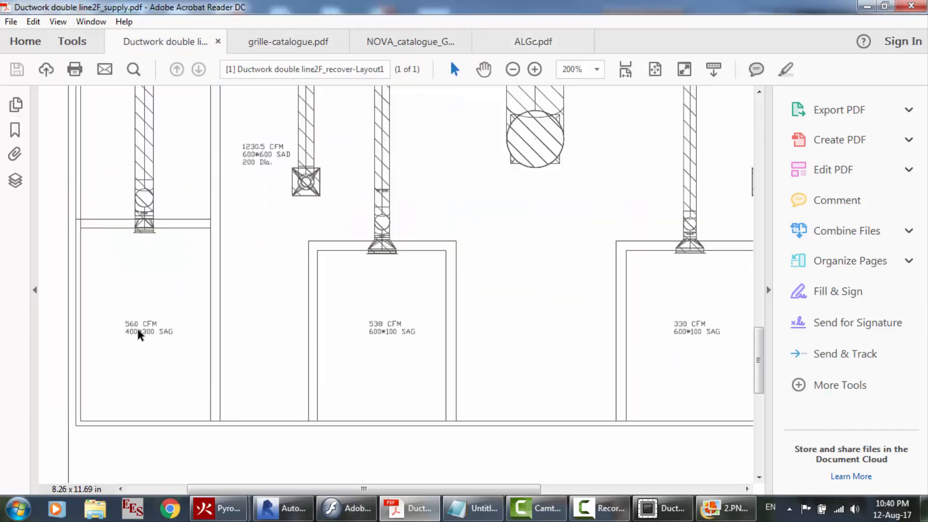
click(346, 508)
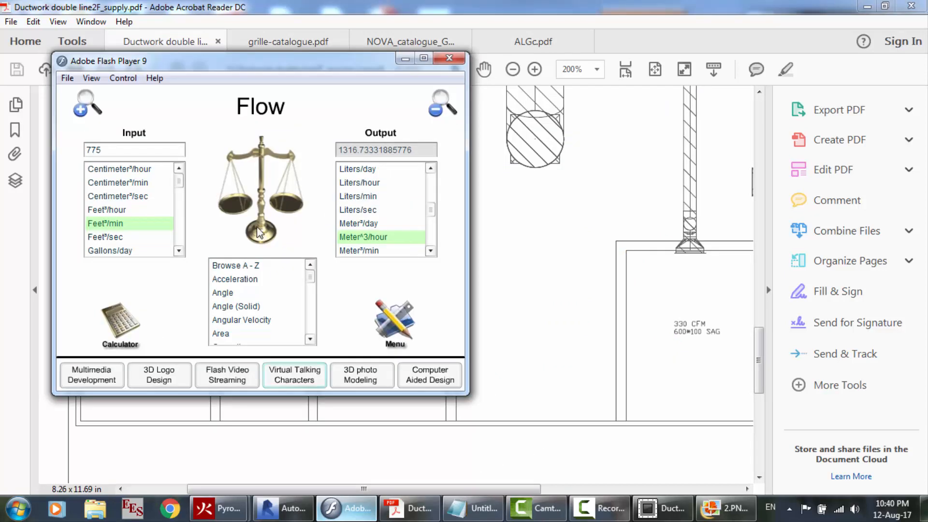
drag(102, 149, 49, 143)
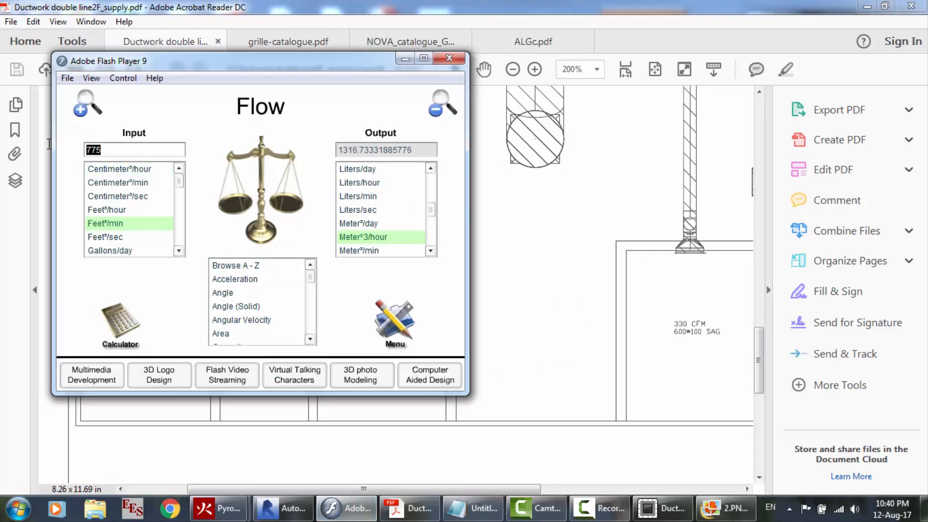
text(560)
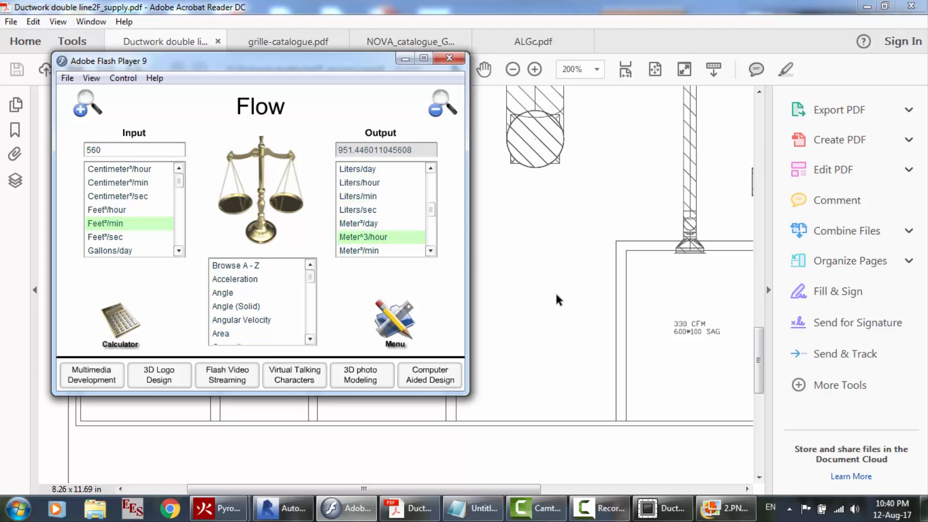
click(516, 42)
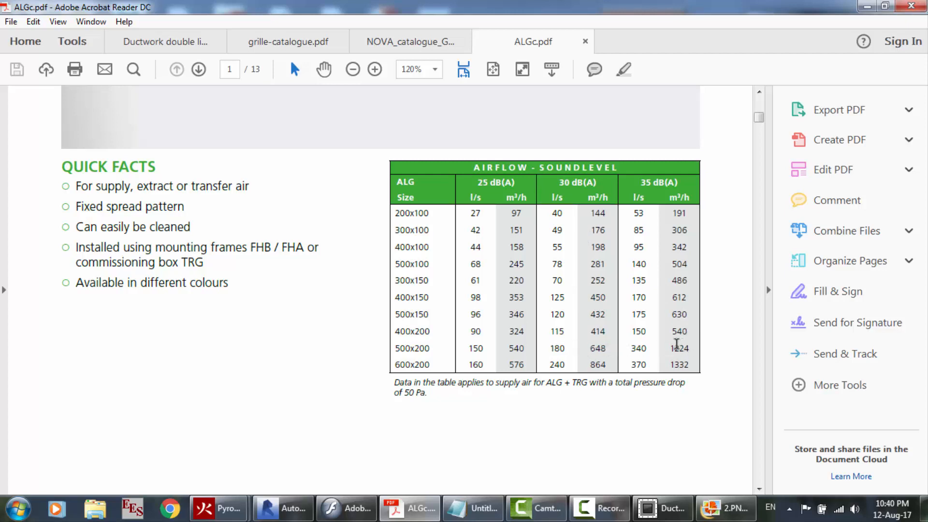
drag(691, 347, 671, 349)
Switch to Revit, start placing an air terminal and browse the available types for a suitable supply grille
click(280, 508)
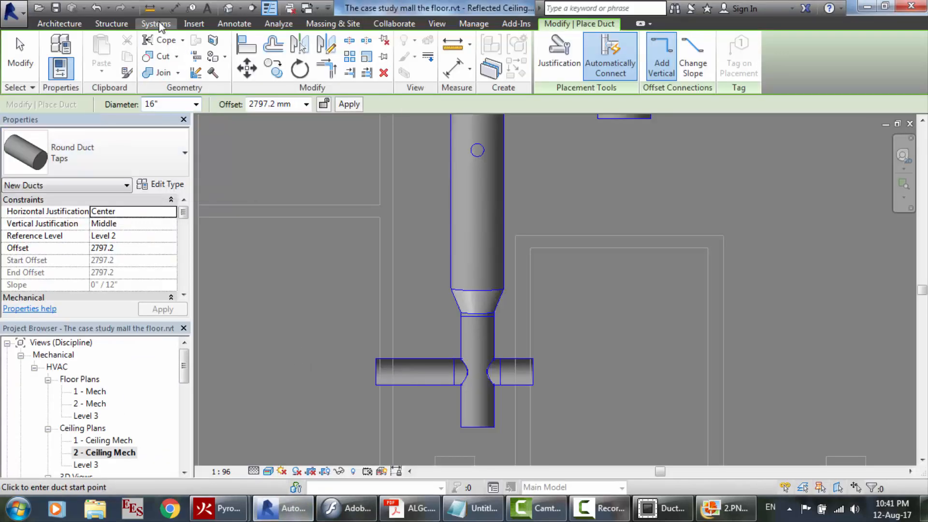
click(156, 24)
click(178, 56)
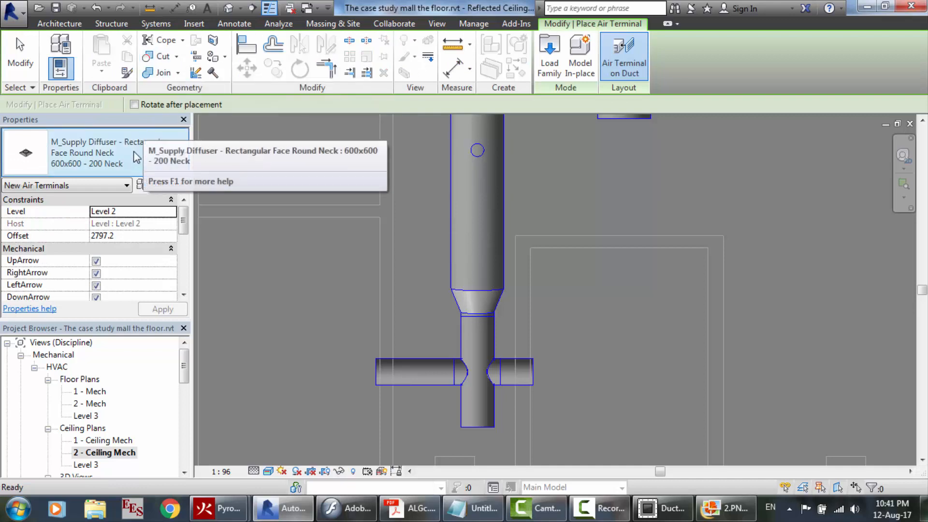
click(184, 265)
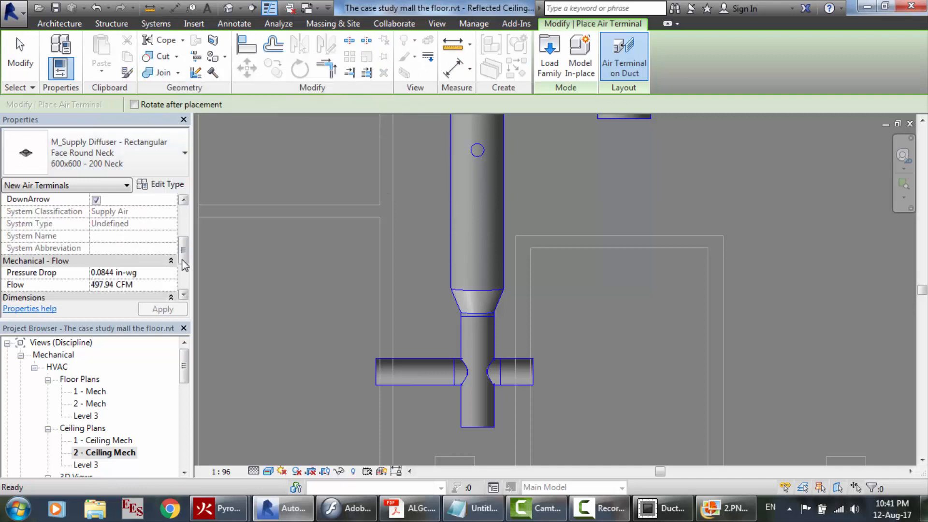
click(166, 162)
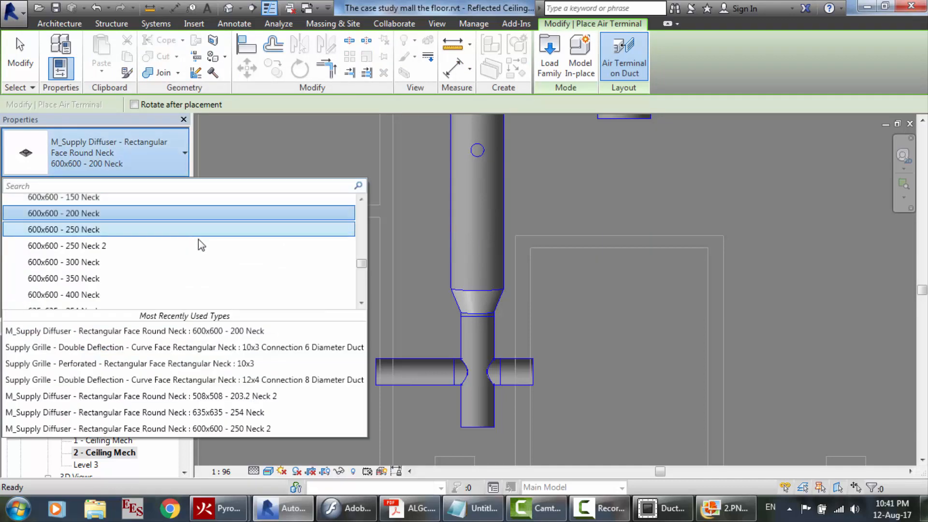
click(358, 236)
click(361, 227)
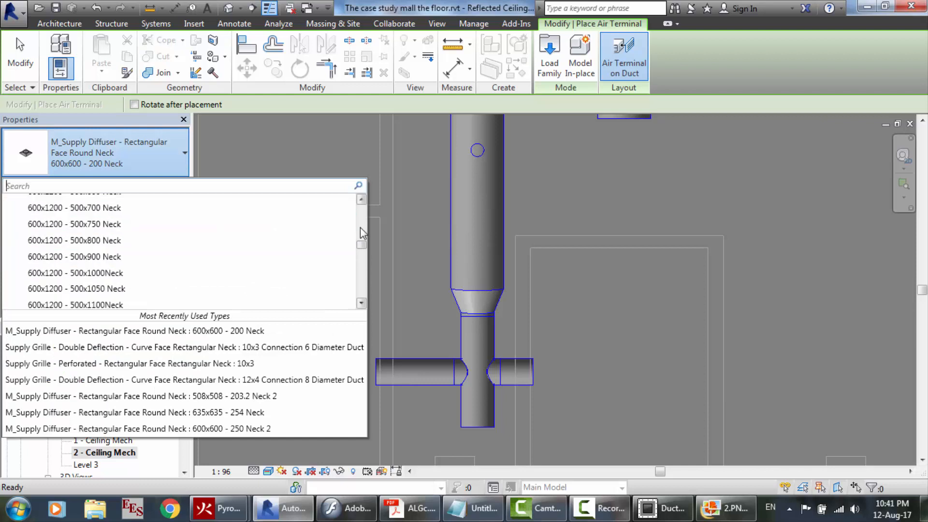
scroll(363, 269, down, 1)
drag(361, 249, 363, 285)
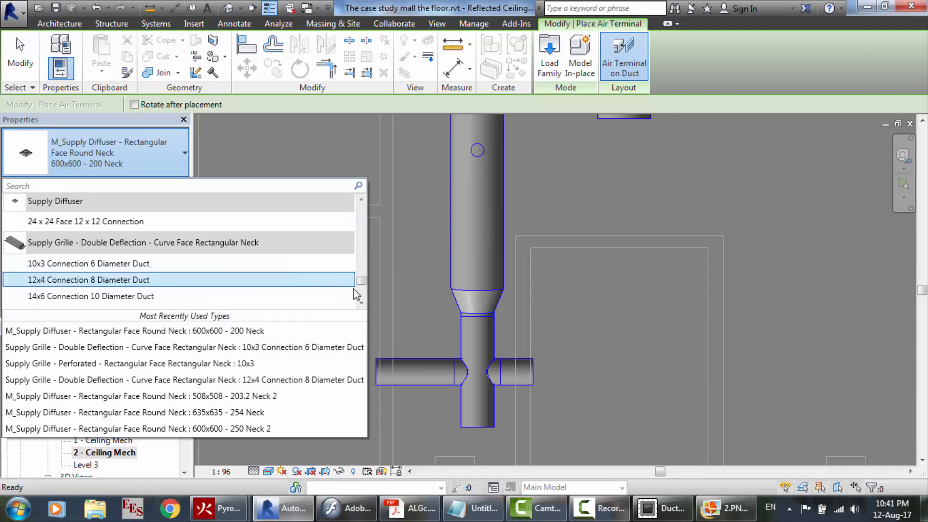
click(361, 304)
click(362, 304)
click(361, 304)
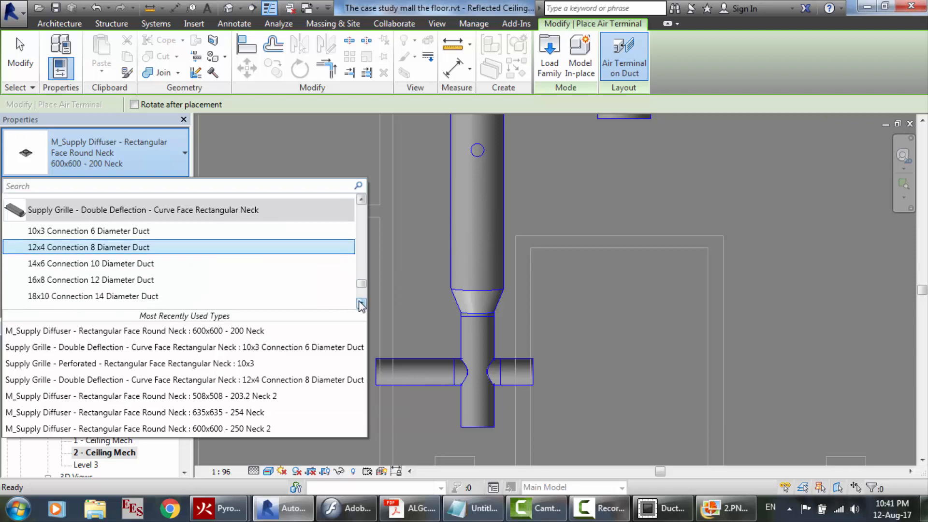
click(361, 304)
click(362, 304)
click(361, 304)
click(361, 304)
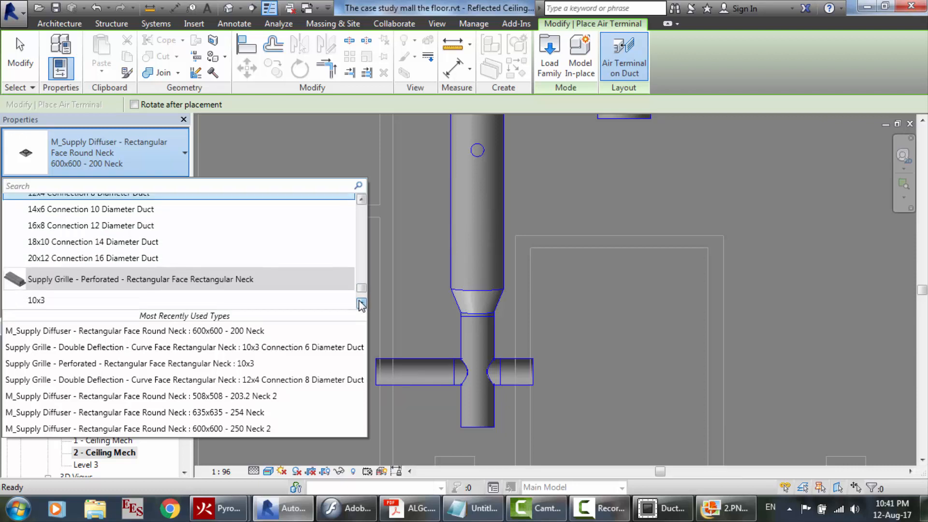
click(361, 304)
click(361, 304)
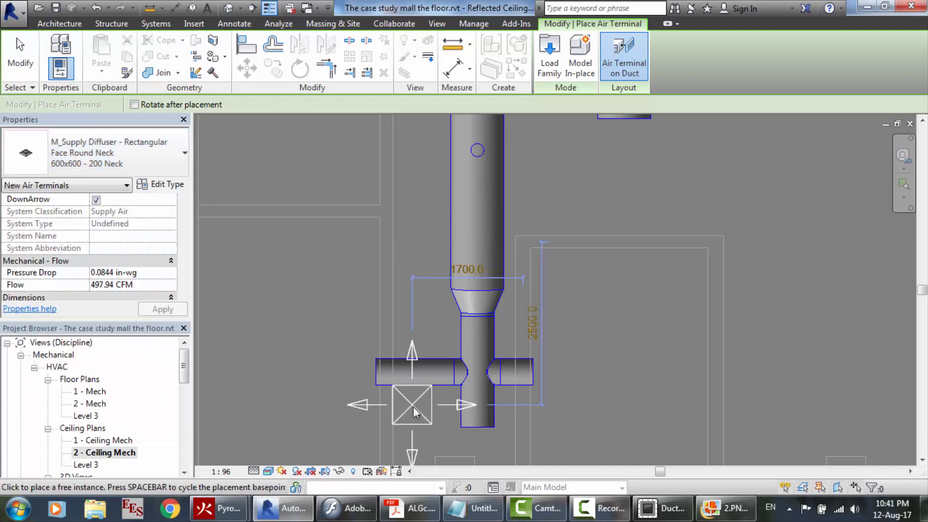
key(Escape)
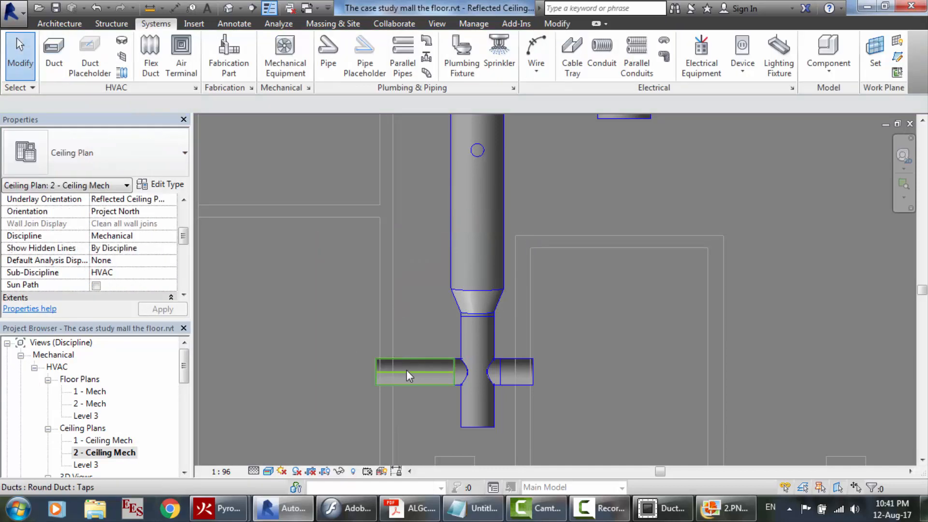
Start placing an air terminal using the Supply Grille - Perforated - Rectangular Face Rectangular Neck 10x3 type
click(407, 372)
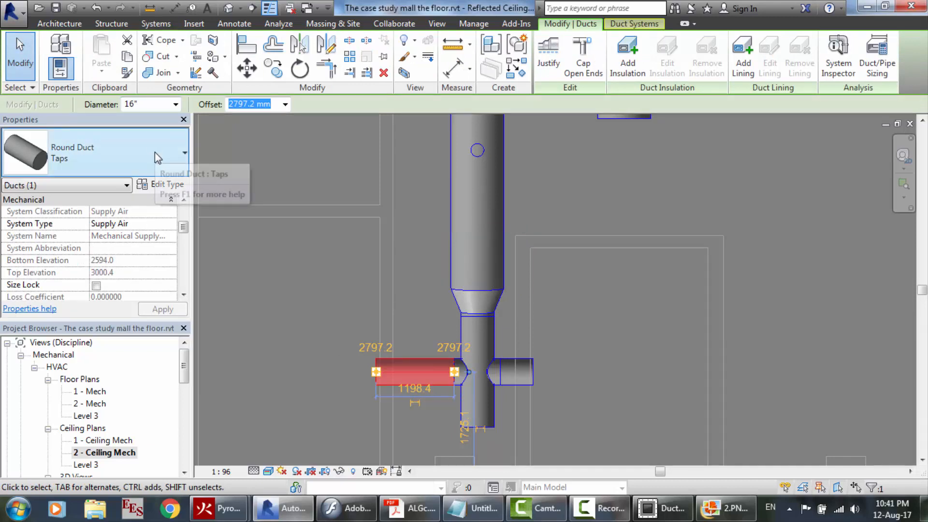
click(147, 24)
click(181, 54)
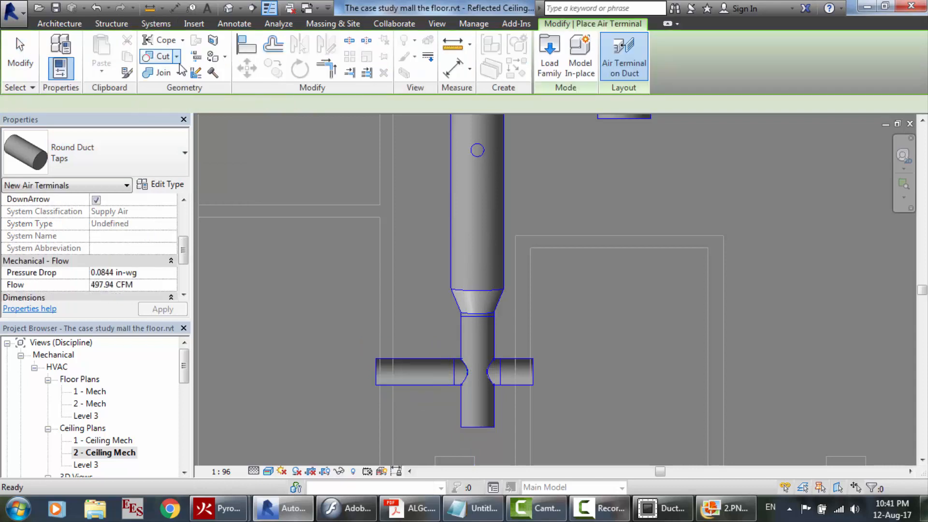
click(167, 162)
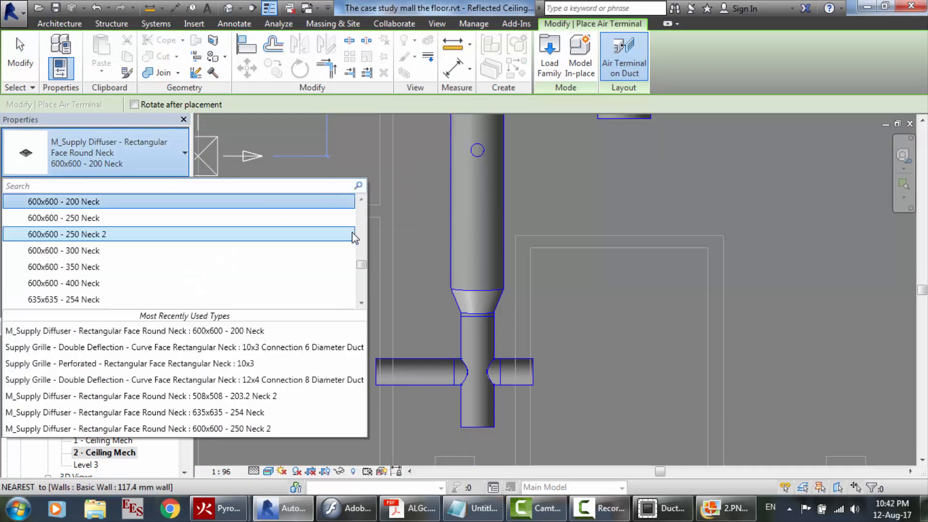
click(361, 292)
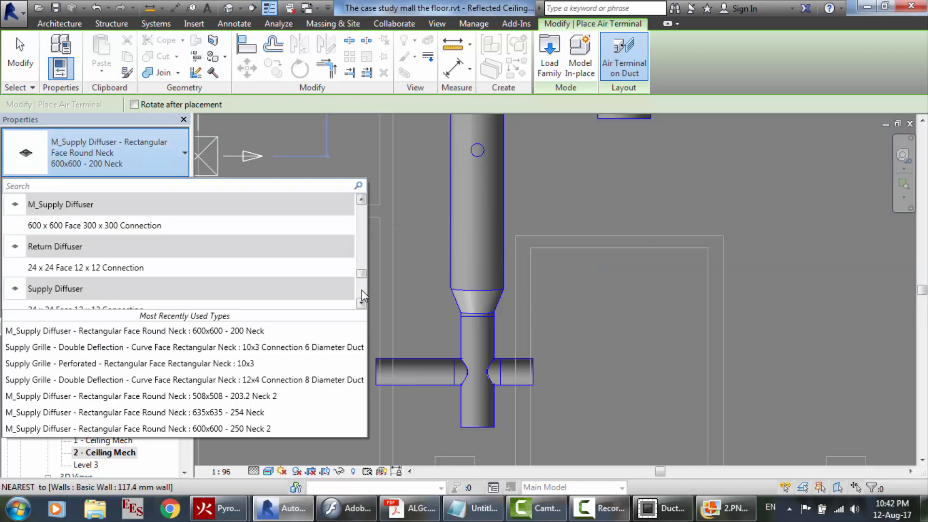
click(363, 291)
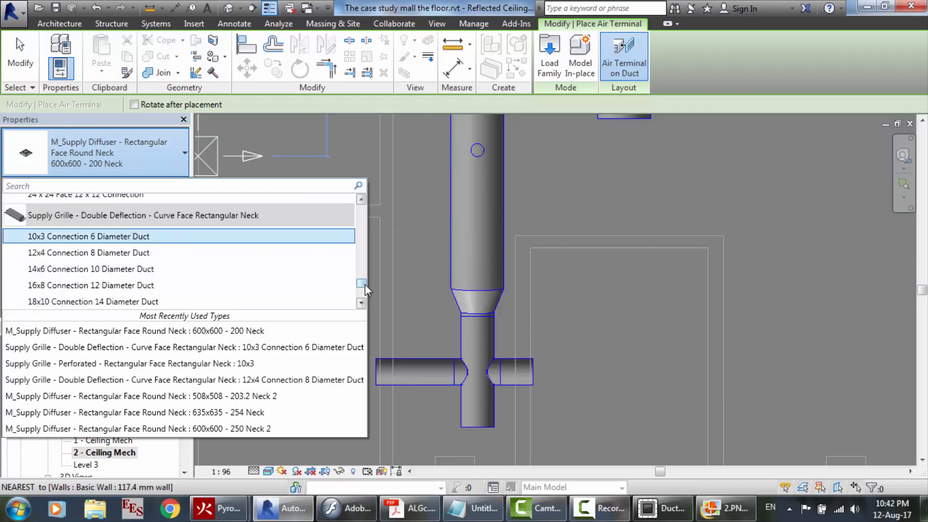
drag(365, 285, 364, 295)
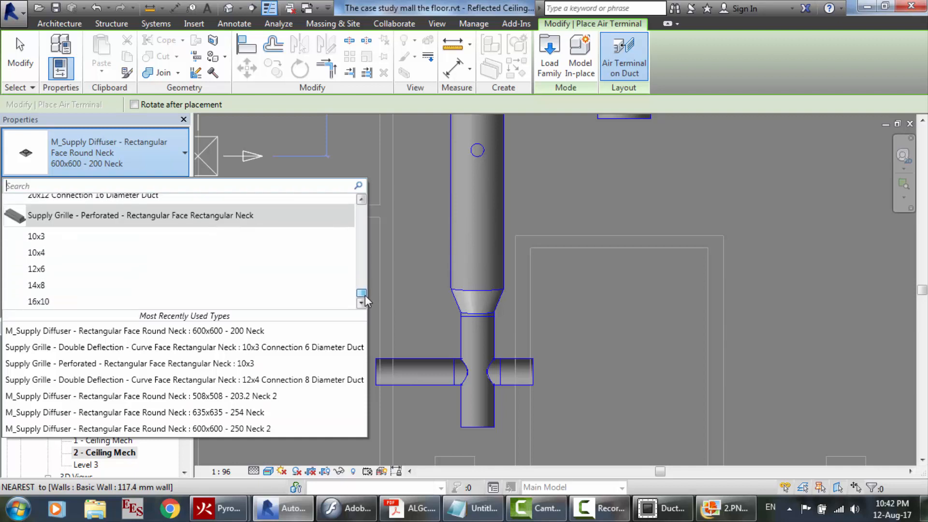
click(77, 239)
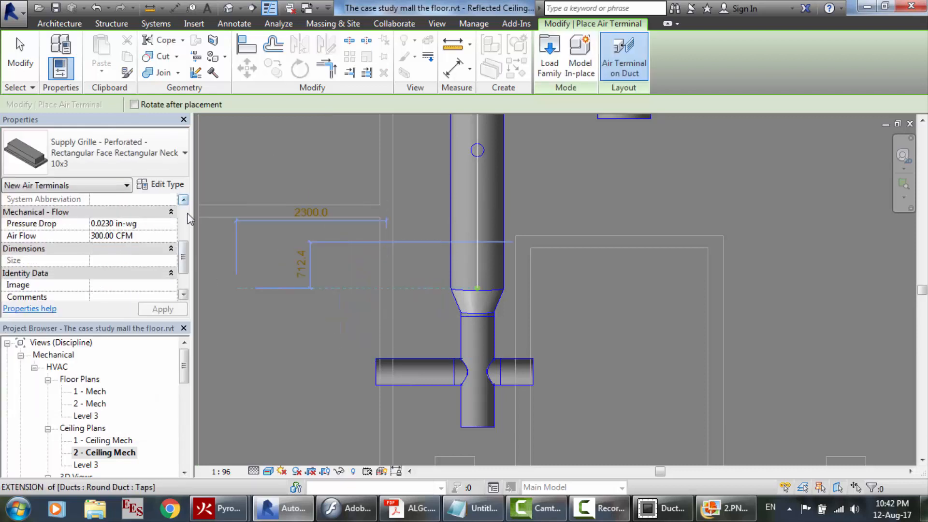
Set the new grille's offset to 2000 mm and try to place it at the left branch duct's open end
scroll(185, 227, up, 3)
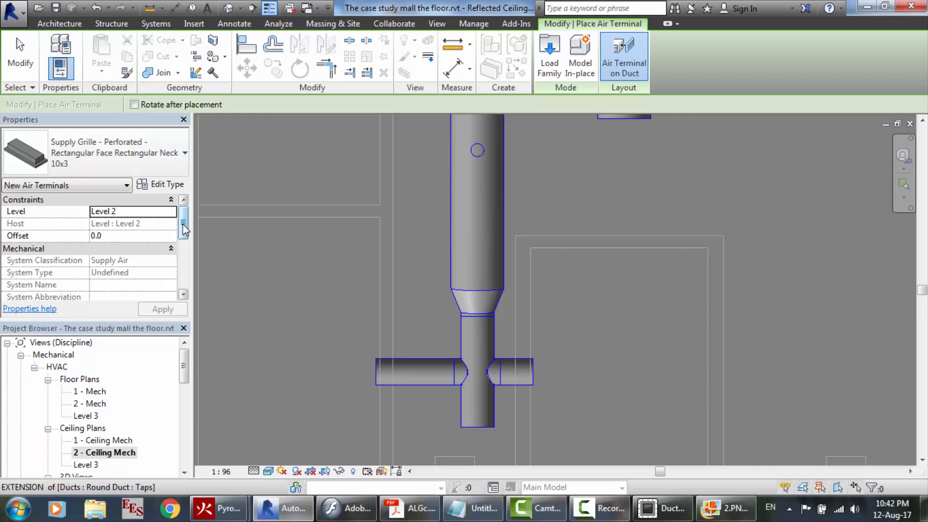
click(111, 236)
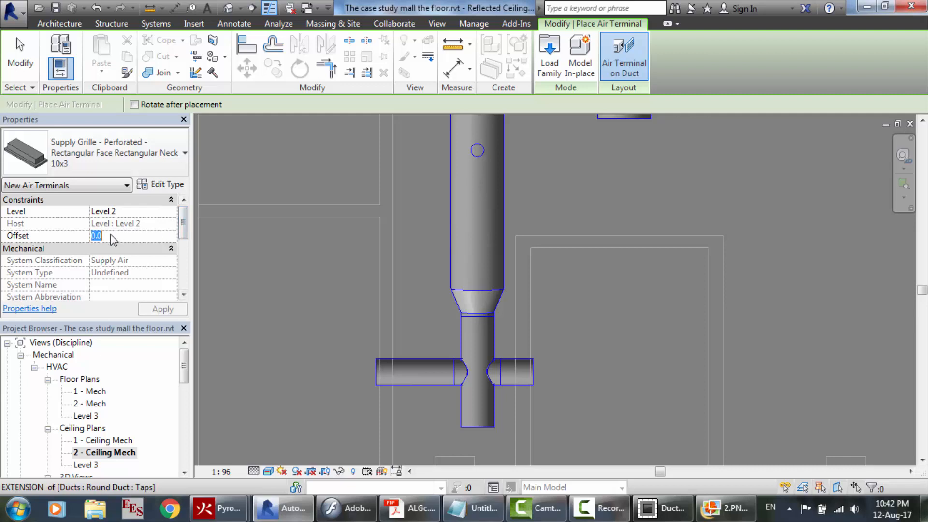
text(2000)
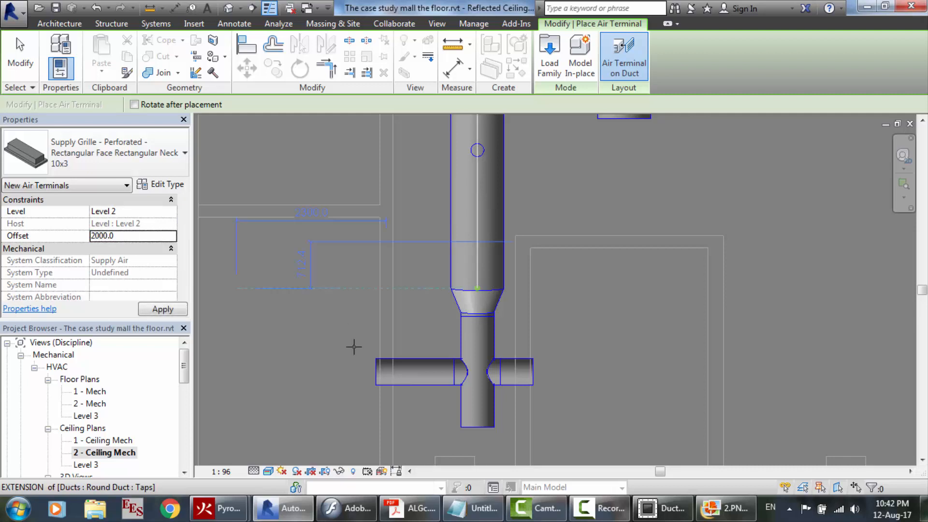
click(375, 369)
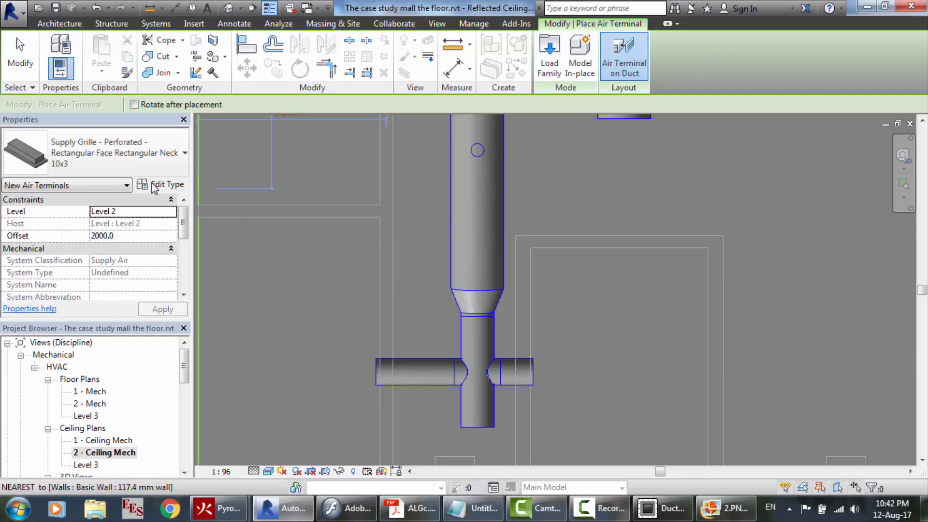
Duplicate the 10x3 grille type as "500x200 mm grille", checking the selected size in ALGc.pdf
click(164, 186)
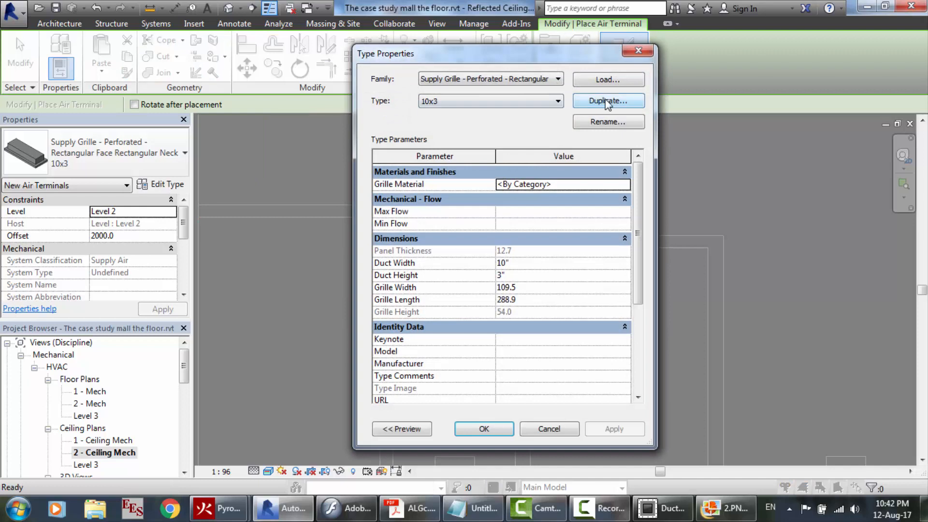
click(608, 101)
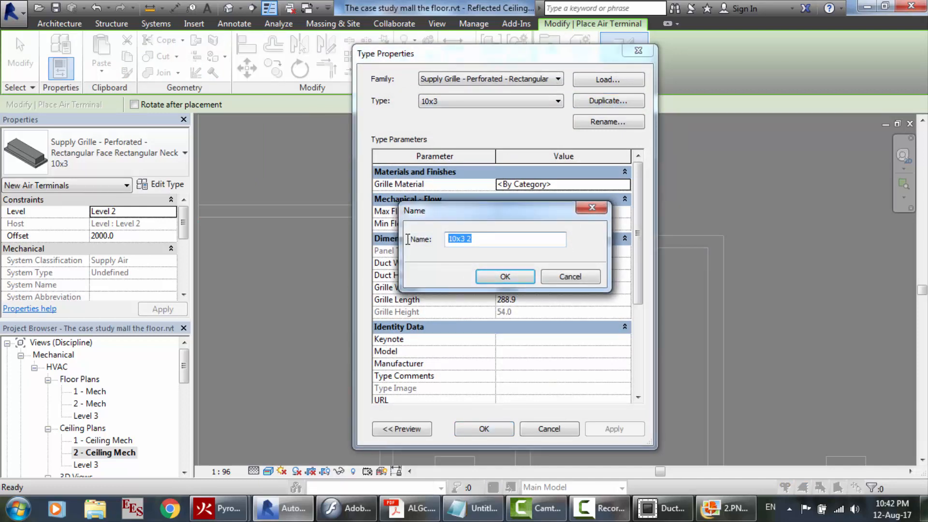
click(411, 508)
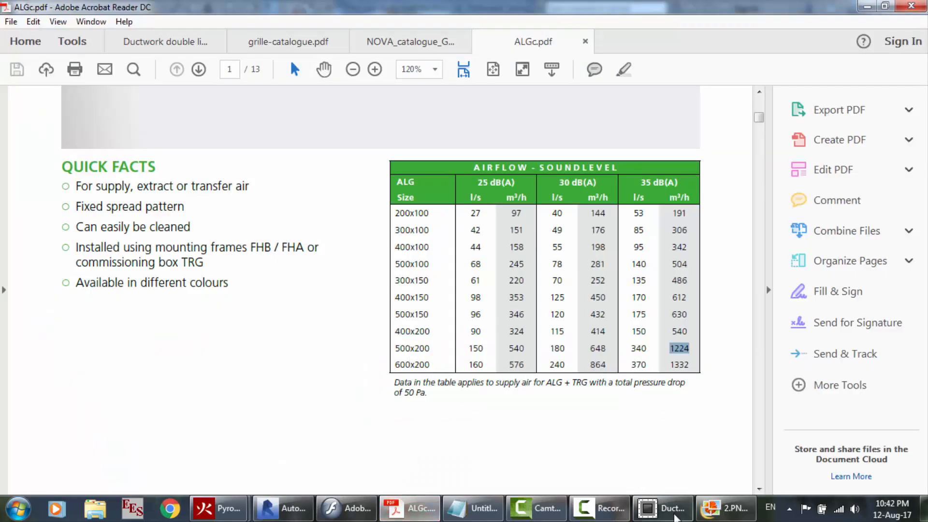
mouse_move(678, 518)
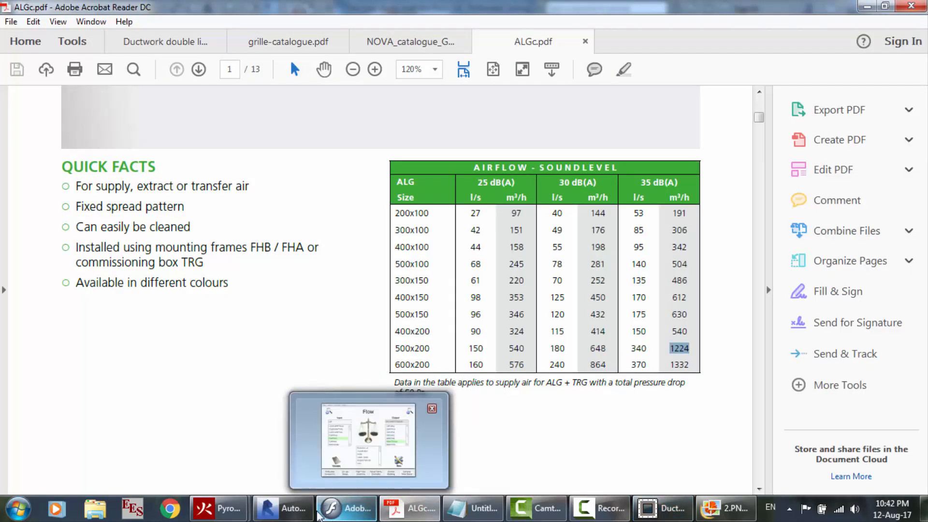
click(280, 508)
text(500x200 mm grille)
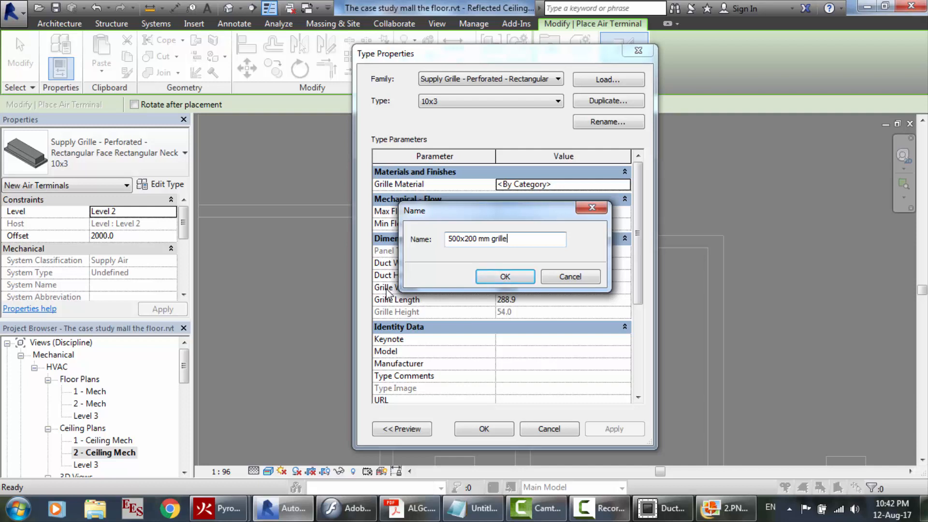
key(Return)
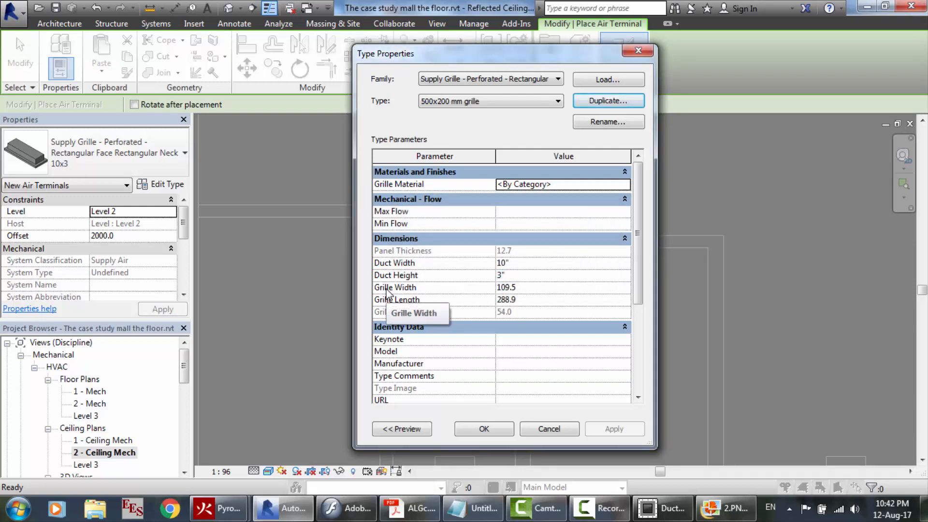
Set the new type's Grille Width to 200 and Grille Length to 500, and accept the type properties
click(526, 289)
text(200)
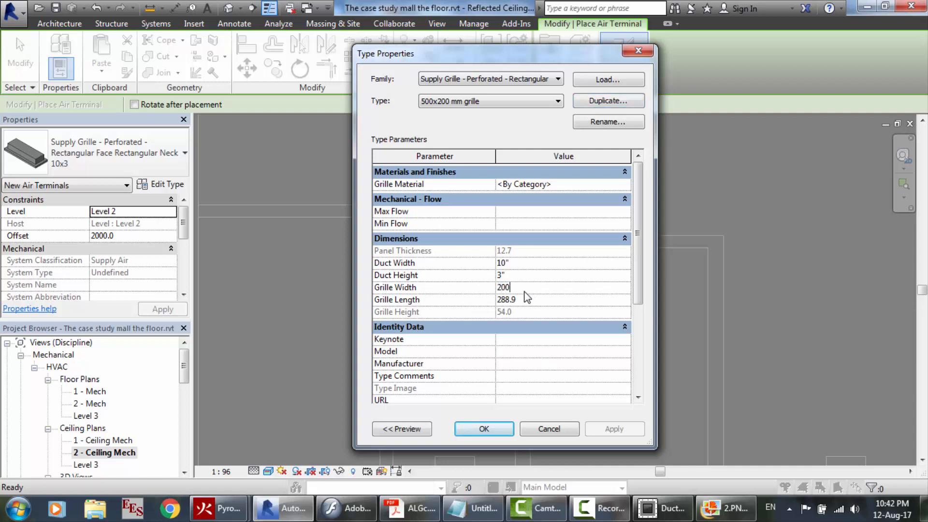
click(520, 301)
drag(518, 301, 458, 292)
text(500)
click(484, 429)
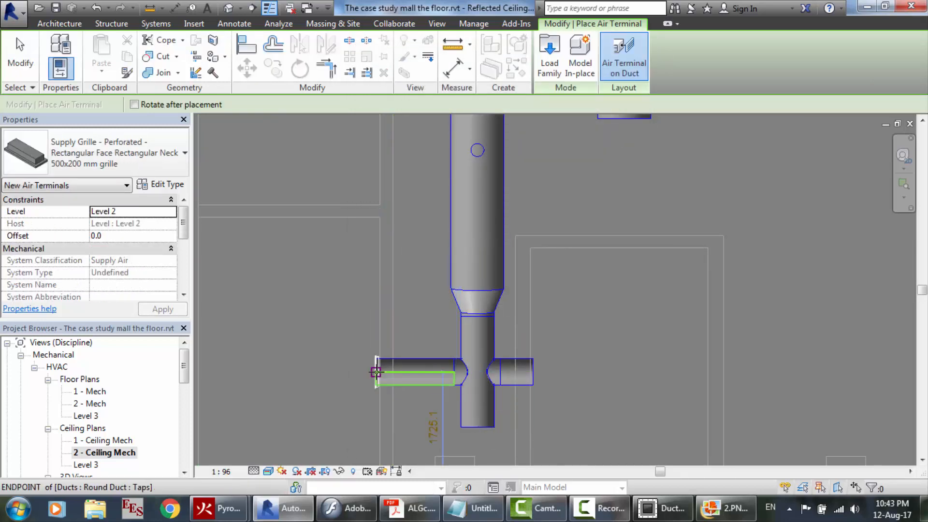
Place the 500x200 mm grille on the open end of the left branch duct and end the placement
click(376, 372)
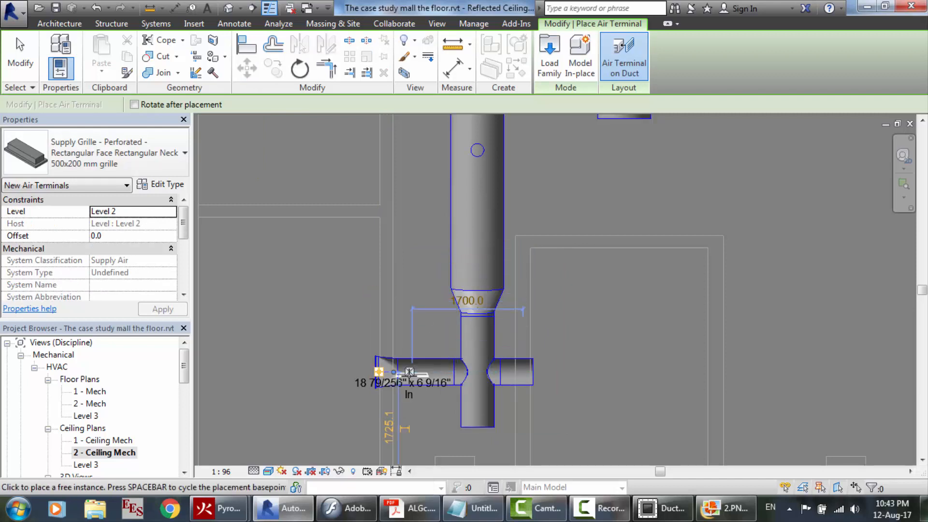
click(409, 372)
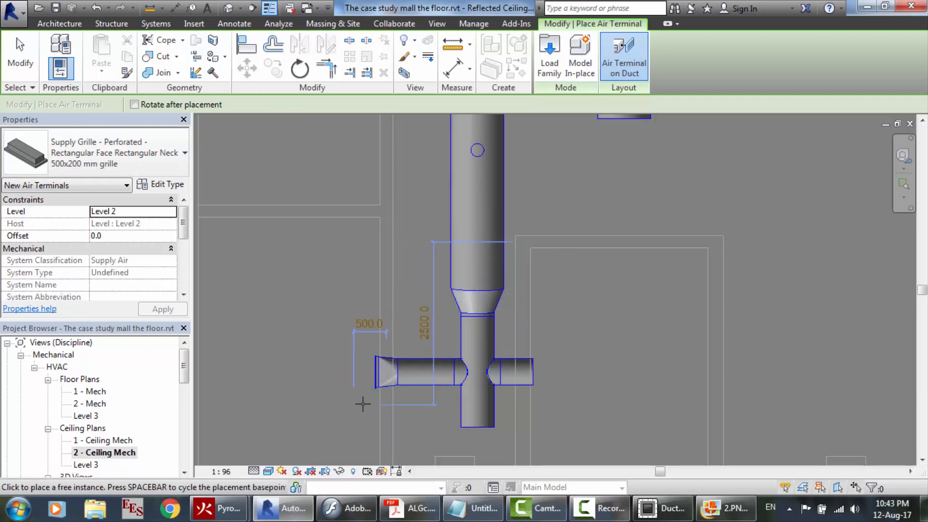
scroll(362, 404, up, 5)
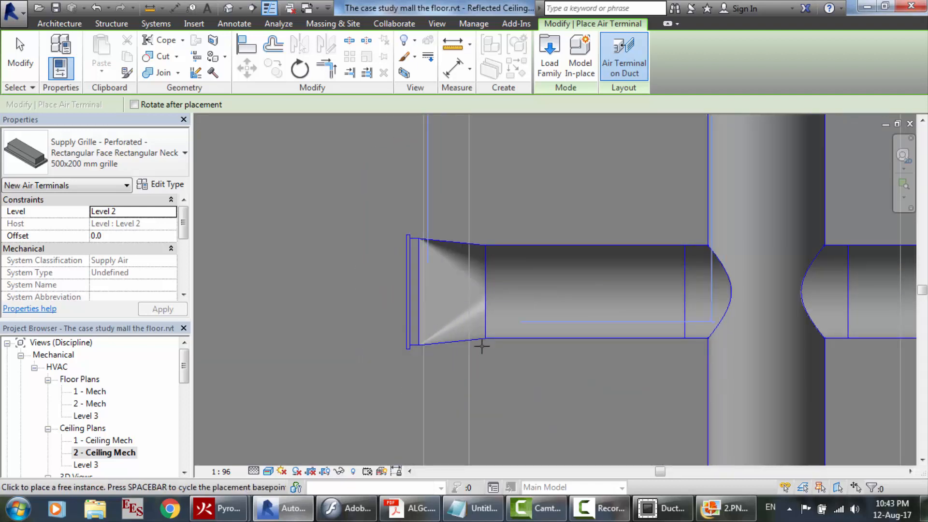
key(Escape)
key(Escape)
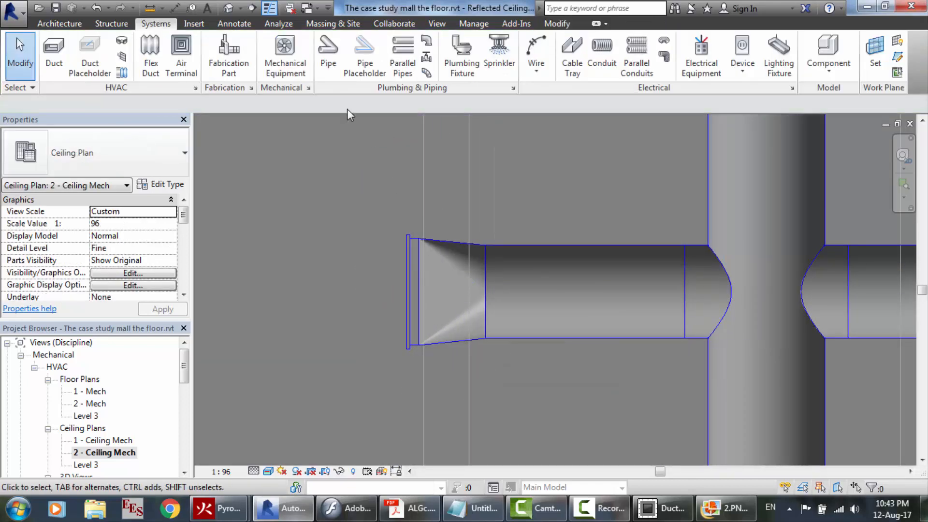
Open the 3D view, orient it to the front, and examine the grille fitted on the left branch duct
click(228, 9)
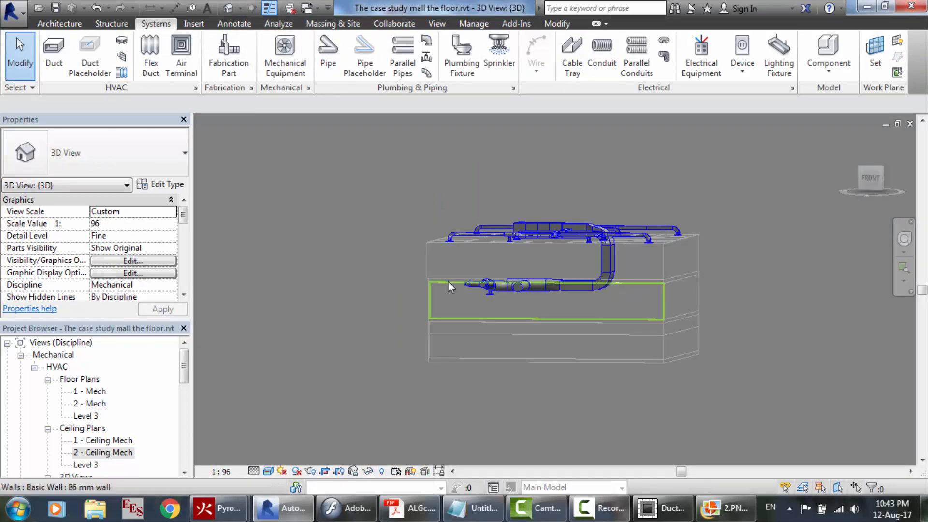
scroll(448, 285, up, 3)
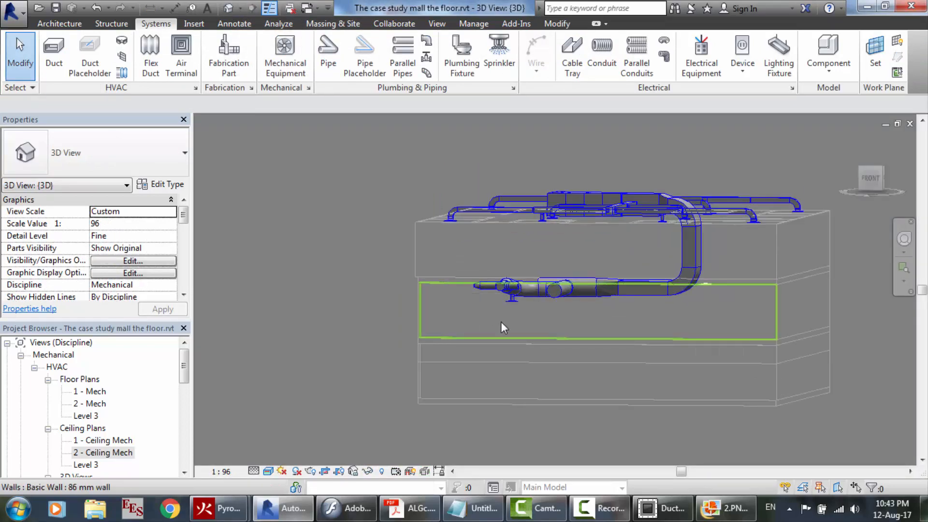
scroll(501, 323, up, 4)
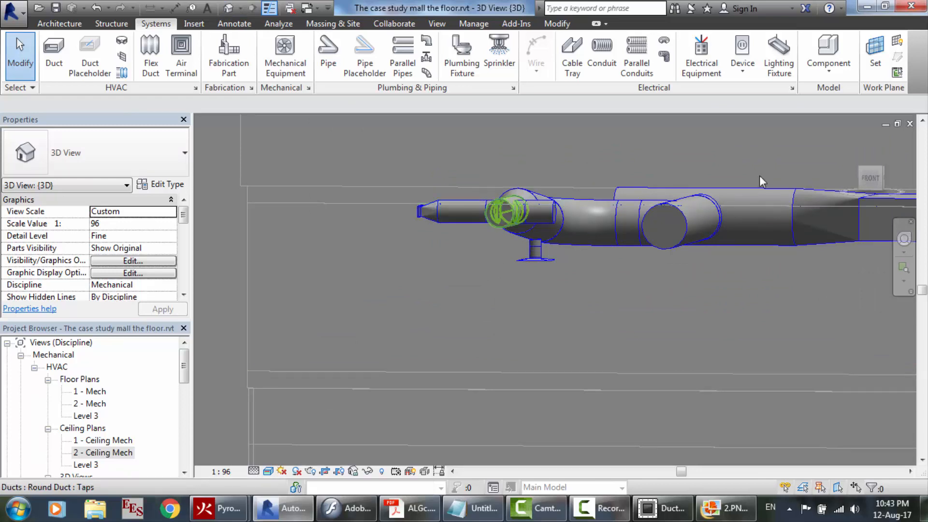
click(871, 180)
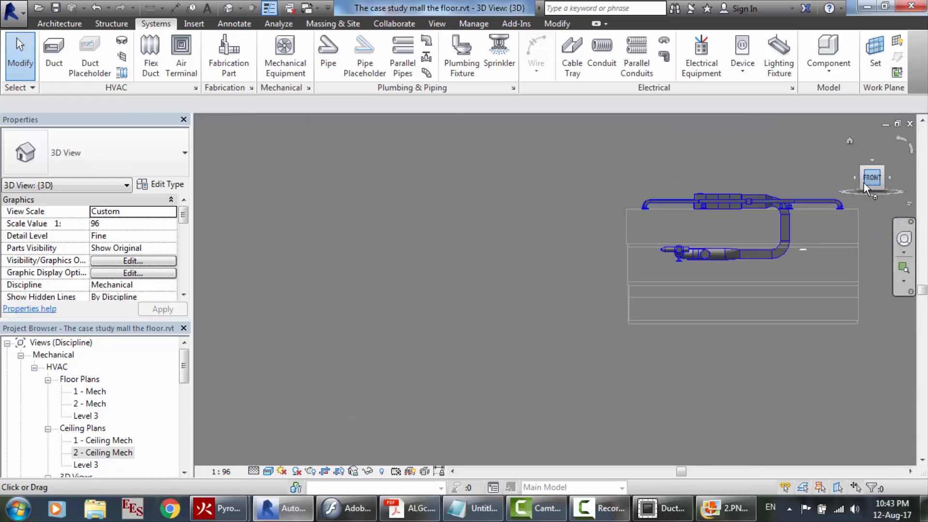
scroll(491, 264, up, 3)
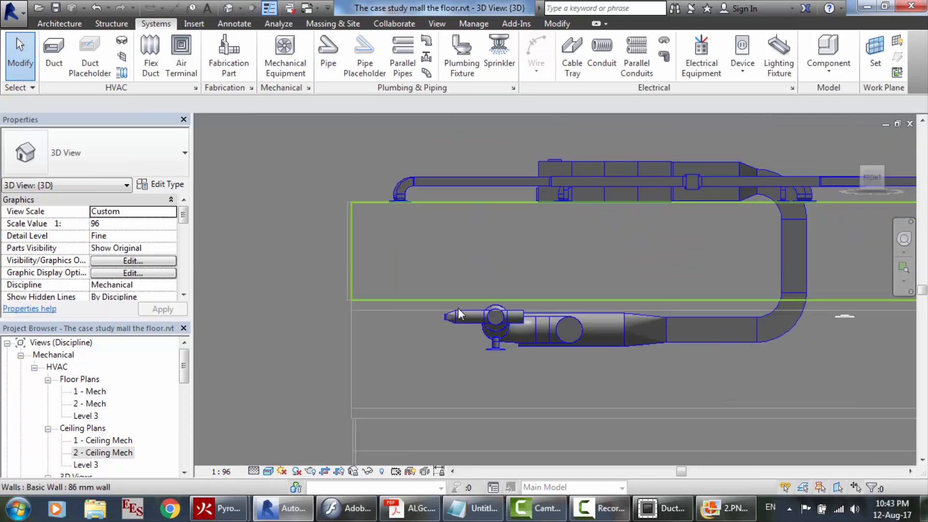
scroll(440, 320, up, 3)
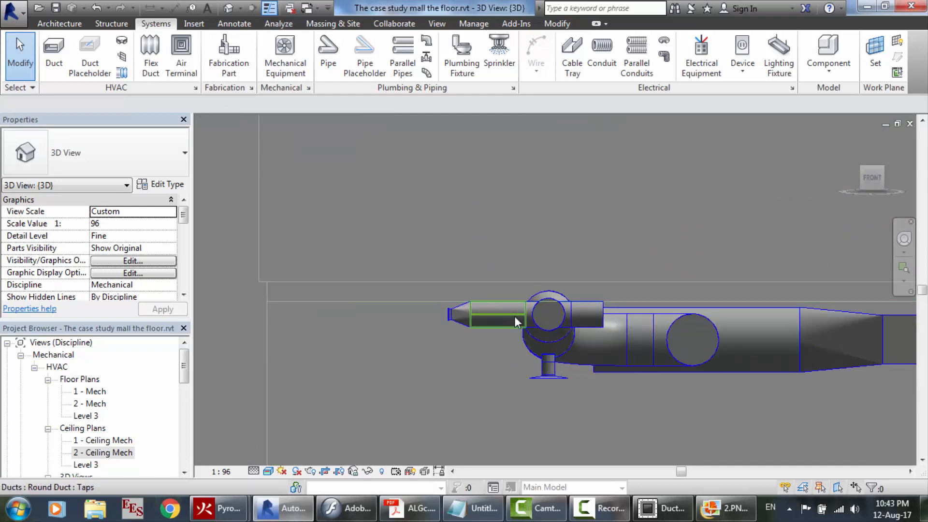
scroll(514, 316, up, 2)
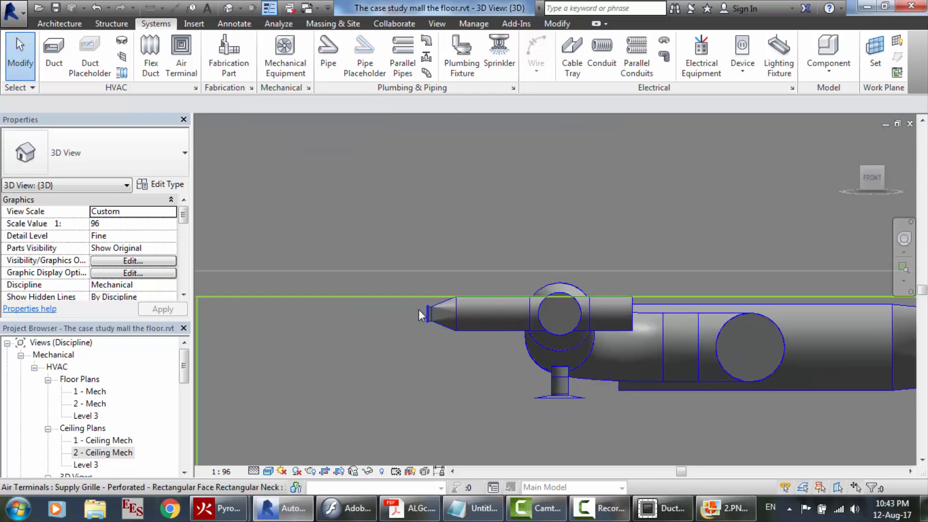
Examine the supply diffuser's height below the branch ducts and the main duct run in the front 3D view
scroll(547, 335, down, 3)
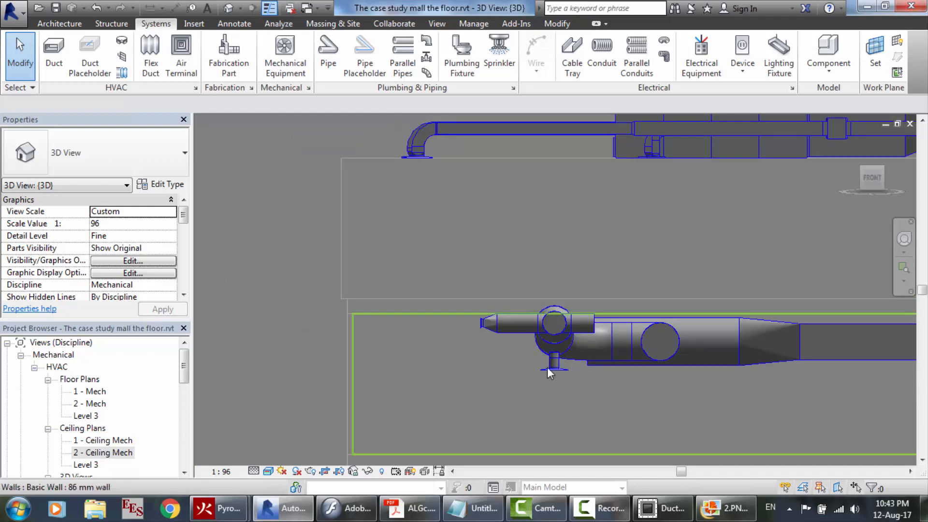
scroll(553, 366, up, 1)
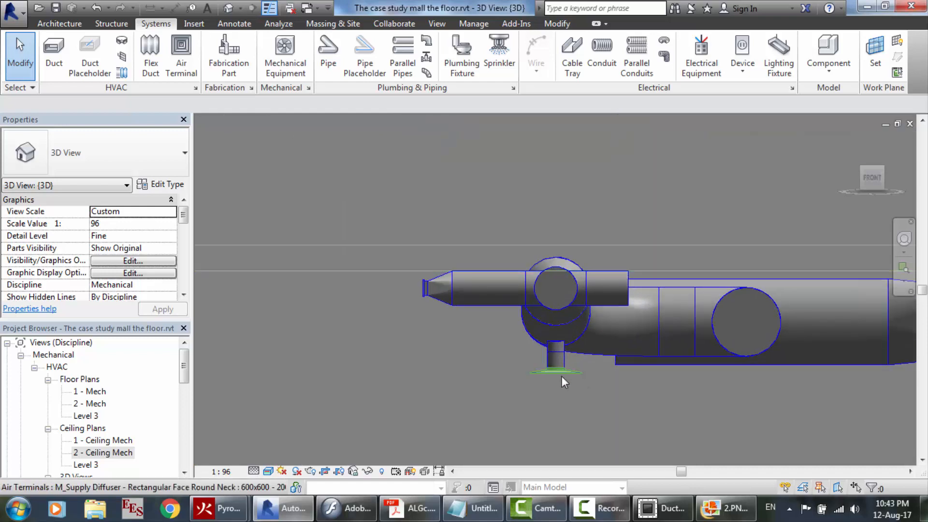
scroll(562, 376, down, 1)
scroll(562, 376, down, 1)
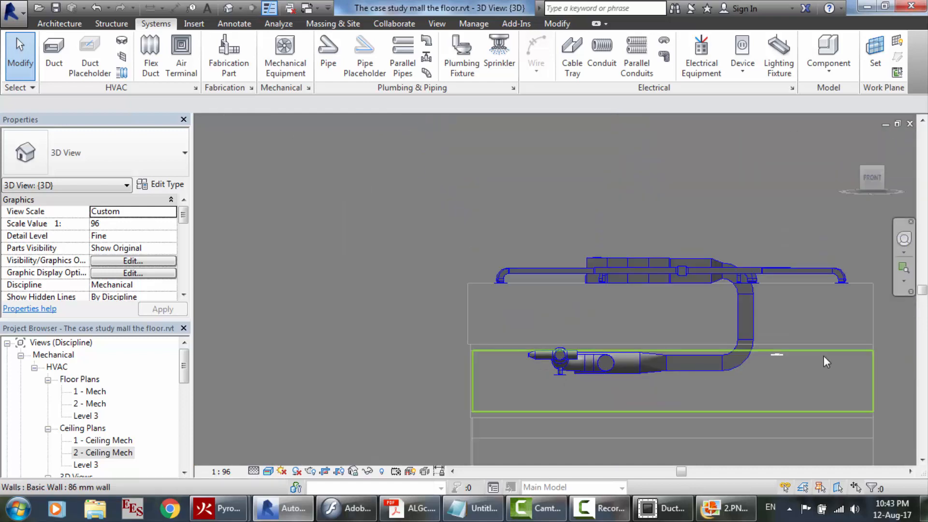
scroll(824, 356, up, 2)
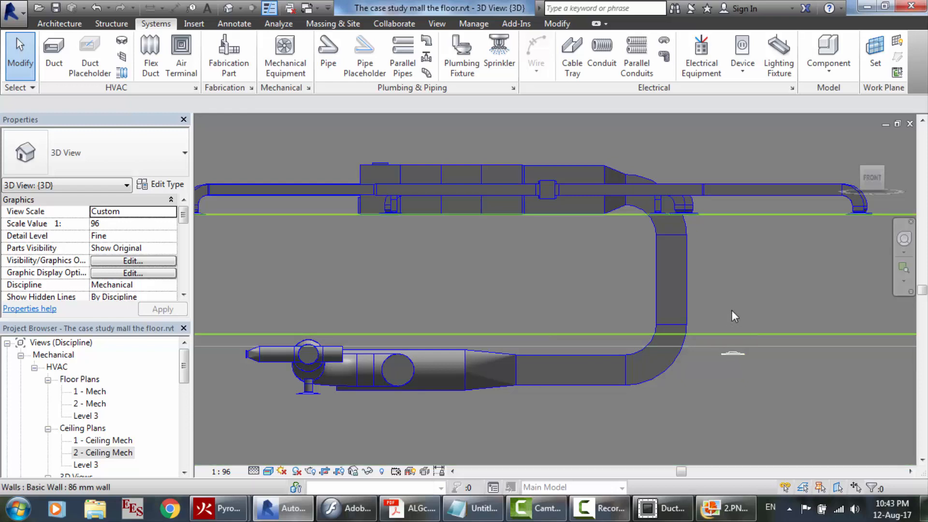
scroll(732, 310, down, 2)
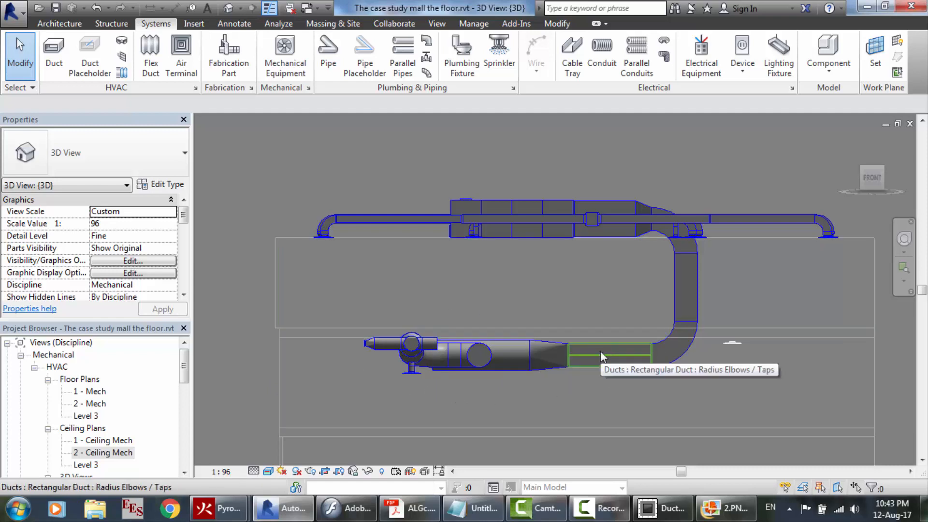
scroll(414, 342, down, 2)
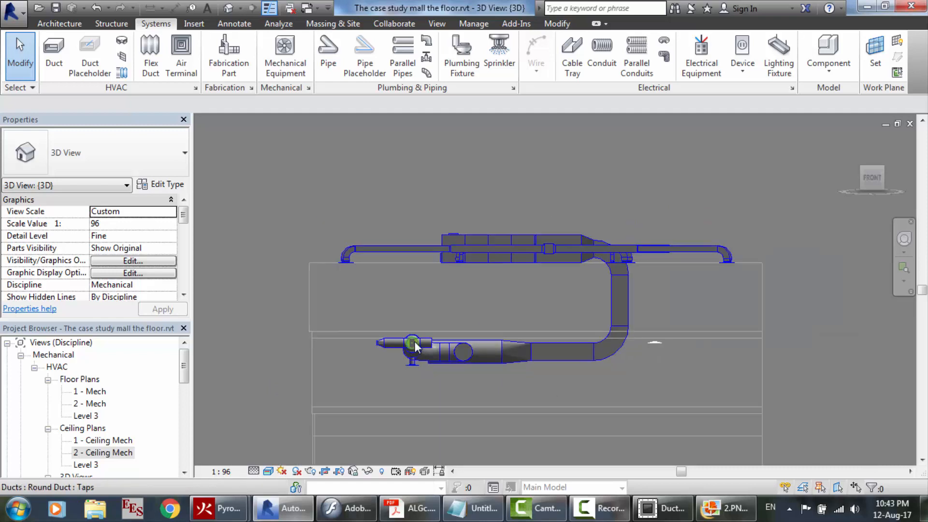
scroll(415, 341, down, 1)
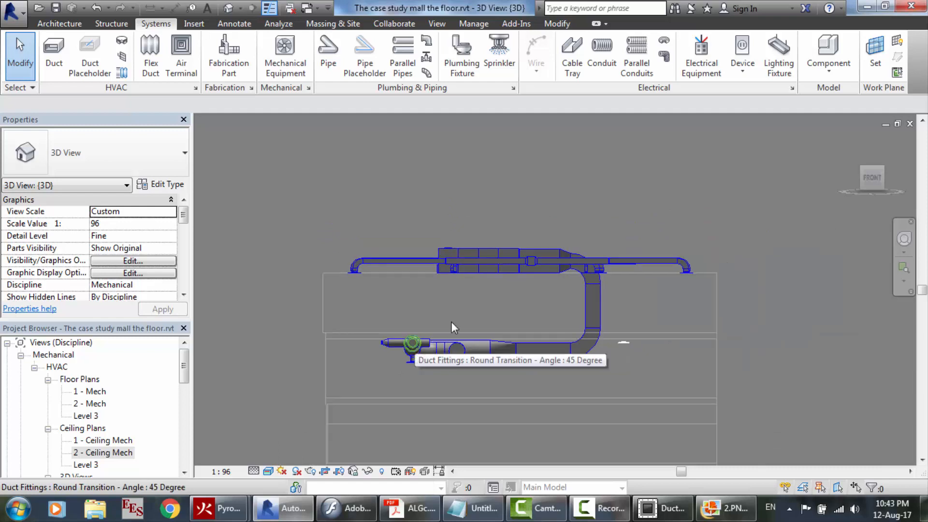
Return to the 2 - Ceiling Mech plan, place a 500x200 mm grille on the right branch duct's open end, and end the placement
double_click(107, 454)
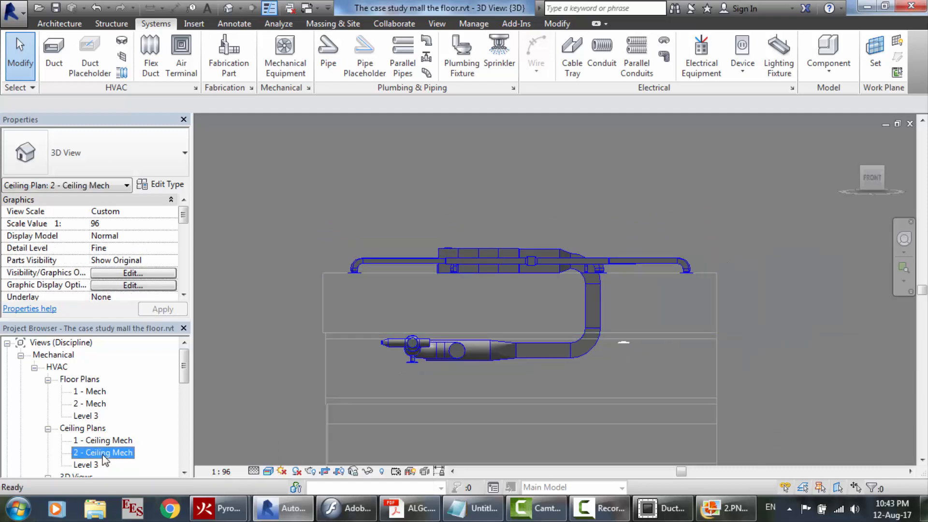
scroll(553, 329, down, 5)
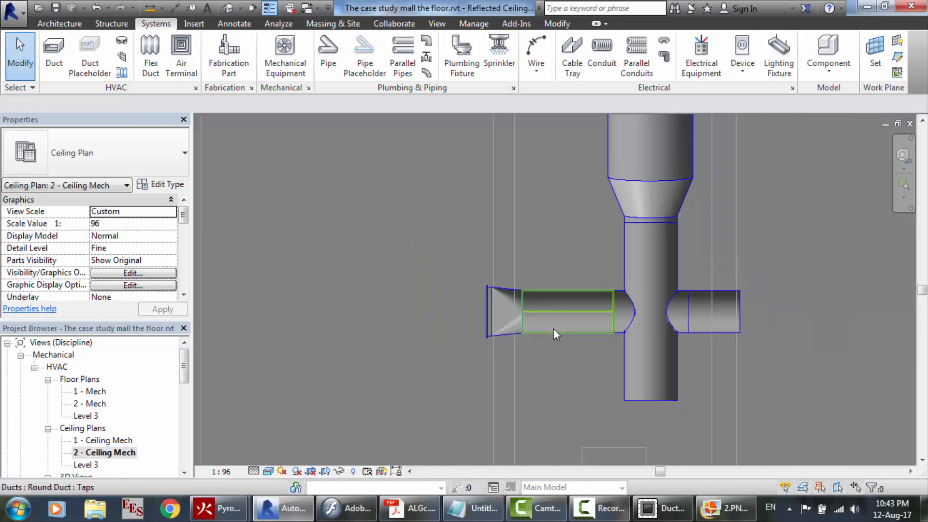
scroll(663, 307, up, 5)
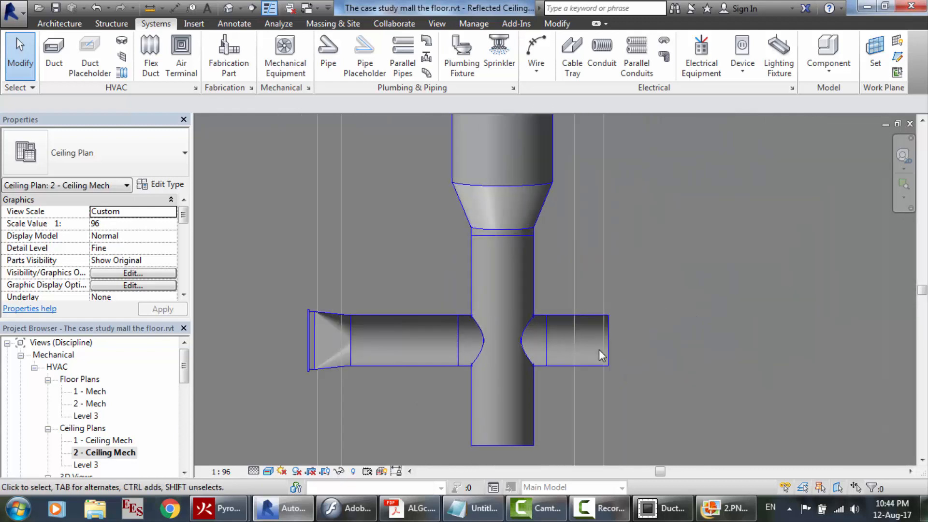
scroll(660, 361, up, 2)
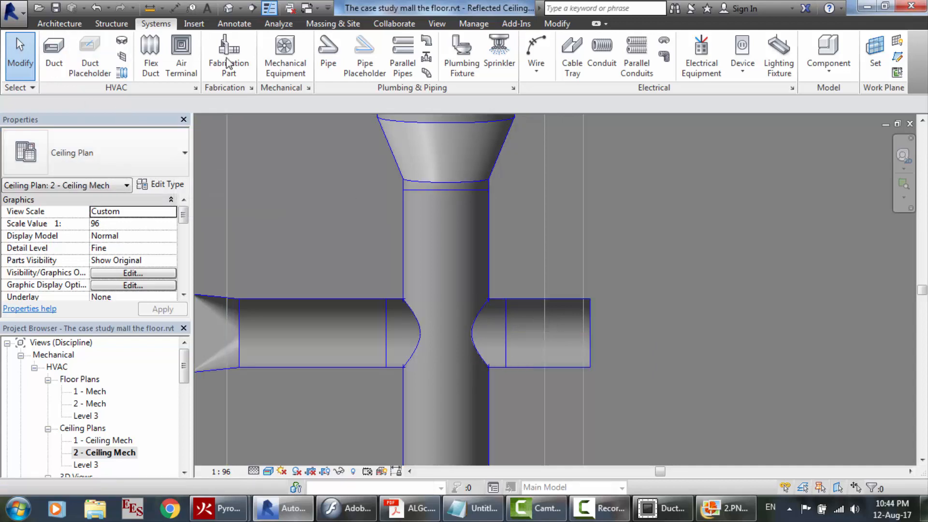
click(173, 43)
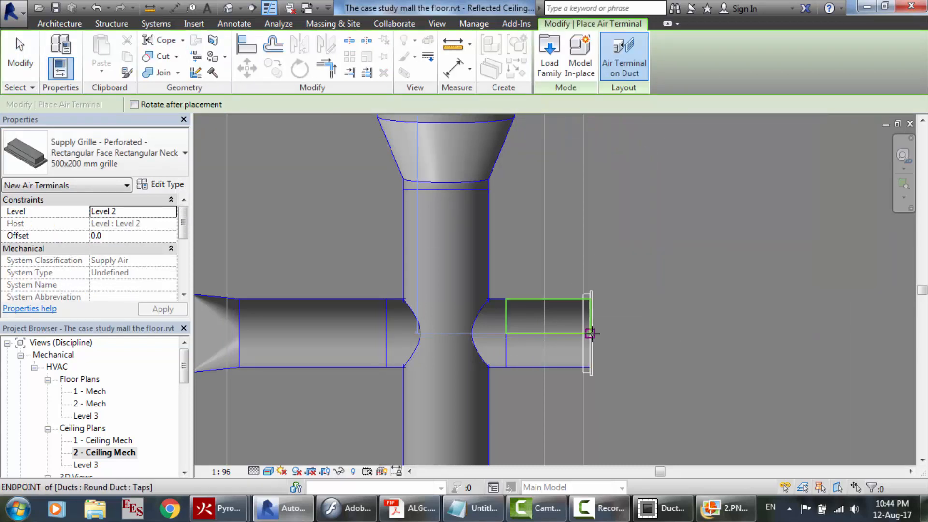
click(591, 333)
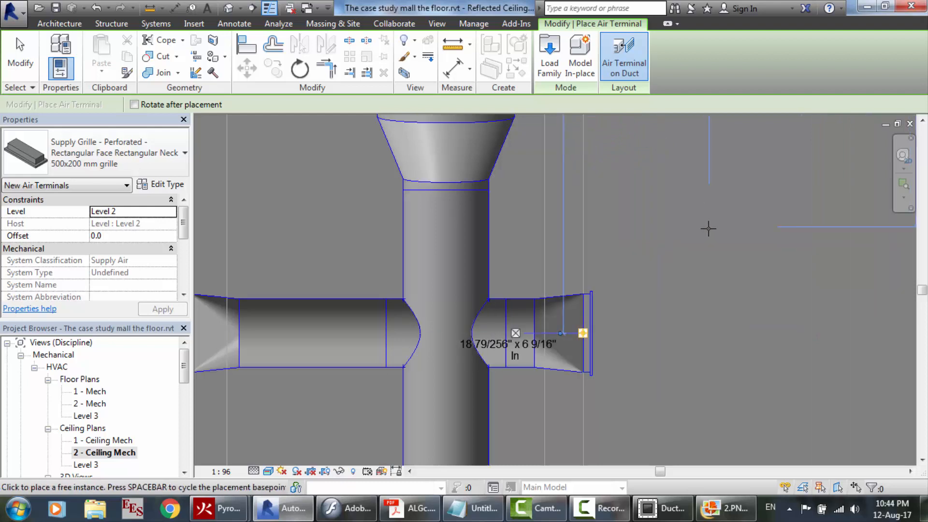
scroll(709, 229, down, 5)
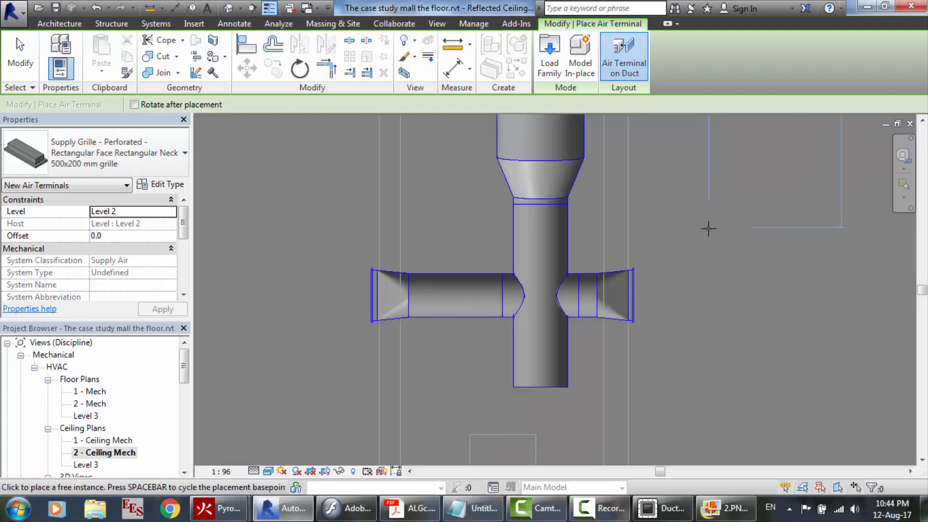
scroll(709, 229, down, 5)
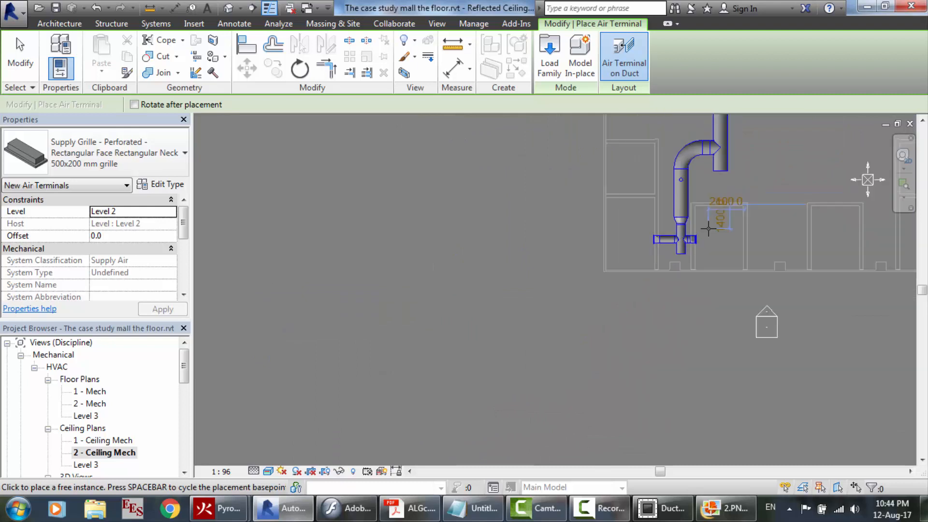
scroll(840, 115, up, 3)
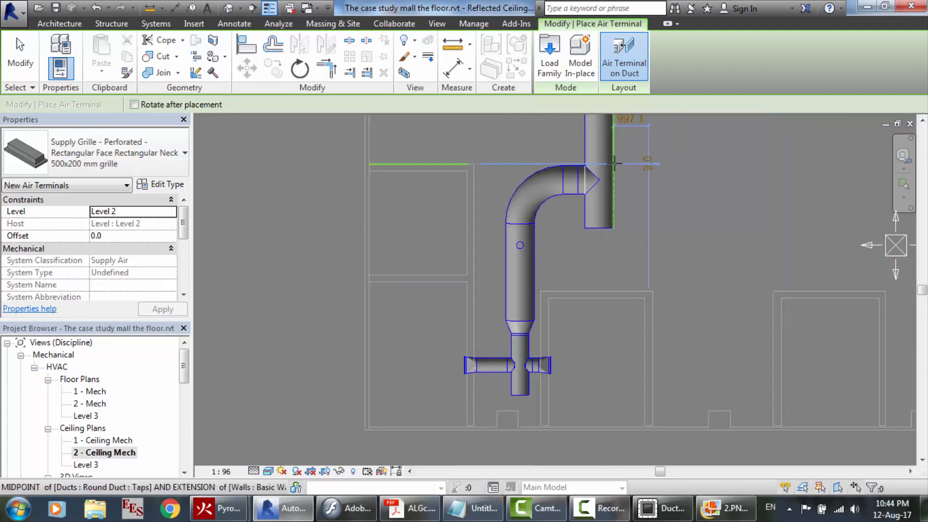
key(Escape)
key(Escape)
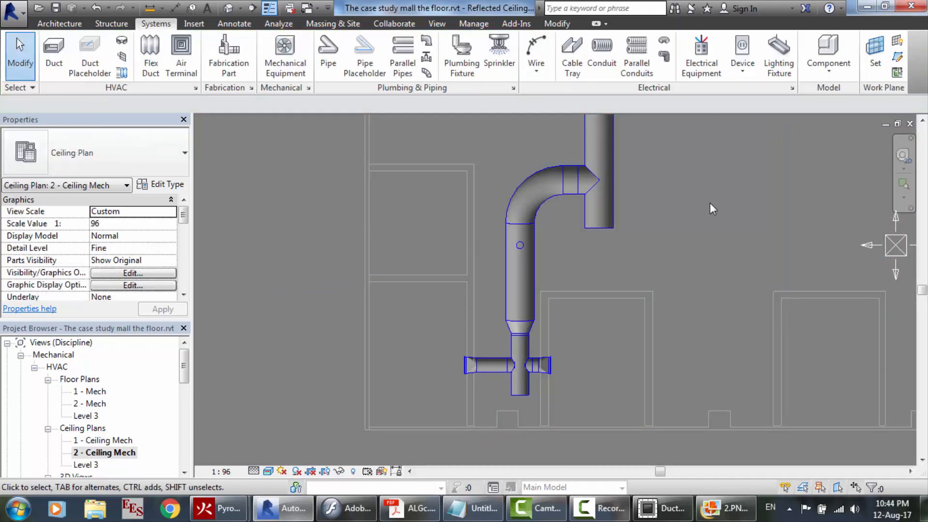
Compare the plan's duct layout with the left-hand branches and grille labels in Ductwork double line2F_supply.pdf
scroll(710, 204, down, 4)
scroll(710, 202, down, 2)
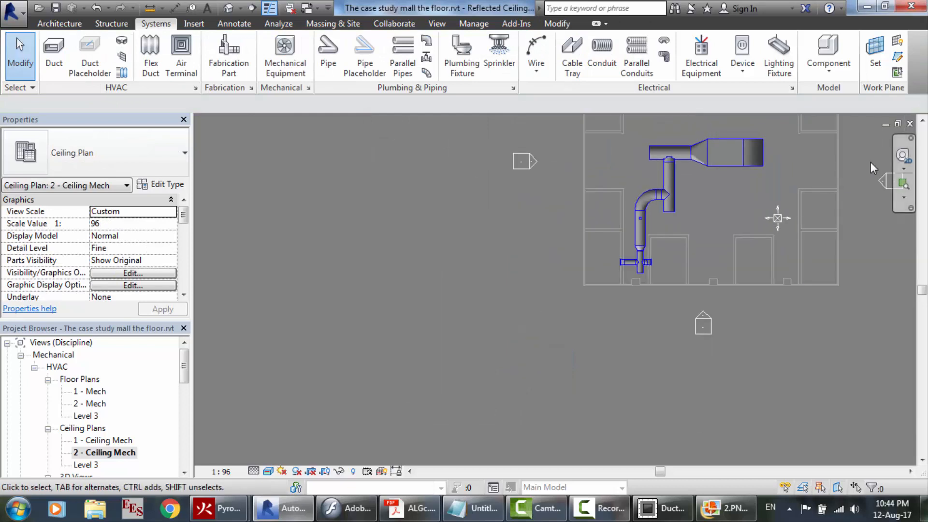
scroll(871, 161, up, 4)
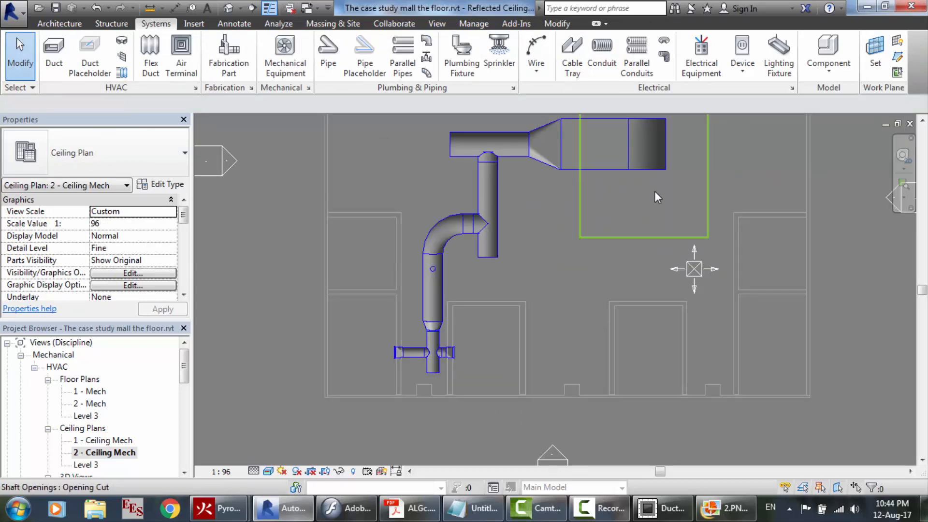
scroll(655, 190, up, 1)
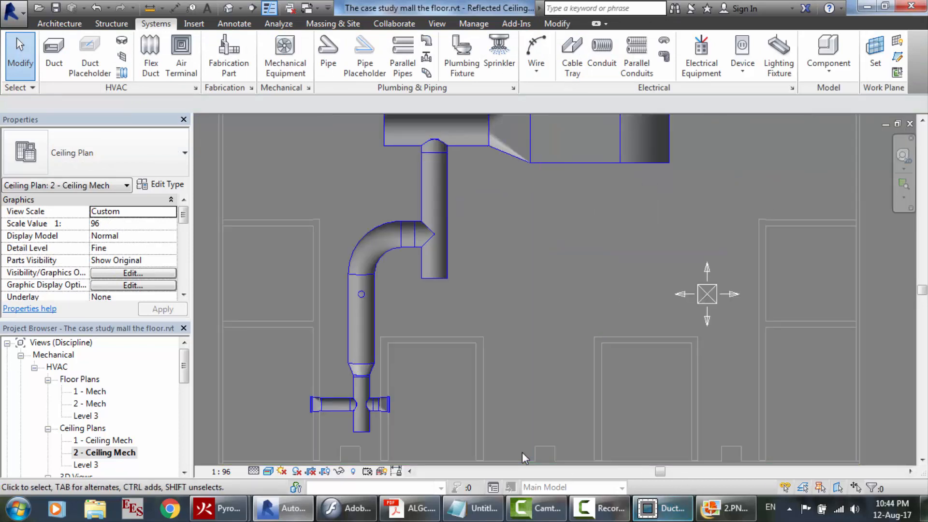
click(408, 508)
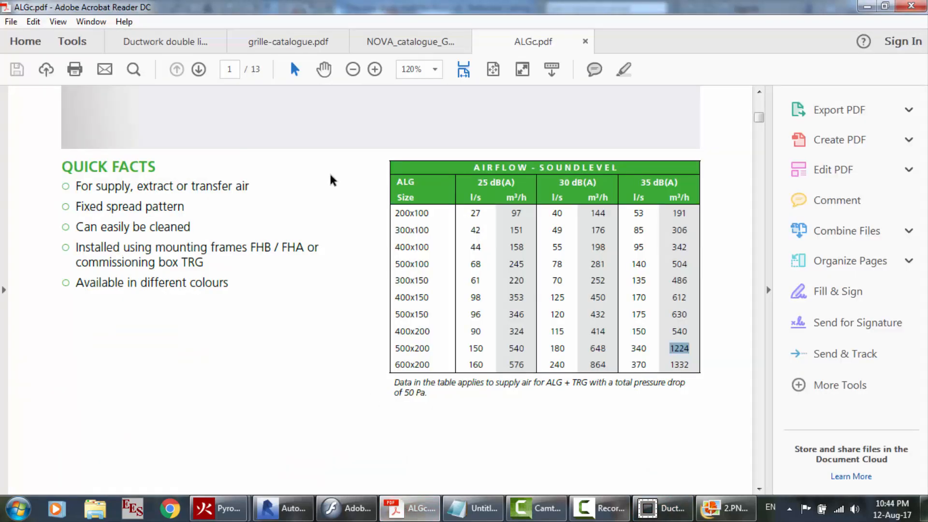
click(159, 43)
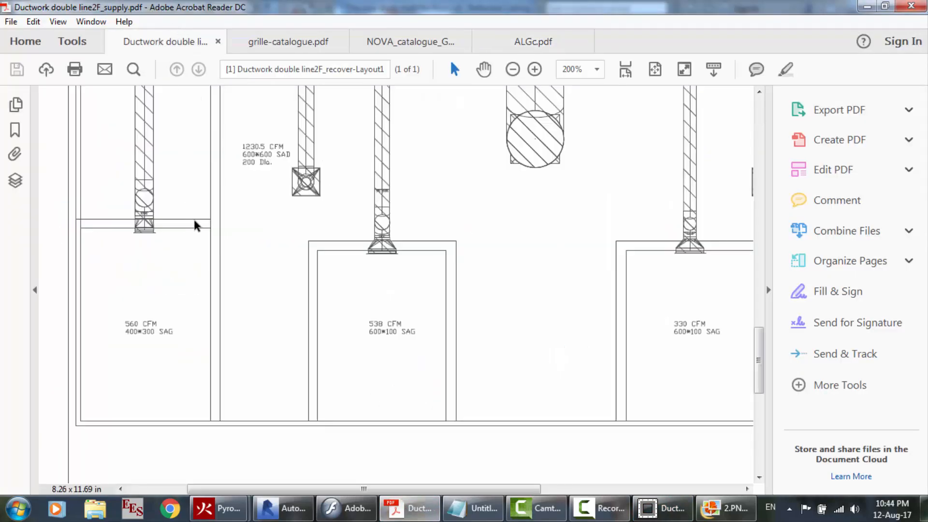
scroll(150, 156, down, 1)
scroll(150, 156, up, 10)
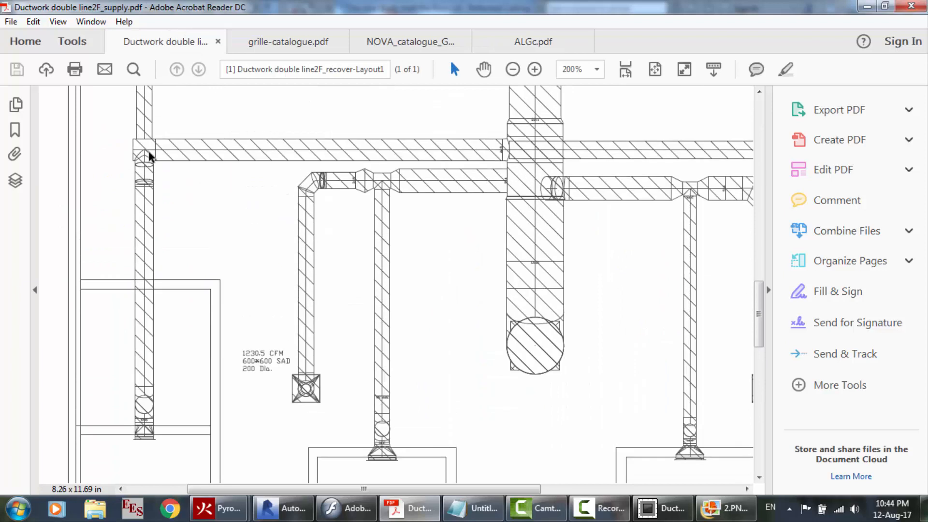
scroll(321, 375, down, 3)
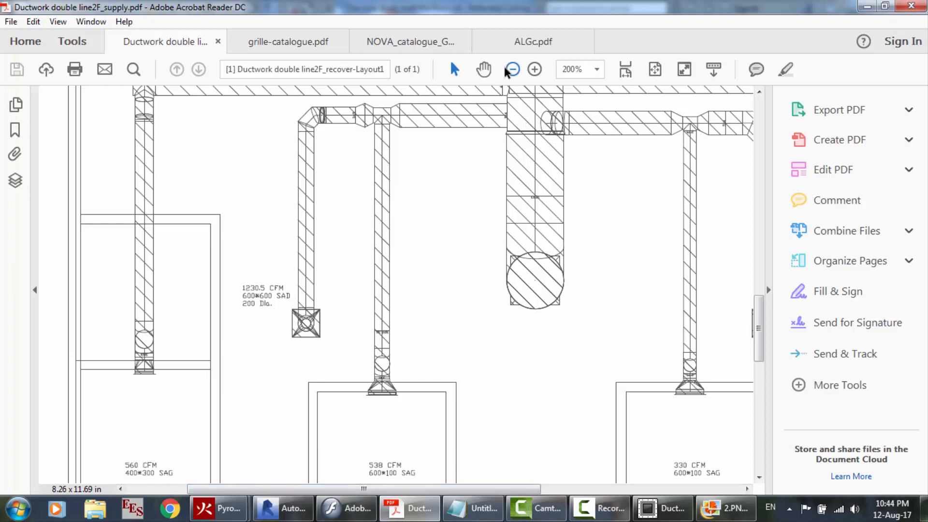
Check the ALGc.pdf grille sizes and the right-hand branches' airflow labels in Ductwork double line2F_supply.pdf
click(530, 43)
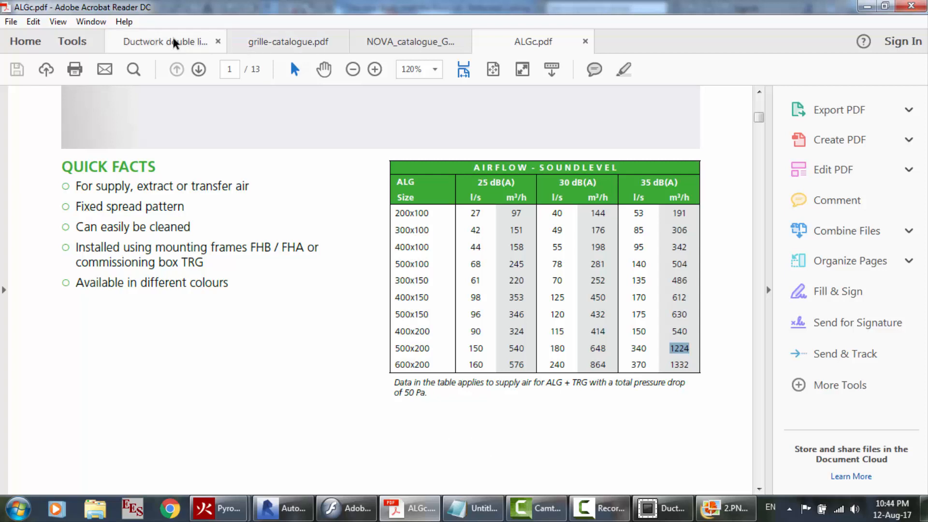
click(211, 42)
drag(453, 489, 602, 491)
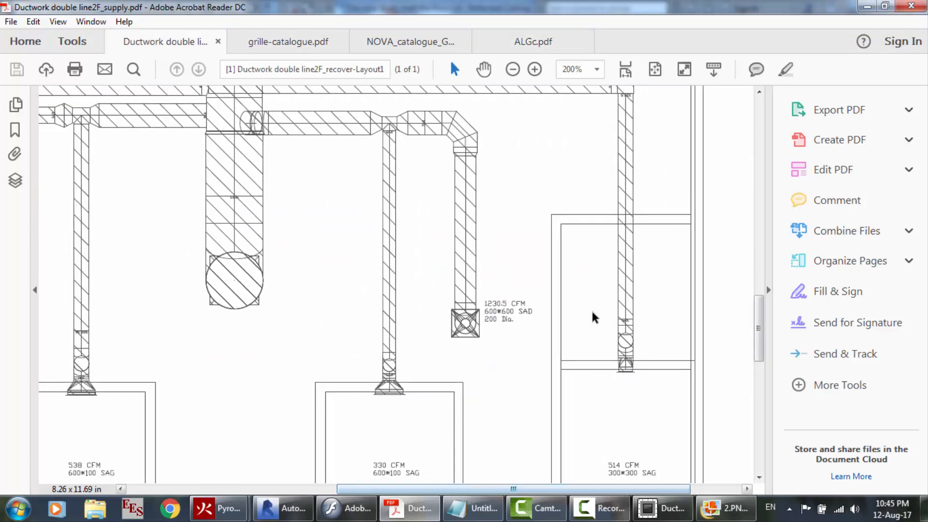
scroll(595, 318, down, 3)
mouse_move(623, 382)
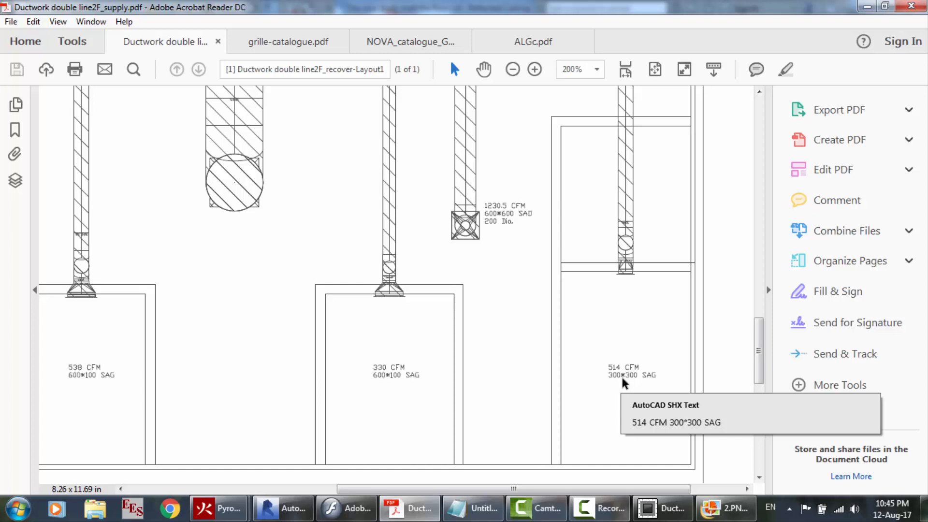
Calculate the right-hand branch's duct diameter in DuctMate for a volume flow of 2074.5 cfm
click(663, 508)
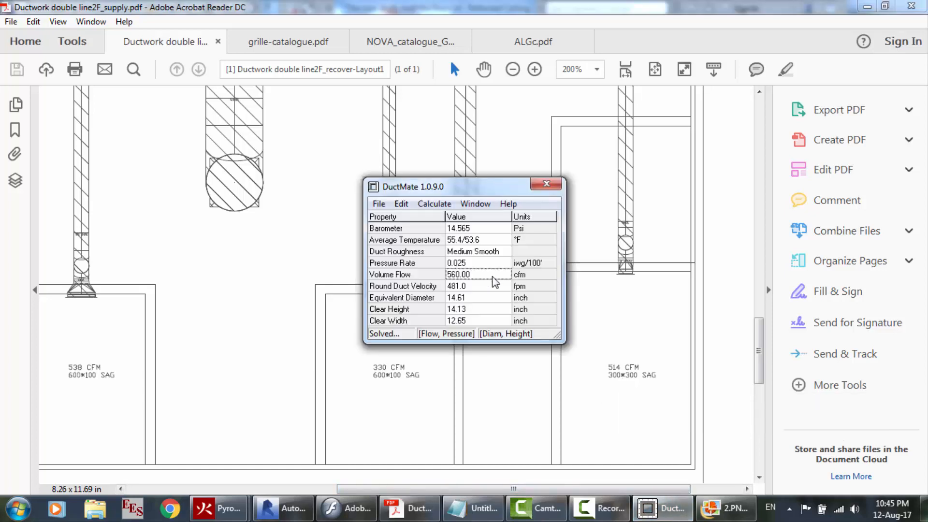
click(492, 277)
text(2074.5)
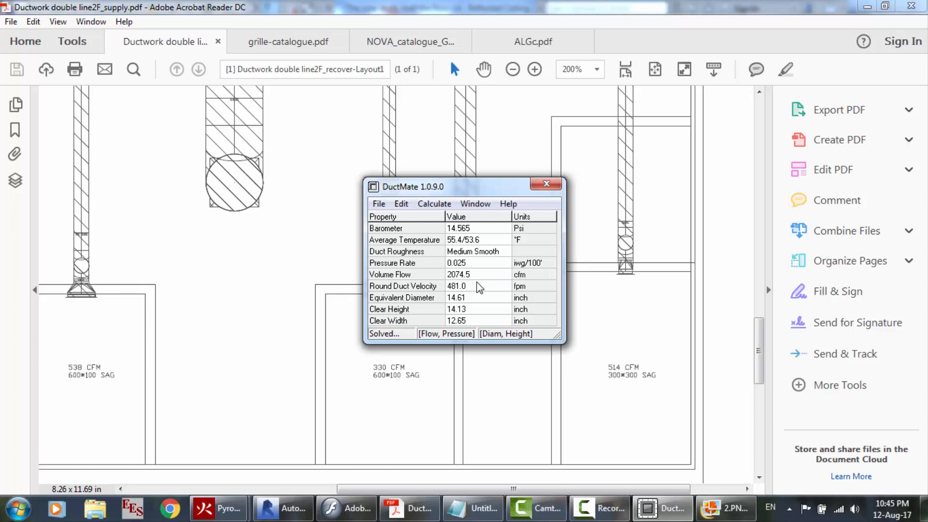
key(Return)
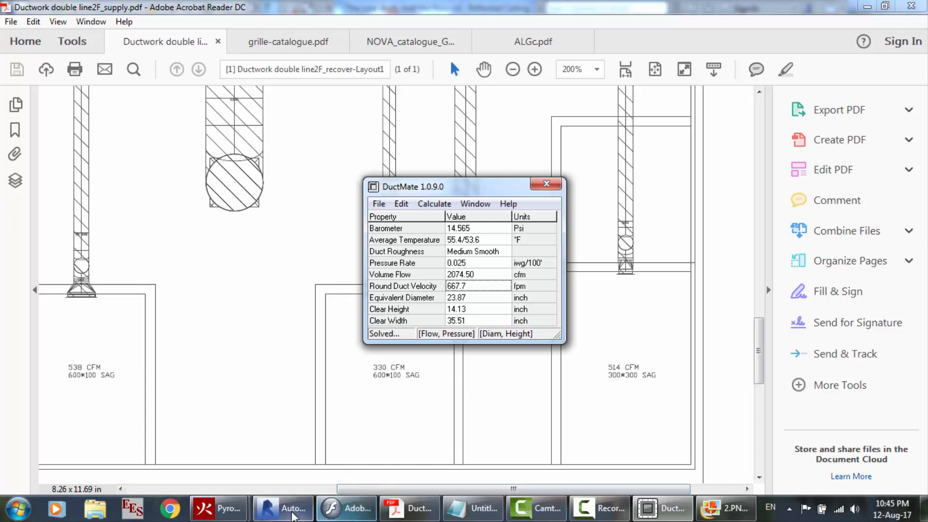
In Revit, draw a 24" round duct about 9000 mm long horizontally from the right side of the duct descending from the main
click(292, 515)
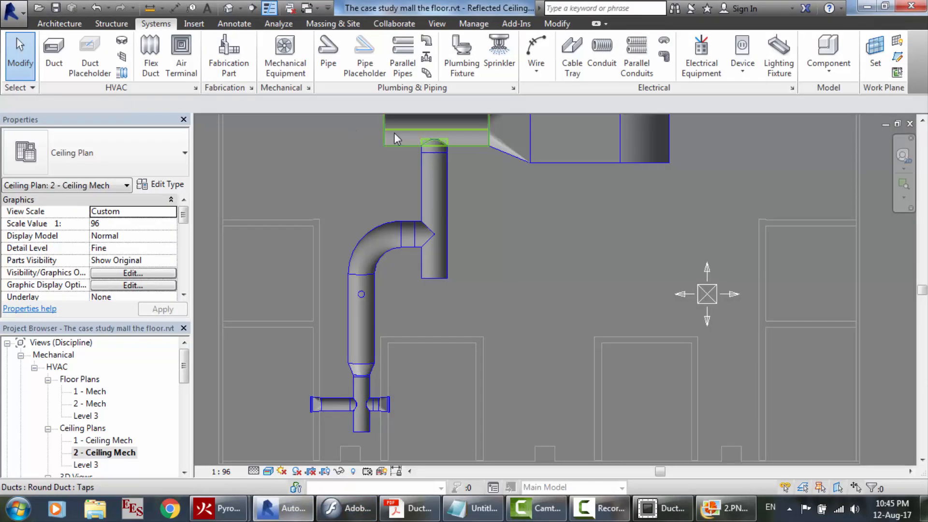
click(62, 69)
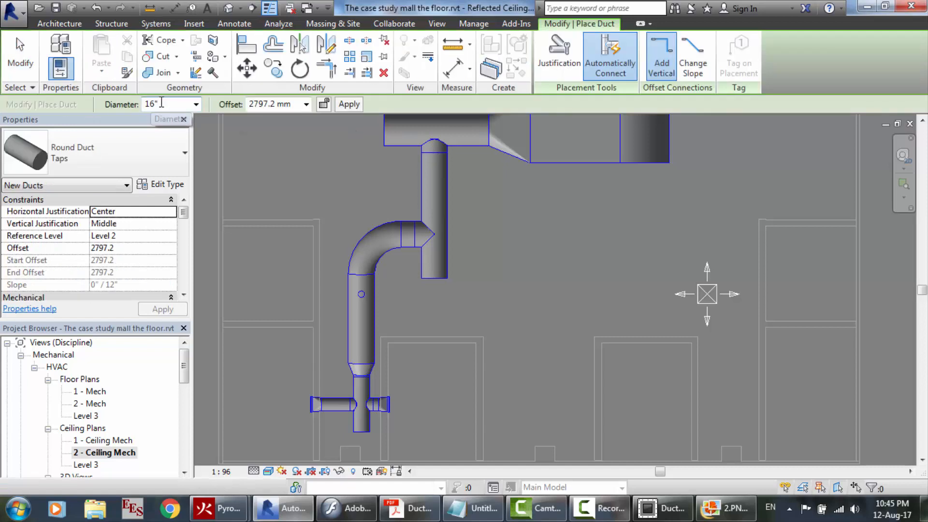
click(162, 103)
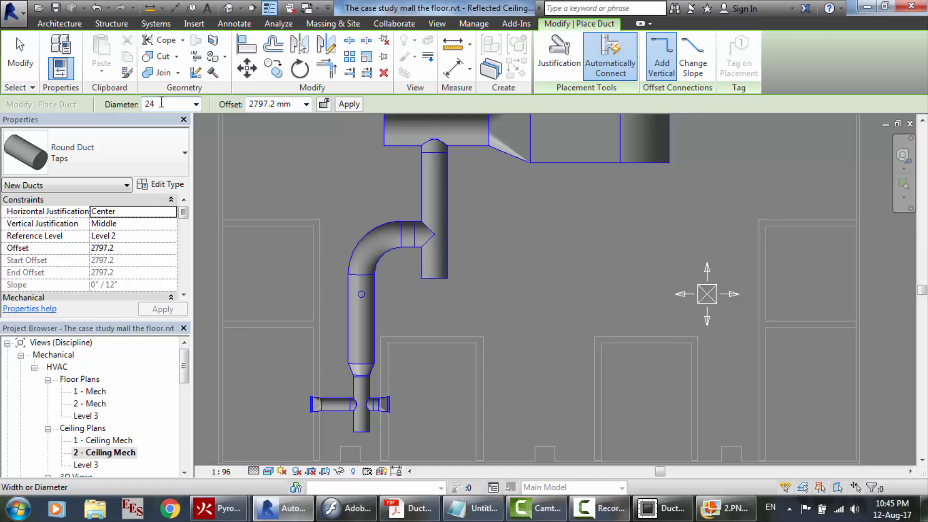
text(24)
key(Return)
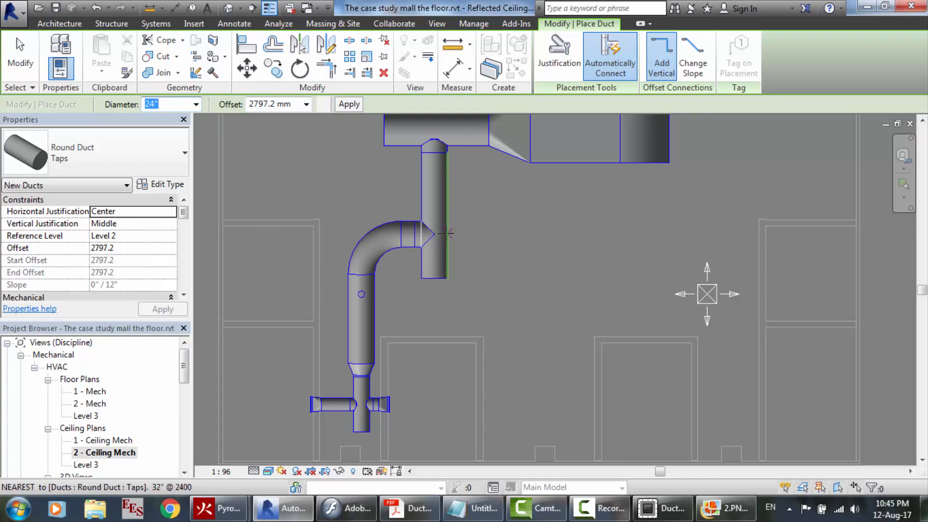
click(447, 215)
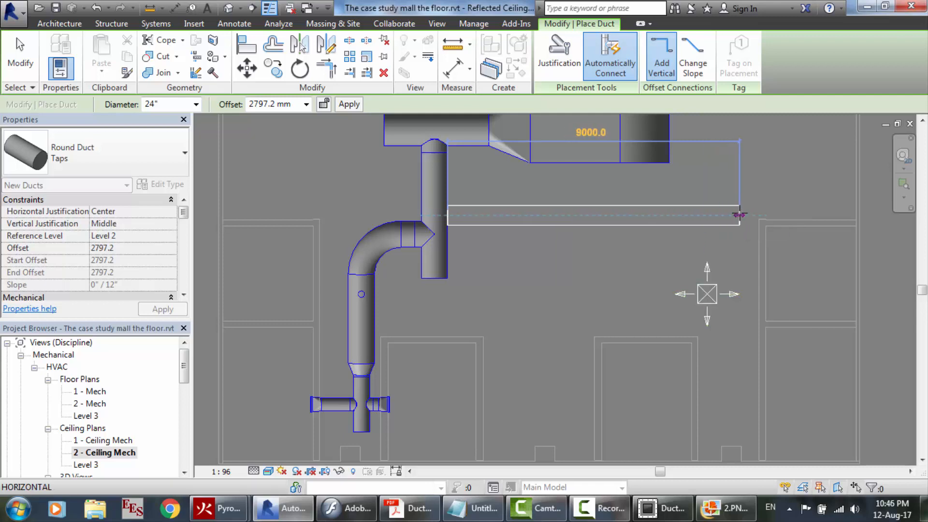
click(740, 215)
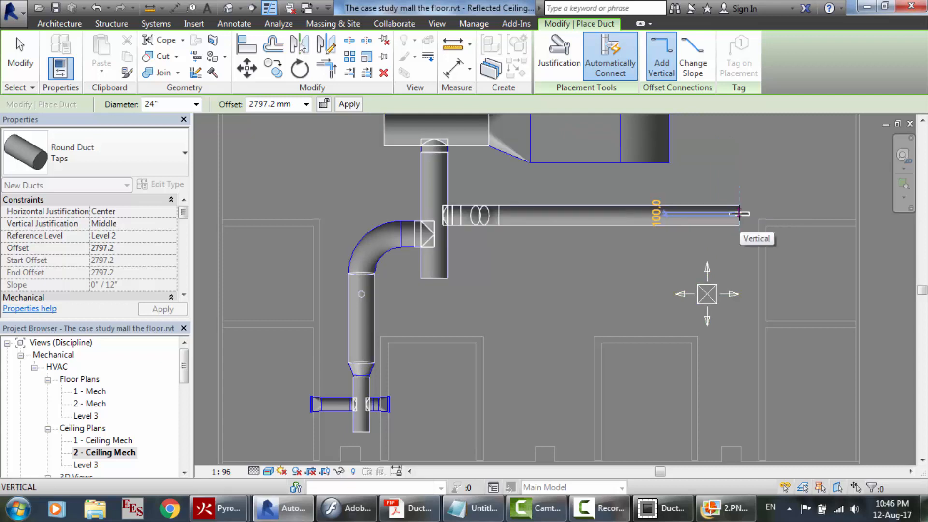
key(Escape)
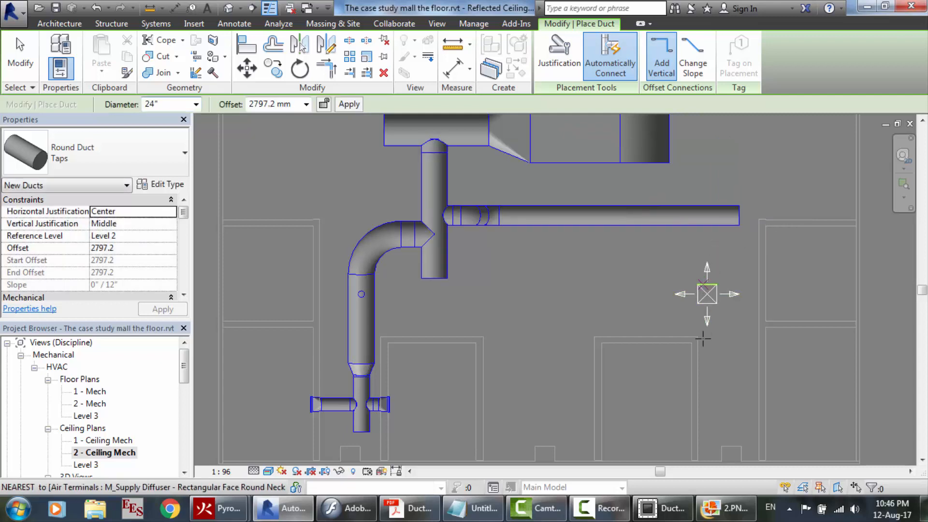
Calculate the diffuser branch's duct diameter in DuctMate for a volume flow of 1230.5 cfm
click(664, 510)
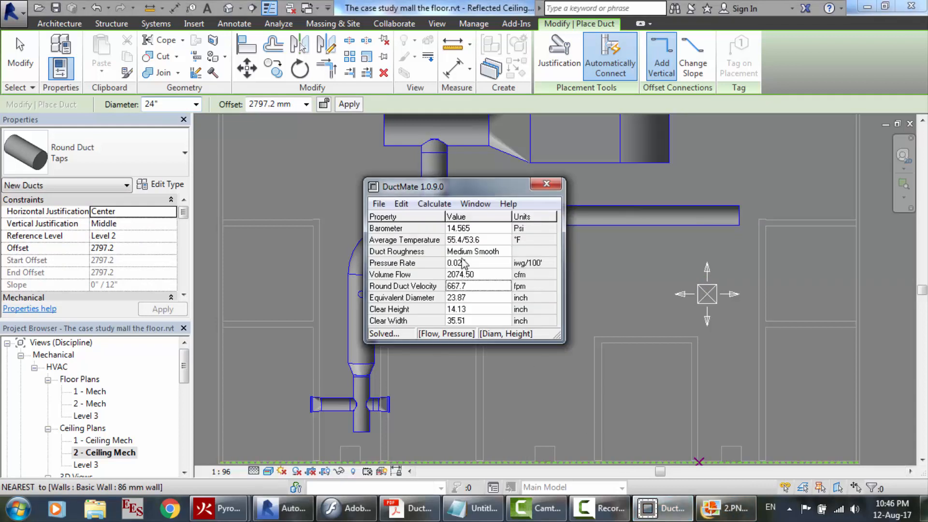
double_click(463, 275)
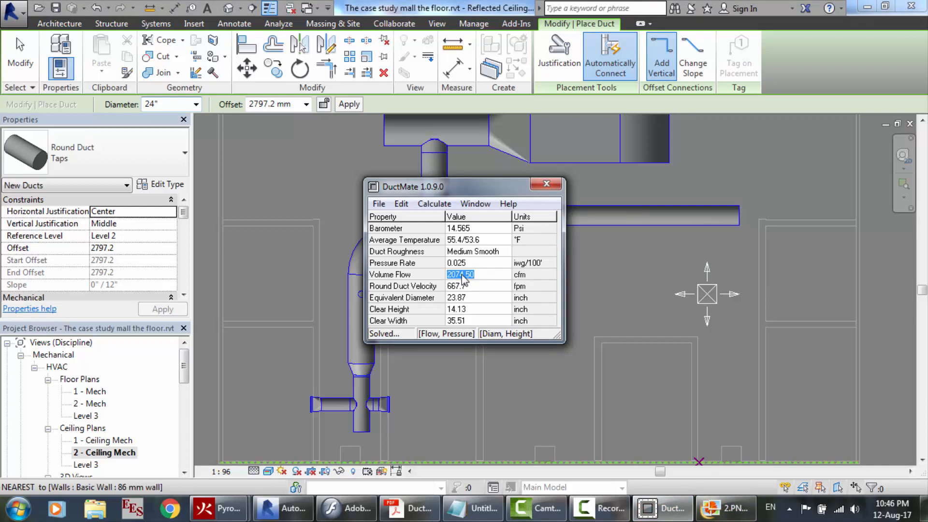
text(123)
key(Return)
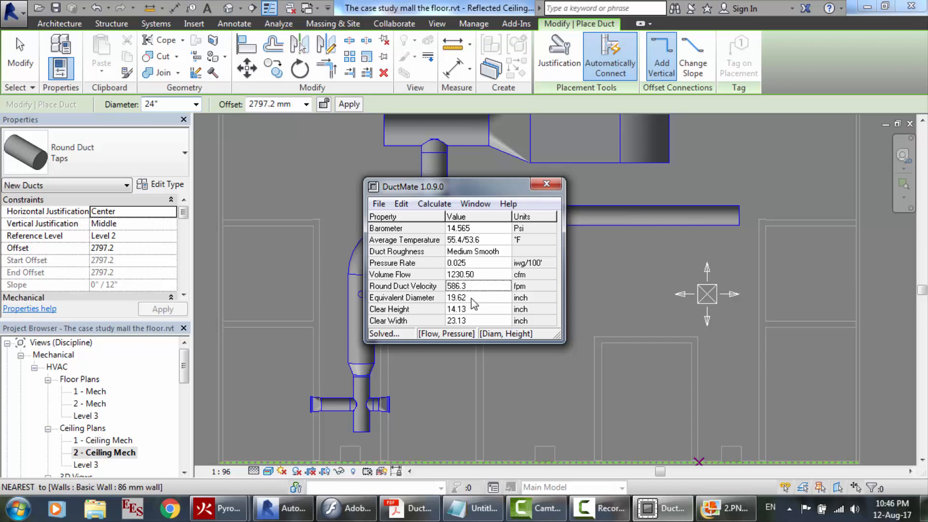
In Revit, try to draw a 20" round duct from the new horizontal duct down to the right supply diffuser's centre
click(282, 508)
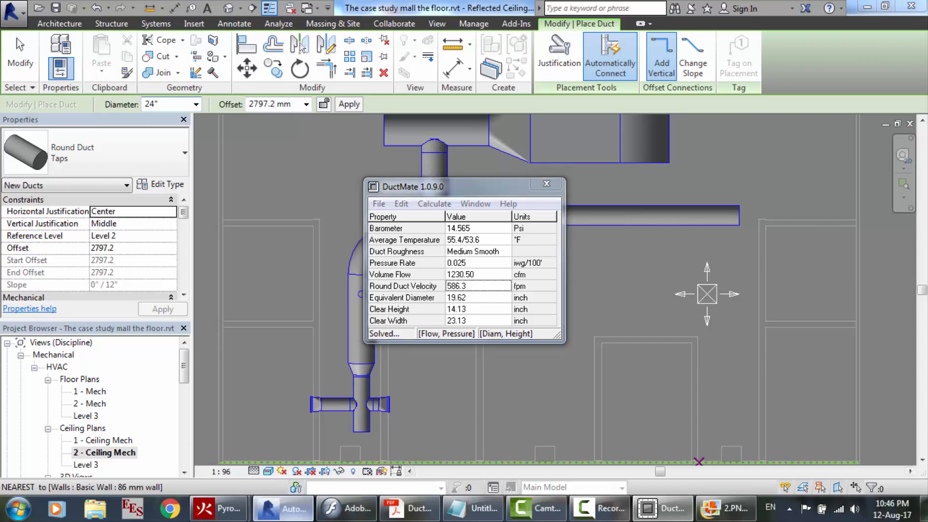
click(162, 106)
text(20)
key(Return)
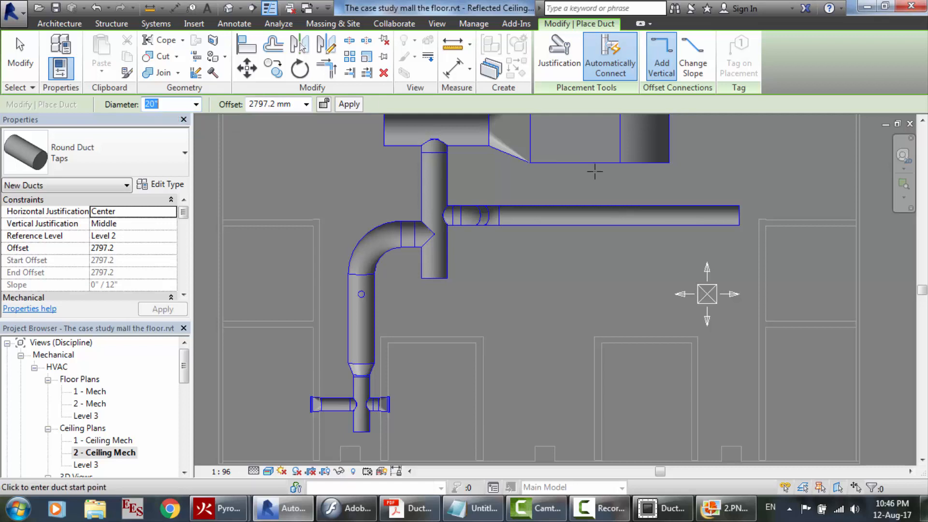
click(707, 225)
click(707, 294)
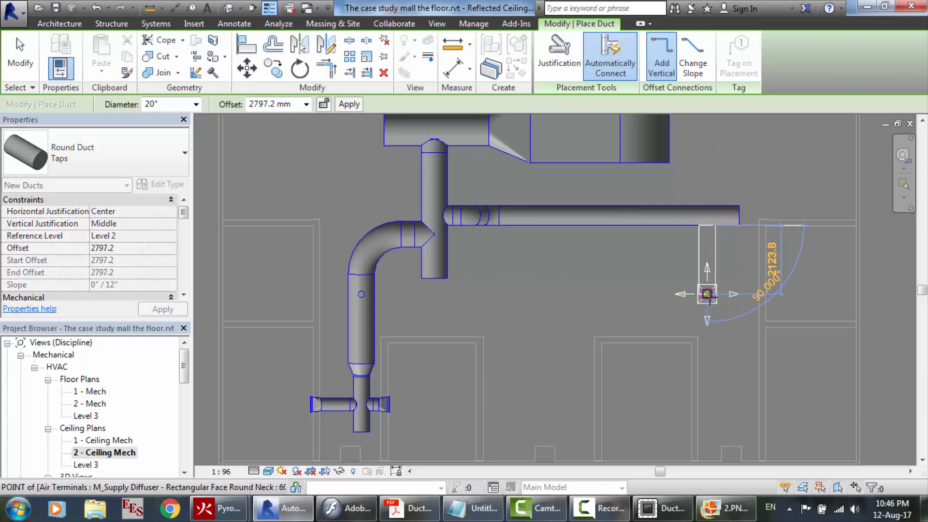
click(707, 294)
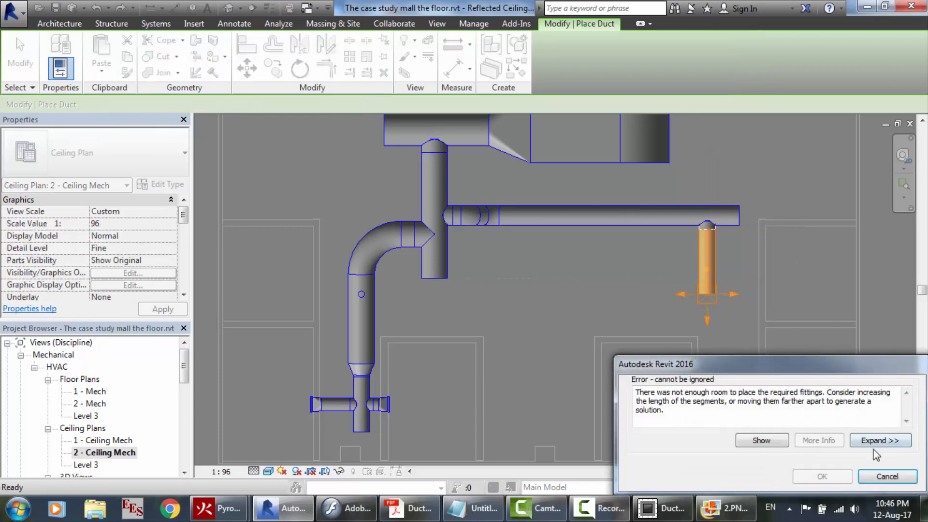
click(888, 476)
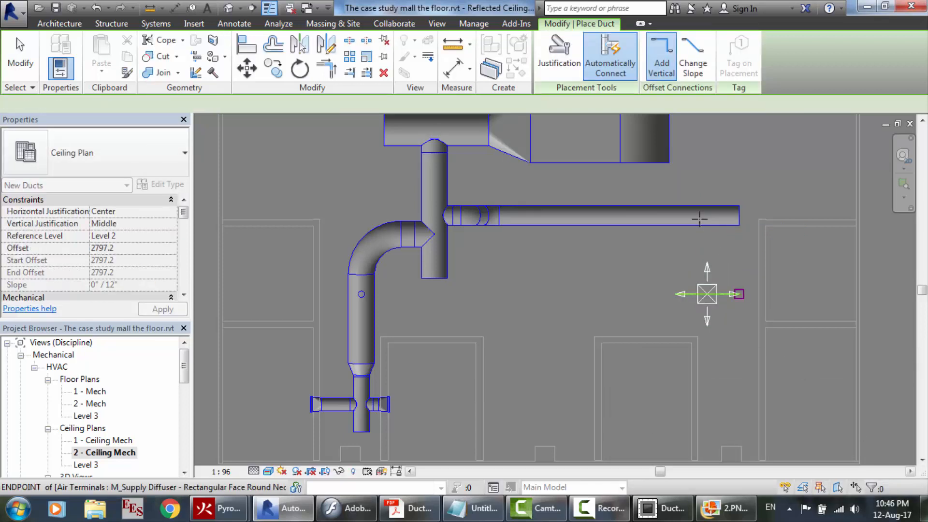
Try to route the 20" duct in reverse, from the right supply diffuser up to the horizontal duct, and leave the command
click(707, 294)
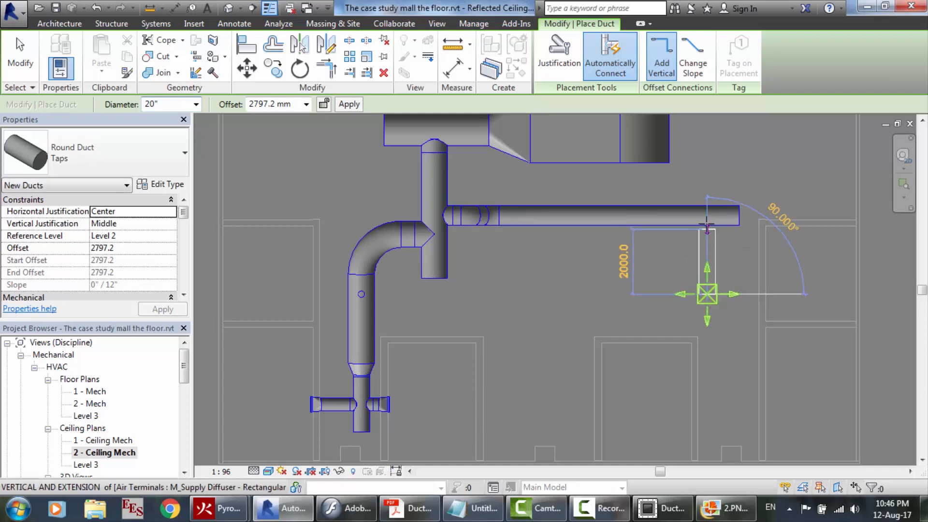
click(707, 225)
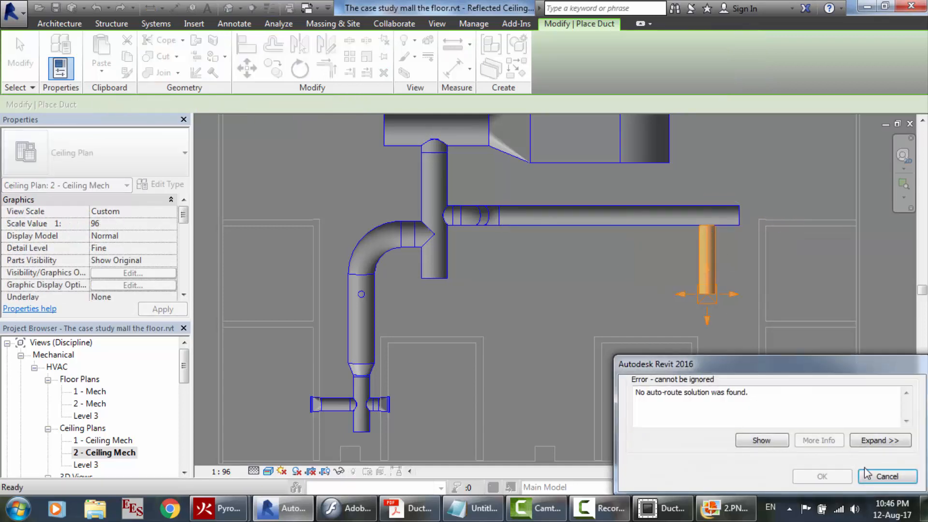
click(878, 476)
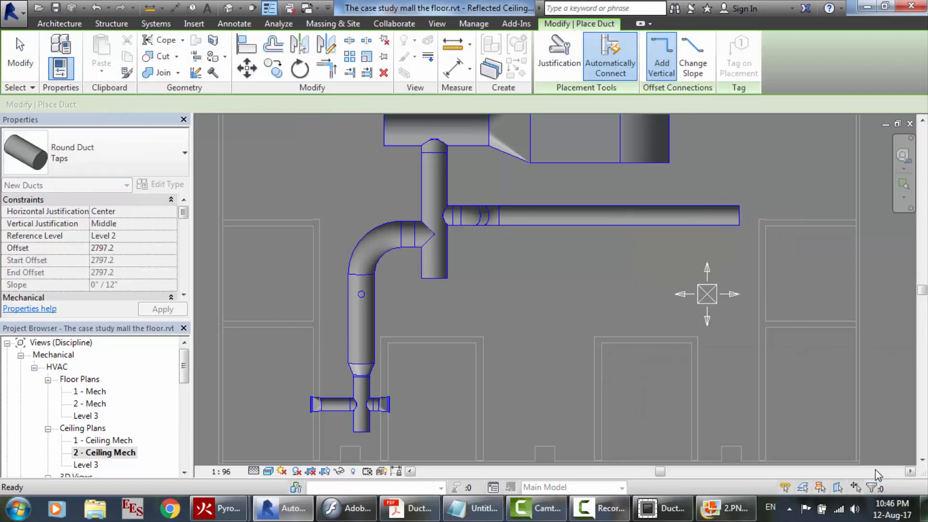
key(Escape)
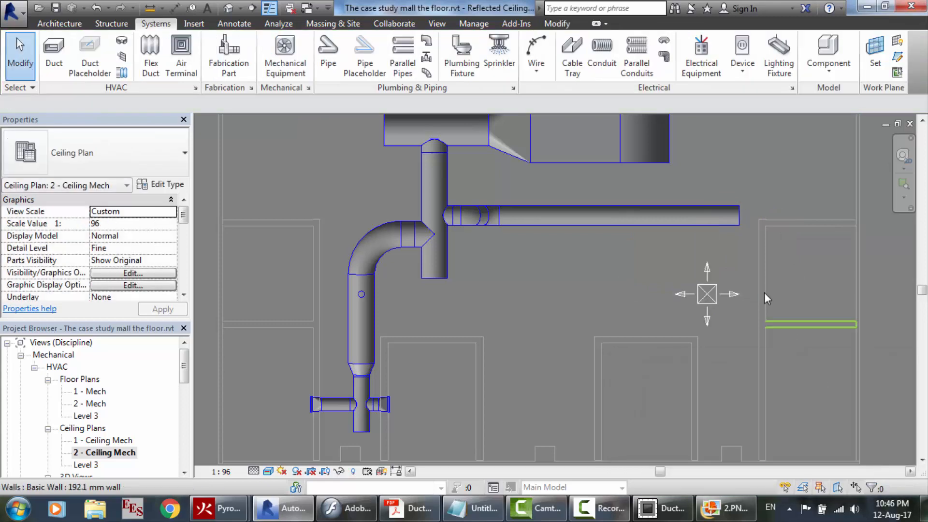
Check the horizontal duct's offset in the plan and the left supply diffuser's offset in the front 3D view
click(706, 219)
scroll(358, 295, down, 1)
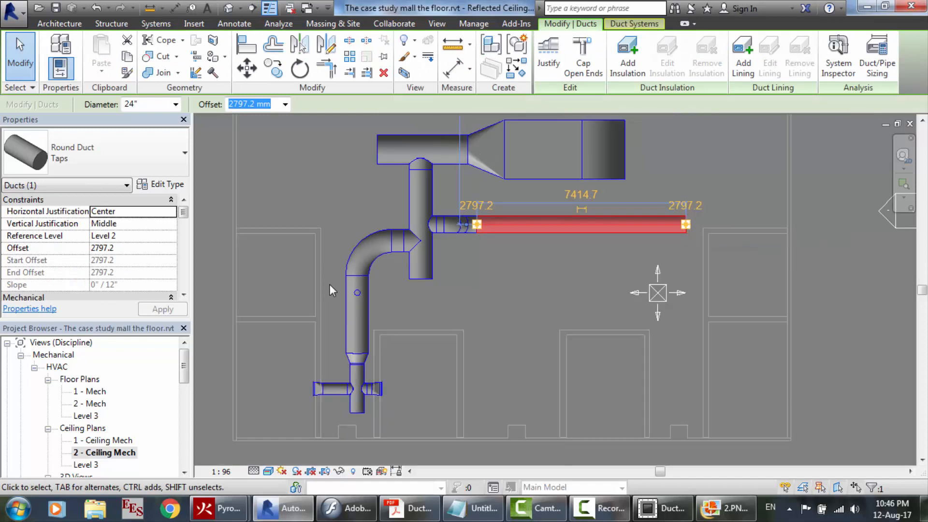
key(Escape)
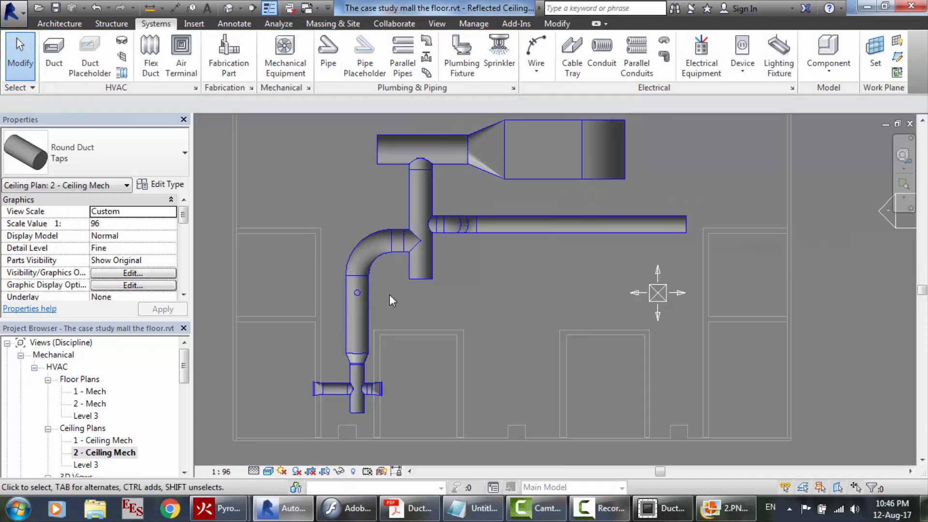
scroll(366, 292, up, 3)
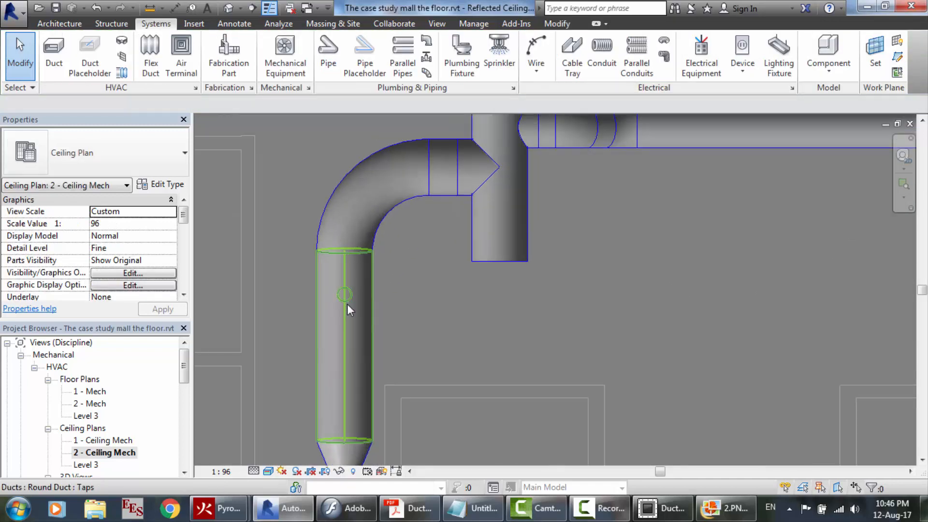
click(228, 7)
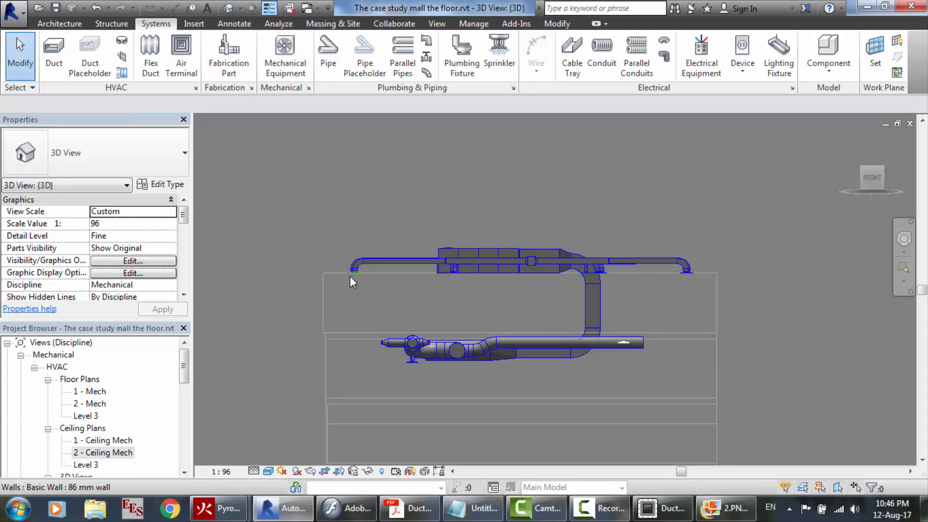
scroll(349, 274, up, 3)
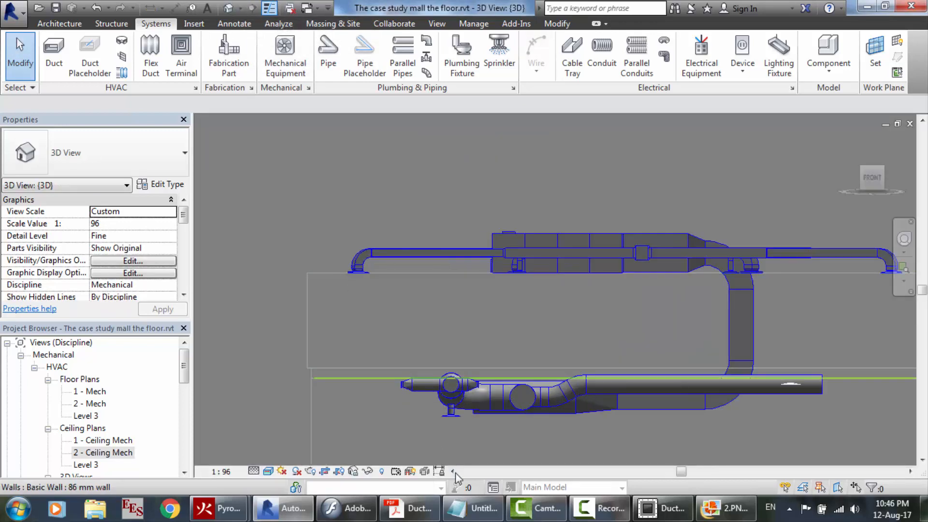
scroll(456, 476, up, 3)
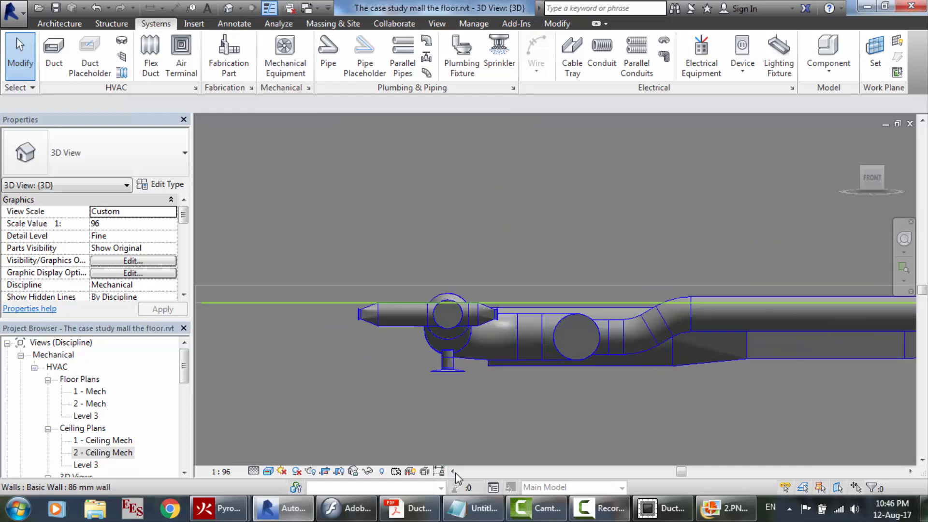
click(448, 374)
scroll(596, 370, down, 2)
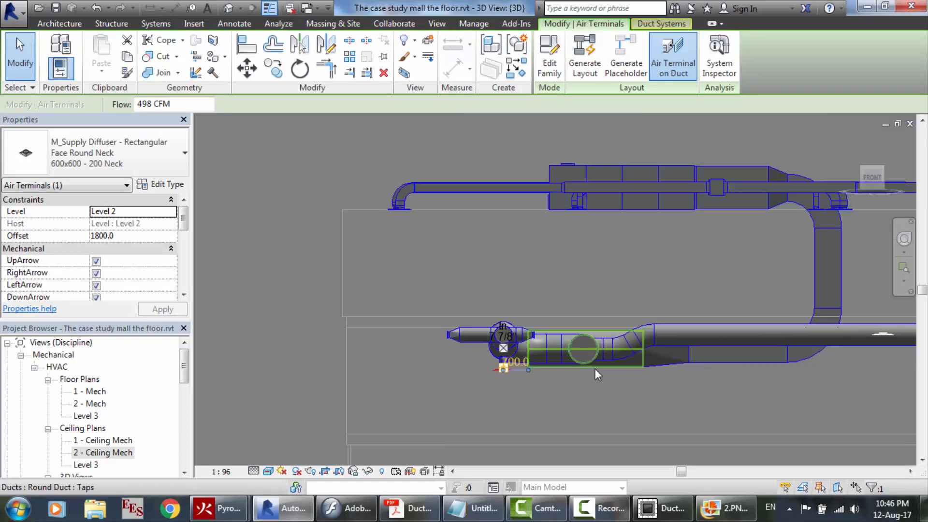
scroll(595, 368, down, 1)
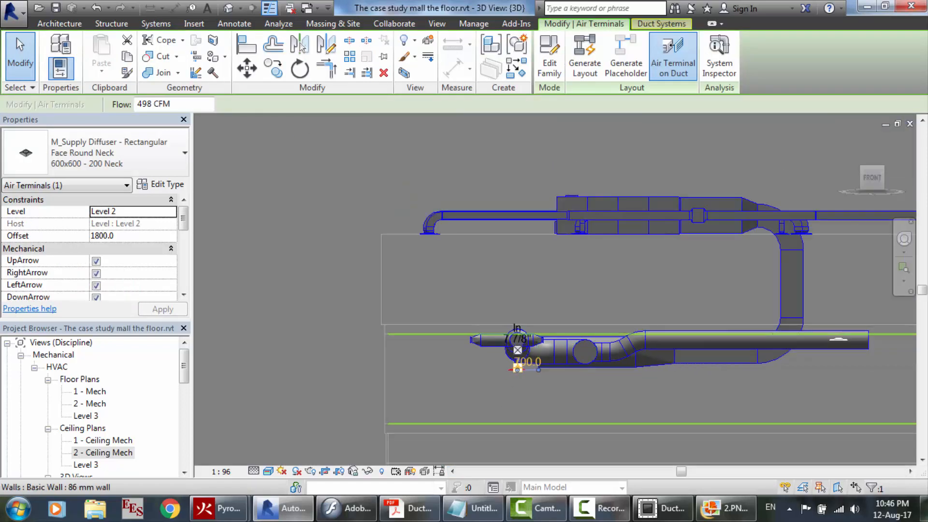
In the front 3D view, set the right supply diffuser's offset to 1800
click(843, 338)
click(124, 239)
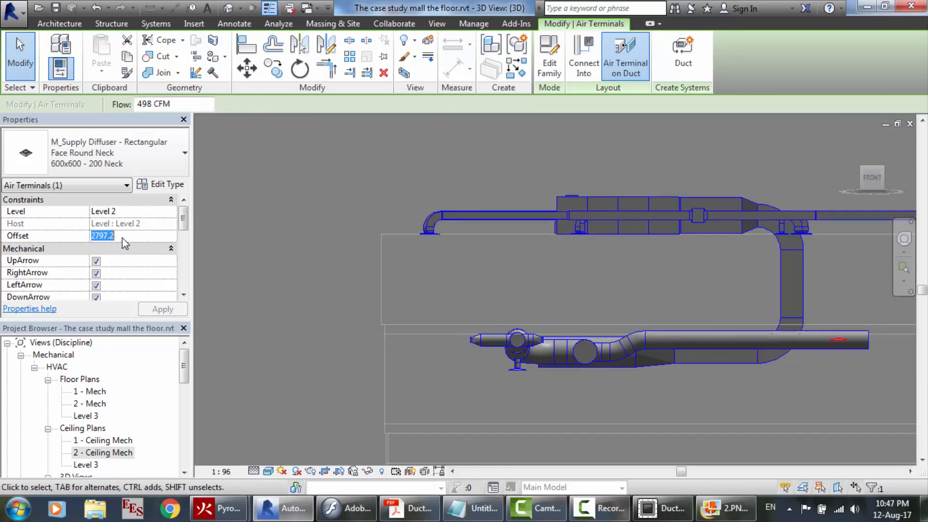
text(18)
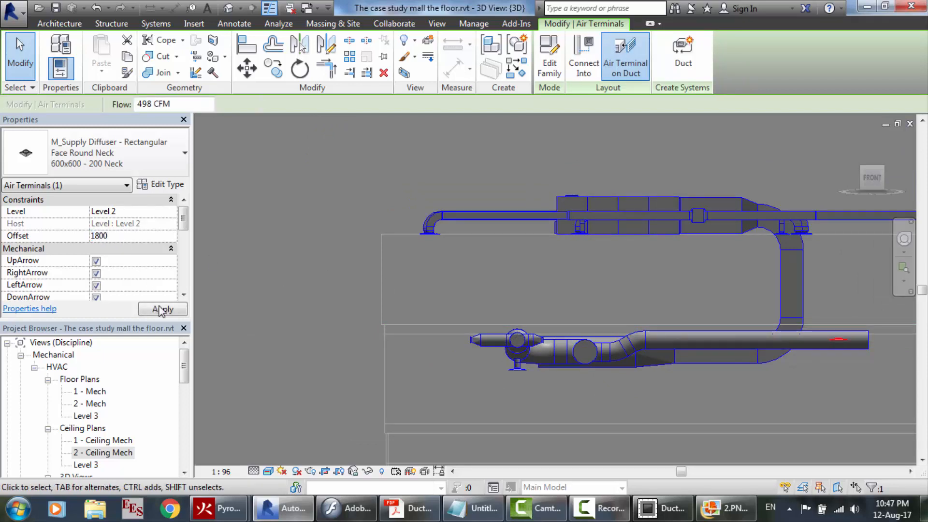
text(00)
click(161, 310)
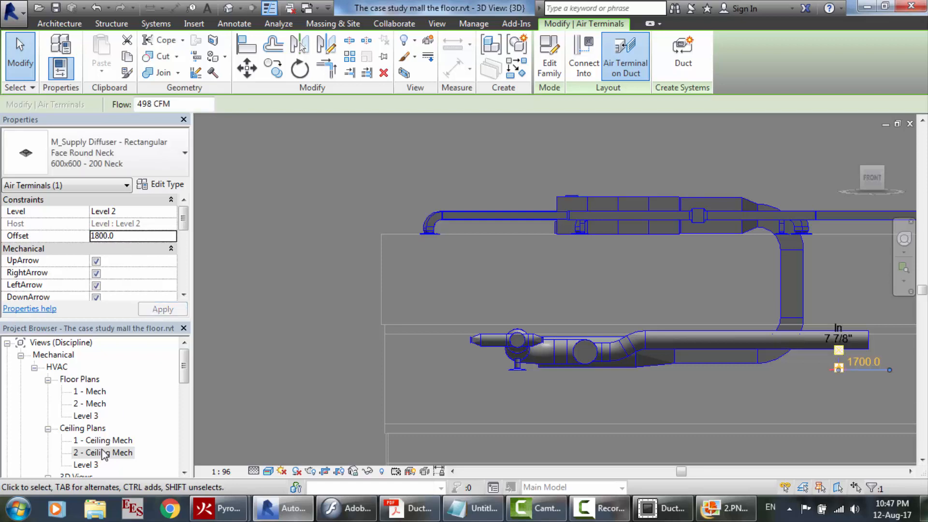
Open the 2 - Ceiling Mech plan, look for the right diffuser below the horizontal duct, and undo its offset change
double_click(103, 453)
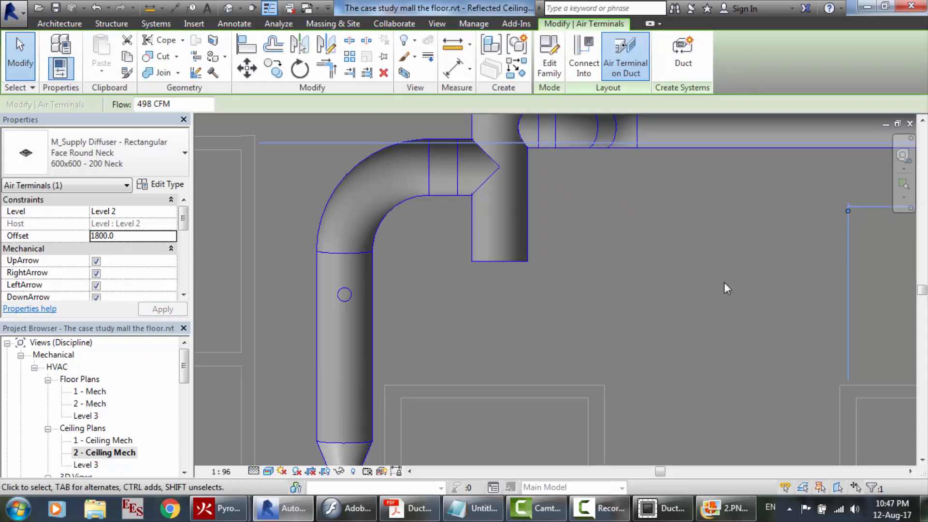
scroll(724, 283, down, 3)
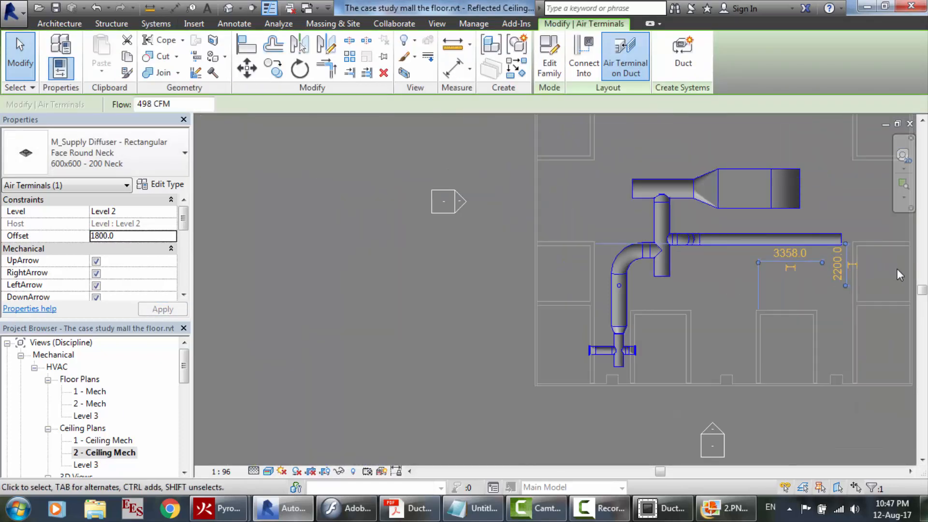
scroll(897, 269, up, 5)
scroll(771, 162, down, 3)
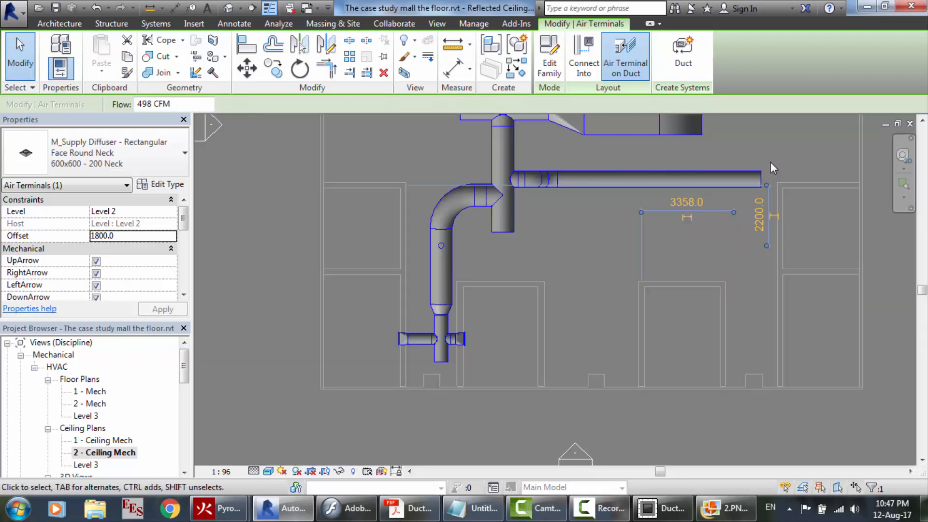
scroll(816, 145, up, 2)
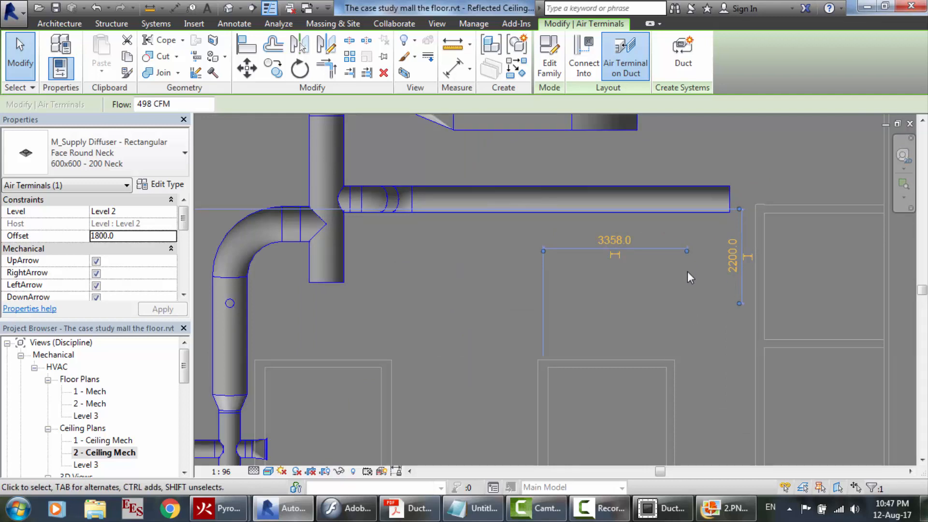
click(600, 448)
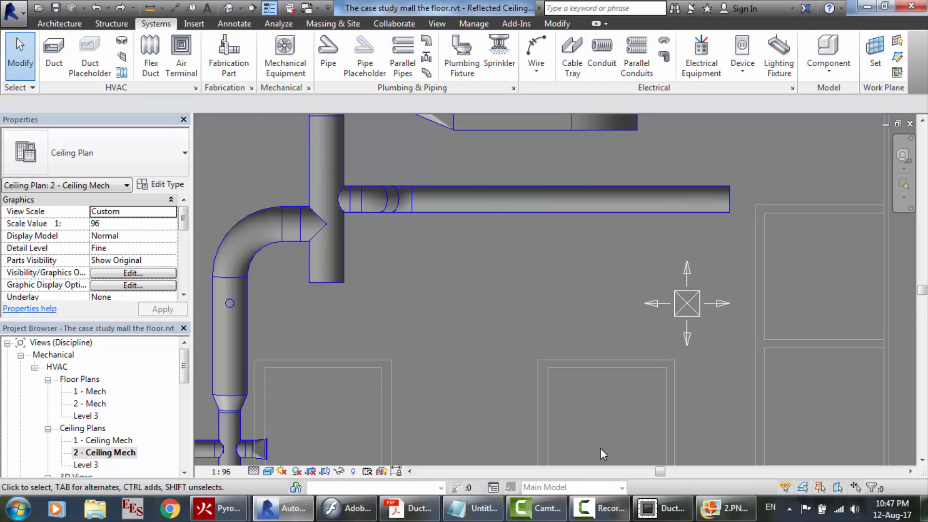
Set the right supply diffuser's offset to 1800 in the ceiling plan
click(695, 309)
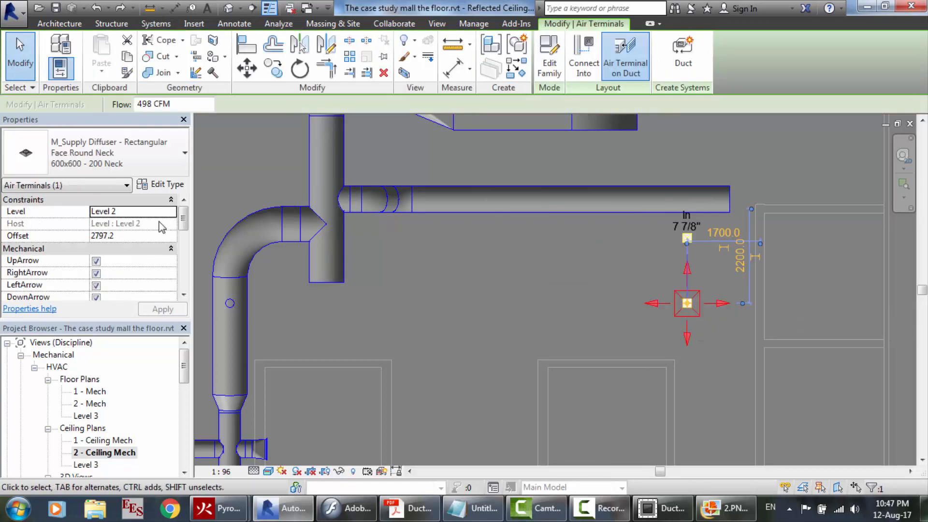
click(127, 236)
text(1800)
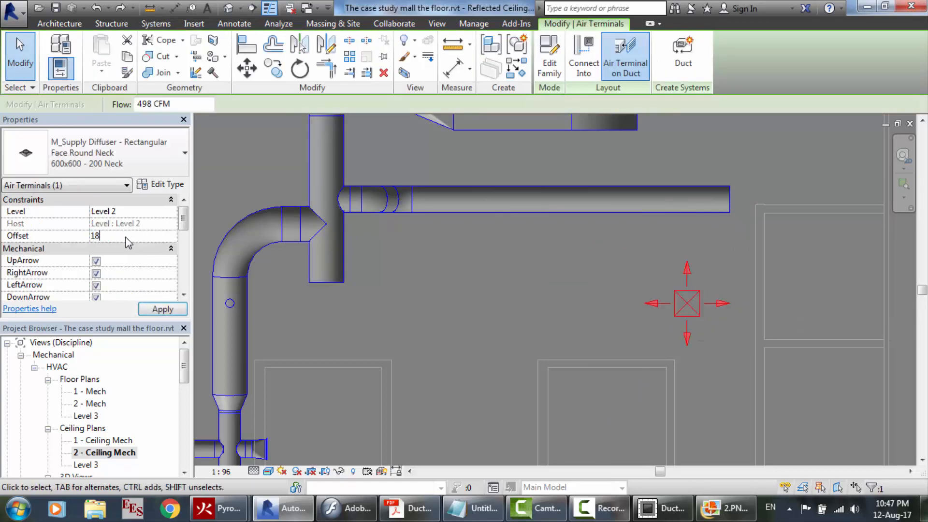
click(162, 309)
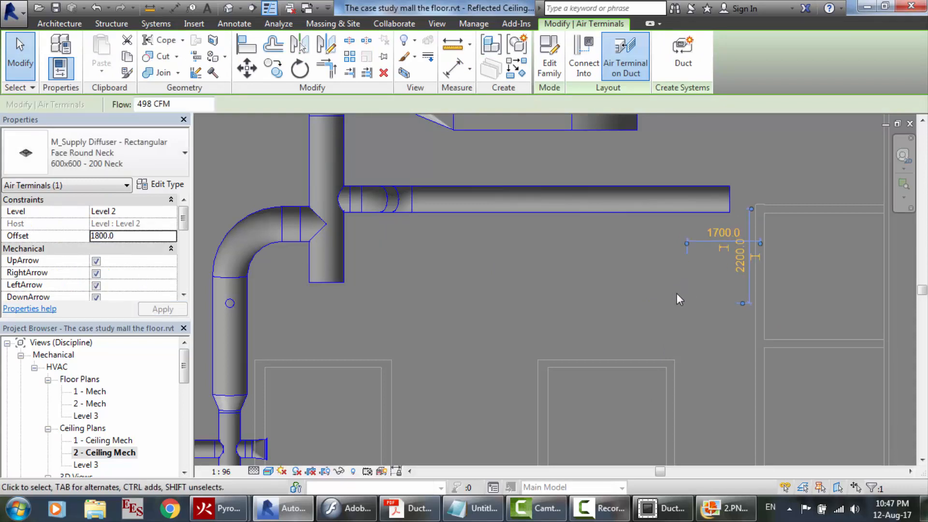
click(183, 261)
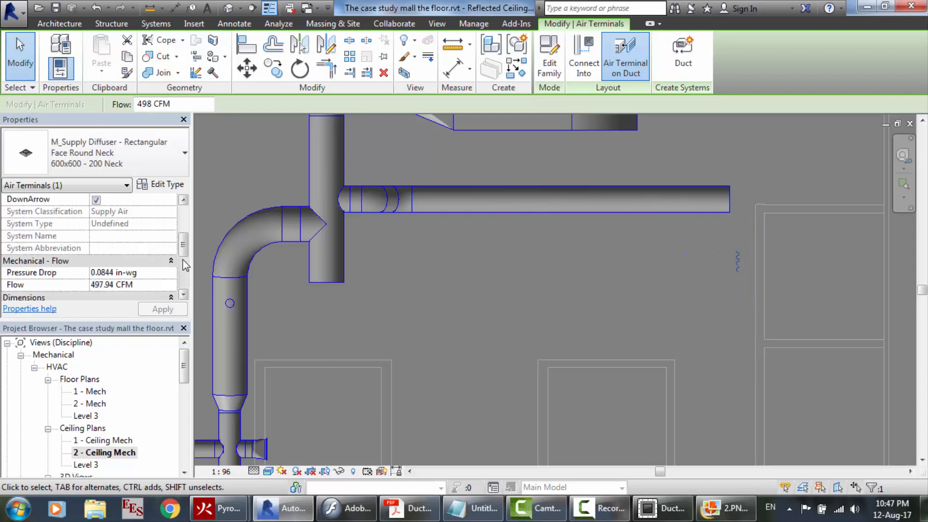
click(183, 218)
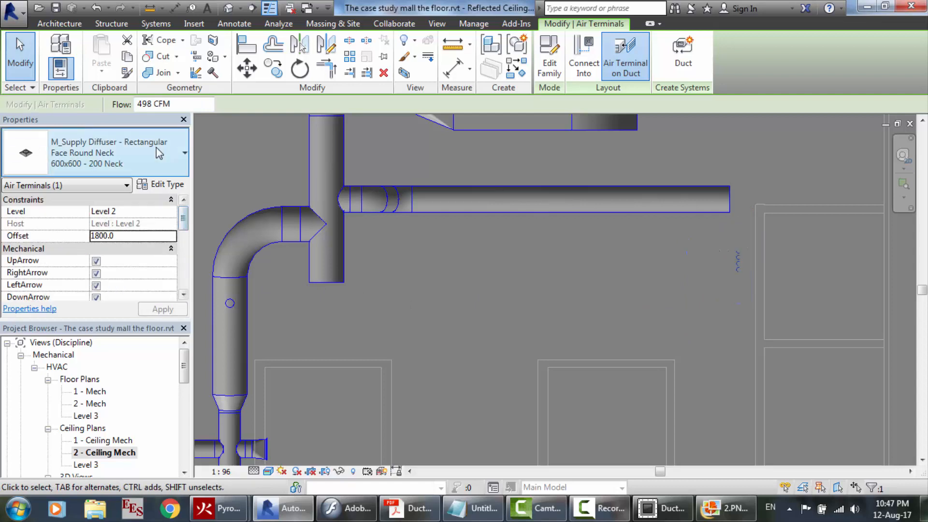
Set the ceiling plan's view range to Unlimited for both the top and the view depth level
click(341, 303)
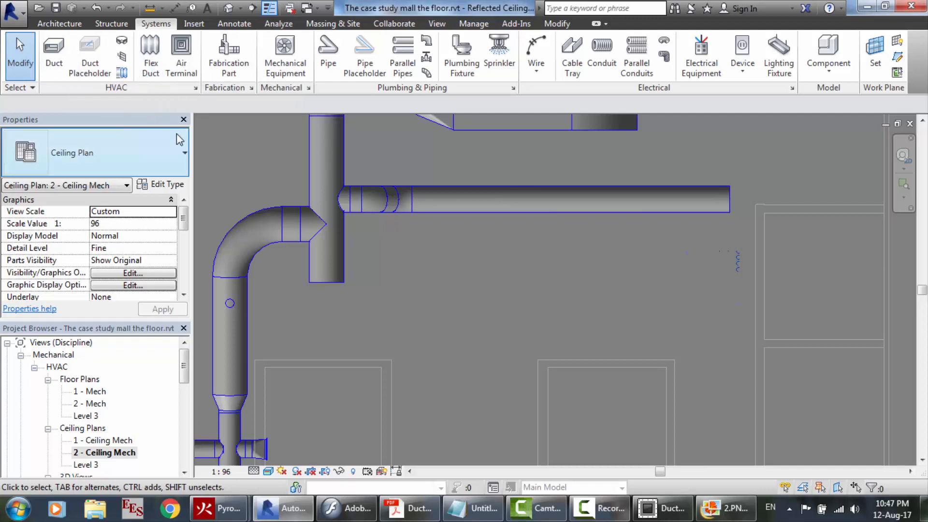
scroll(187, 264, down, 5)
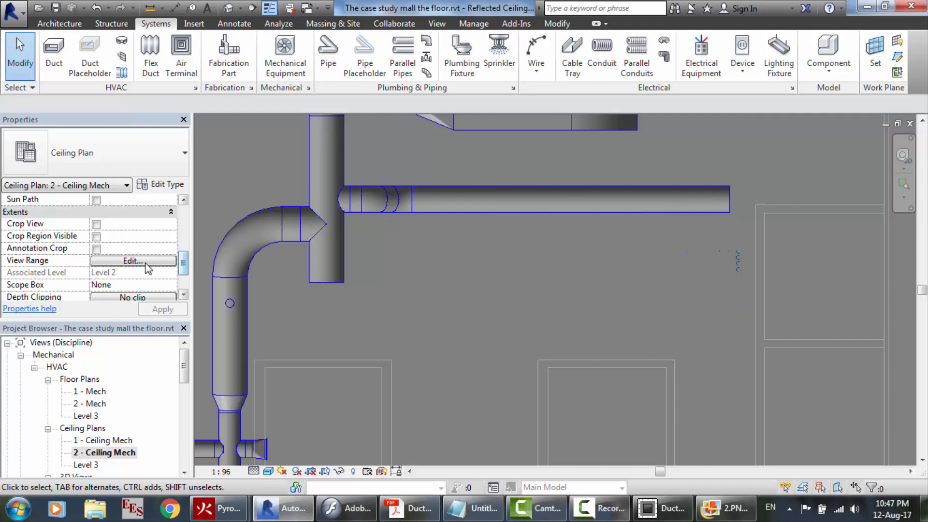
click(145, 263)
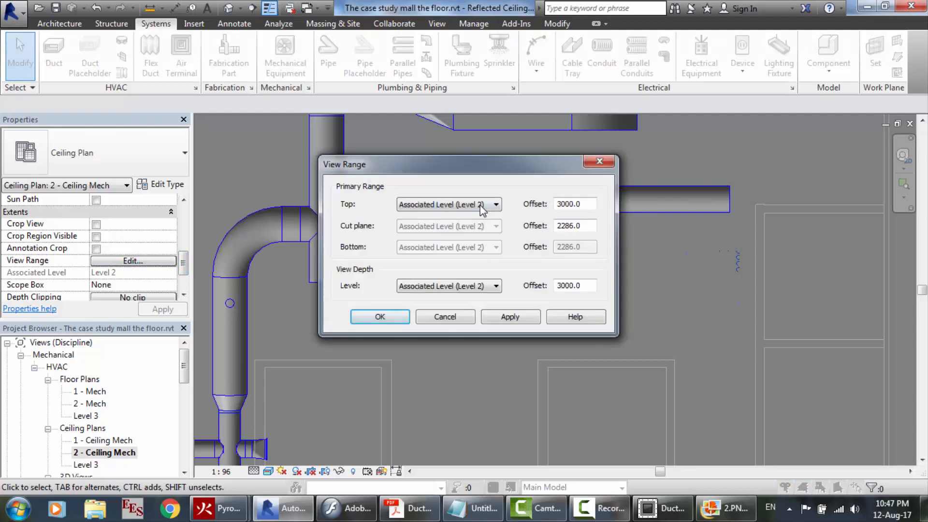
click(485, 205)
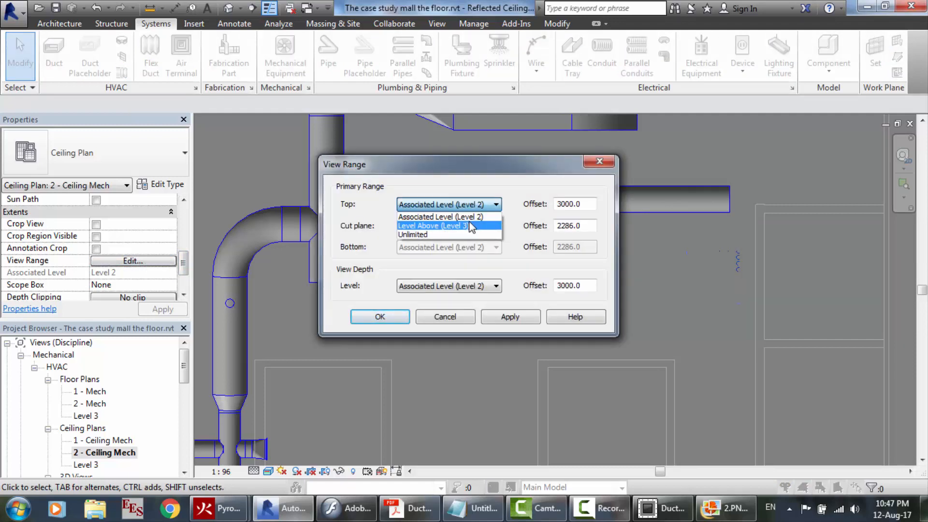
click(448, 235)
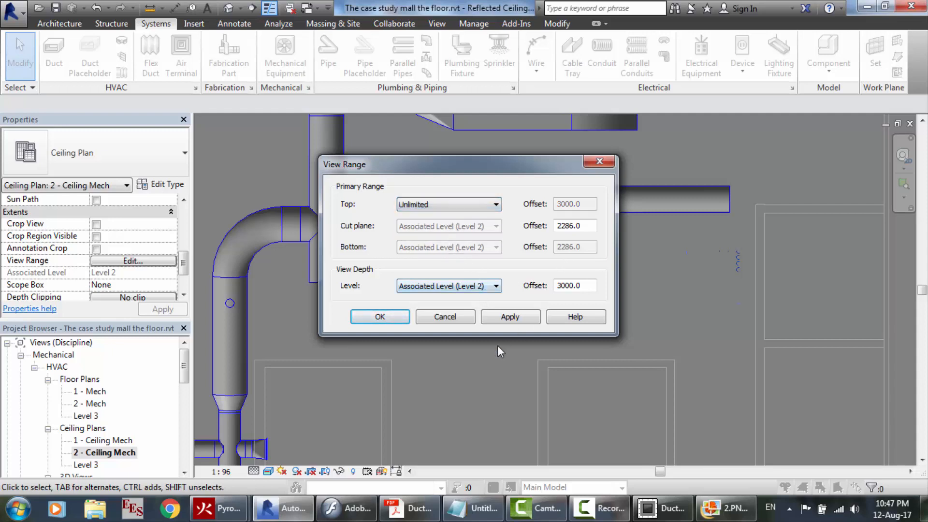
click(495, 317)
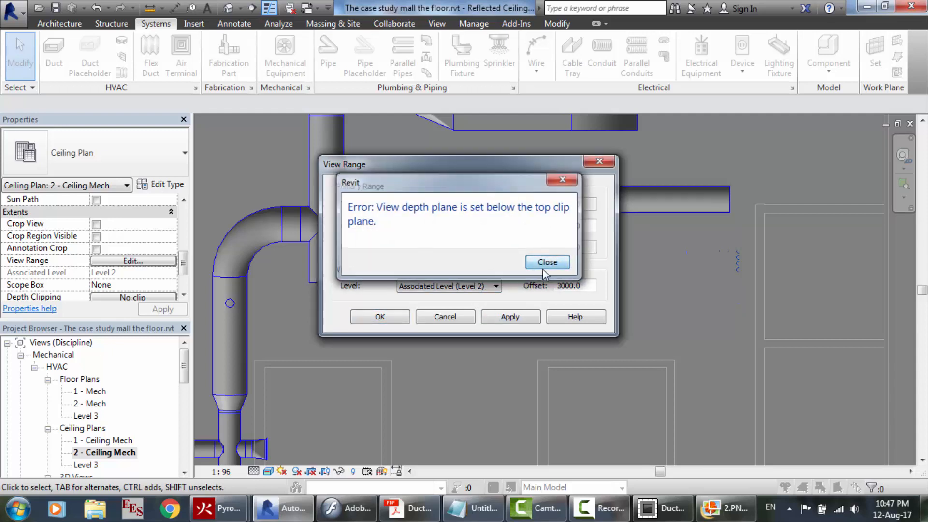
click(548, 262)
click(458, 289)
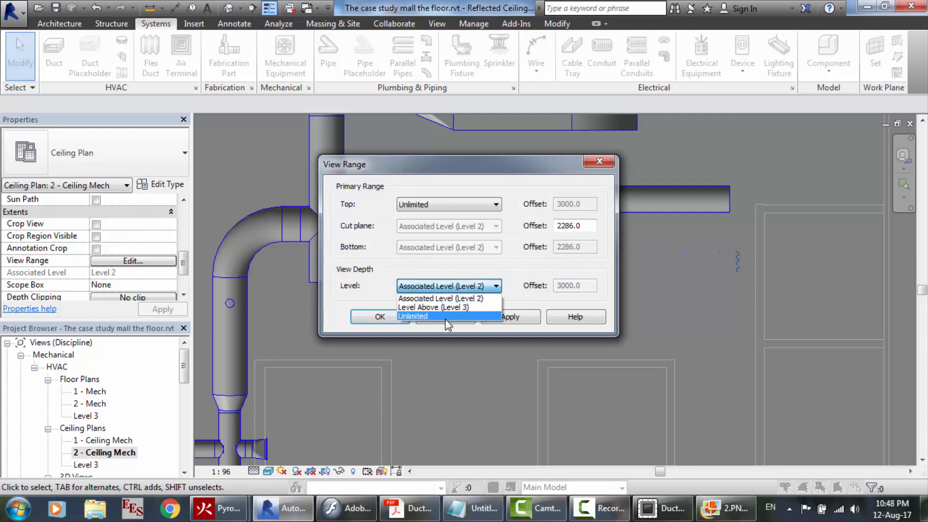
click(446, 317)
click(511, 319)
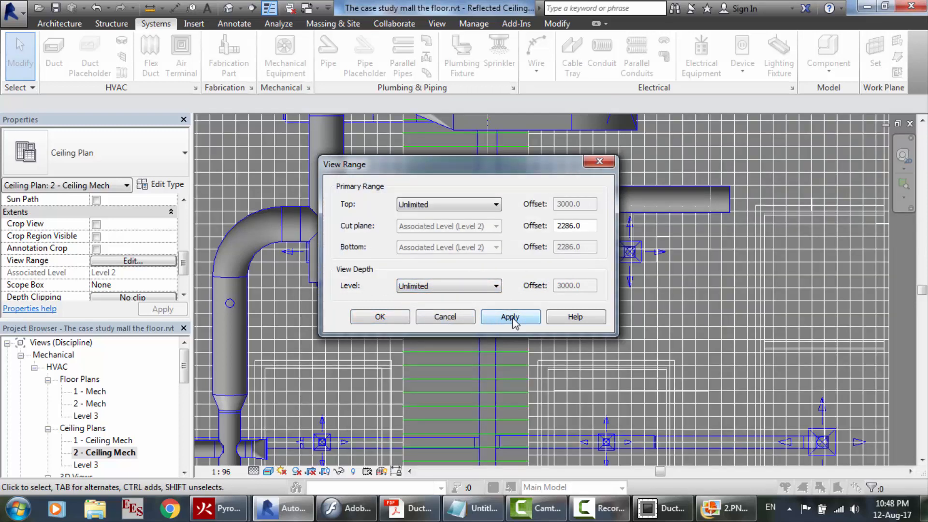
click(398, 319)
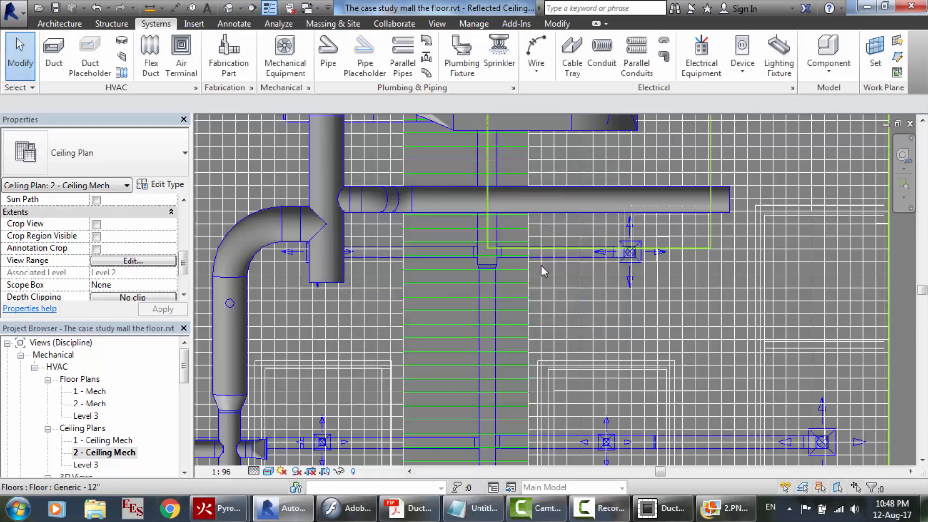
Inspect the properties of the rectangular duct at the diffuser below the horizontal duct, and review the ceiling plan's view properties
click(639, 255)
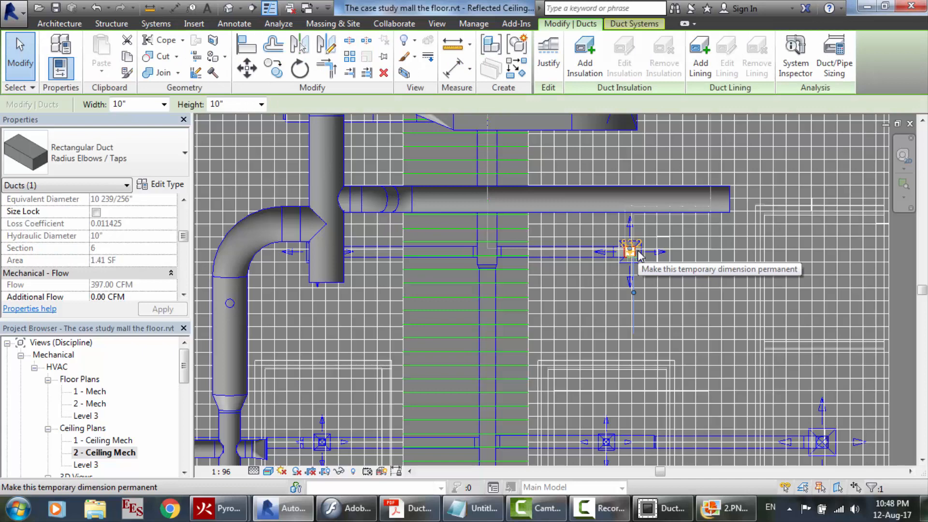
scroll(187, 223, up, 3)
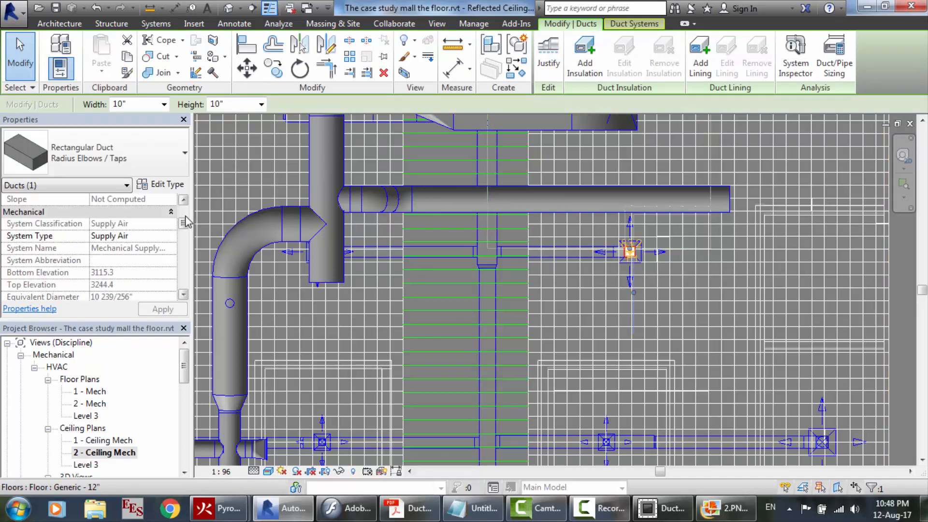
key(Escape)
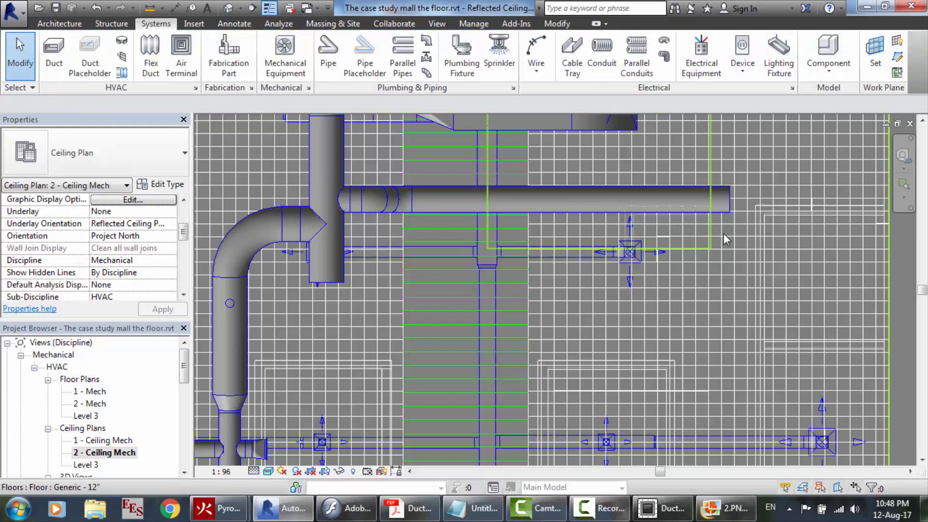
scroll(732, 189, up, 1)
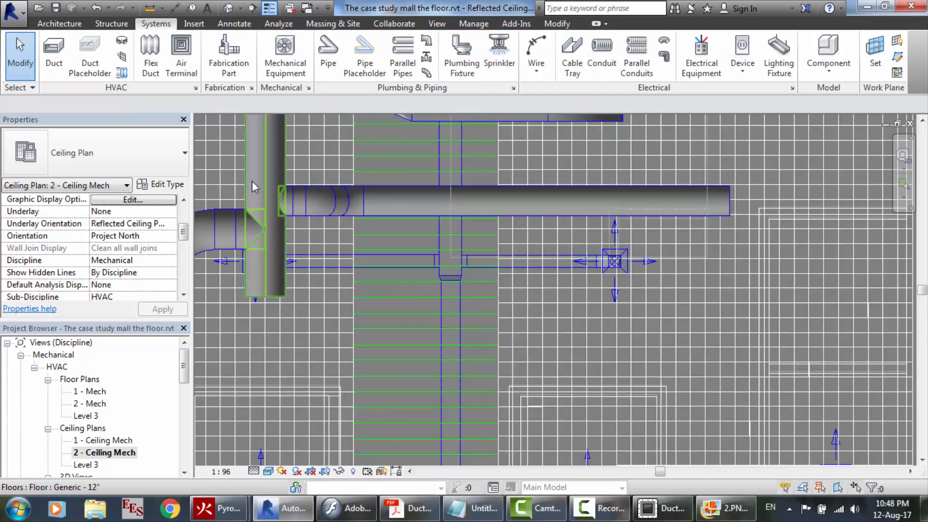
scroll(185, 271, down, 3)
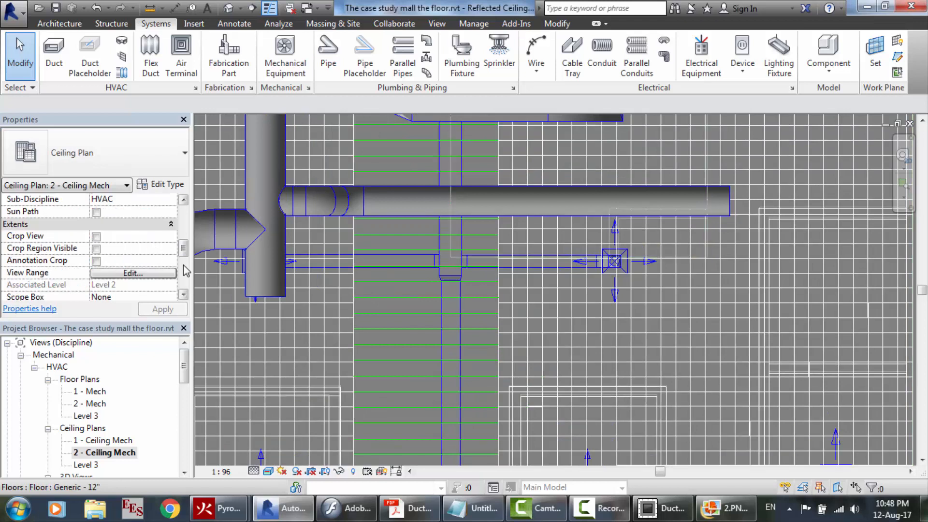
scroll(185, 271, down, 3)
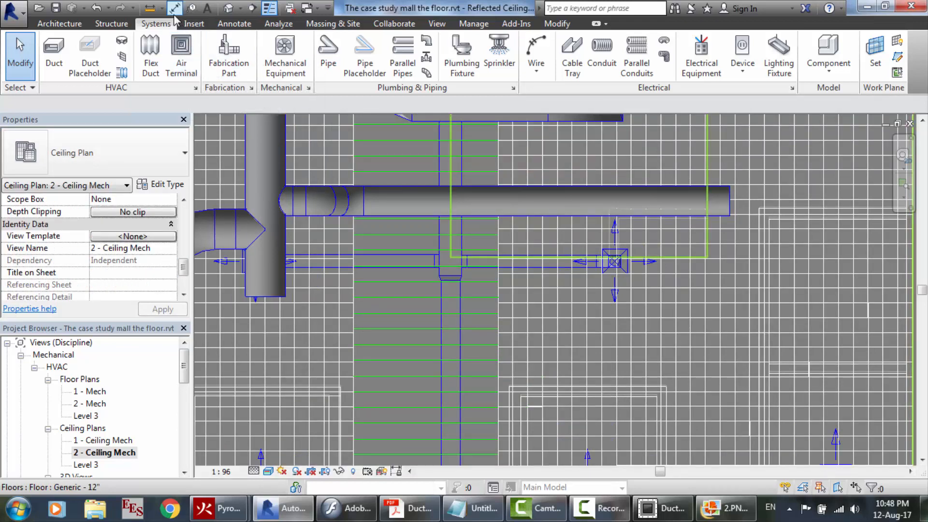
Check the right supply diffuser's height relative to the horizontal duct in the 3D view, and return to the 2 - Ceiling Mech plan
click(228, 8)
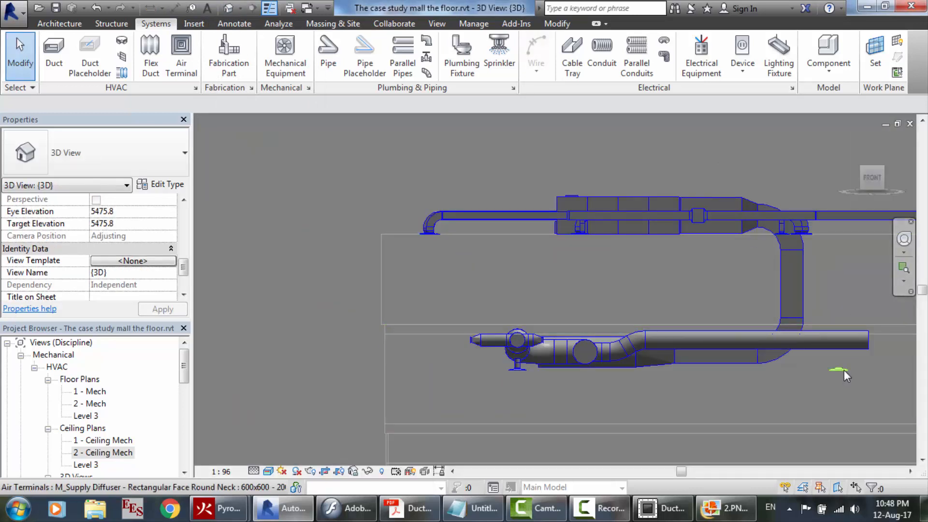
scroll(900, 373, up, 4)
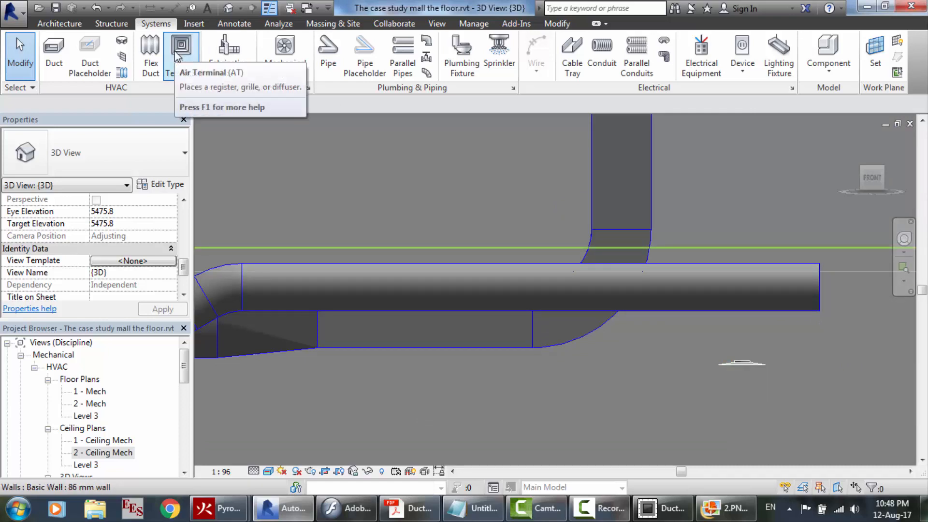
double_click(101, 453)
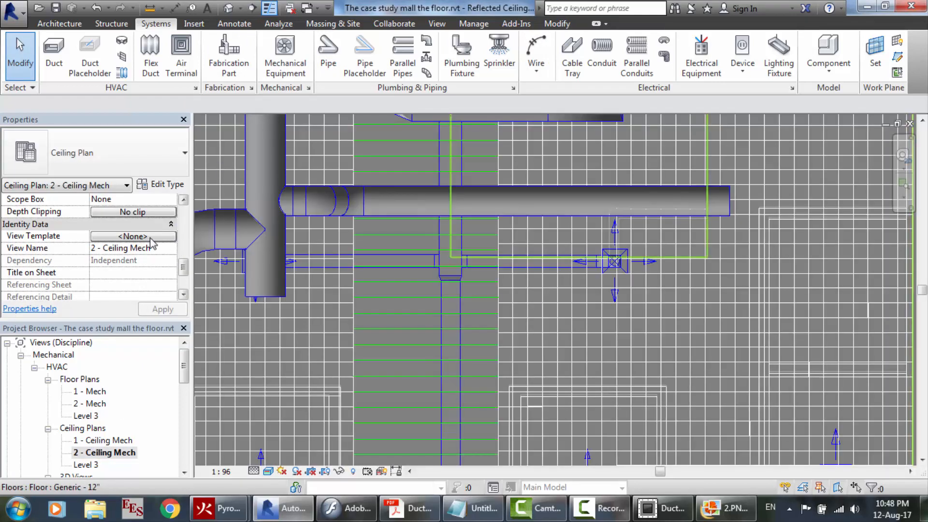
click(599, 508)
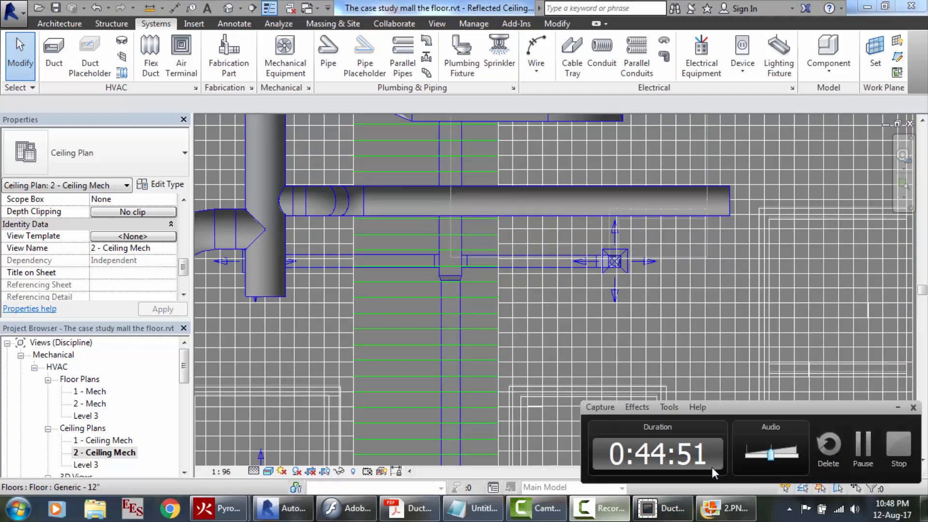
click(863, 445)
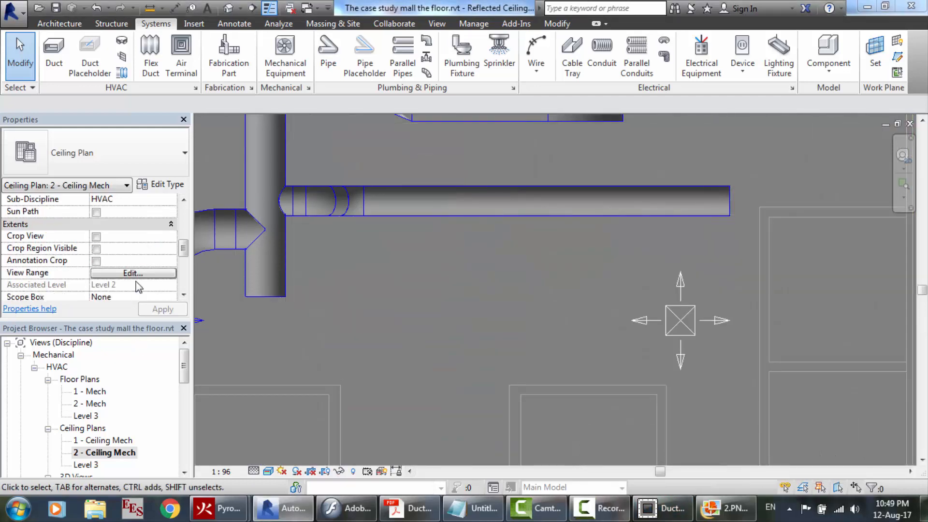
Restore the Unlimited view range in the ceiling plan and open its View Range settings
key(ctrl+z)
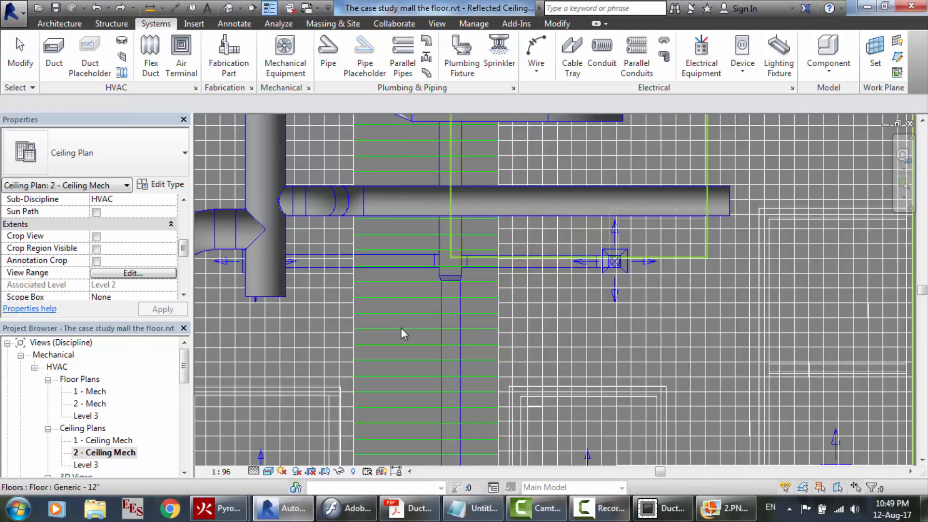
click(128, 273)
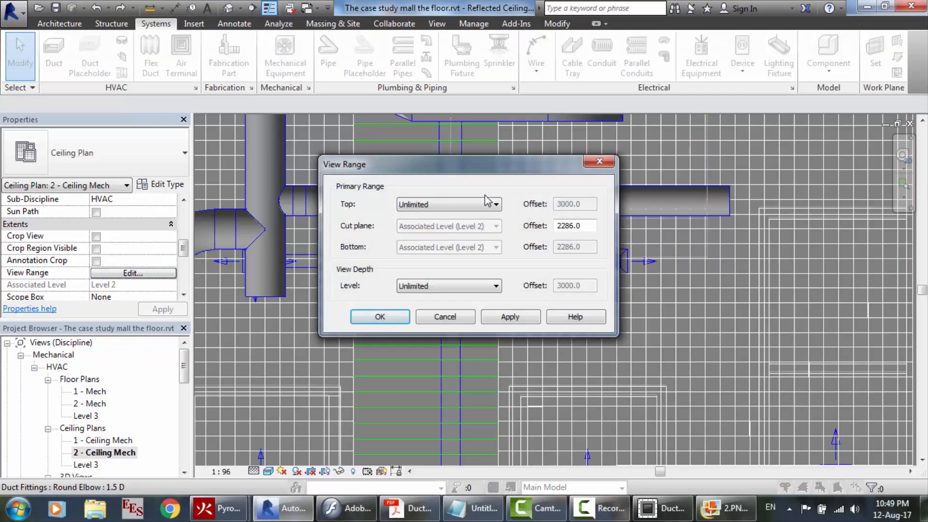
Set the view range's Top and View Depth to Associated Level (Level 2) and the Cut plane offset to 1800
click(421, 205)
click(437, 215)
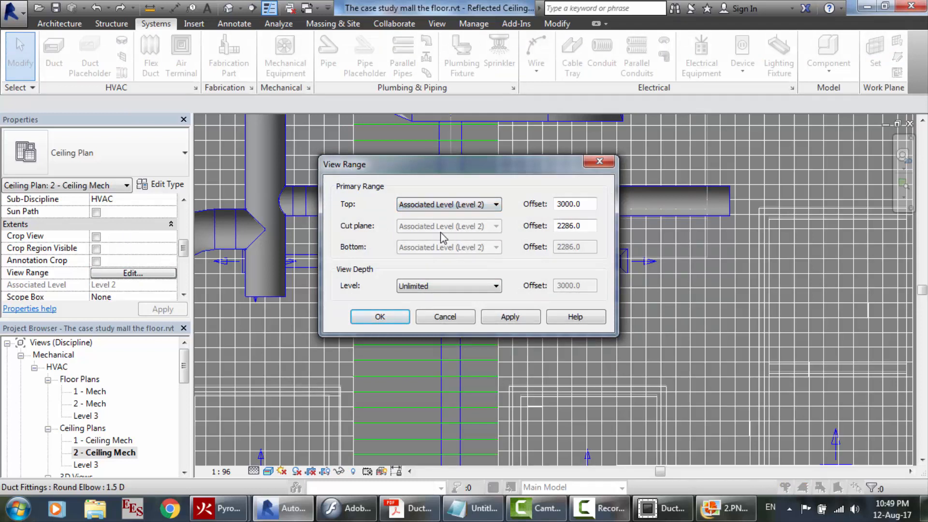
click(449, 286)
click(435, 295)
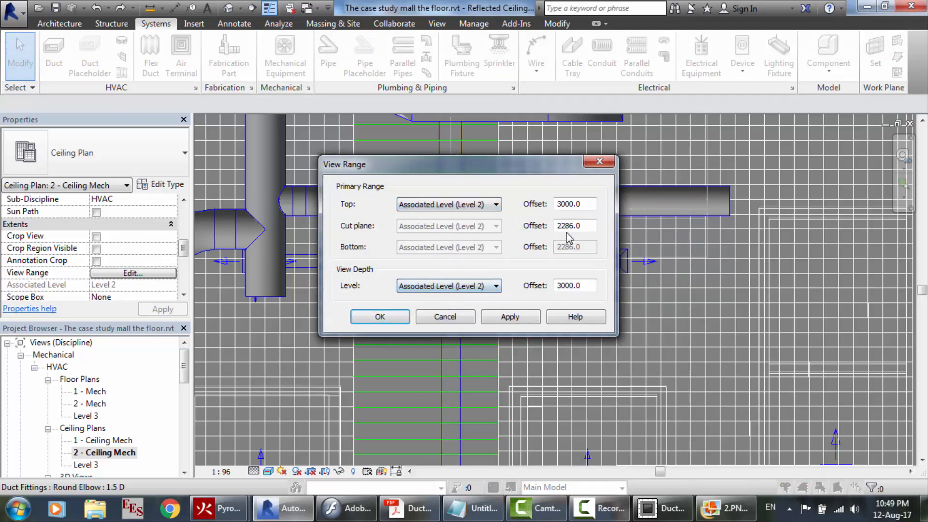
drag(587, 230, 528, 221)
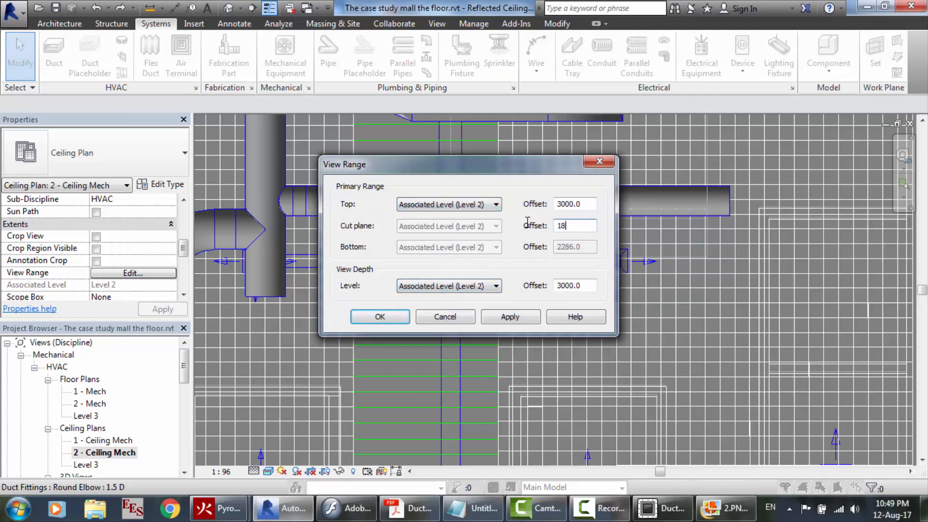
text(1800)
click(515, 312)
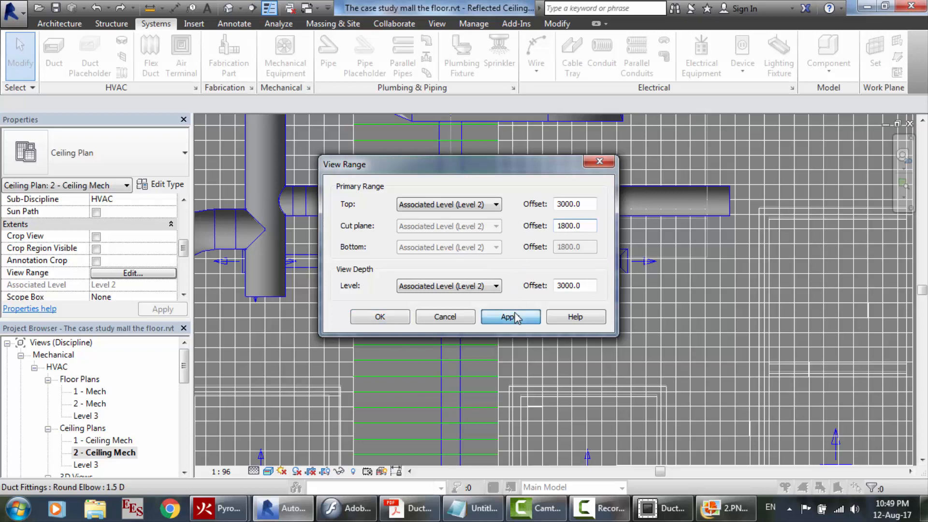
click(373, 323)
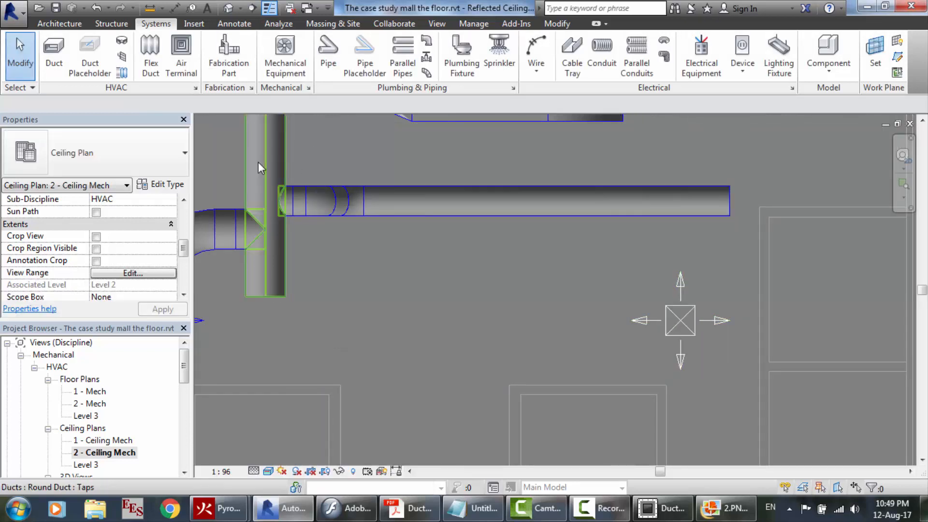
Try a 20" round duct from the long horizontal duct straight to the unconnected supply diffuser's centre, and undo it
click(56, 56)
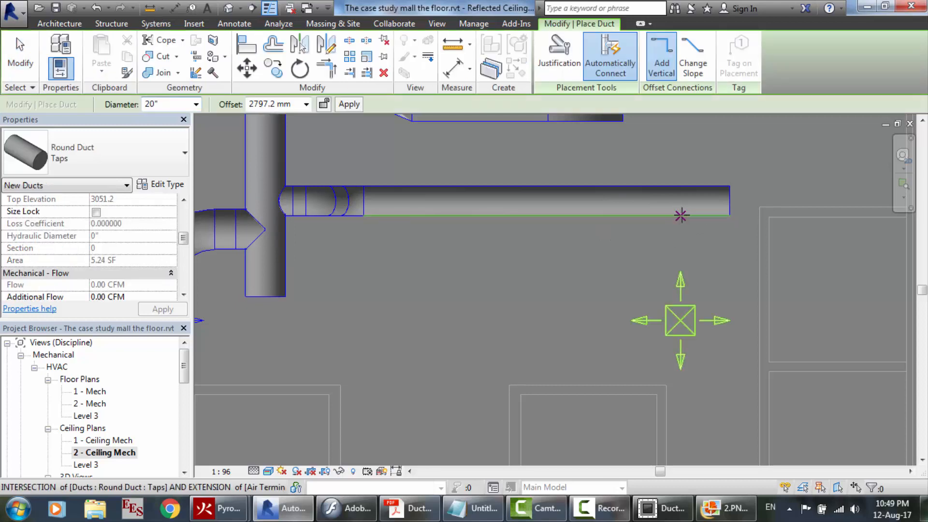
click(681, 215)
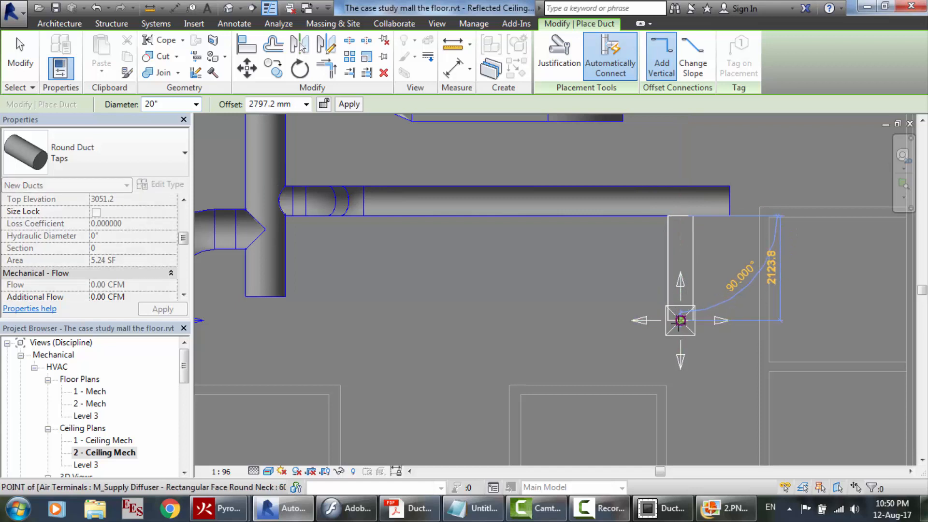
click(680, 320)
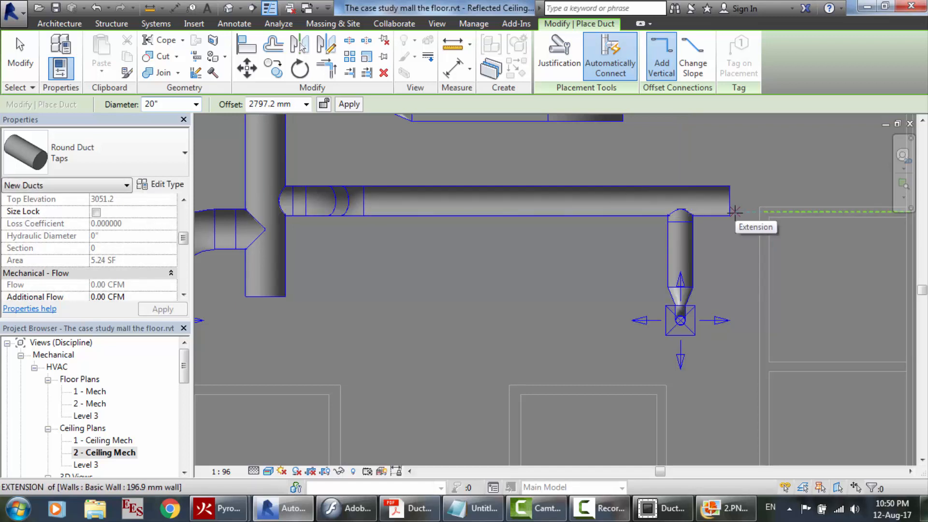
key(Escape)
key(Escape)
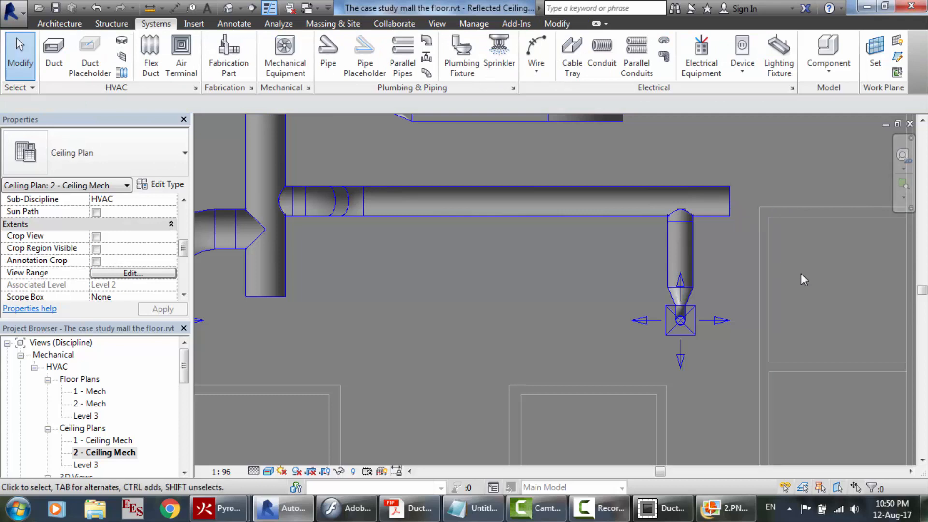
scroll(802, 273, up, 2)
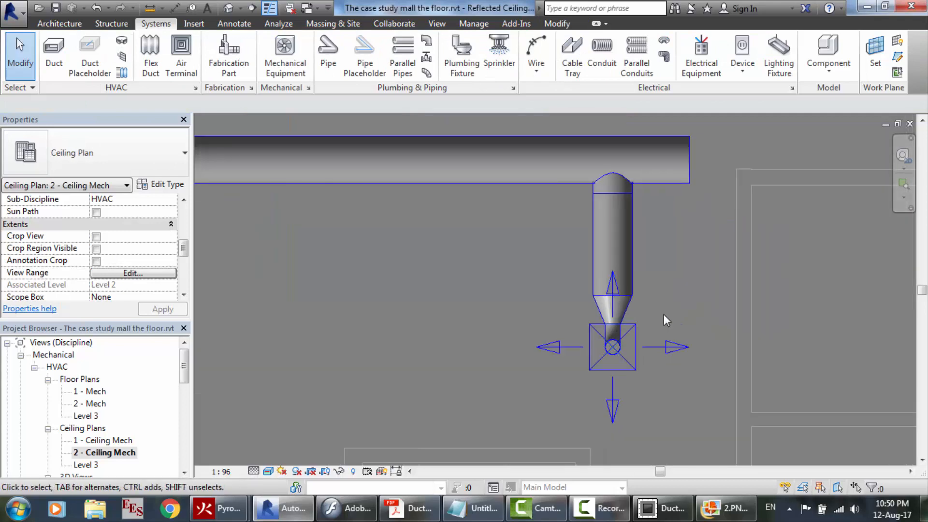
scroll(514, 201, down, 5)
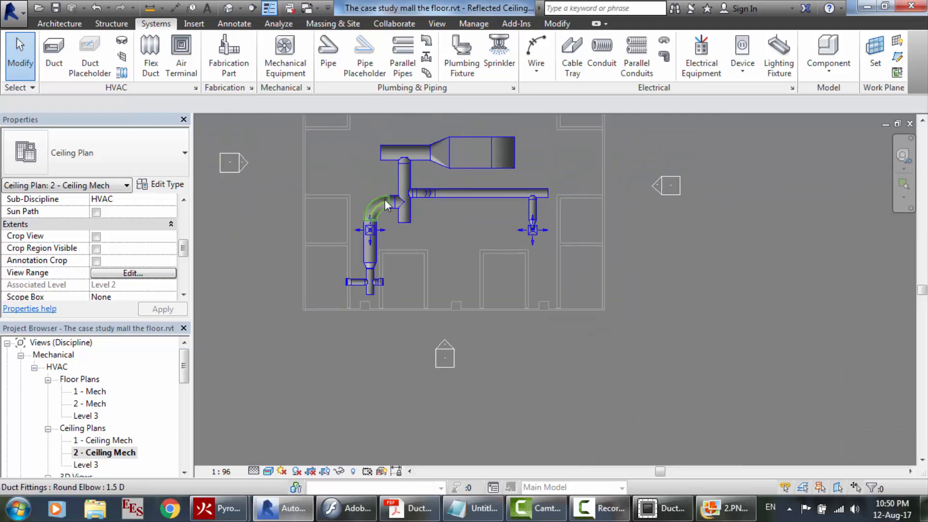
scroll(385, 199, up, 2)
scroll(717, 190, up, 4)
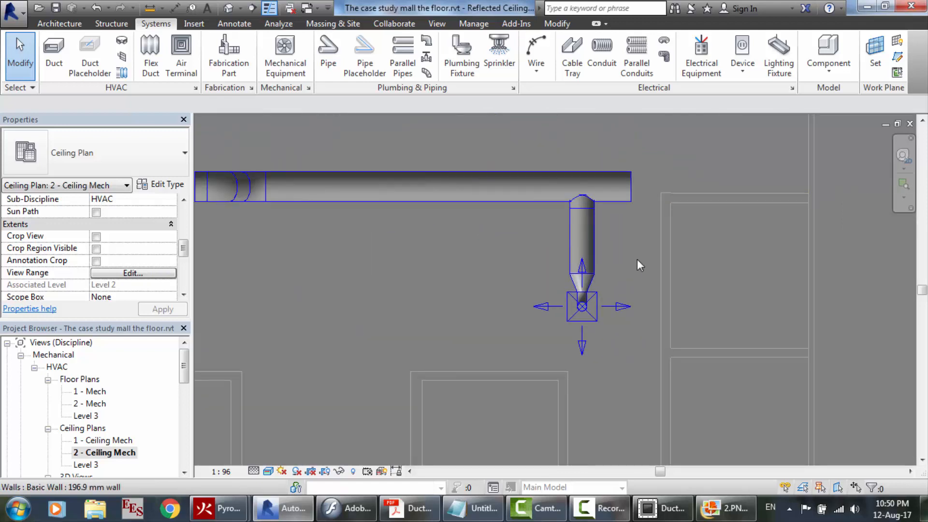
key(ctrl+z)
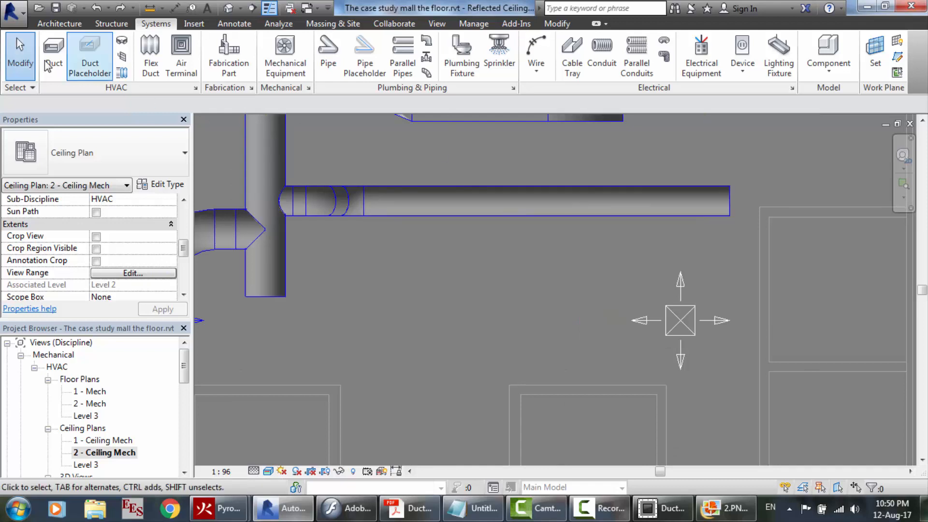
Draw a 20" round branch duct about 3900 mm long from the horizontal duct vertically across and past the unconnected diffuser
click(681, 216)
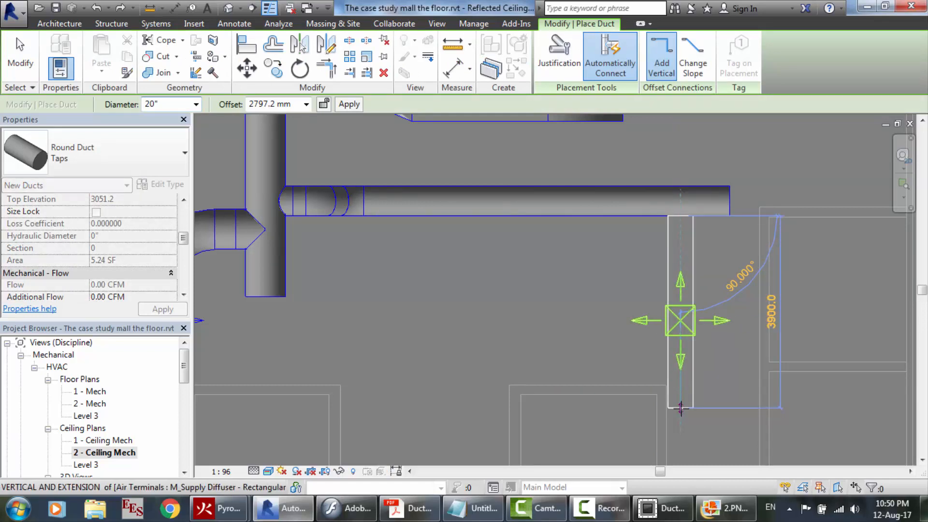
click(681, 408)
key(Escape)
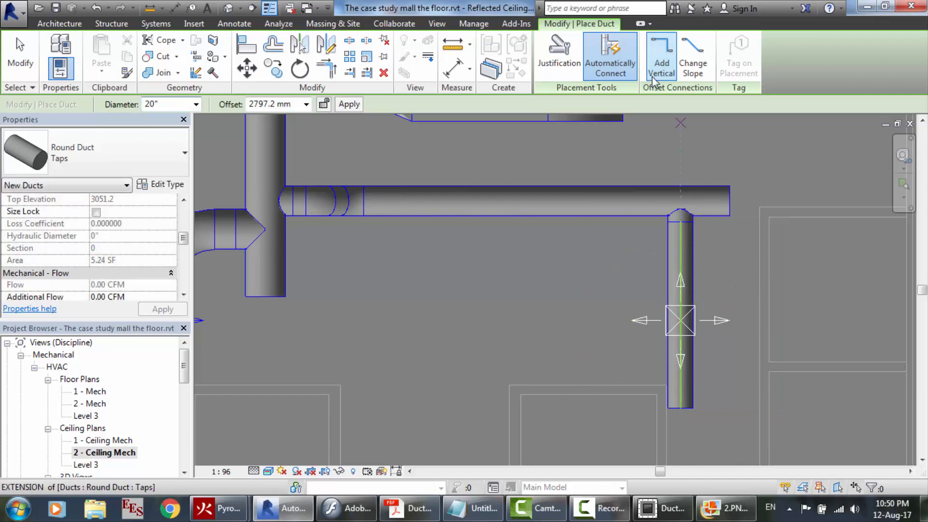
key(Escape)
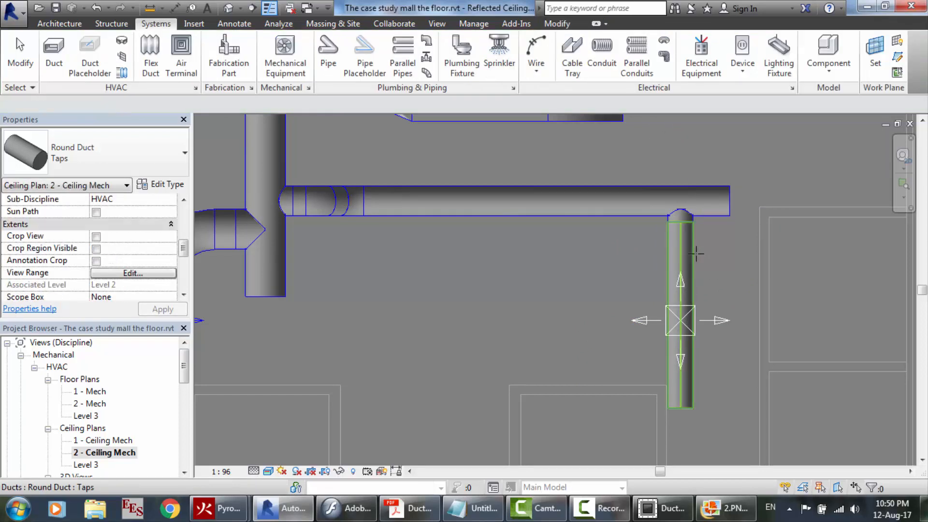
Connect the supply diffuser into the vertical branch duct passing over it
click(719, 327)
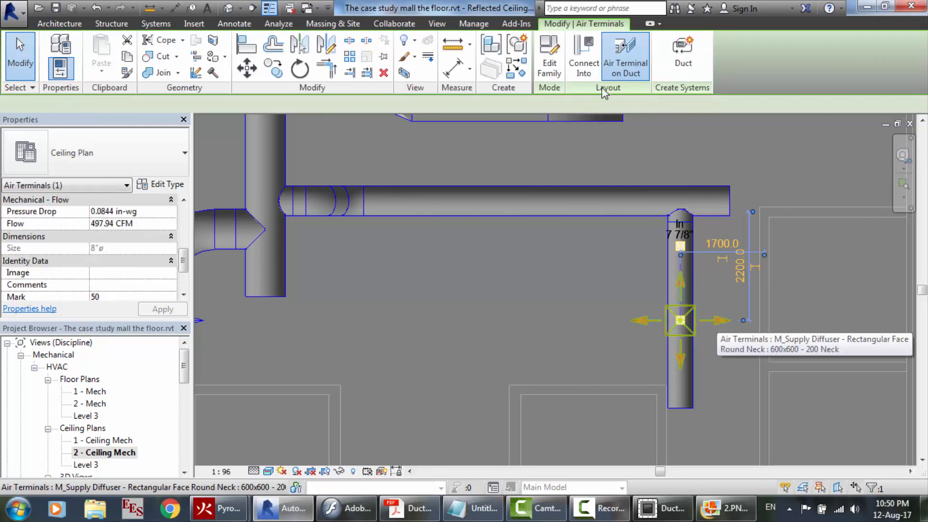
click(585, 74)
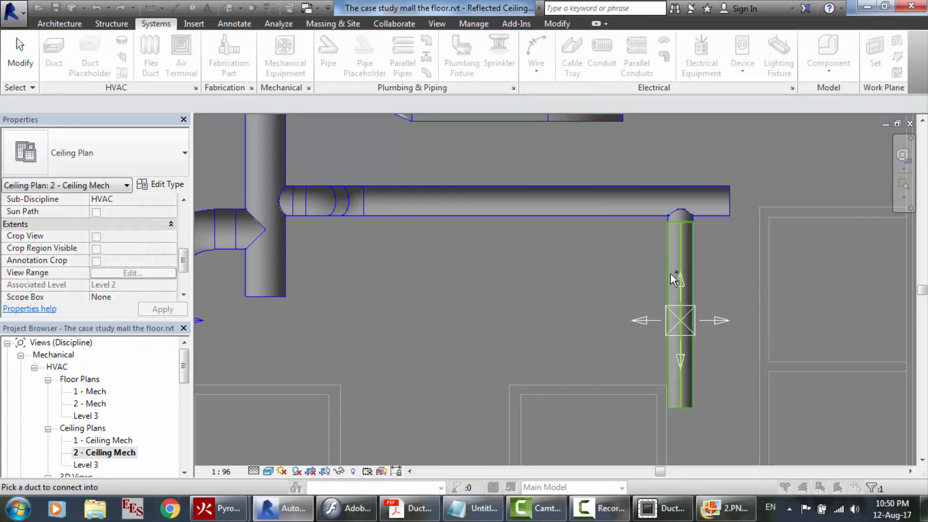
click(671, 277)
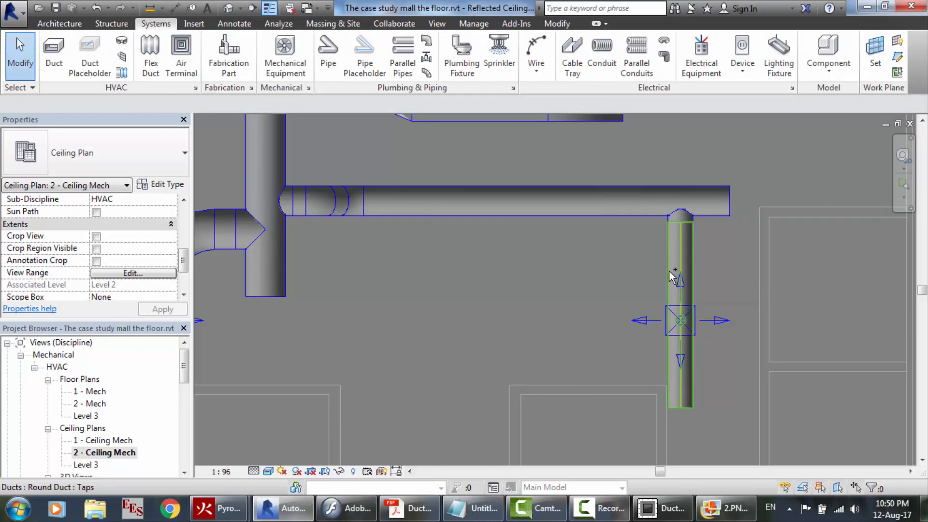
Examine the diffuser connection in the default 3D view, then the branch duct's open end in the 2 - Ceiling Mech plan
click(228, 8)
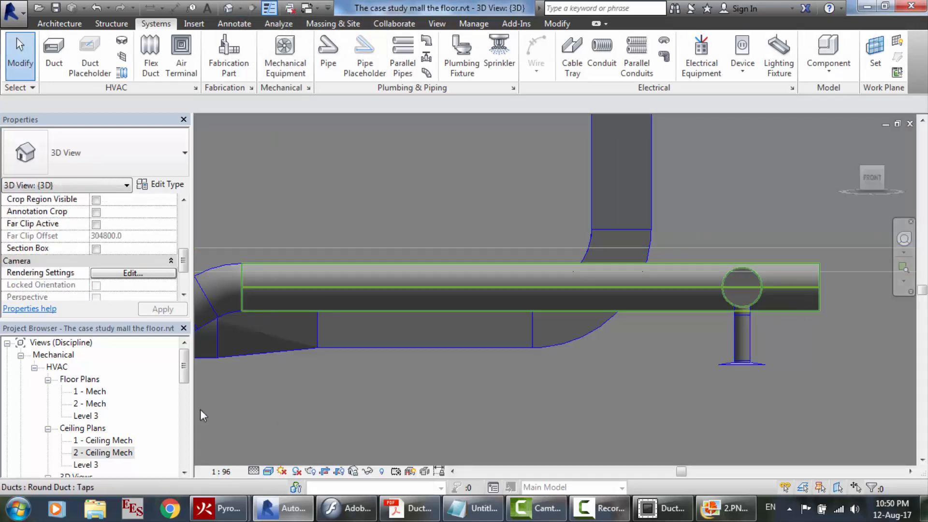
double_click(116, 453)
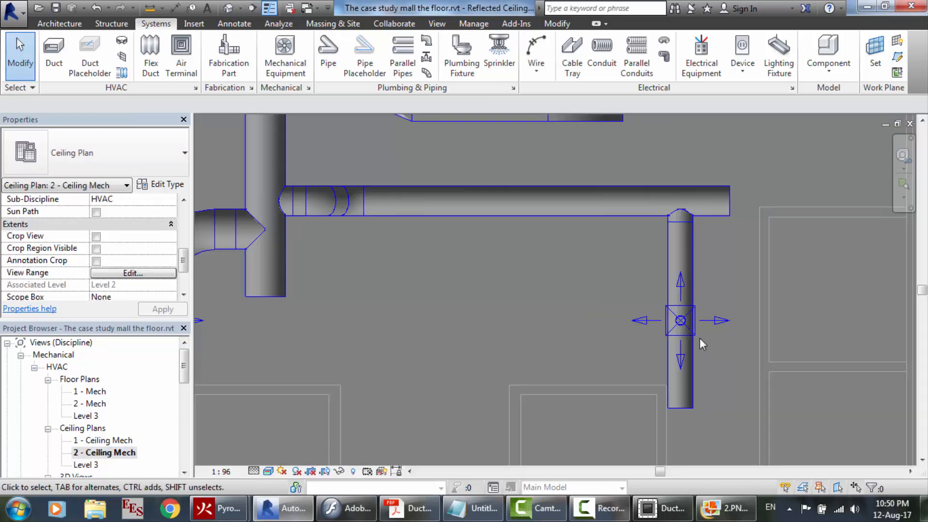
scroll(712, 371, down, 5)
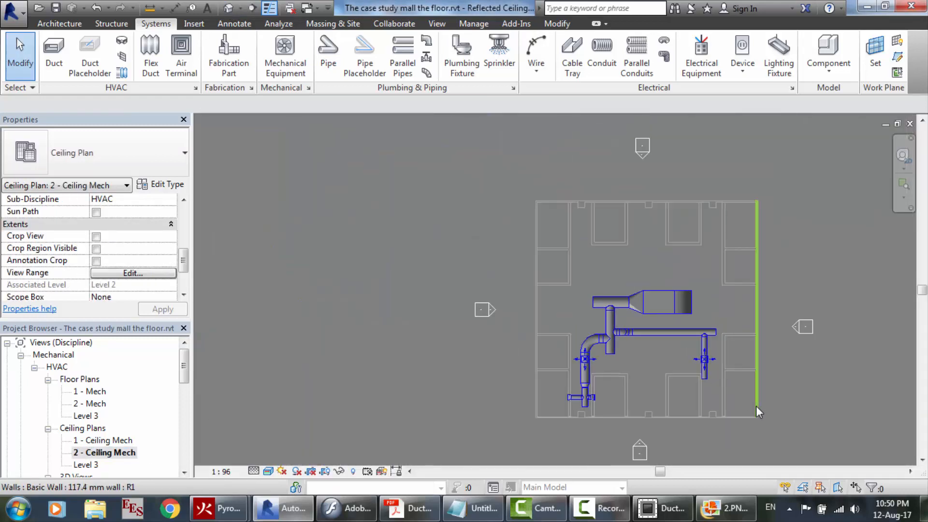
scroll(757, 411, up, 2)
scroll(663, 356, up, 2)
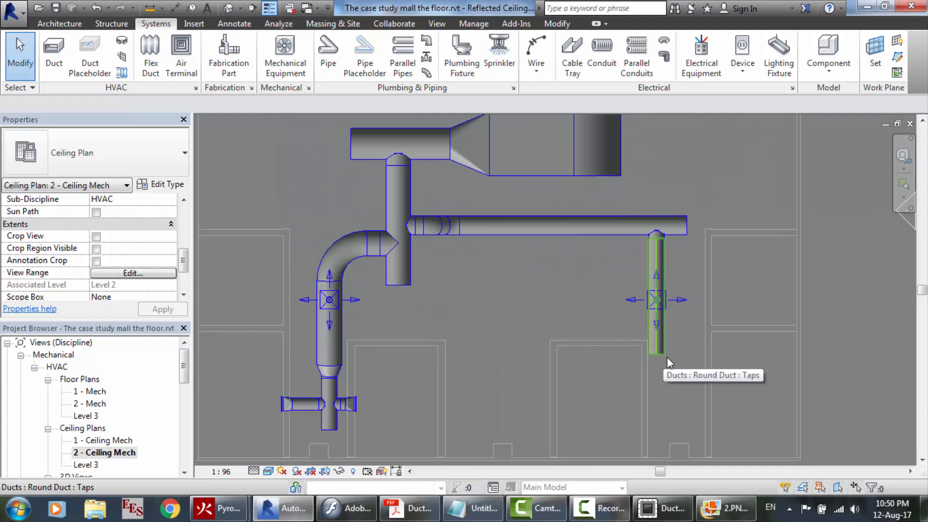
scroll(657, 332, up, 5)
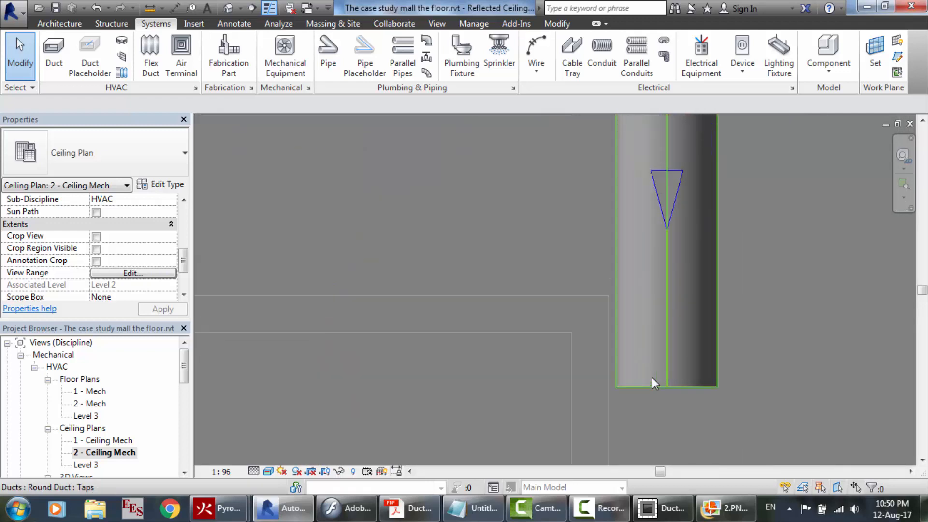
scroll(604, 305, up, 3)
scroll(659, 335, down, 8)
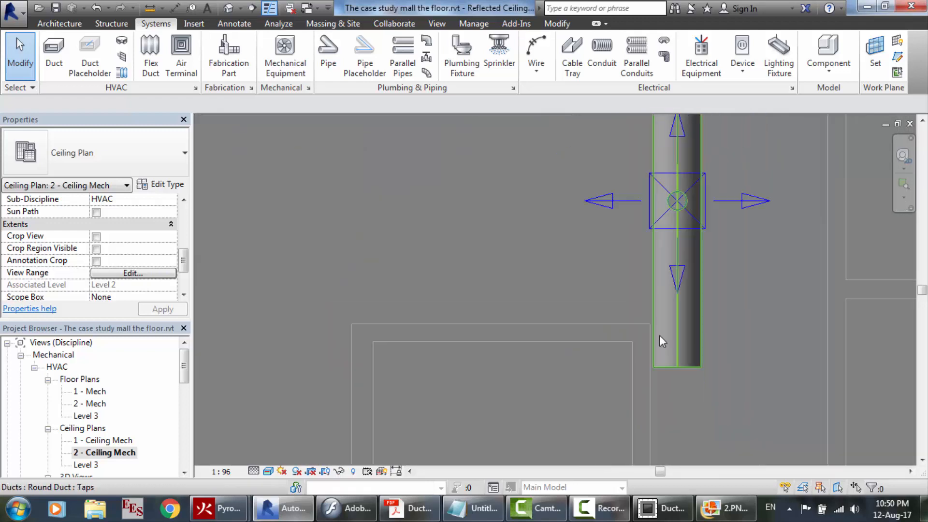
scroll(677, 396, down, 2)
scroll(684, 423, up, 3)
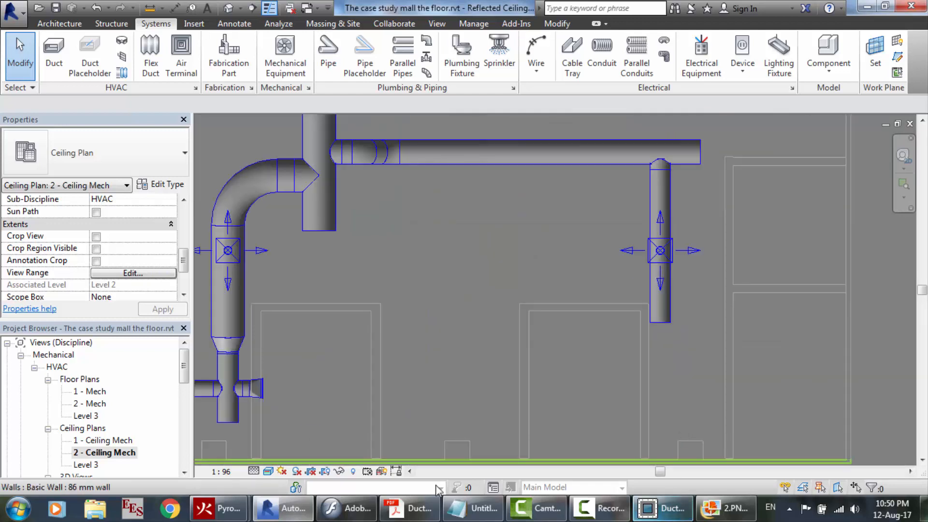
Consult the grille flows in the ductwork PDF and size the continuing duct in DuctMate with a Volume Flow of 844 cfm
click(409, 508)
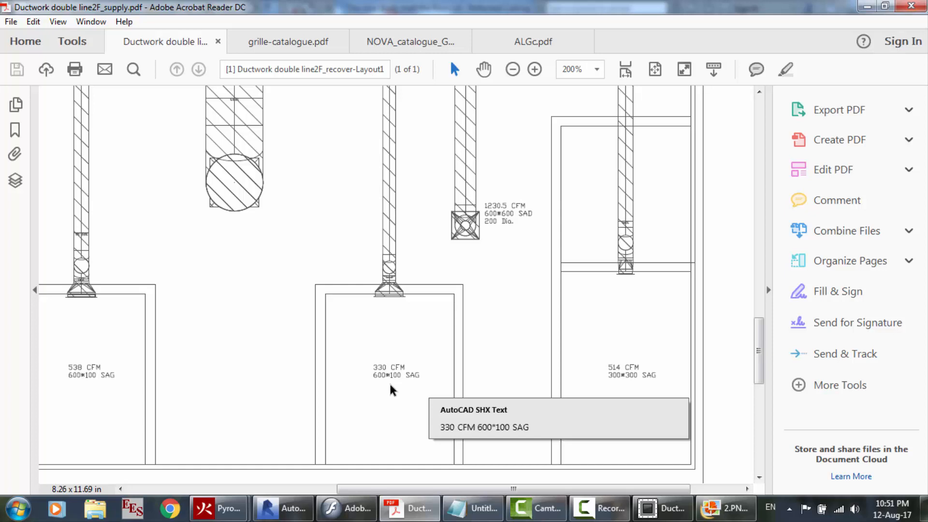
click(661, 508)
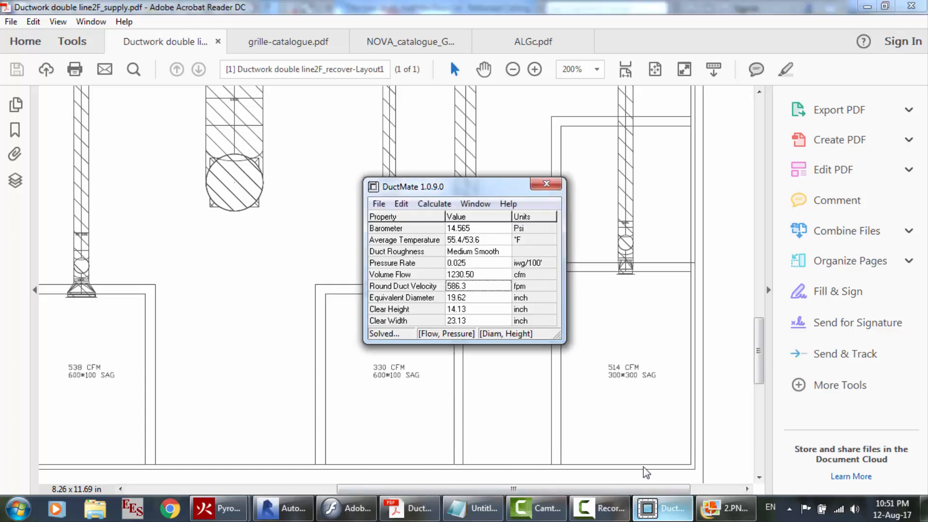
click(462, 274)
click(462, 275)
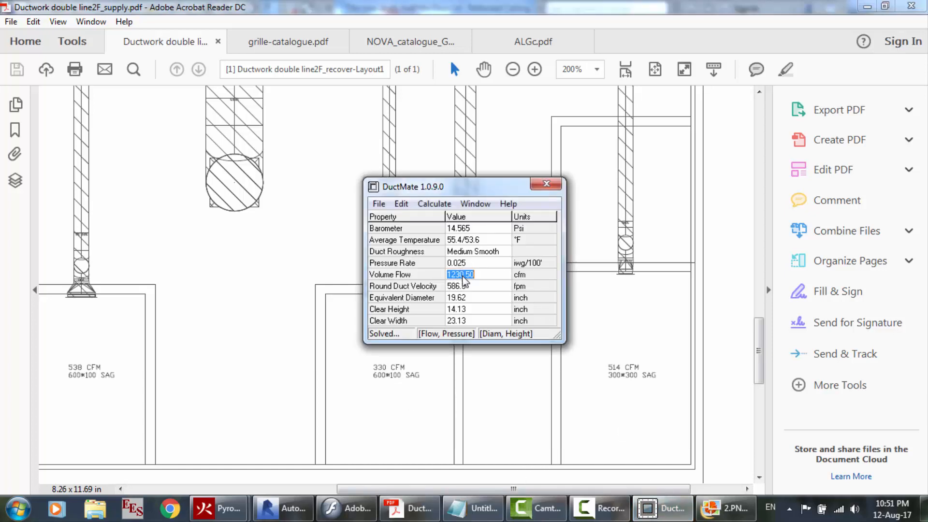
text(844)
click(477, 266)
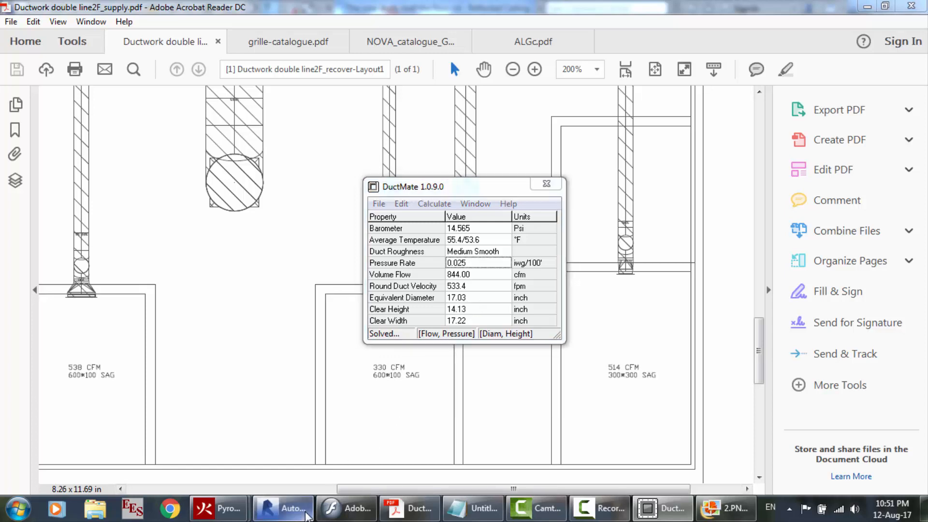
In Revit, continue the vertical branch from its open end with an 18" round duct, lengthening it by a final 500 mm
click(280, 508)
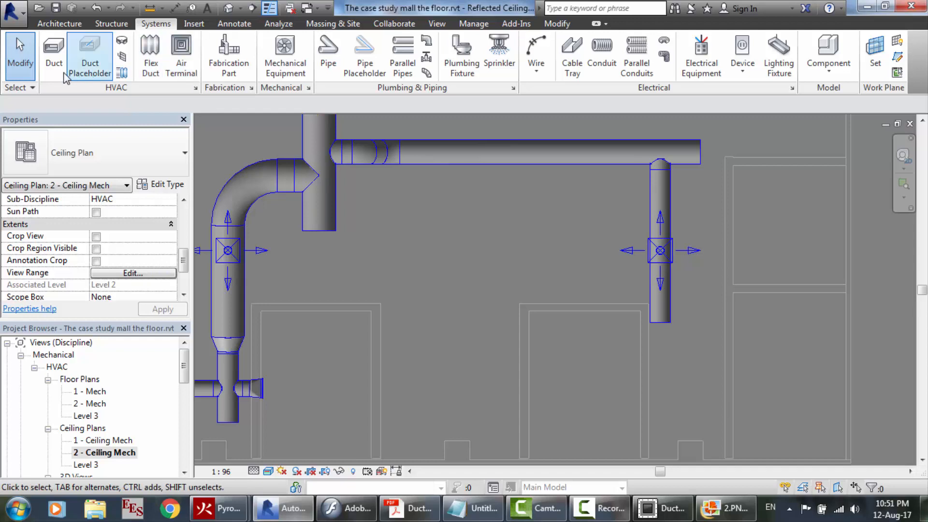
click(55, 56)
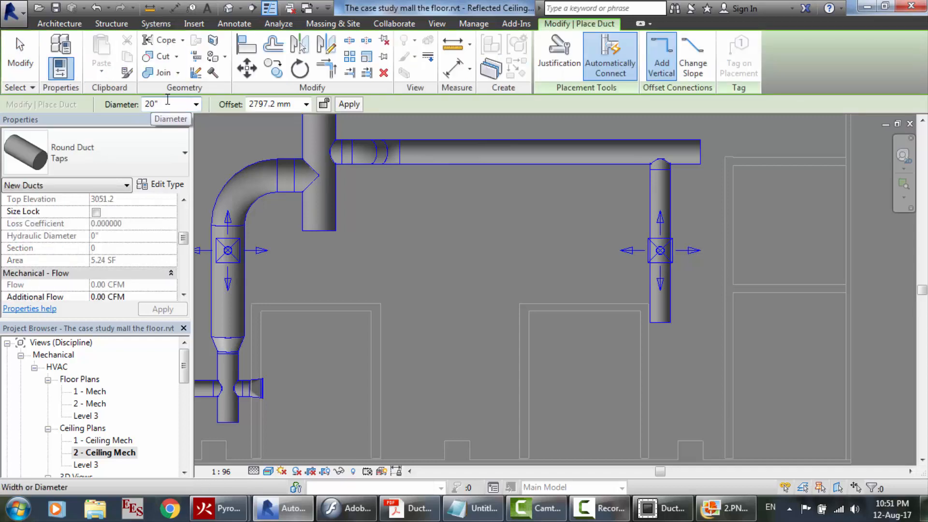
click(168, 102)
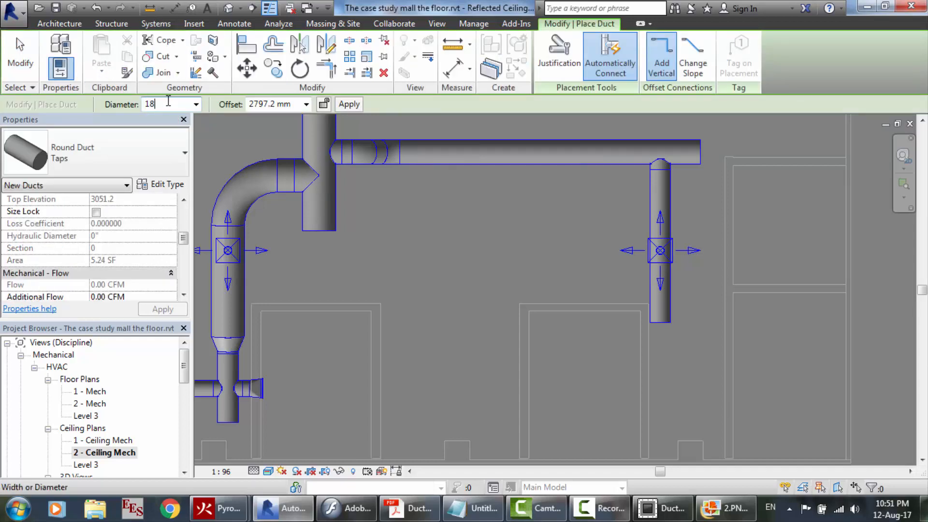
key(Return)
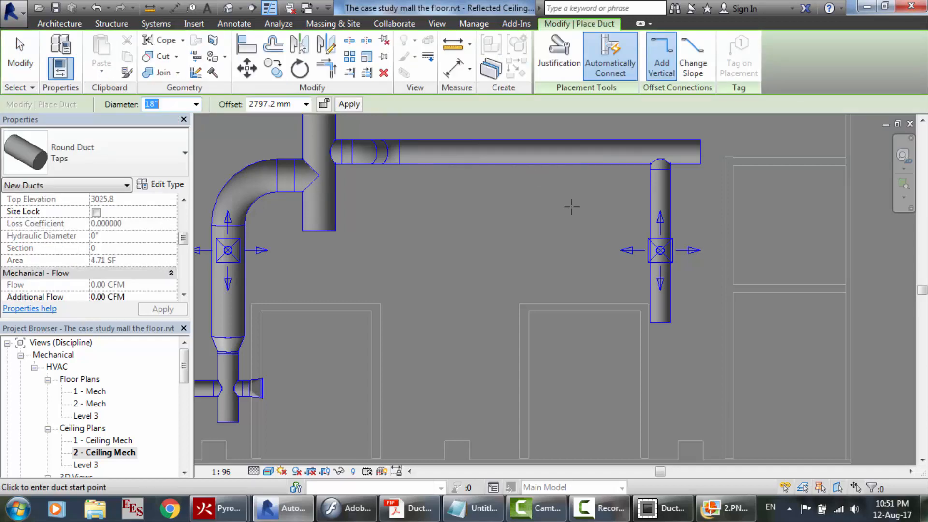
click(661, 322)
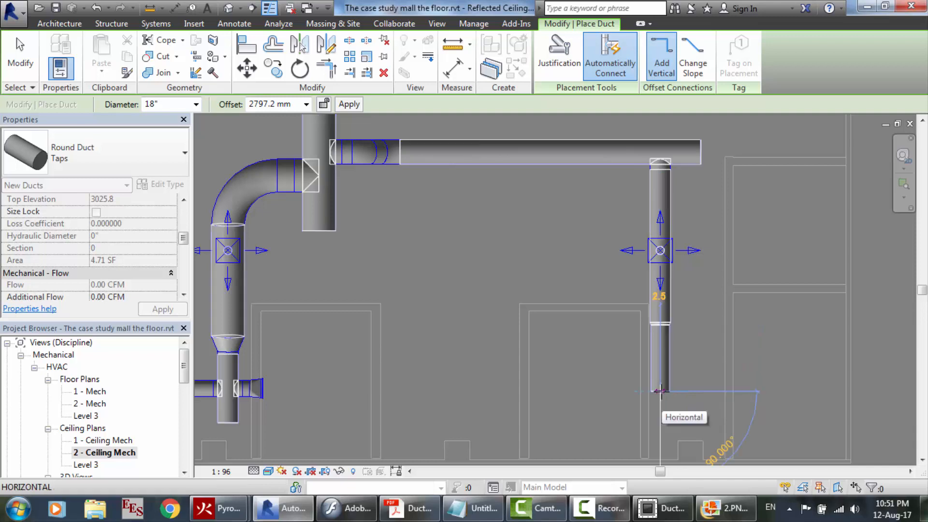
click(660, 392)
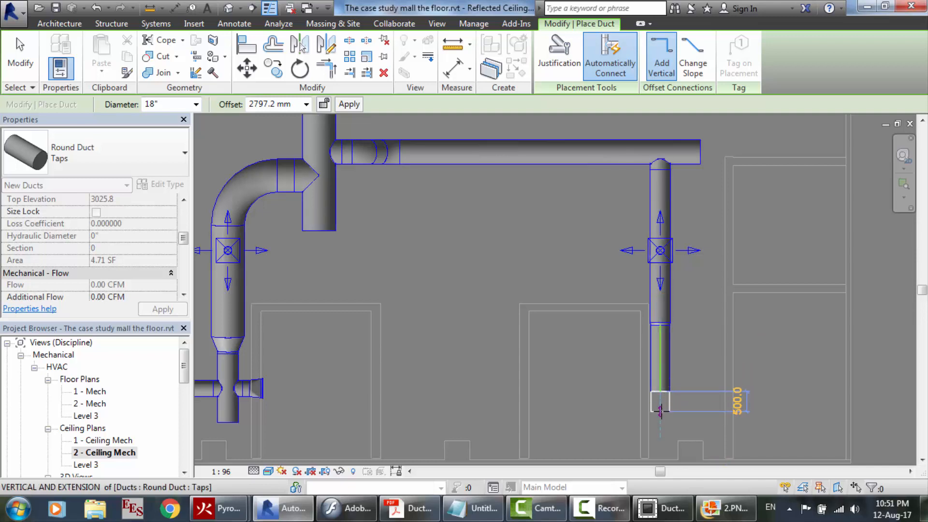
click(660, 411)
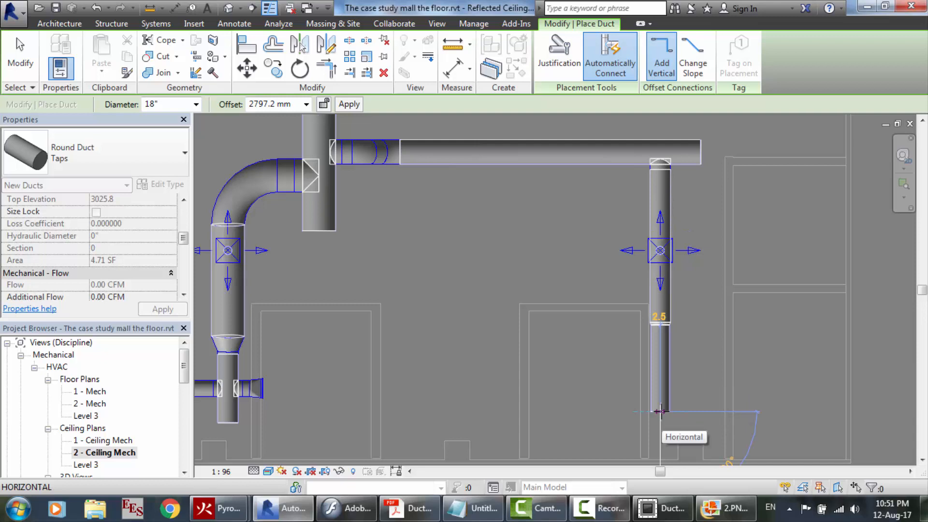
key(Escape)
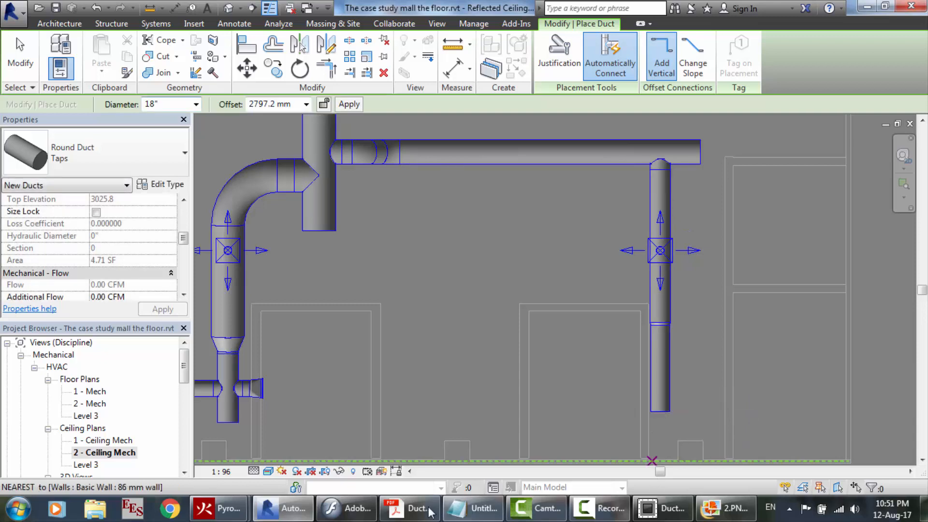
Check the grille flows in the ductwork PDF and size the first grille's duct in DuctMate with a Volume Flow of 330 cfm
click(429, 512)
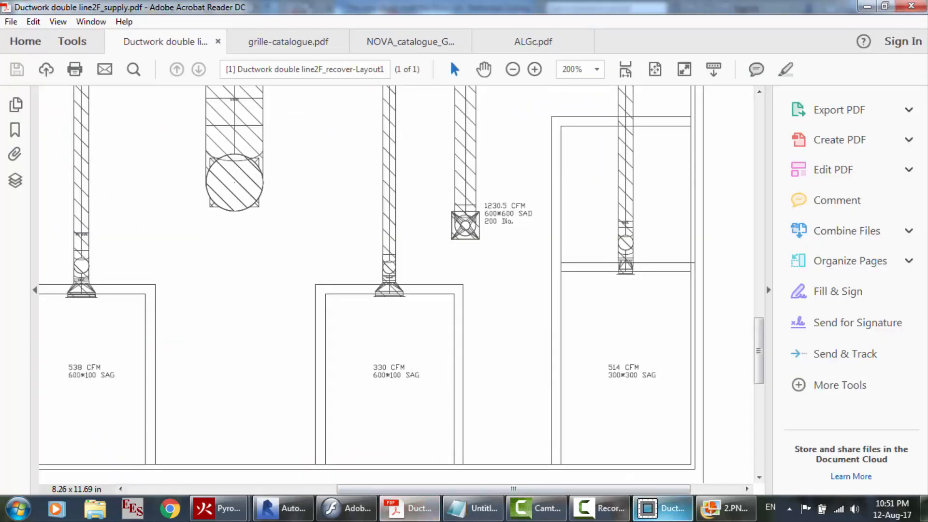
click(662, 508)
click(470, 275)
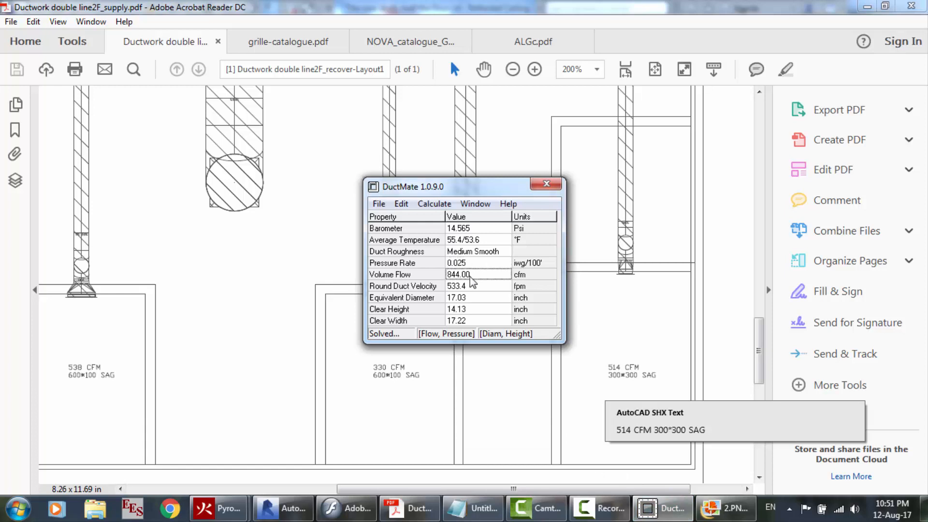
click(470, 275)
text(330)
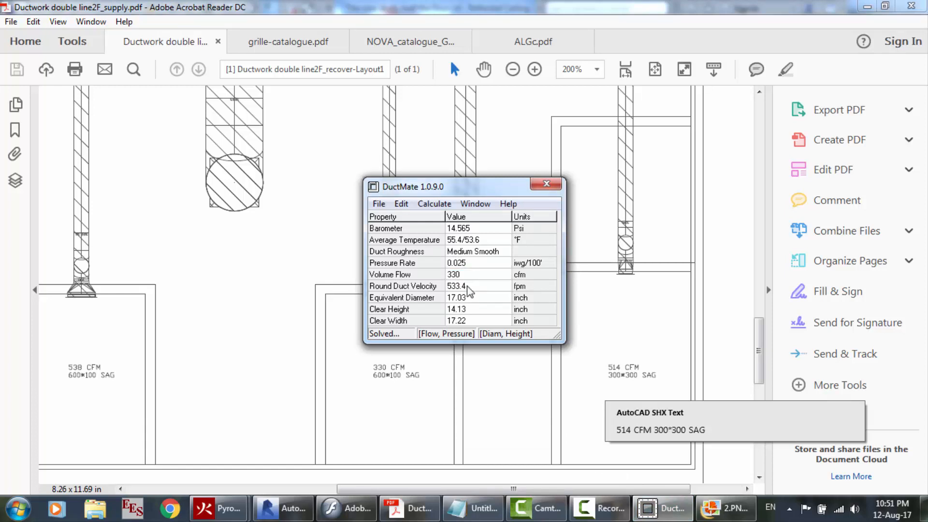
click(467, 286)
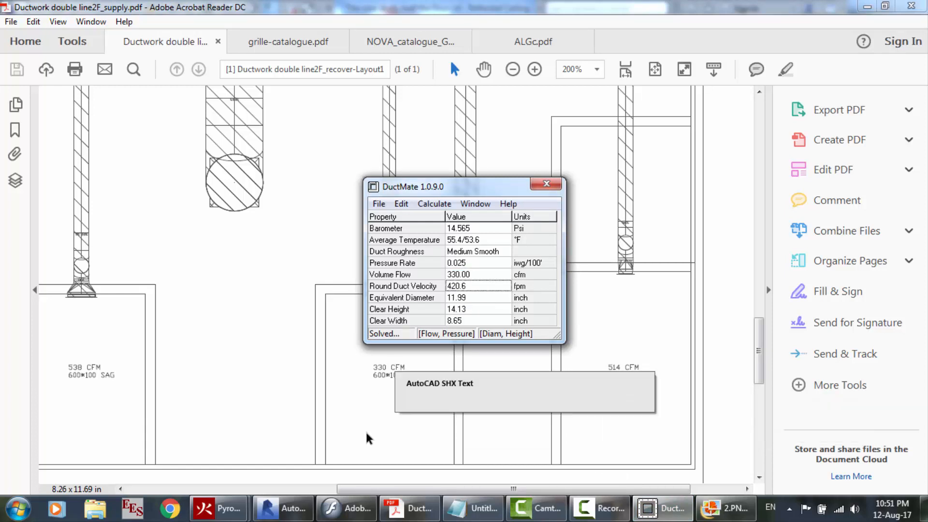
click(283, 516)
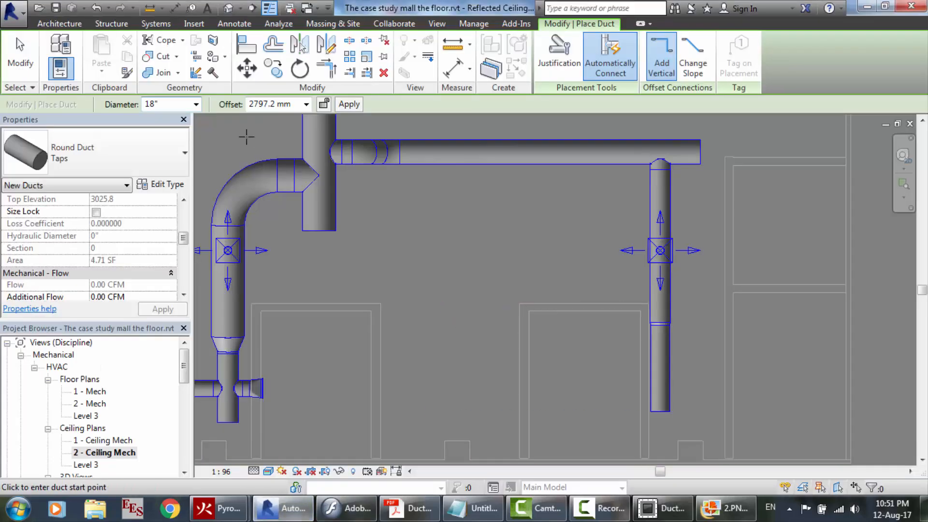
click(165, 104)
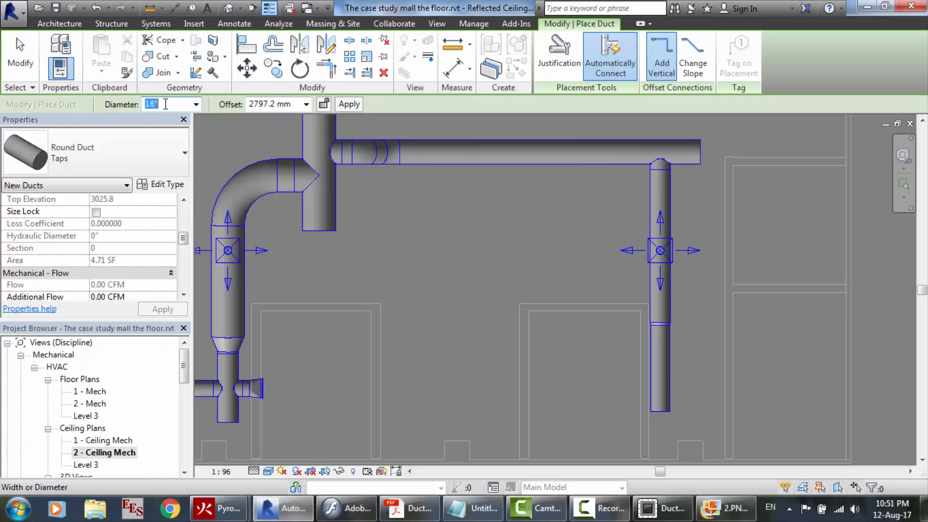
text(12)
key(Return)
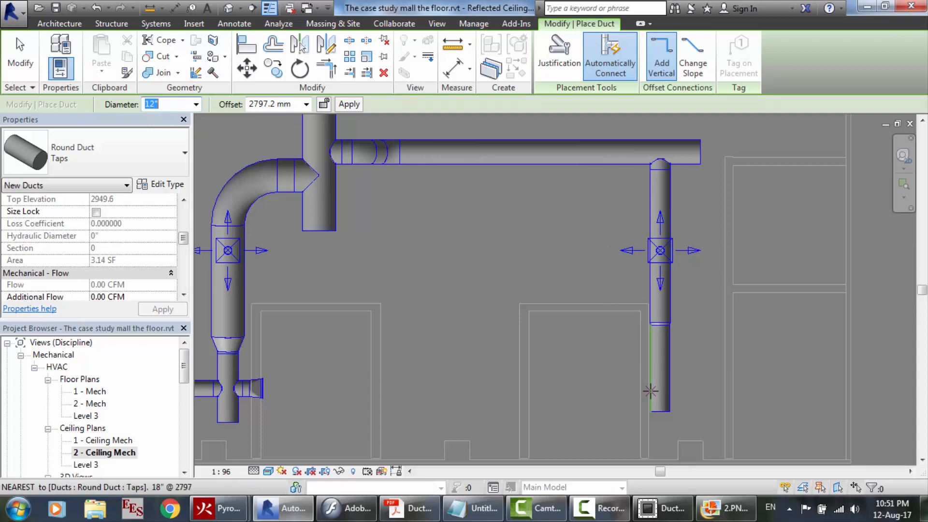
text(7)
key(Return)
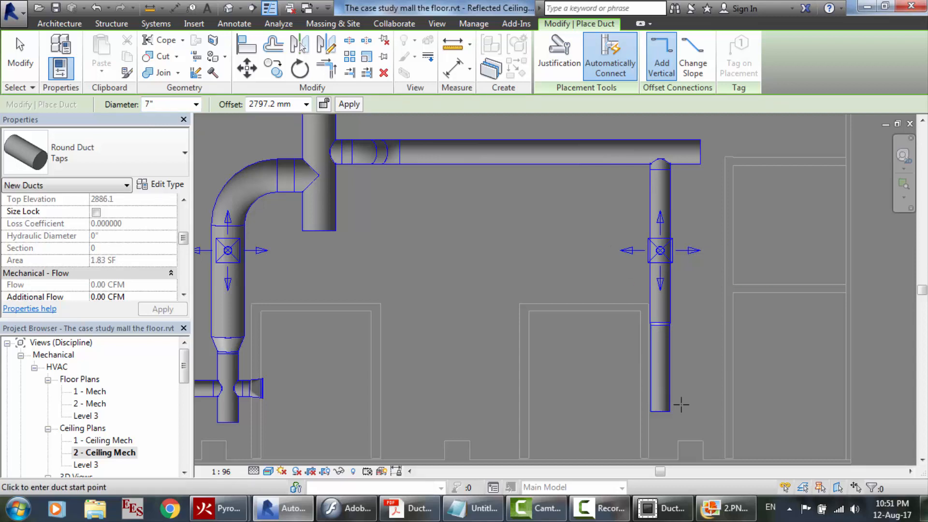
key(Escape)
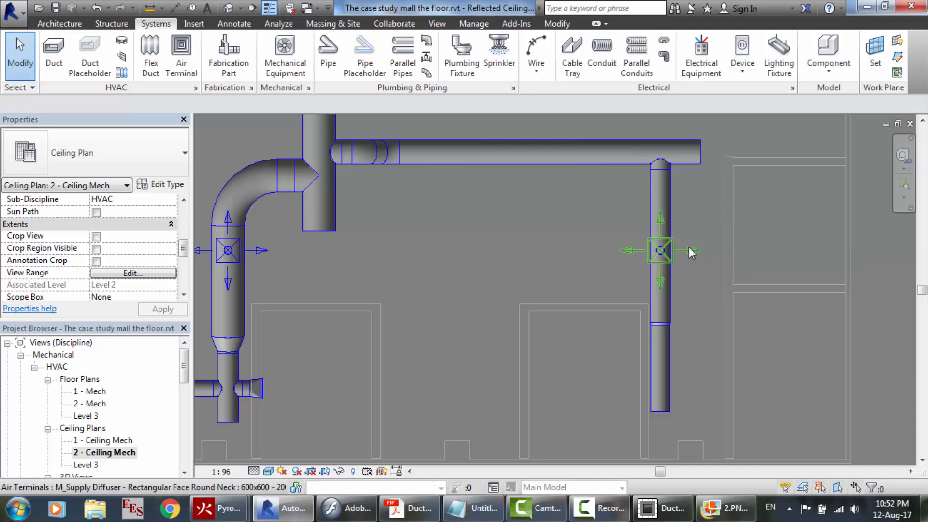
Draw a short 12" round duct in Revit, tapping off the left side of the 18" vertical duct near its open end
scroll(702, 248, up, 5)
scroll(702, 247, down, 5)
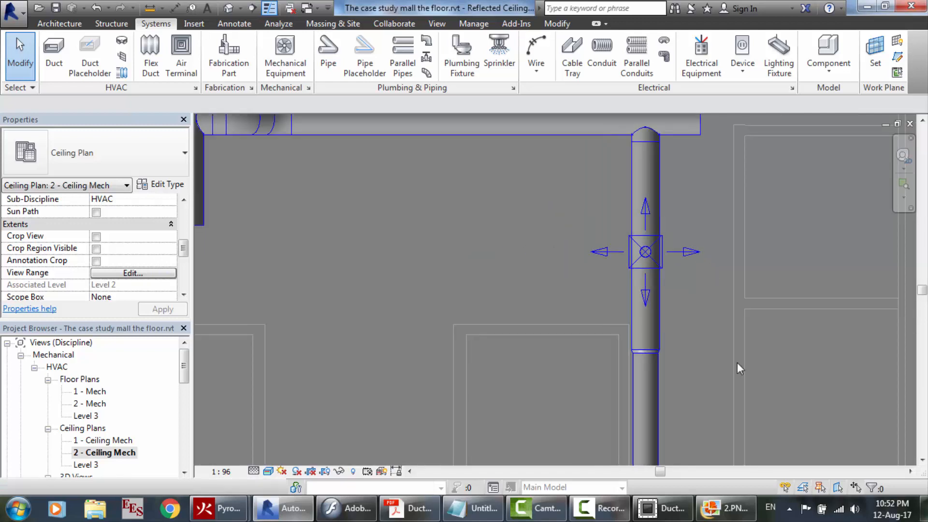
scroll(771, 476, up, 5)
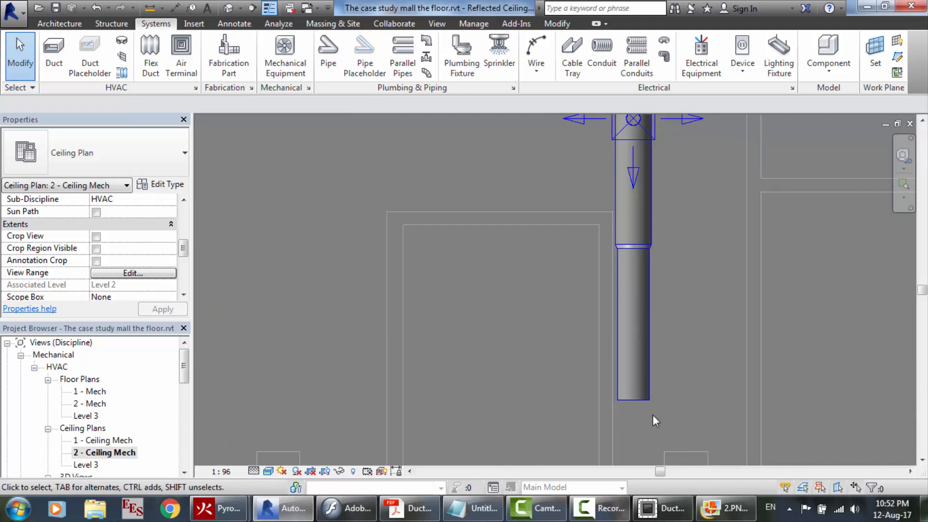
scroll(653, 415, up, 2)
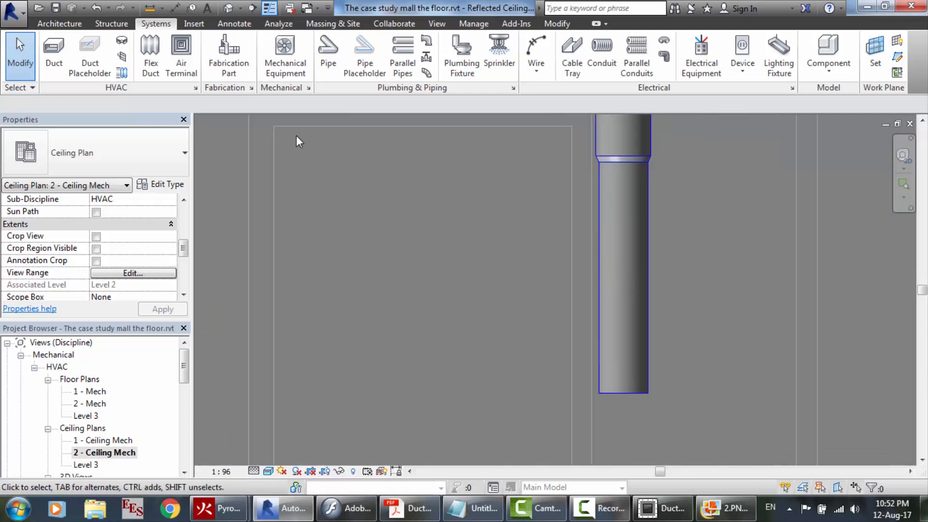
click(53, 65)
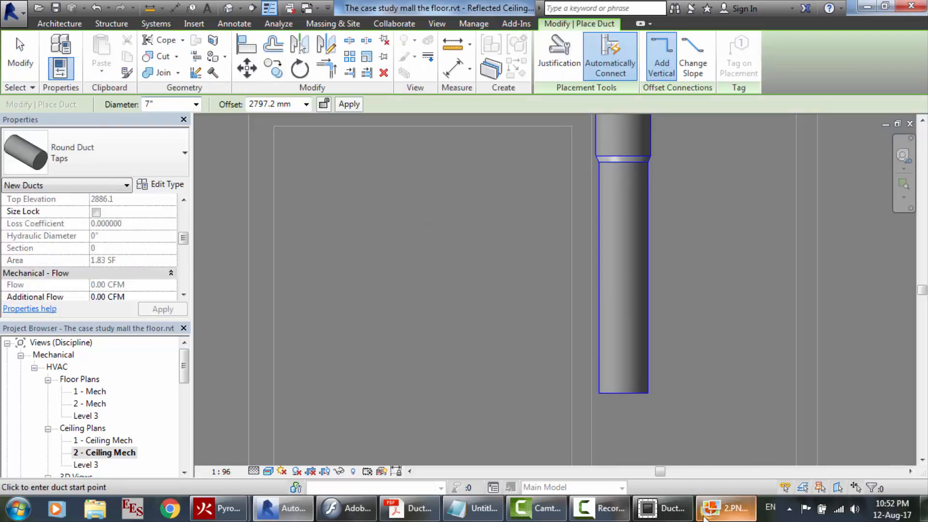
click(673, 508)
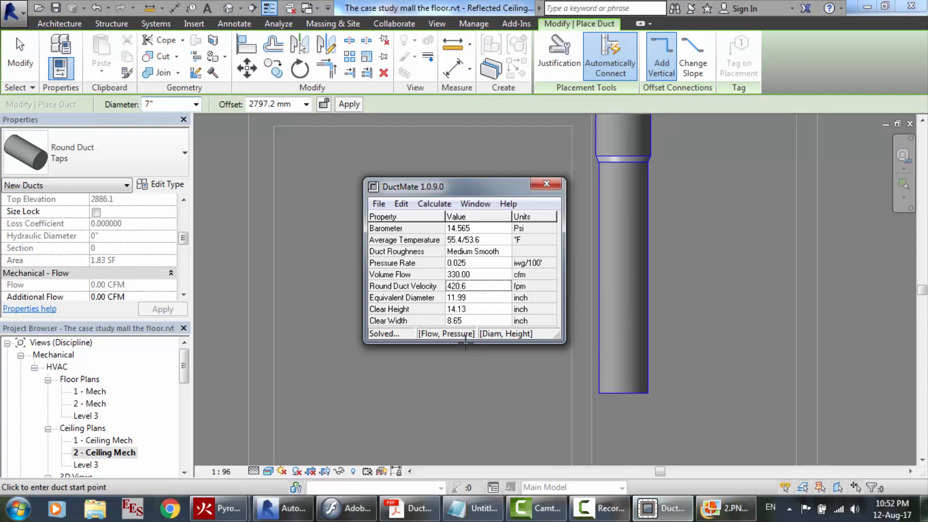
click(151, 103)
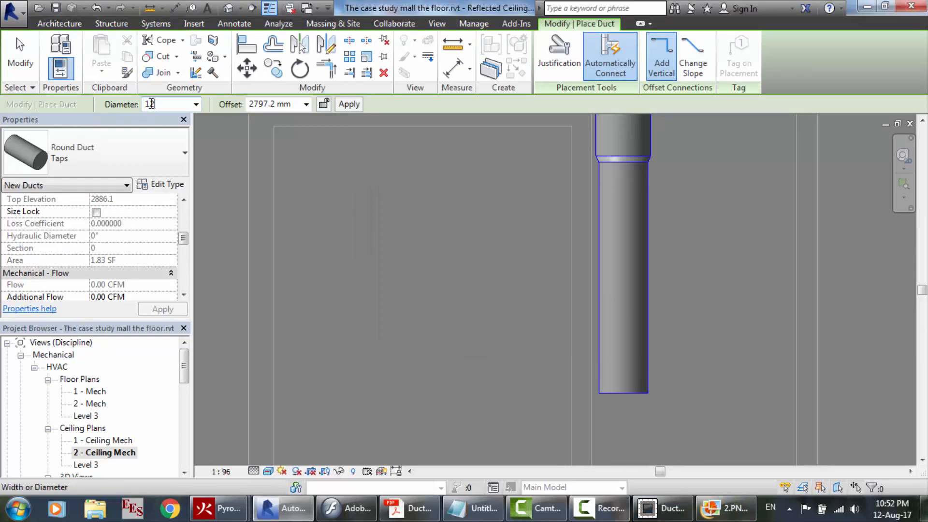
text(12)
key(Return)
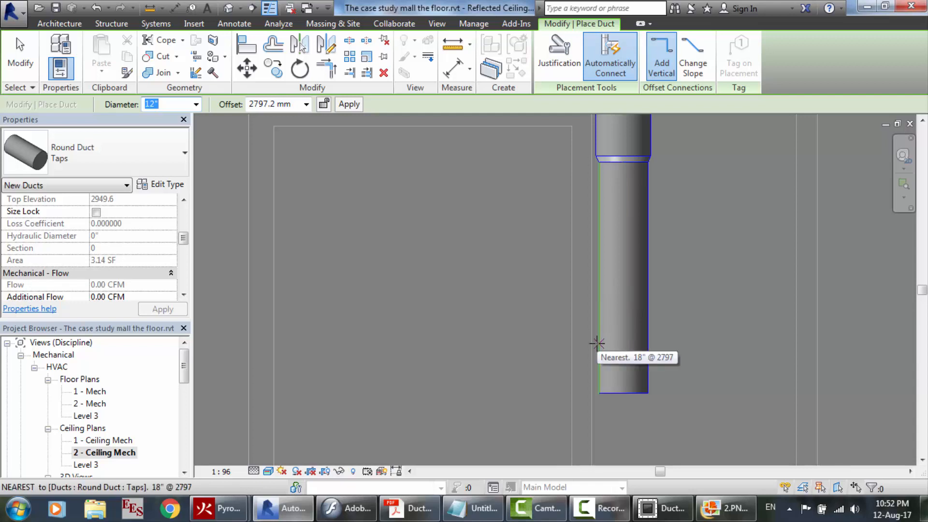
click(597, 343)
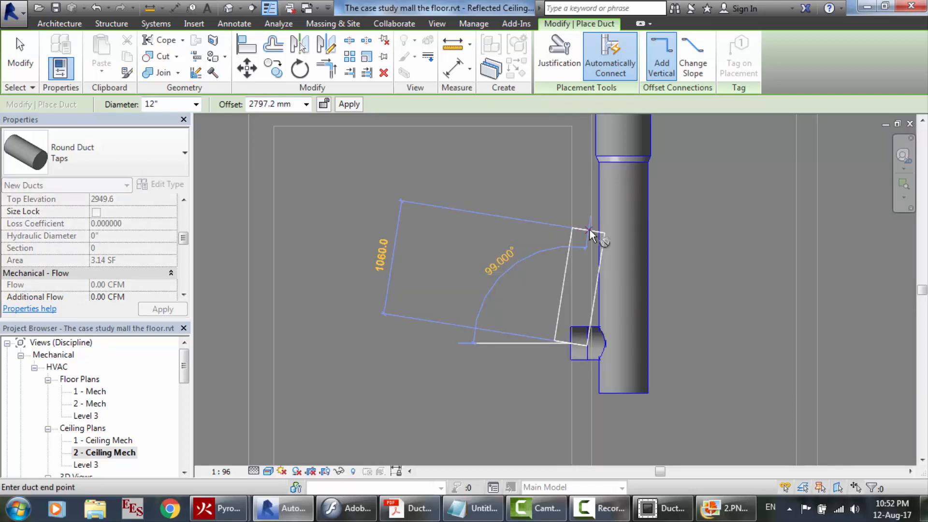
key(Escape)
Check the remaining grille's flow in the ductwork PDF and size its duct in DuctMate with a Volume Flow of 514 cfm
scroll(709, 248, down, 2)
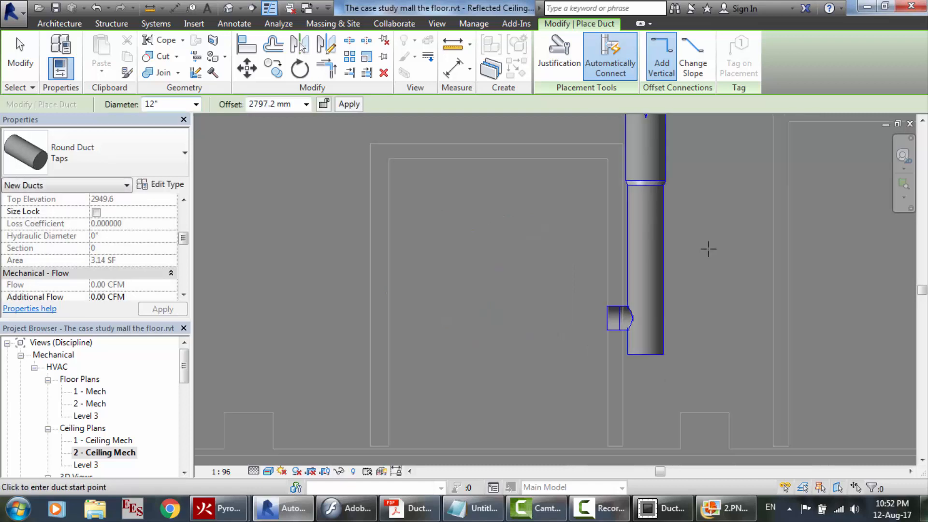
scroll(708, 249, down, 2)
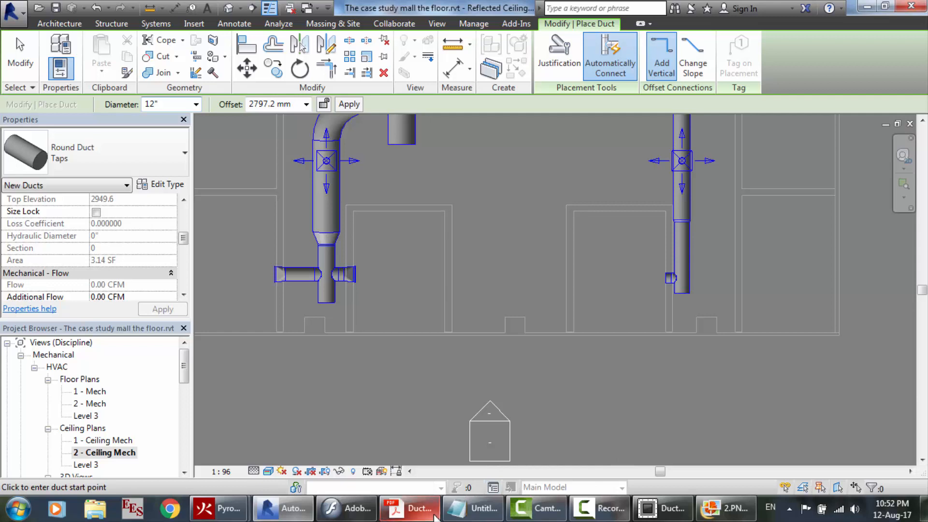
click(410, 508)
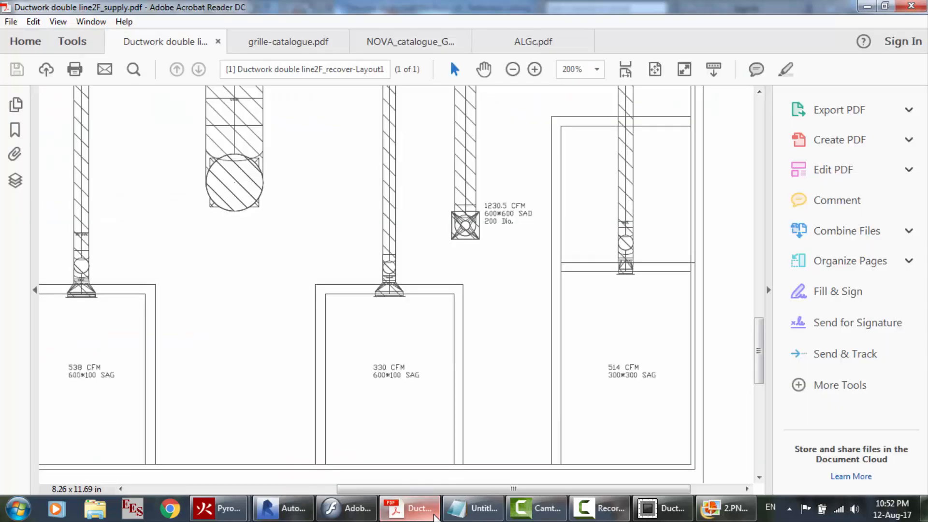
click(653, 503)
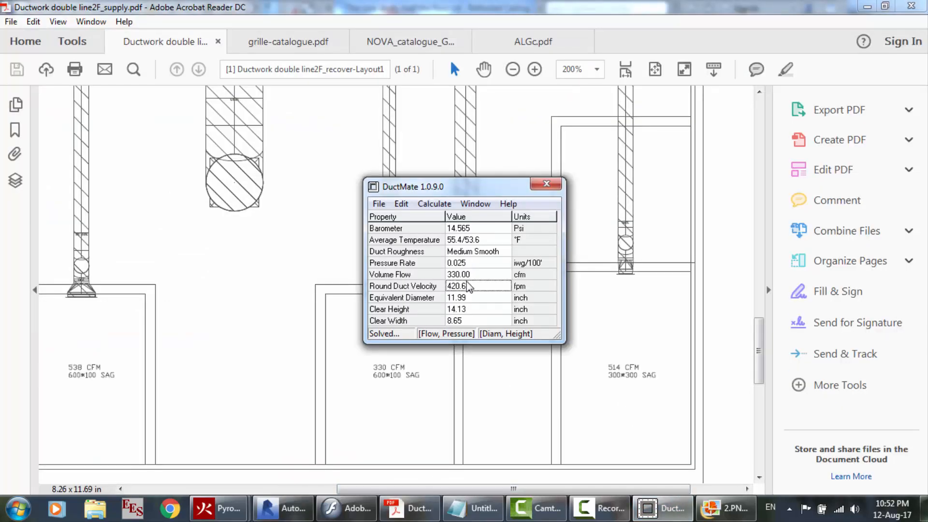
double_click(457, 286)
double_click(467, 274)
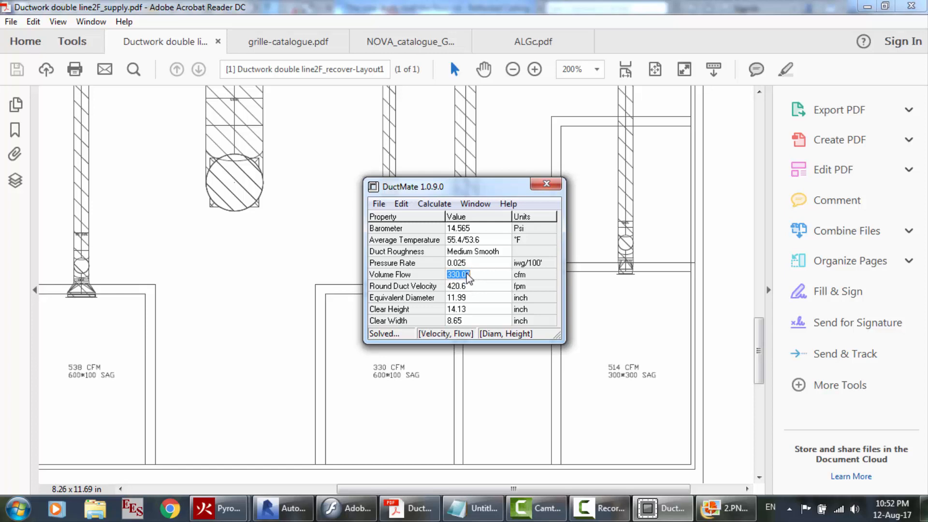
text(514)
key(Return)
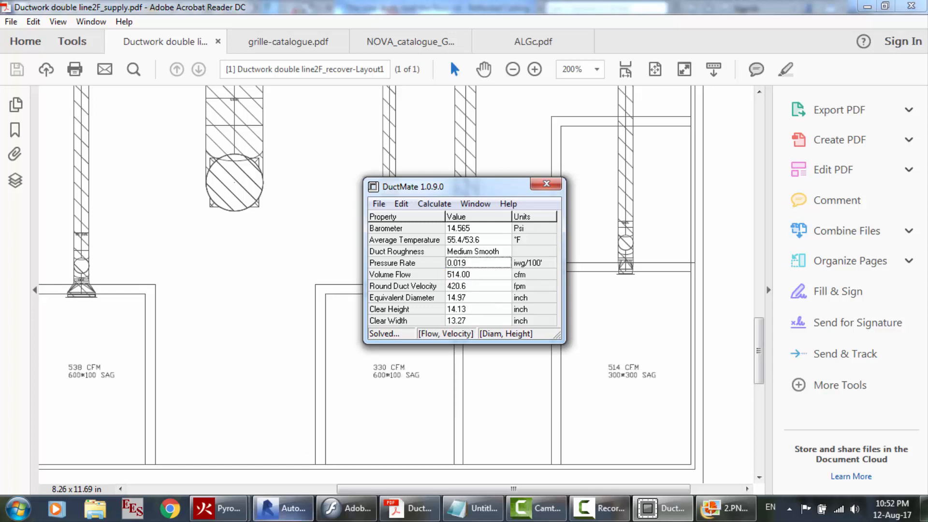
In Revit, draw a 16" round duct from the right side of the 18" vertical duct, opposite the 12" branch, ending at the adjacent wall's far face
click(280, 508)
scroll(743, 274, up, 3)
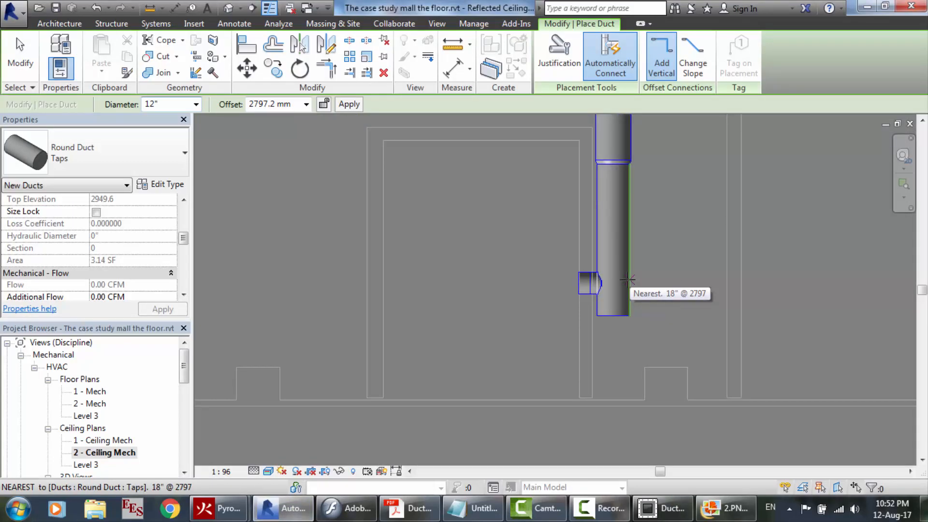
click(161, 104)
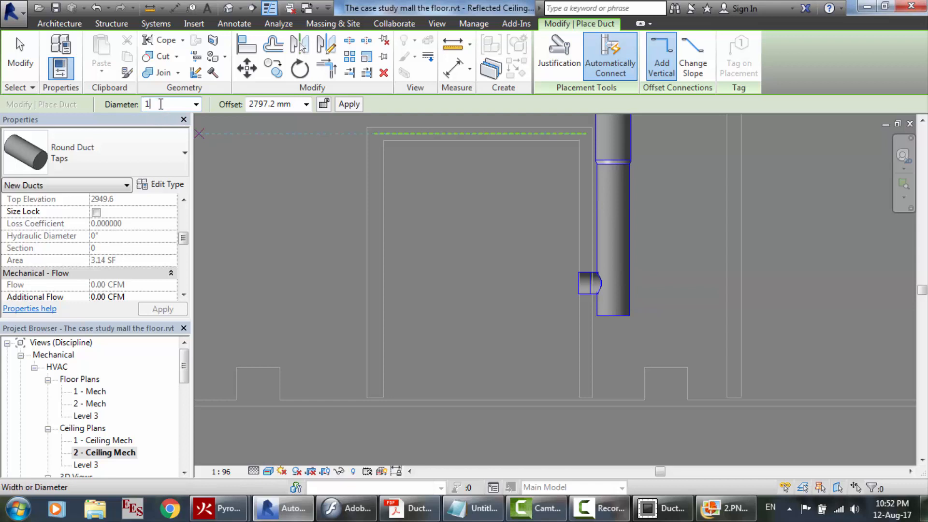
text(16)
key(Return)
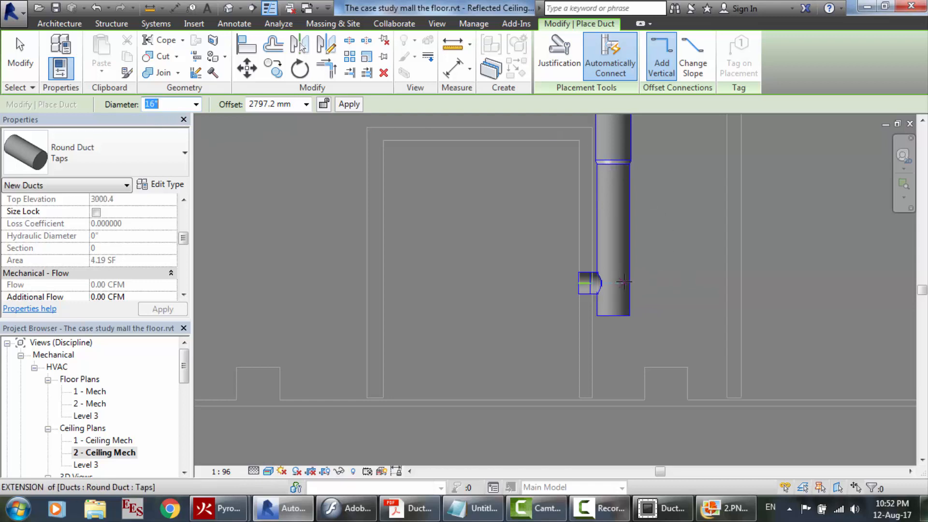
click(629, 282)
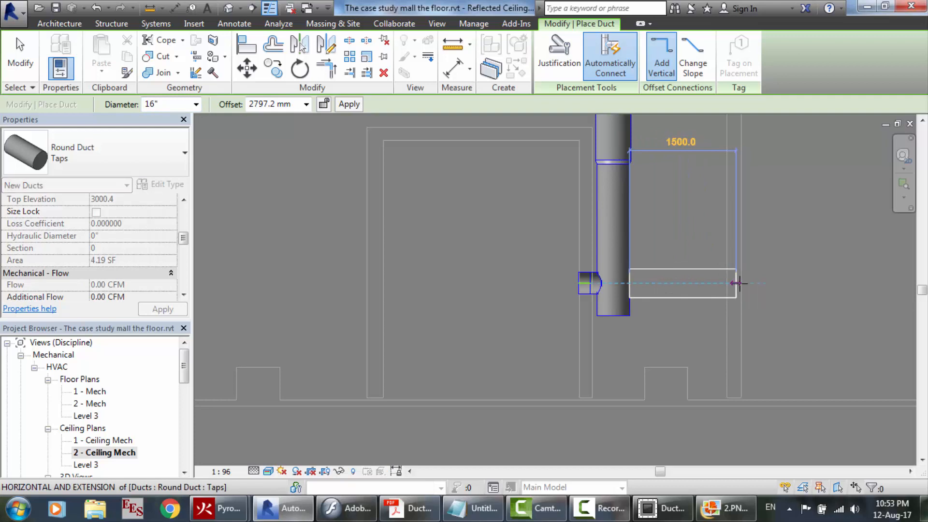
click(743, 283)
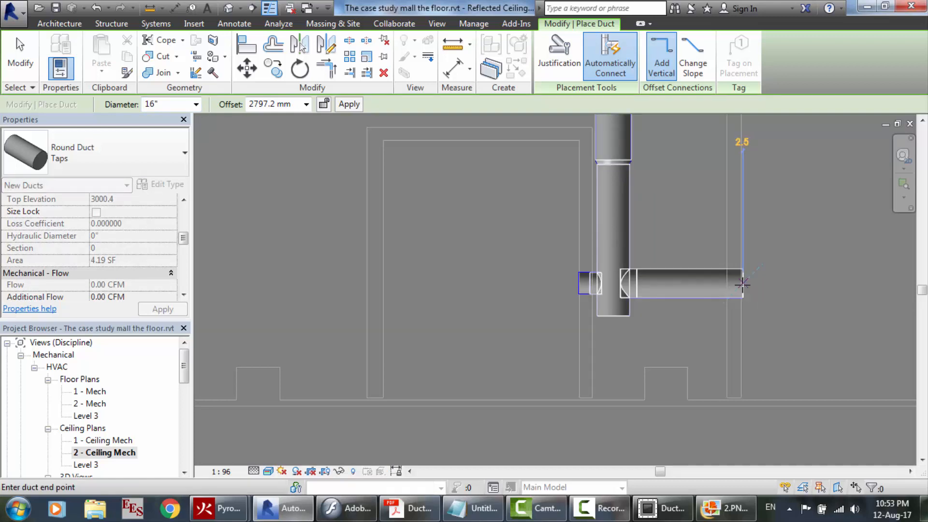
key(Escape)
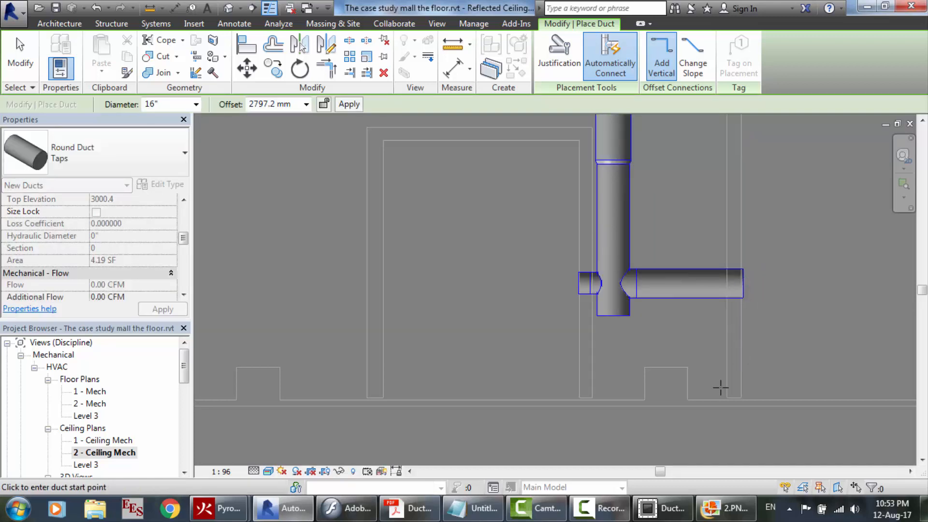
scroll(723, 315, down, 4)
key(Escape)
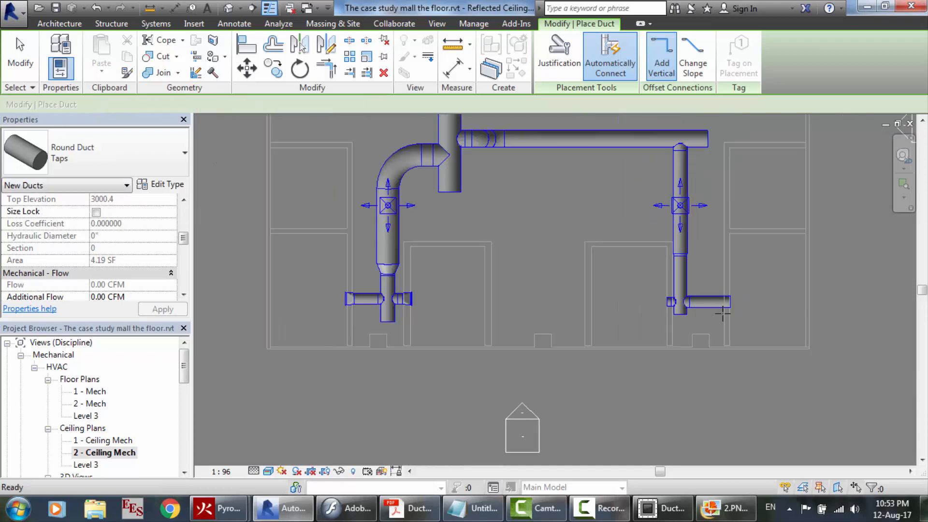
Examine the second-floor supply duct layout and the open ends of the two new grille branches
scroll(895, 280, down, 1)
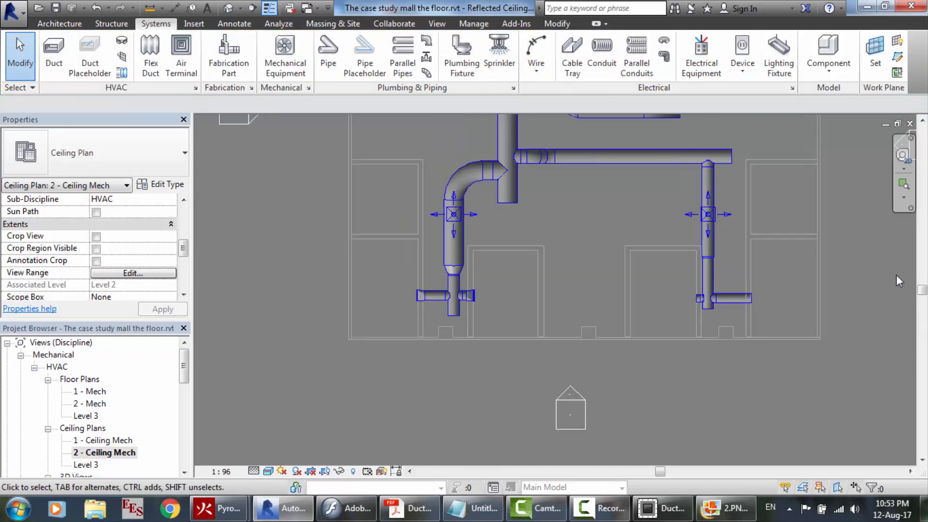
scroll(898, 281, up, 3)
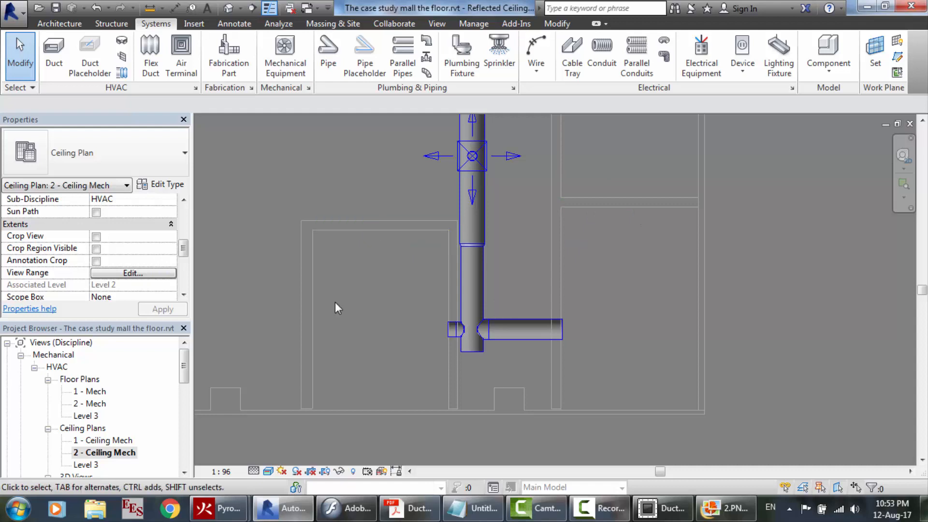
scroll(477, 248, down, 5)
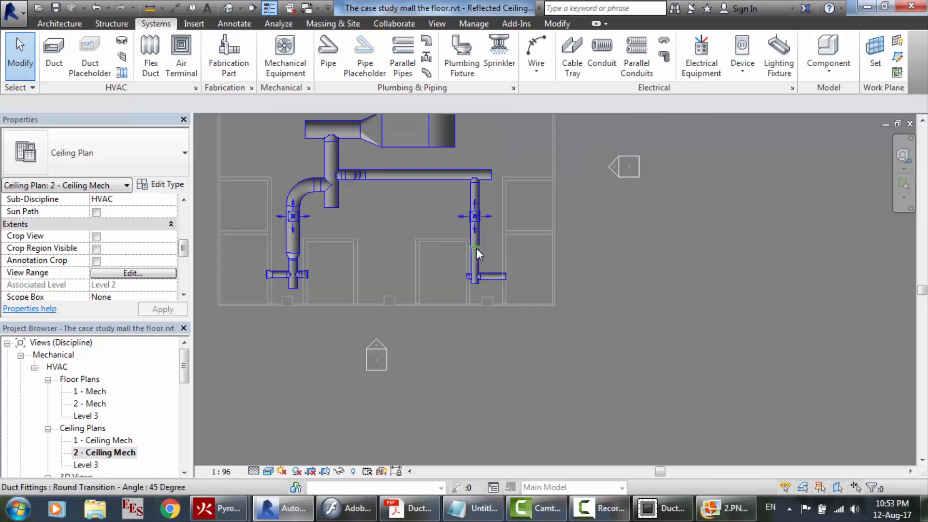
scroll(410, 156, up, 2)
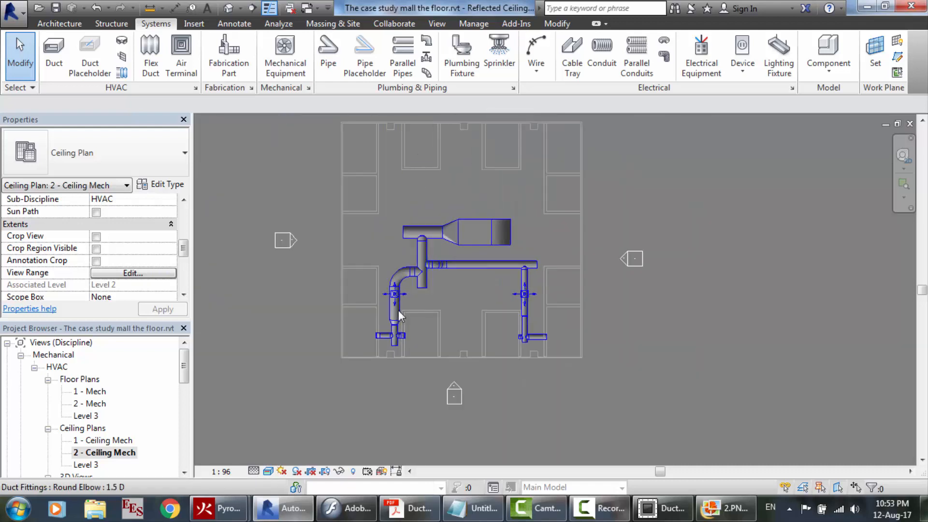
scroll(399, 309, up, 3)
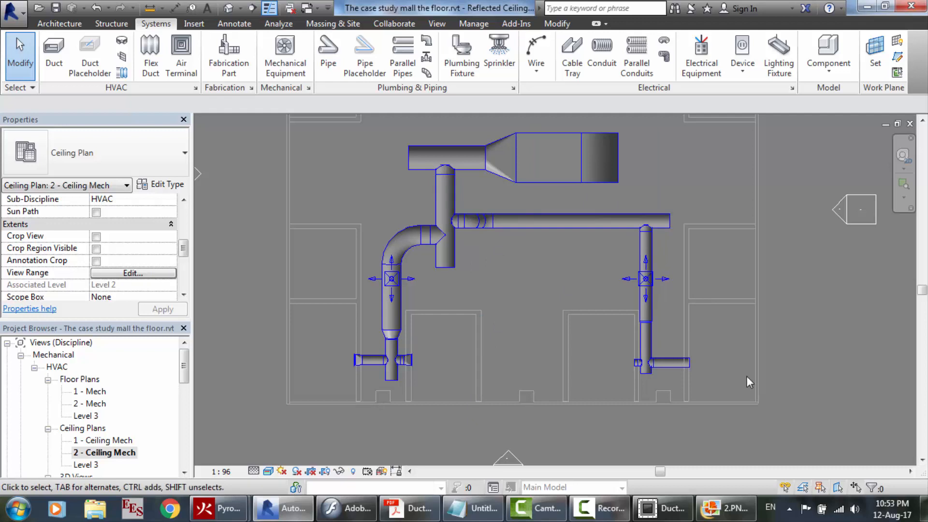
scroll(753, 381, up, 5)
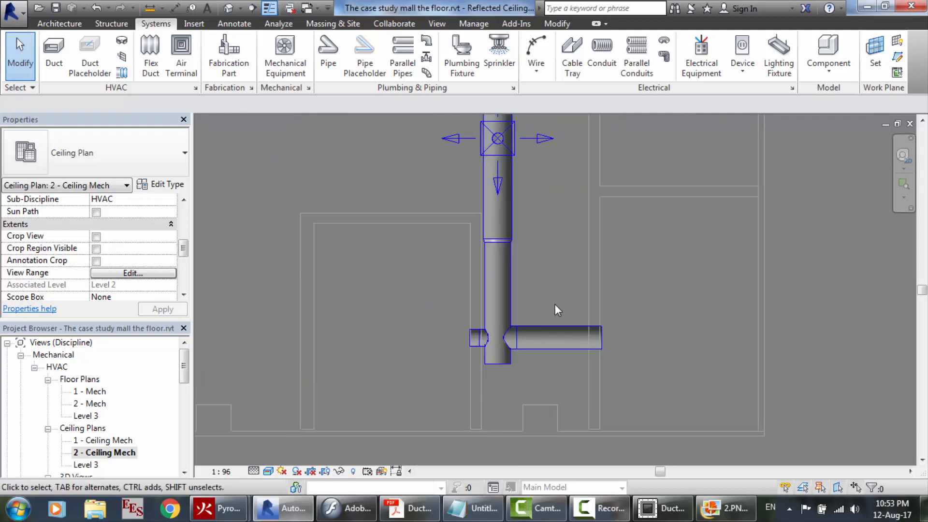
scroll(628, 353, up, 3)
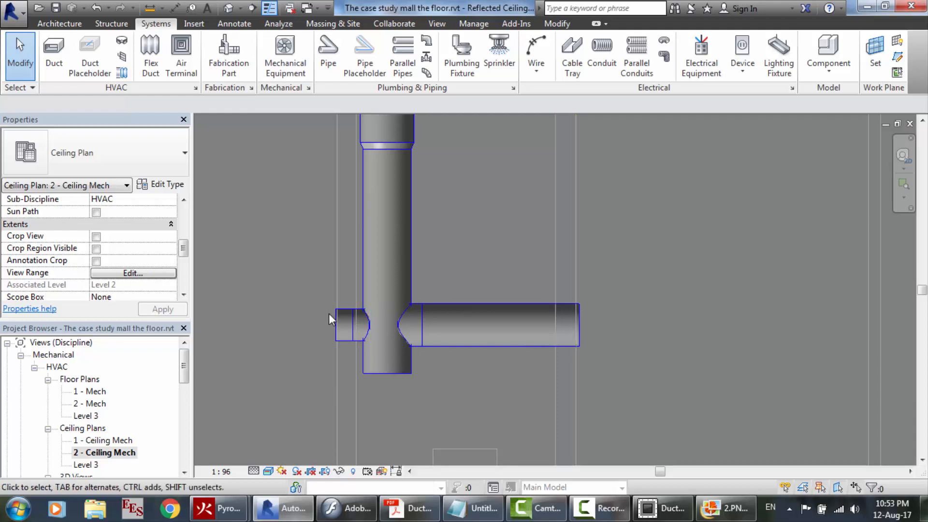
scroll(320, 327, up, 3)
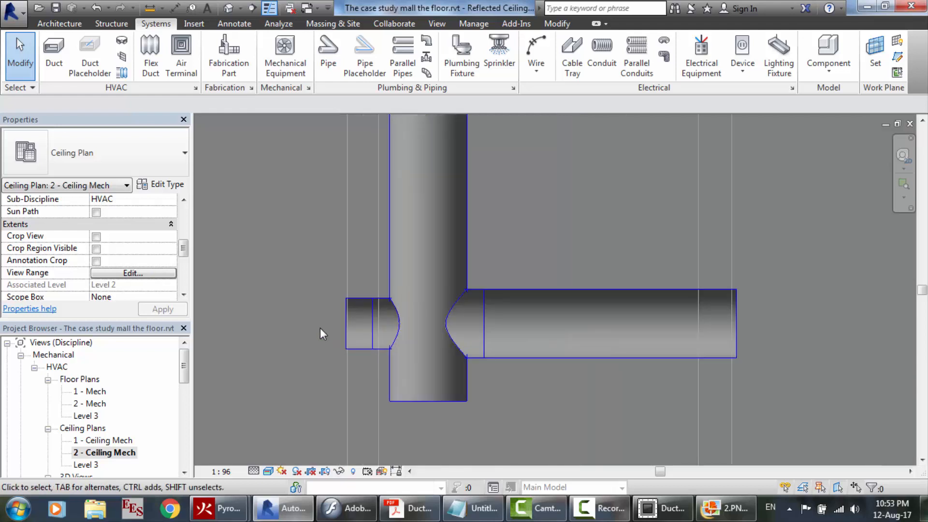
click(187, 210)
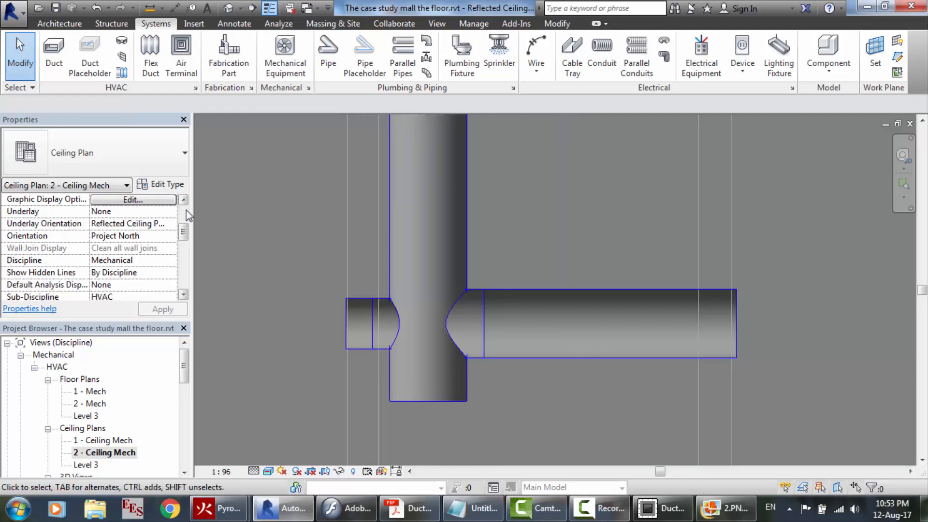
Check the 12" branch's grille flow in the ductwork PDF, its m³/hour conversion from 330 cfm, and the ALG grille airflow table
click(354, 325)
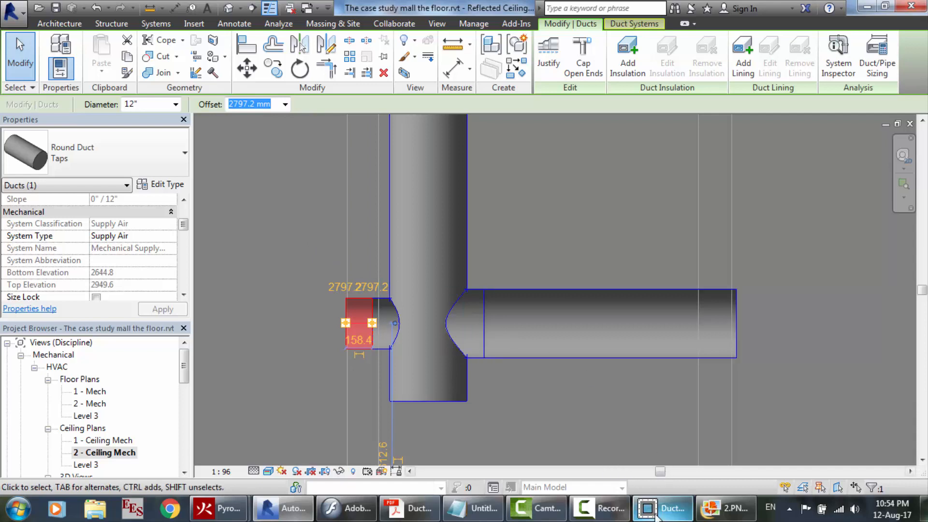
click(408, 508)
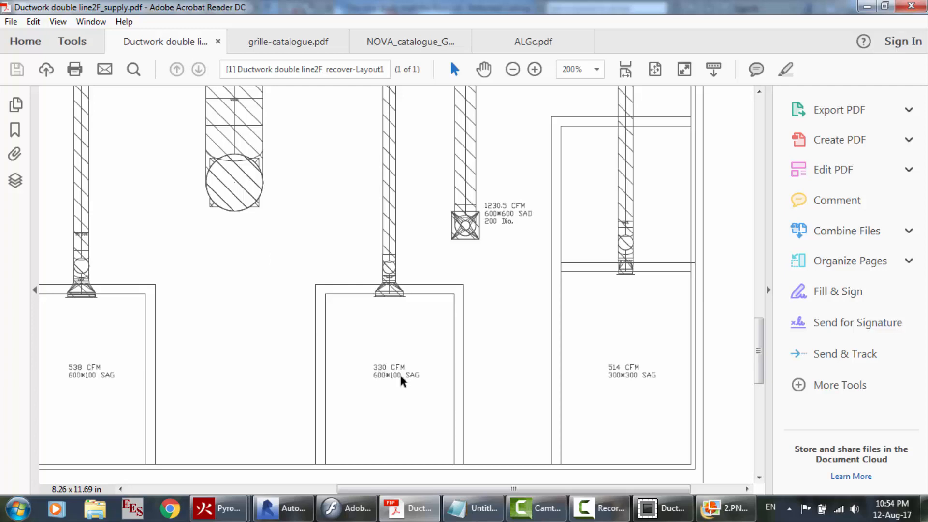
click(347, 508)
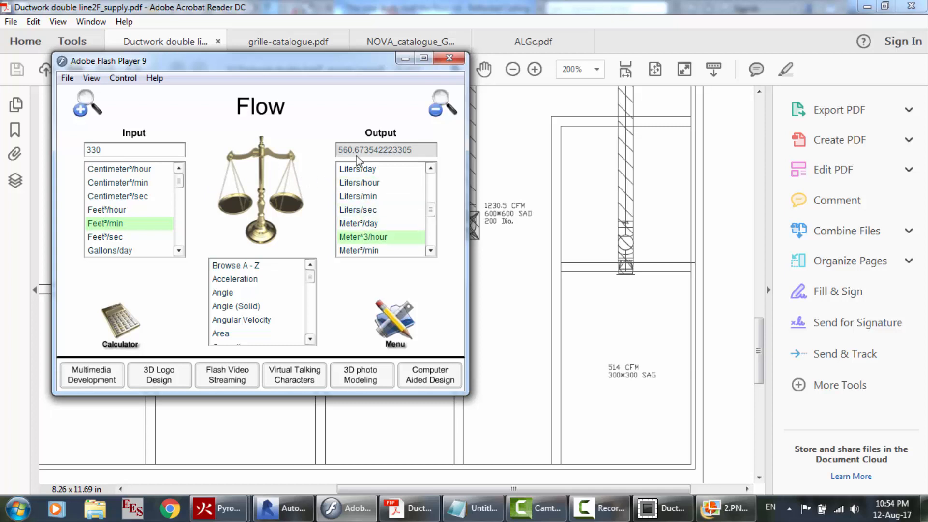
click(411, 508)
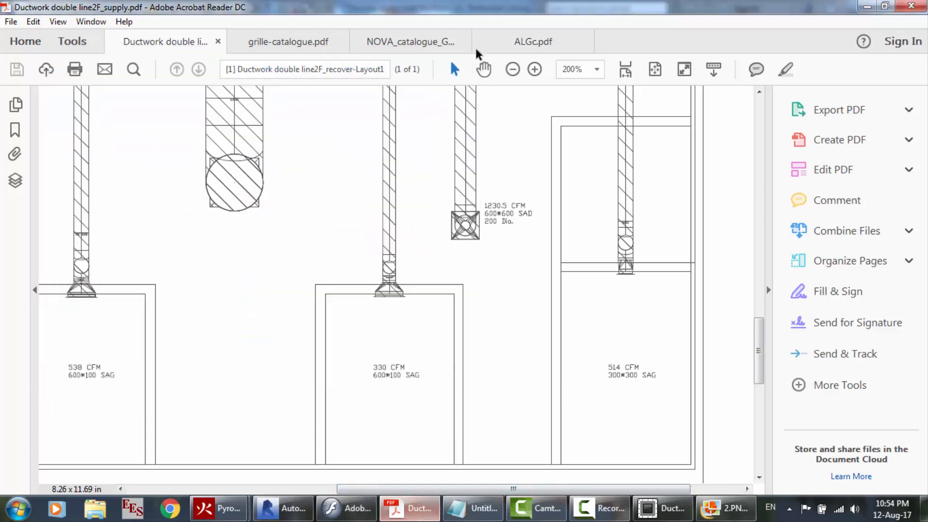
click(534, 41)
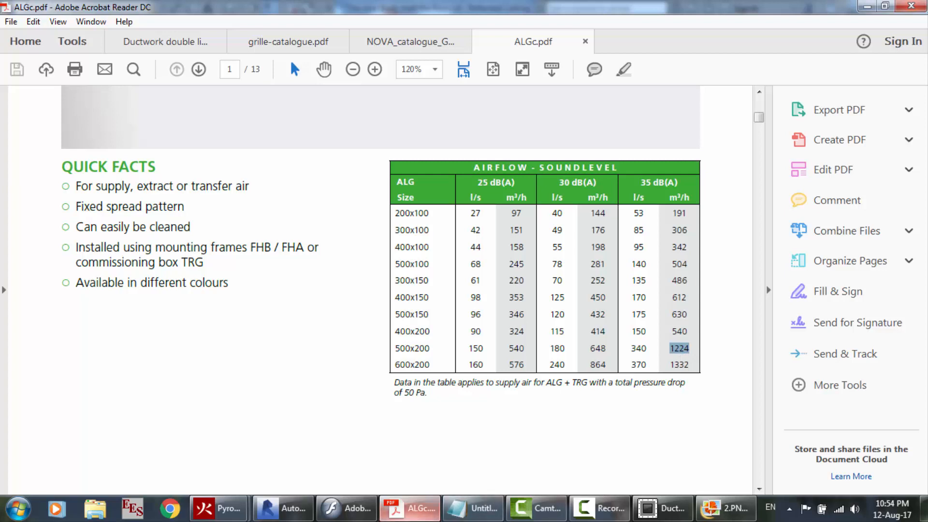
click(163, 47)
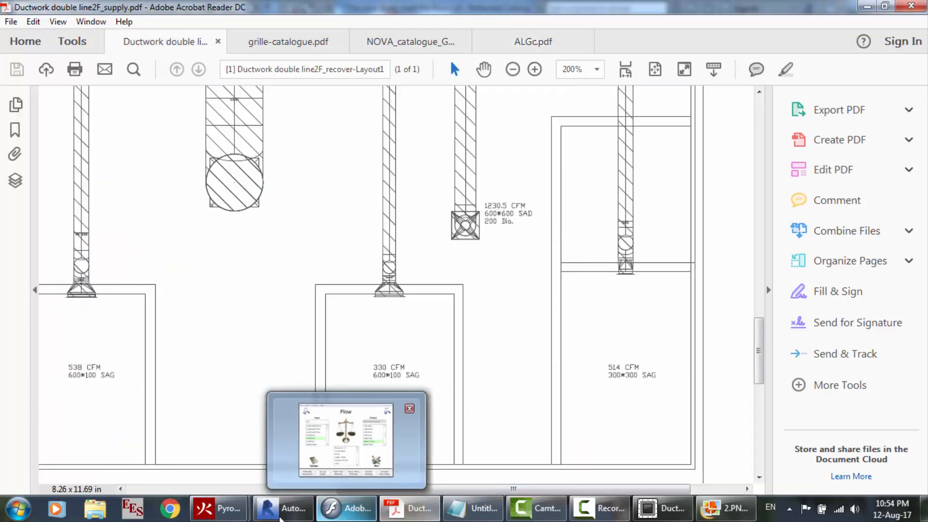
In Revit, try to place a 500x200 mm perforated supply grille on the open end of the short 12" branch
click(284, 508)
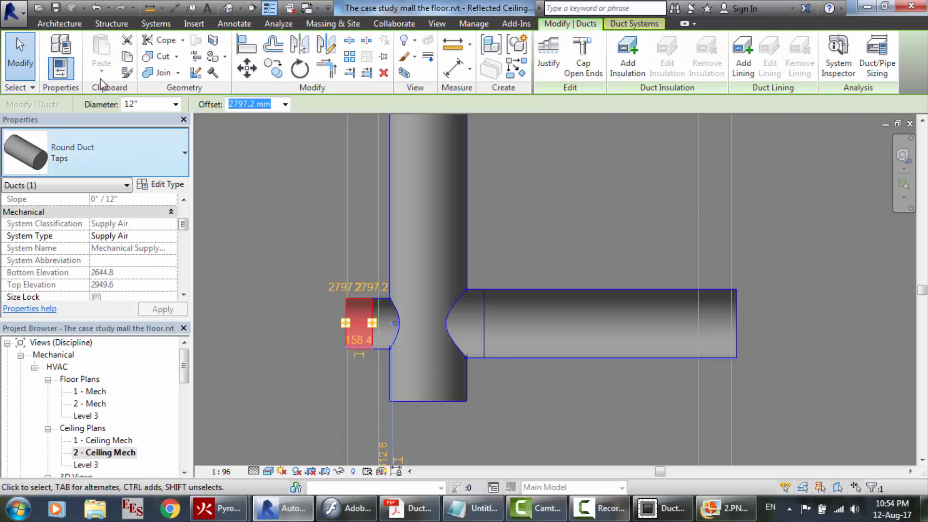
click(163, 28)
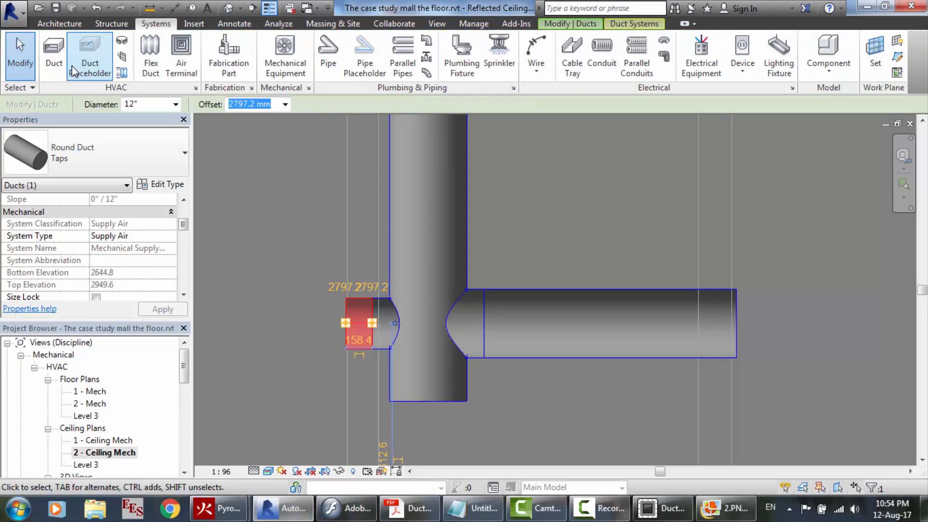
click(169, 72)
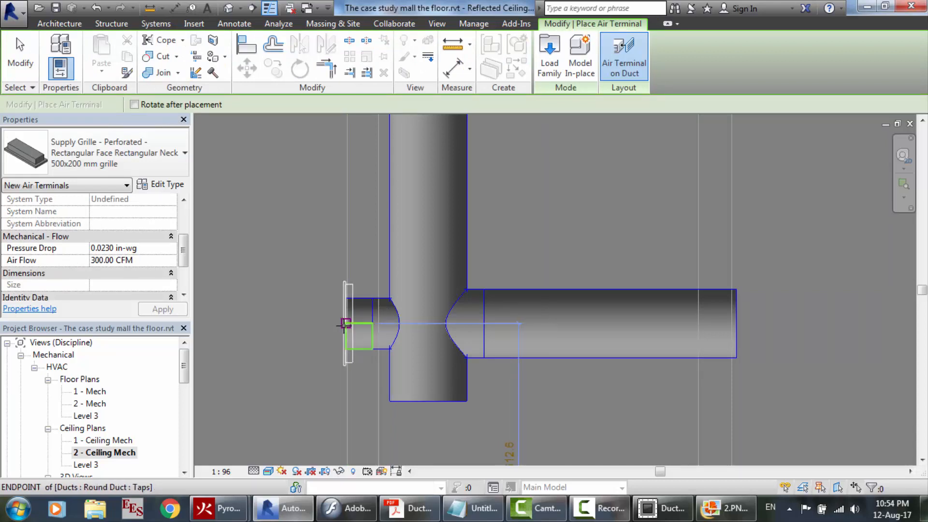
click(344, 324)
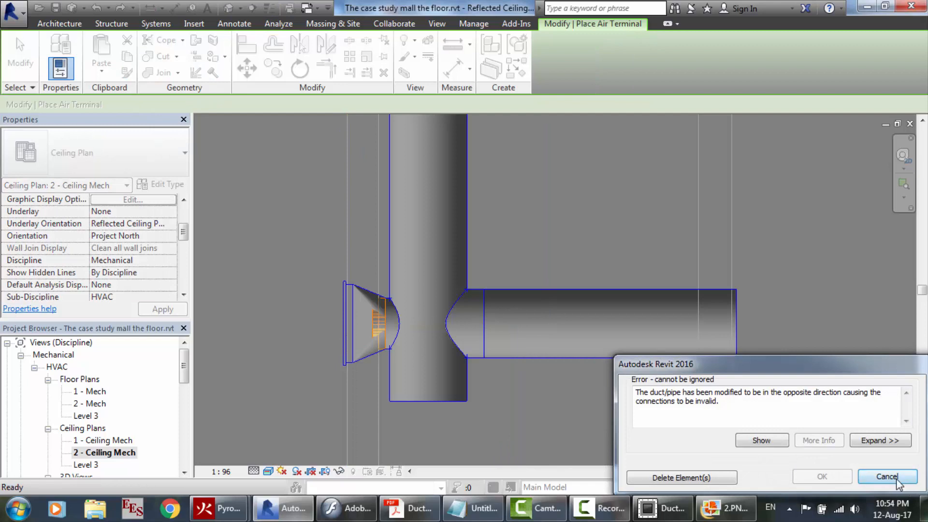
click(888, 477)
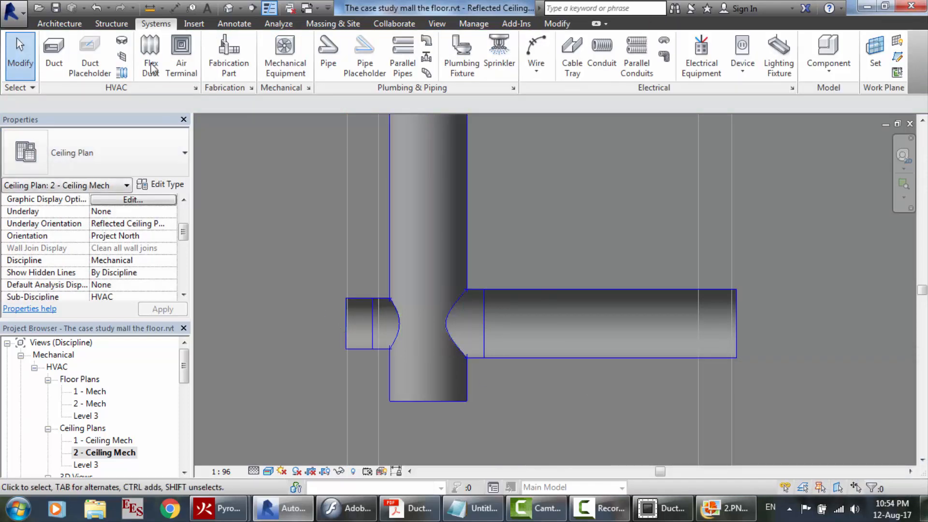
Retry placing the 500x200 mm supply grille on the 12" branch's open end, cycling its placement basepoint first
click(186, 70)
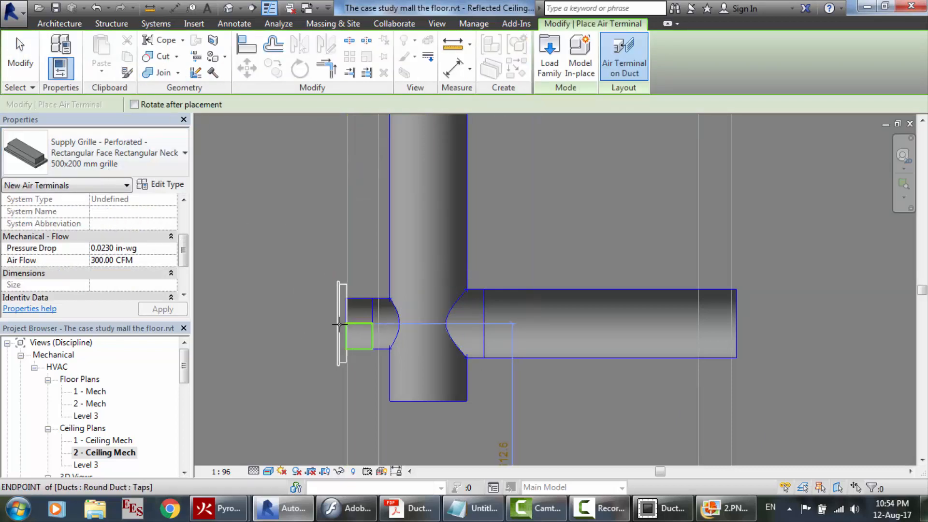
scroll(344, 323, up, 4)
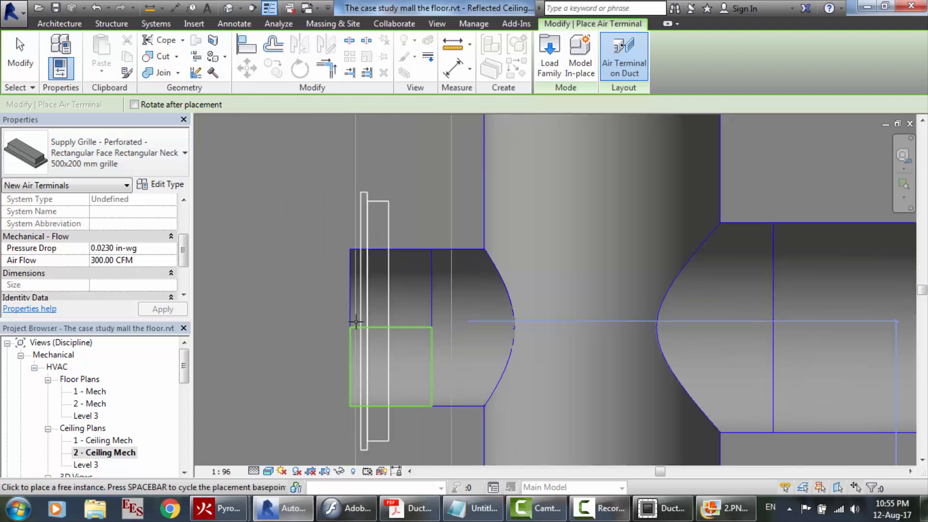
key(space)
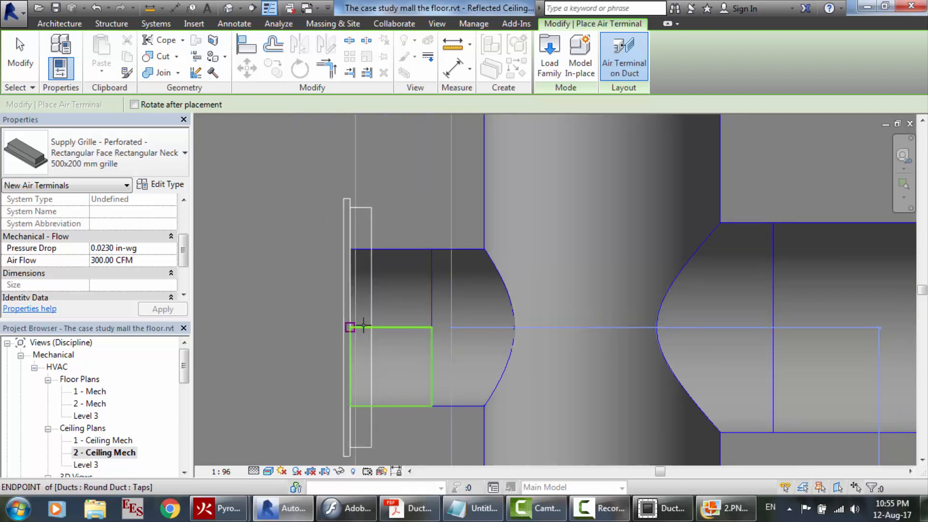
click(363, 325)
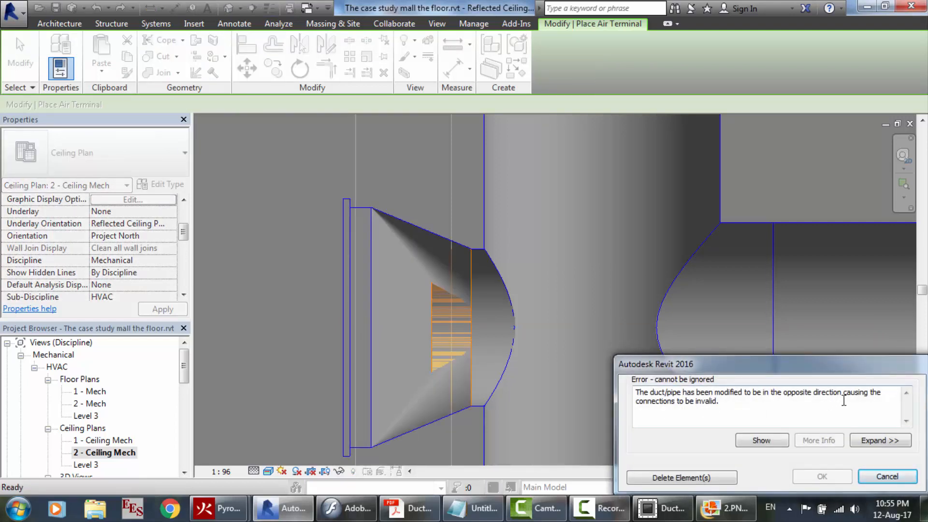
click(887, 476)
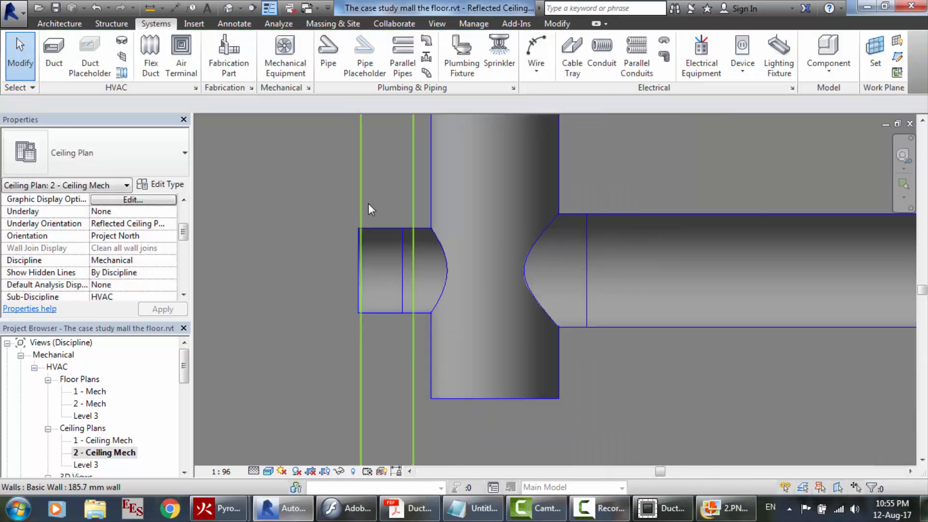
Place a 500x200 mm perforated supply grille on the open end of the longer round branch opposite the 12" stub
scroll(367, 232, down, 3)
scroll(312, 187, up, 2)
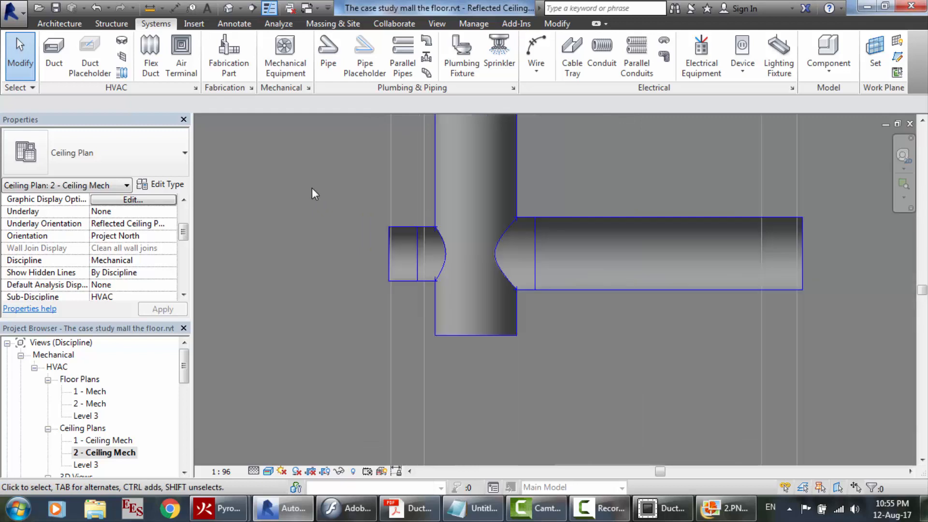
scroll(312, 188, down, 4)
scroll(624, 153, up, 3)
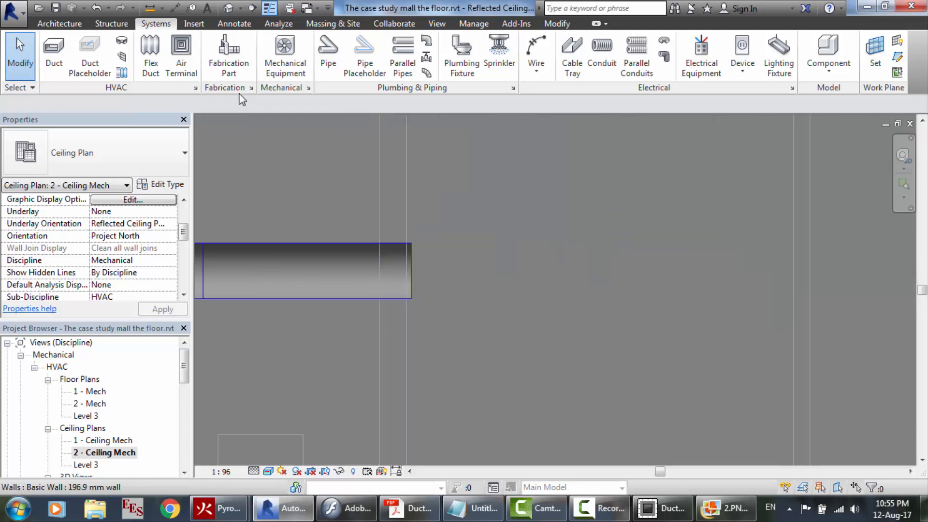
click(181, 51)
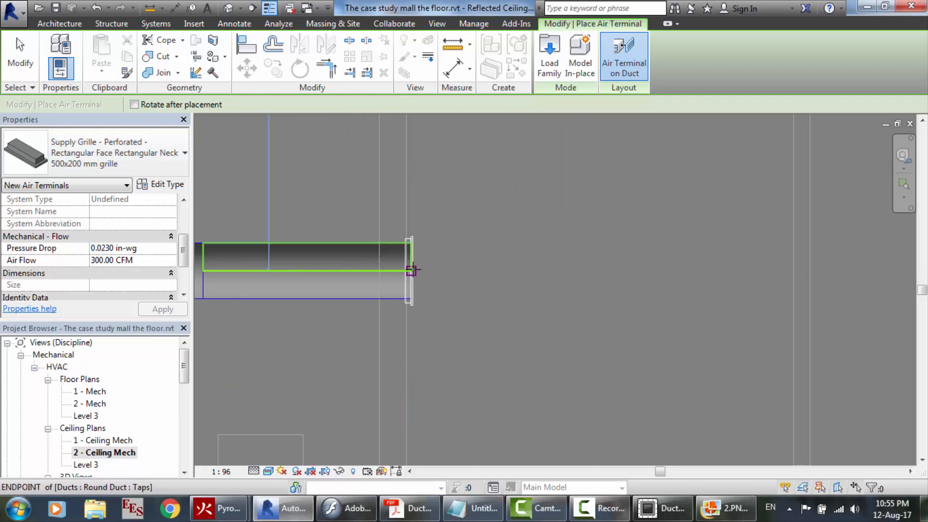
click(411, 270)
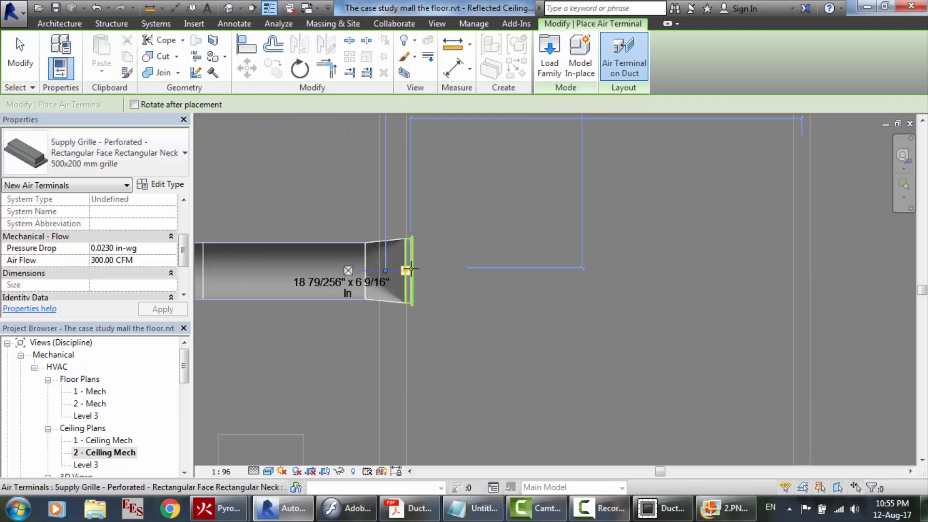
Try to place the same 500x200 mm supply grille on the open end of the short 12" branch
scroll(524, 228, down, 4)
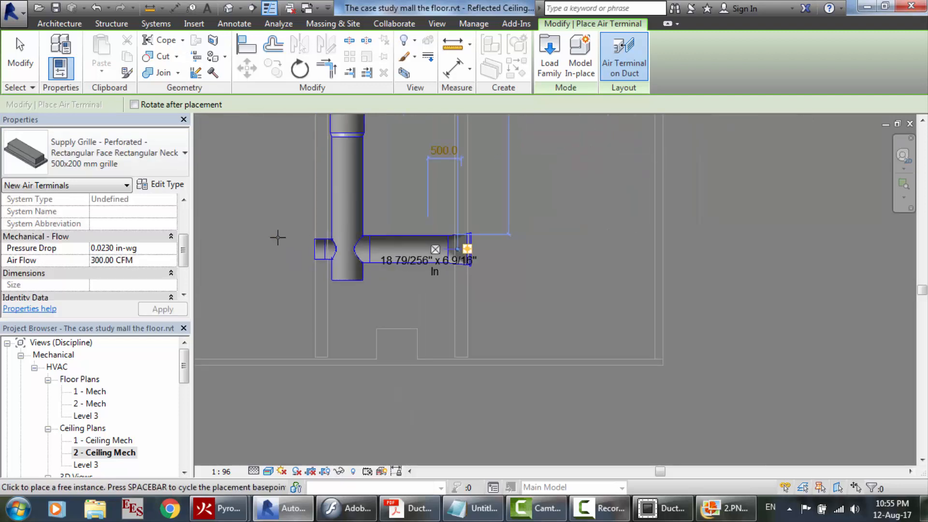
scroll(278, 237, up, 4)
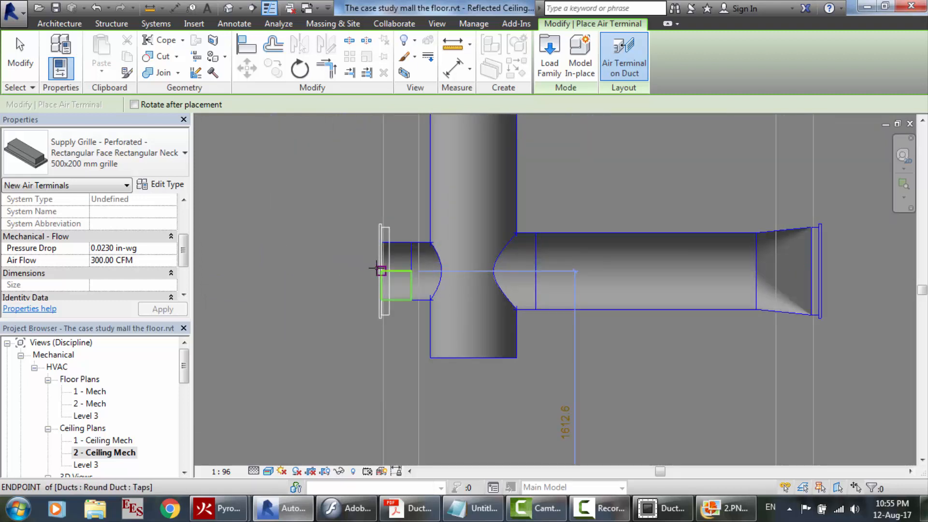
click(377, 268)
key(Escape)
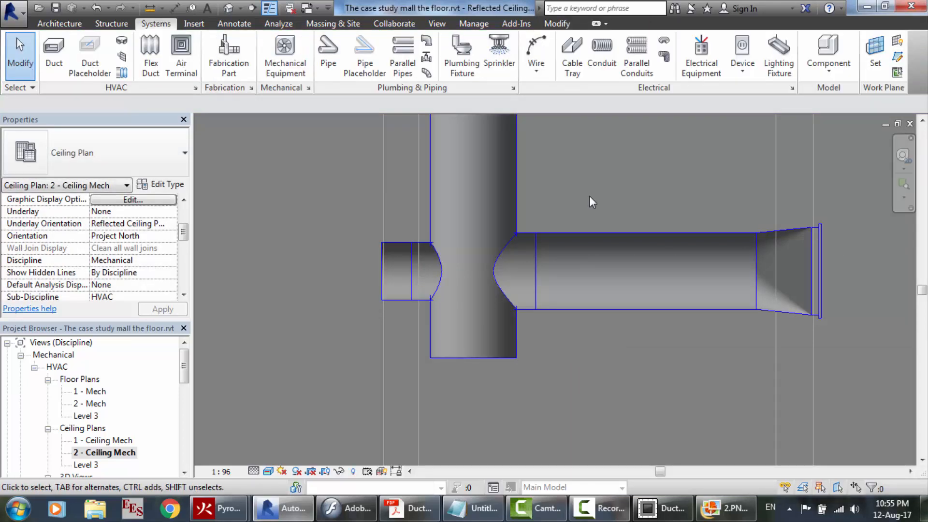
Check the available perforated supply grille sizes and the type dimensions of the 500x200 mm grille
click(407, 268)
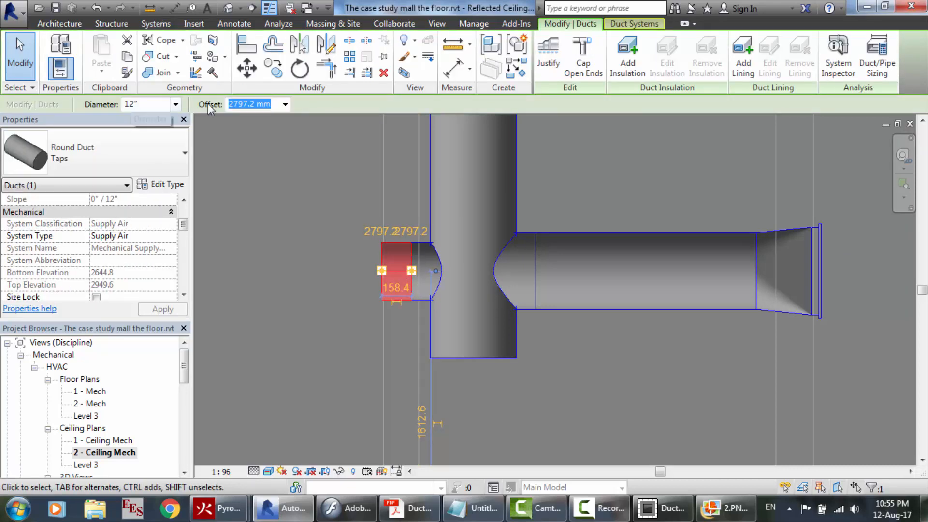
click(155, 23)
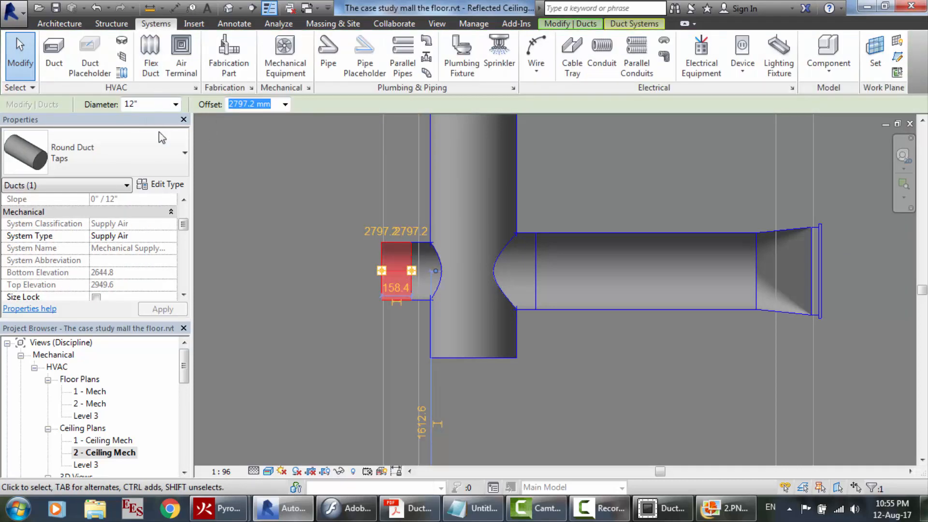
click(184, 58)
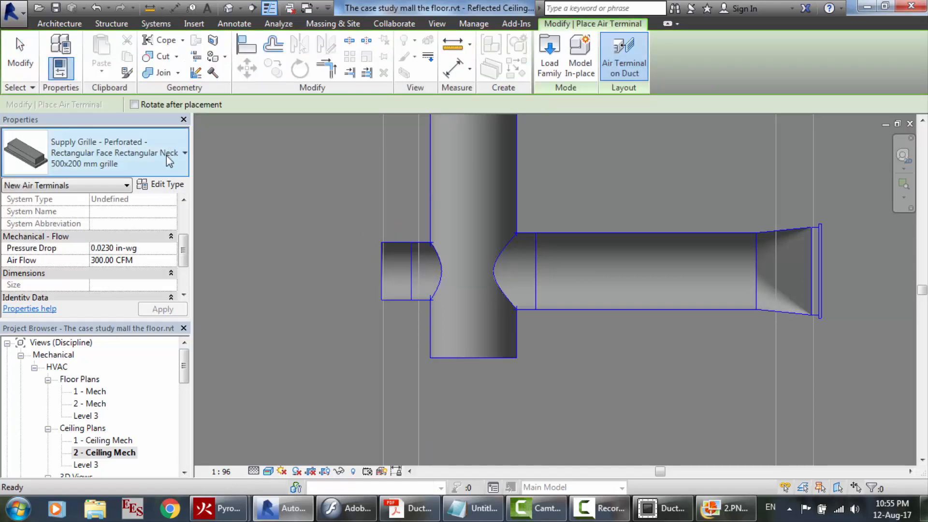
click(167, 155)
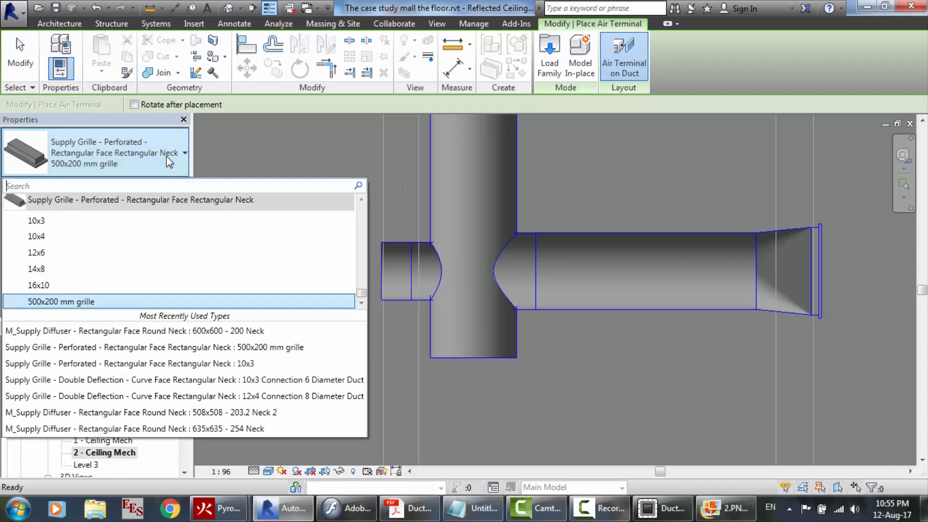
click(184, 150)
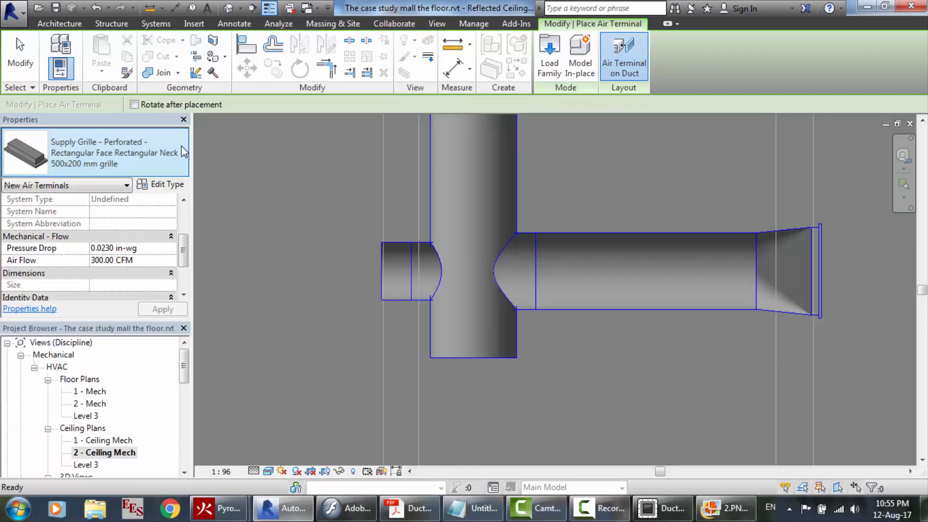
click(164, 185)
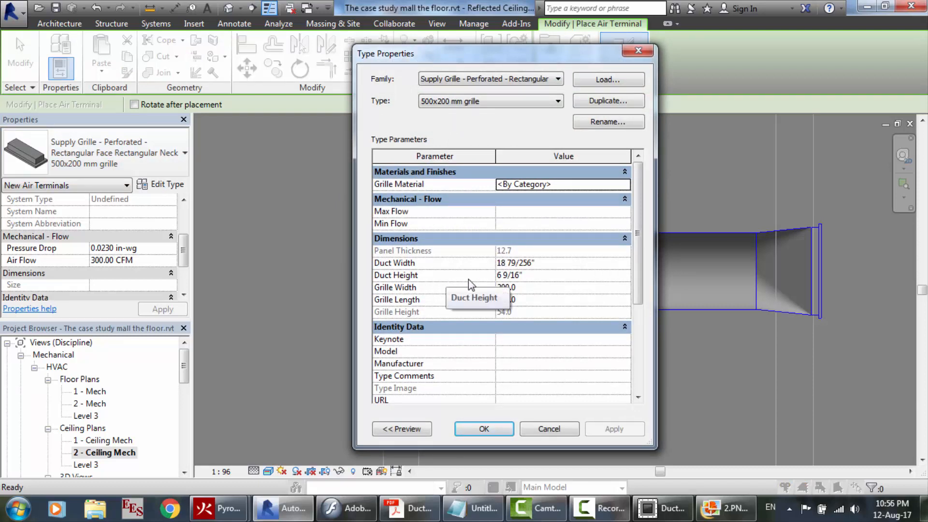
click(549, 428)
Switch the air terminal type to the 12x6 perforated supply grille and inspect its type dimensions
click(89, 165)
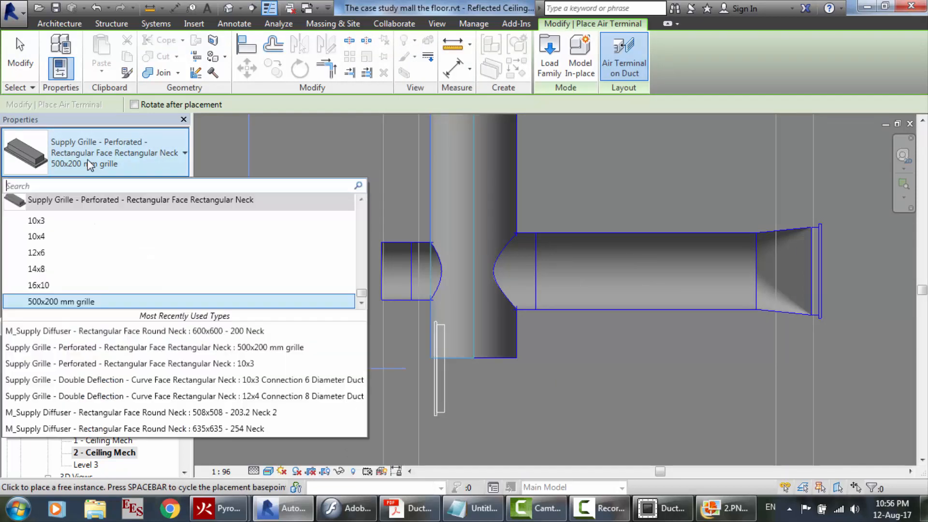
click(83, 252)
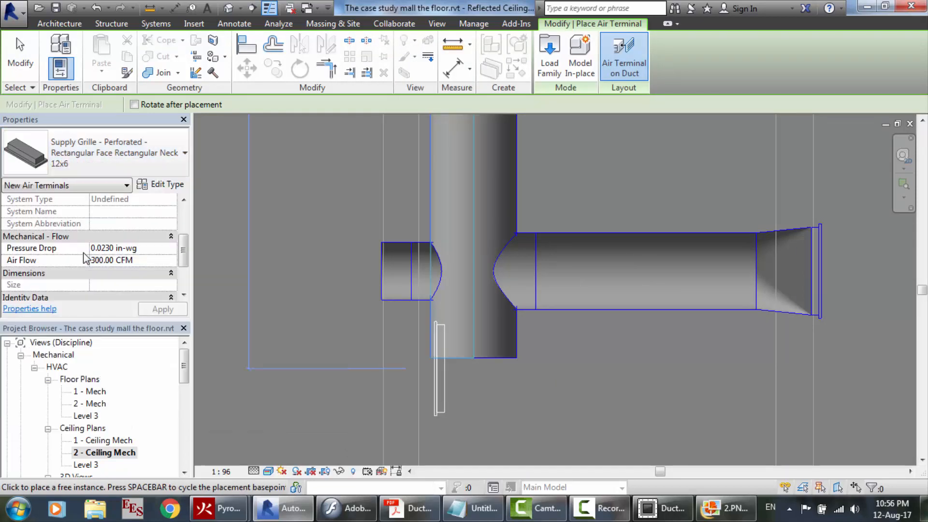
click(167, 185)
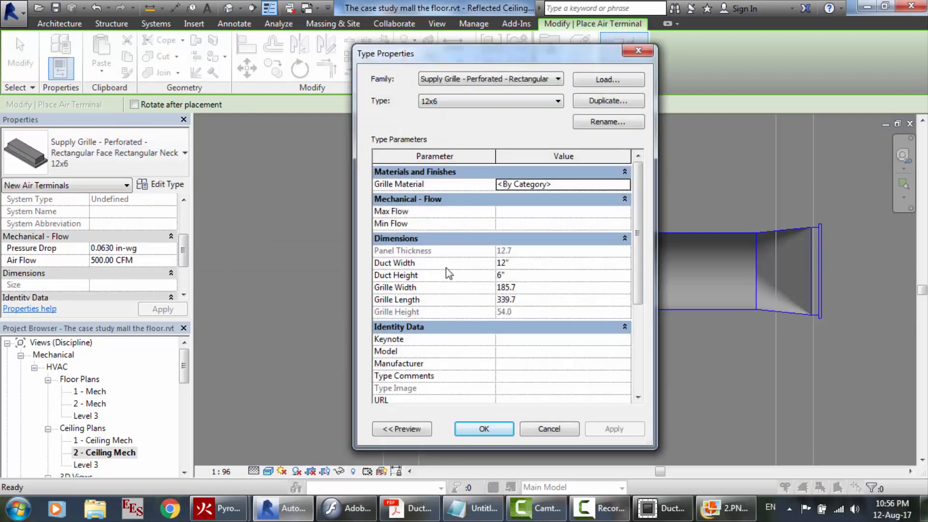
click(564, 434)
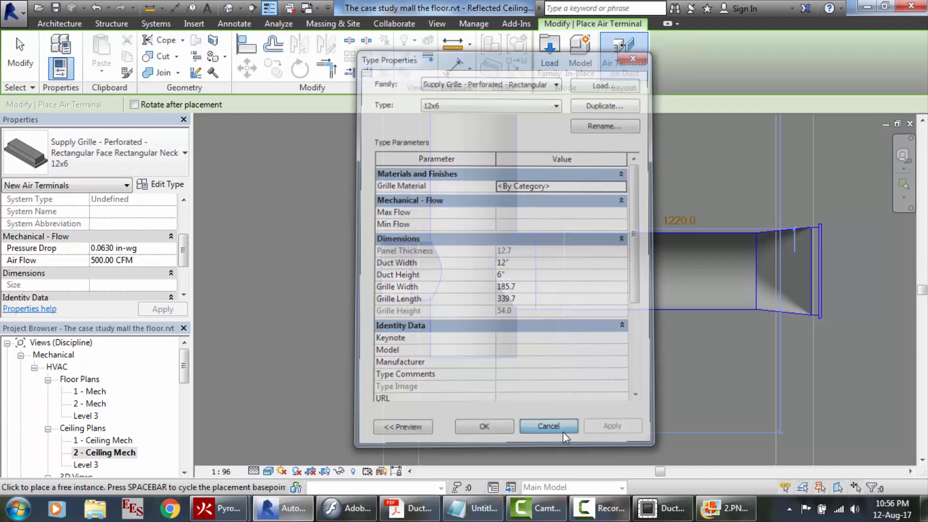
click(597, 508)
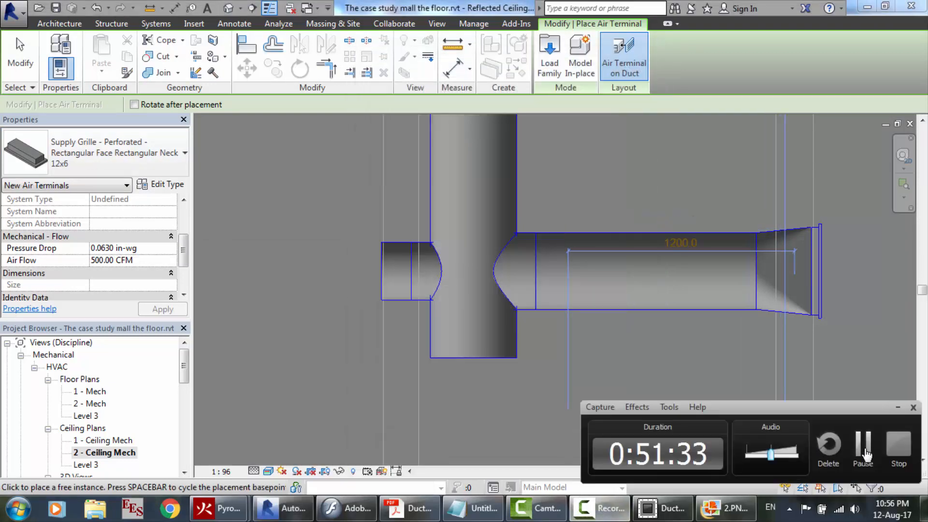
click(863, 445)
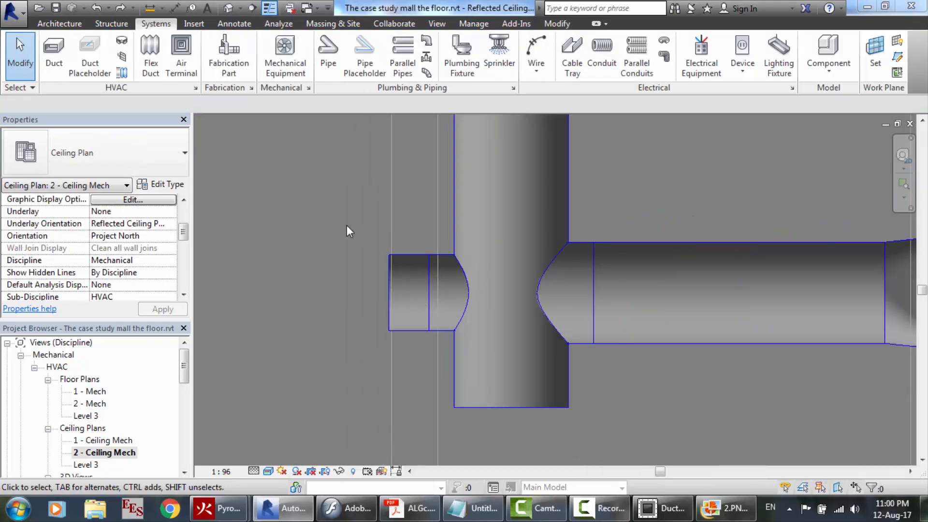
Try to place a 16x10 perforated supply grille on the open end of the short 12" branch
click(180, 60)
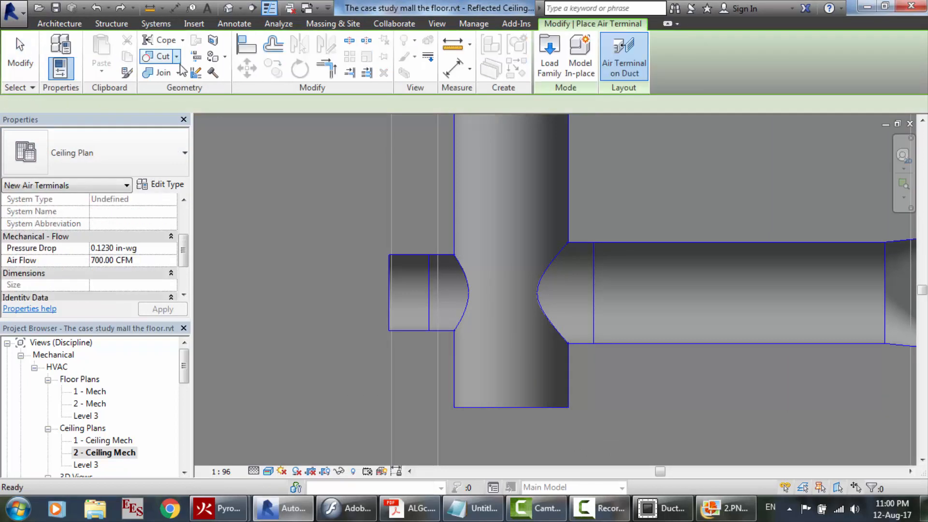
click(135, 154)
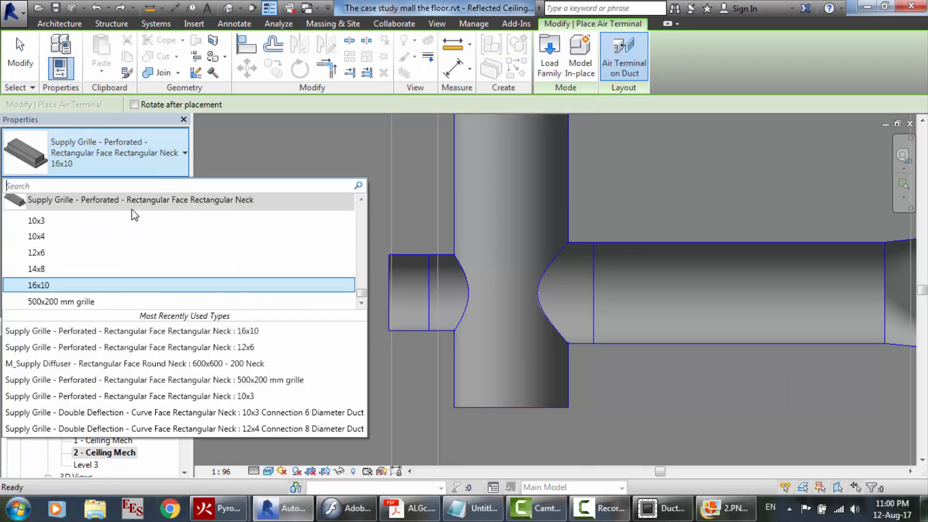
click(80, 287)
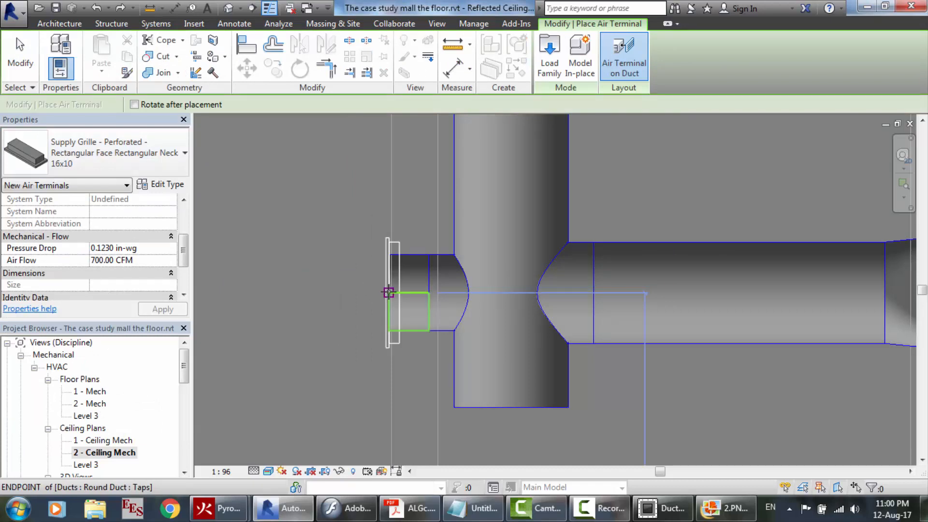
click(388, 293)
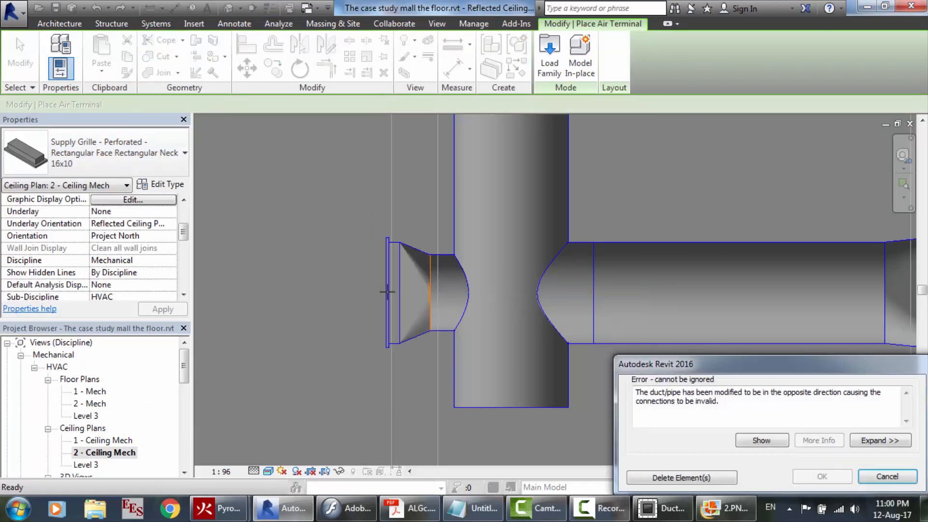
click(888, 477)
Retry placing the 16x10 supply grille exactly on the centre endpoint of the short 12" branch
scroll(381, 293, up, 5)
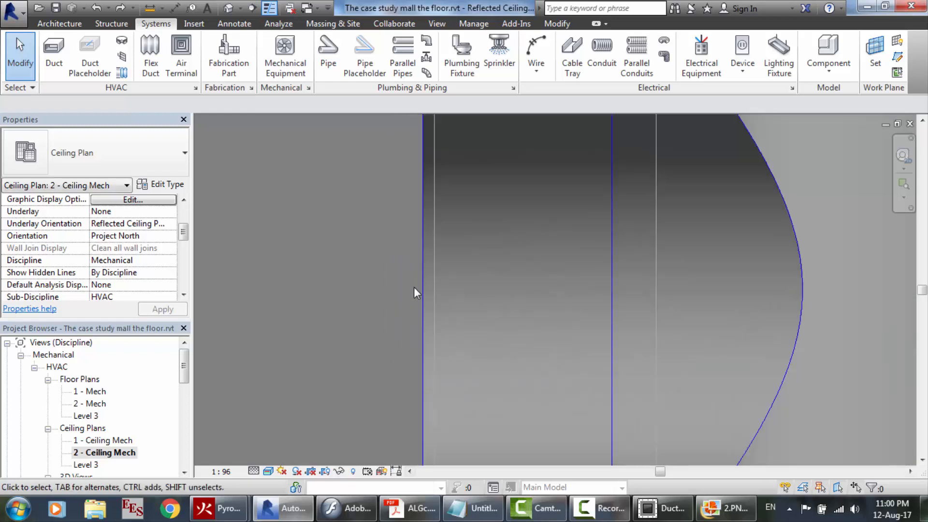
click(182, 54)
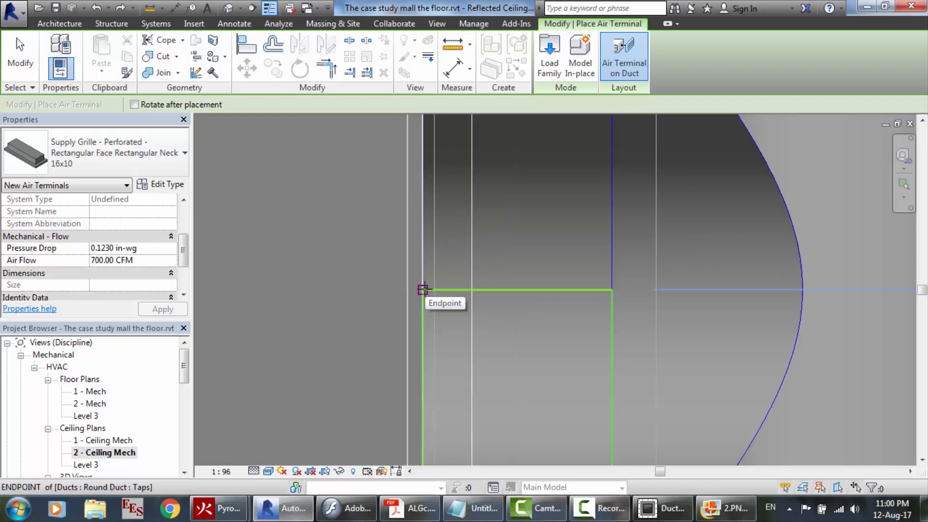
click(423, 289)
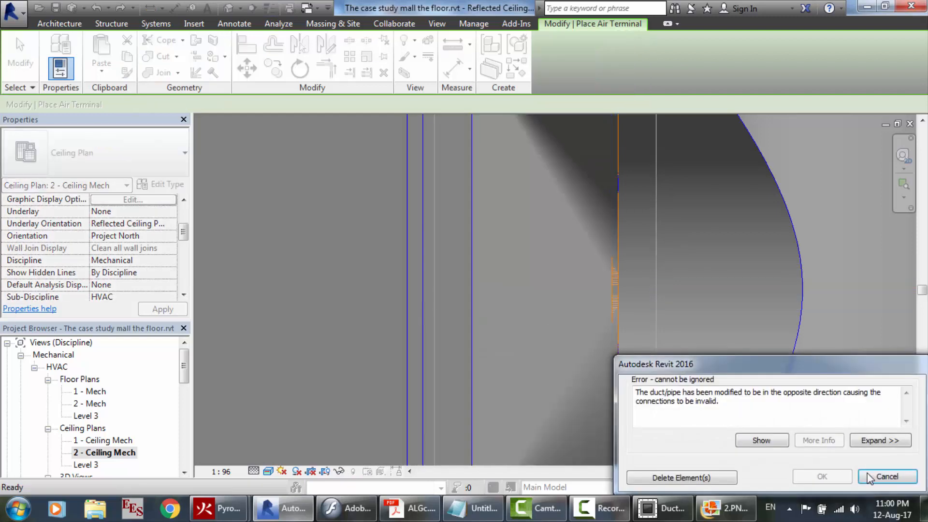
click(881, 477)
key(Escape)
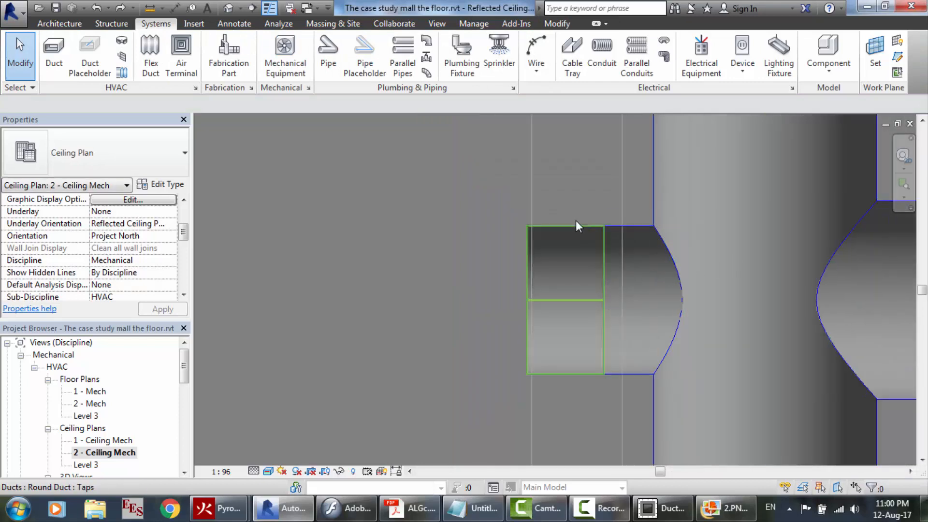
scroll(572, 209, down, 5)
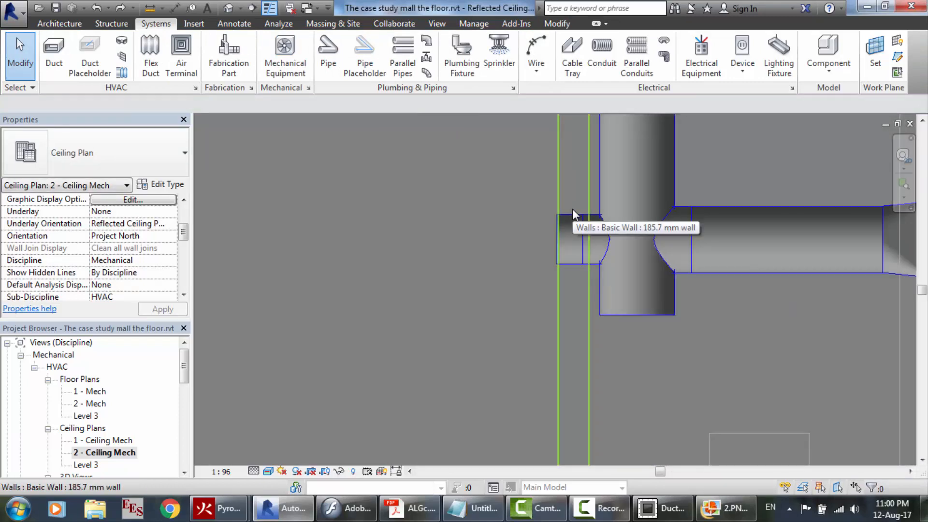
click(180, 67)
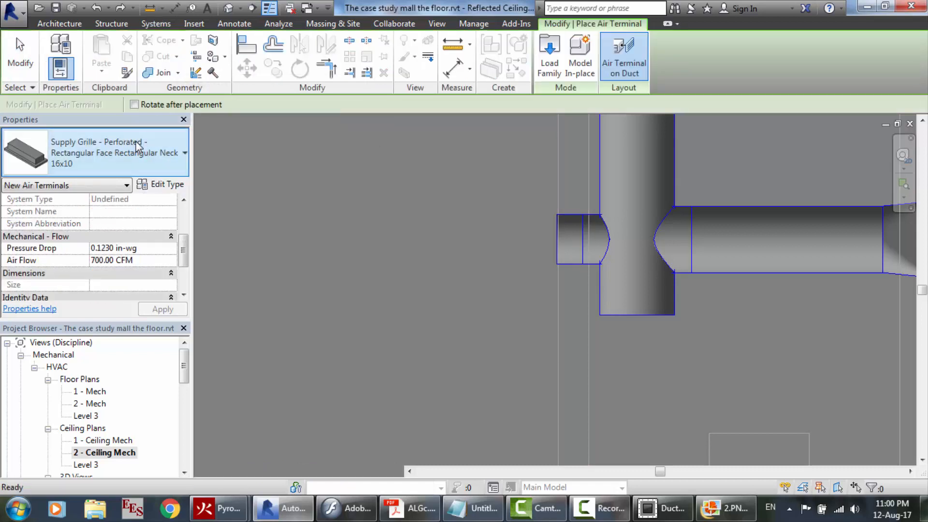
click(185, 153)
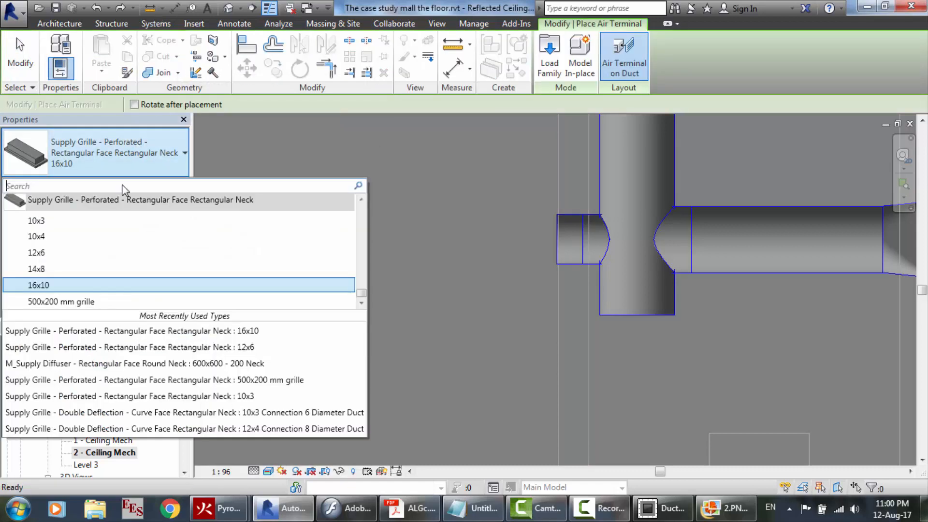
click(451, 231)
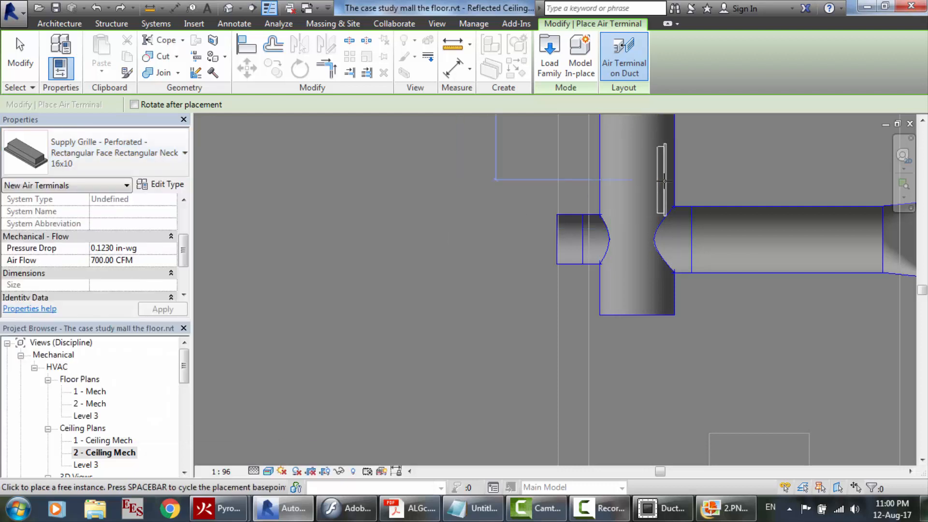
scroll(660, 181, up, 2)
key(Escape)
key(Escape)
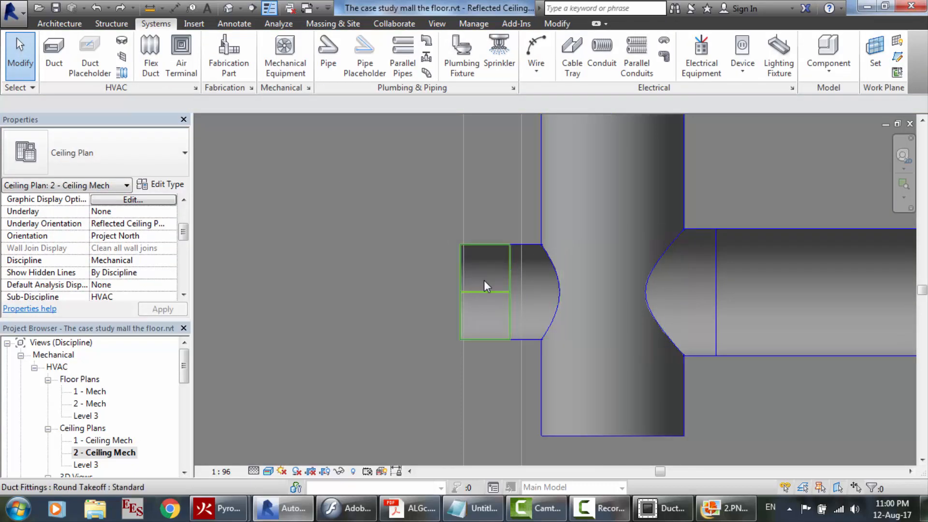
Set the length of the short 12" round branch duct to 200 mm
click(485, 282)
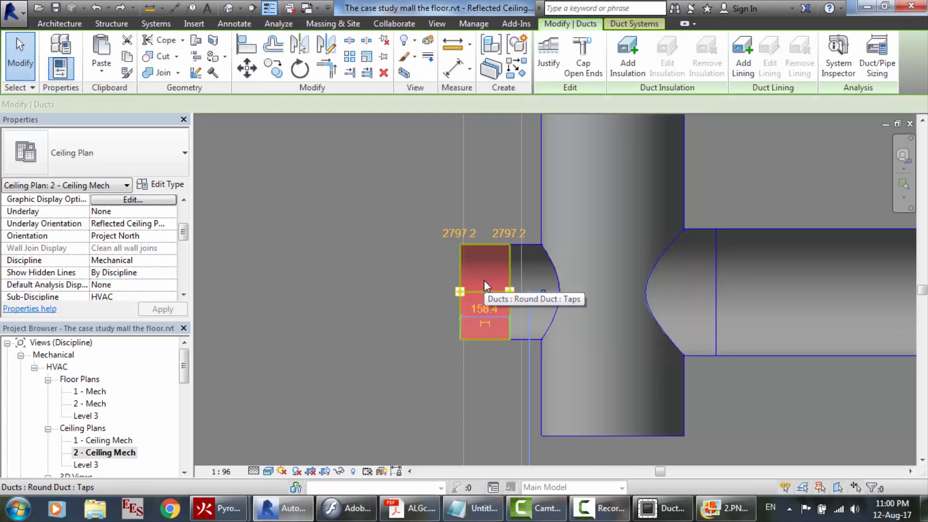
click(483, 310)
text(200)
key(Return)
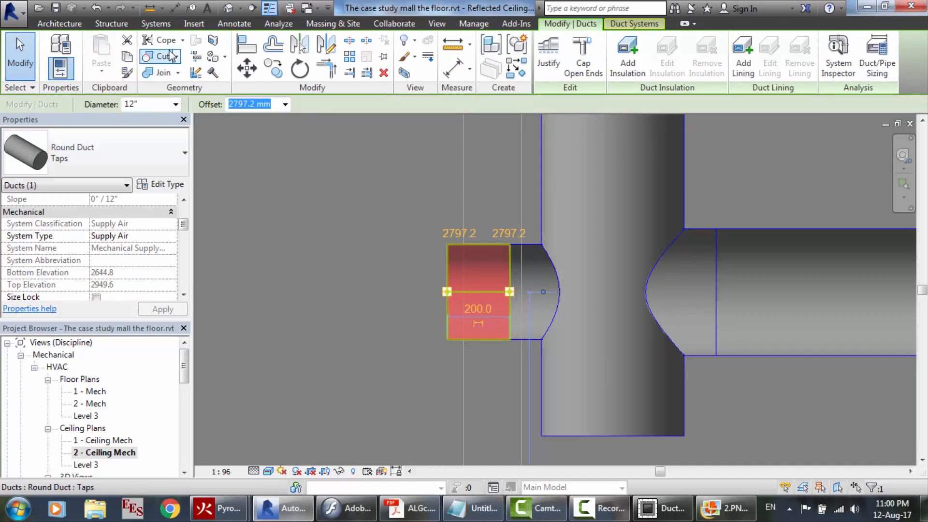
click(155, 24)
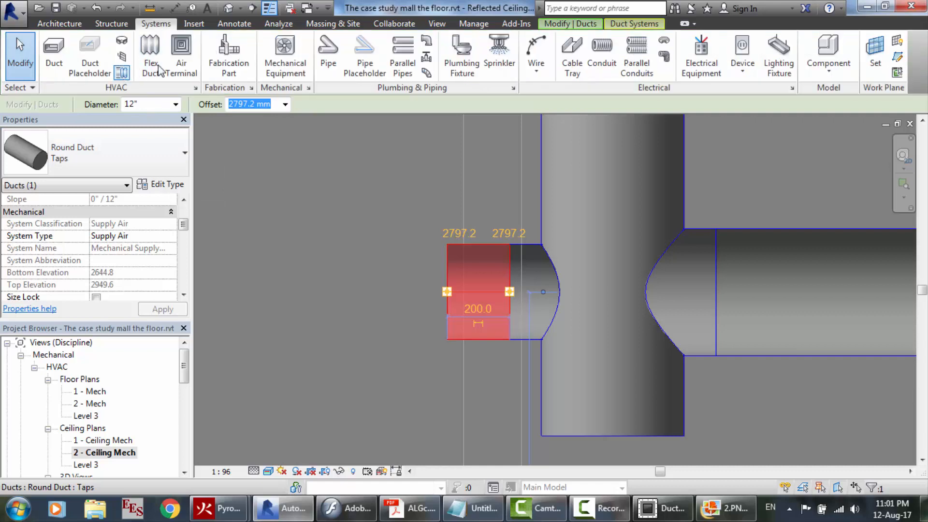
Try to place a 16x10 perforated supply grille on the open end of the 200 mm long branch, and undo it
click(181, 56)
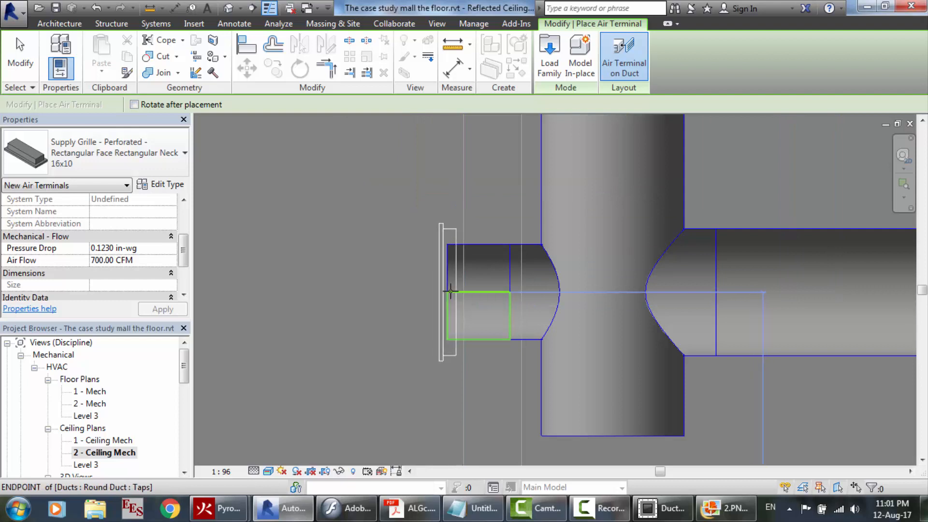
click(455, 291)
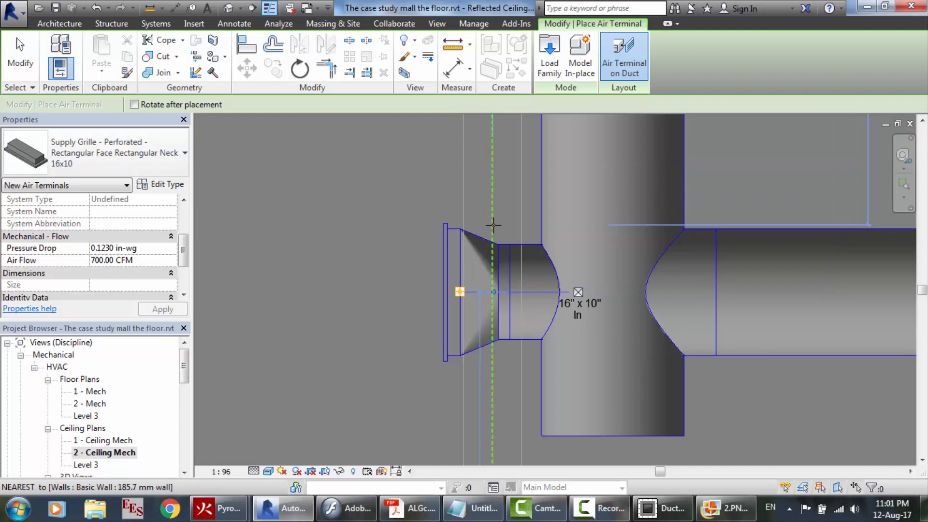
key(Escape)
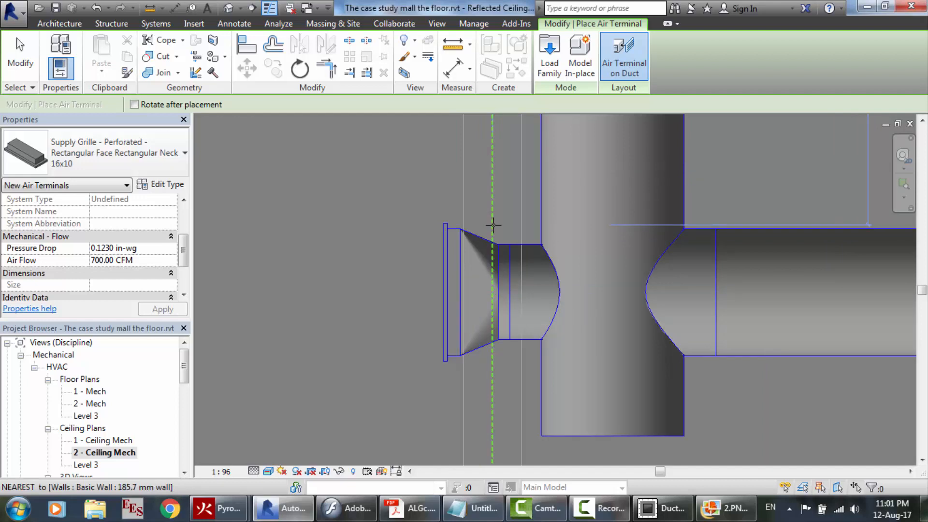
key(ctrl+z)
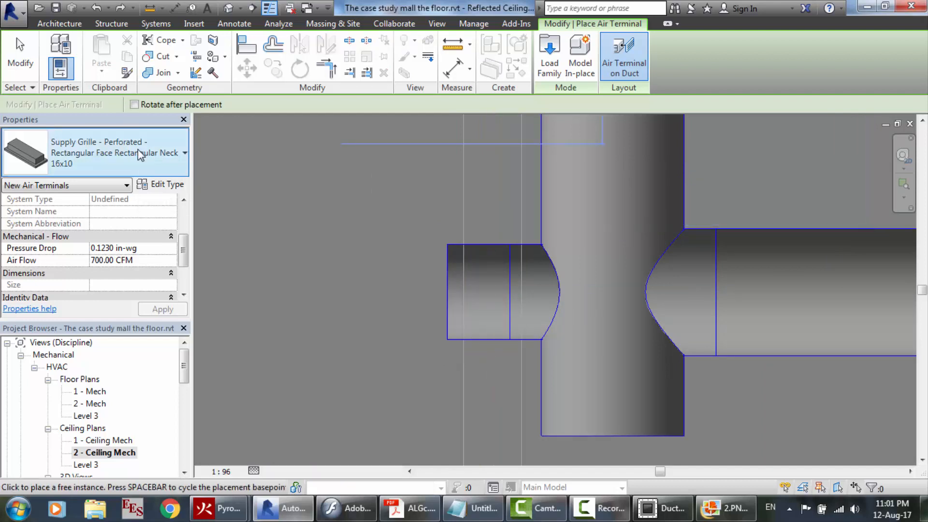
Switch the air terminal type to the 500x200 mm grille and try placing it on the short 12" branch's open end
click(138, 152)
click(94, 302)
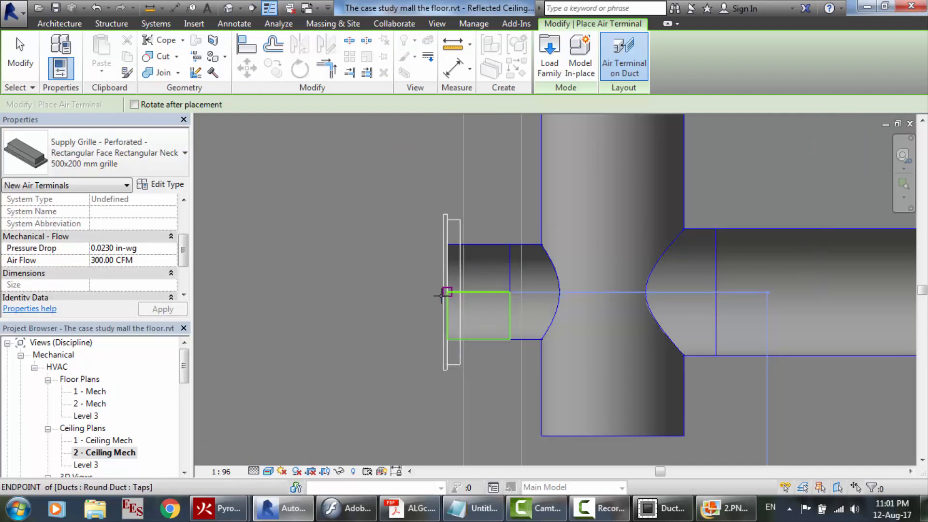
click(441, 295)
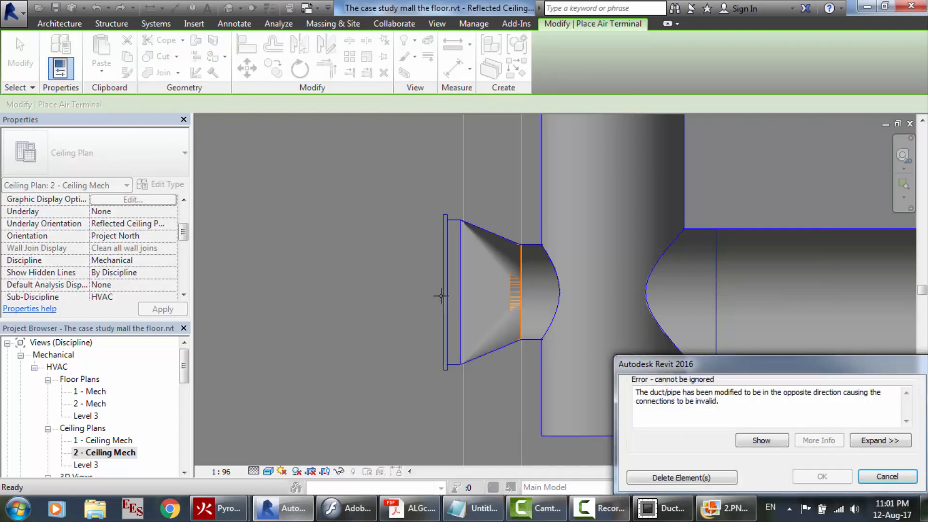
key(Escape)
key(Escape)
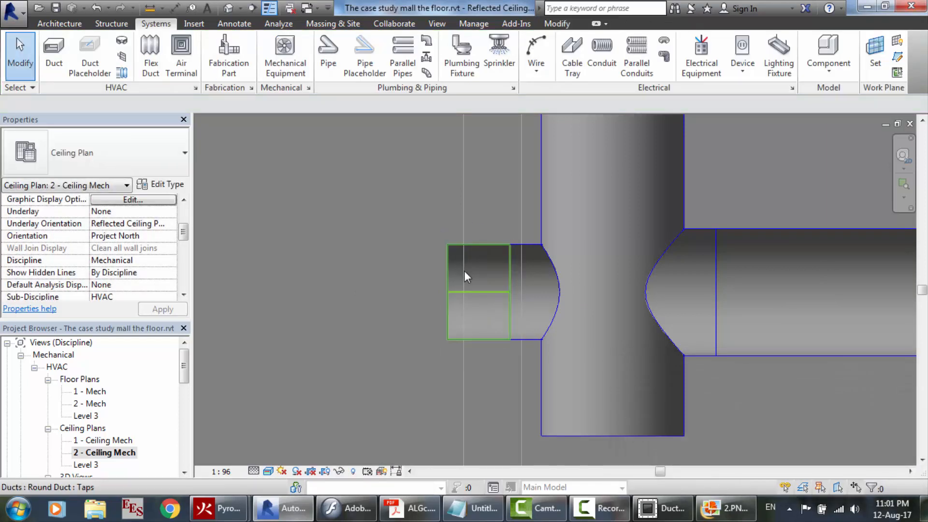
Set the length of the short 12" round branch duct to 300 mm
click(465, 286)
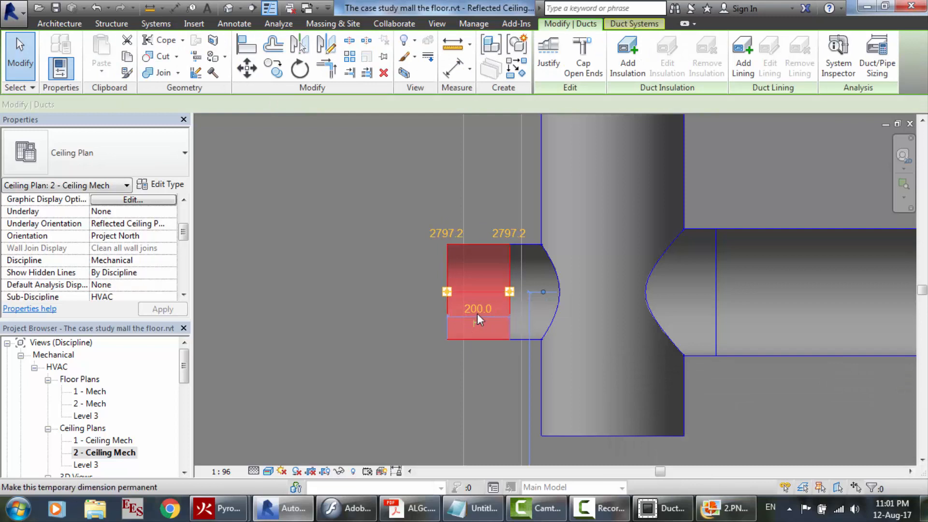
click(479, 309)
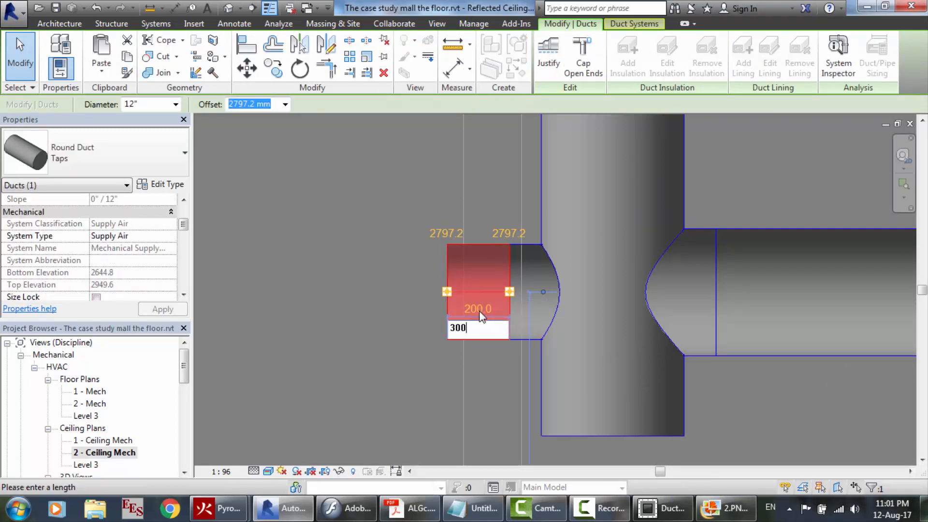
key(Return)
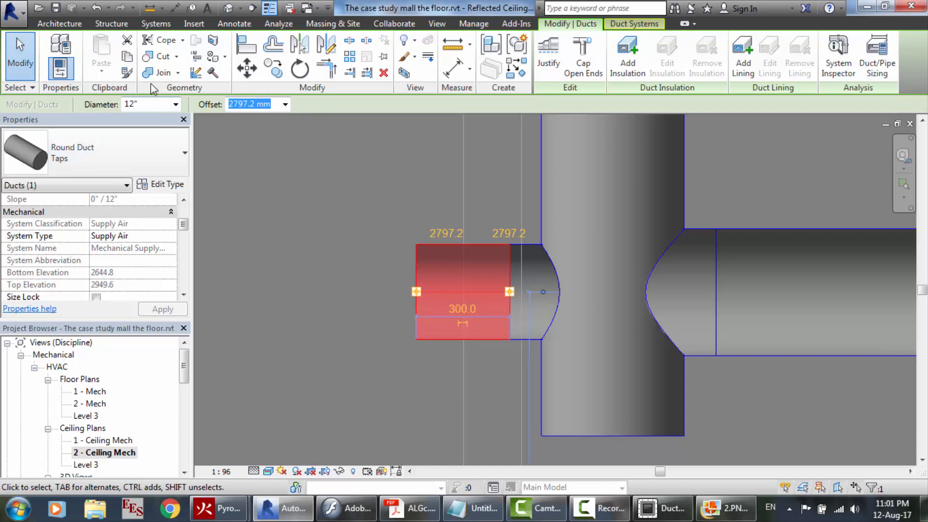
Place a 500x200 mm perforated supply grille on the centre endpoint of the lengthened short 12" branch
click(156, 23)
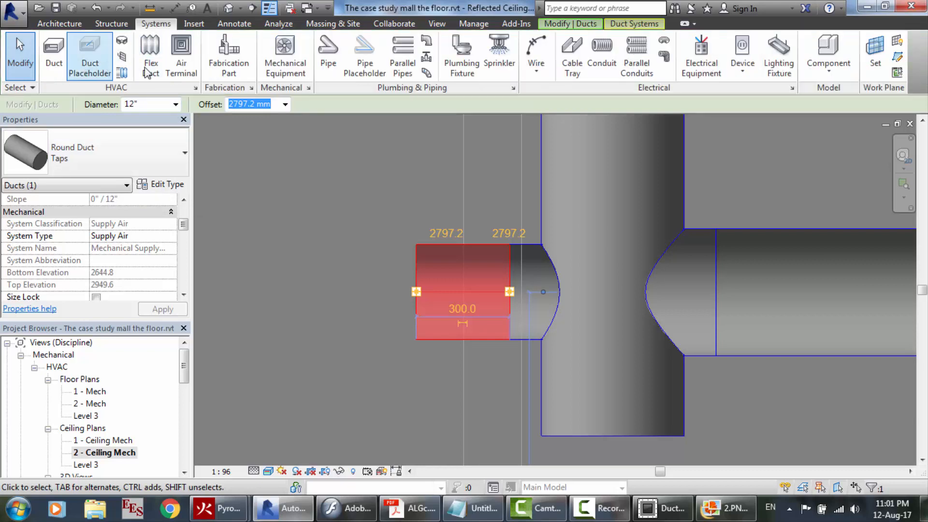
click(181, 53)
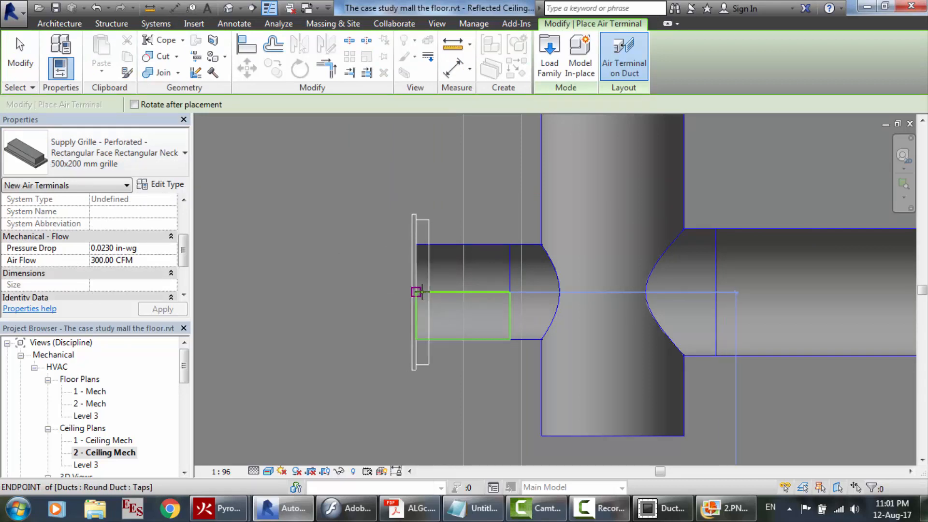
click(421, 292)
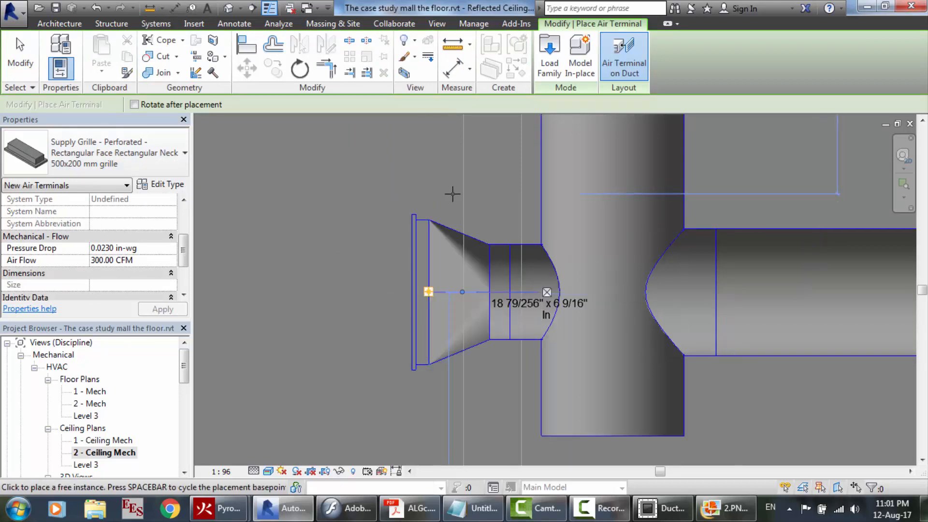
scroll(453, 194, down, 2)
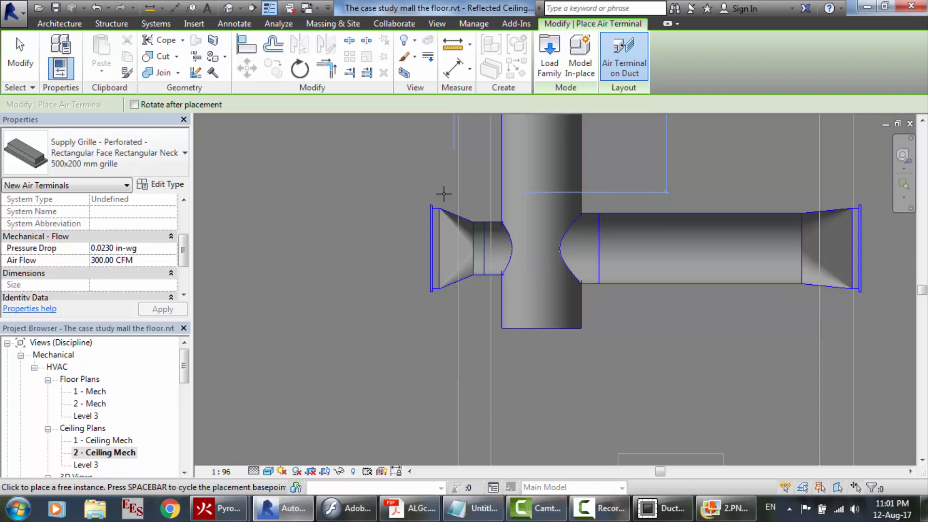
scroll(409, 191, down, 5)
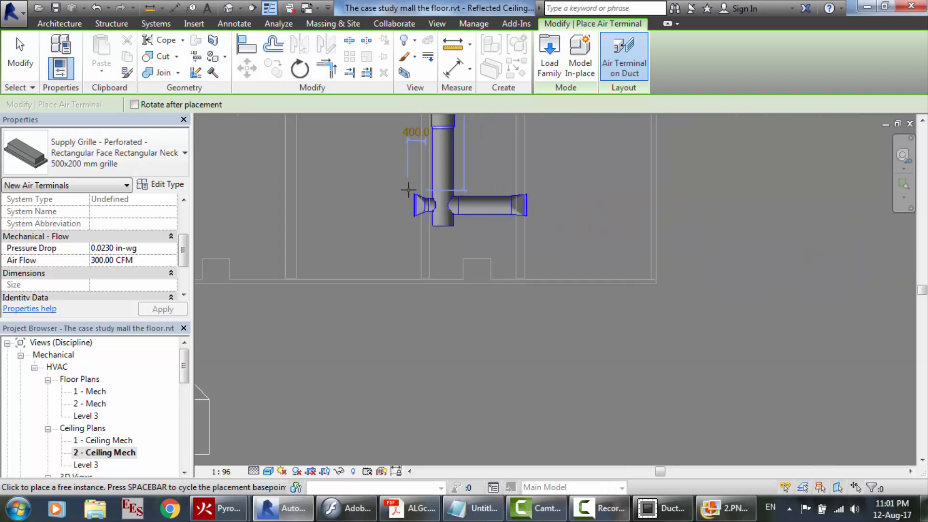
scroll(412, 152, up, 4)
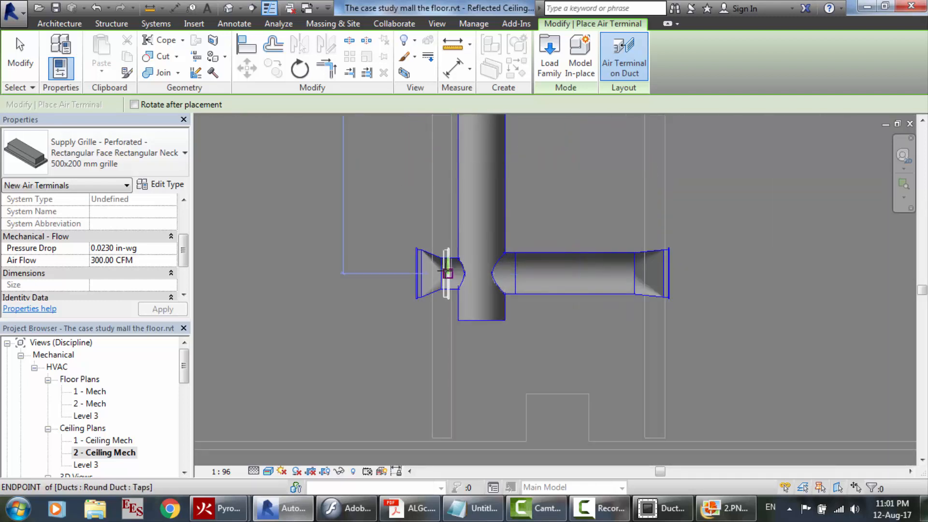
scroll(445, 272, up, 3)
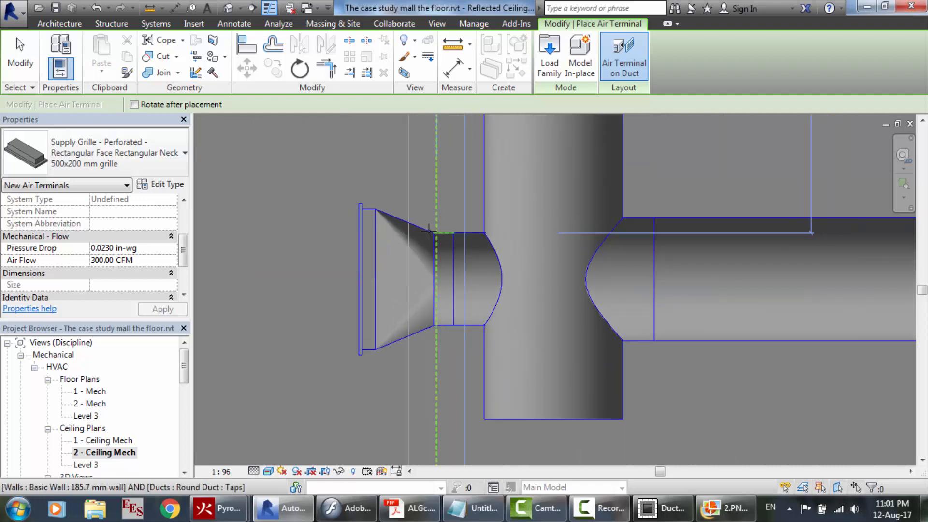
key(Escape)
key(Escape)
Examine the new grille, its rectangular-to-round transition and the surrounding branch ductwork in the ceiling plan
scroll(429, 230, down, 2)
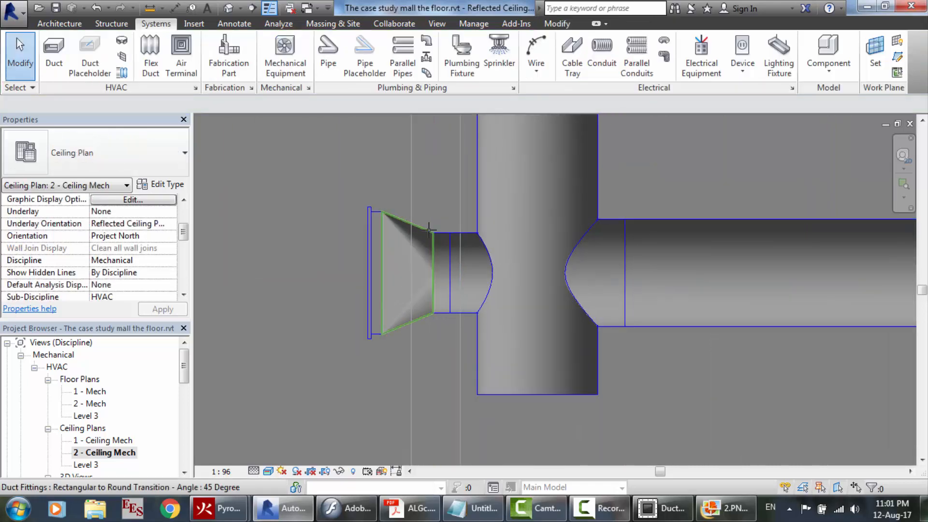
scroll(395, 211, up, 3)
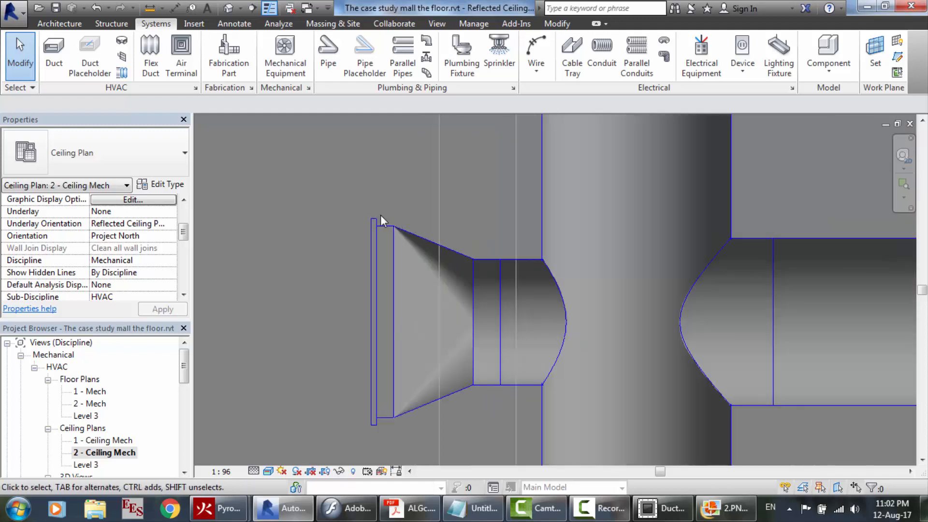
scroll(401, 217, down, 3)
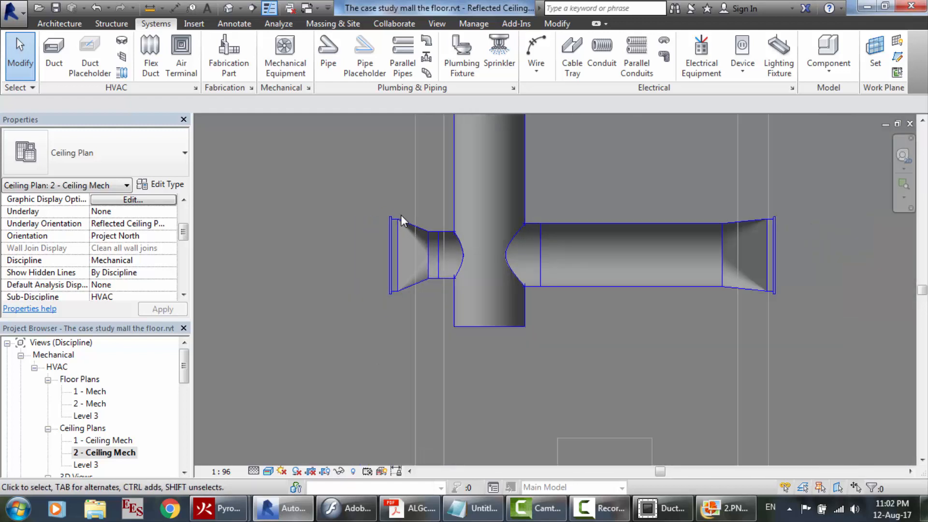
scroll(543, 205, down, 4)
scroll(543, 205, up, 5)
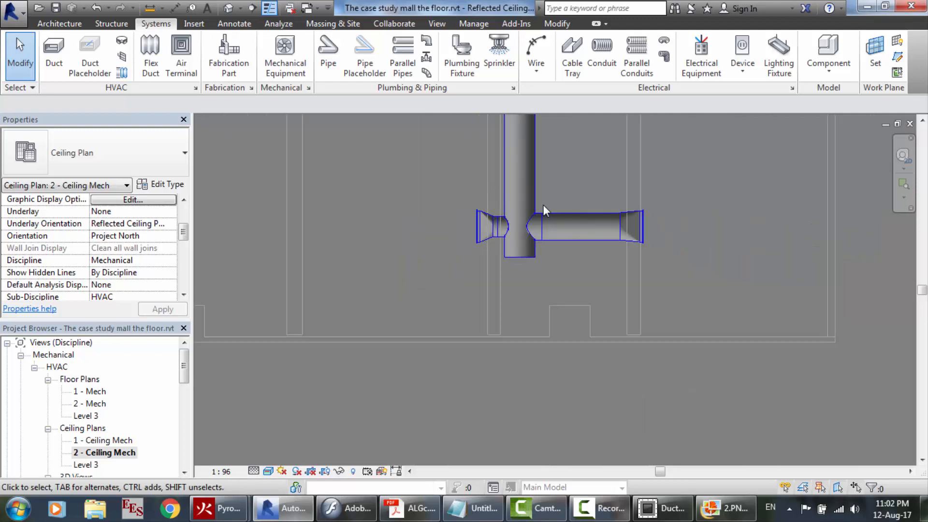
scroll(527, 222, down, 5)
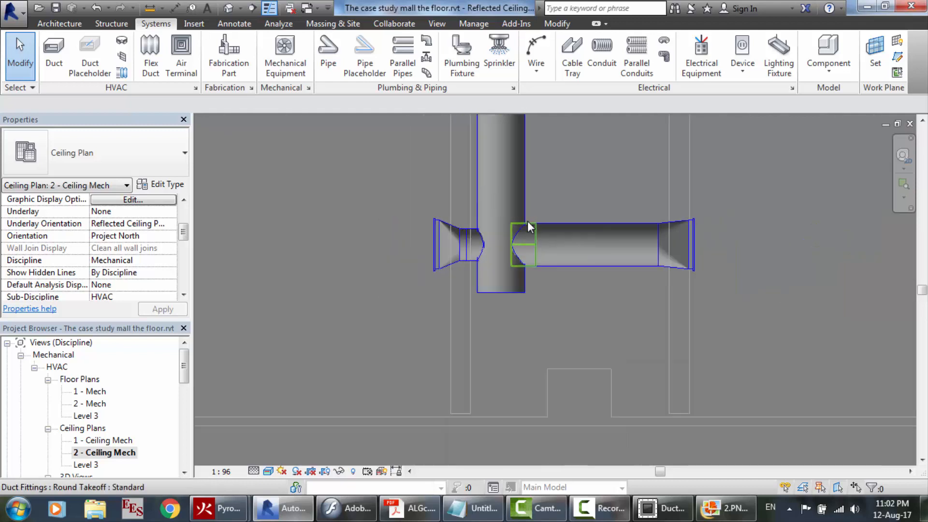
scroll(527, 222, down, 2)
scroll(524, 173, up, 4)
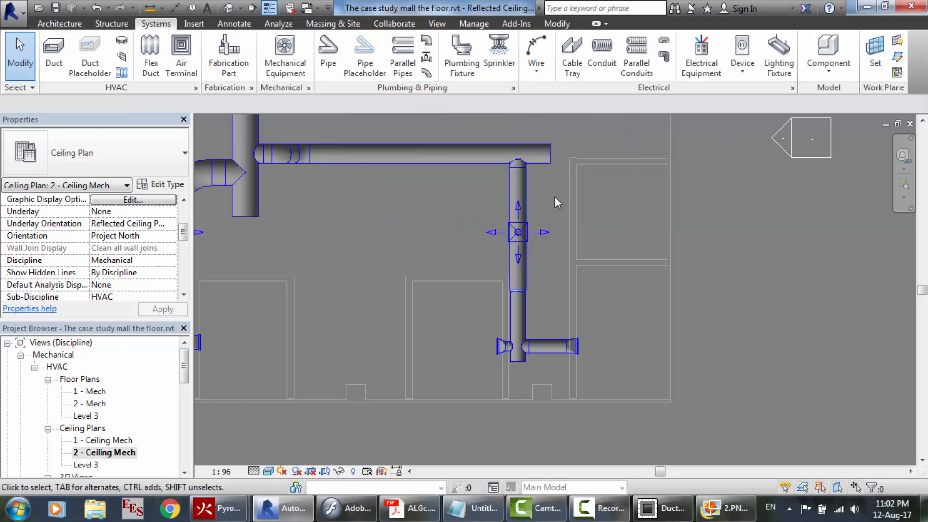
scroll(555, 196, up, 1)
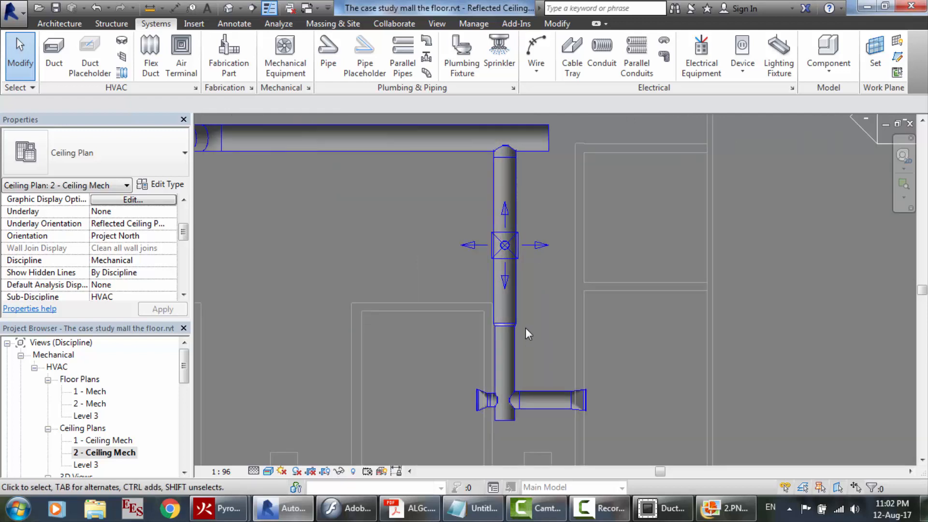
scroll(477, 429, up, 3)
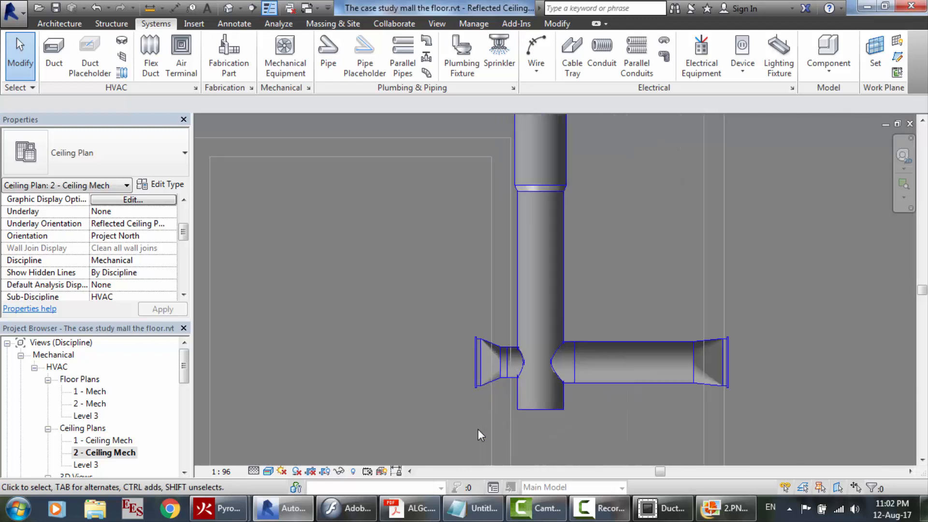
scroll(477, 429, up, 1)
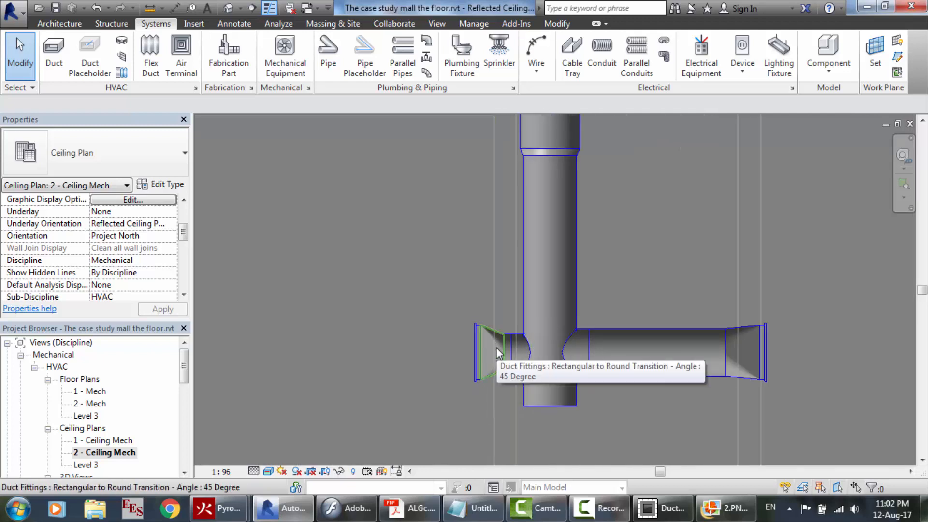
scroll(497, 348, down, 2)
scroll(497, 348, up, 4)
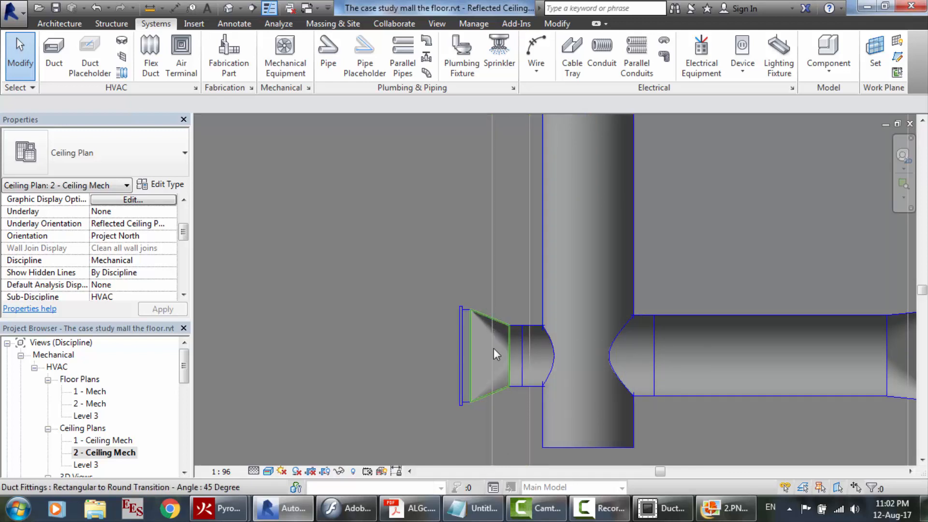
scroll(503, 336, down, 5)
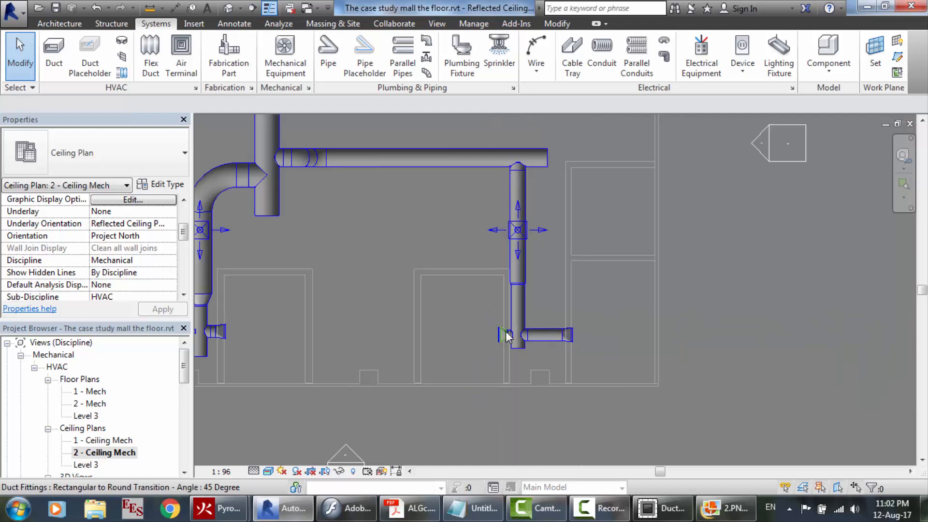
Select the 20" vertical branch with its round takeoff and supply diffuser, plus the duct below, the right side branch duct and the left grille's transition
scroll(552, 148, up, 5)
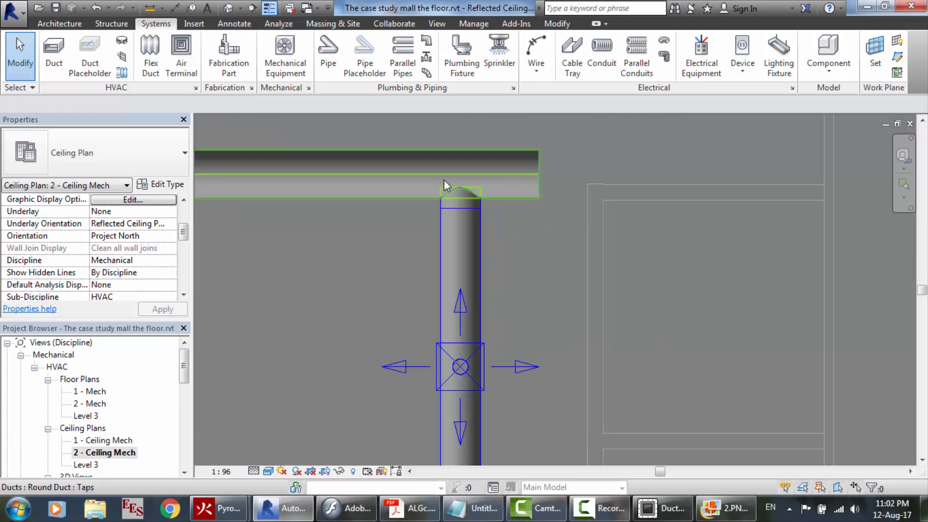
ctrl+click(459, 196)
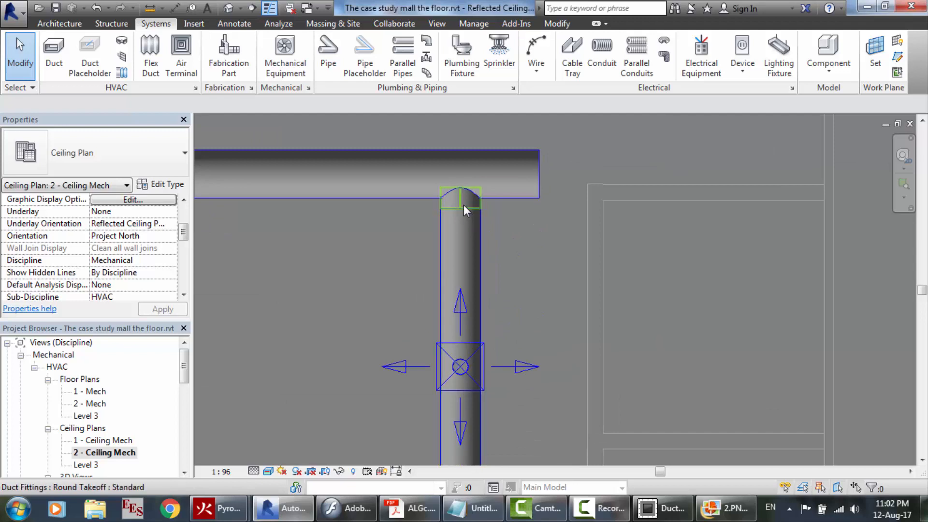
click(463, 205)
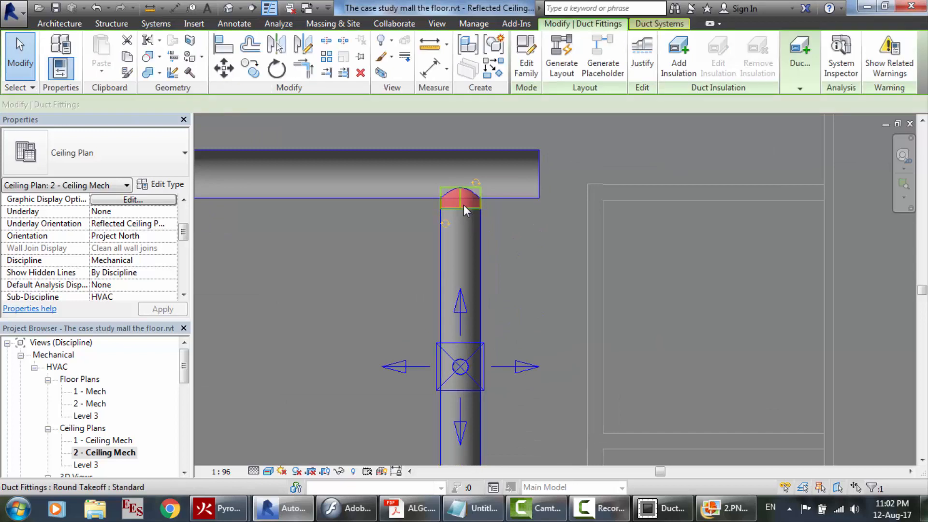
ctrl+click(467, 234)
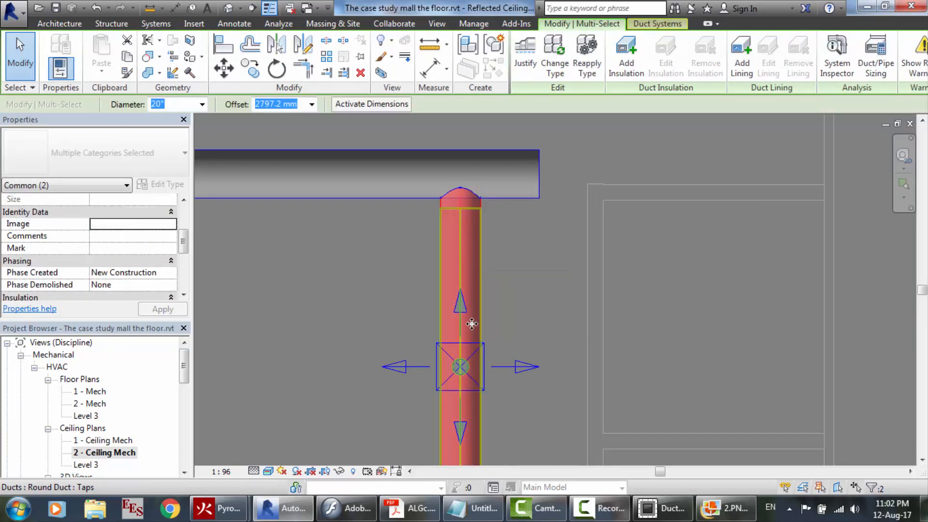
ctrl+click(463, 369)
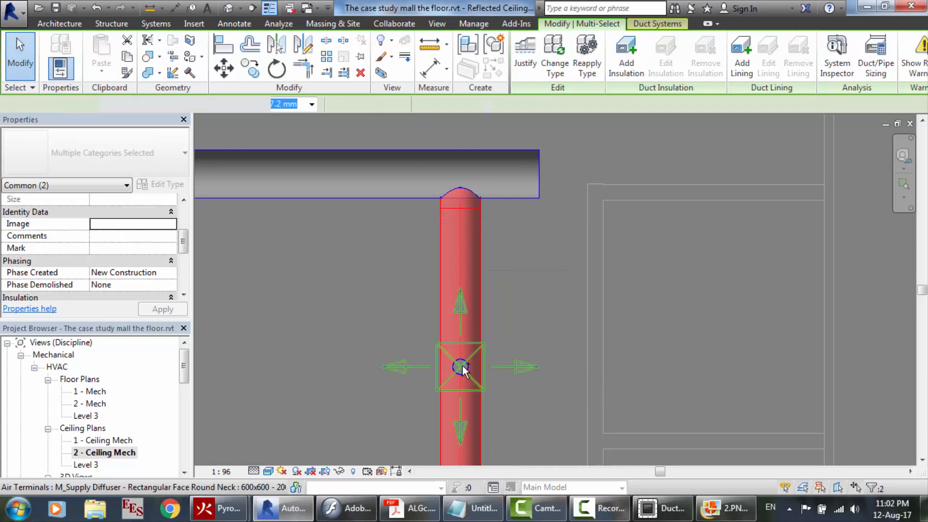
scroll(462, 368, down, 5)
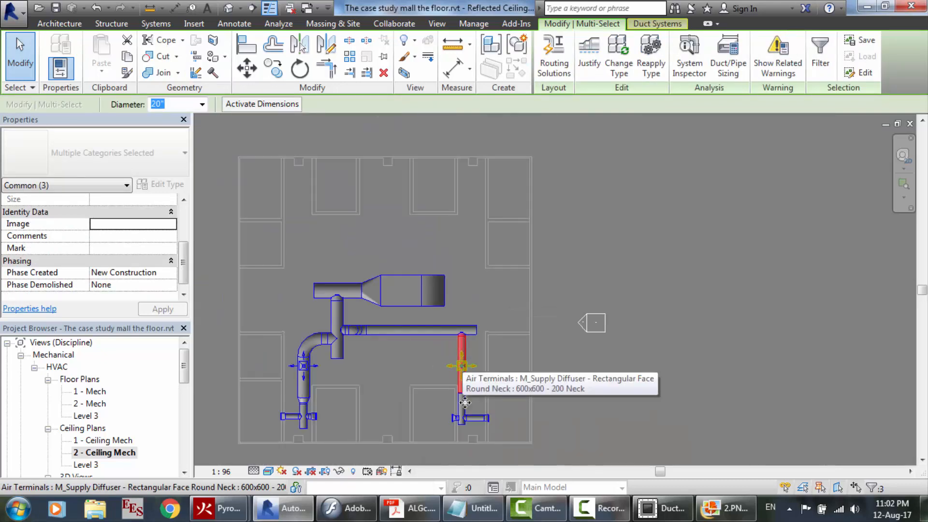
scroll(465, 448, up, 5)
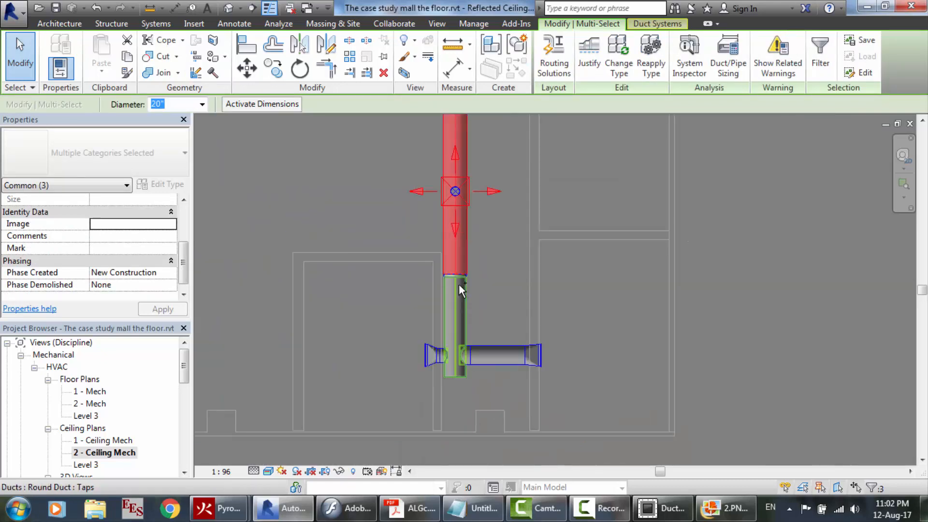
scroll(459, 284, up, 4)
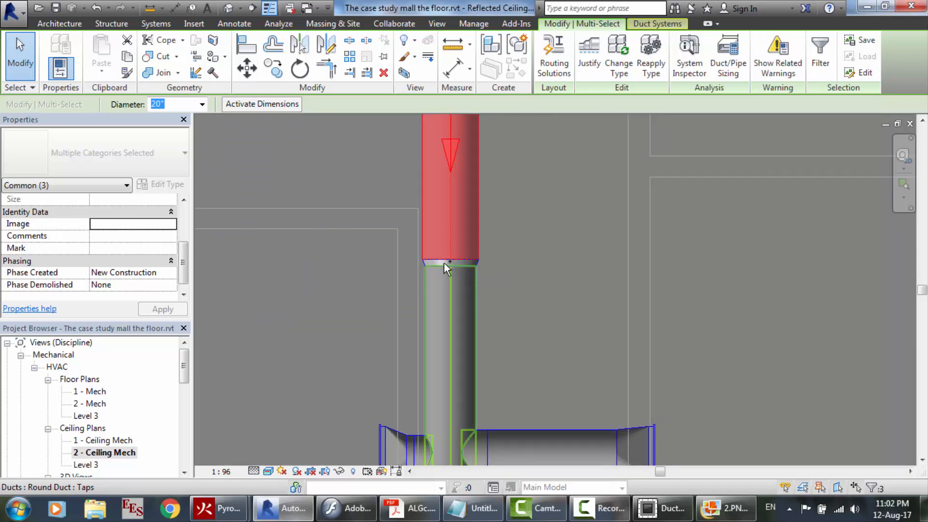
ctrl+click(442, 274)
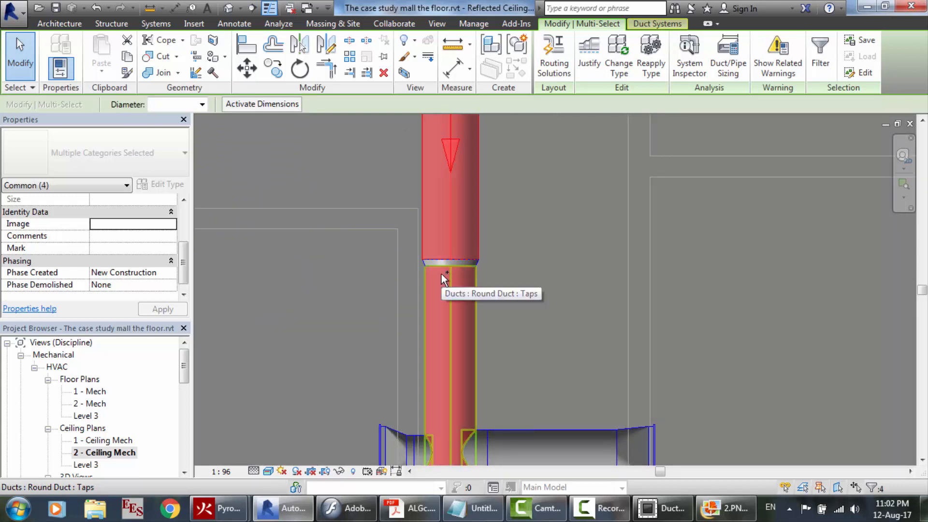
ctrl+click(512, 446)
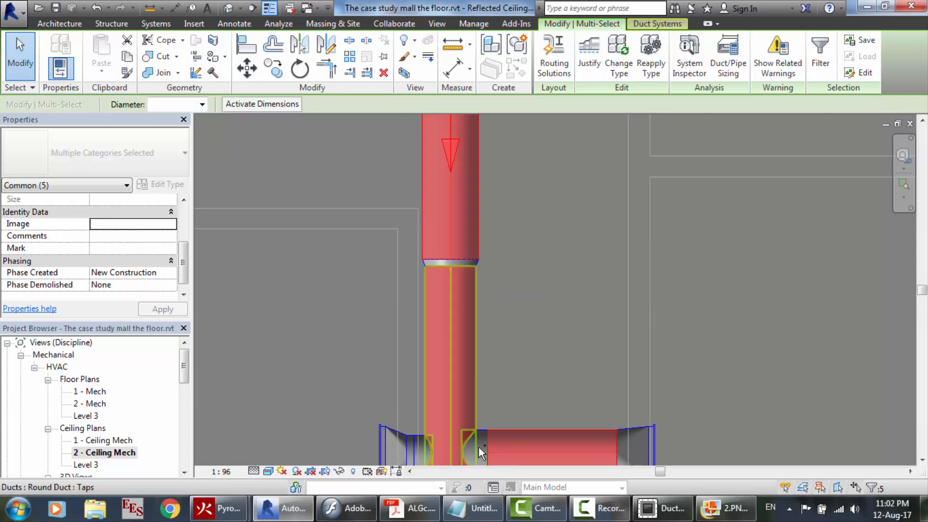
ctrl+click(393, 450)
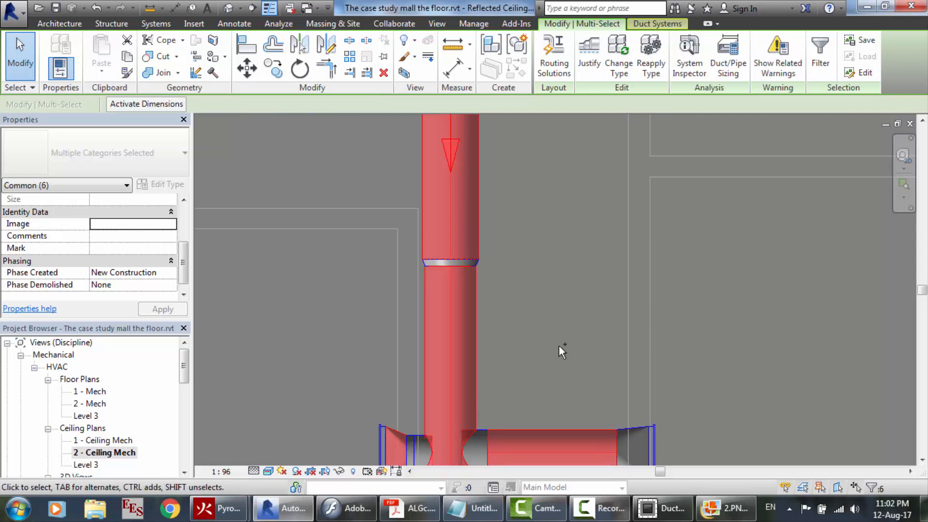
Move the selected branch assembly about 400 mm to the right along the horizontal supply duct
scroll(559, 346, down, 5)
scroll(531, 196, up, 2)
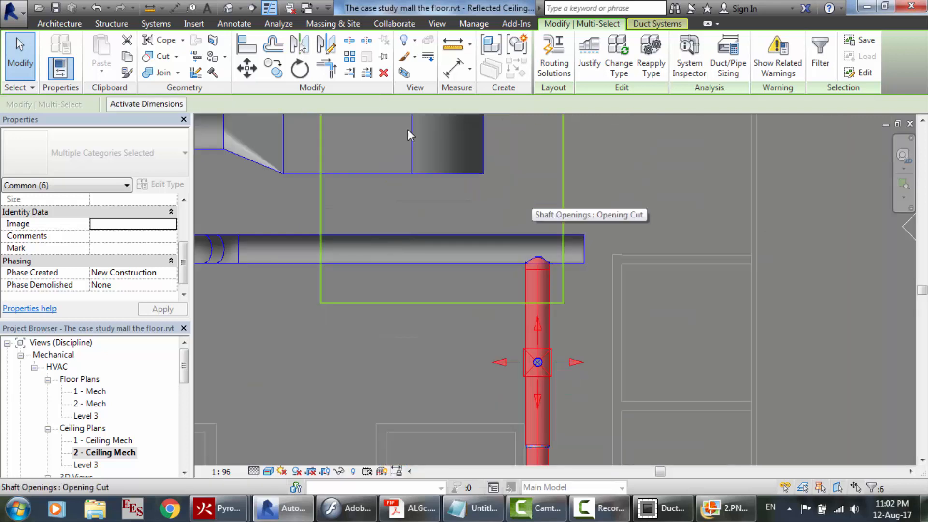
click(247, 68)
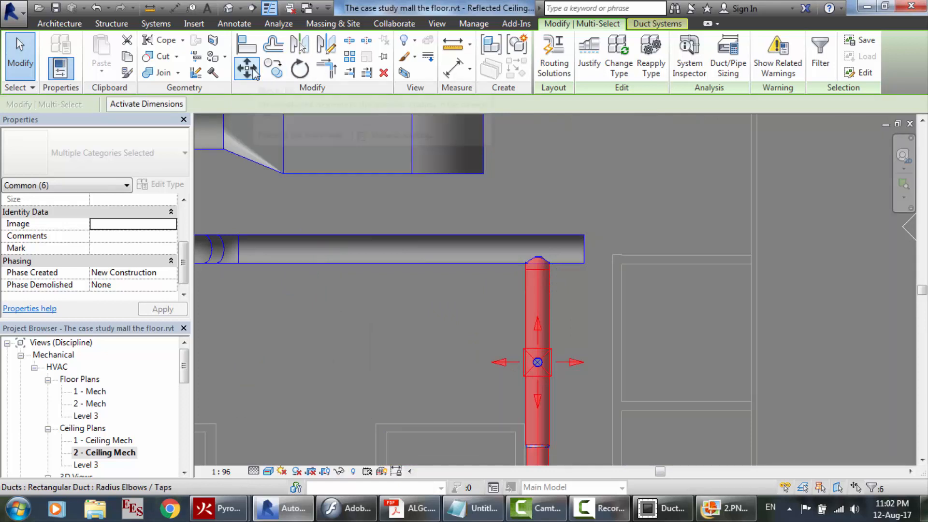
click(538, 261)
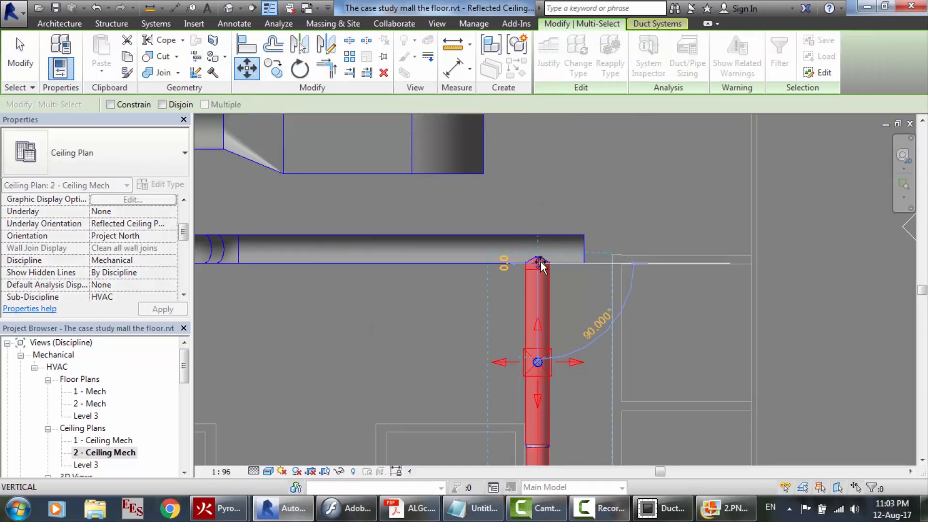
click(556, 263)
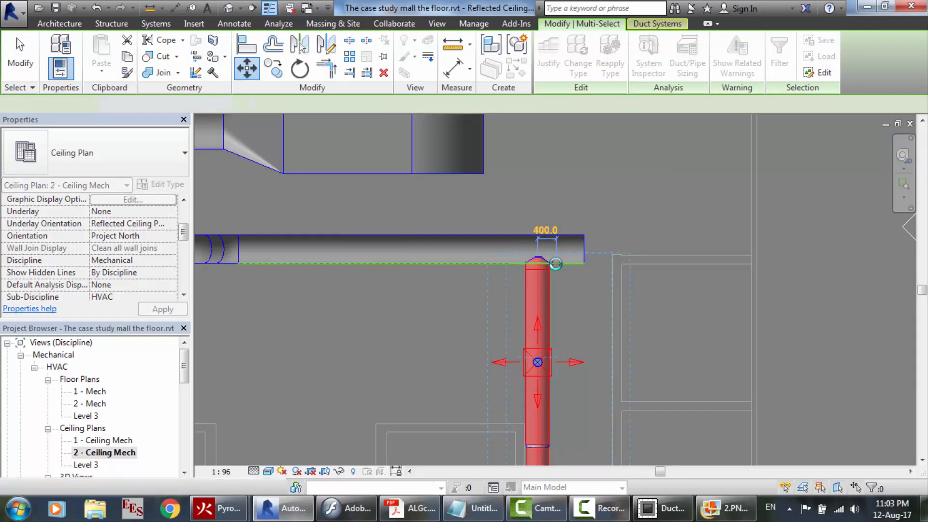
scroll(556, 264, down, 5)
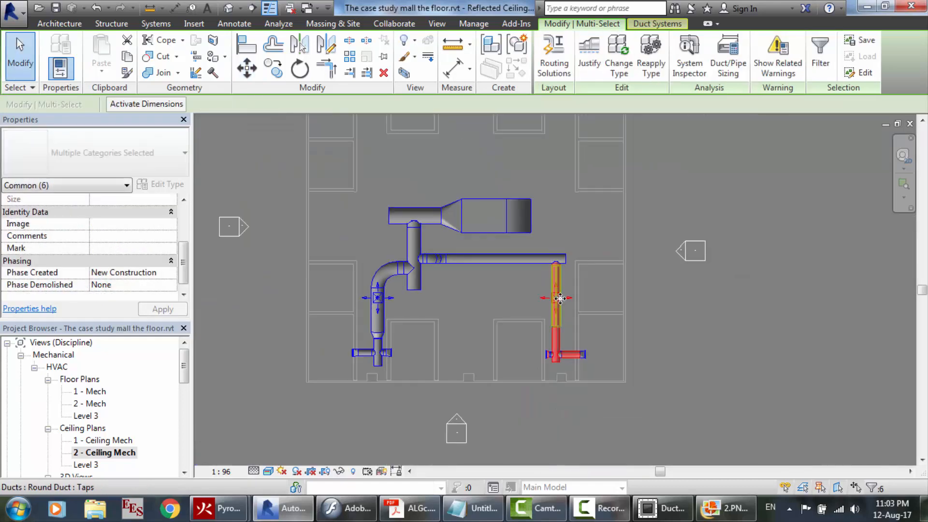
Move the branch assembly about 104 mm left, bringing the left transition's grille-side edge onto the wall face
scroll(559, 298, up, 3)
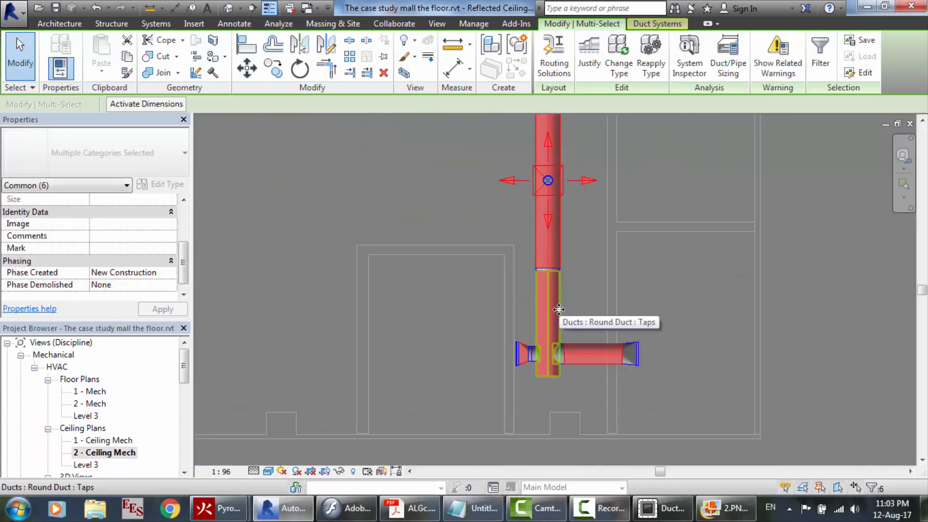
scroll(559, 309, up, 3)
scroll(459, 370, up, 1)
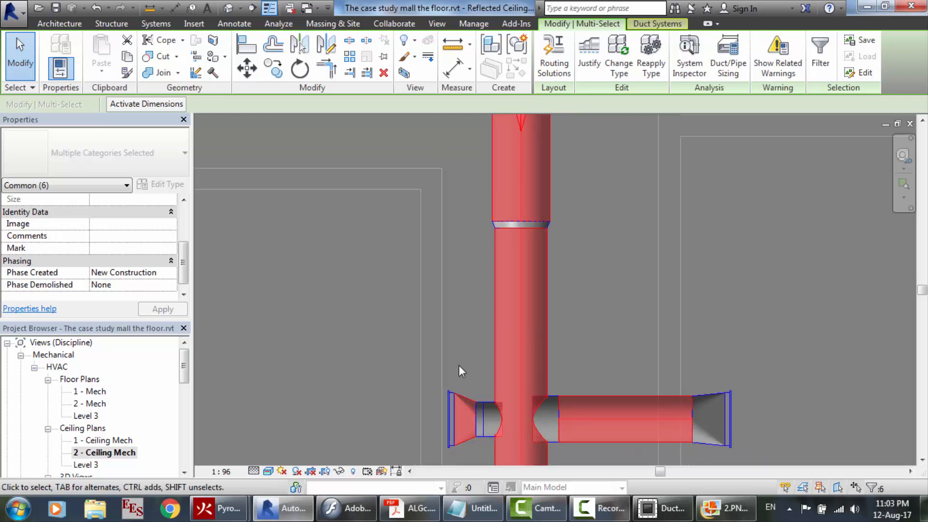
scroll(461, 372, down, 1)
scroll(459, 370, up, 2)
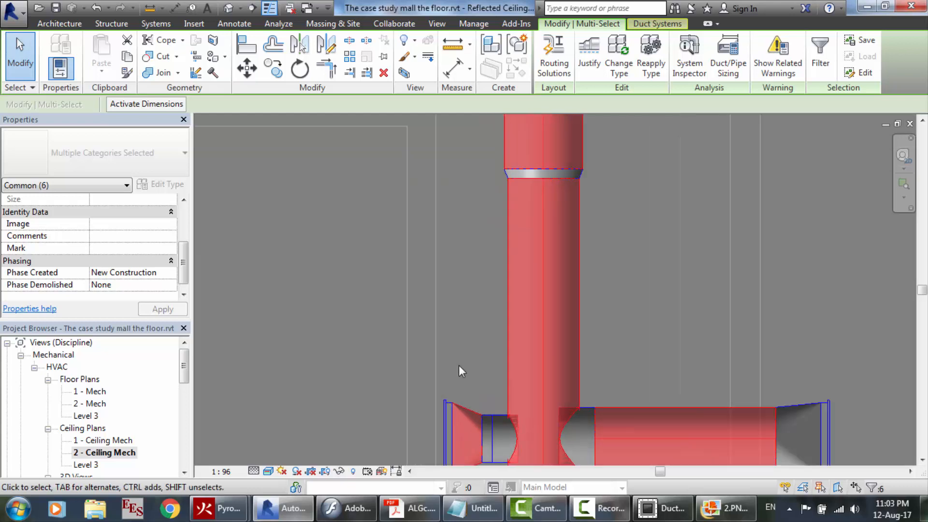
scroll(459, 370, down, 3)
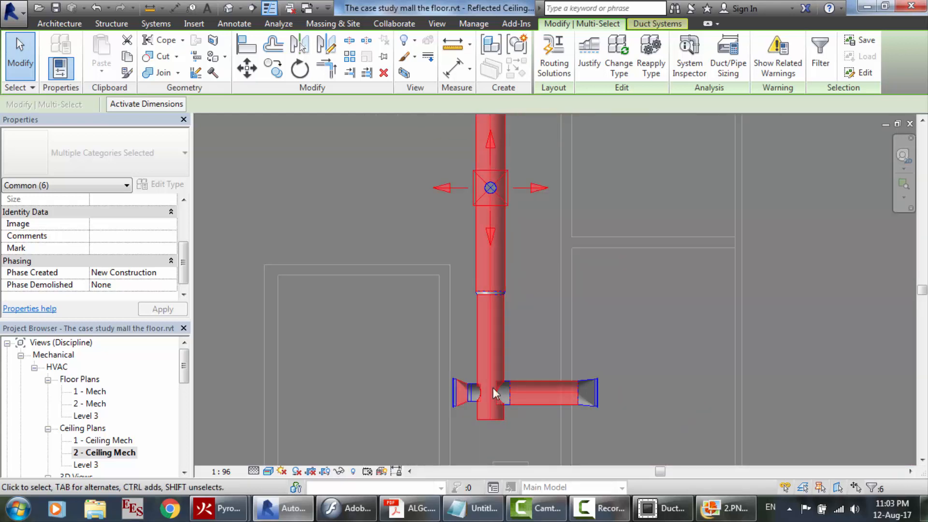
scroll(623, 424, up, 2)
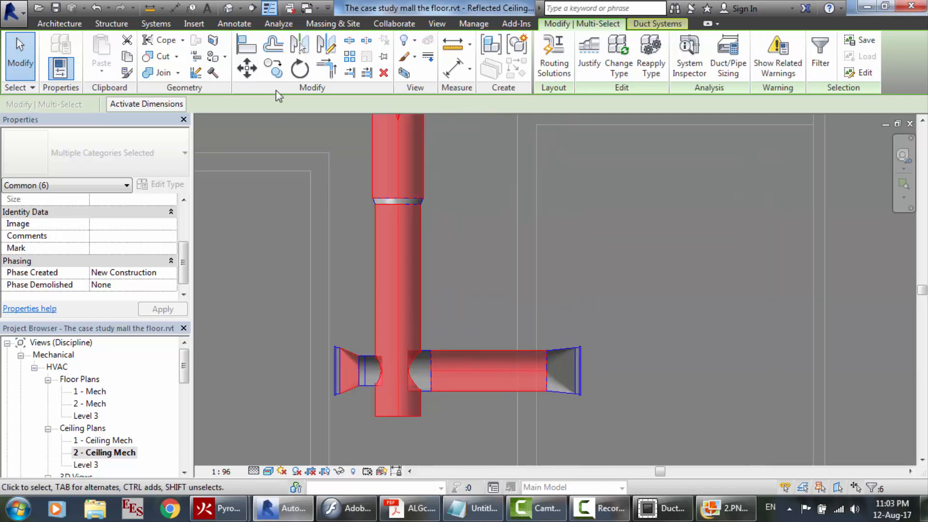
click(247, 69)
scroll(328, 385, up, 4)
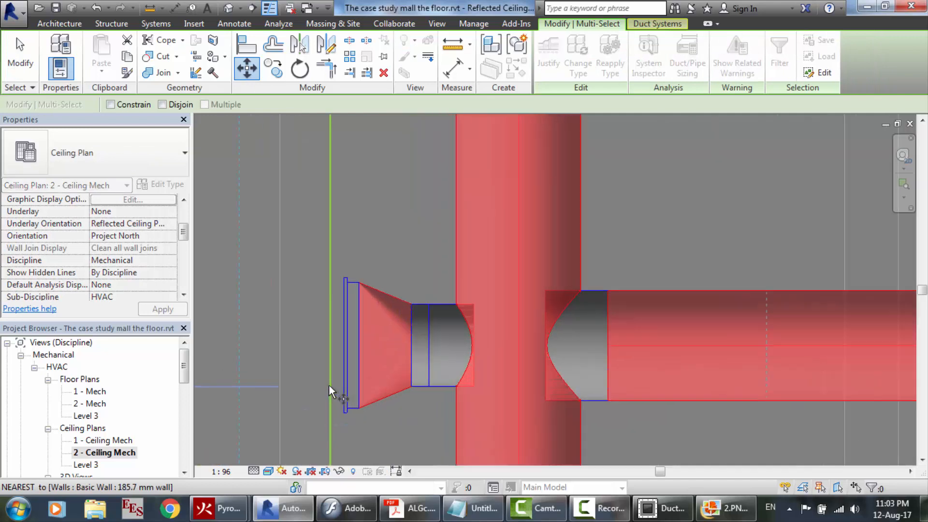
click(359, 345)
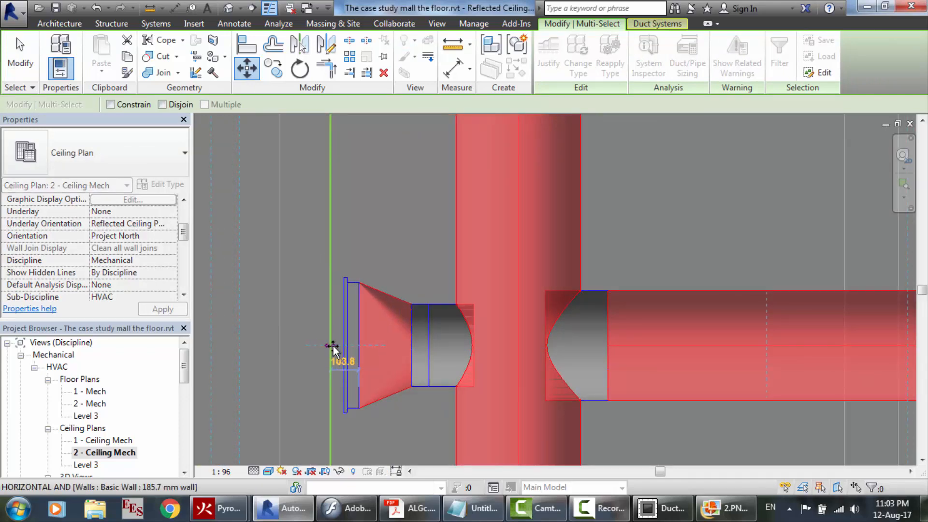
click(329, 346)
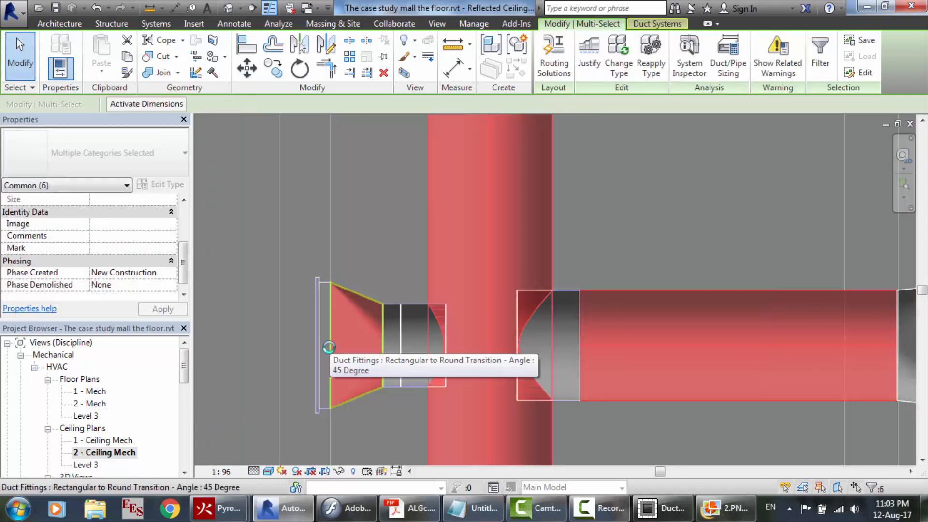
Move the branch assembly about 132 mm further left so the left grille's outer face lies on the wall's far face, and clear the selection
scroll(321, 238, down, 5)
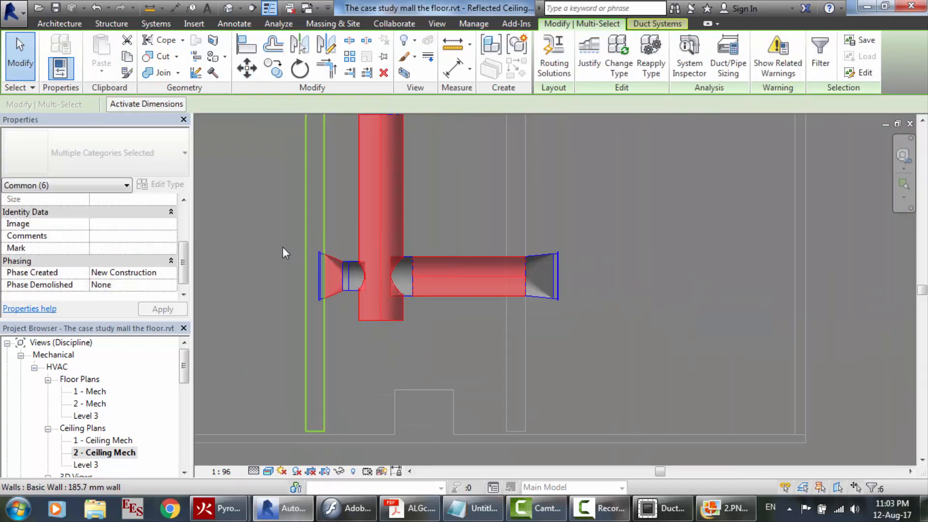
scroll(278, 248, up, 3)
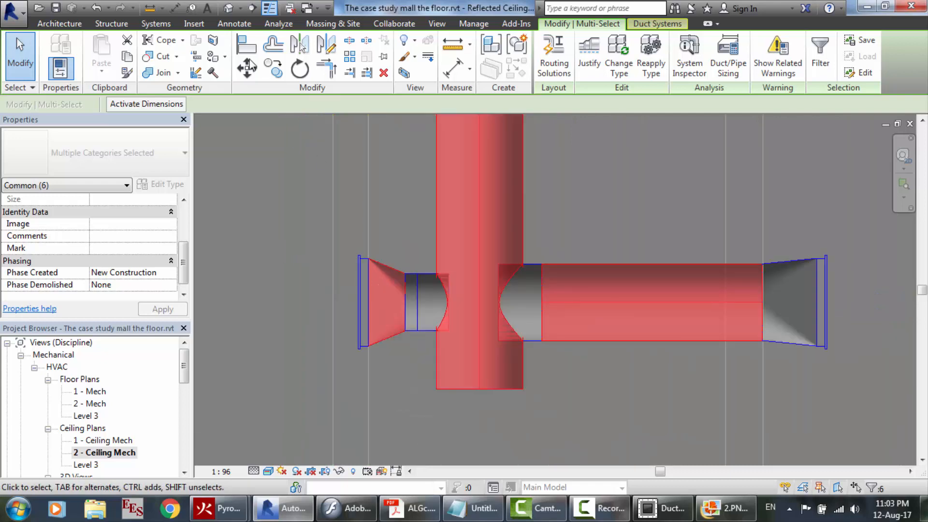
click(247, 68)
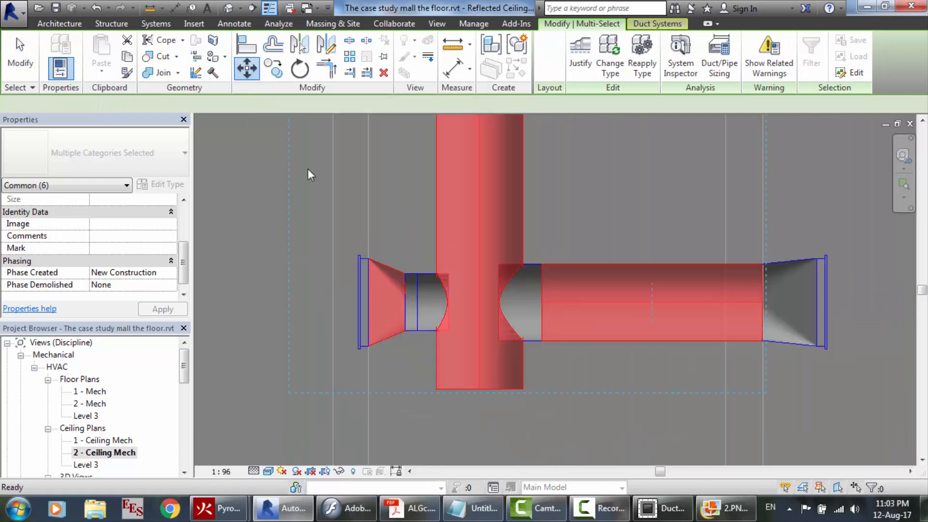
click(359, 303)
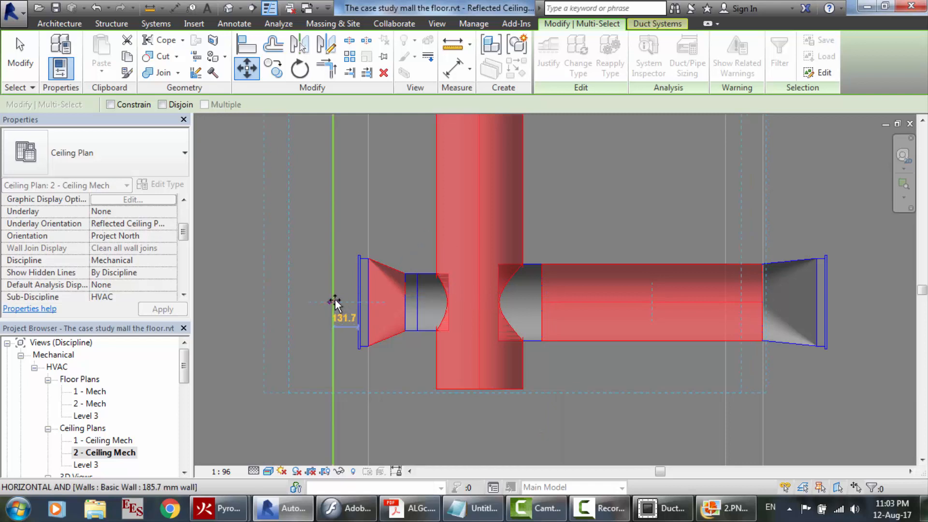
click(334, 303)
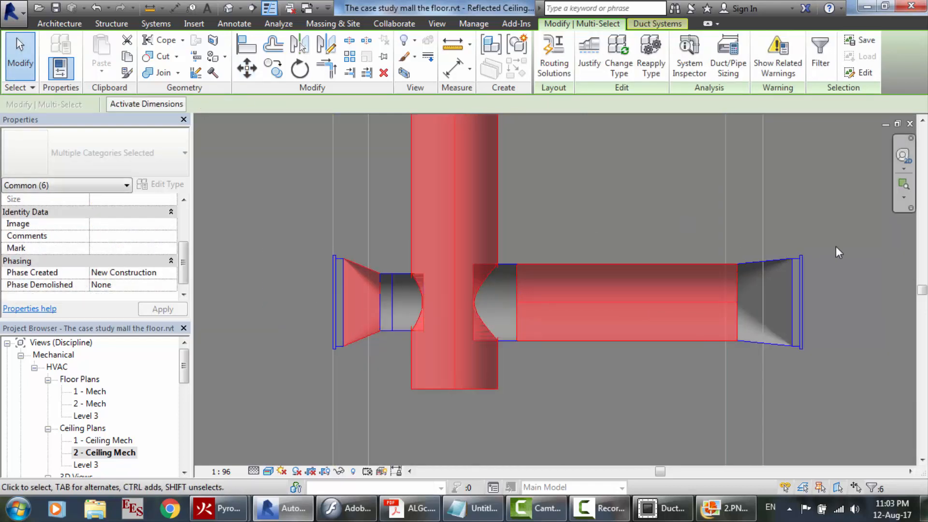
key(Escape)
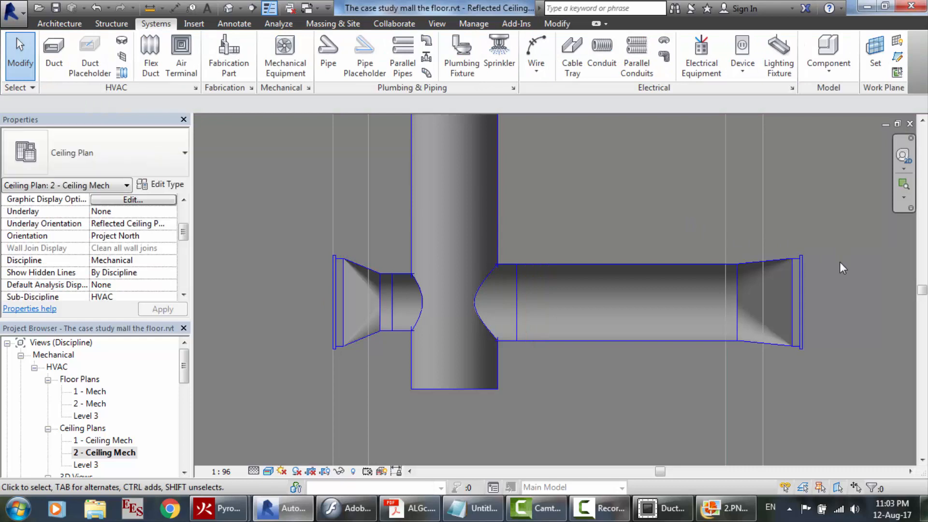
Delete the right side outlet's round duct, its rectangular-to-round transition and the 500x200 mm supply grille
scroll(840, 262, up, 3)
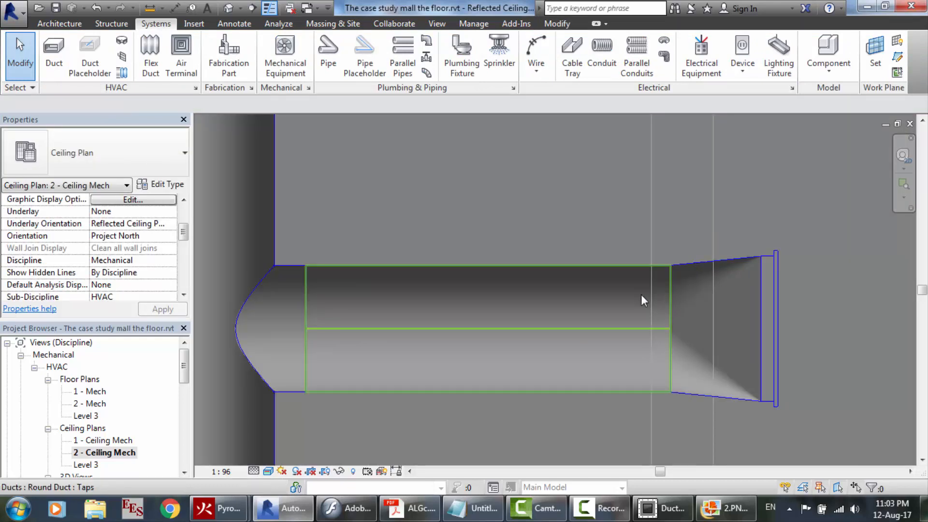
click(641, 295)
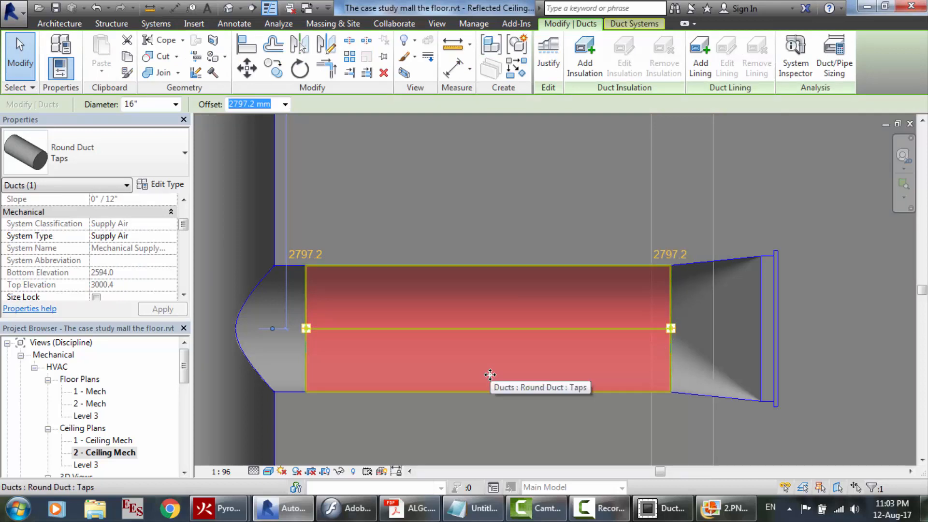
key(Delete)
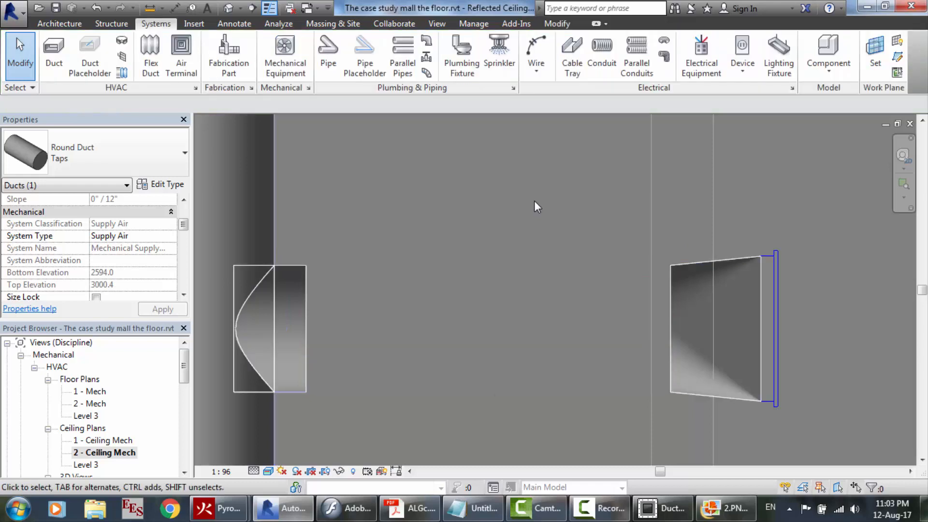
click(717, 306)
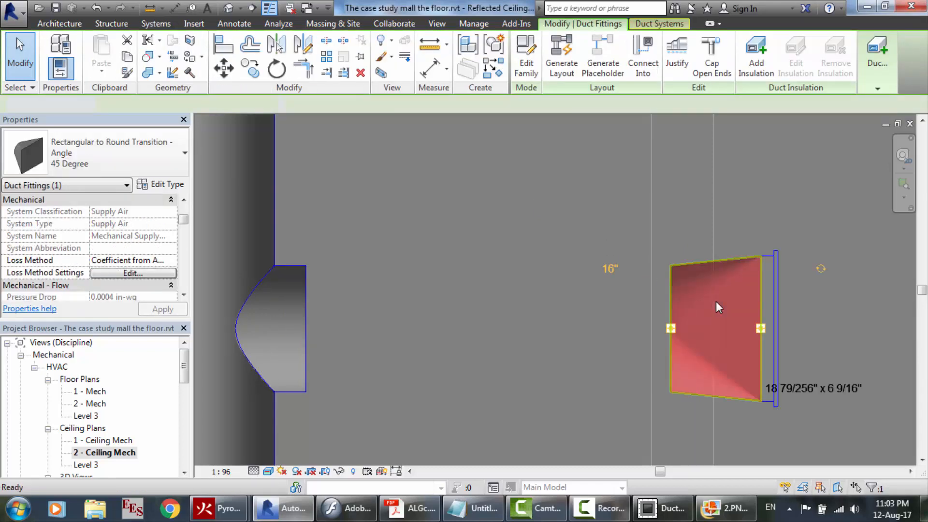
key(Delete)
click(764, 317)
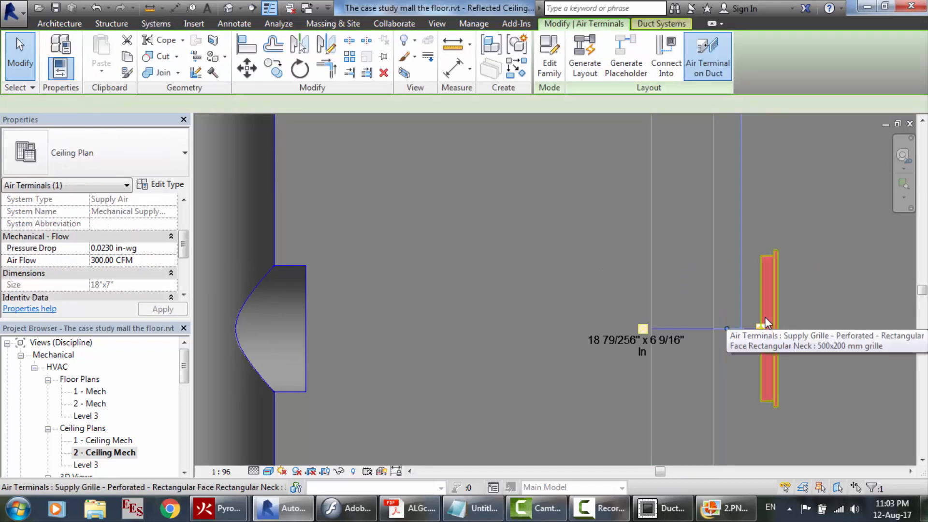
key(Delete)
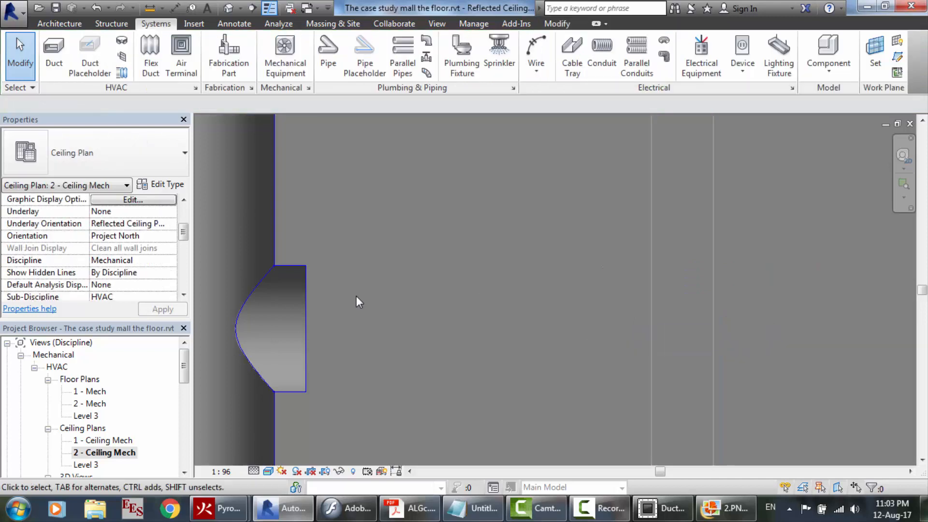
Check the outlet's airflow and grille in Ductwork double line2F_supply.pdf and its duct size in DuctMate, and delete the leftover round takeoff in Revit
click(304, 317)
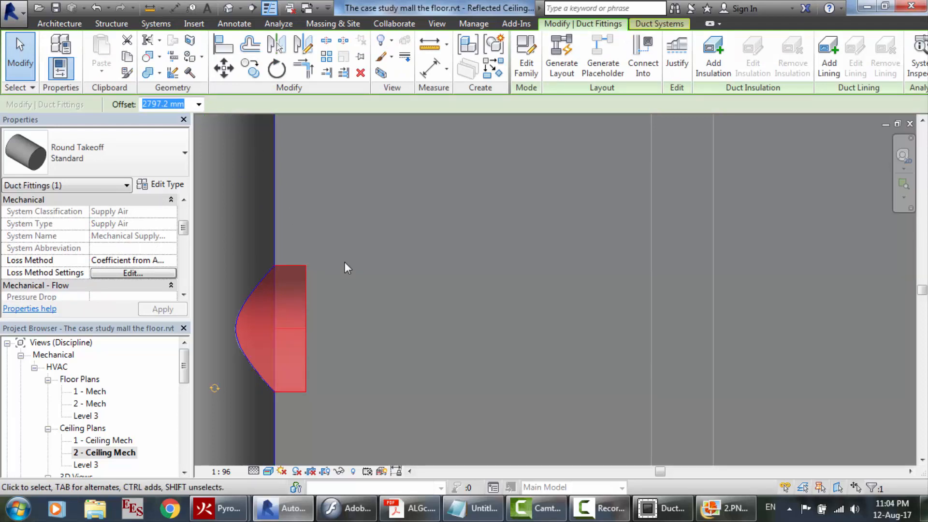
click(410, 508)
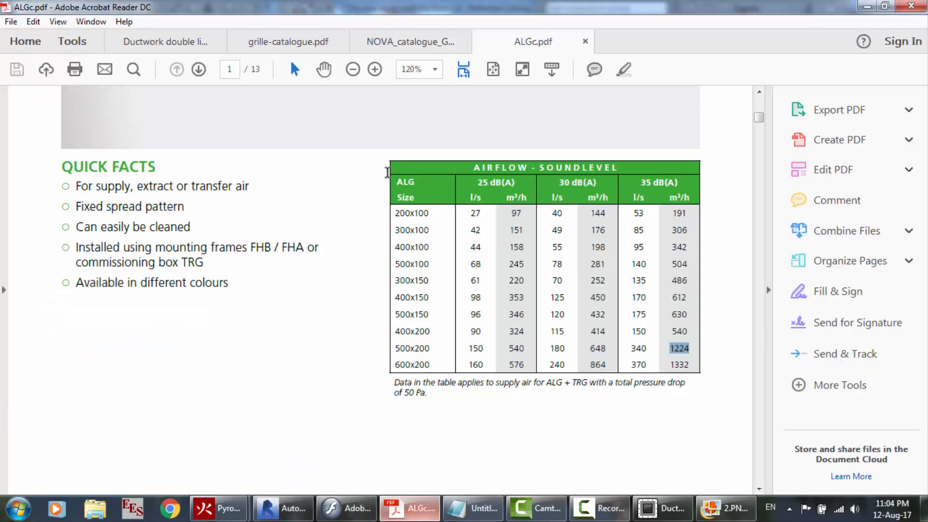
click(166, 48)
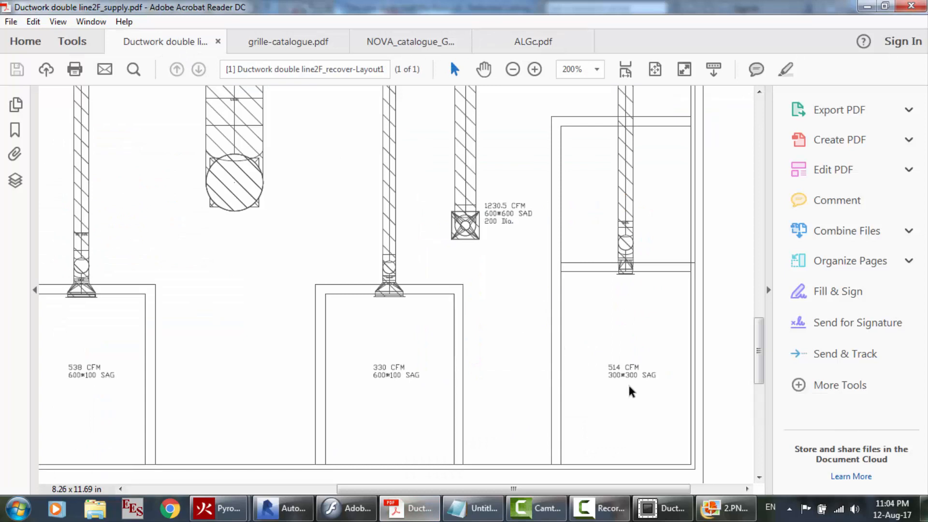
click(662, 508)
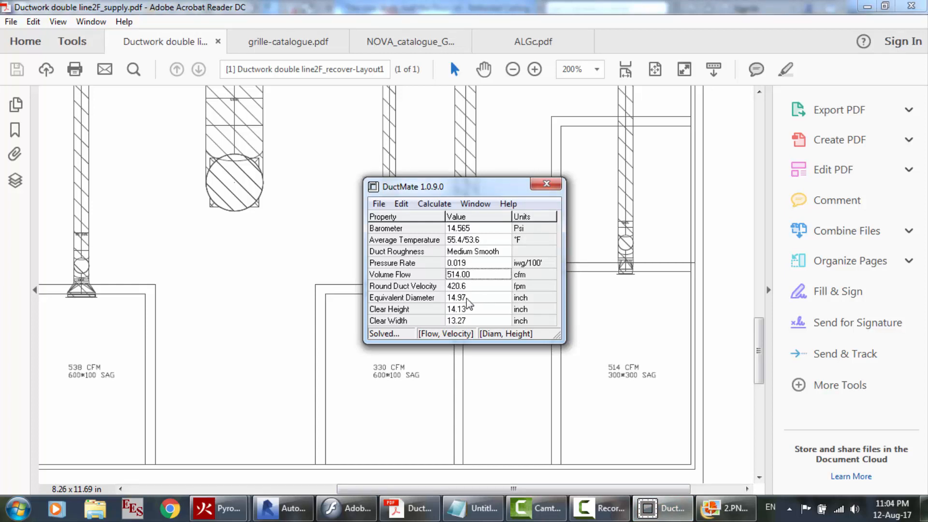
click(282, 508)
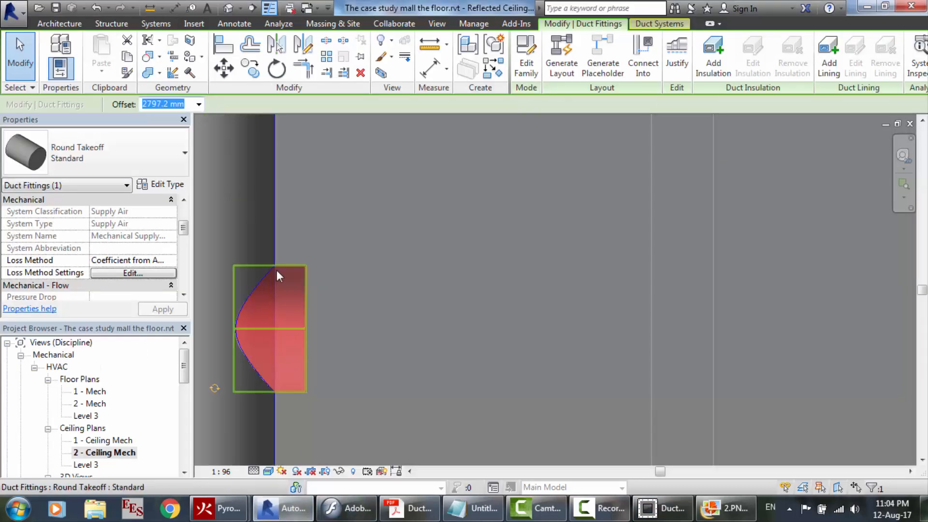
key(Delete)
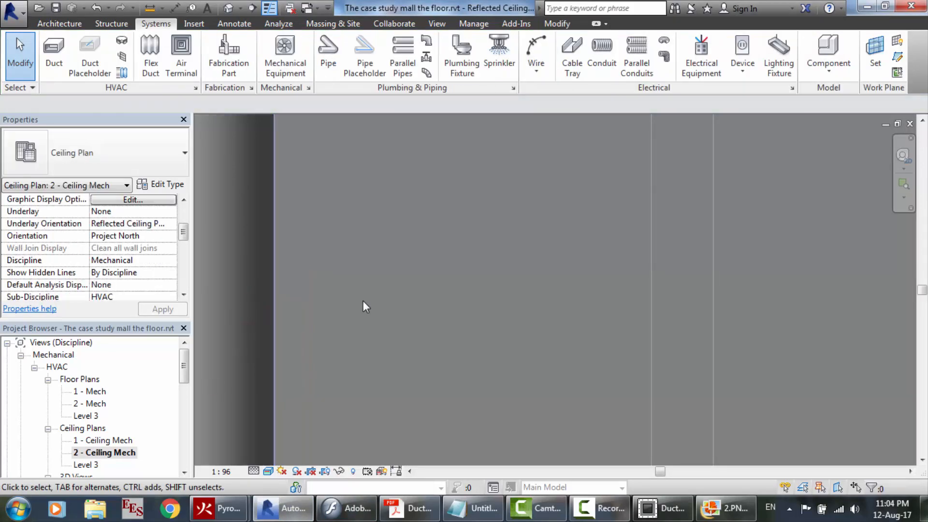
Draw a horizontal 16" round duct at 2797.2 mm offset from the vertical duct's right edge to just short of the wall's far face
click(53, 53)
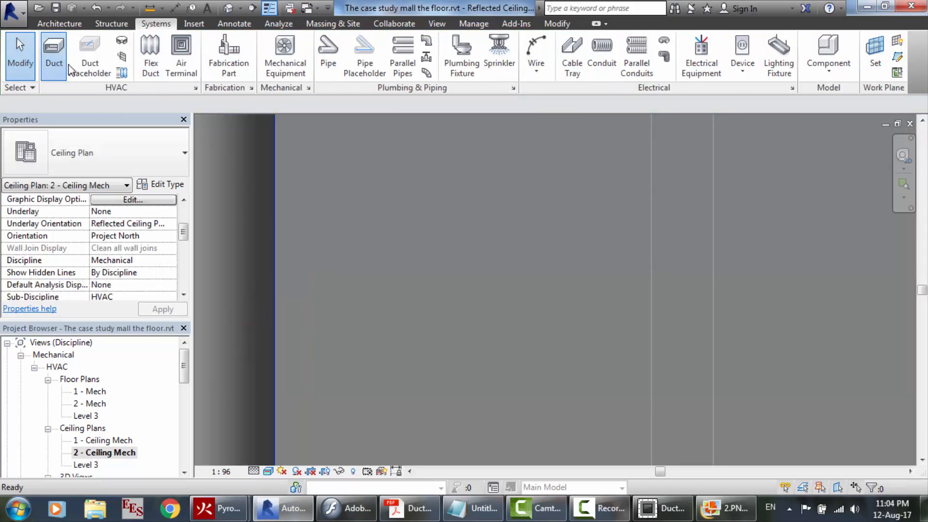
click(273, 343)
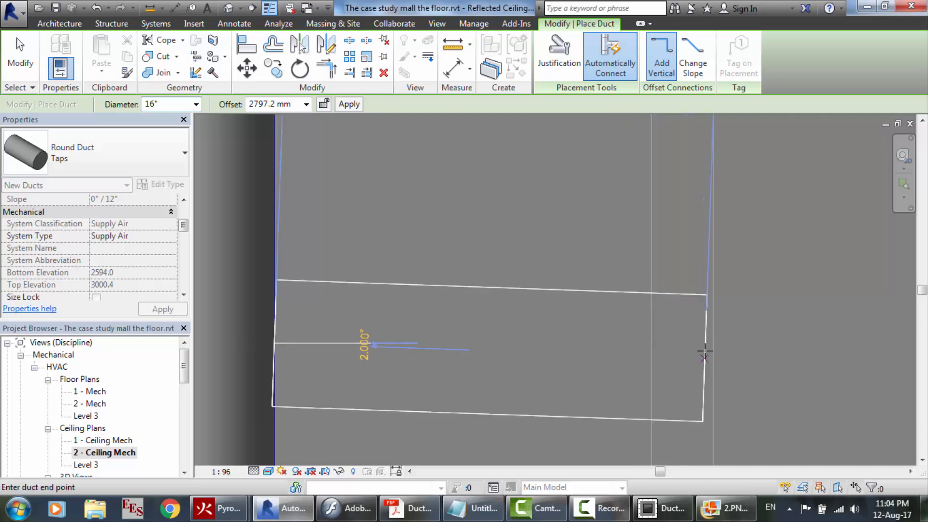
click(705, 344)
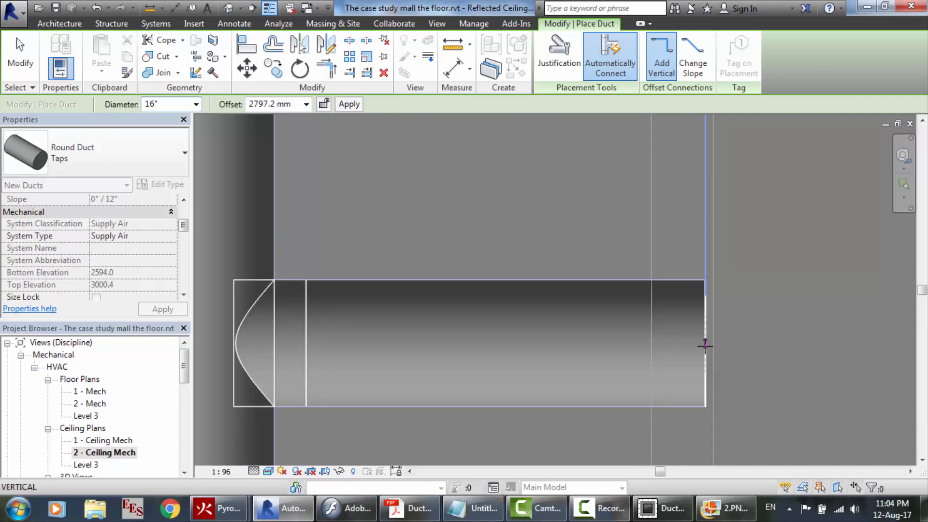
key(Escape)
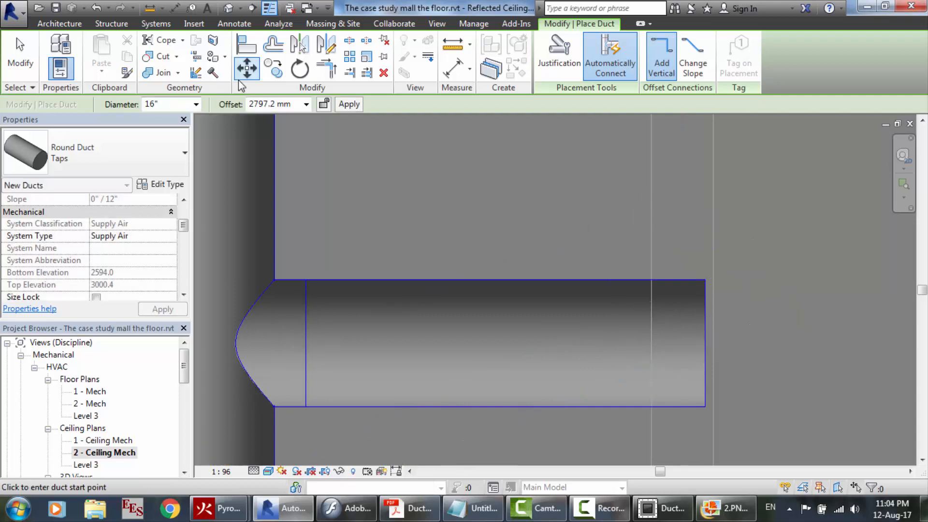
Place a 500x200 mm perforated supply grille on the free end of the new 16" side duct
click(156, 23)
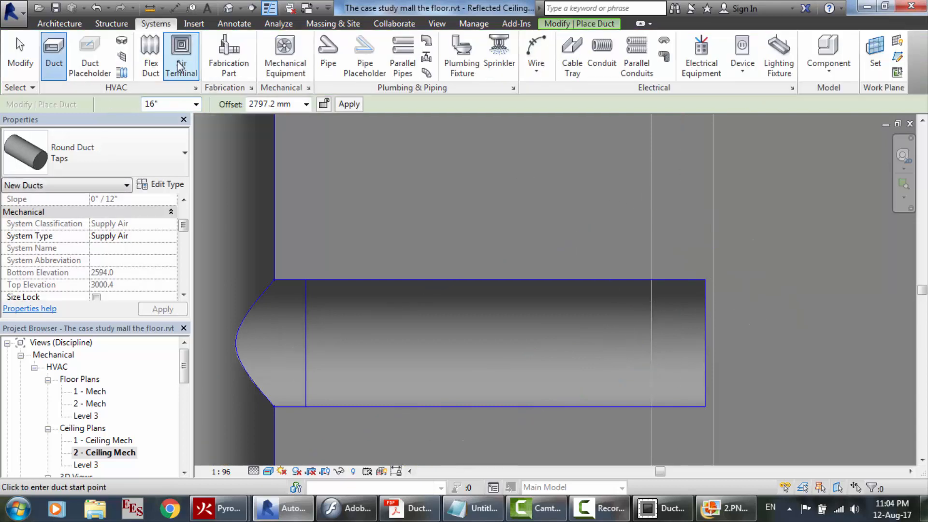
click(177, 61)
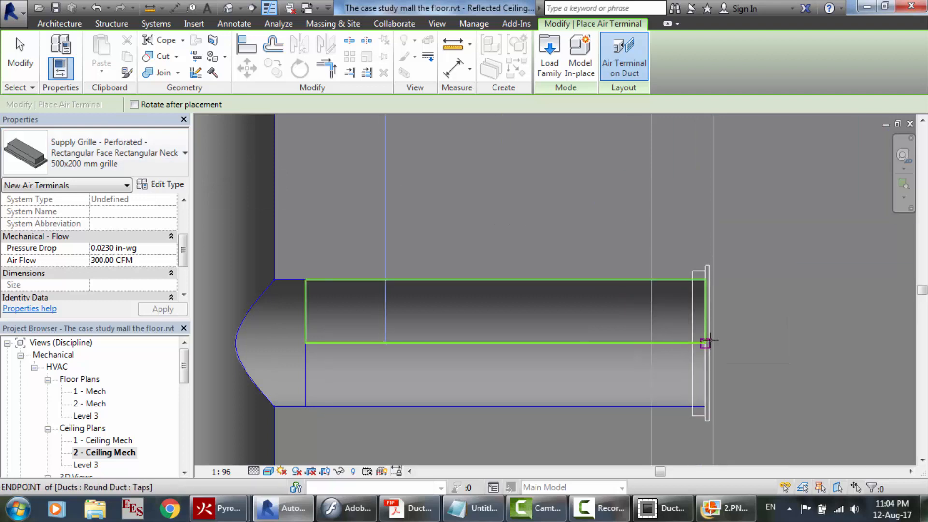
click(706, 342)
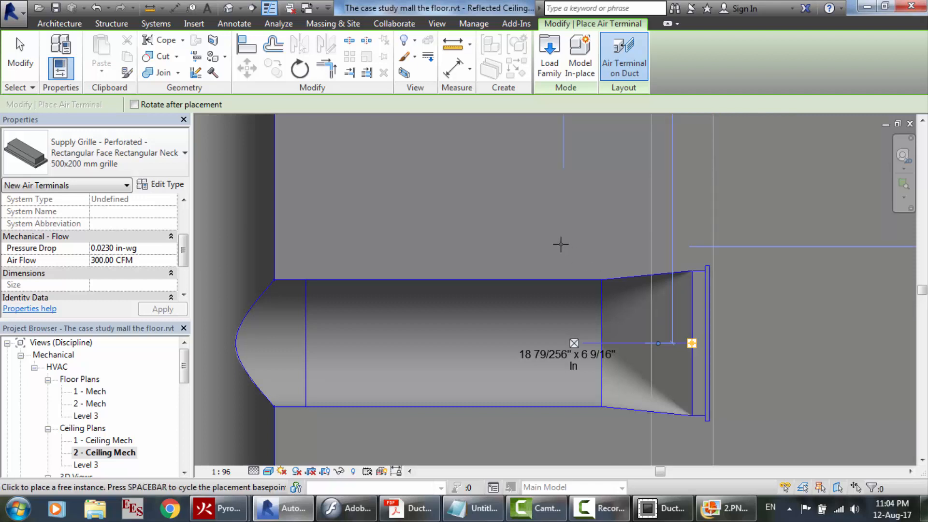
key(Escape)
key(Escape)
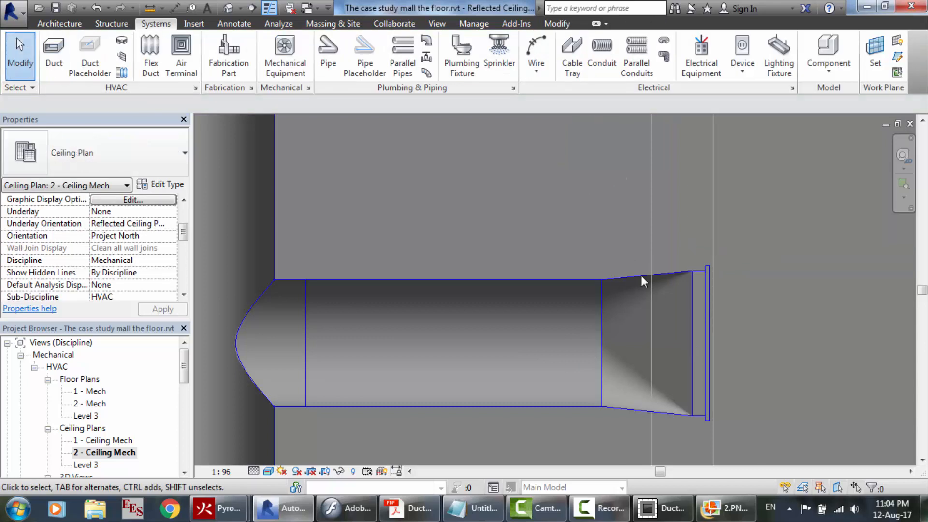
Delete the round duct and the transition between the takeoff and the right grille, keeping the takeoff and the grille
click(691, 338)
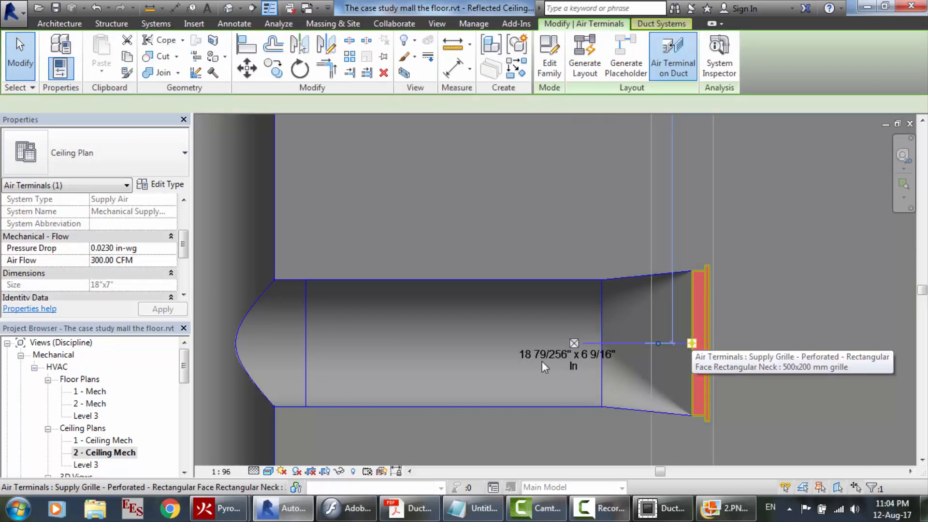
click(514, 371)
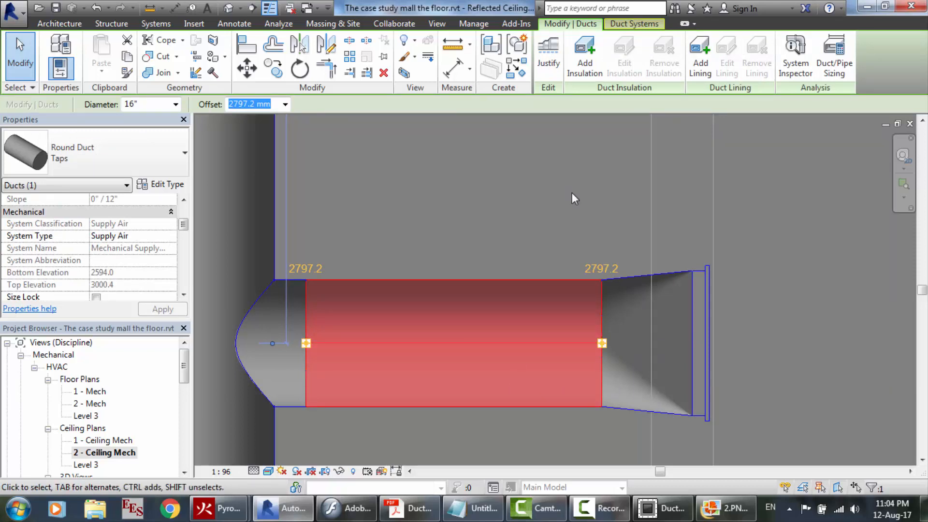
key(Delete)
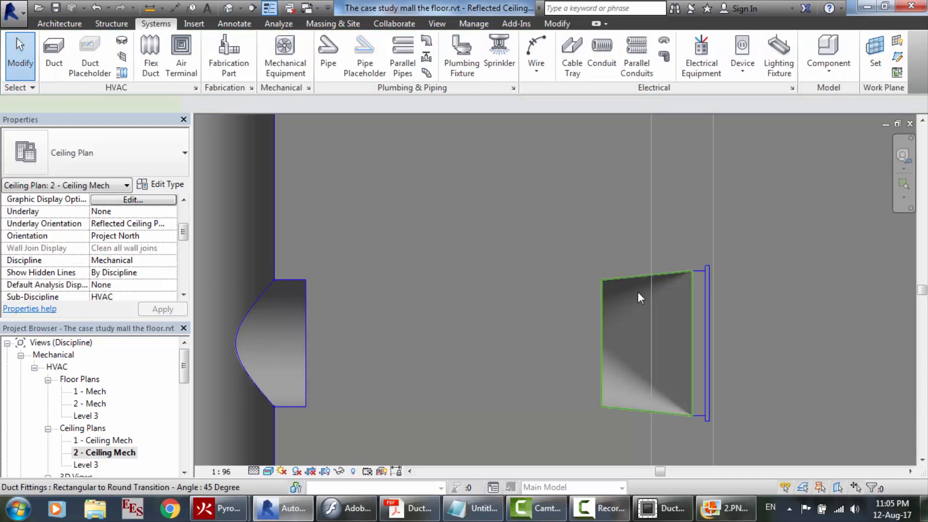
click(638, 292)
key(Delete)
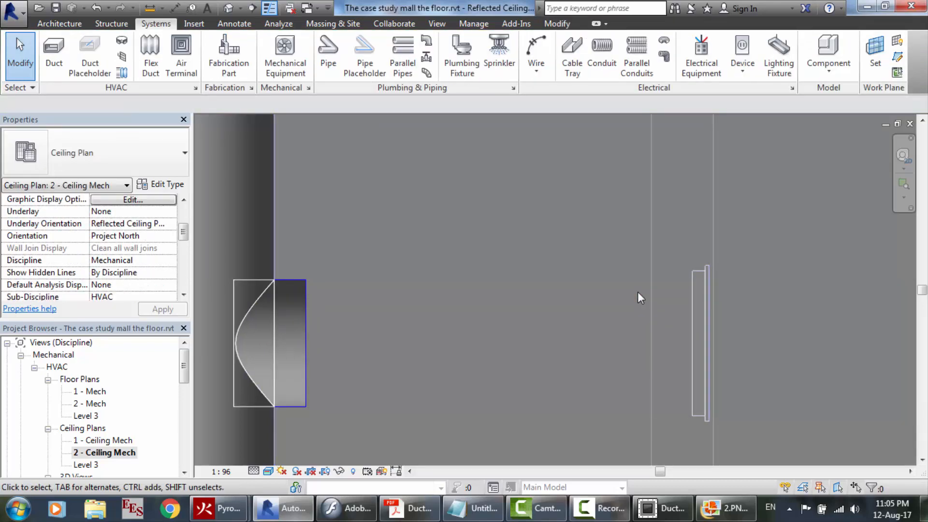
Try to move the right grille about 12.7 mm to the right so its outer face lies on the wall's far face
click(698, 303)
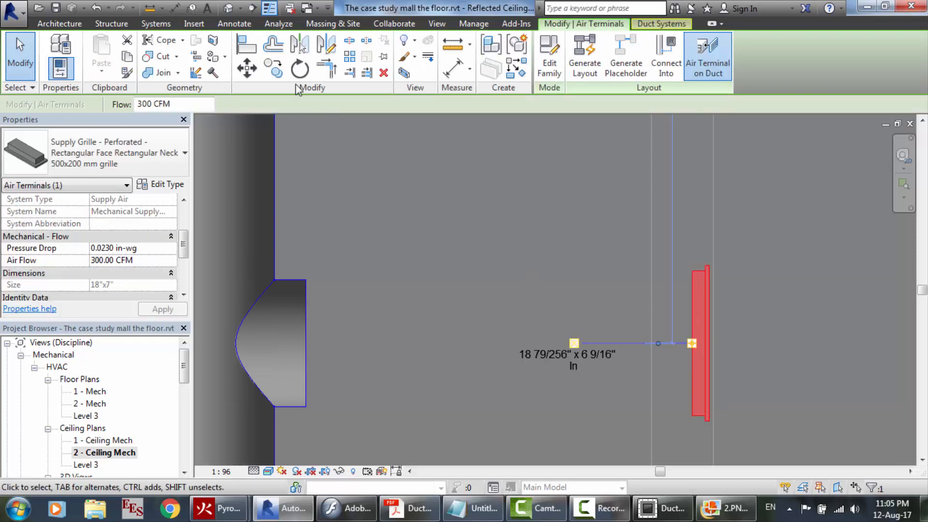
click(246, 68)
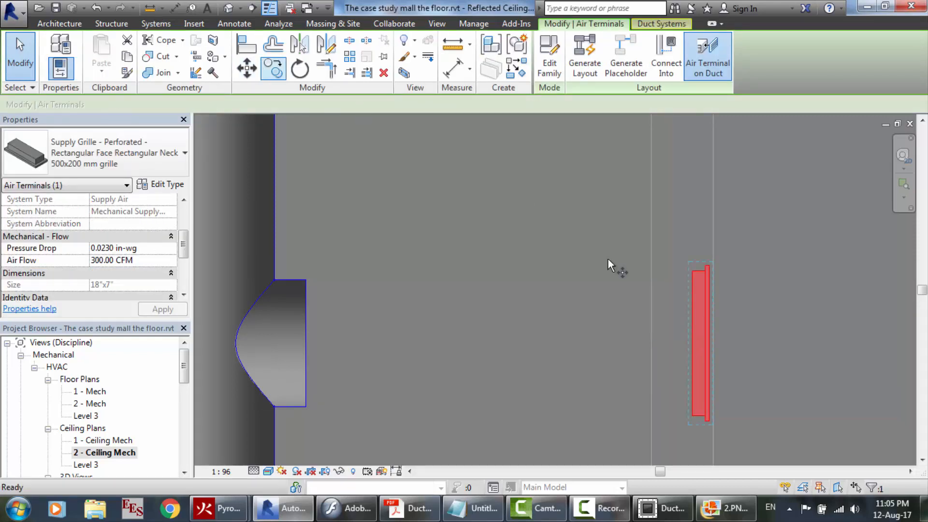
click(709, 343)
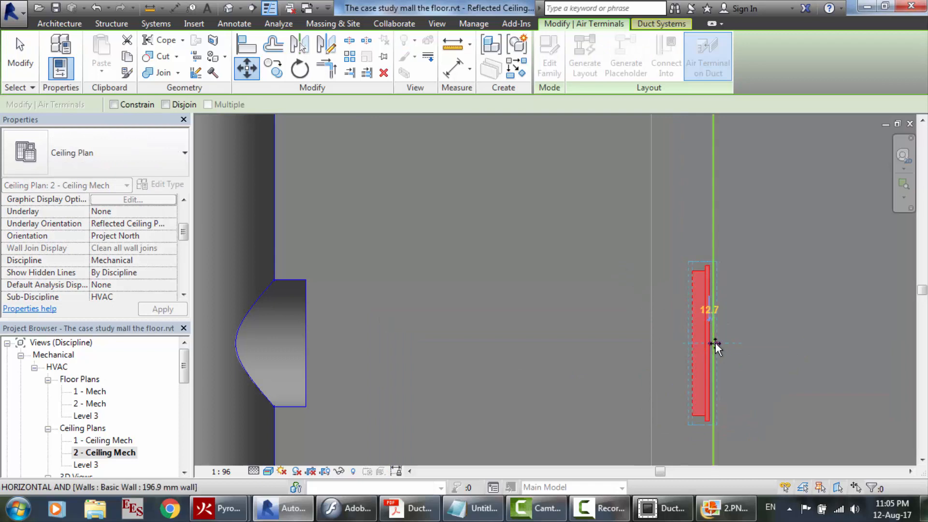
click(714, 343)
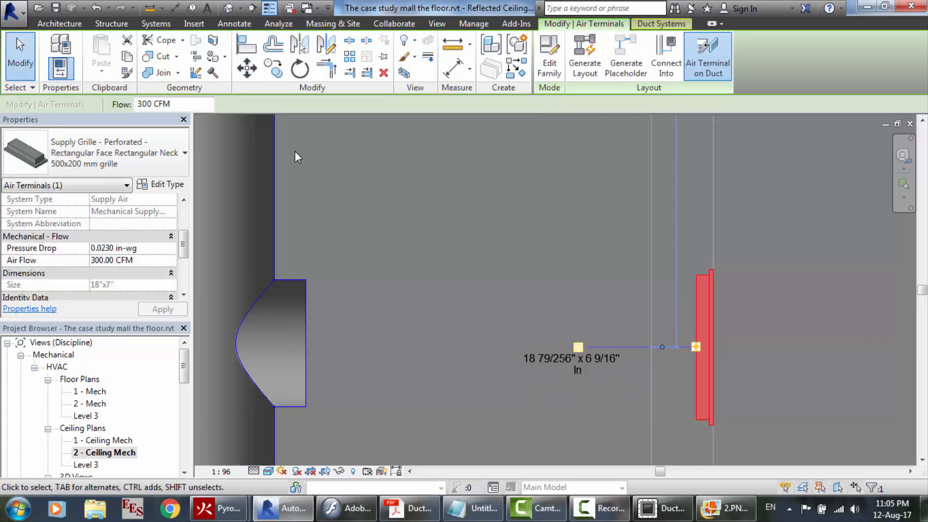
Try to connect the takeoff to the moved grille with a 16" round duct at 2797.2 mm offset, and undo the duct and the grille move
click(155, 24)
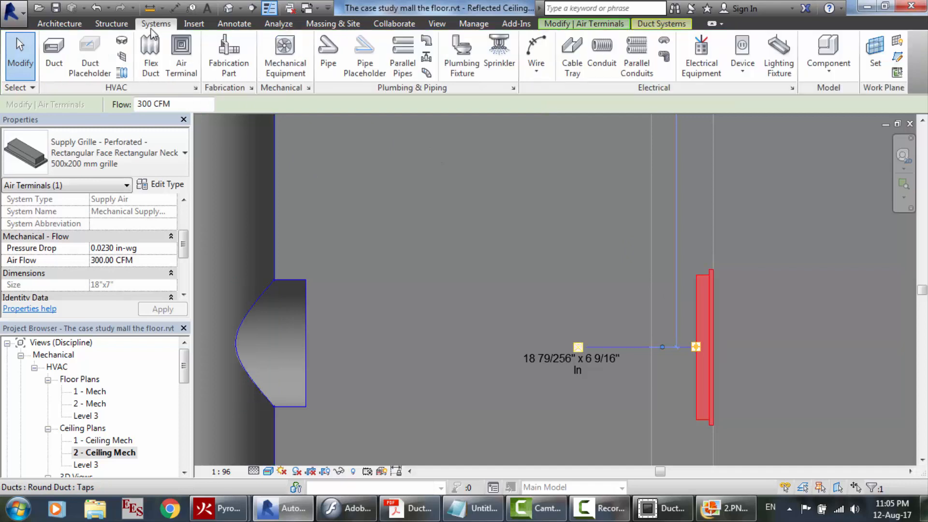
click(53, 53)
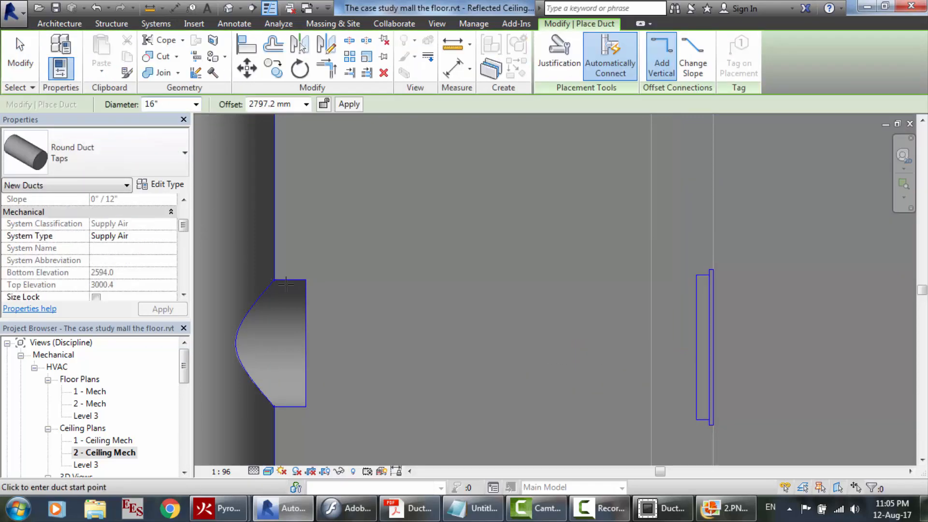
click(306, 343)
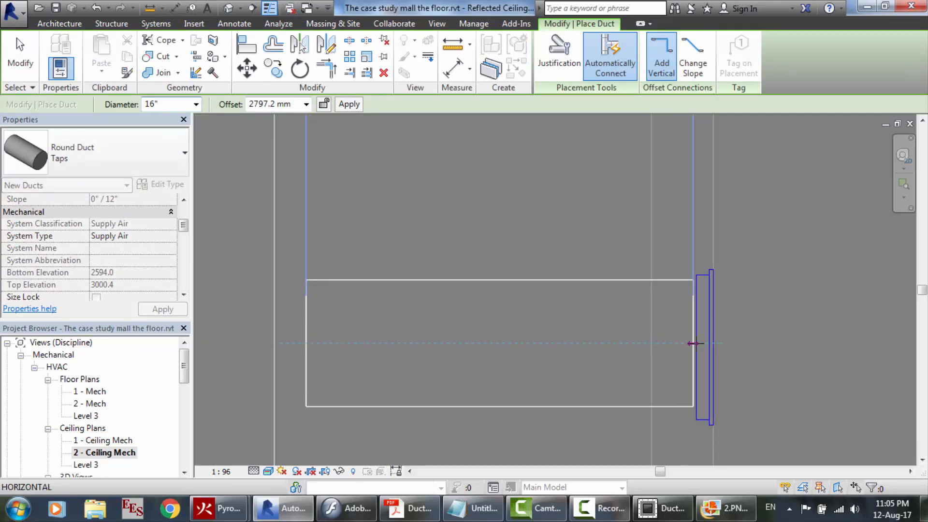
click(696, 343)
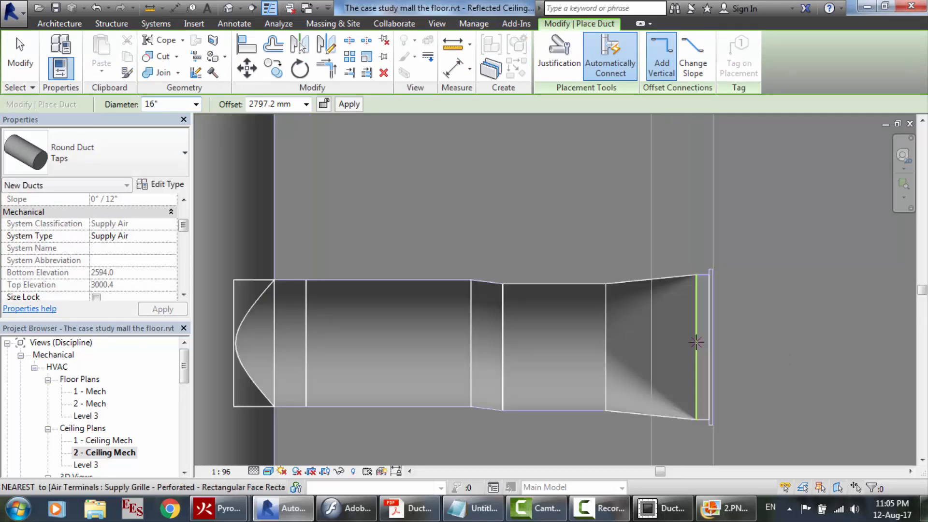
key(Escape)
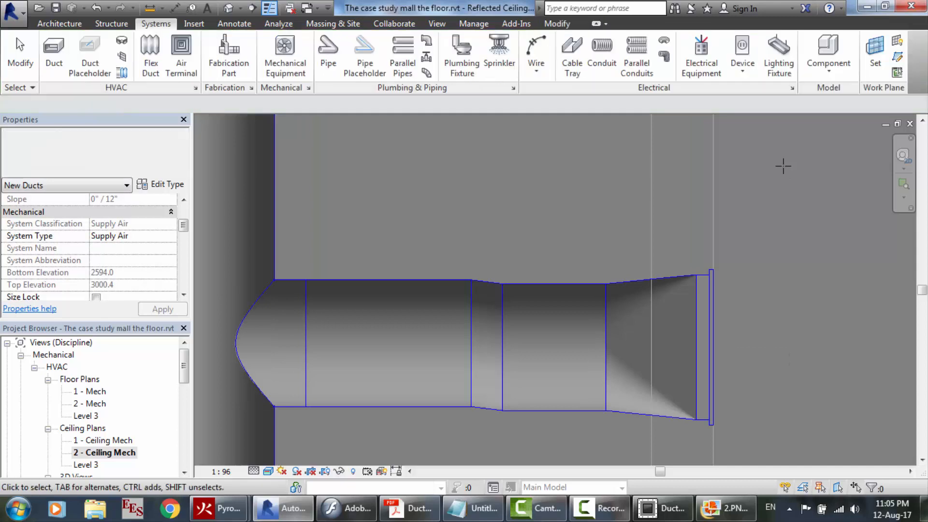
click(555, 361)
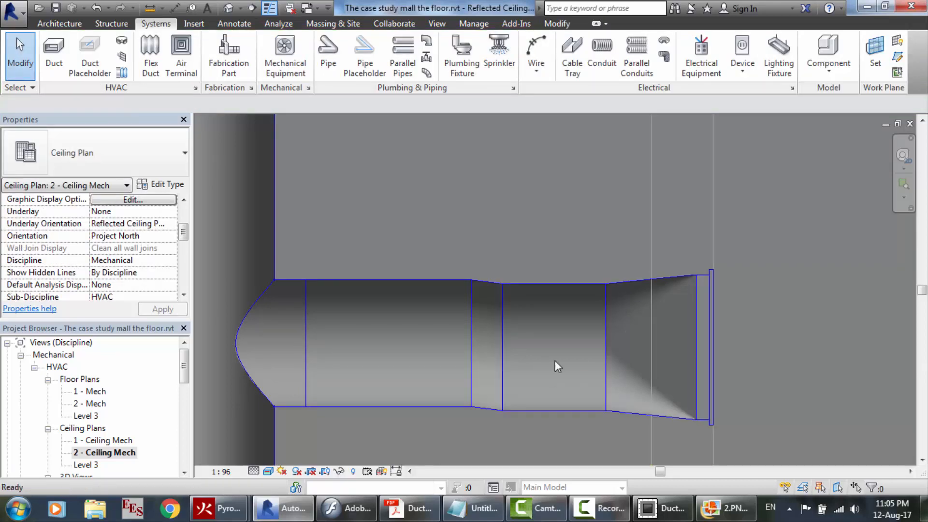
key(Delete)
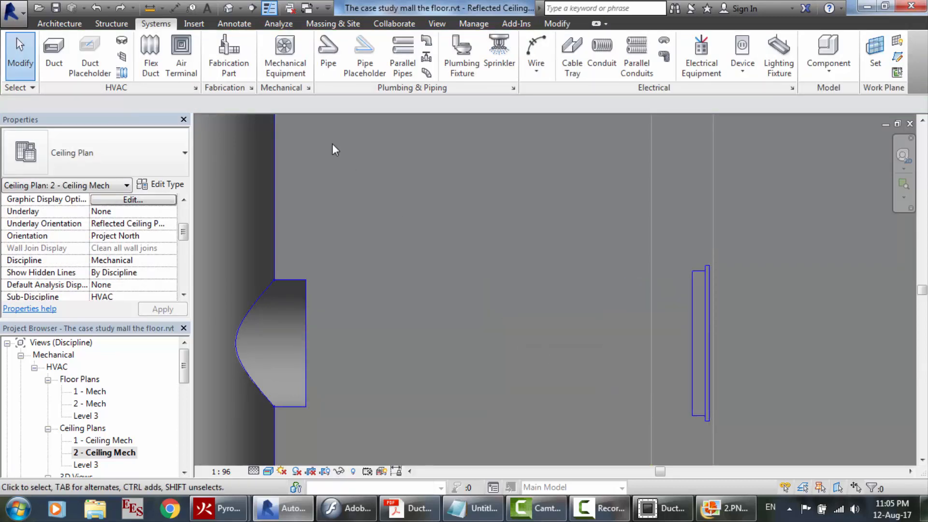
Move the right grille about 12.7 mm to the right so its outer face lies on the wall's far face
click(697, 296)
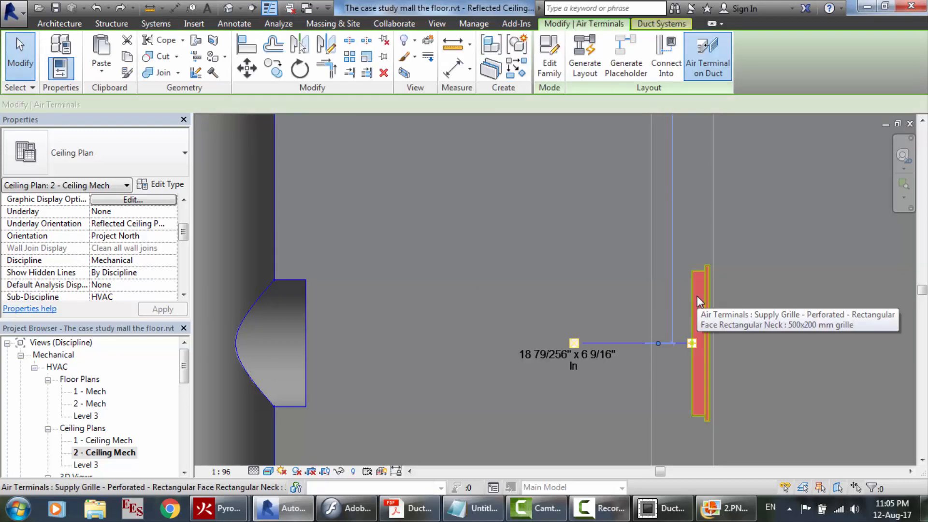
click(256, 78)
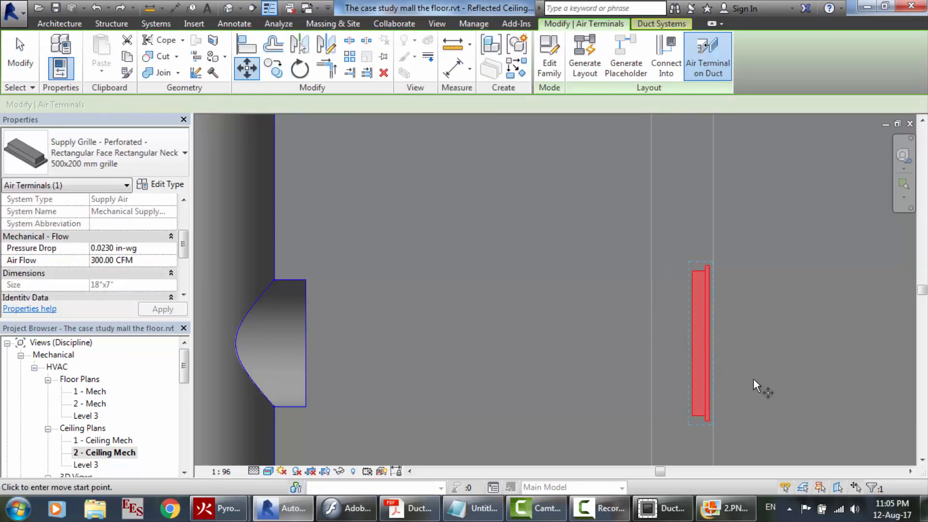
click(711, 343)
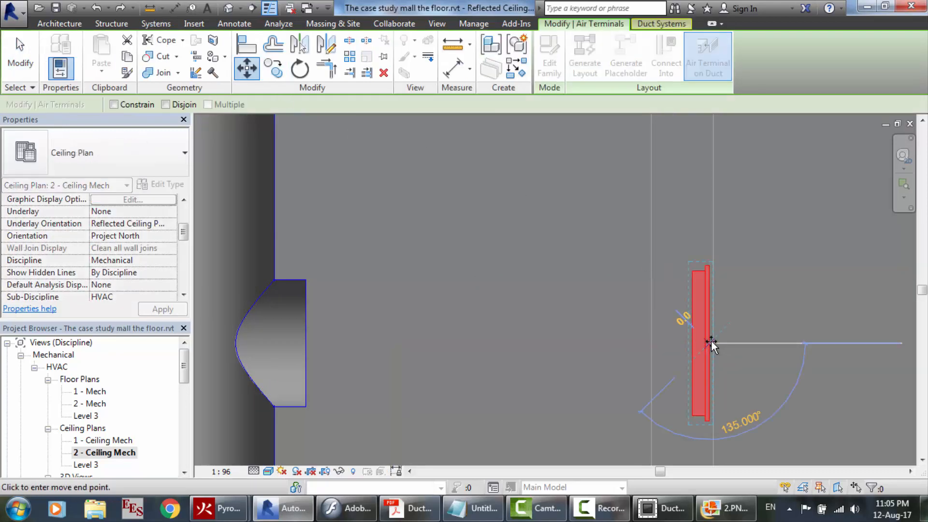
scroll(711, 340, up, 3)
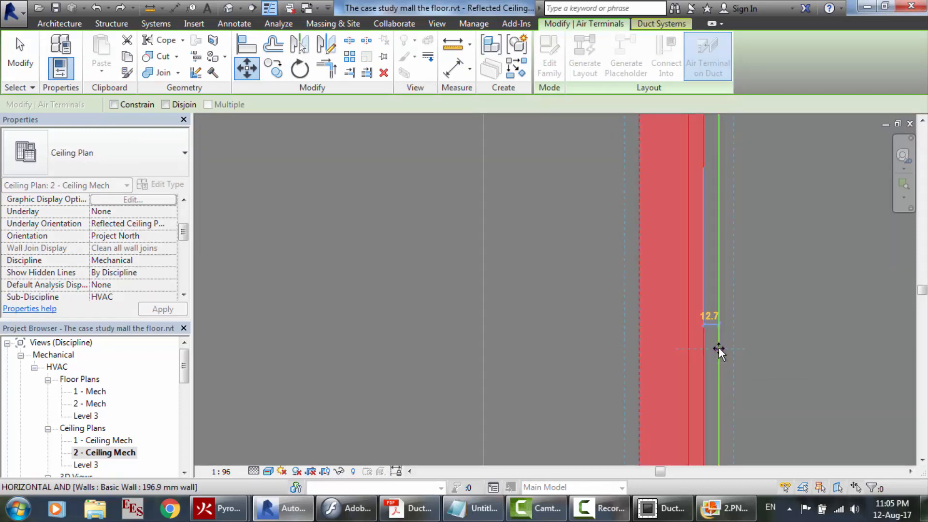
click(719, 349)
scroll(719, 348, down, 4)
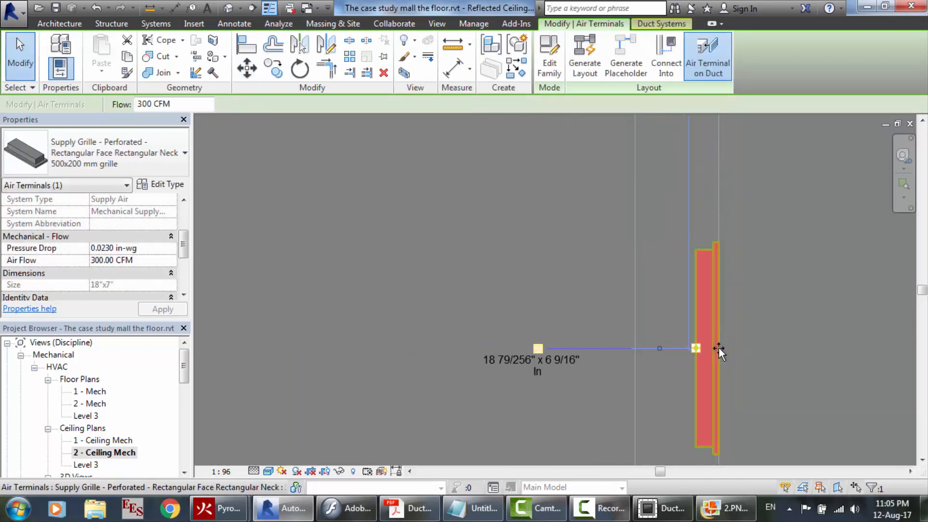
Connect the right branch's side takeoff to the moved grille with a 16" round duct at 2797.2 mm offset
click(155, 24)
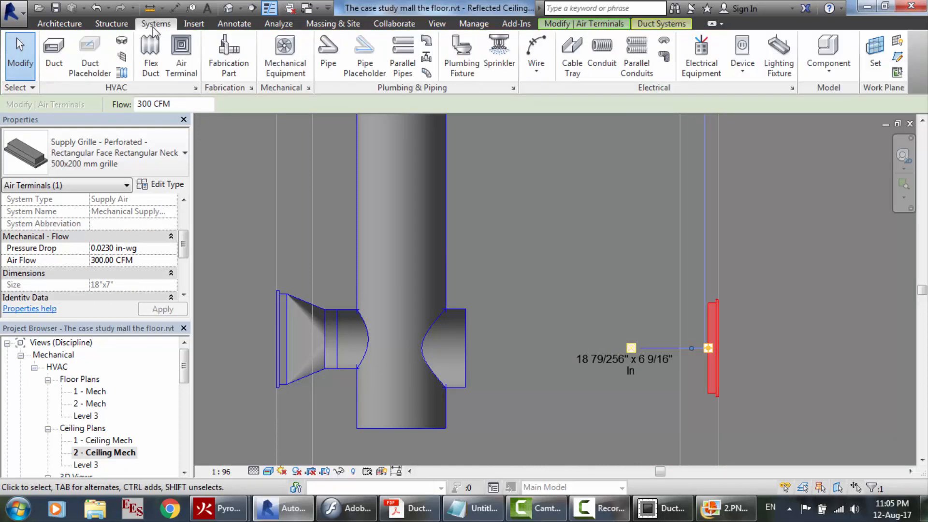
click(58, 51)
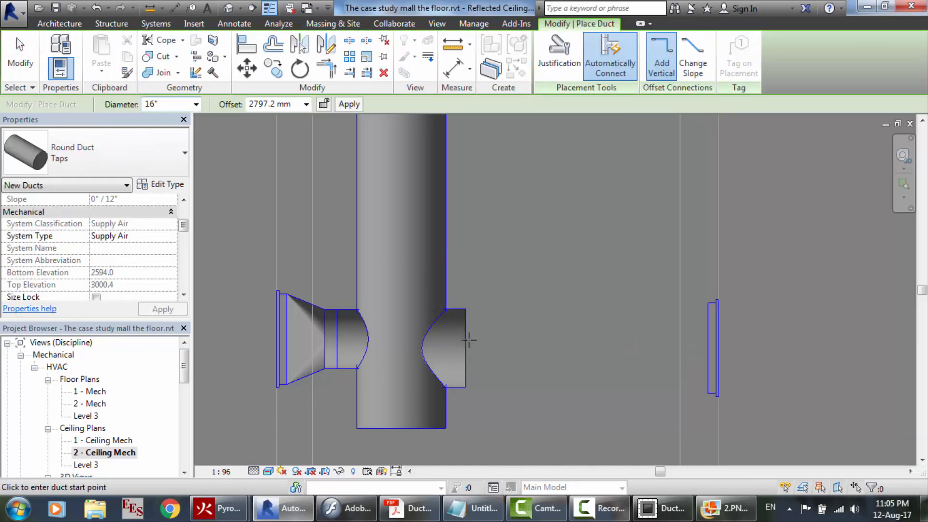
click(462, 345)
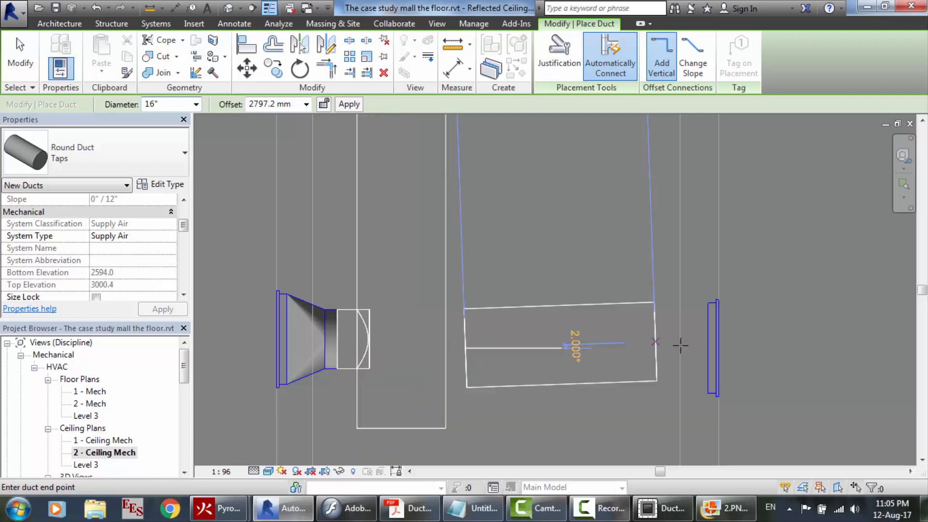
click(708, 348)
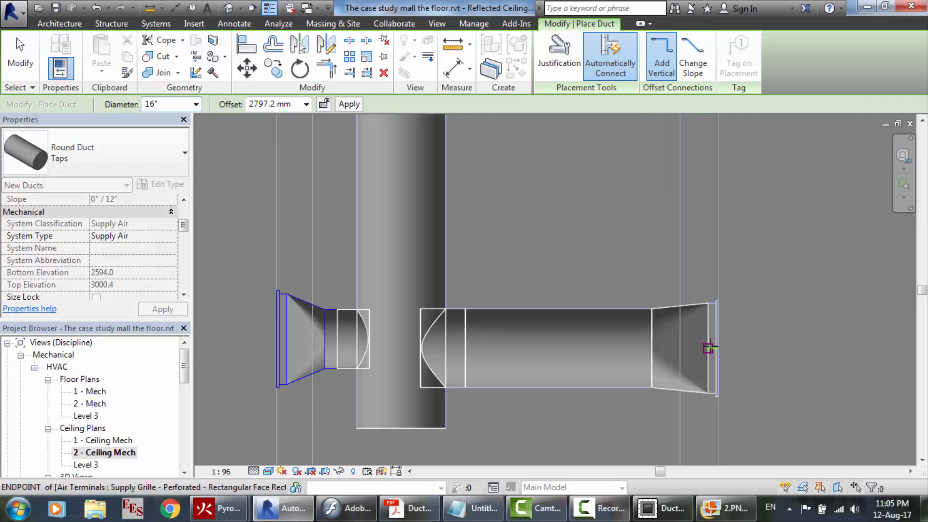
key(Escape)
key(Escape)
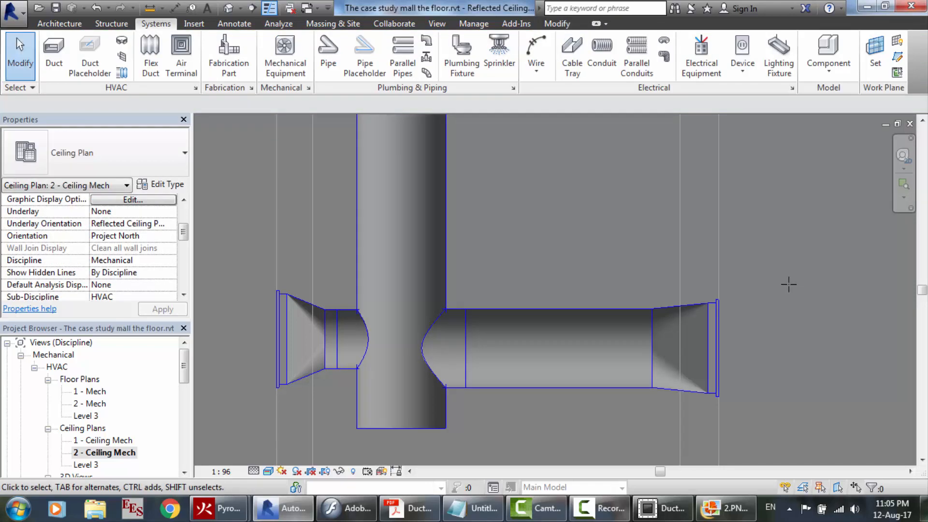
Examine the left and right supply branches with their side grilles across the second-floor ceiling plan
scroll(789, 285, down, 3)
scroll(788, 285, down, 2)
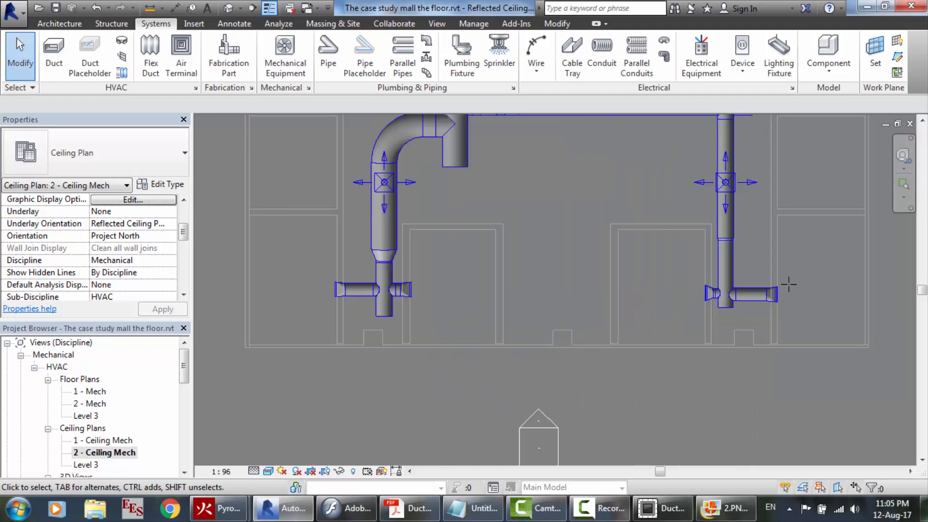
scroll(789, 285, down, 2)
scroll(799, 183, up, 3)
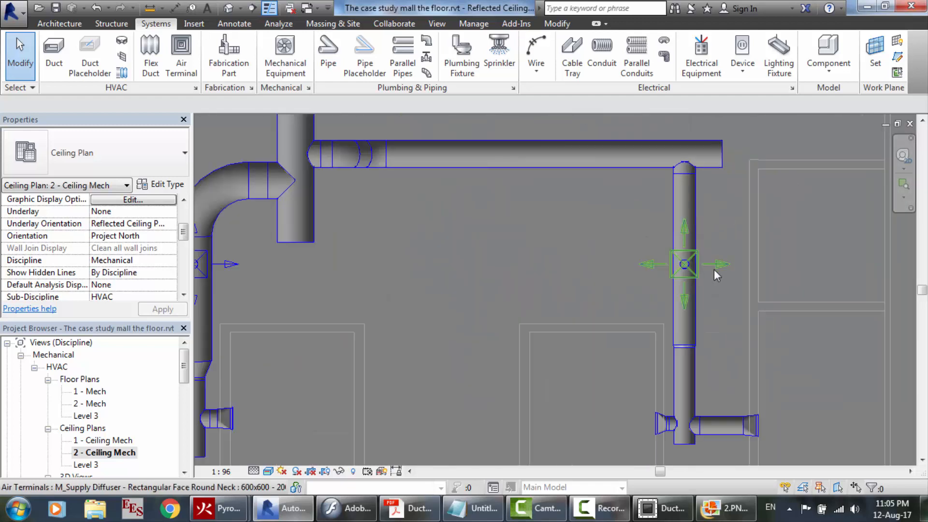
scroll(651, 256, down, 2)
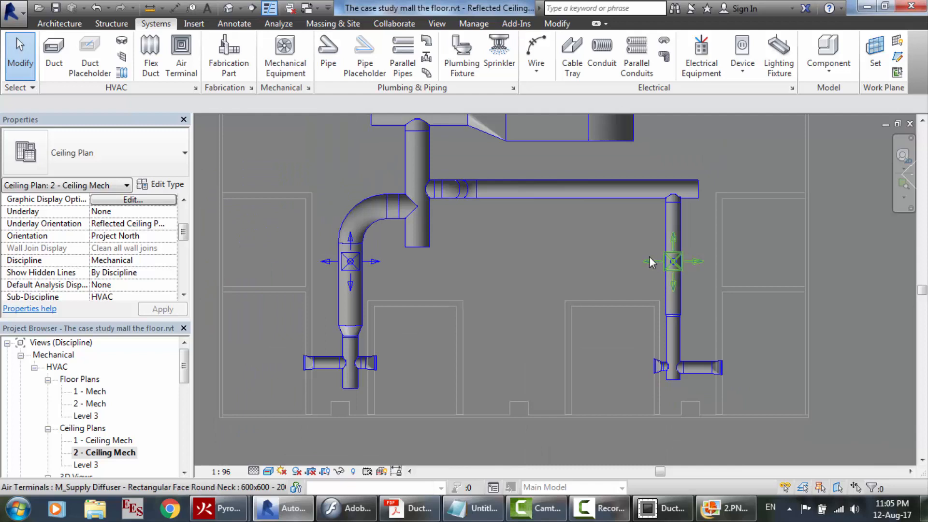
scroll(729, 241, up, 3)
scroll(584, 266, down, 3)
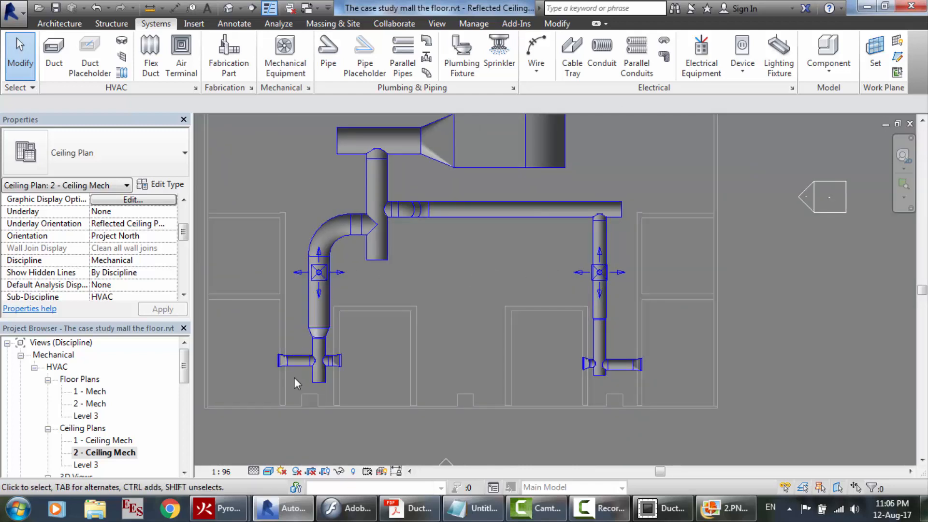
scroll(295, 382, up, 3)
scroll(409, 290, down, 1)
scroll(409, 289, down, 4)
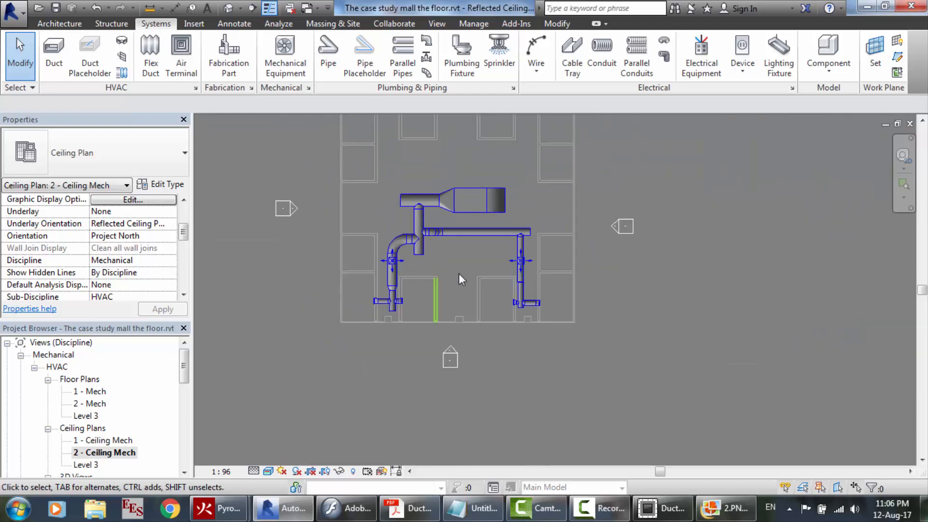
click(600, 508)
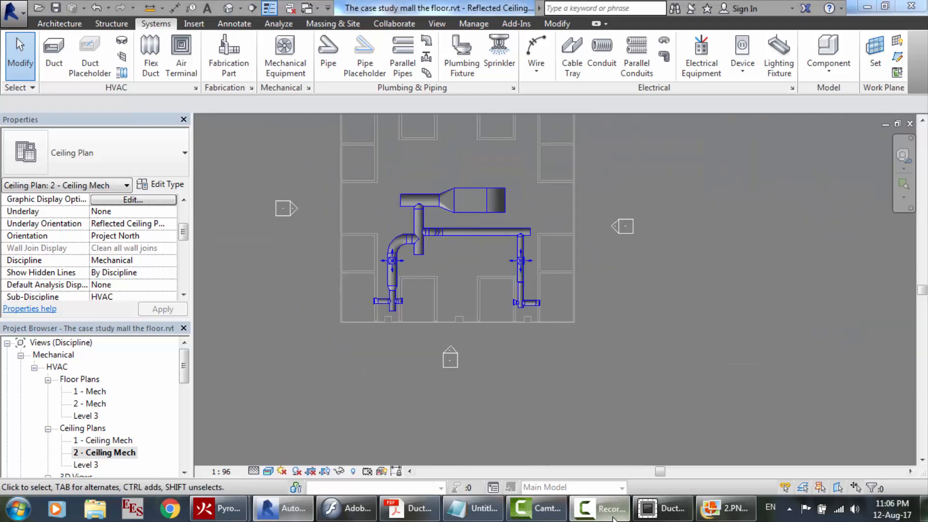
click(863, 450)
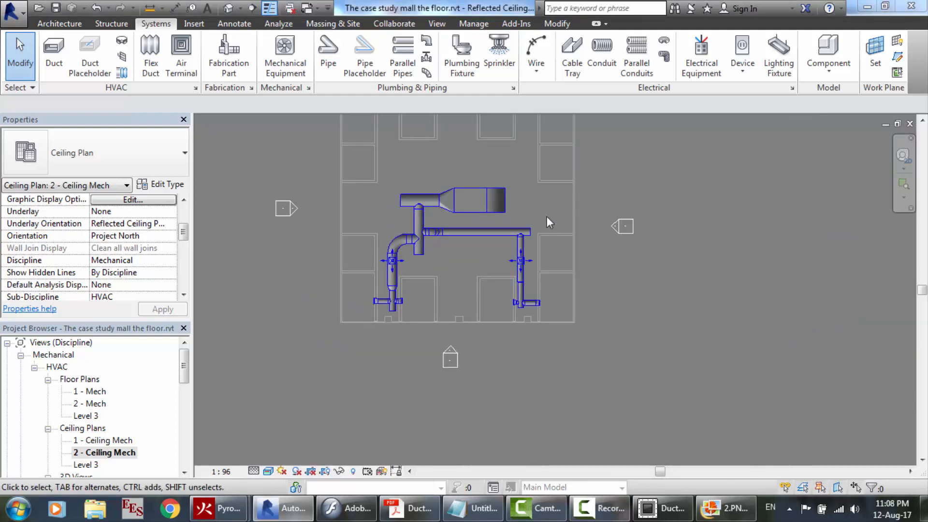
Open the default 3D view and return it to the home orientation showing the whole building
click(230, 8)
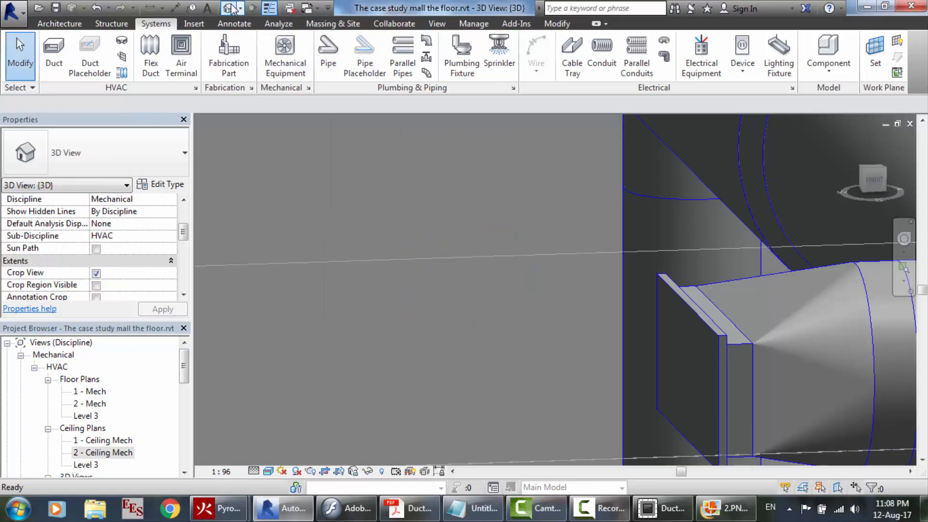
scroll(504, 186, down, 5)
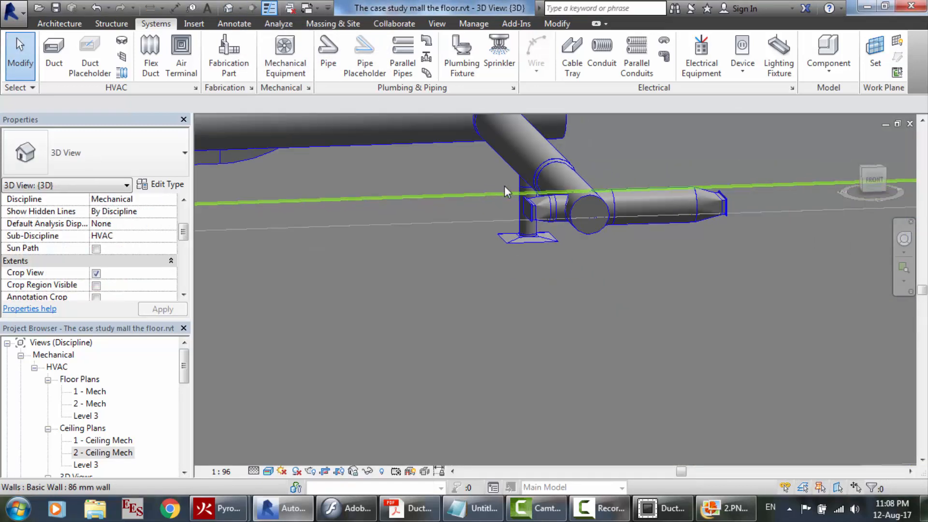
scroll(628, 204, down, 6)
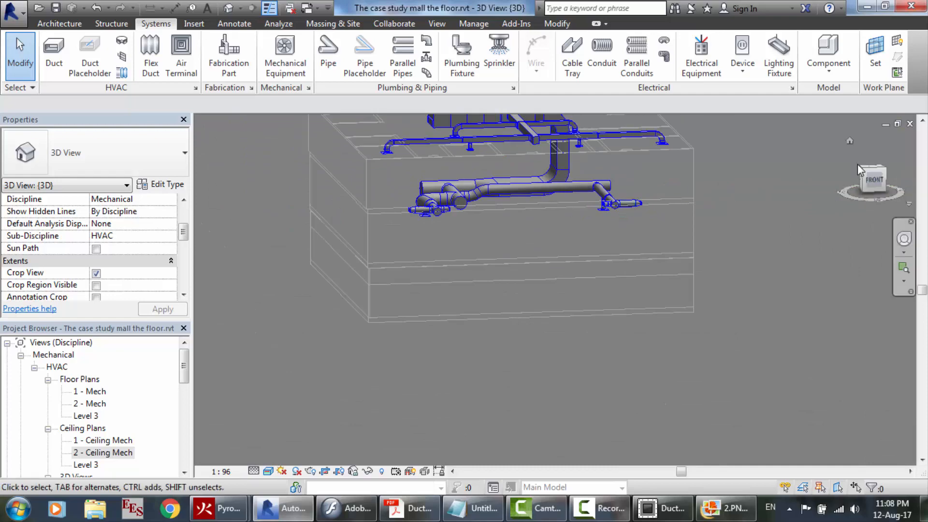
click(850, 140)
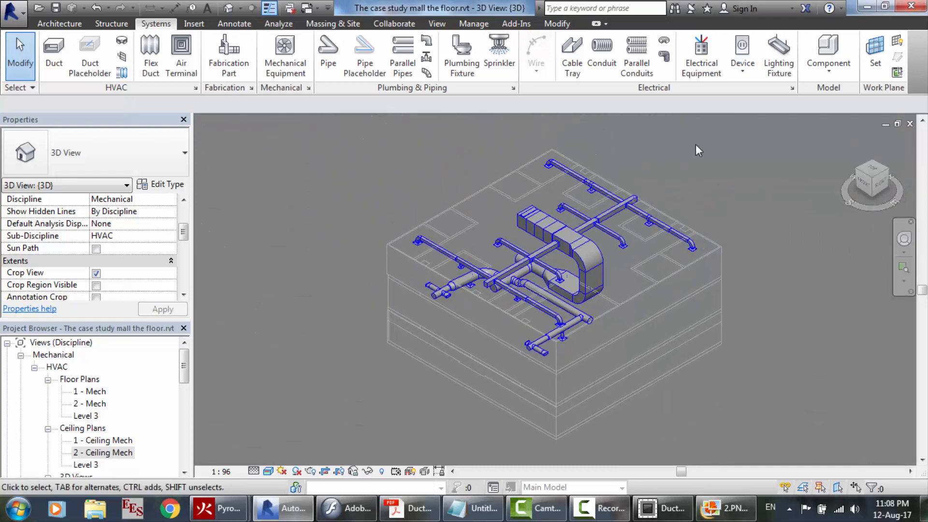
Inspect the ductwork in 3D, focusing on the elbows joining the right branch duct to the main round duct
scroll(739, 238, up, 4)
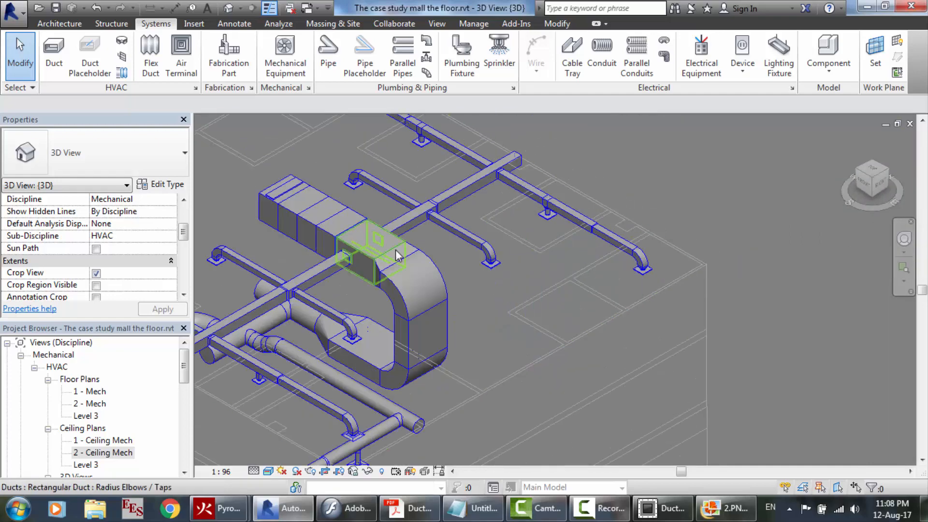
scroll(395, 249, down, 3)
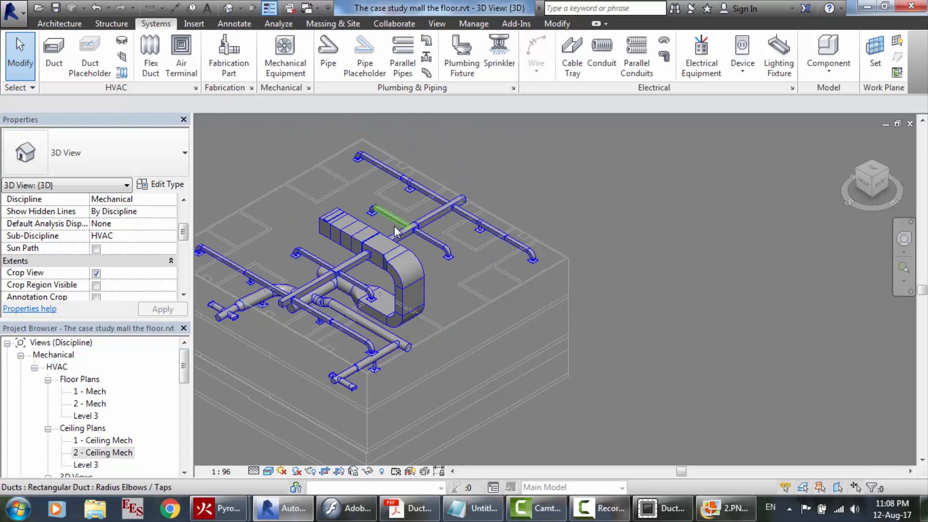
scroll(411, 224, up, 2)
scroll(288, 260, down, 4)
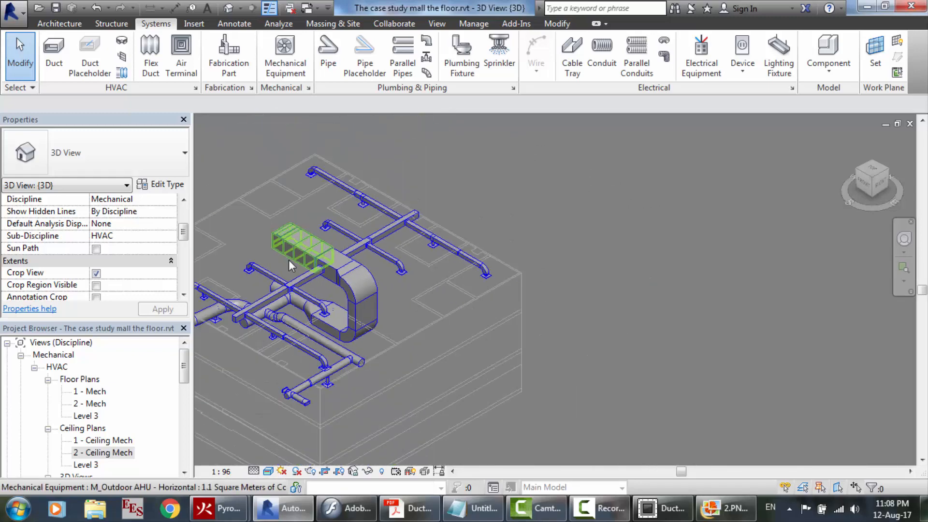
scroll(211, 284, up, 2)
scroll(211, 288, up, 2)
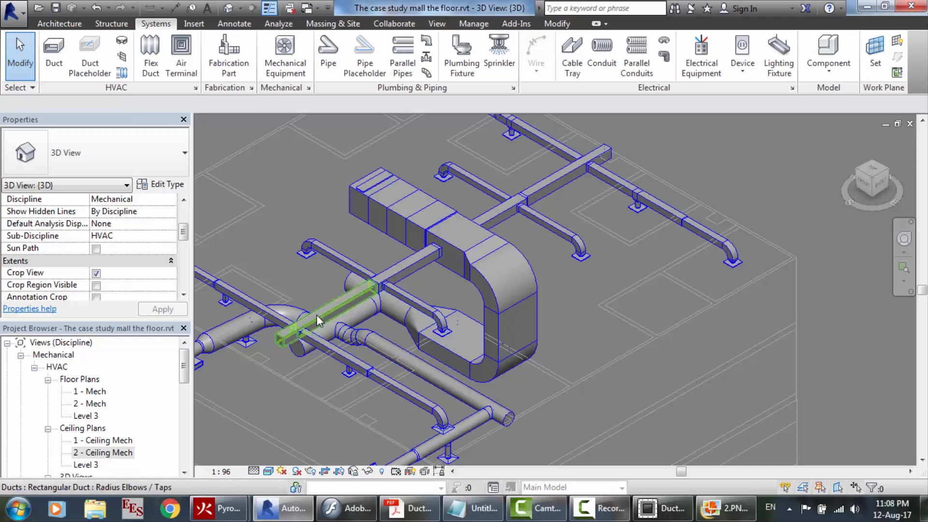
scroll(318, 315, up, 3)
scroll(377, 363, up, 5)
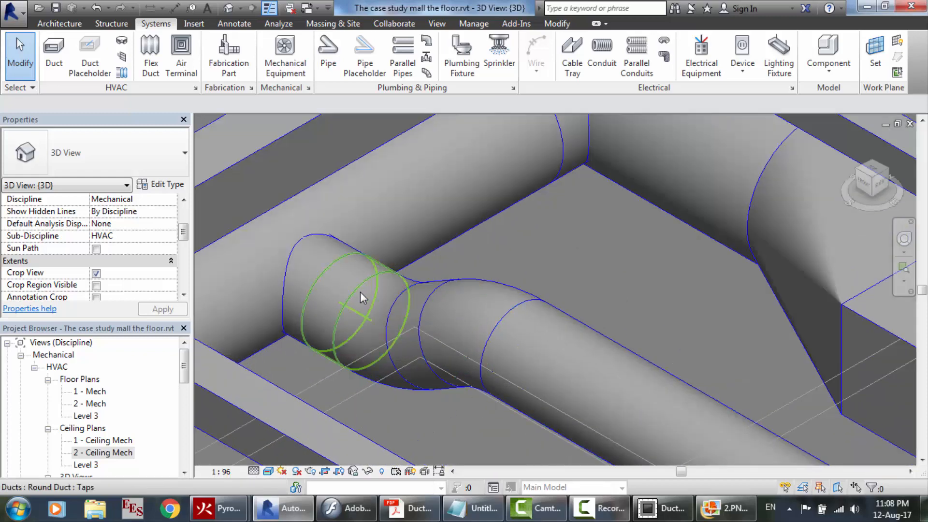
scroll(353, 306, down, 5)
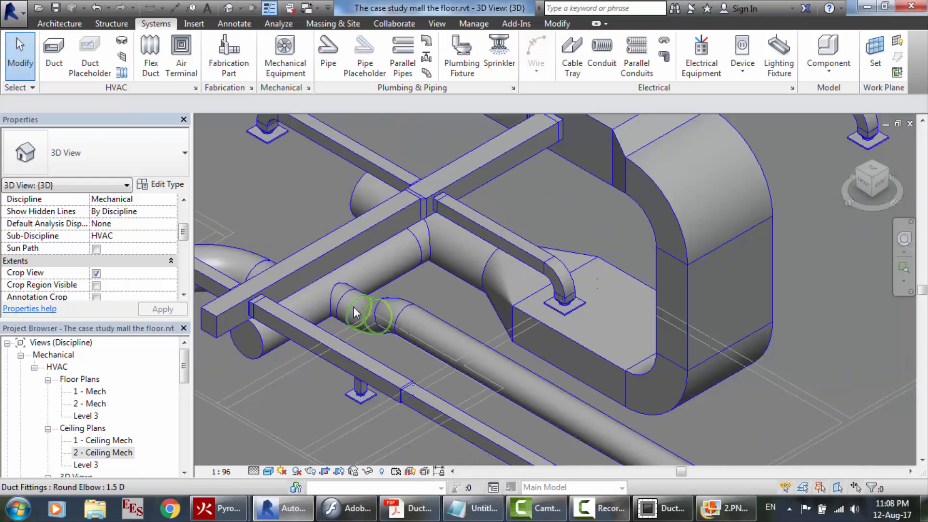
scroll(526, 402, down, 4)
scroll(431, 348, up, 5)
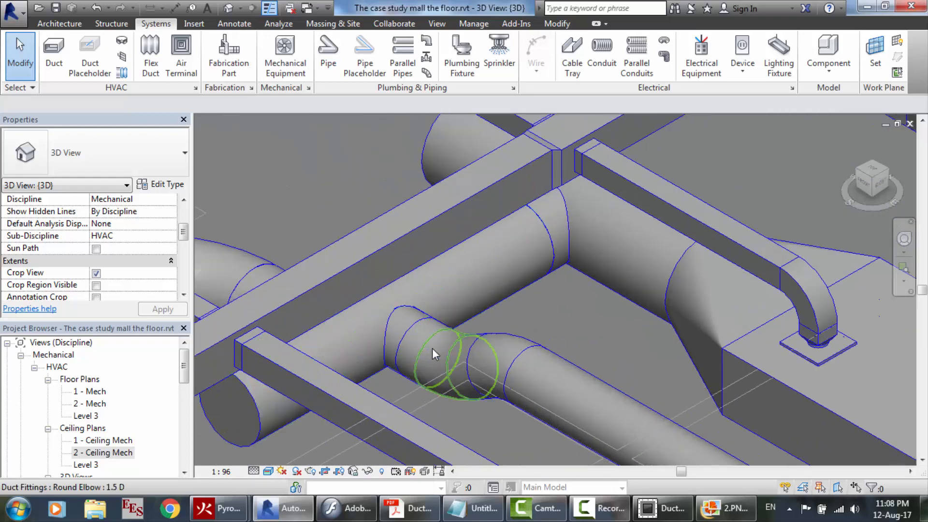
Check the offset properties of the 32" main round duct and the 24" right branch duct
click(459, 263)
click(459, 263)
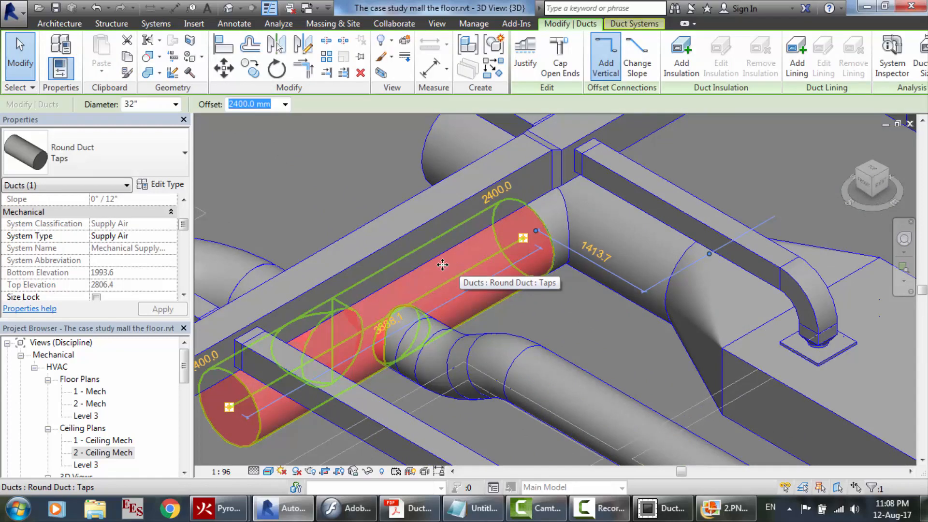
click(184, 213)
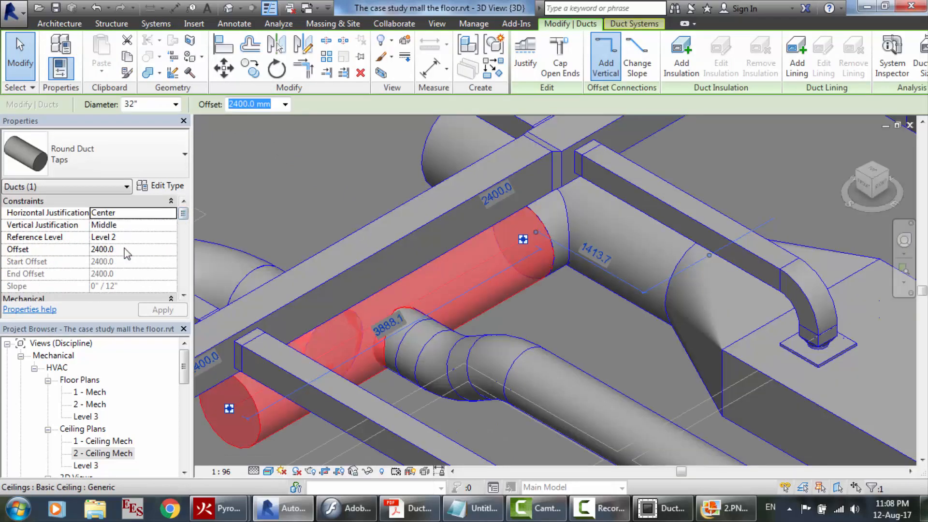
click(559, 390)
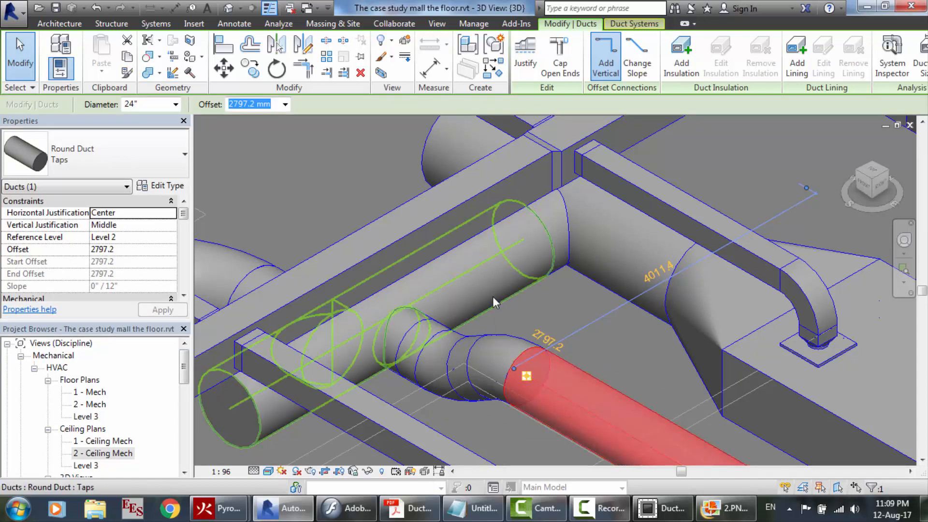
click(492, 296)
Try to set the 24" right branch duct's offset to 2400 mm, matching the main round duct
click(572, 400)
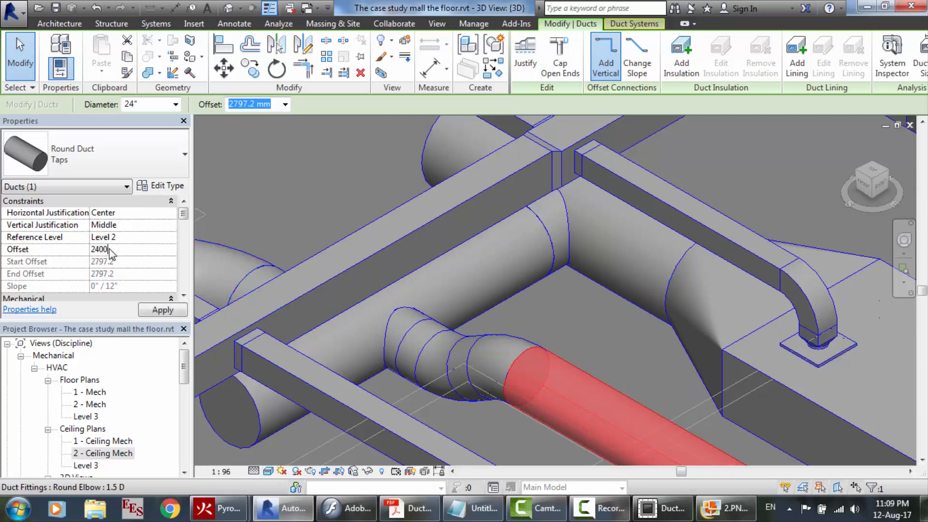
click(166, 310)
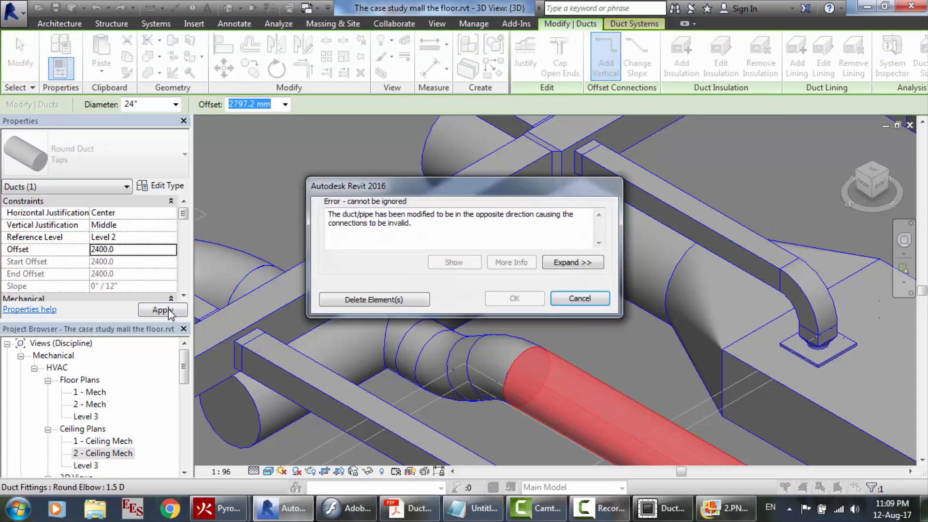
click(580, 298)
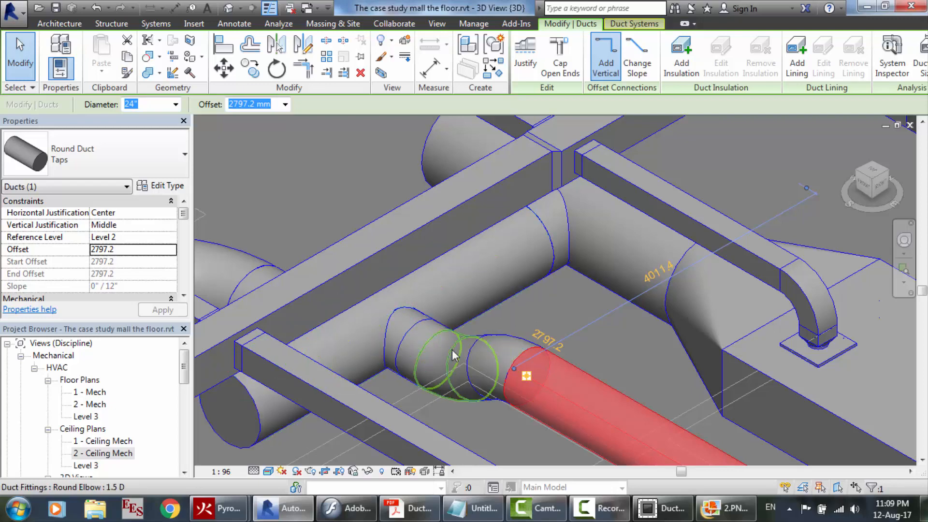
Check the offset properties of the 32" left branch duct and the round elbow joining it to the main duct
scroll(453, 356, down, 6)
scroll(357, 364, up, 8)
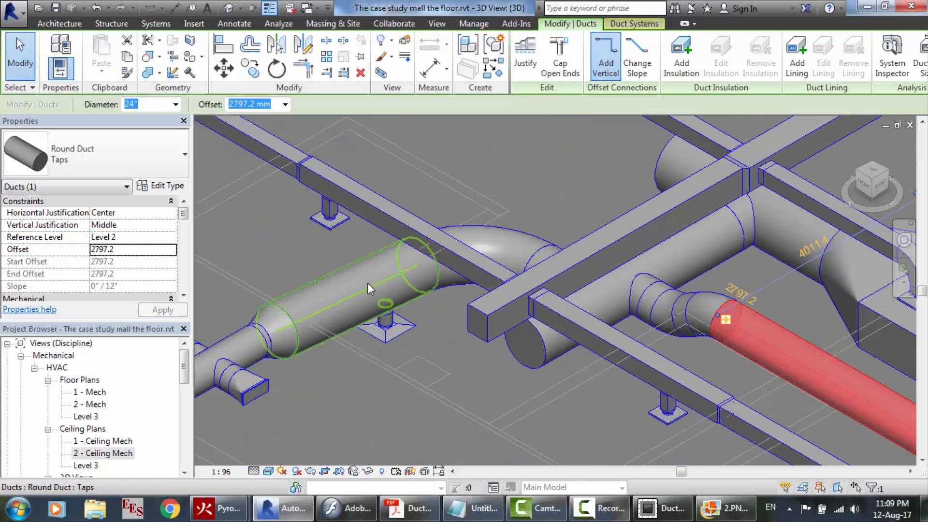
click(367, 280)
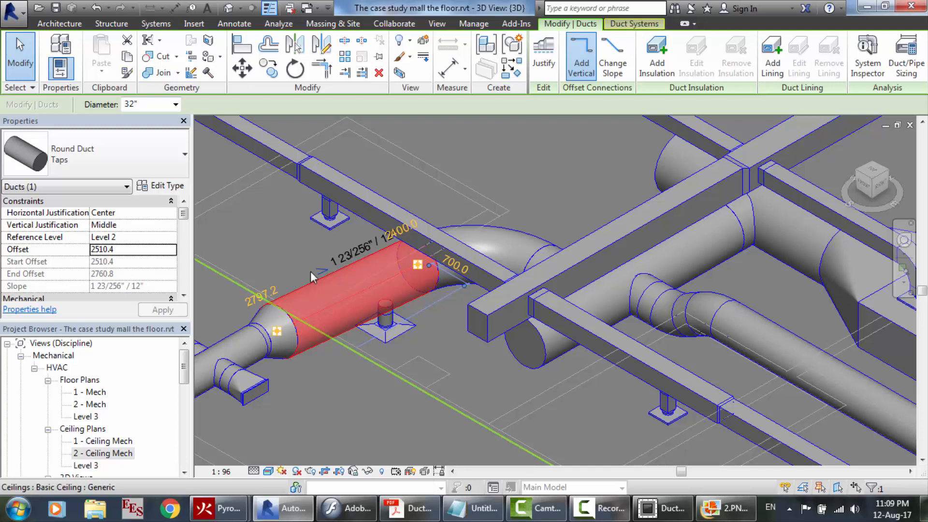
click(518, 244)
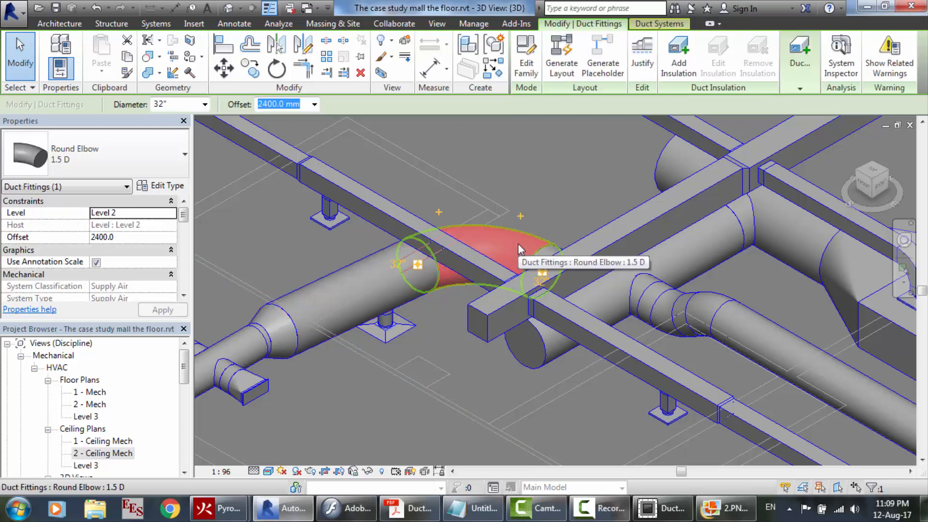
Try to set the 32" left branch duct's offset to 2400 mm, matching the adjacent round elbow
click(354, 291)
click(108, 250)
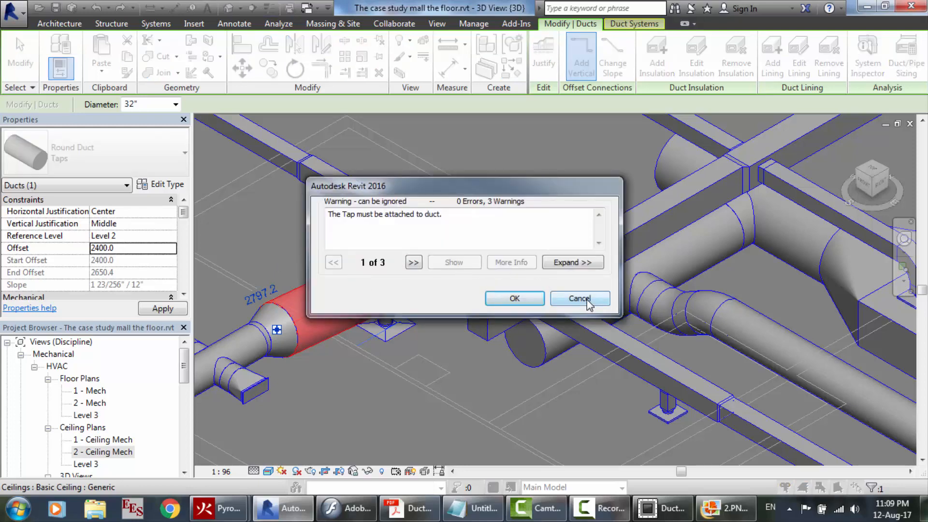
click(587, 300)
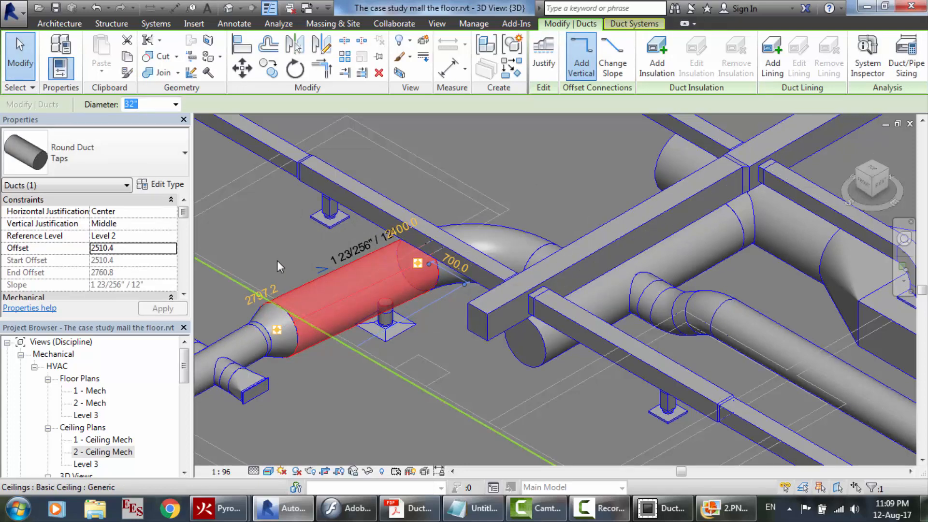
key(Escape)
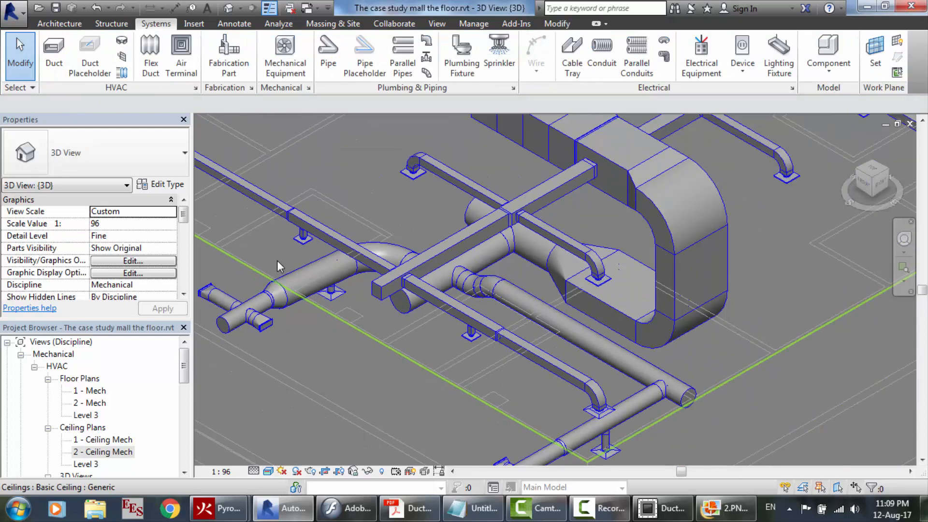
Inspect in 3D the right branch run and the rectangular duct junction above the main round duct
scroll(277, 260, down, 2)
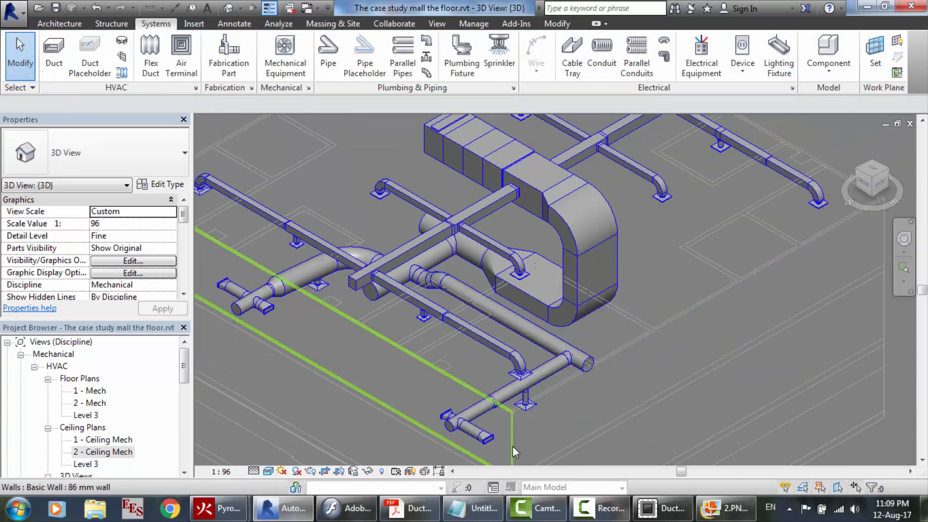
scroll(513, 445, up, 5)
scroll(582, 205, down, 5)
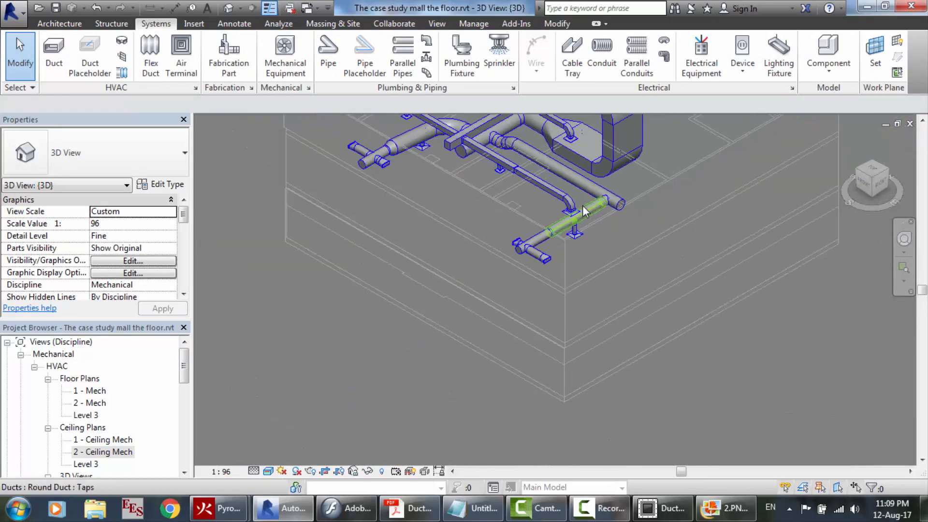
scroll(582, 205, down, 1)
scroll(535, 101, up, 9)
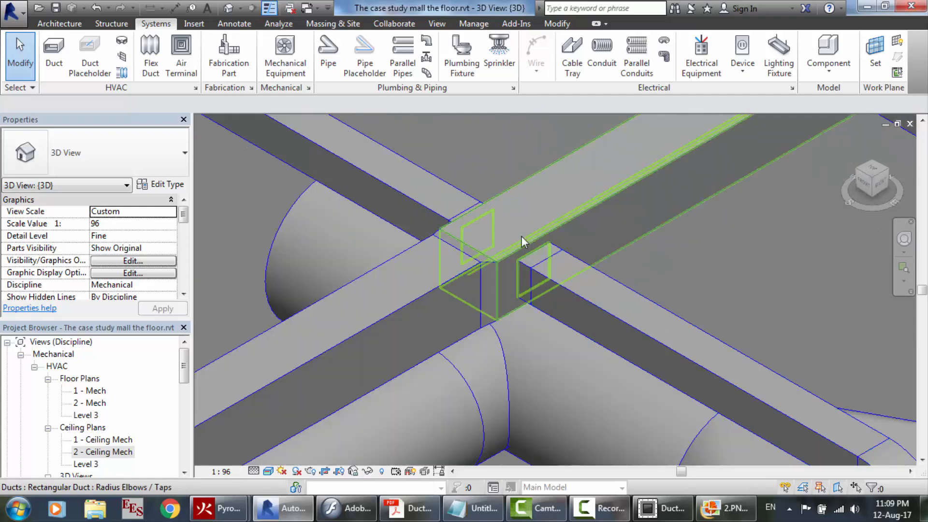
scroll(521, 236, down, 8)
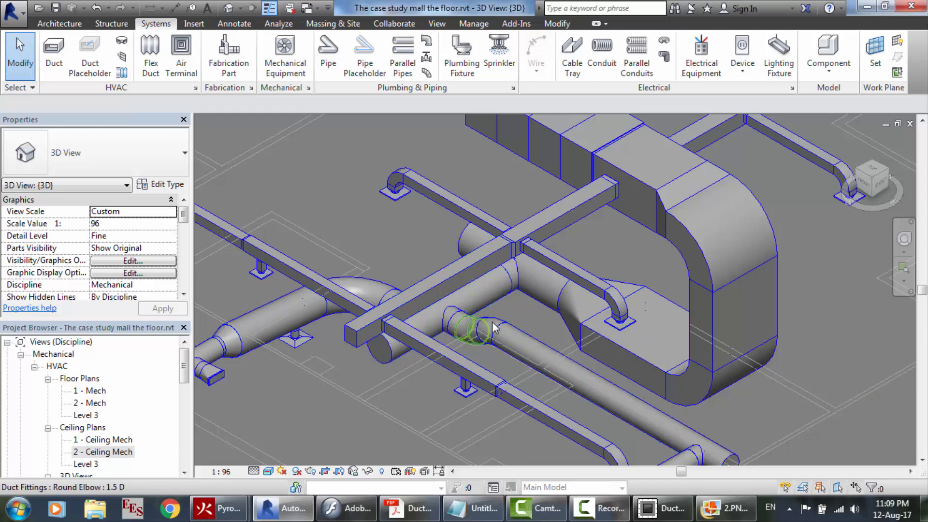
Open the 2 - Ceiling Mech plan and examine the elbows connecting the right branch duct to the main round duct
double_click(116, 452)
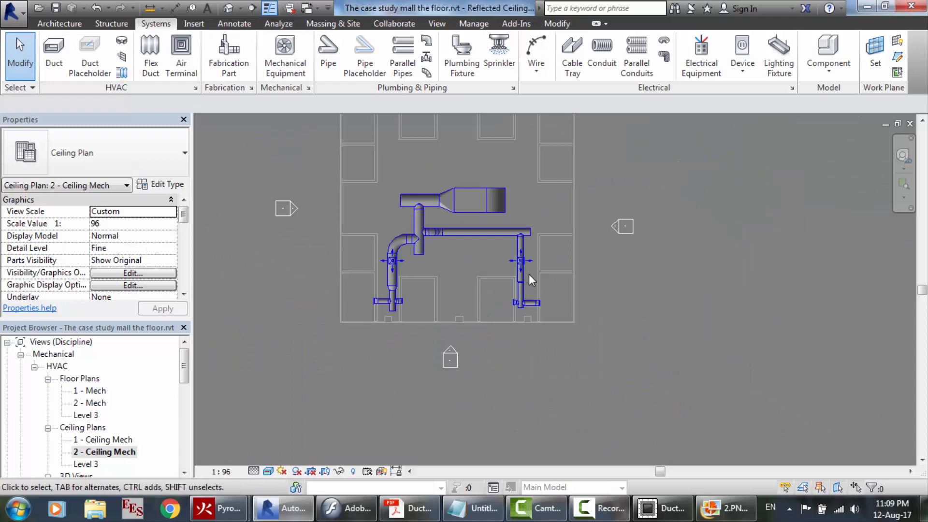
scroll(548, 308, up, 3)
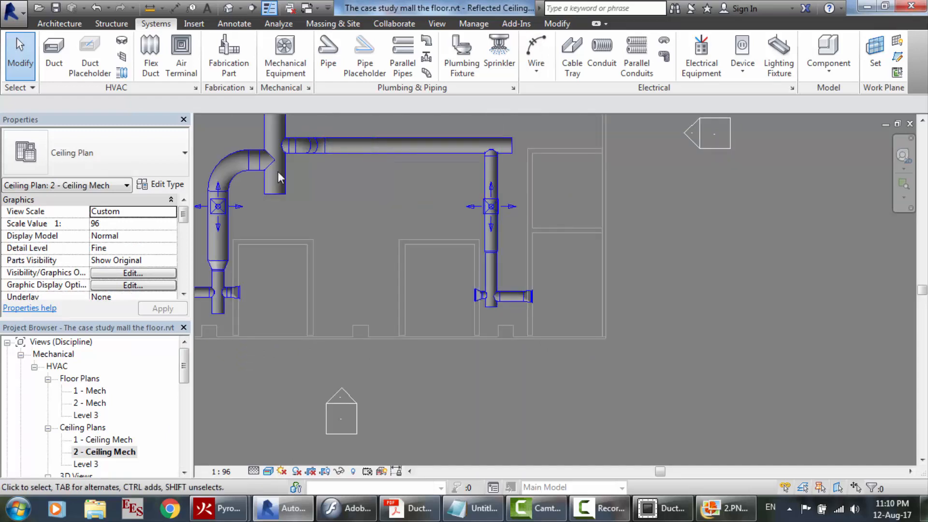
scroll(319, 130, up, 5)
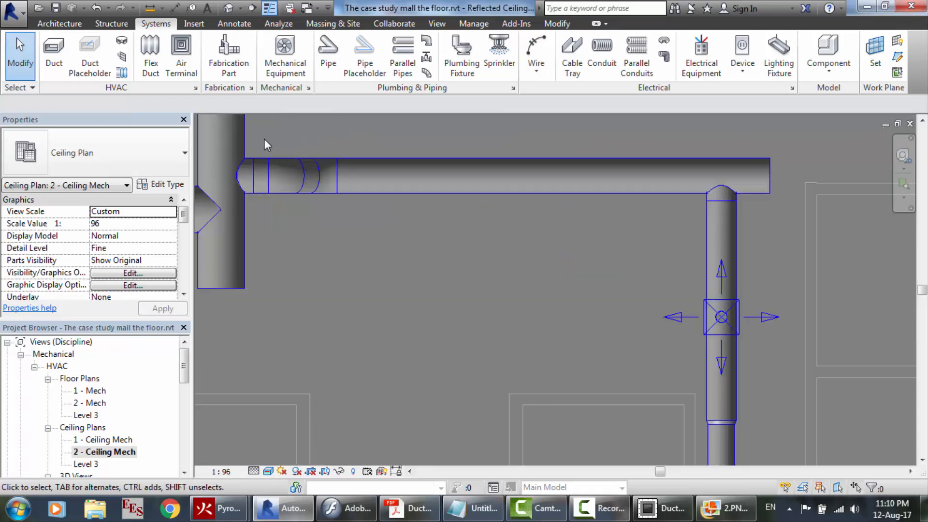
scroll(266, 135, up, 1)
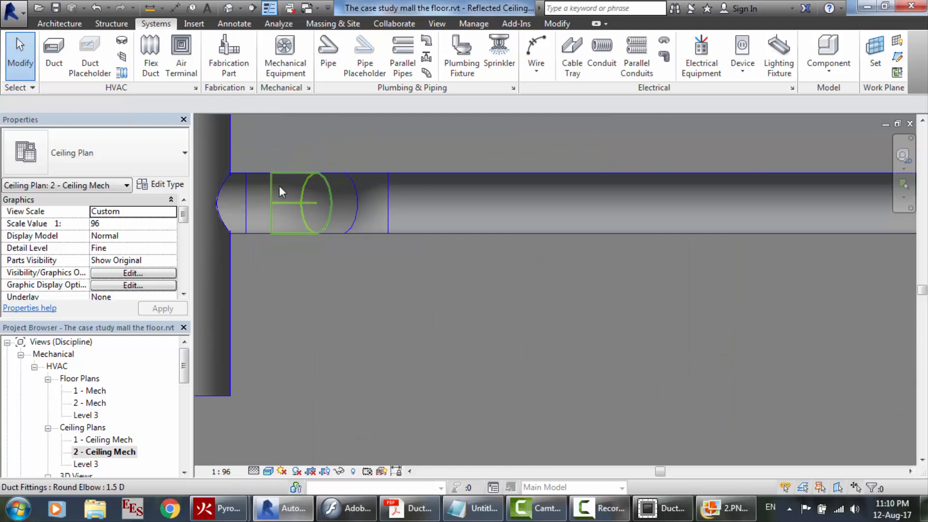
scroll(232, 183, up, 3)
scroll(370, 260, down, 10)
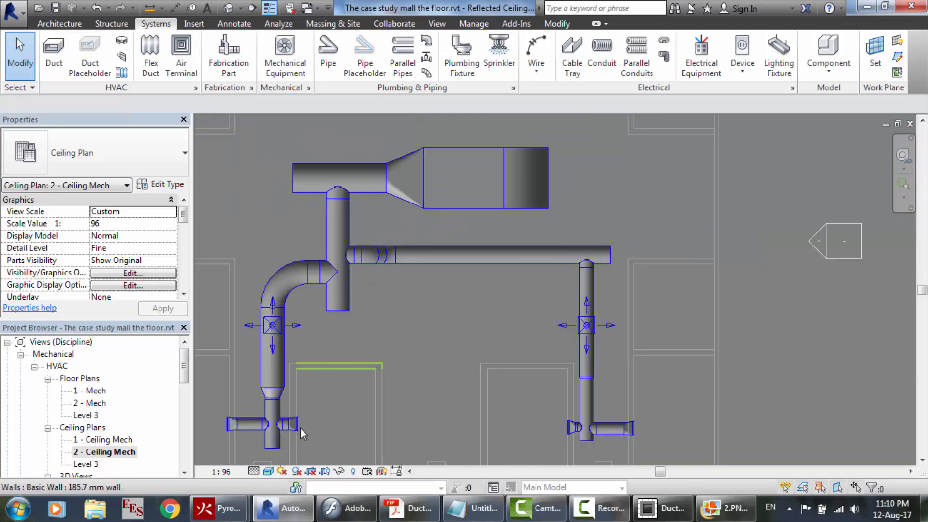
scroll(281, 438, up, 3)
scroll(535, 363, down, 5)
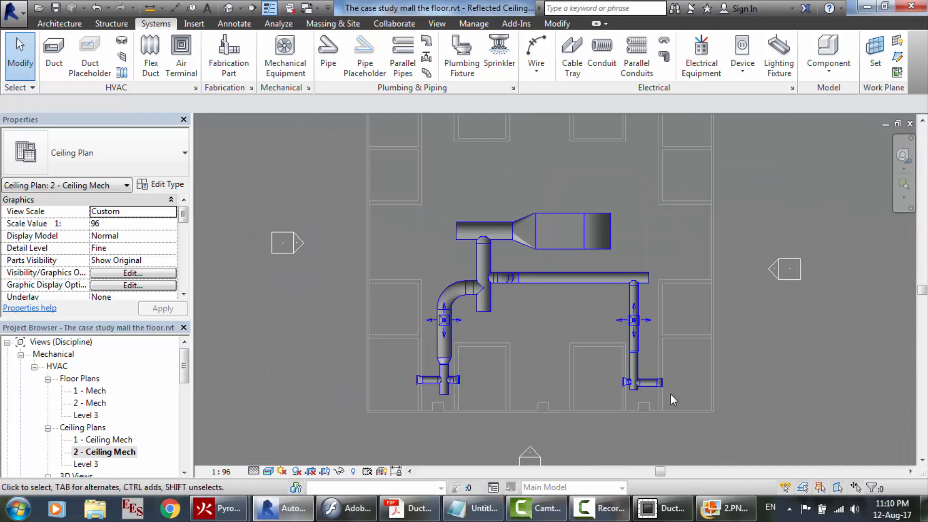
Examine the supply grilles and rectangular-to-round transitions at the end of the left branch, comparing them with the wall positions and the overall layout
scroll(671, 394, up, 2)
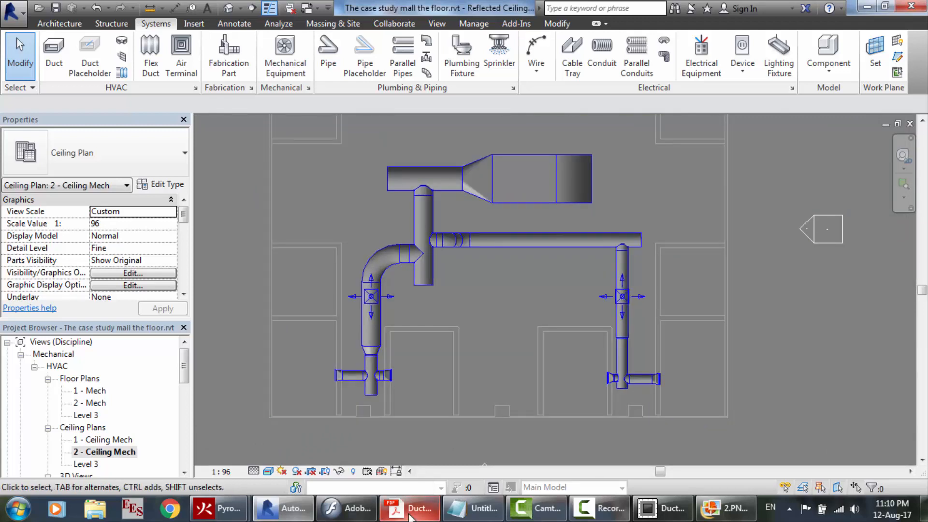
scroll(364, 396, up, 3)
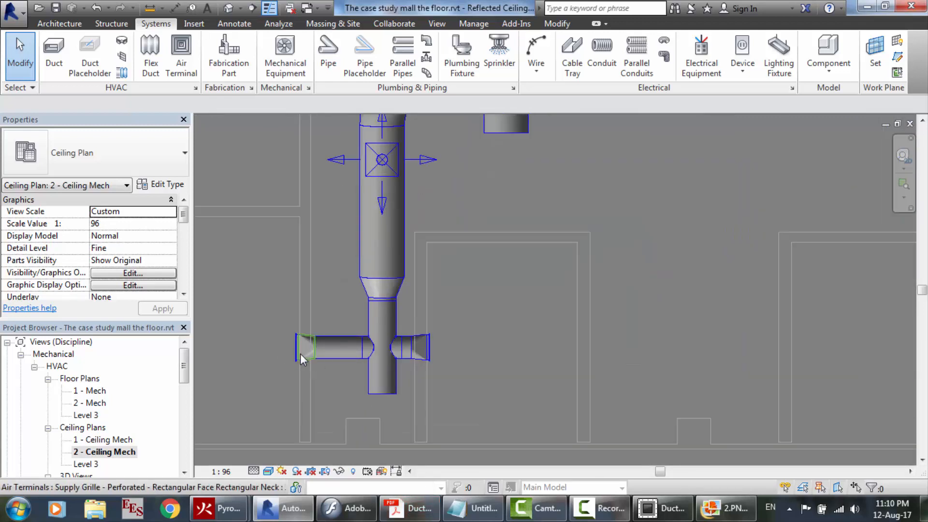
scroll(292, 353, up, 3)
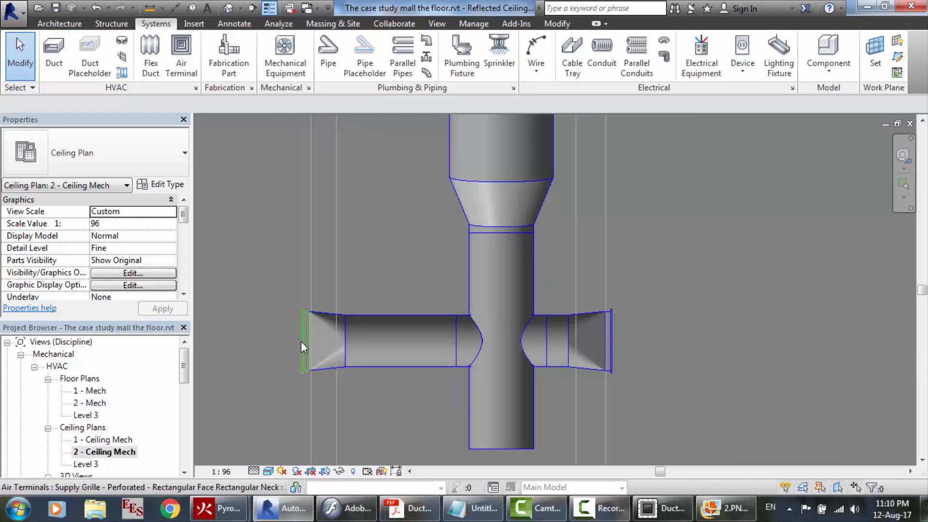
scroll(301, 342, up, 3)
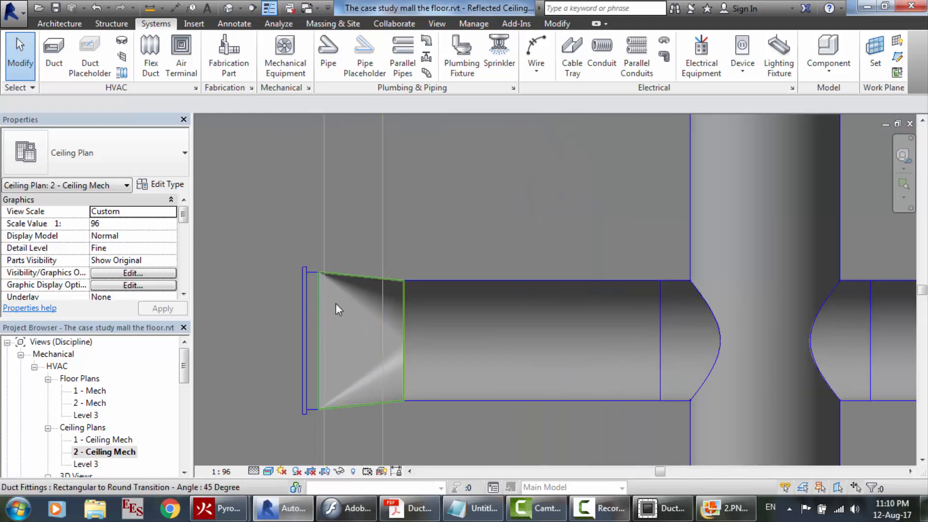
scroll(335, 304, down, 3)
scroll(558, 321, up, 2)
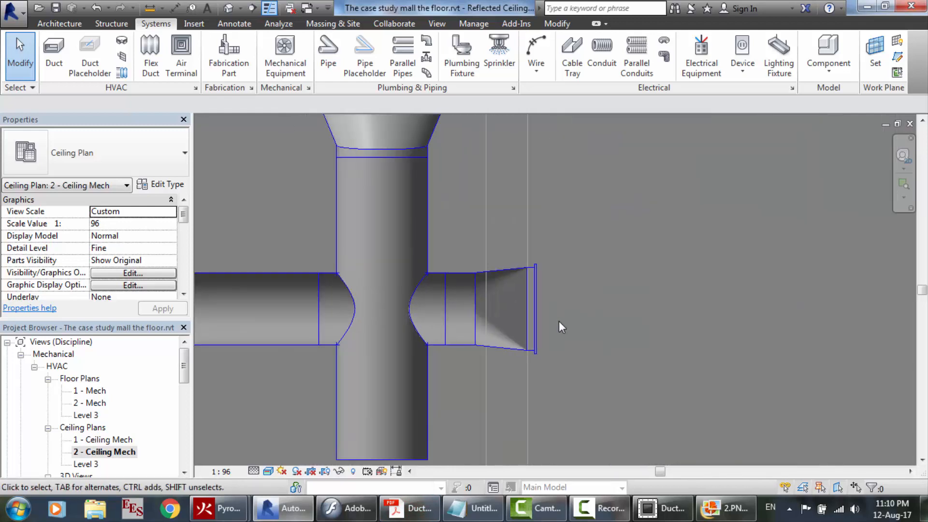
scroll(559, 321, up, 2)
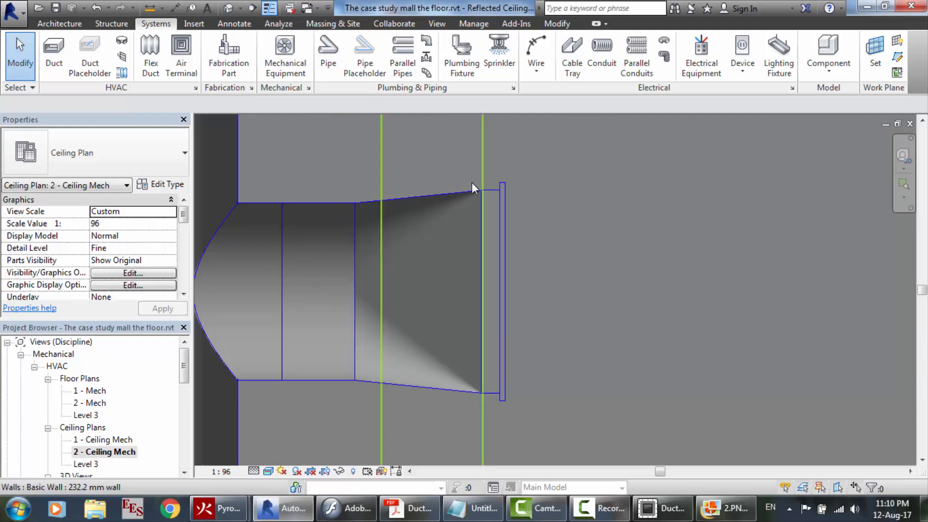
scroll(467, 180, down, 6)
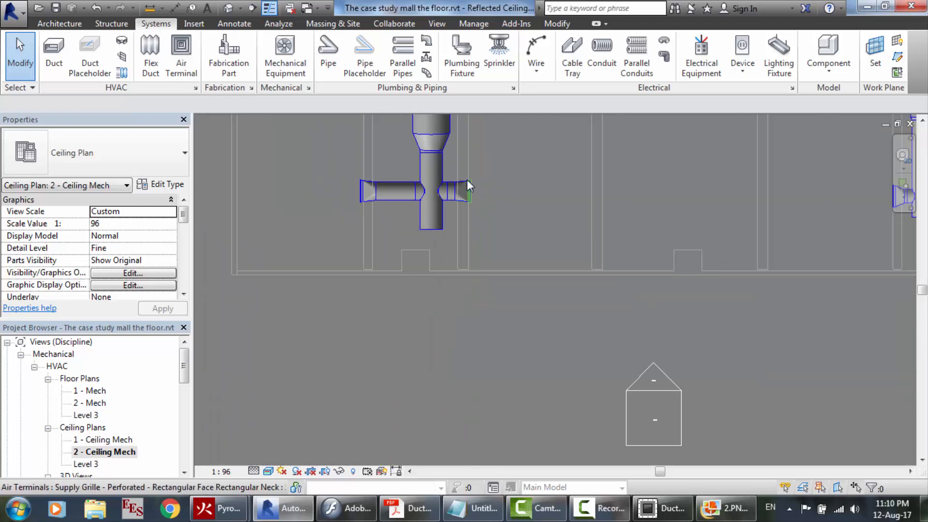
scroll(467, 185, down, 2)
scroll(617, 108, up, 5)
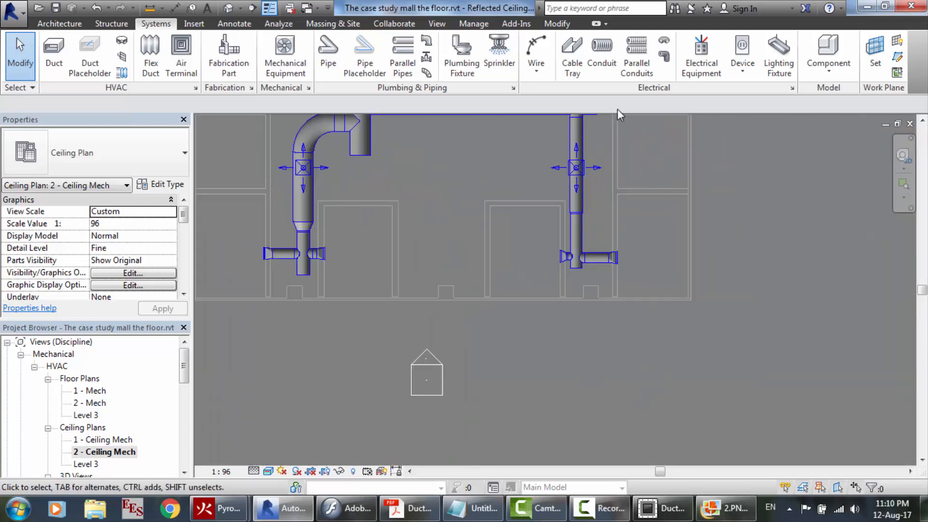
scroll(595, 240, down, 5)
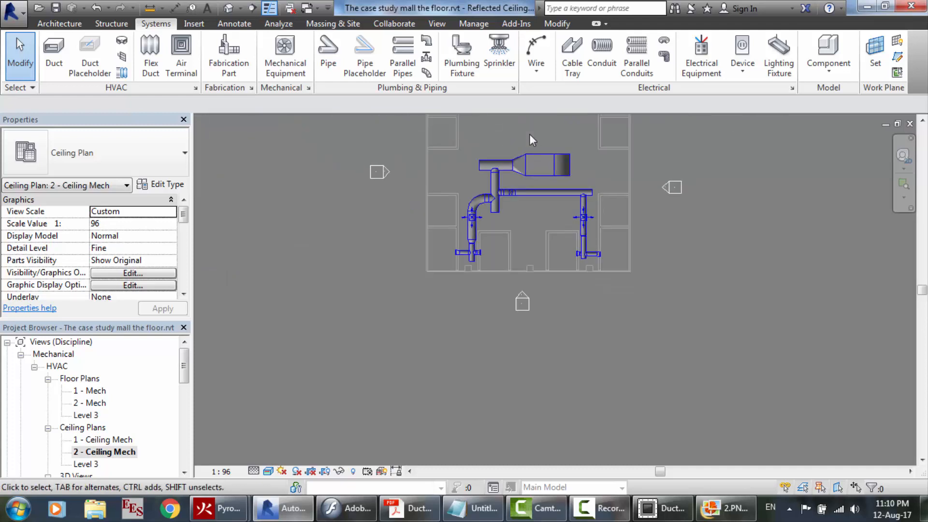
scroll(529, 134, down, 2)
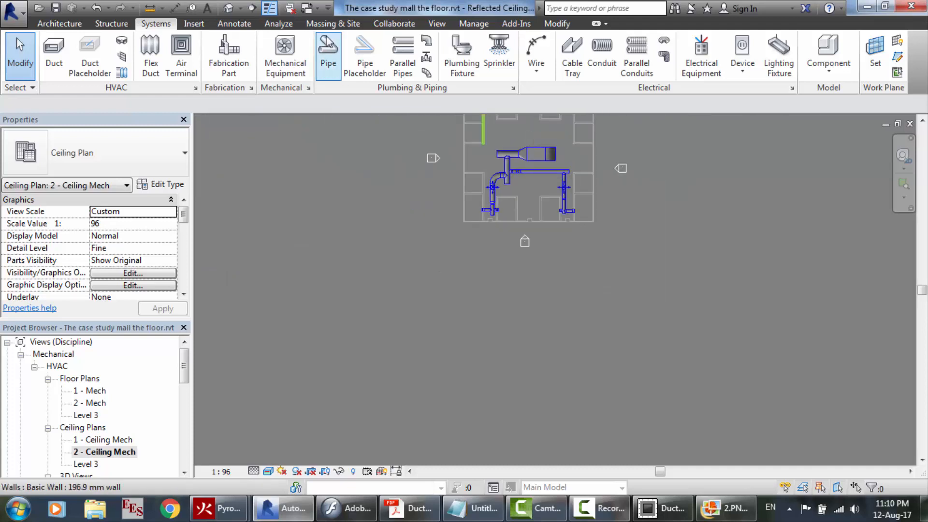
Open the default 3D view and review the round ductwork together with the rectangular ductwork above it
click(228, 8)
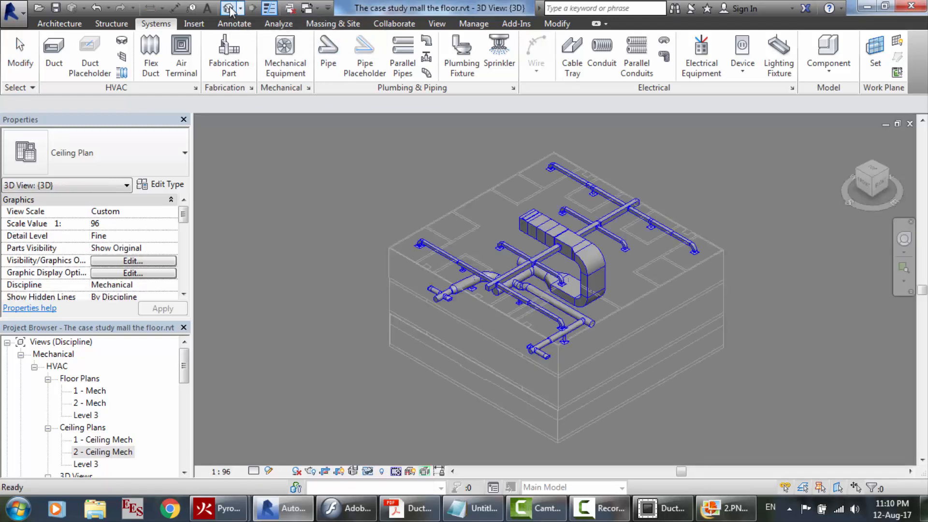
scroll(563, 321, up, 5)
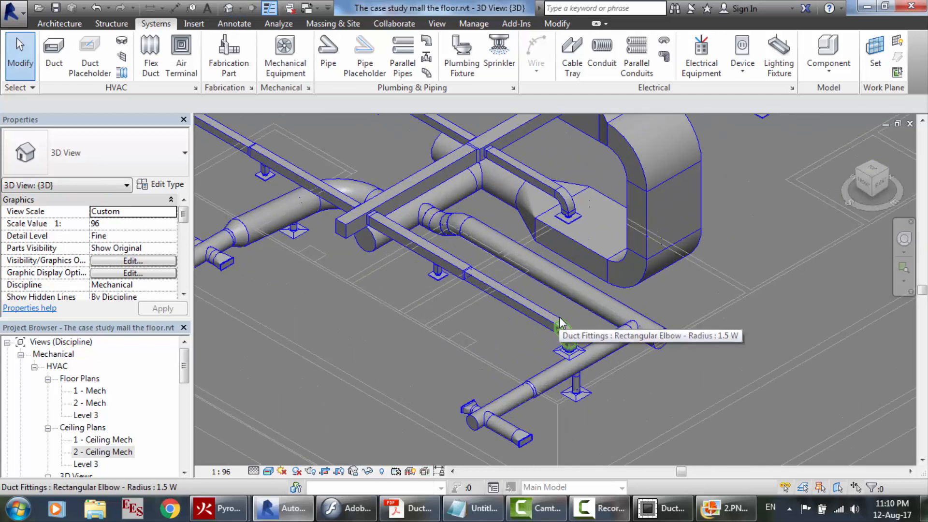
scroll(701, 217, down, 5)
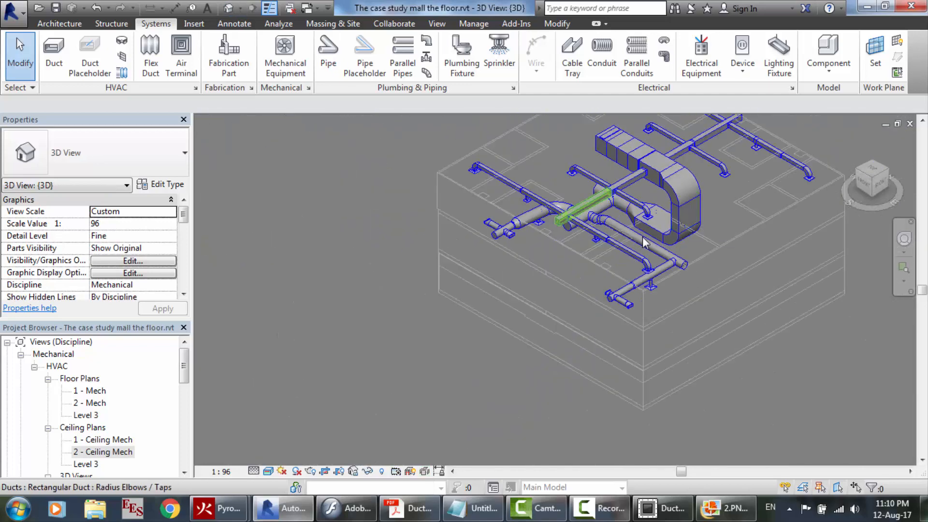
scroll(552, 224, up, 2)
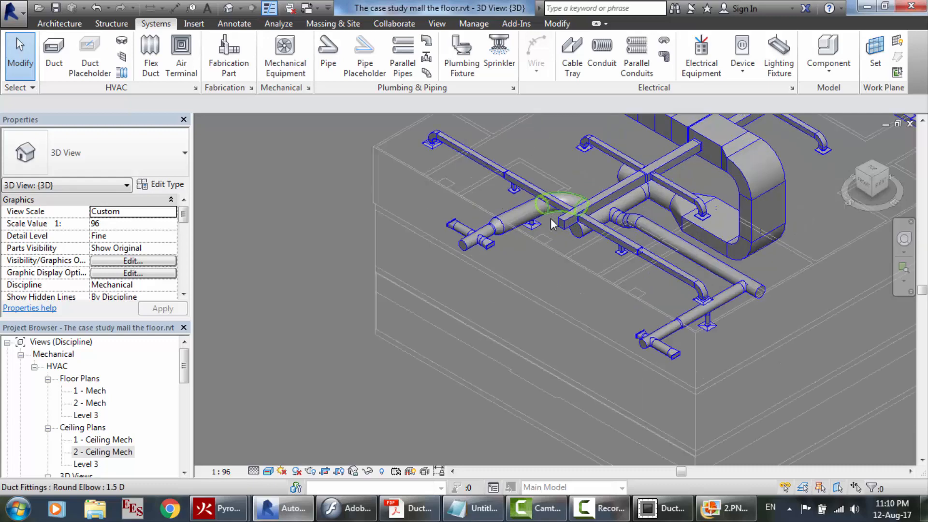
scroll(714, 172, down, 5)
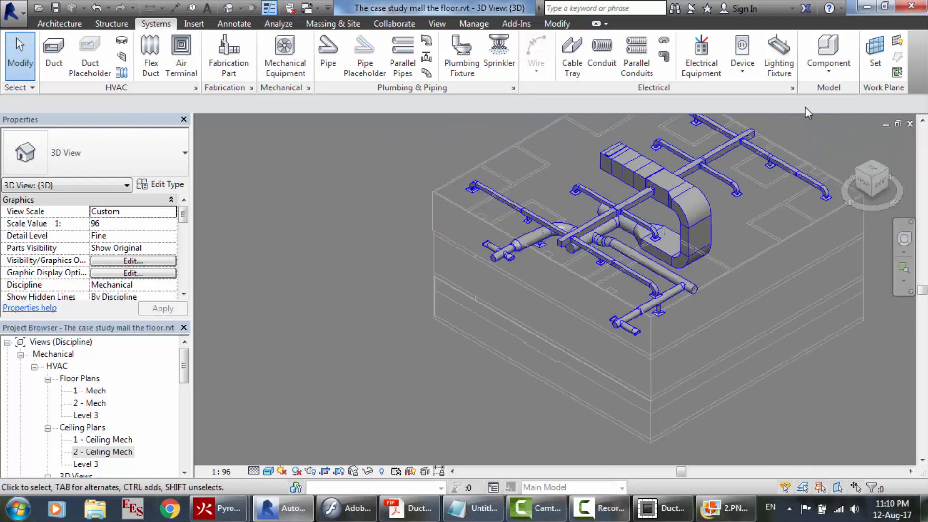
scroll(806, 120, up, 2)
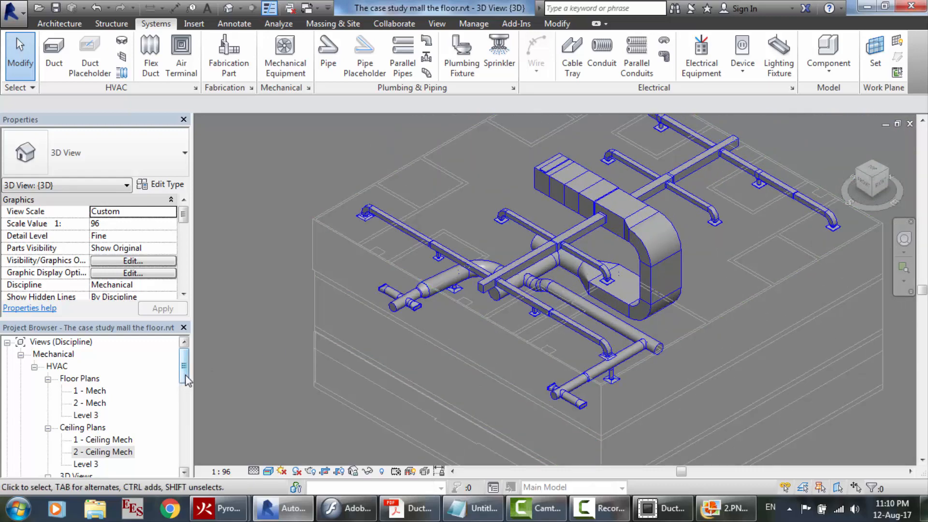
Open the Level 3 ceiling plan and frame the tagged rectangular ductwork around the central duct
drag(186, 381, 187, 392)
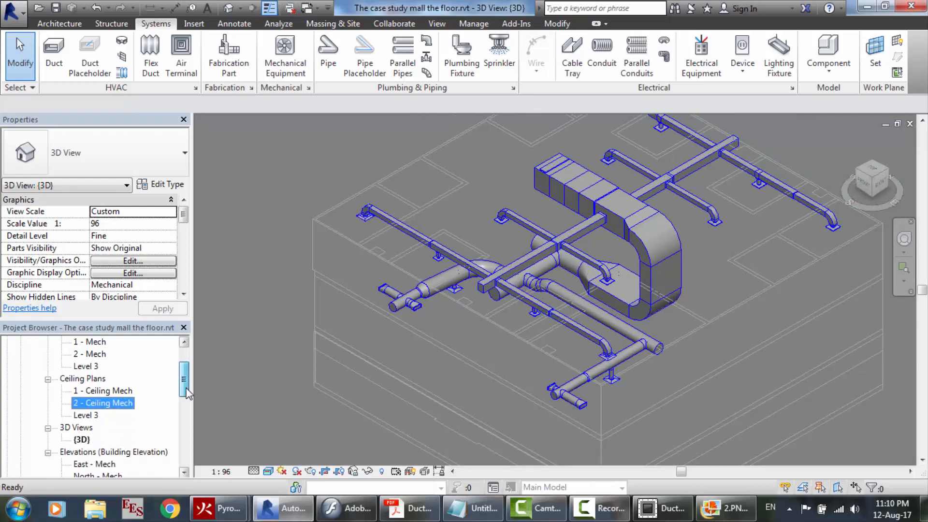
double_click(88, 415)
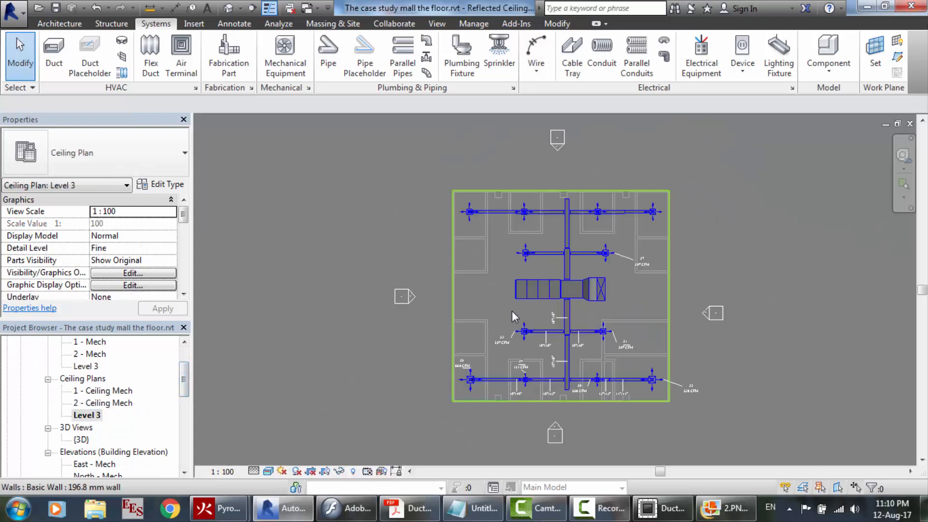
scroll(588, 432, up, 3)
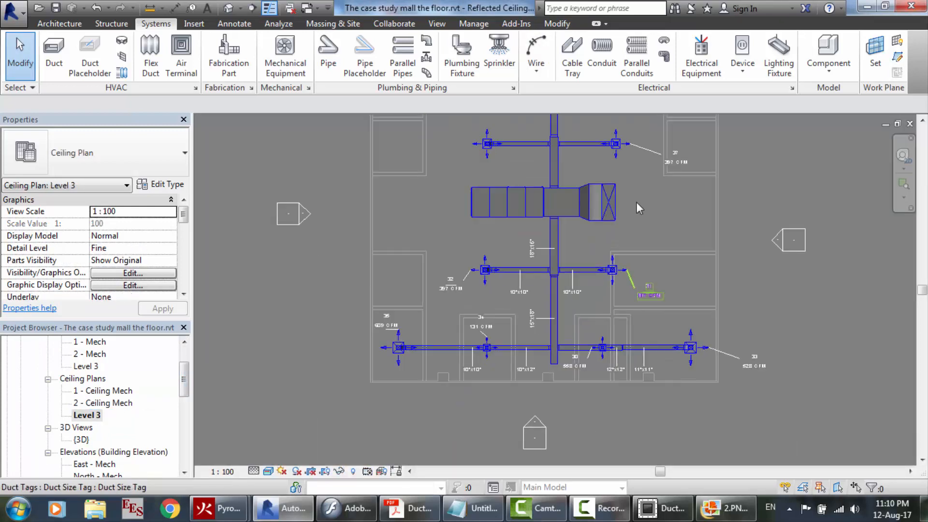
Examine the central rectangular duct, its 18"x16" main and the 10"x10" grille branches in the Level 3 ceiling plan
scroll(594, 318, up, 2)
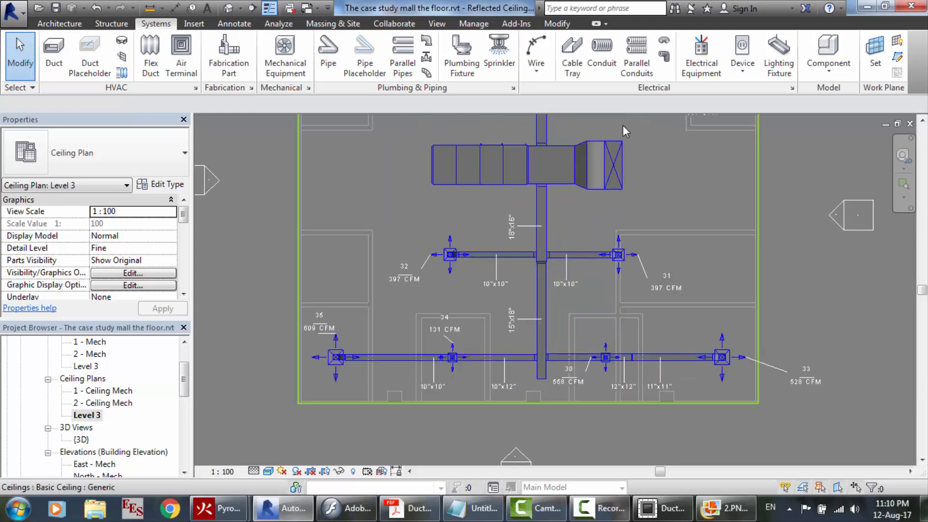
scroll(623, 125, up, 4)
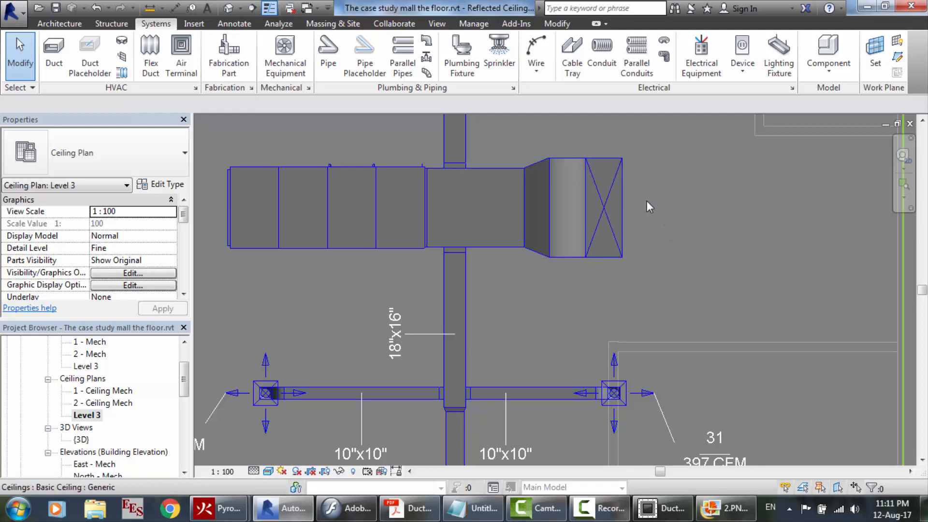
scroll(647, 201, down, 4)
scroll(651, 153, up, 1)
scroll(651, 147, up, 1)
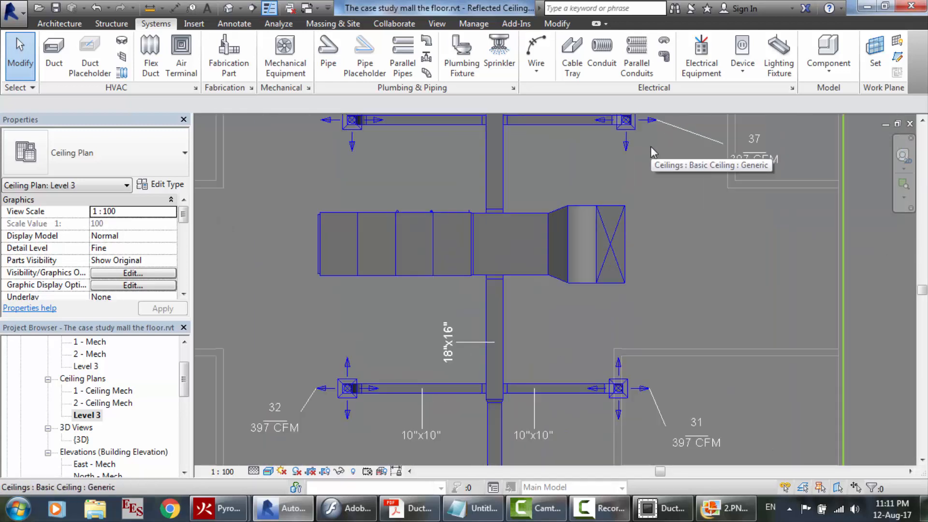
scroll(685, 246, down, 3)
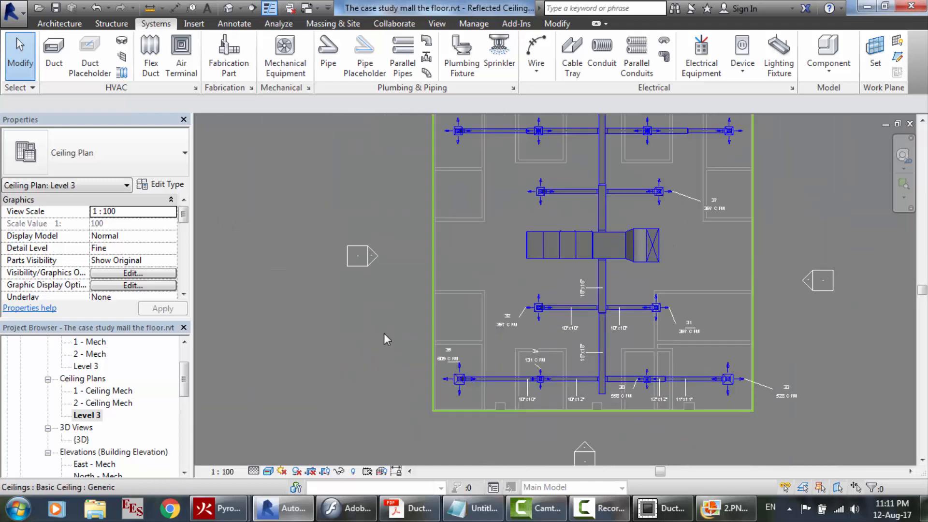
Open the 2 - Ceiling Mech plan and review the round duct branches and grilles against the floor layout
double_click(105, 403)
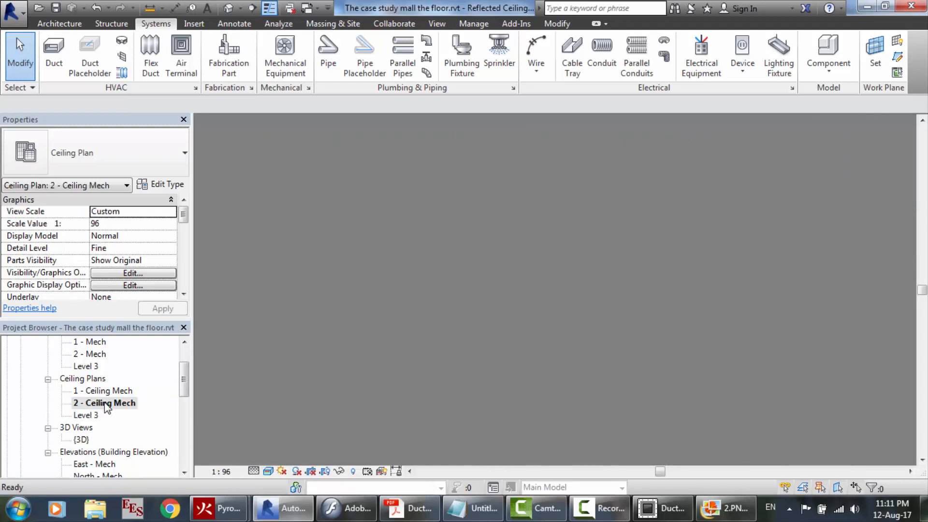
scroll(502, 155, up, 3)
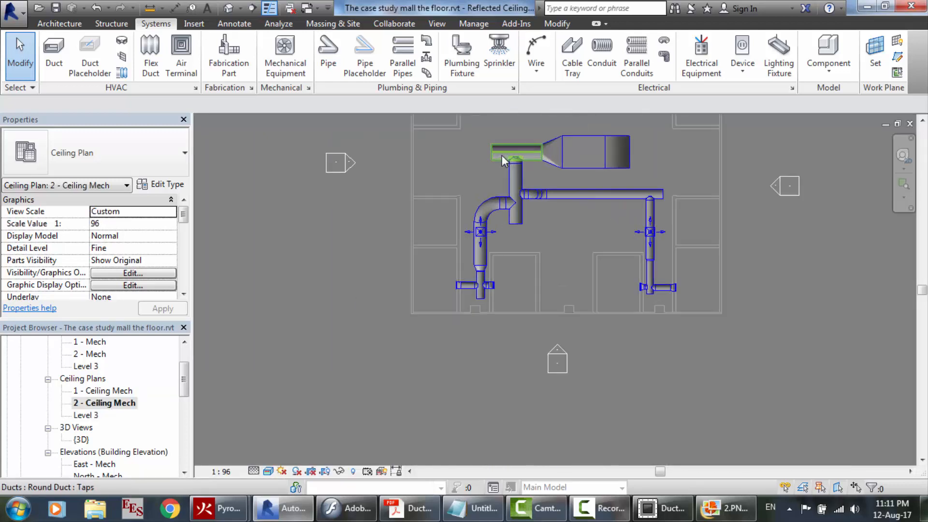
scroll(689, 226, up, 3)
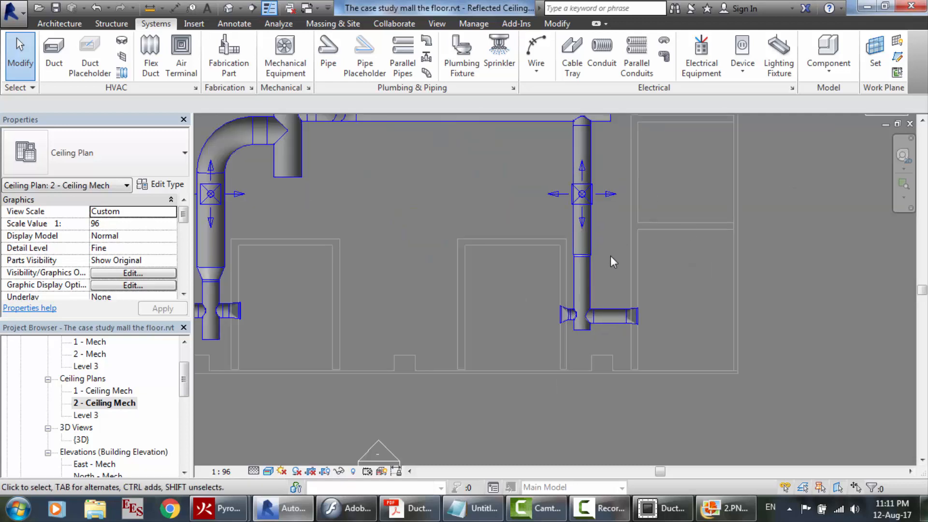
scroll(610, 256, down, 3)
scroll(554, 394, down, 1)
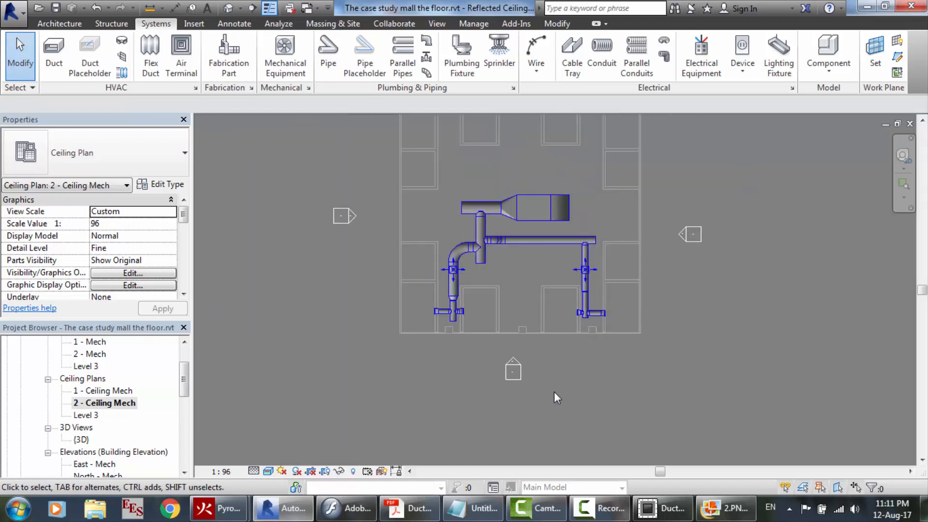
scroll(508, 181, up, 2)
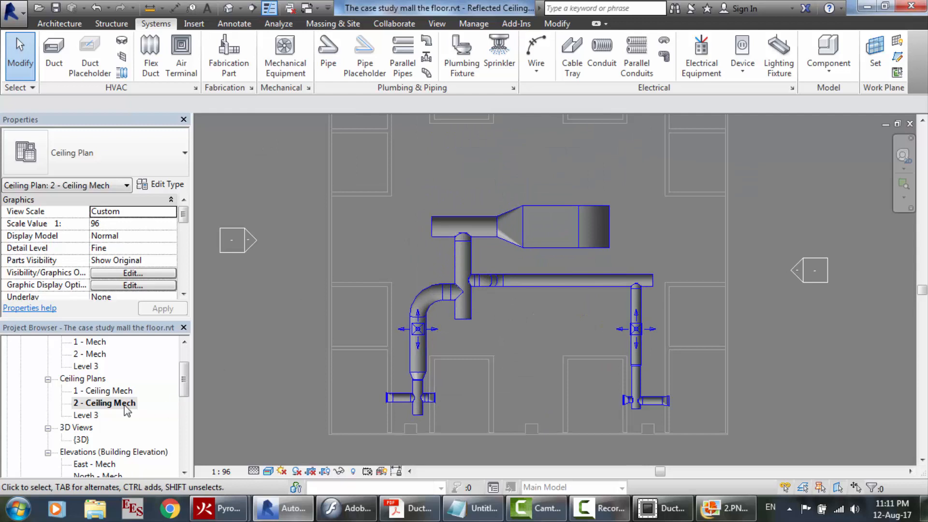
scroll(414, 320, down, 2)
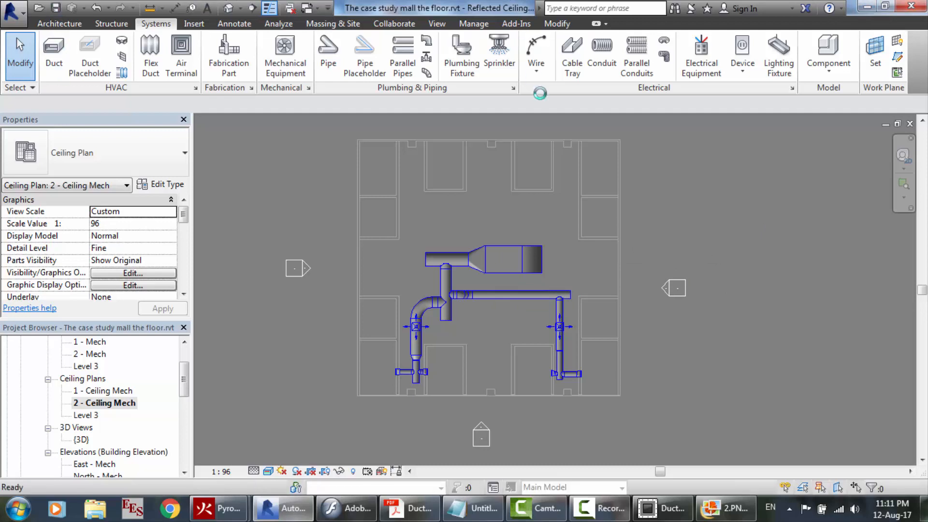
Minimize the Revit and PDF windows and close the air outlets picture, DuctMate and the flow unit converter
click(868, 7)
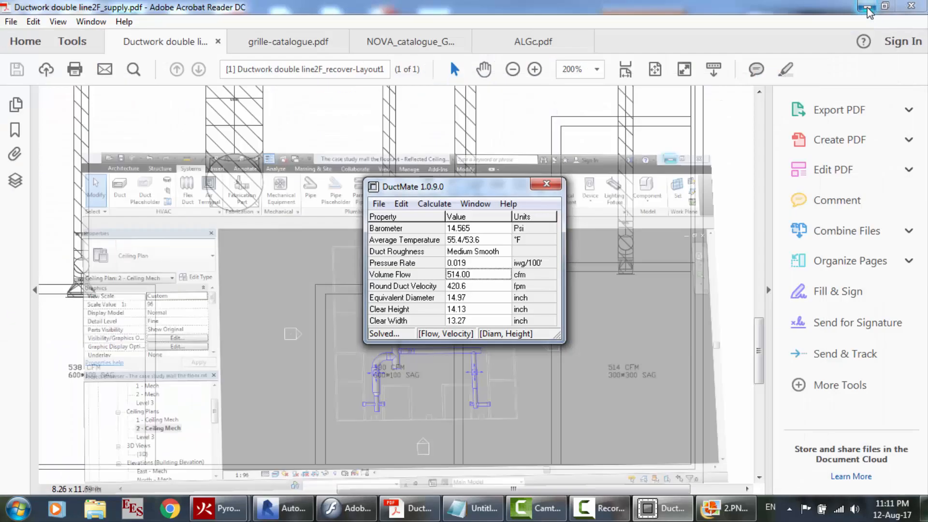
click(868, 7)
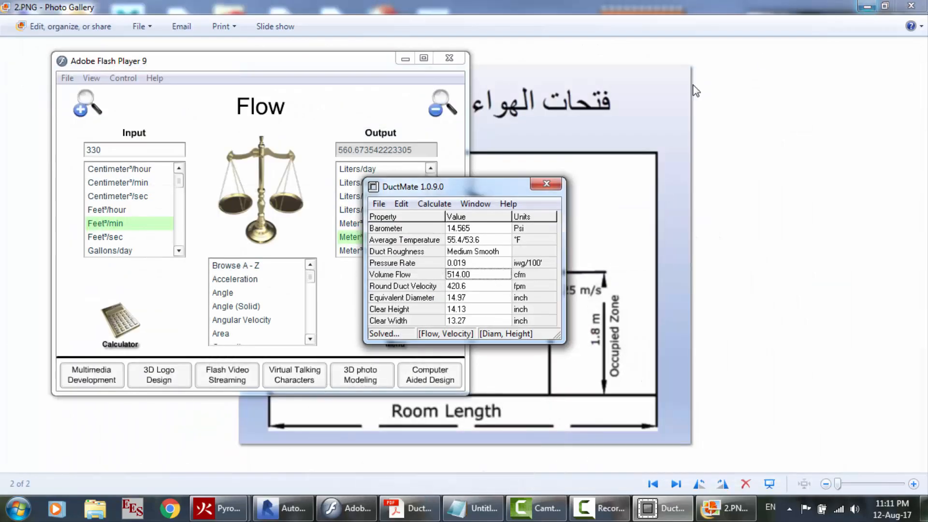
click(911, 6)
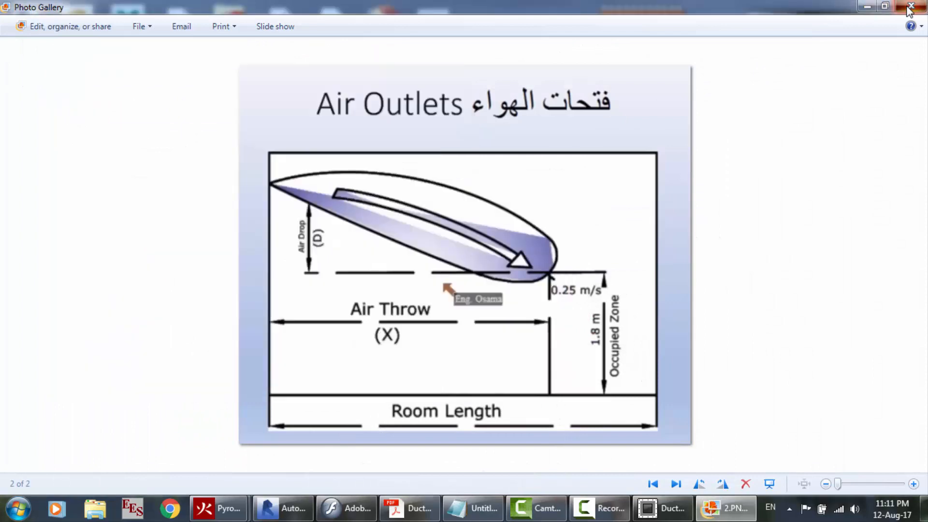
click(546, 182)
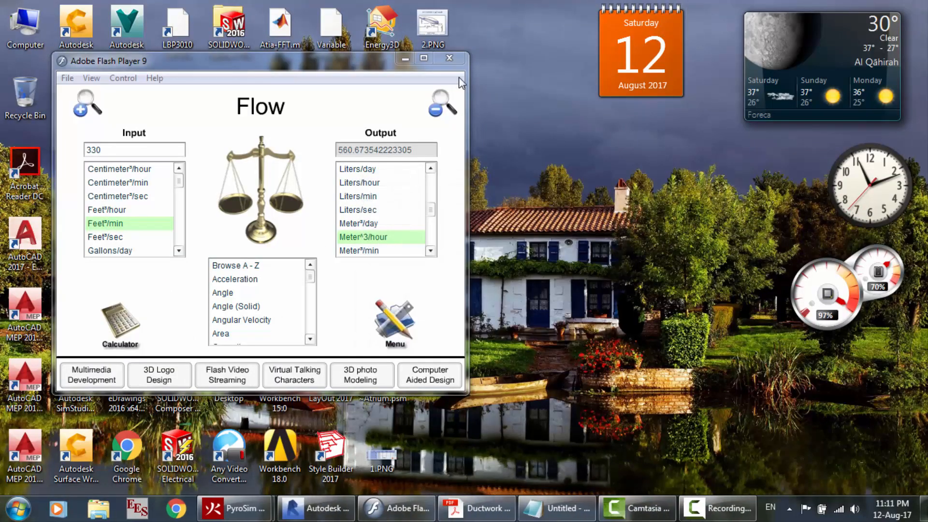
click(449, 59)
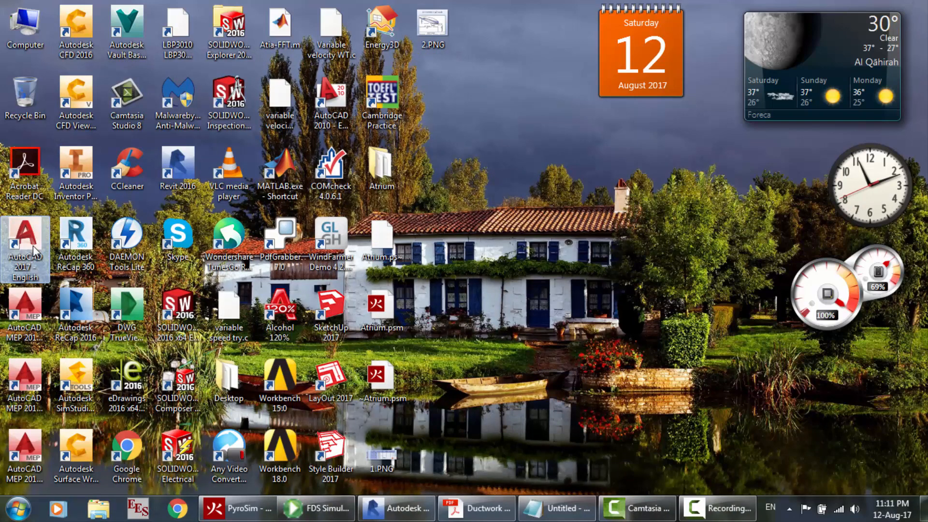
click(708, 510)
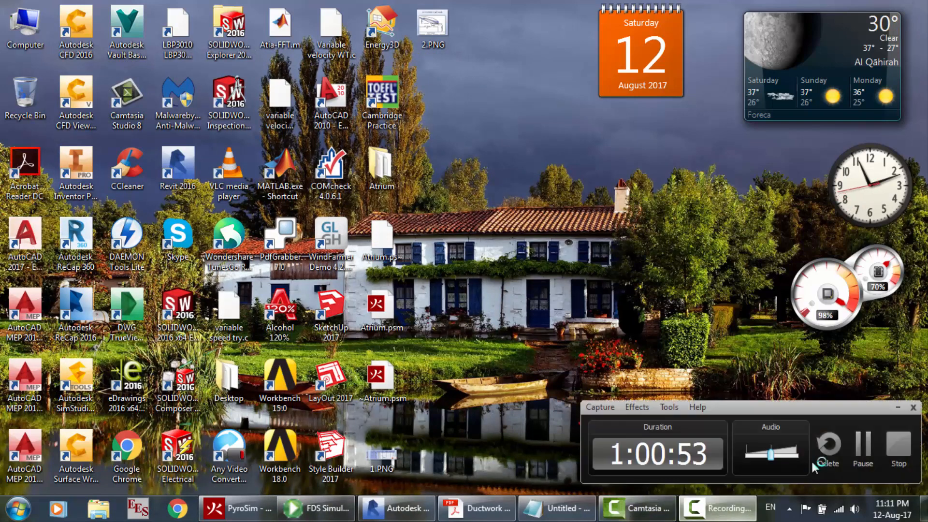
click(829, 441)
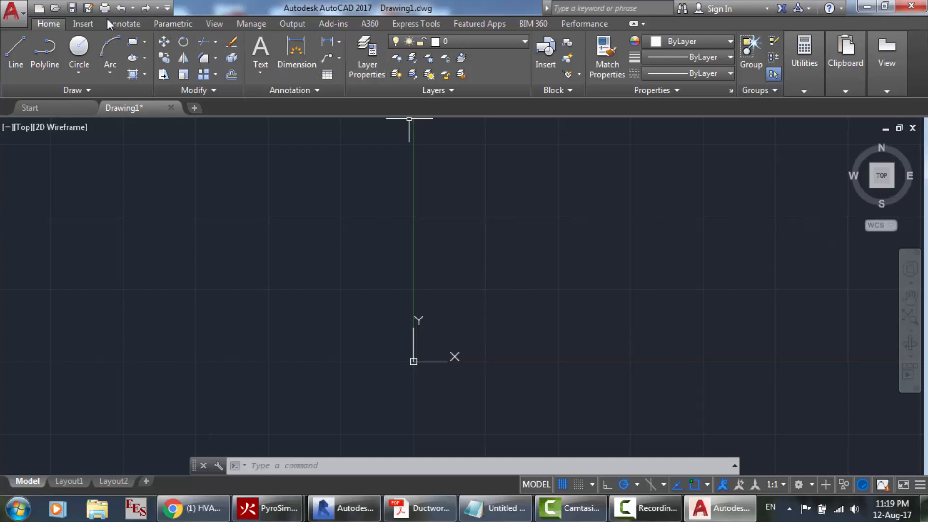
Load the Flexible.VLX application from the Flexible folder into AutoCAD
click(264, 23)
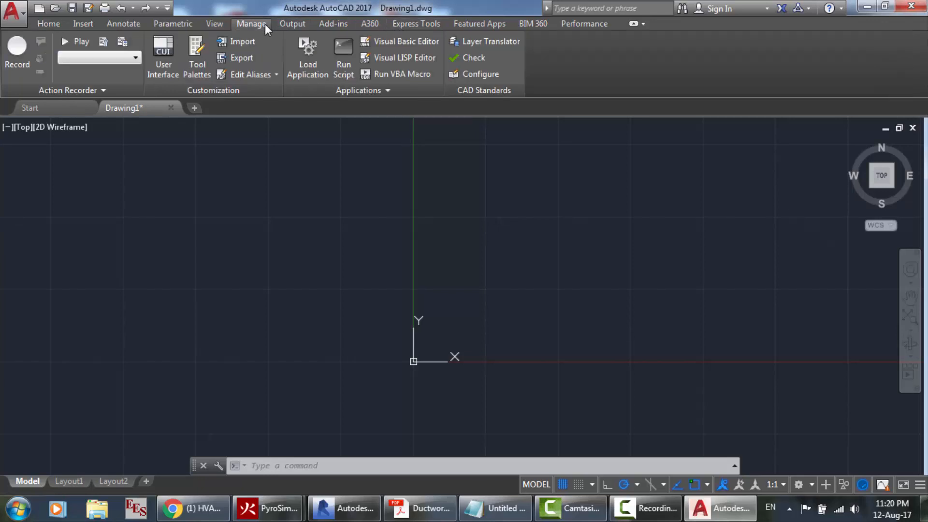
click(310, 71)
double_click(363, 136)
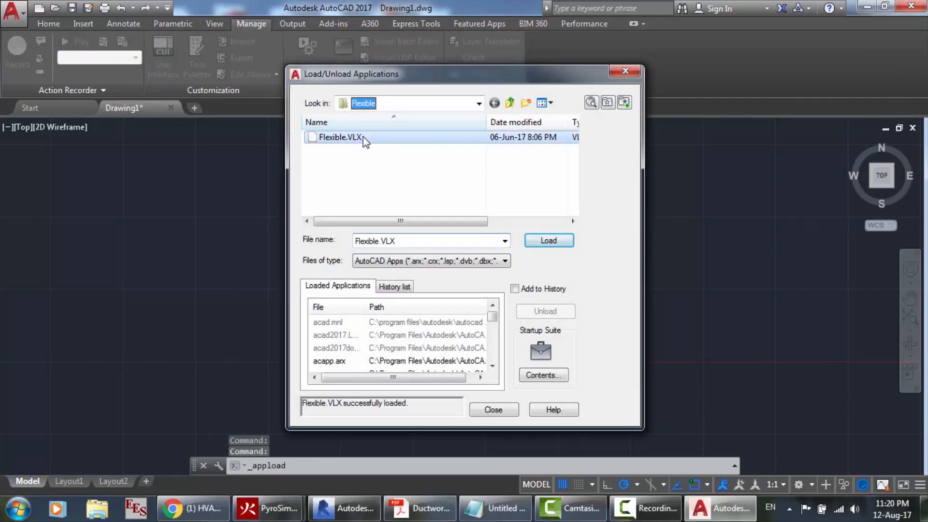
click(492, 410)
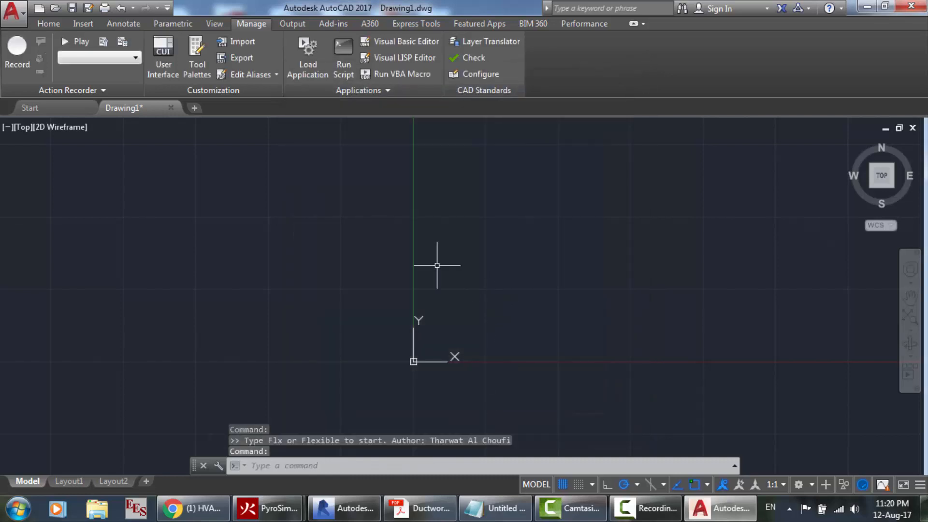
Check the drawing units settings of Drawing1 and close them
click(58, 29)
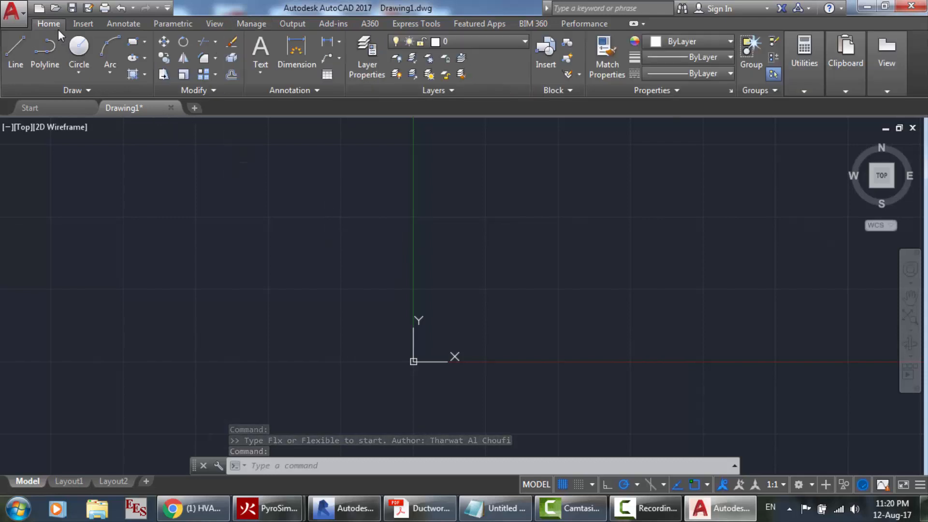
click(12, 11)
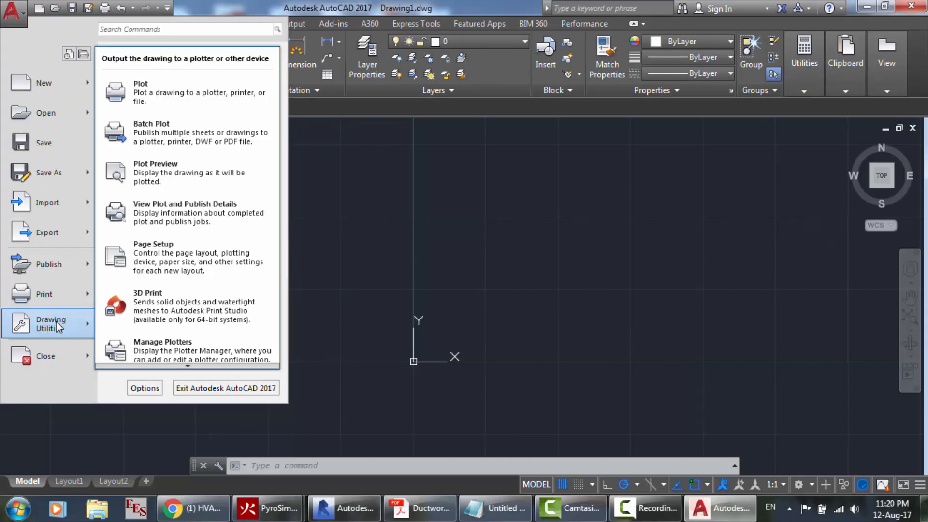
mouse_move(56, 321)
click(175, 126)
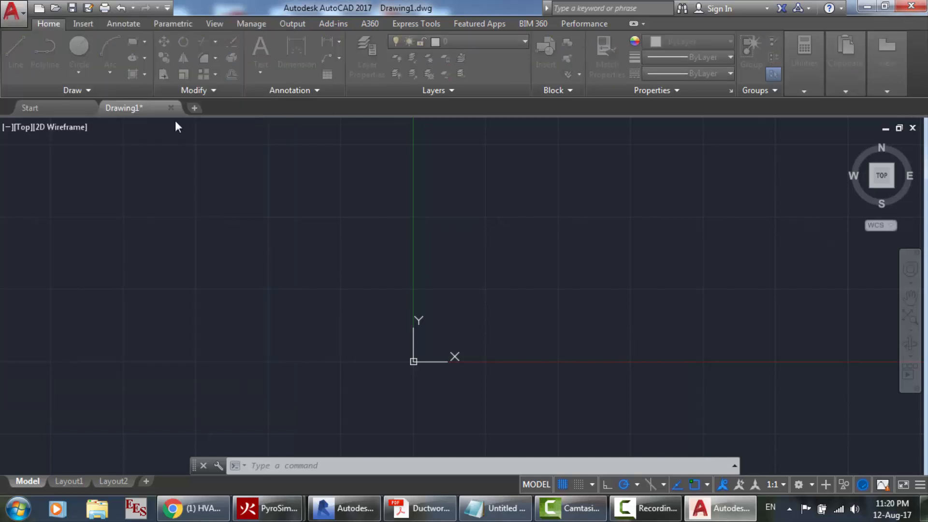
click(374, 374)
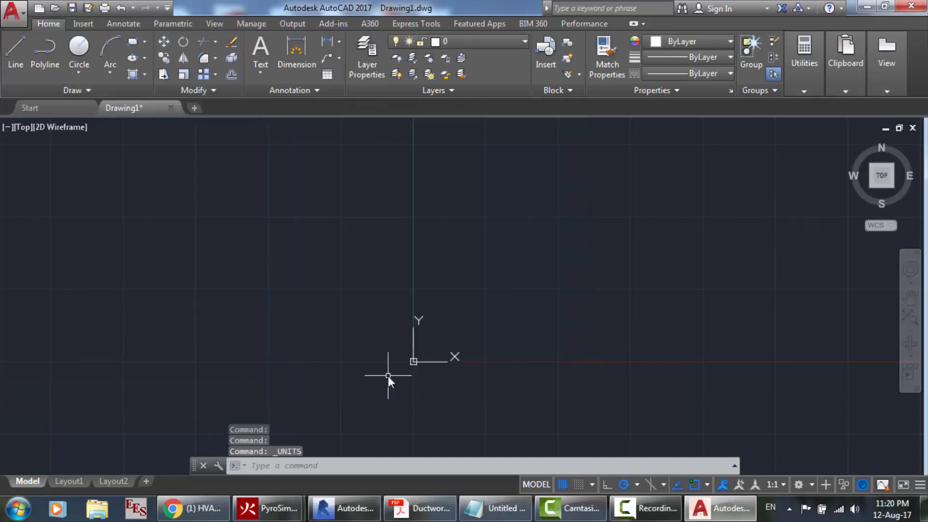
Draw three connected line segments descending to the right from about (-12.04, 27.50) to a point near the X axis
click(16, 50)
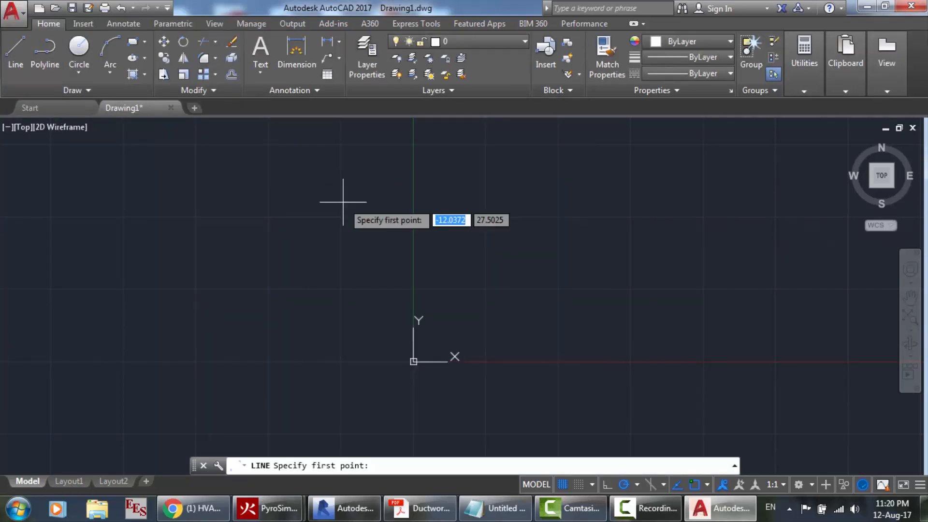
click(343, 202)
click(507, 258)
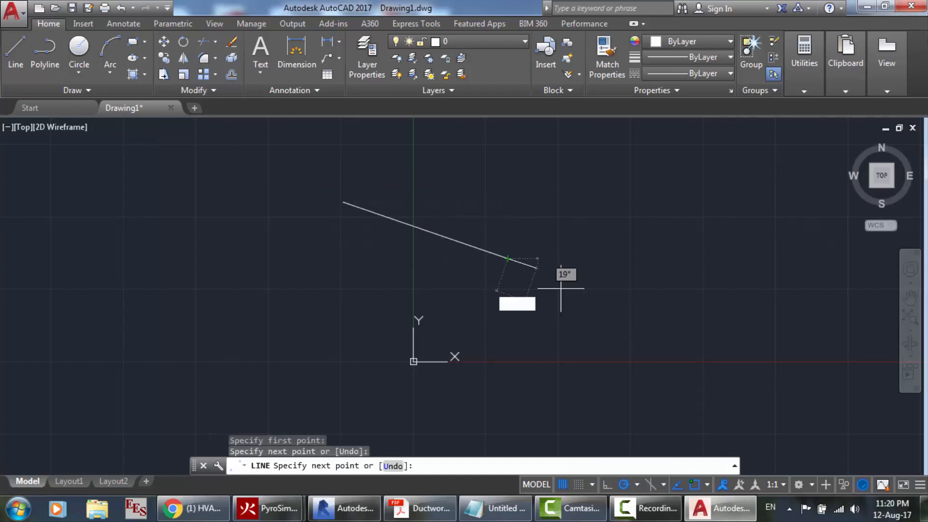
click(651, 347)
click(778, 363)
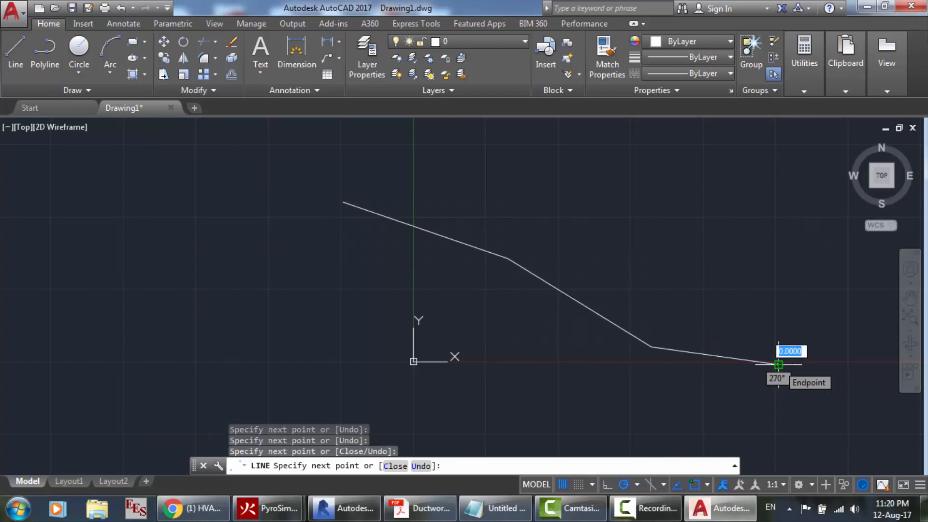
key(Escape)
Run the FLX command with diameter 20 and 14 fins to generate flexible ducts along all three line segments
text(fl)
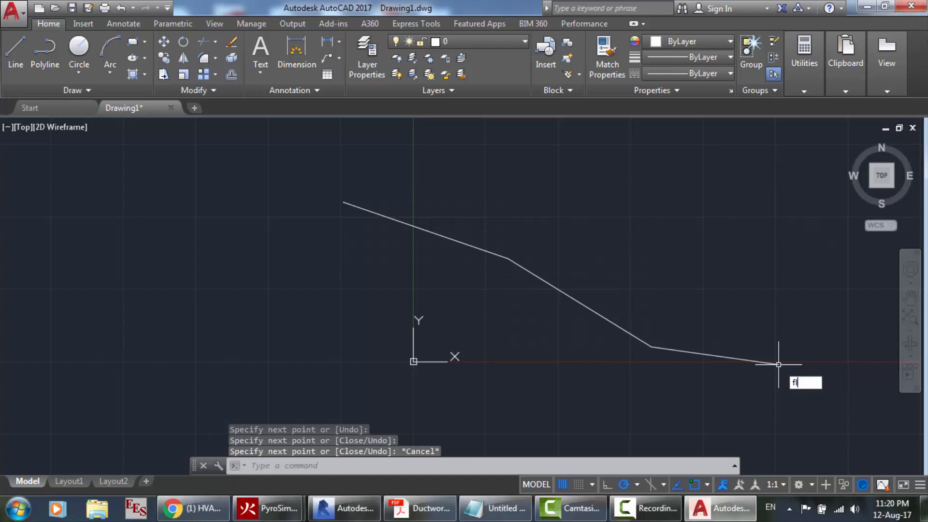
key(Return)
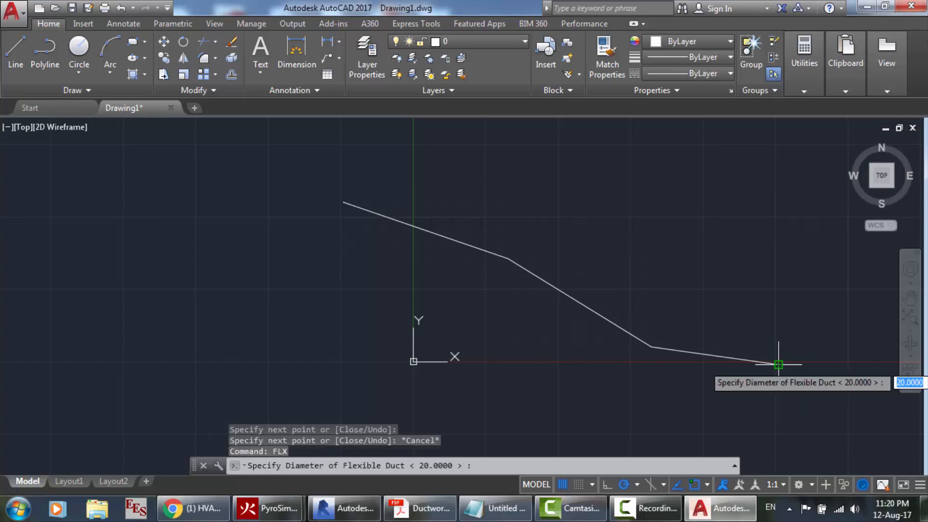
text(20)
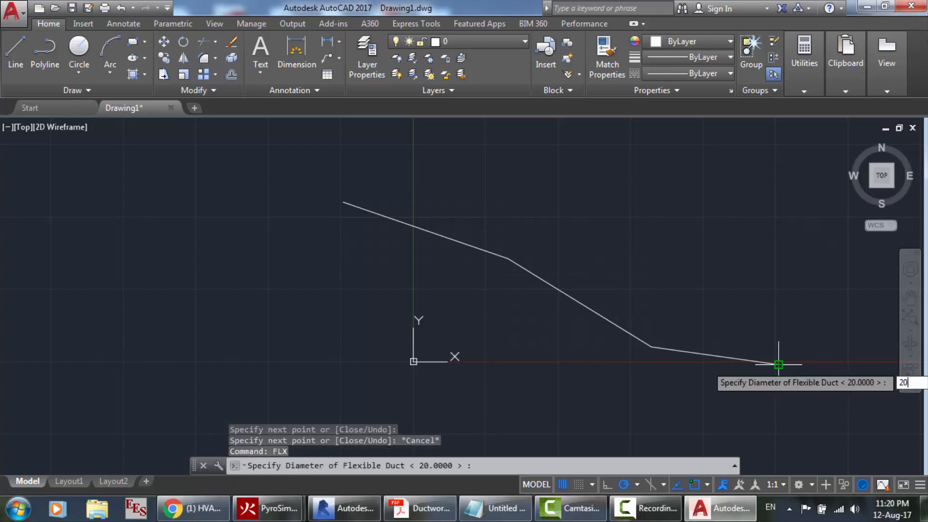
key(Return)
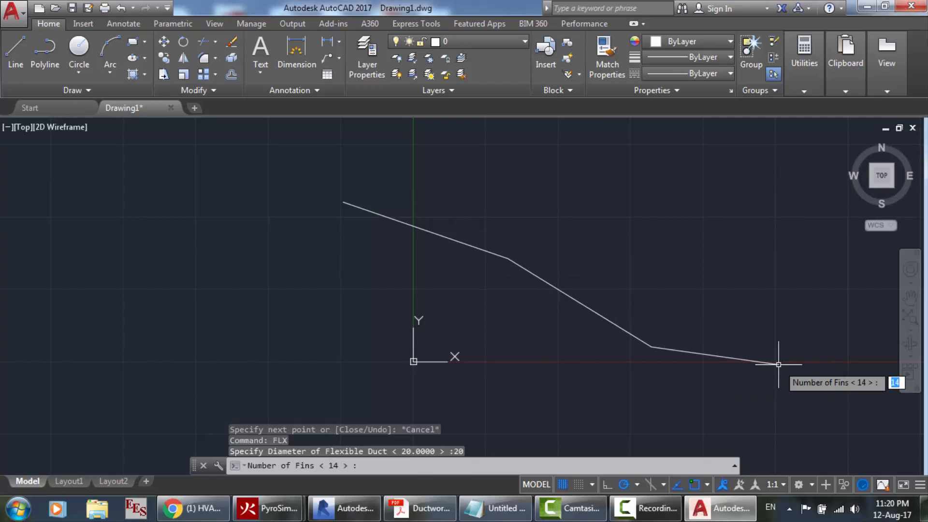
key(Return)
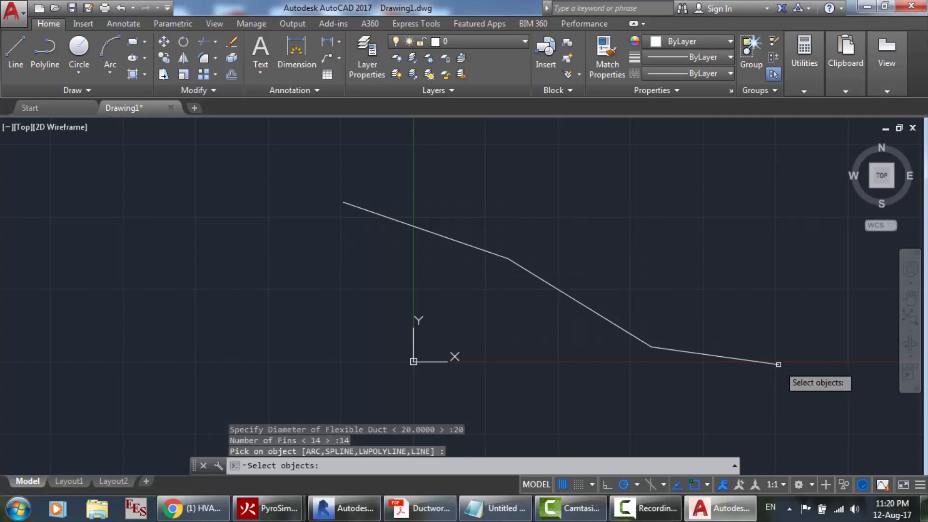
click(758, 362)
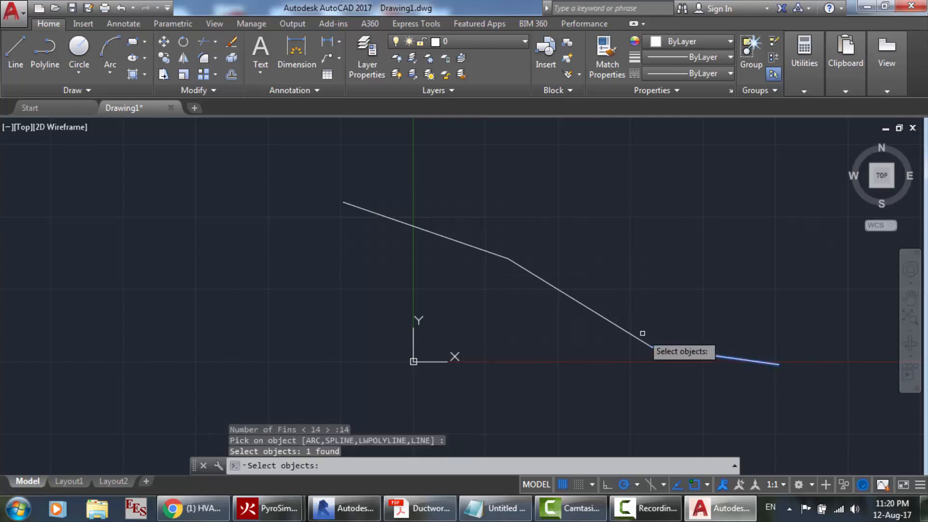
click(620, 329)
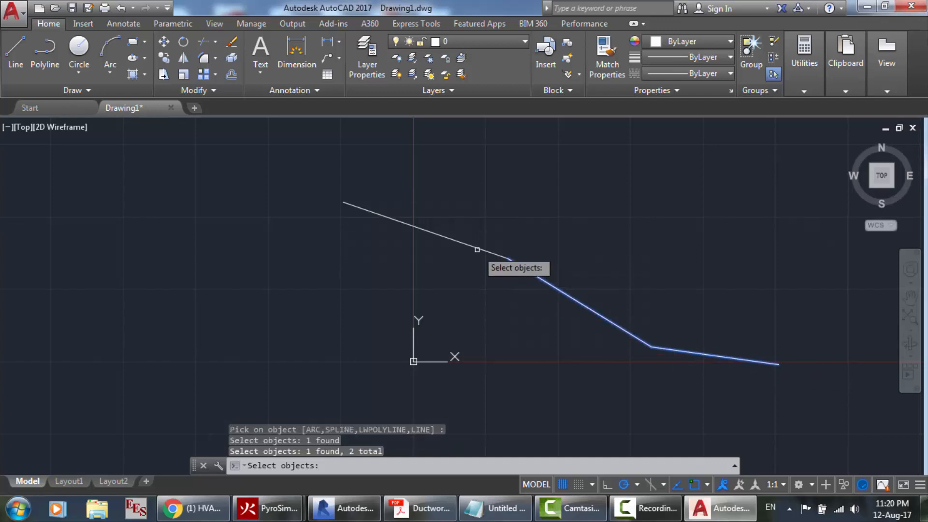
click(478, 255)
key(Return)
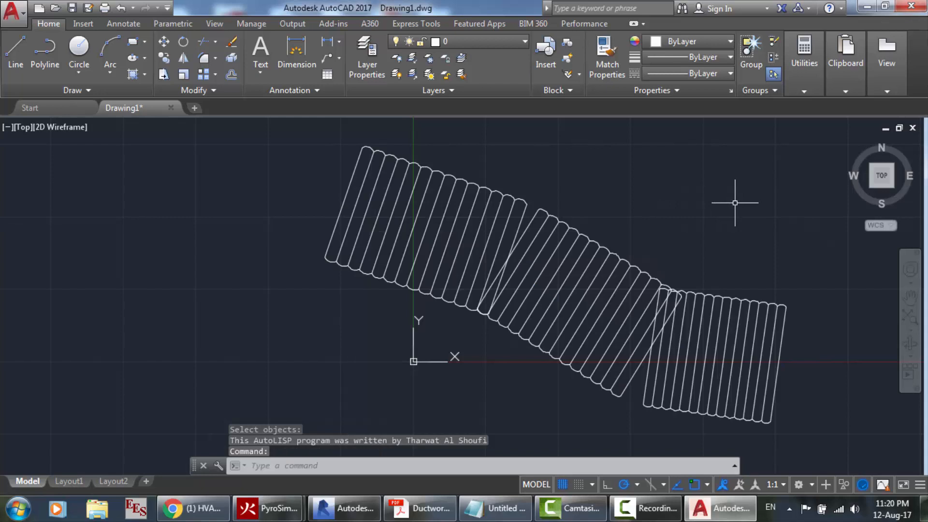
Undo the flexible ducts and their lines, and draw one three-segment polyline descending to the right, its first segment about 33 units long
key(ctrl+z)
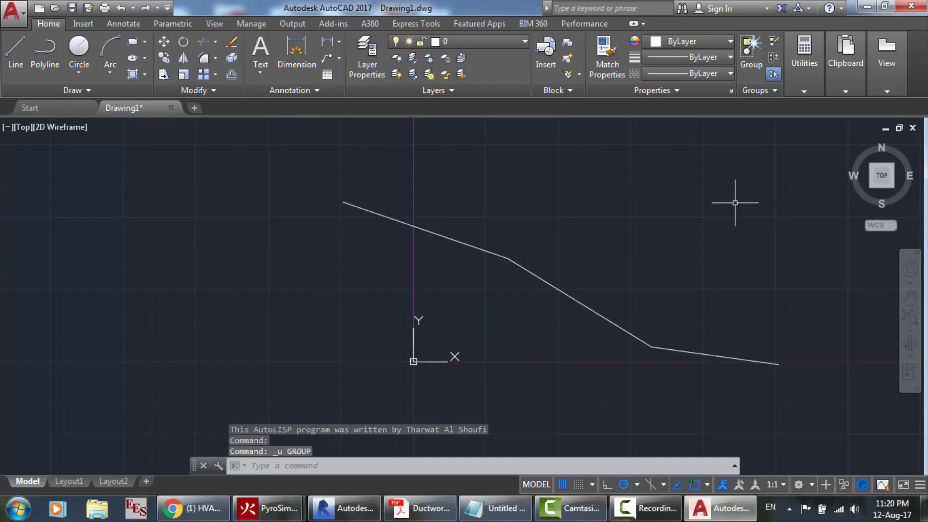
key(ctrl+z)
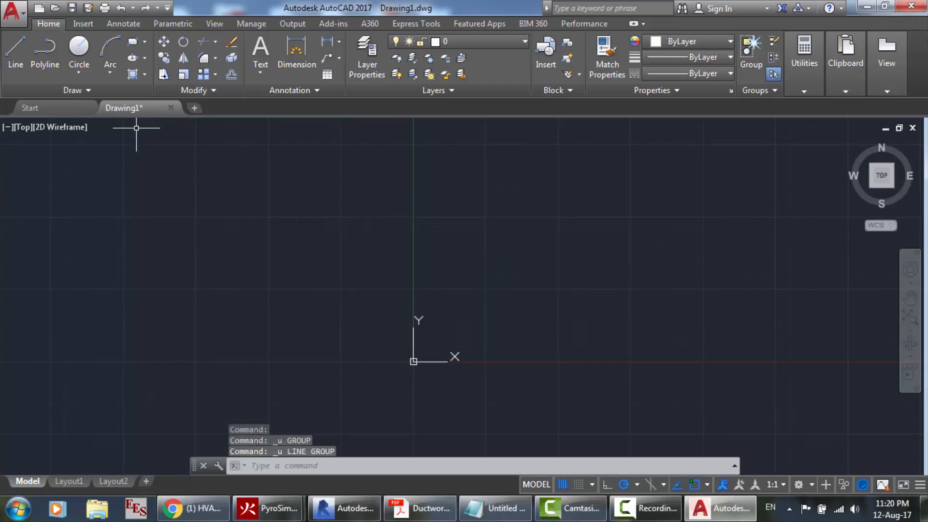
click(45, 52)
click(291, 185)
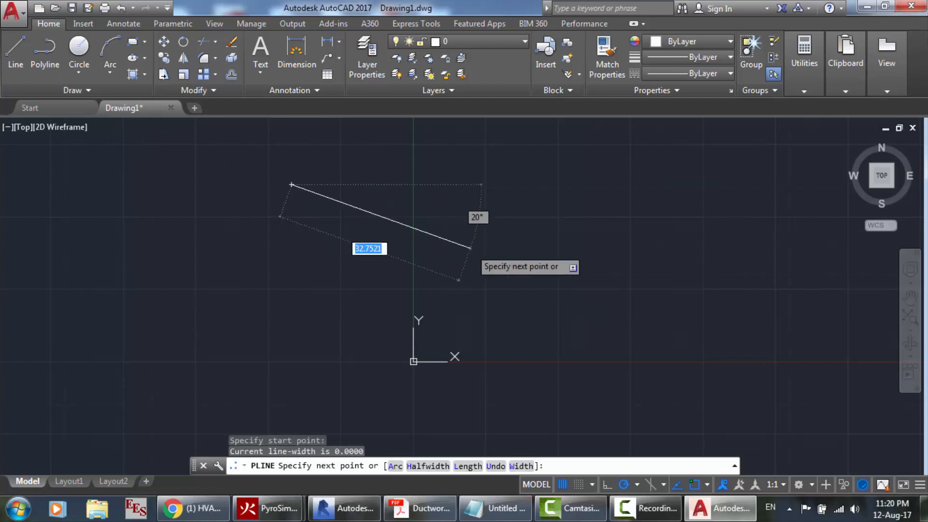
click(470, 248)
click(569, 337)
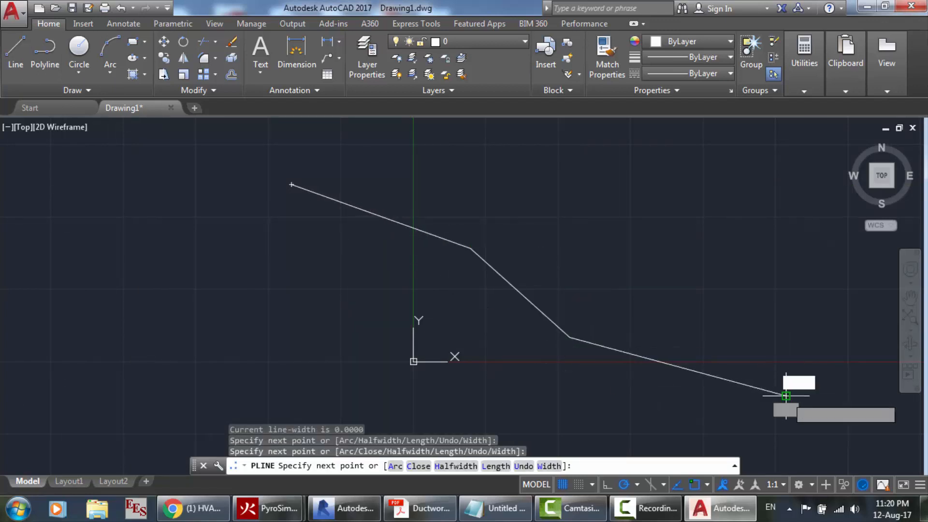
click(786, 395)
key(Return)
Run the FLX command with diameter 20 and 14 fins to generate one continuous flexible duct along the polyline
text(fl)
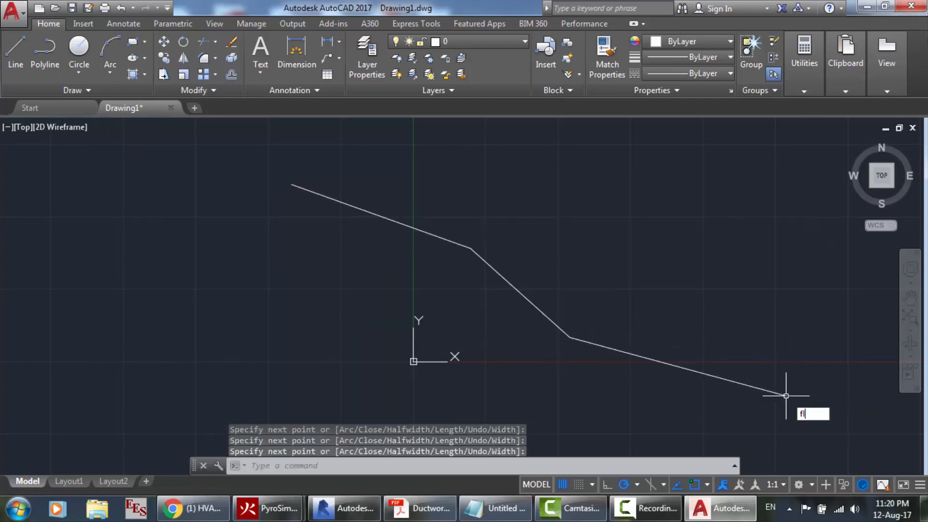
text(x)
key(Return)
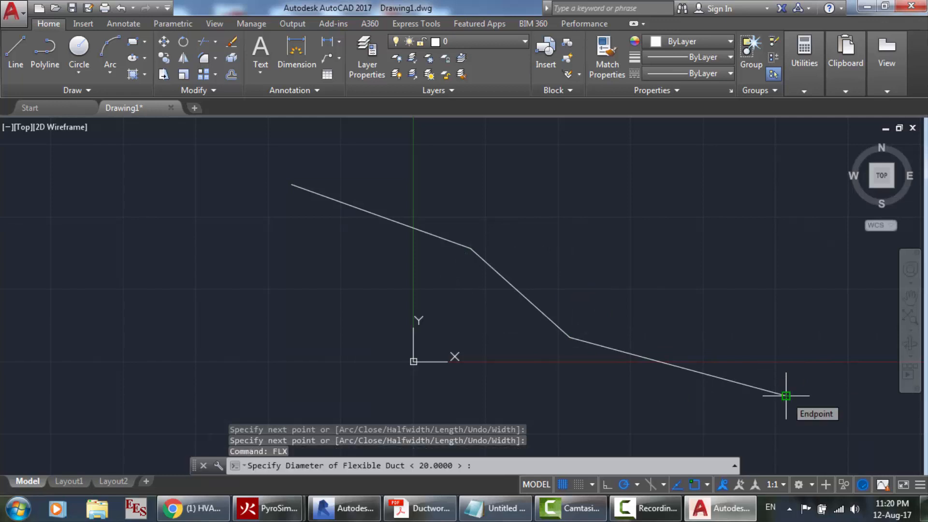
key(Return)
text(1)
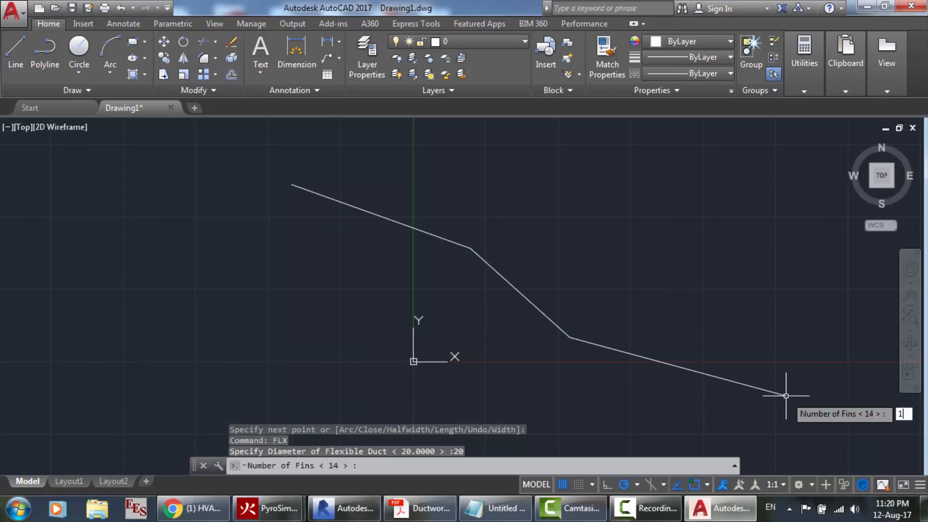
text(4)
key(Return)
click(774, 392)
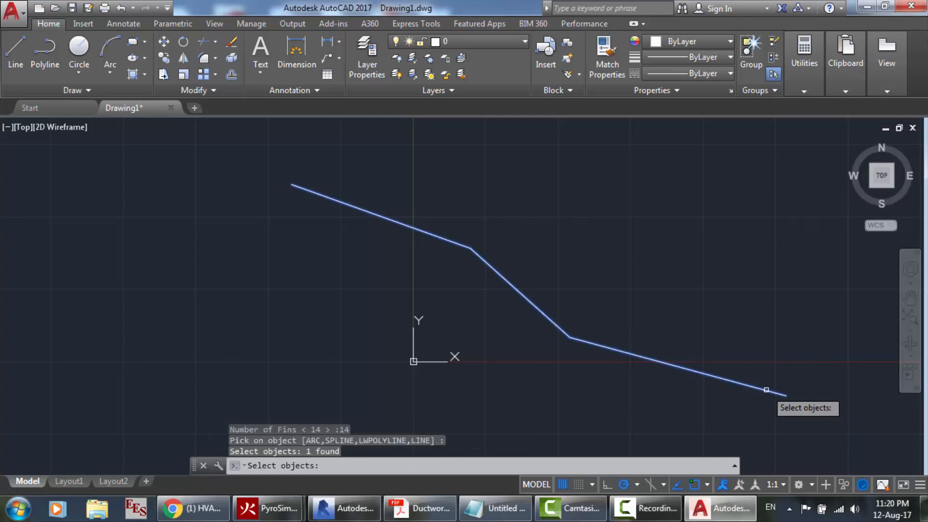
key(Return)
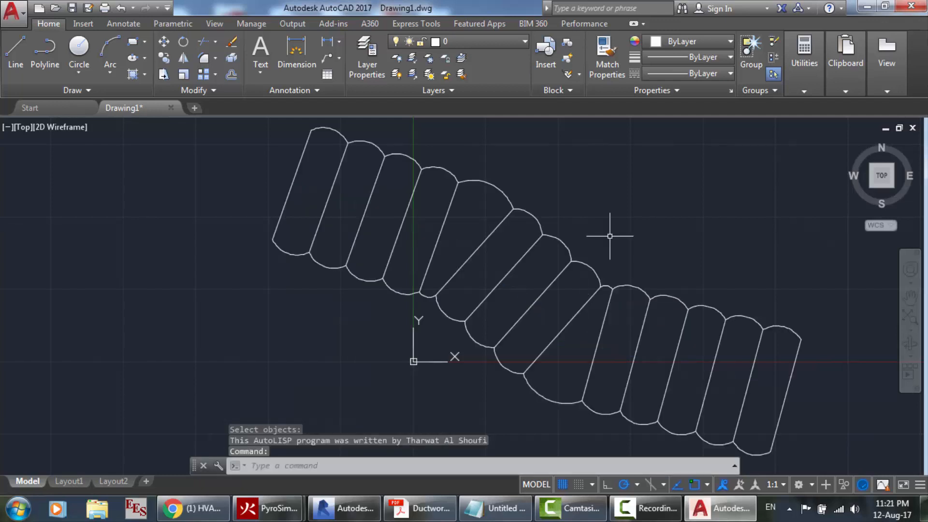
Look over the whole flexible duct, and minimize AutoCAD and the window behind it to reach the desktop
scroll(614, 227, down, 8)
scroll(711, 198, up, 4)
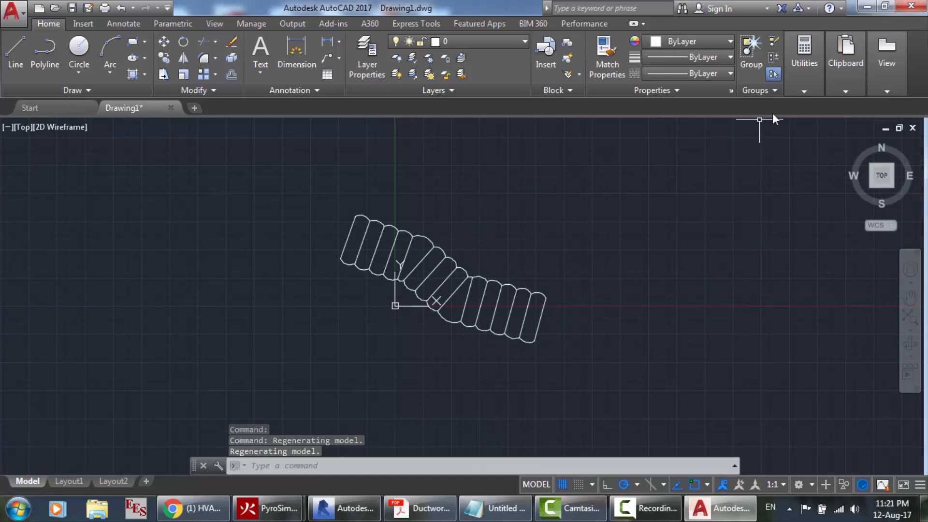
click(869, 6)
click(871, 4)
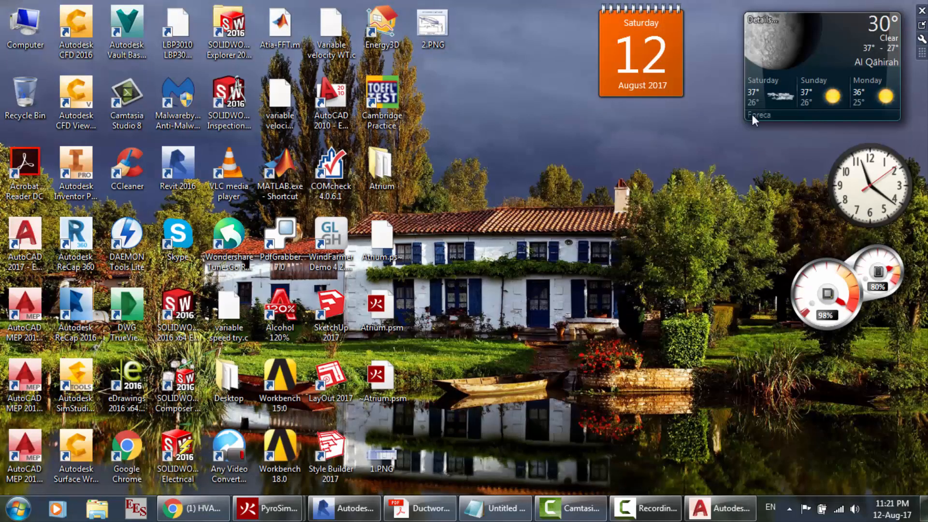